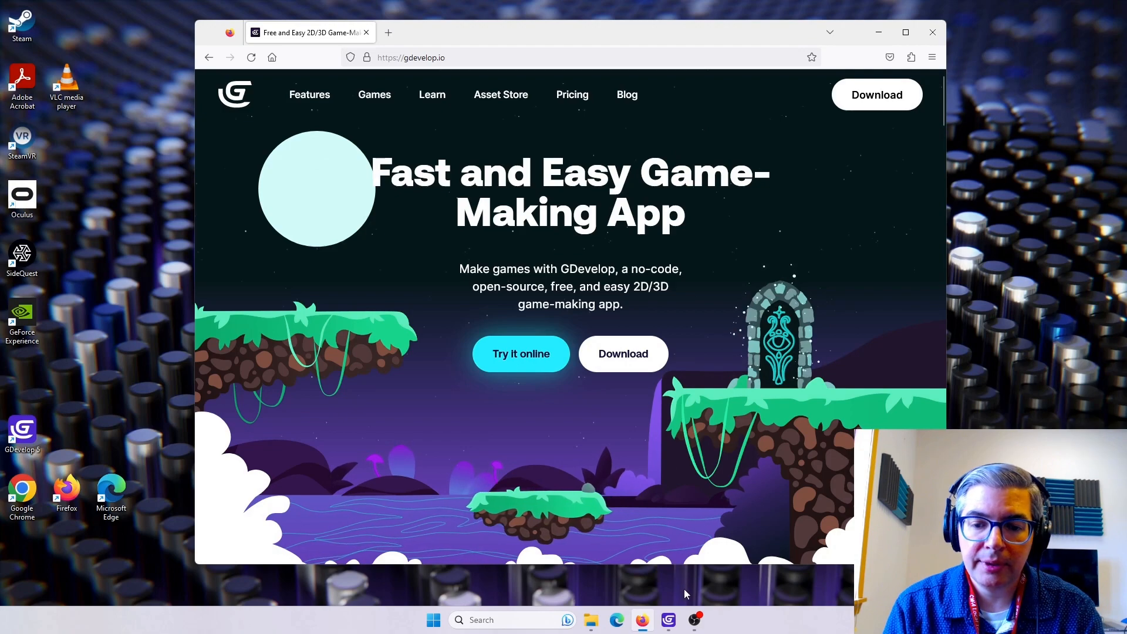
Switch to GDevelop 5, look over the guided lessons and return to the project overview.
{"action": "mouse_move", "coordinate": [667, 623]}
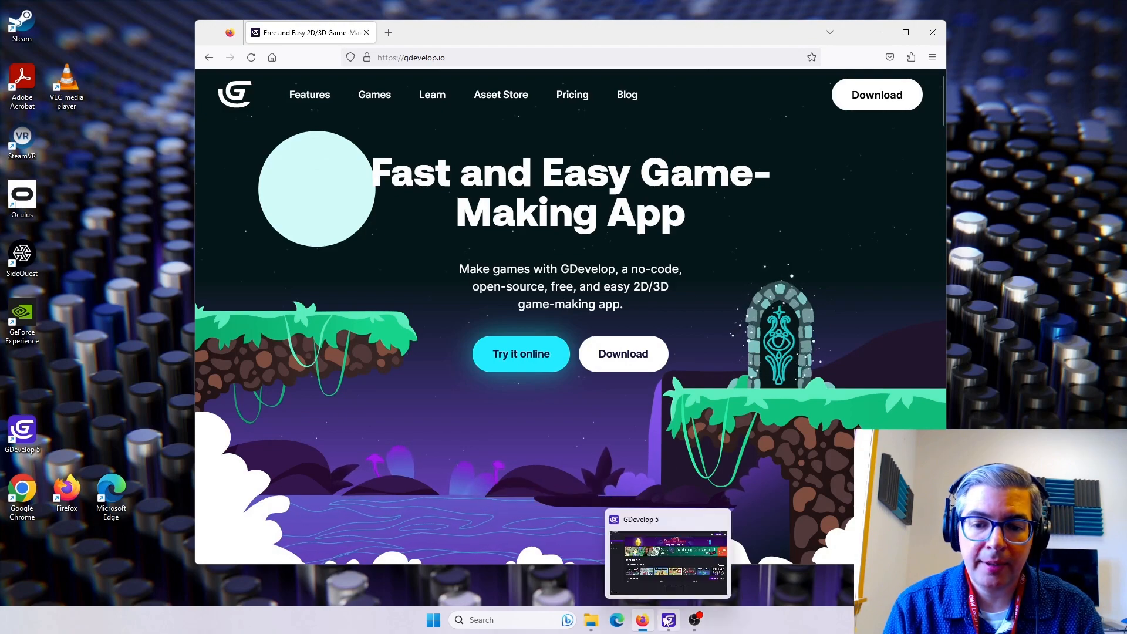
{"action": "left_click", "coordinate": [668, 621]}
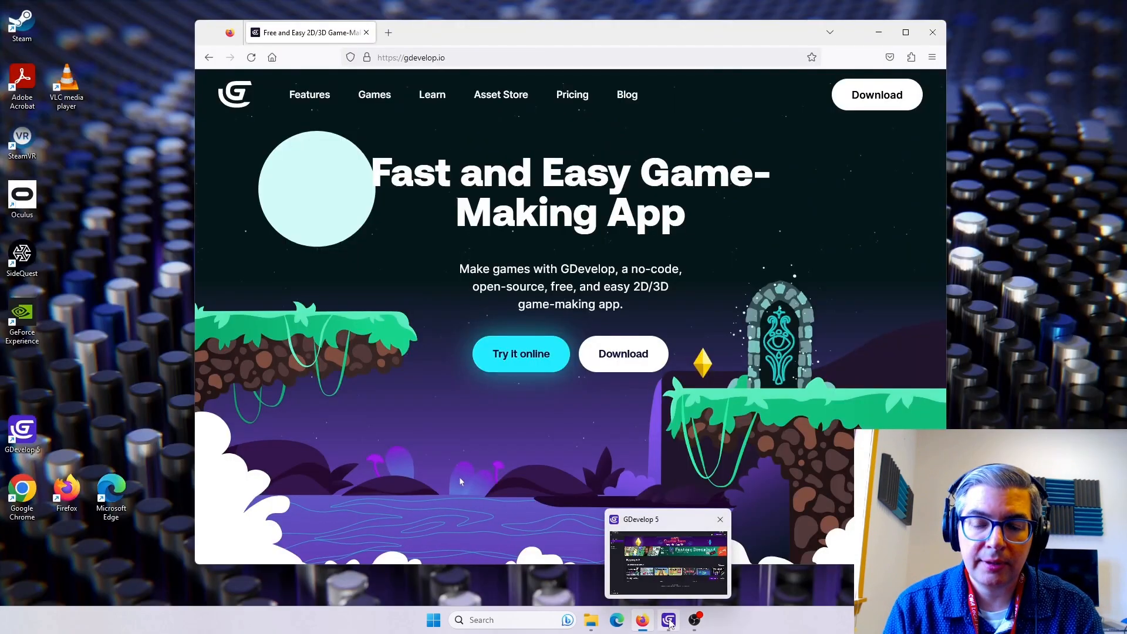
{"action": "left_click", "coordinate": [669, 619]}
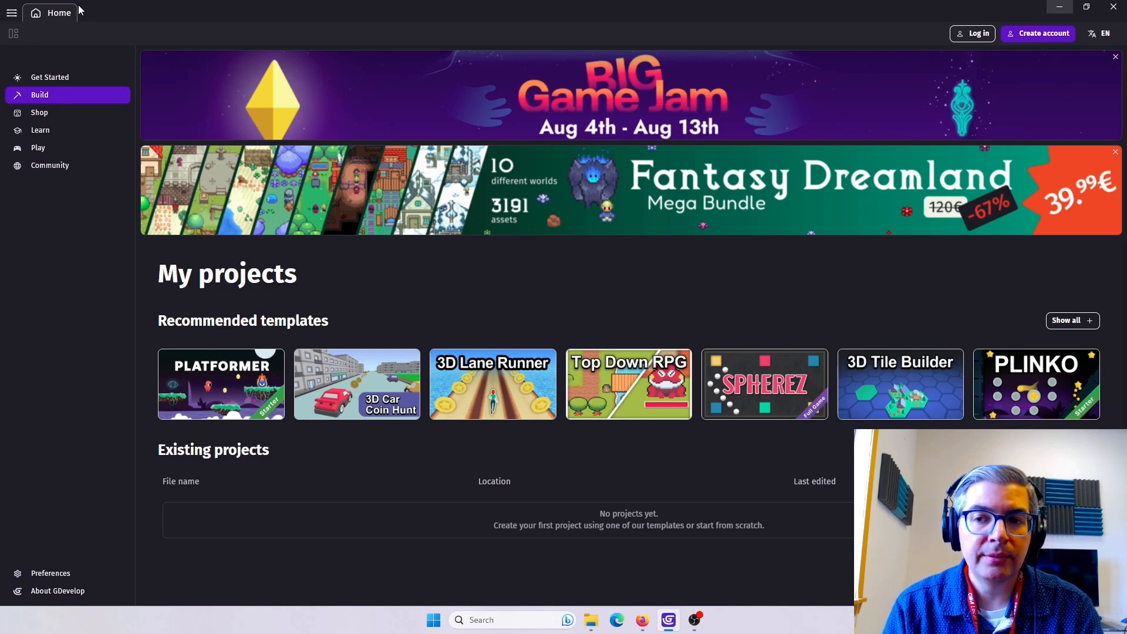
{"action": "left_click", "coordinate": [51, 79]}
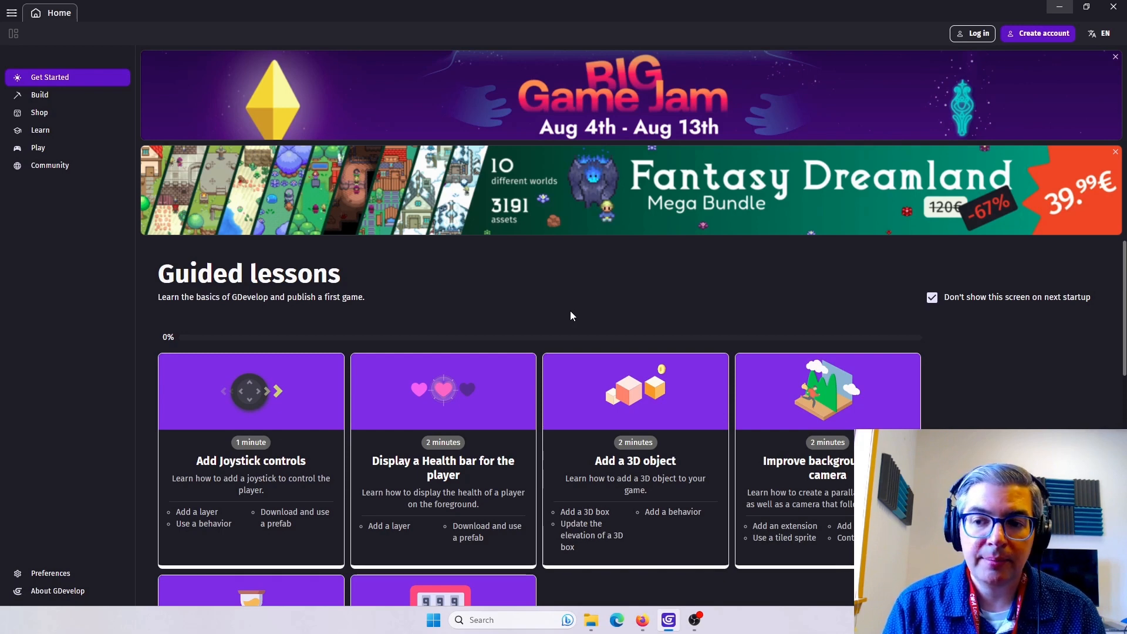
{"action": "left_click", "coordinate": [38, 96]}
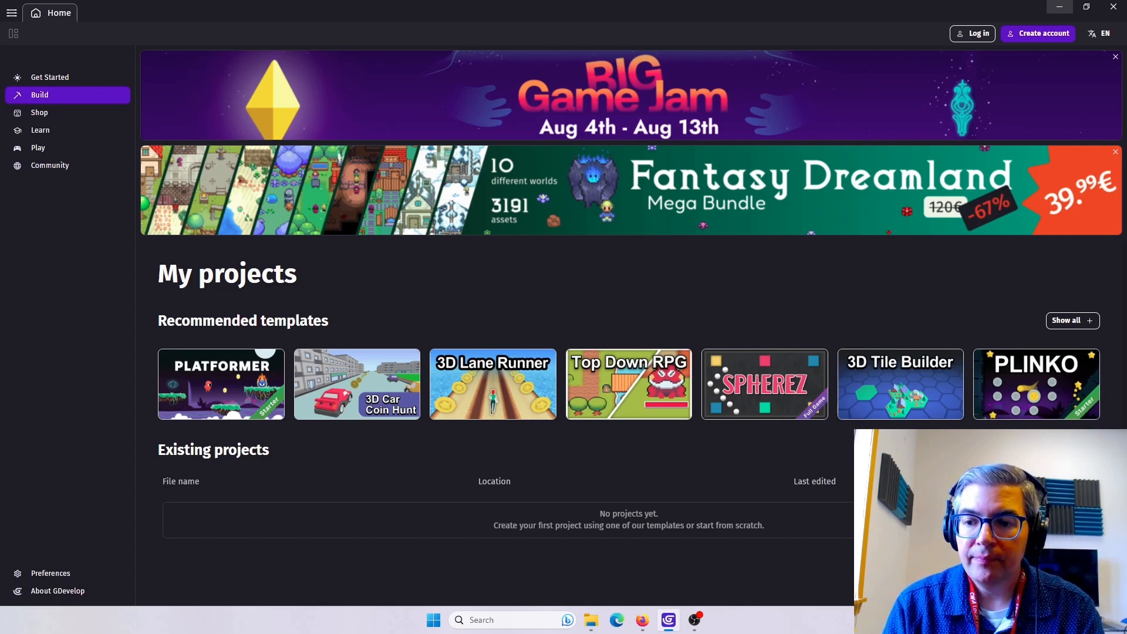
Create a new project in the Desktop & Mobile landscape format without allowing players to authenticate in-game.
{"action": "key", "text": "ctrl+alt+n"}
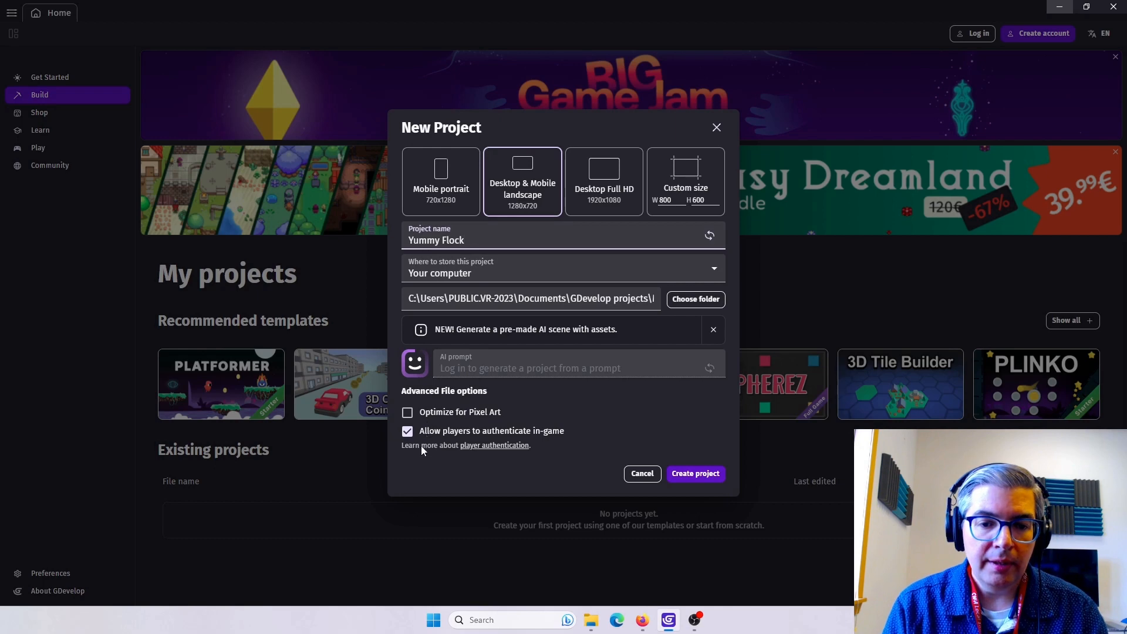
{"action": "left_click", "coordinate": [407, 432]}
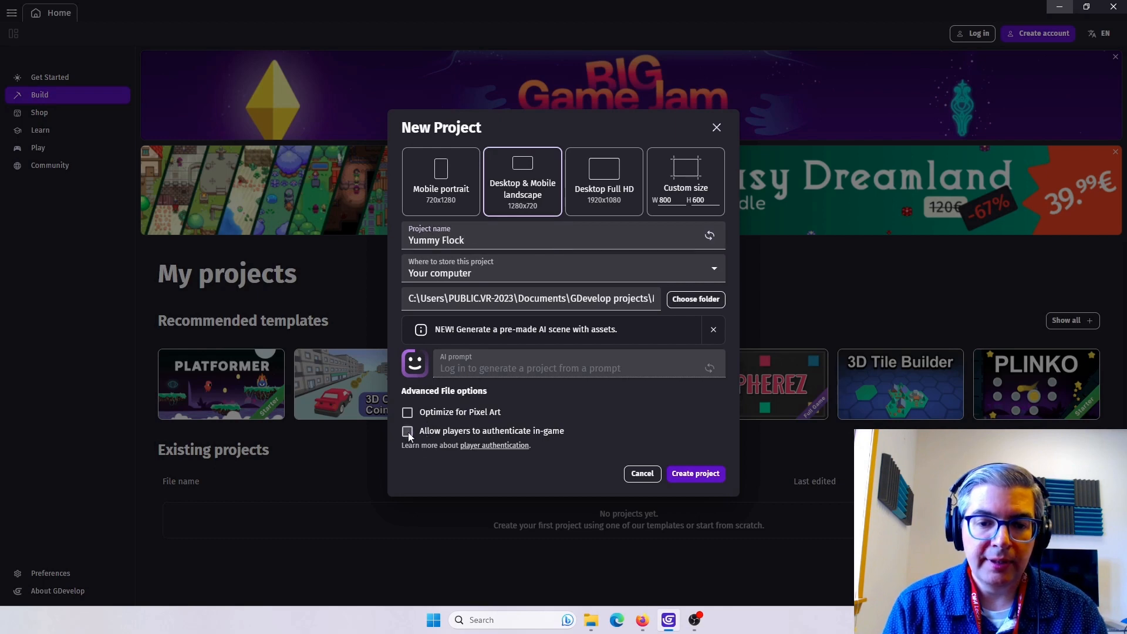
{"action": "left_click", "coordinate": [685, 476]}
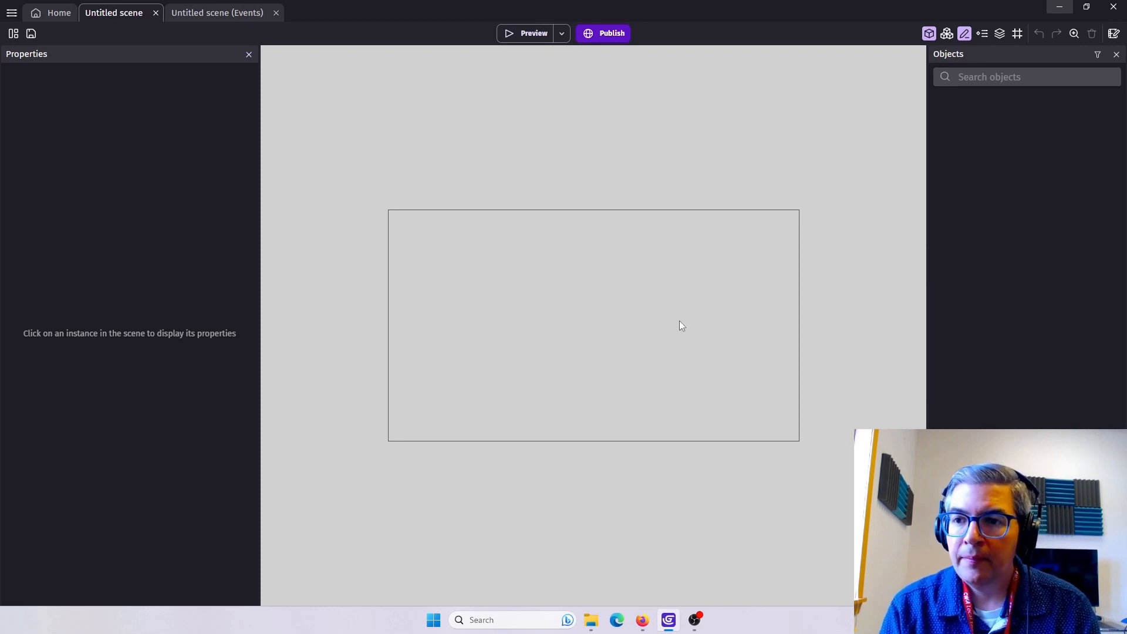
View the scene's layers and hide the layer list again.
{"action": "left_click", "coordinate": [1001, 34]}
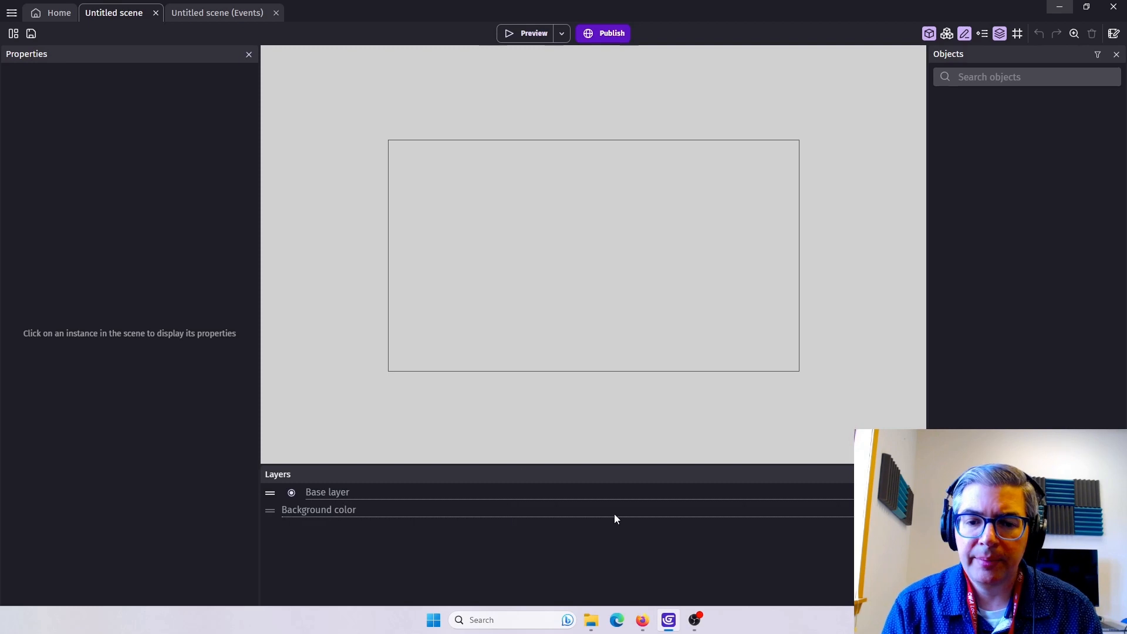
{"action": "left_click", "coordinate": [1000, 34]}
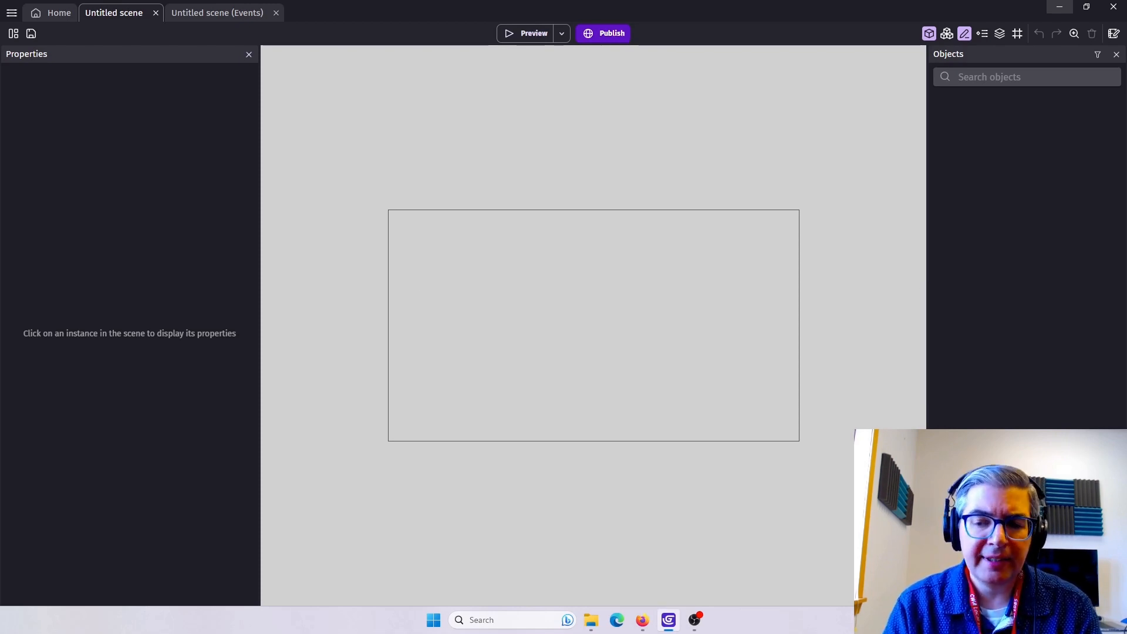
Start adding a new object, search the asset store for "red hero" and open the Red hero with 5 animations.
{"action": "left_click", "coordinate": [1028, 593]}
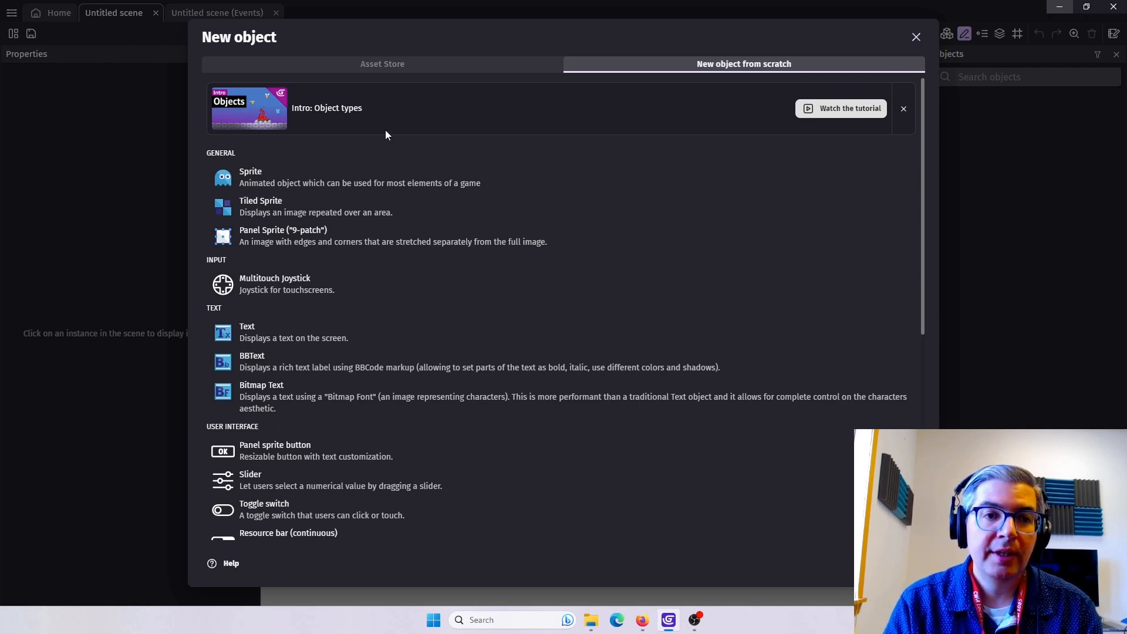
{"action": "left_click", "coordinate": [389, 65]}
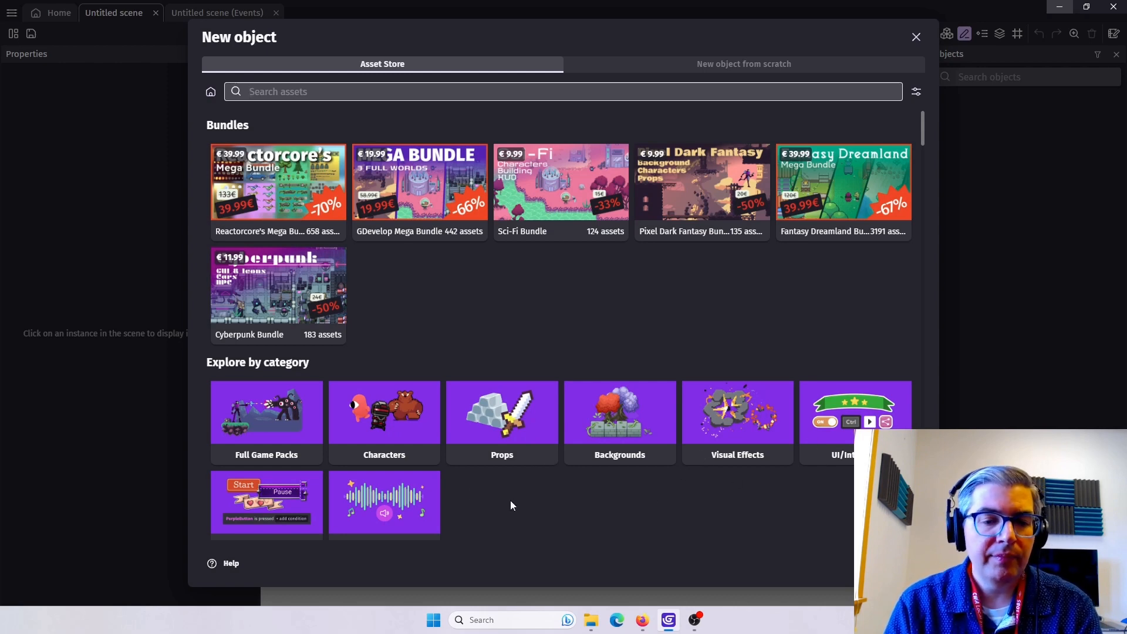
{"action": "scroll", "coordinate": [469, 488], "scroll_direction": "down", "scroll_amount": 3}
{"action": "scroll", "coordinate": [452, 476], "scroll_direction": "up", "scroll_amount": 1}
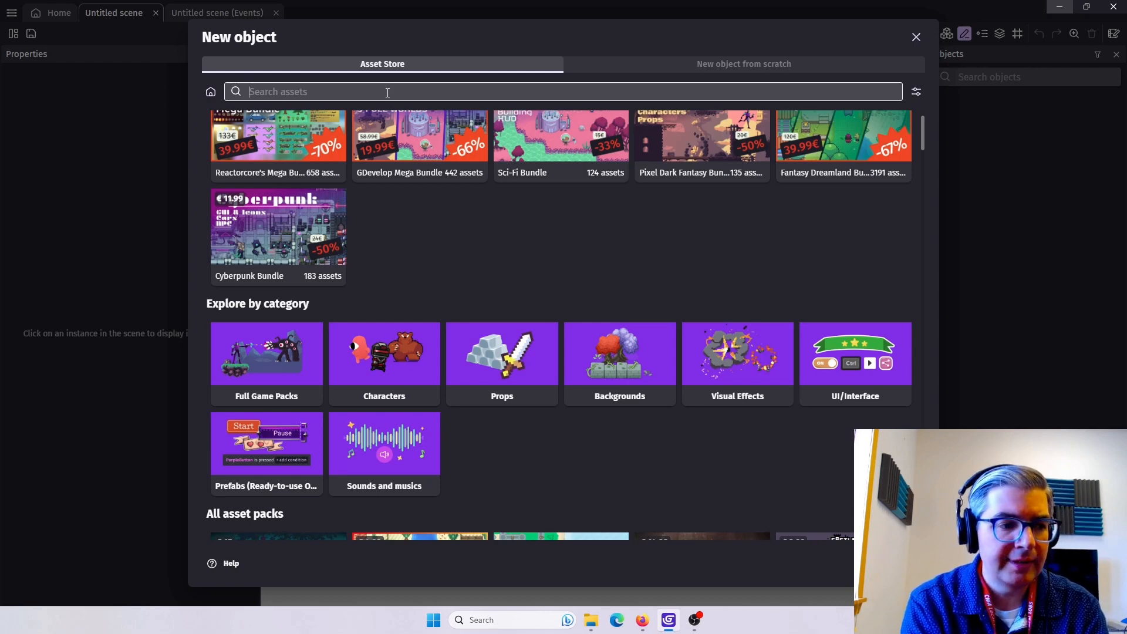
{"action": "type", "text": "red hero"}
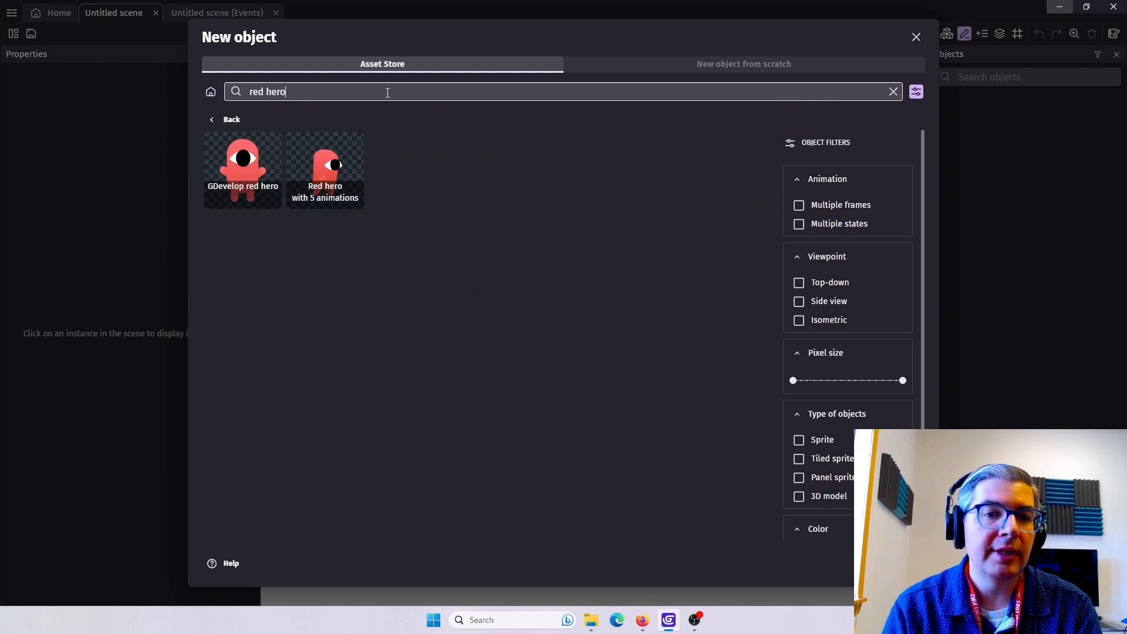
{"action": "left_click", "coordinate": [332, 169]}
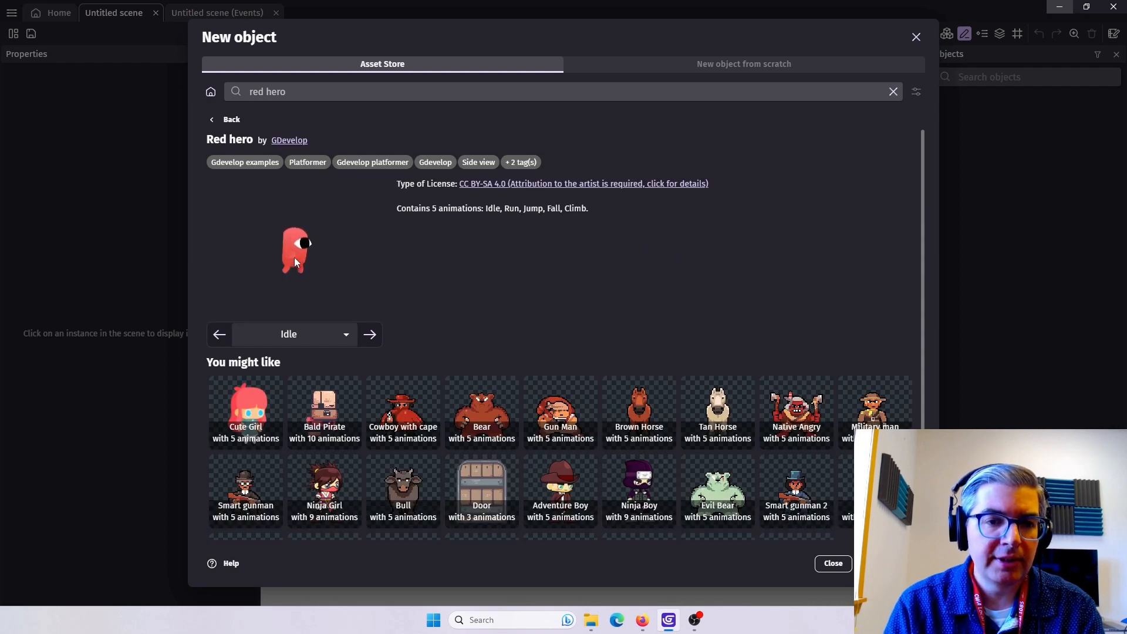
Preview the Red hero's Run, Jump and Fall animations and add the asset to the scene's objects.
{"action": "left_click", "coordinate": [370, 335]}
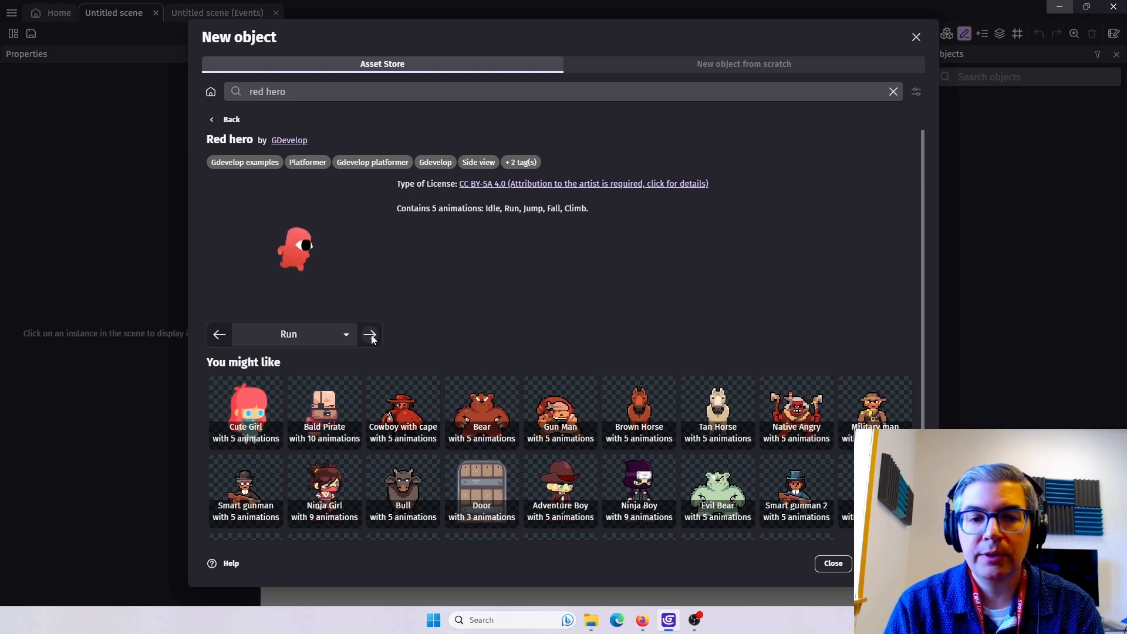
{"action": "left_click", "coordinate": [370, 335]}
{"action": "left_click", "coordinate": [370, 335]}
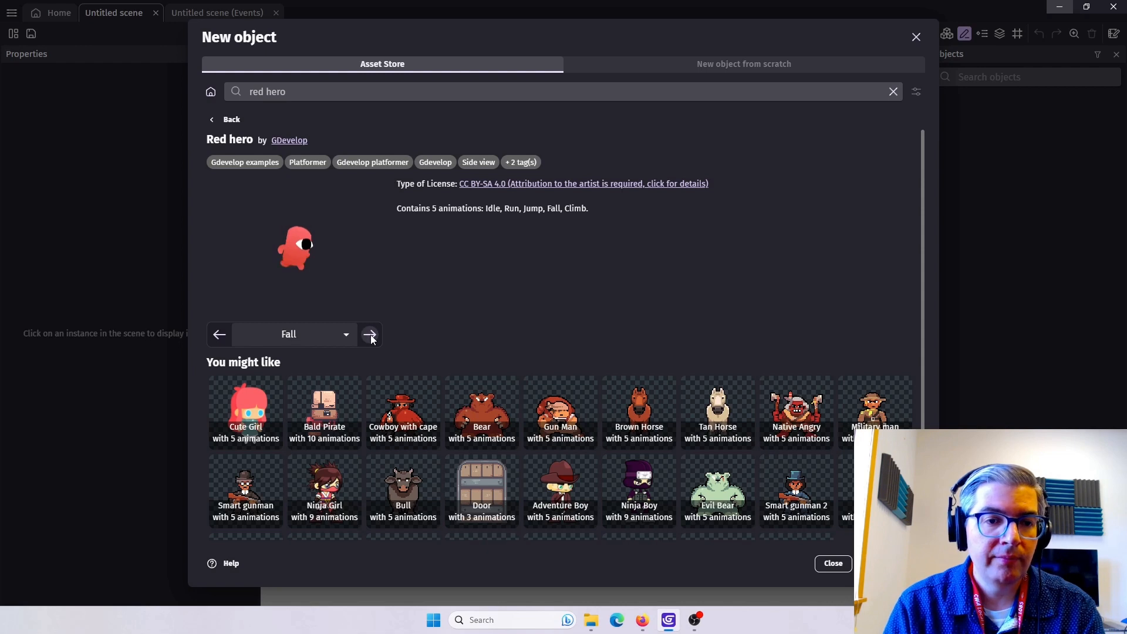
{"action": "left_click", "coordinate": [220, 336]}
{"action": "left_click", "coordinate": [220, 335]}
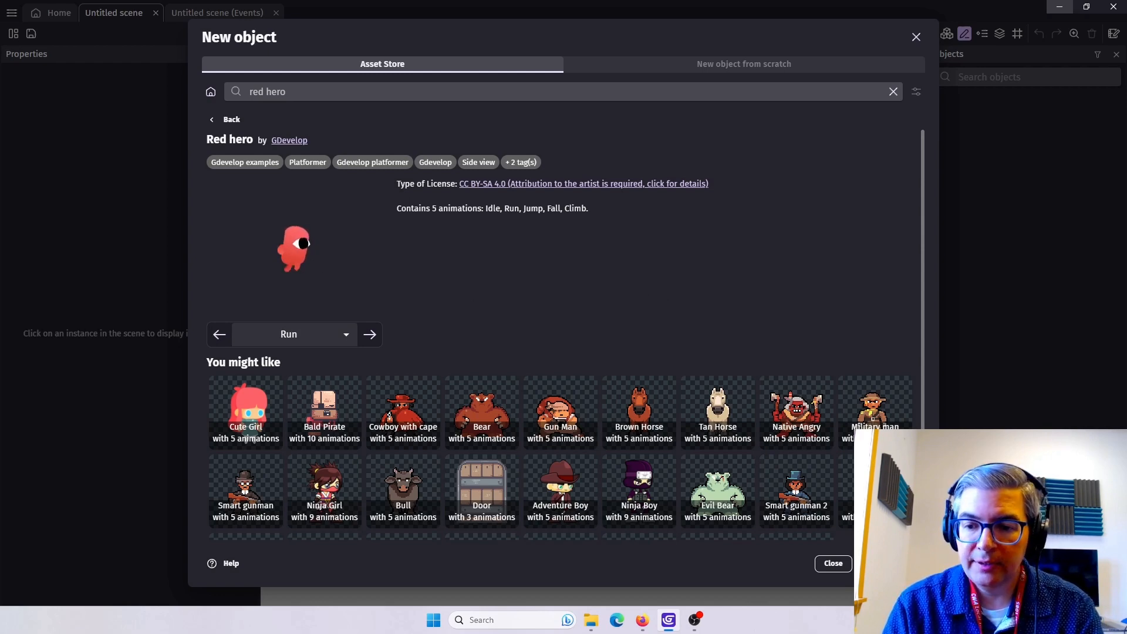
{"action": "left_click", "coordinate": [889, 563]}
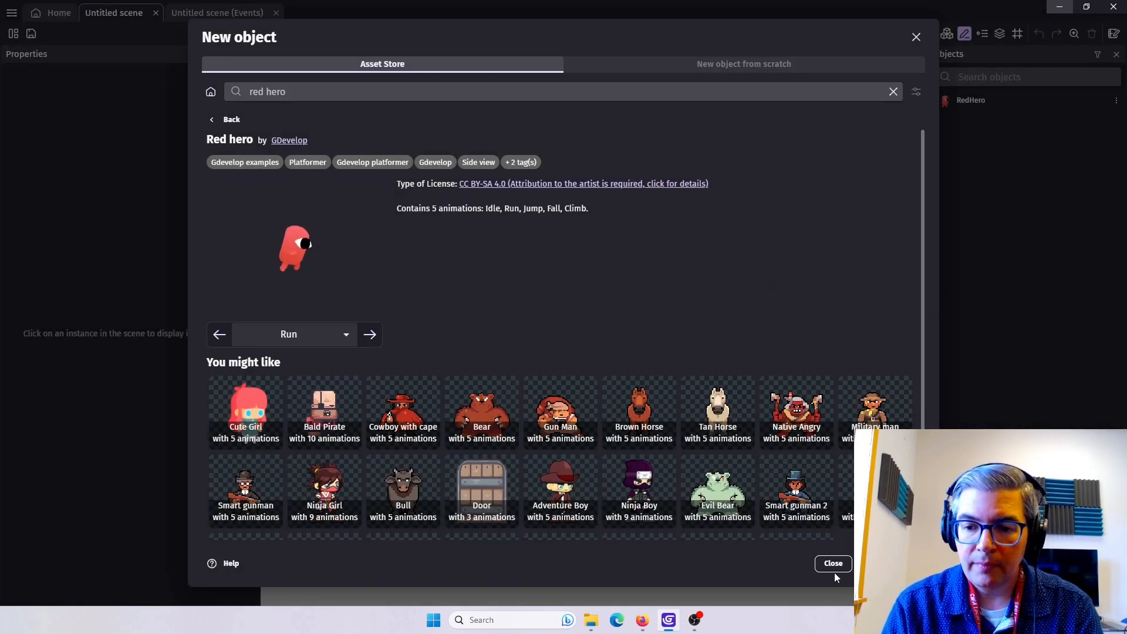
{"action": "left_click", "coordinate": [833, 563]}
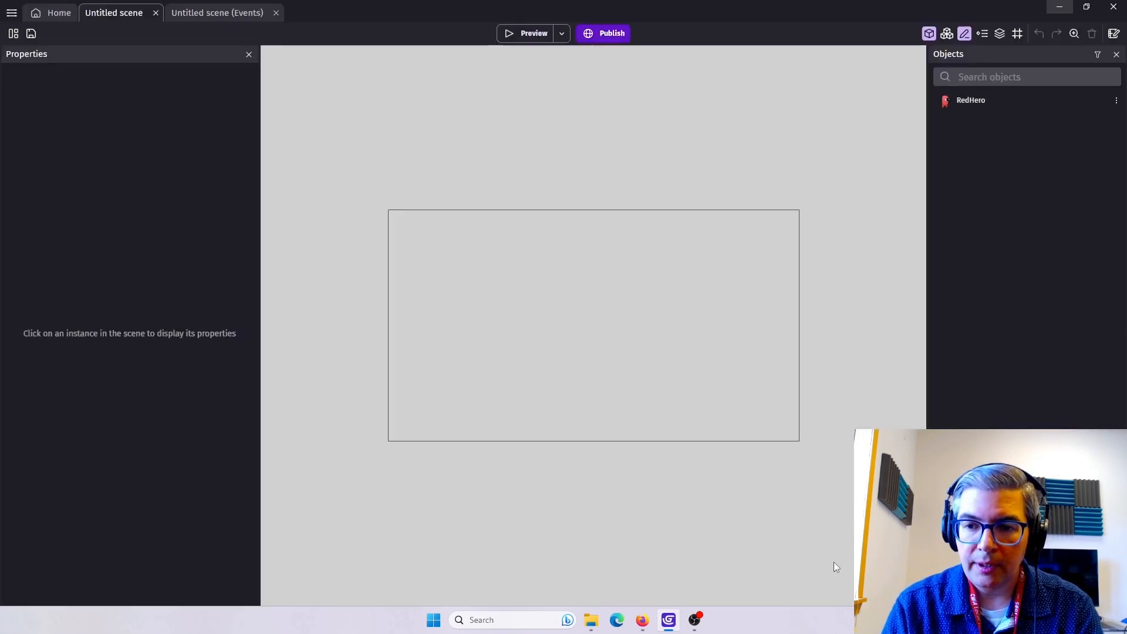
Rename the RedHero object to "player".
{"action": "right_click", "coordinate": [983, 106]}
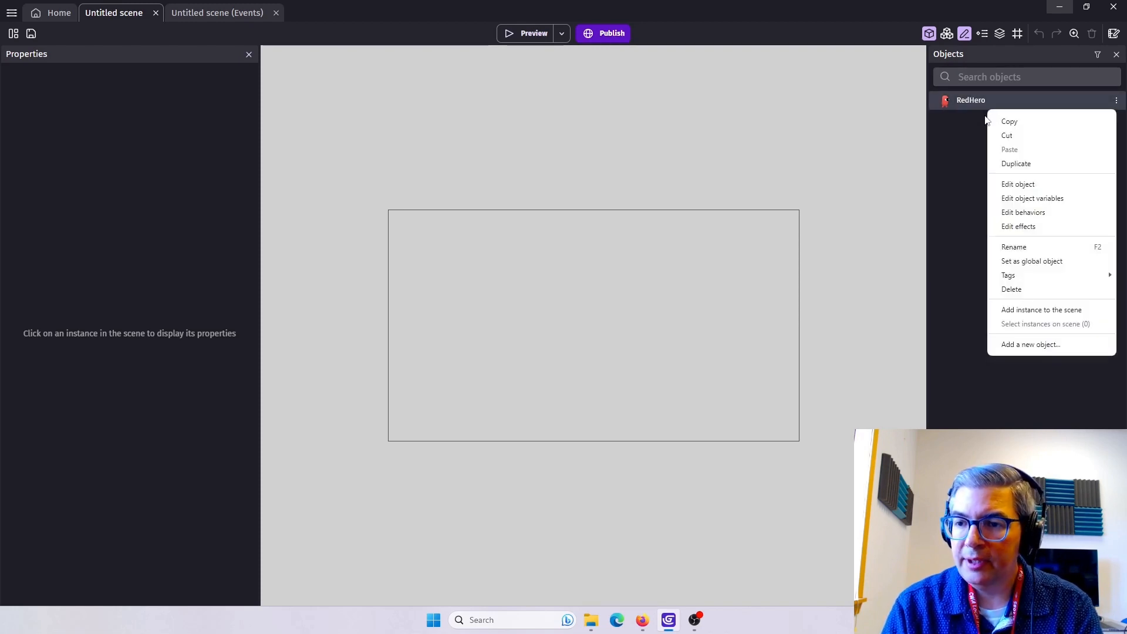
{"action": "left_click", "coordinate": [1020, 248]}
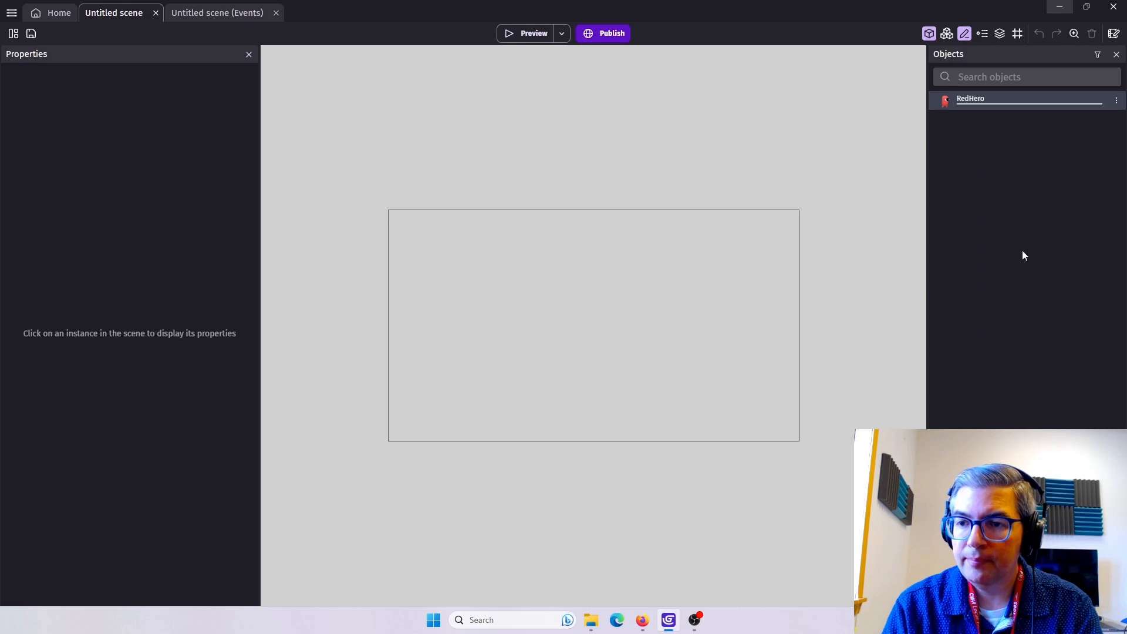
{"action": "key", "text": "BackSpace"}
{"action": "key", "text": "BackSpace"}
{"action": "key", "text": "BackSpace"}
{"action": "key", "text": "BackSpace"}
{"action": "key", "text": "BackSpace"}
{"action": "key", "text": "BackSpace"}
{"action": "key", "text": "BackSpace"}
{"action": "type", "text": "pa"}
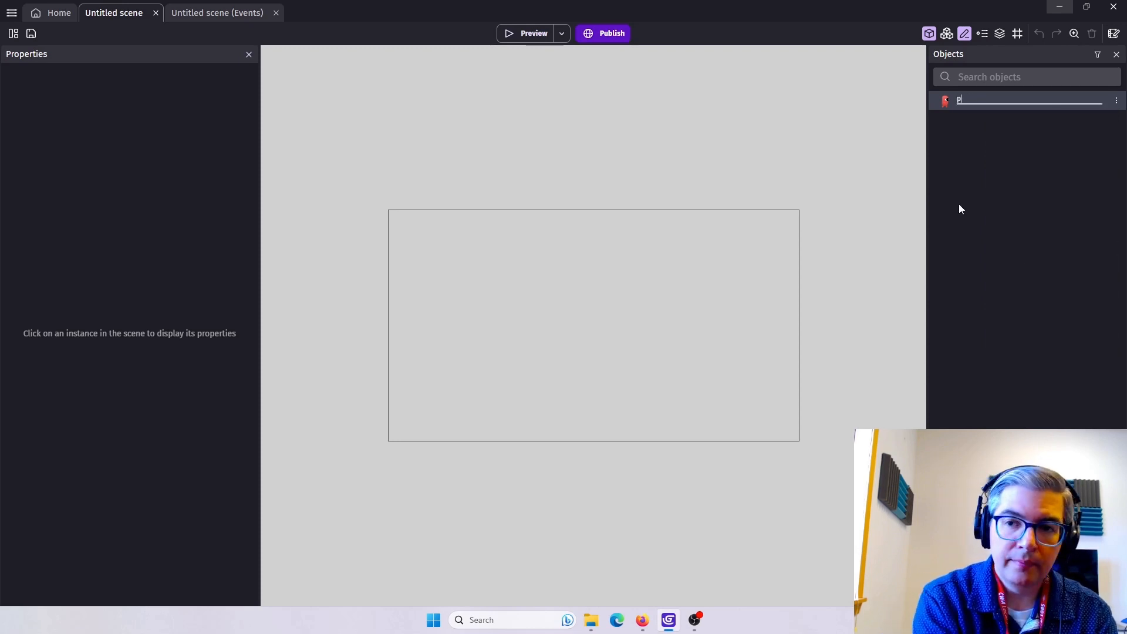
{"action": "key", "text": "BackSpace"}
{"action": "type", "text": "lay"}
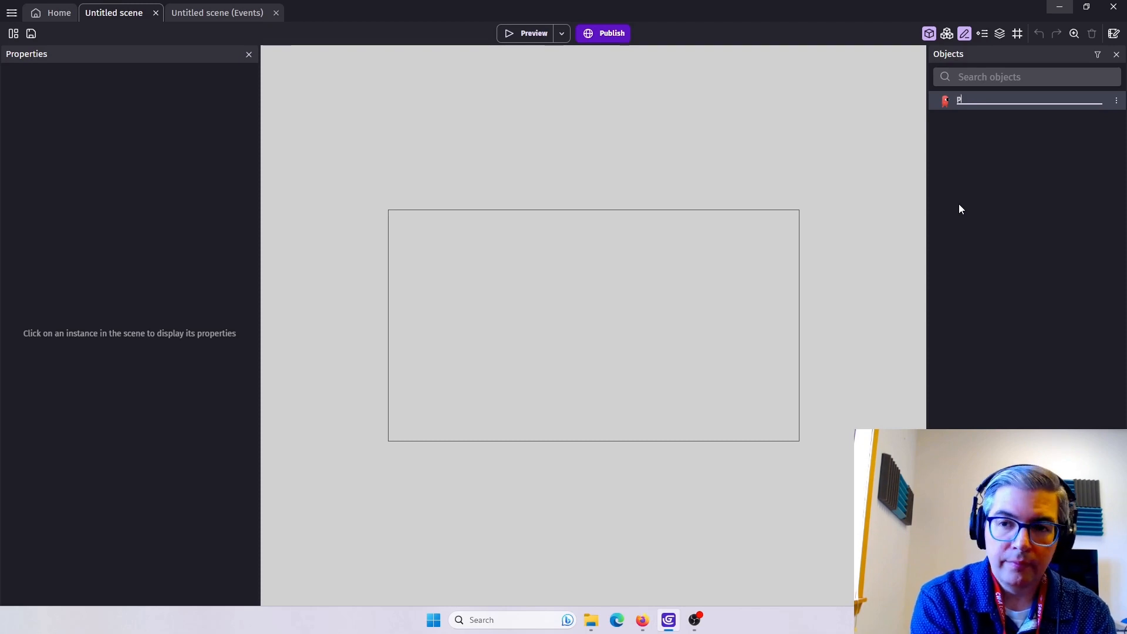
{"action": "type", "text": "er"}
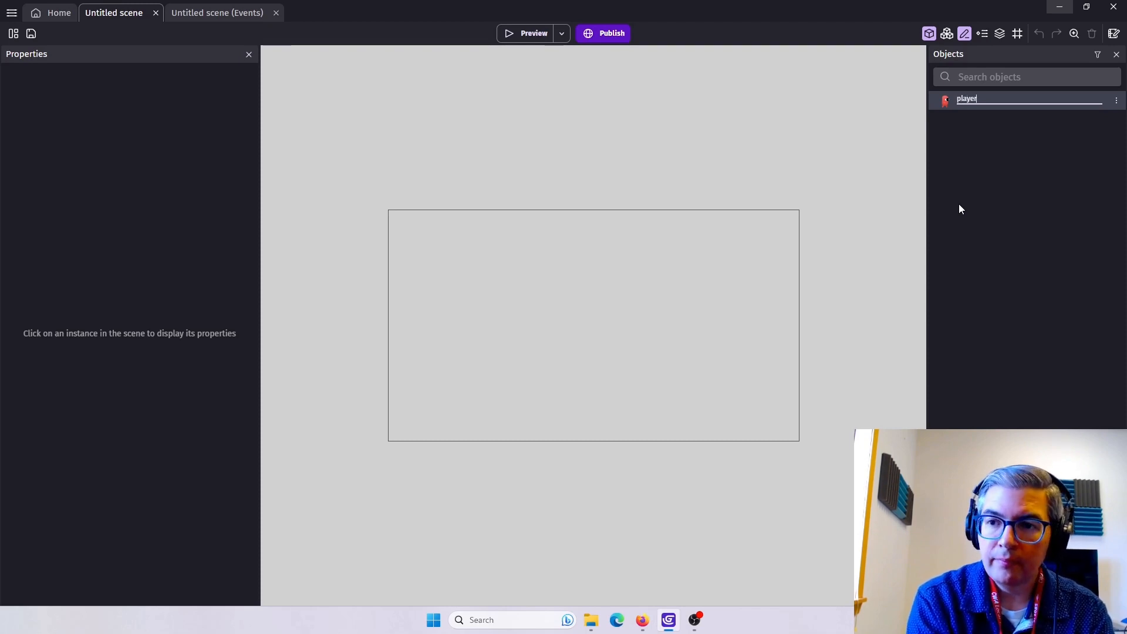
{"action": "key", "text": "Return"}
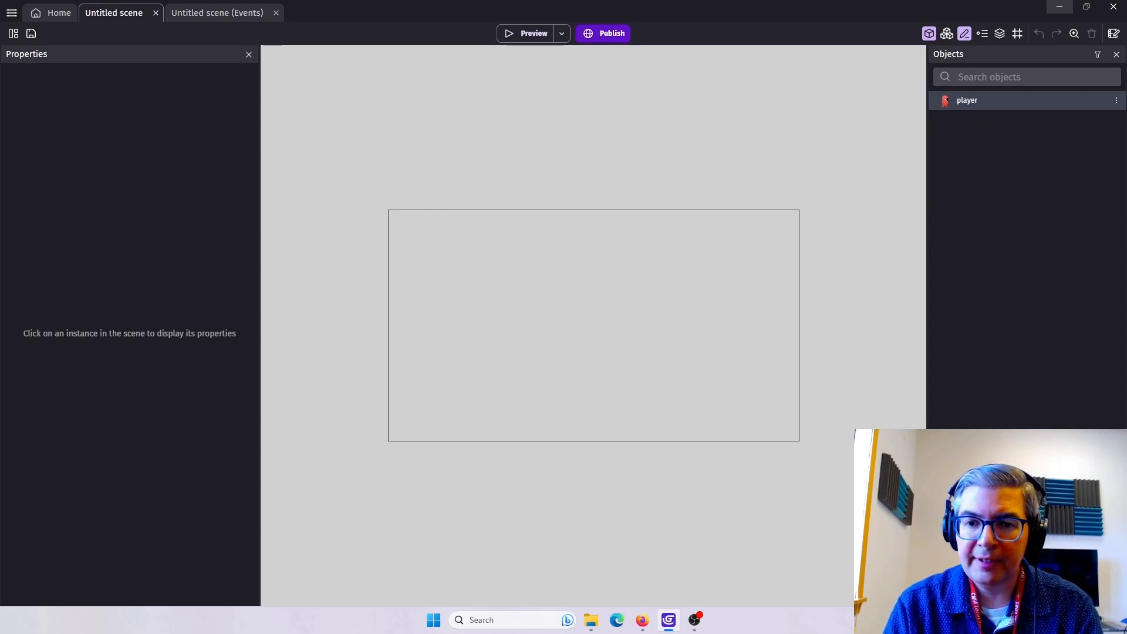
Search the asset store for "ground" and add the Grass tiled sprite as a new object.
{"action": "left_click", "coordinate": [1027, 592]}
{"action": "left_click_drag", "start_coordinate": [370, 92], "coordinate": [251, 93]}
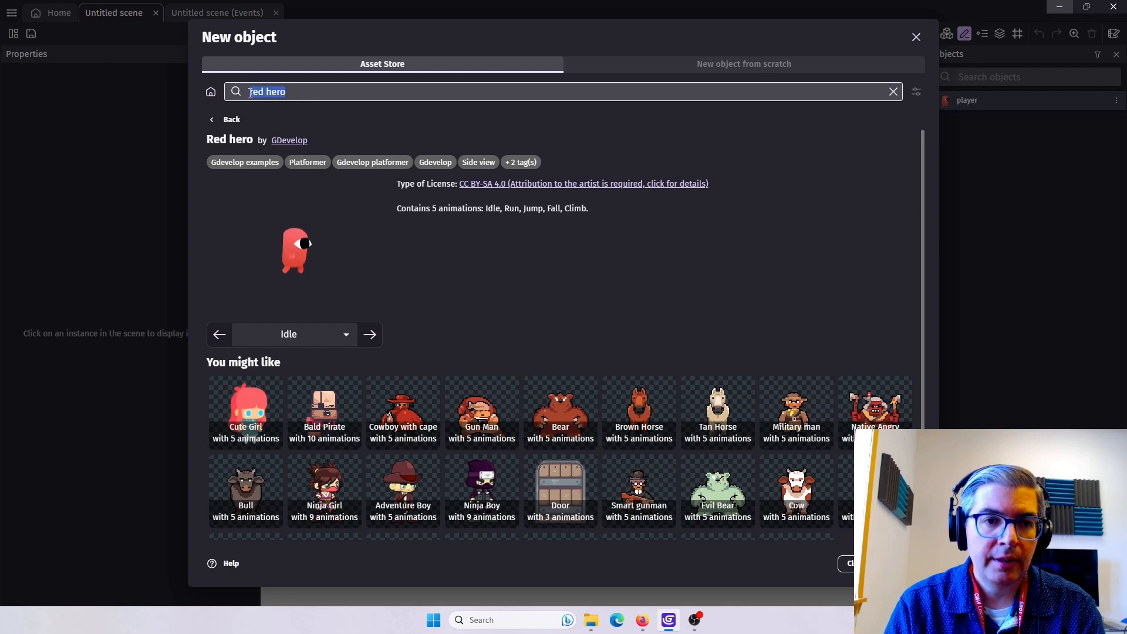
{"action": "key", "text": "BackSpace"}
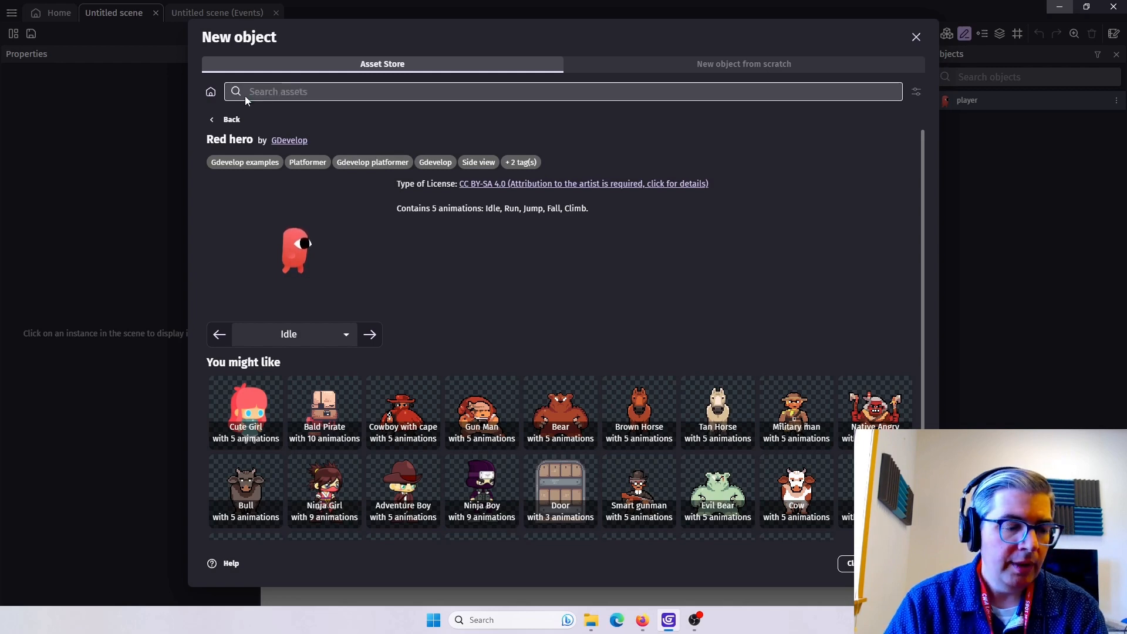
{"action": "type", "text": "ground"}
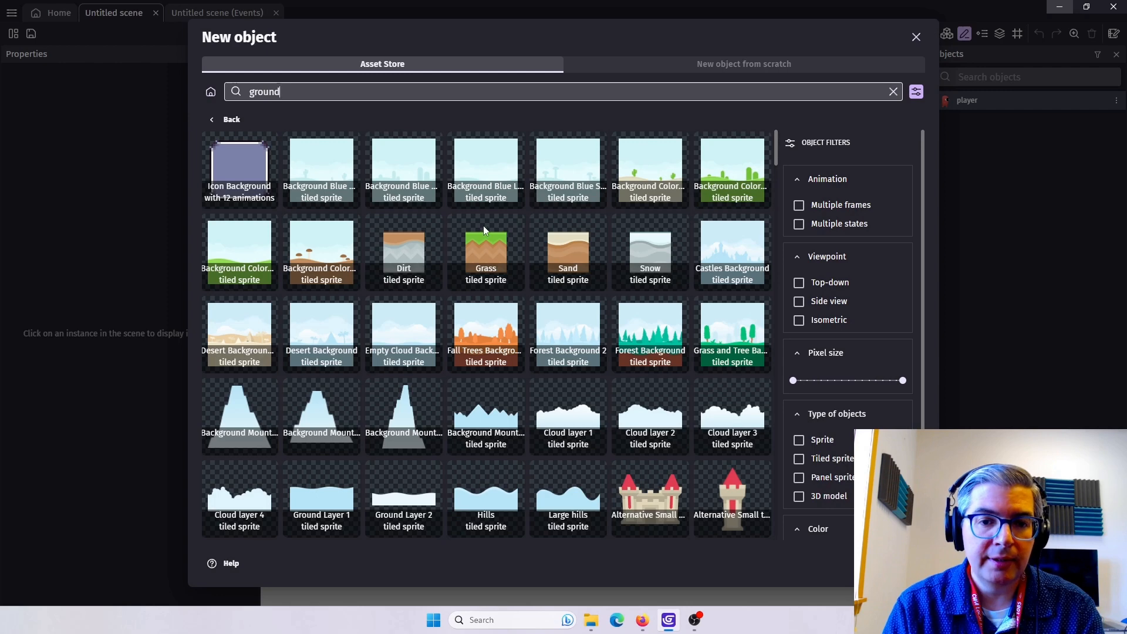
{"action": "left_click", "coordinate": [487, 258]}
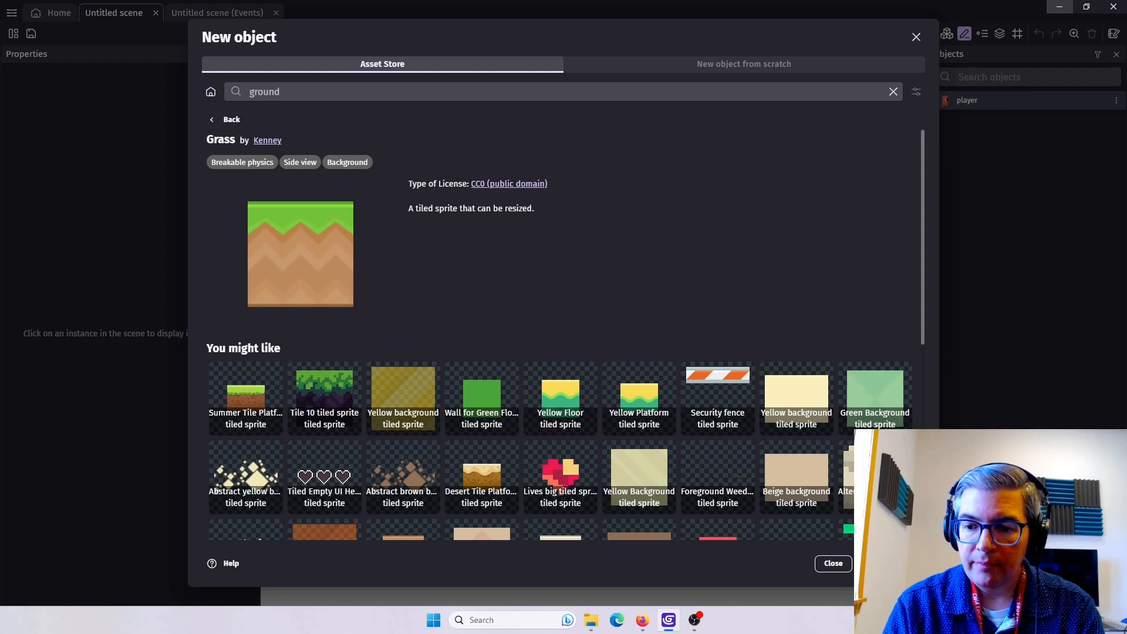
{"action": "left_click", "coordinate": [890, 564]}
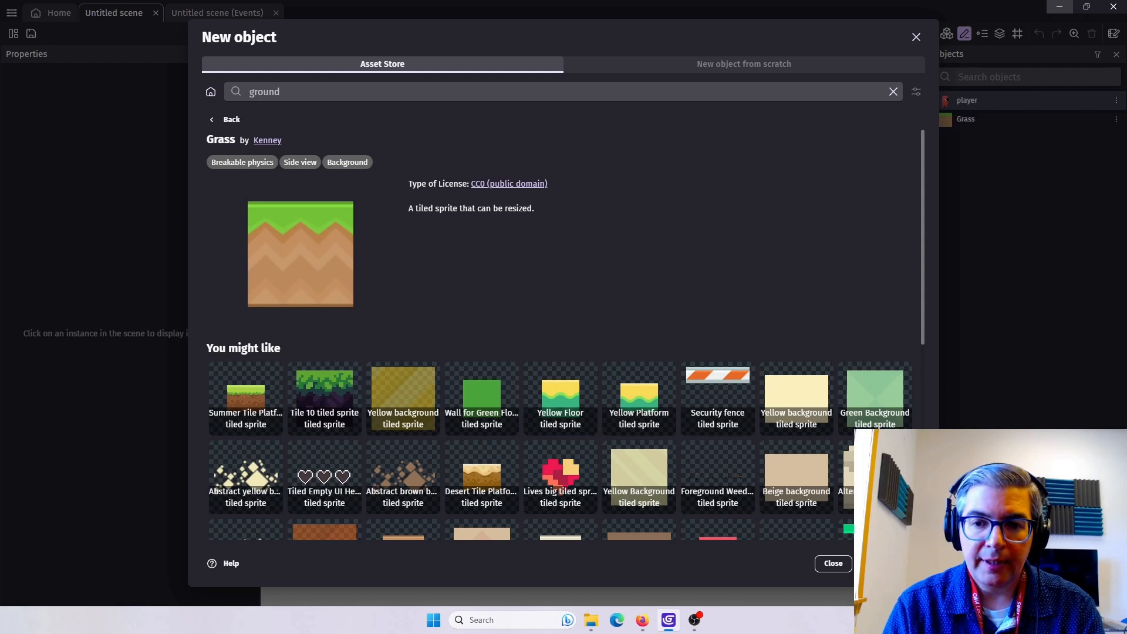
{"action": "left_click", "coordinate": [833, 564]}
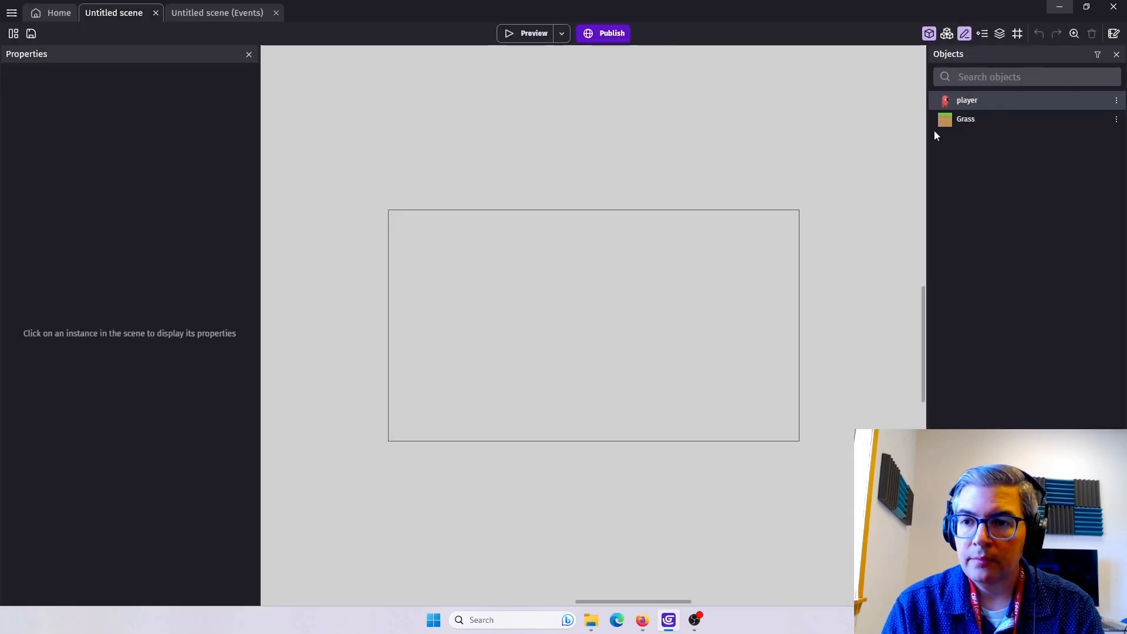
Place a Grass instance near the scene's lower-left corner at about X 147, Y 595 and reduce its height to about 69.
{"action": "left_click_drag", "start_coordinate": [947, 118], "coordinate": [432, 400]}
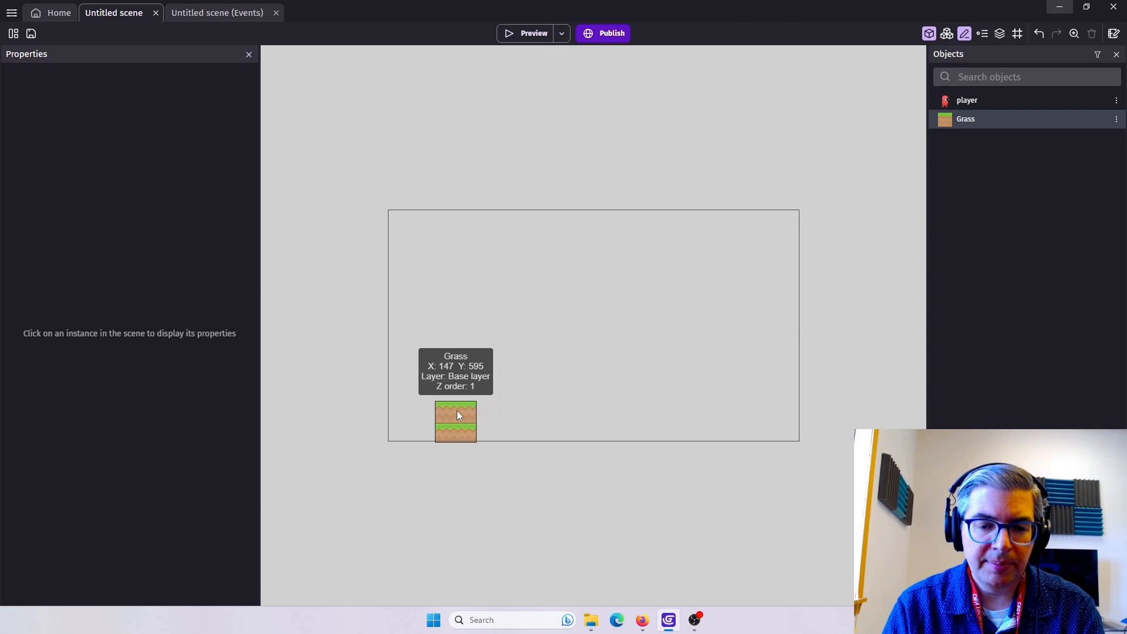
{"action": "left_click", "coordinate": [455, 411]}
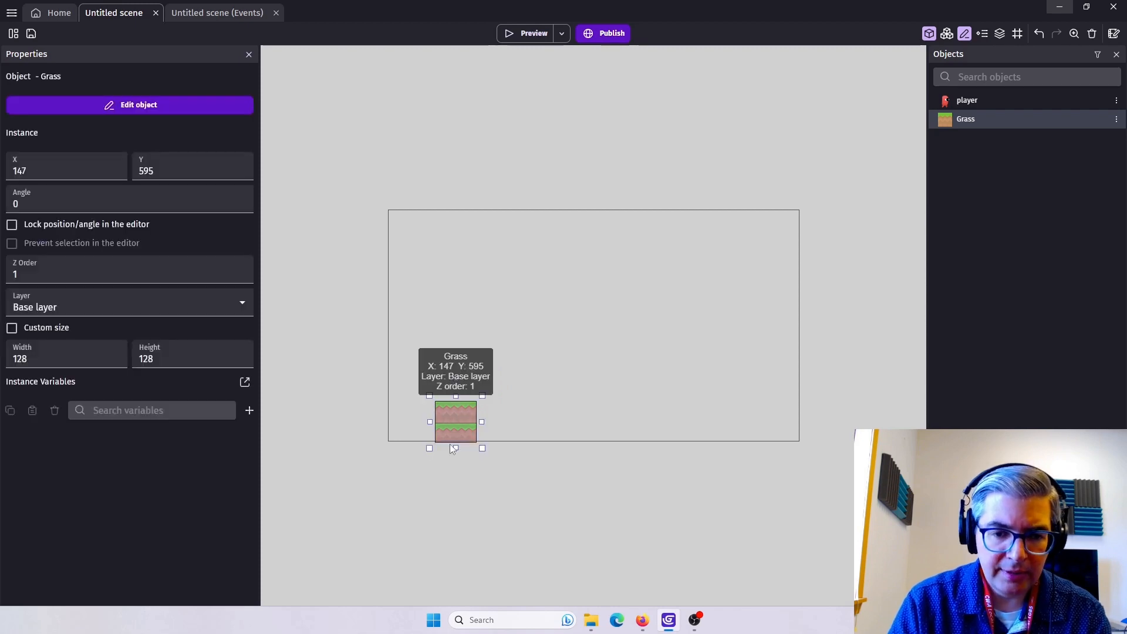
{"action": "left_click_drag", "start_coordinate": [456, 448], "coordinate": [460, 427]}
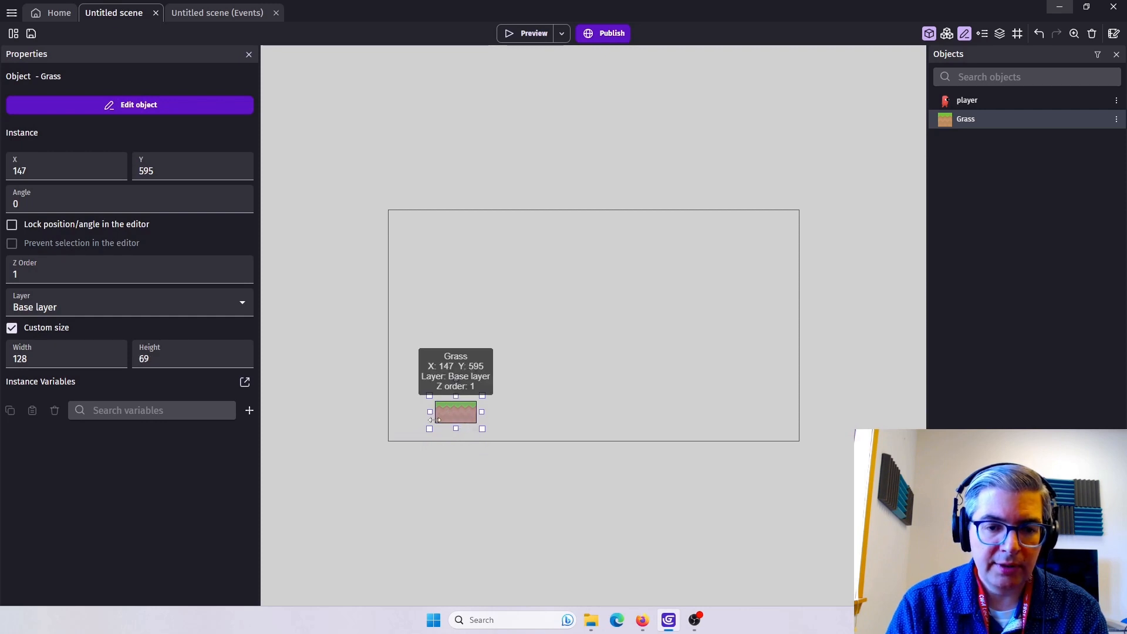
Move the Grass instance to X -19, Y 657 and stretch it across the full width of the scene's bottom edge.
{"action": "left_click_drag", "start_coordinate": [459, 413], "coordinate": [820, 441]}
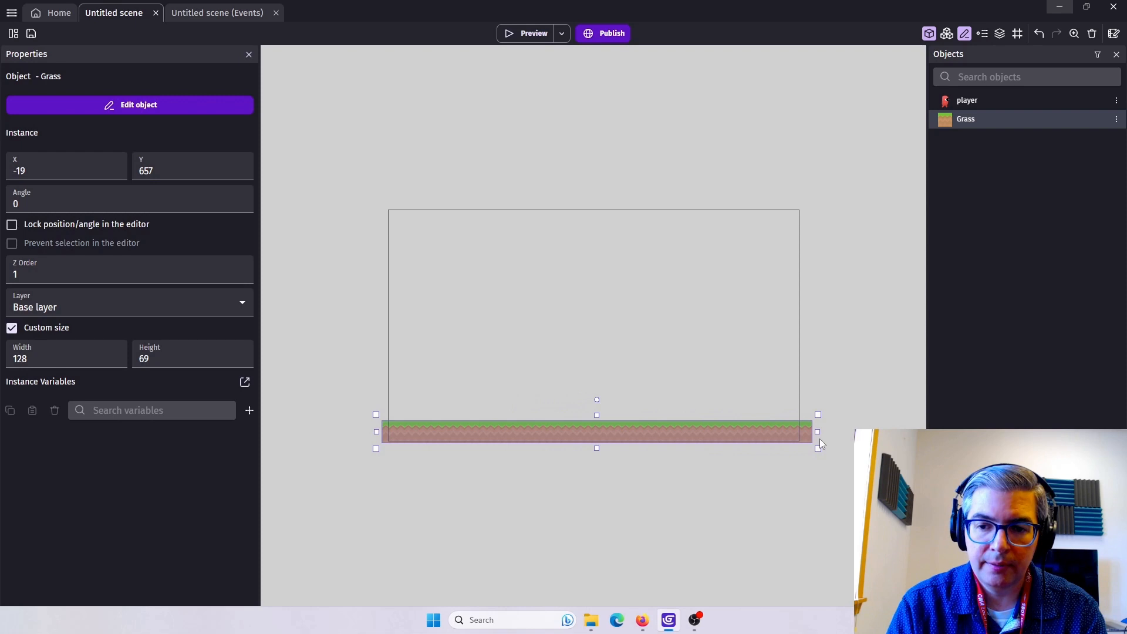
{"action": "left_click", "coordinate": [575, 492]}
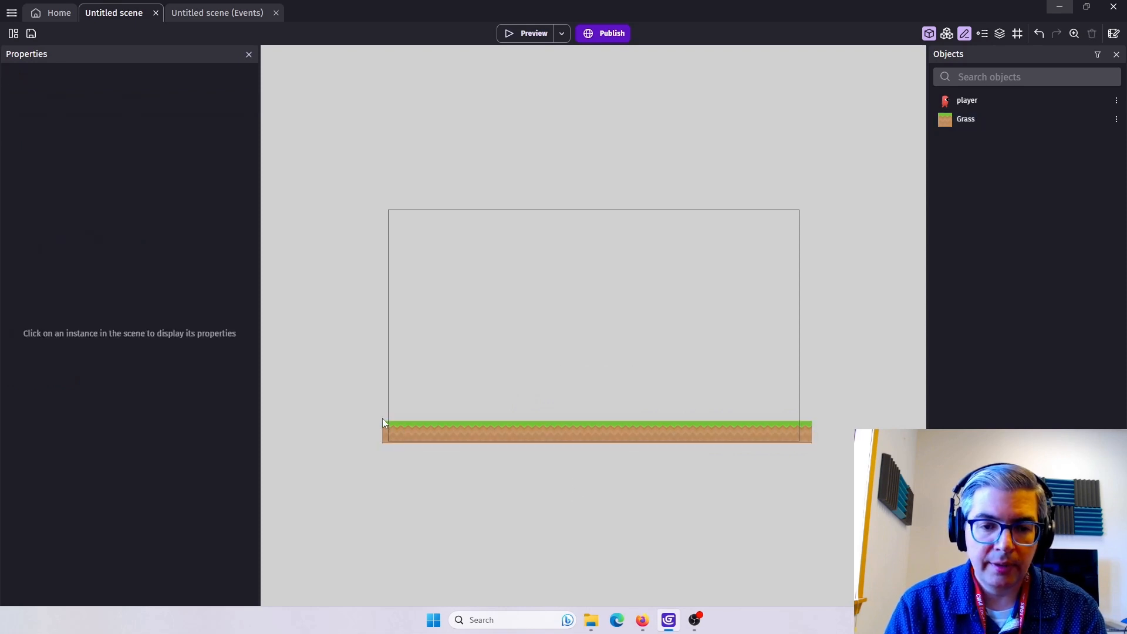
Place a player instance just above the grass near its left end and preview the game.
{"action": "left_click_drag", "start_coordinate": [968, 102], "coordinate": [576, 326]}
{"action": "left_click_drag", "start_coordinate": [483, 363], "coordinate": [427, 390]}
{"action": "left_click", "coordinate": [525, 33]}
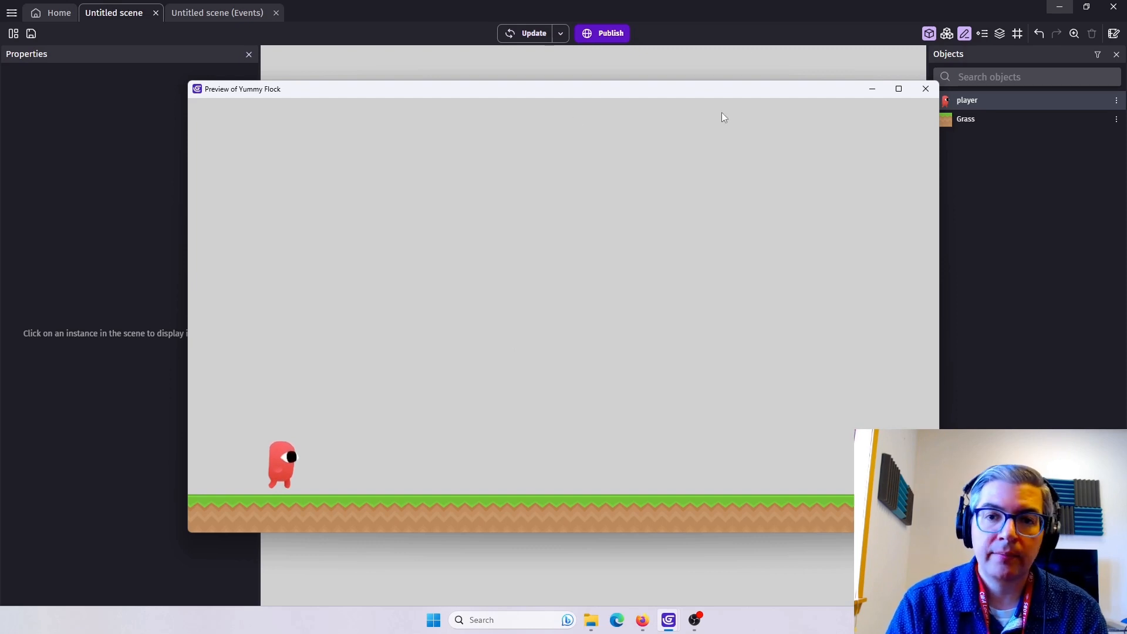
{"action": "left_click", "coordinate": [923, 91]}
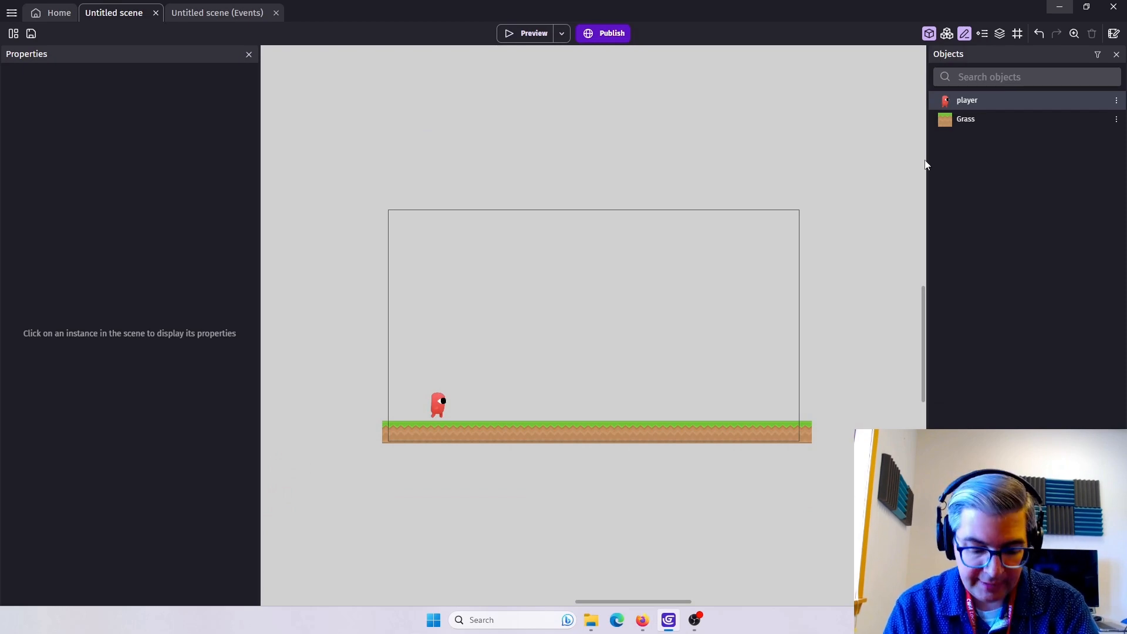
Add the Platformer character behavior to the player object with its default settings and preview the game.
{"action": "double_click", "coordinate": [964, 101]}
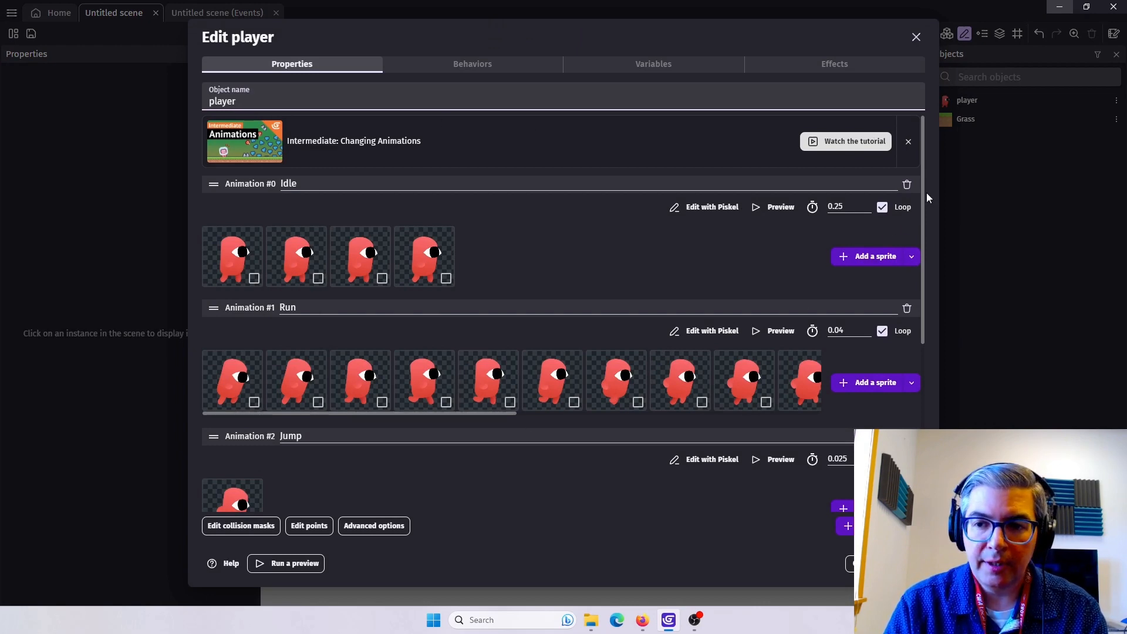
{"action": "left_click_drag", "start_coordinate": [924, 188], "coordinate": [914, 383]}
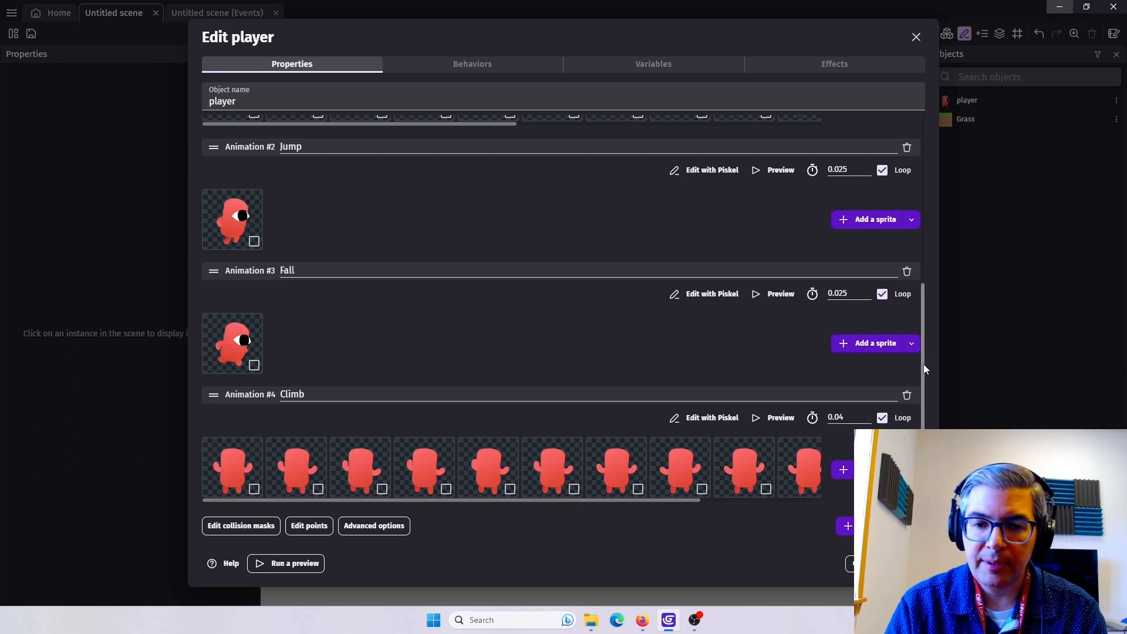
{"action": "left_click_drag", "start_coordinate": [924, 364], "coordinate": [925, 171]}
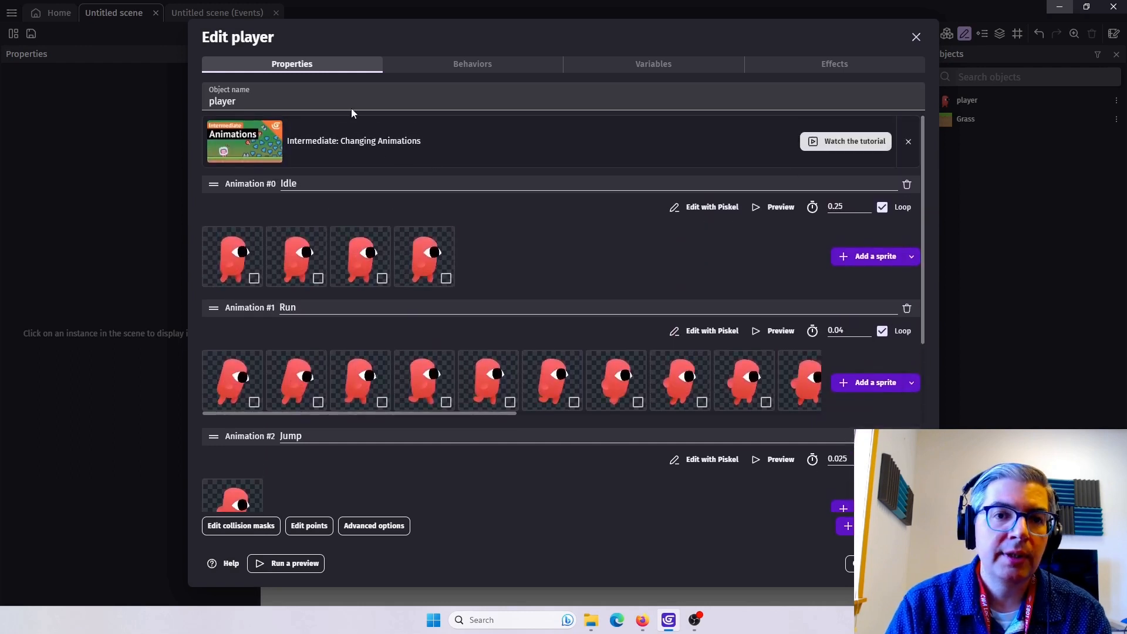
{"action": "left_click", "coordinate": [463, 65]}
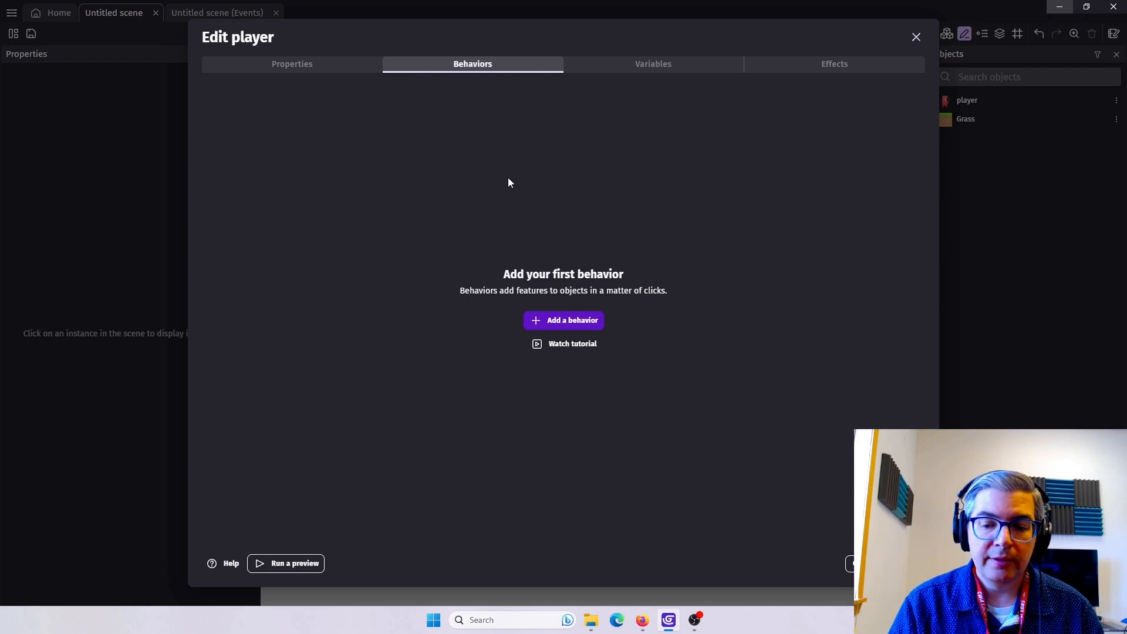
{"action": "left_click", "coordinate": [558, 320]}
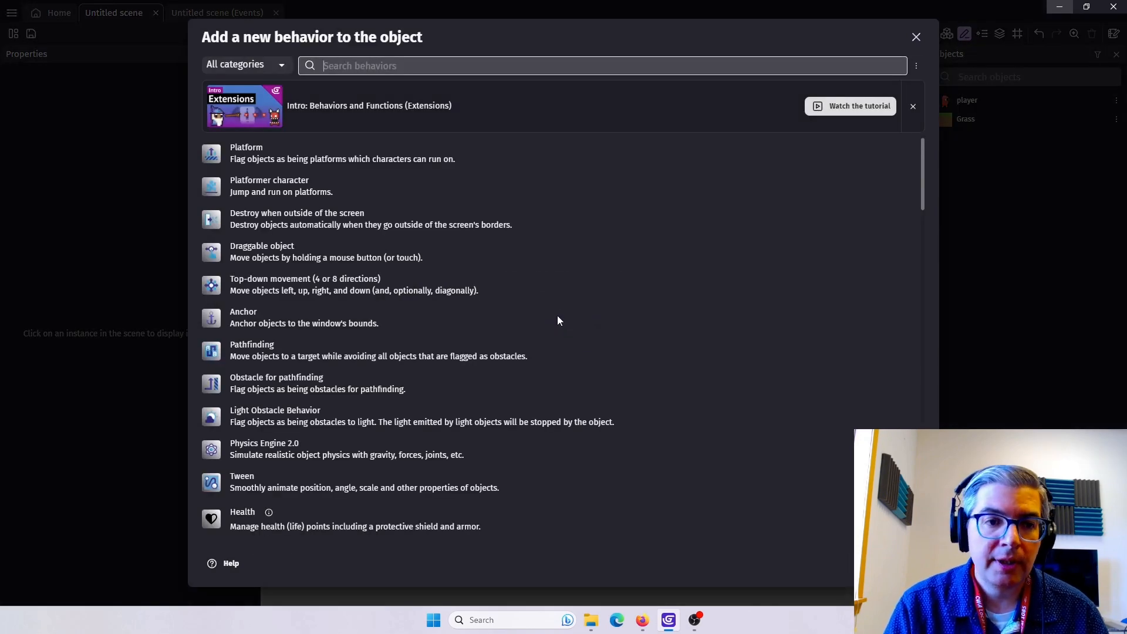
{"action": "left_click", "coordinate": [288, 186]}
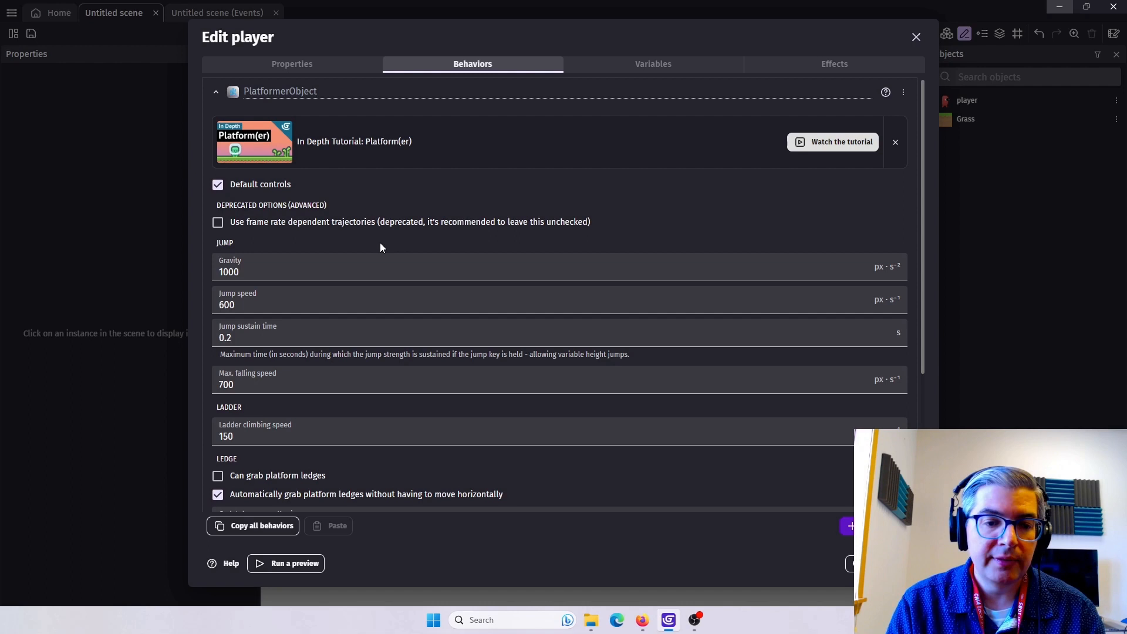
{"action": "scroll", "coordinate": [392, 277], "scroll_direction": "down", "scroll_amount": 1}
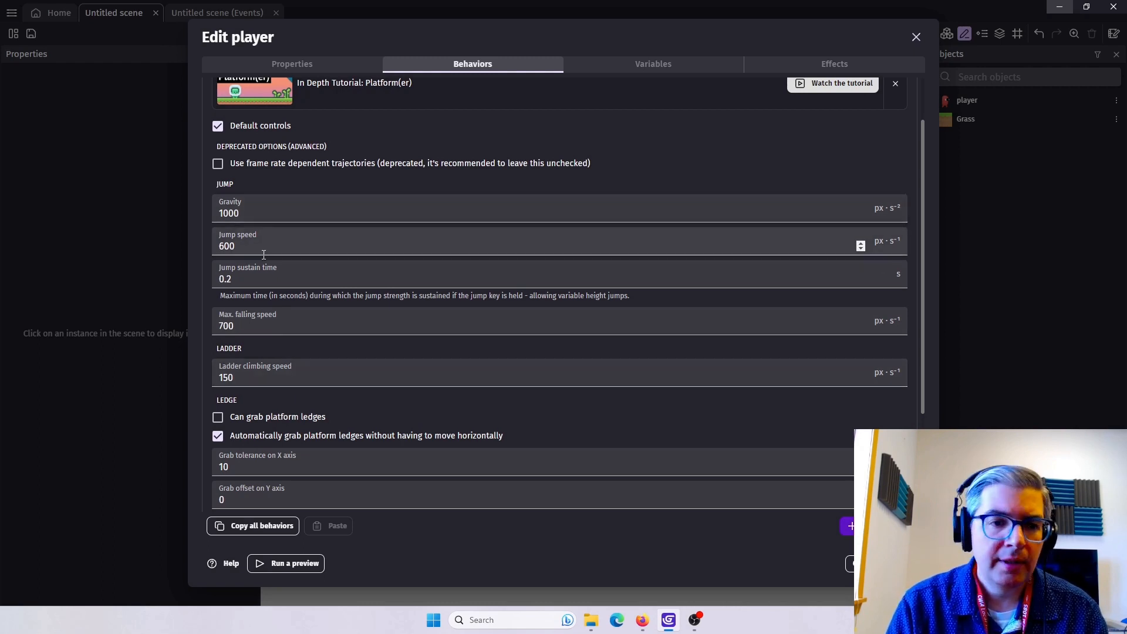
{"action": "scroll", "coordinate": [262, 253], "scroll_direction": "down", "scroll_amount": 3}
{"action": "scroll", "coordinate": [337, 300], "scroll_direction": "down", "scroll_amount": 1}
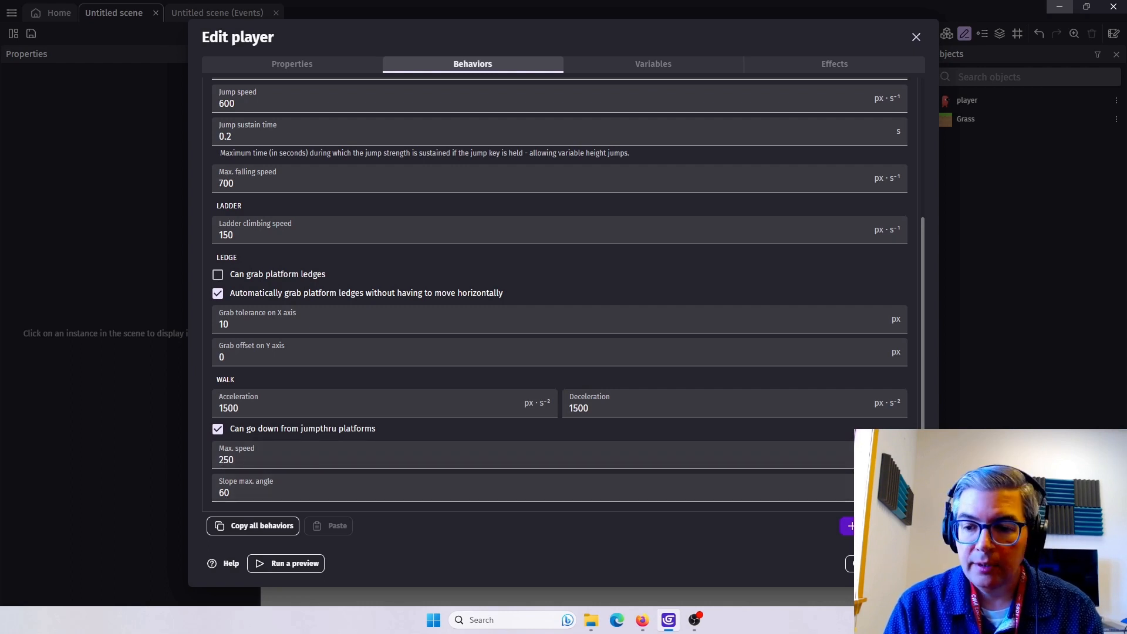
{"action": "left_click", "coordinate": [863, 564]}
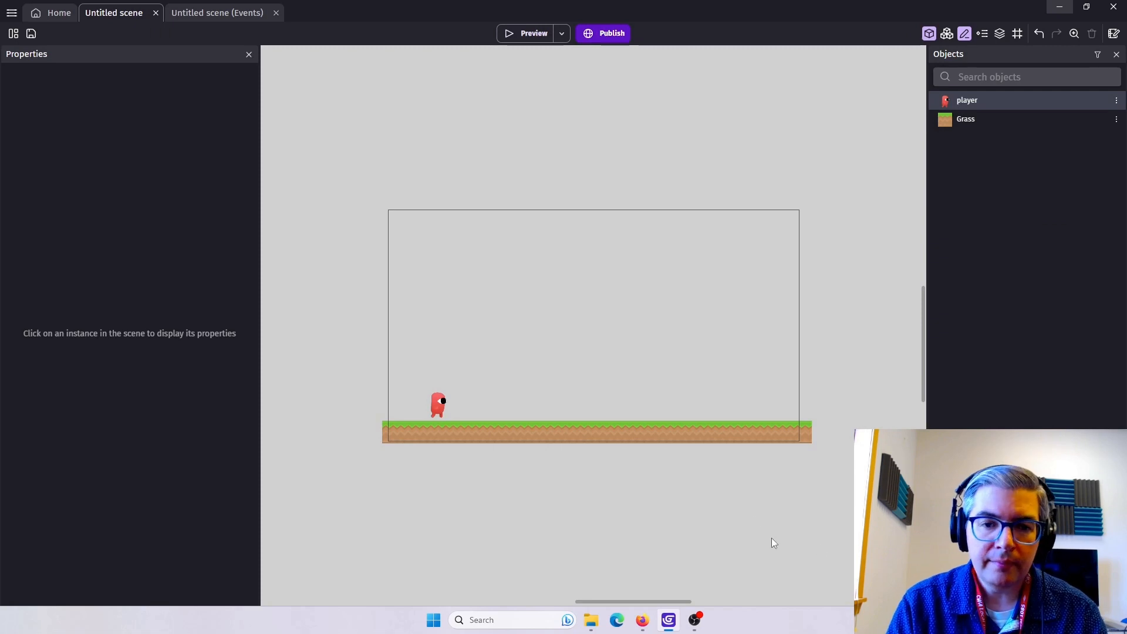
{"action": "left_click", "coordinate": [526, 33]}
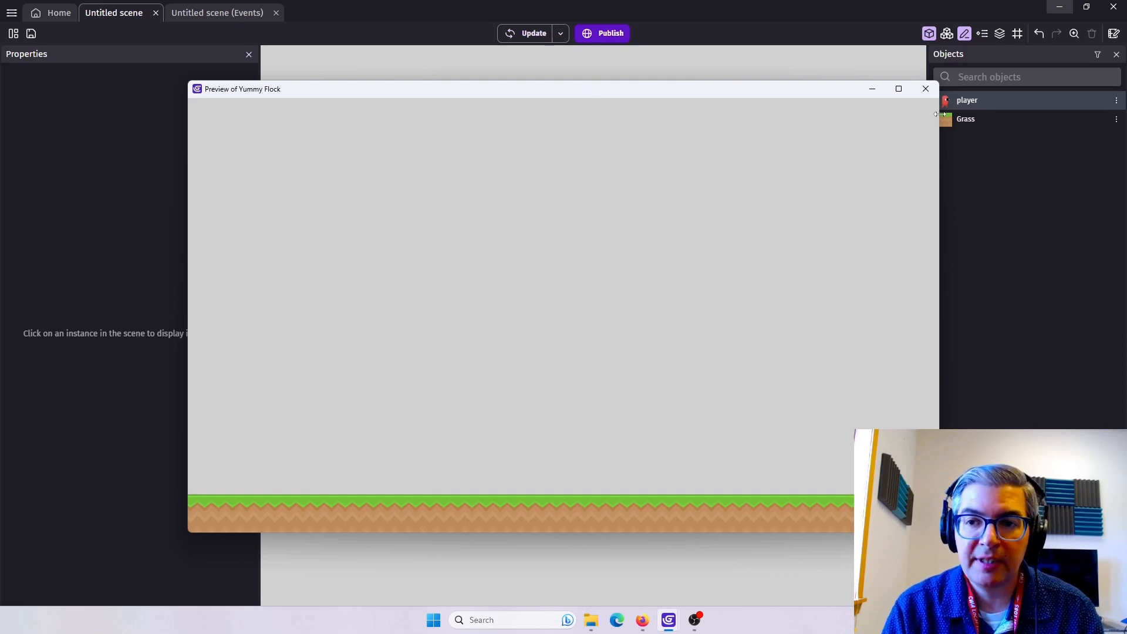
{"action": "left_click", "coordinate": [927, 88]}
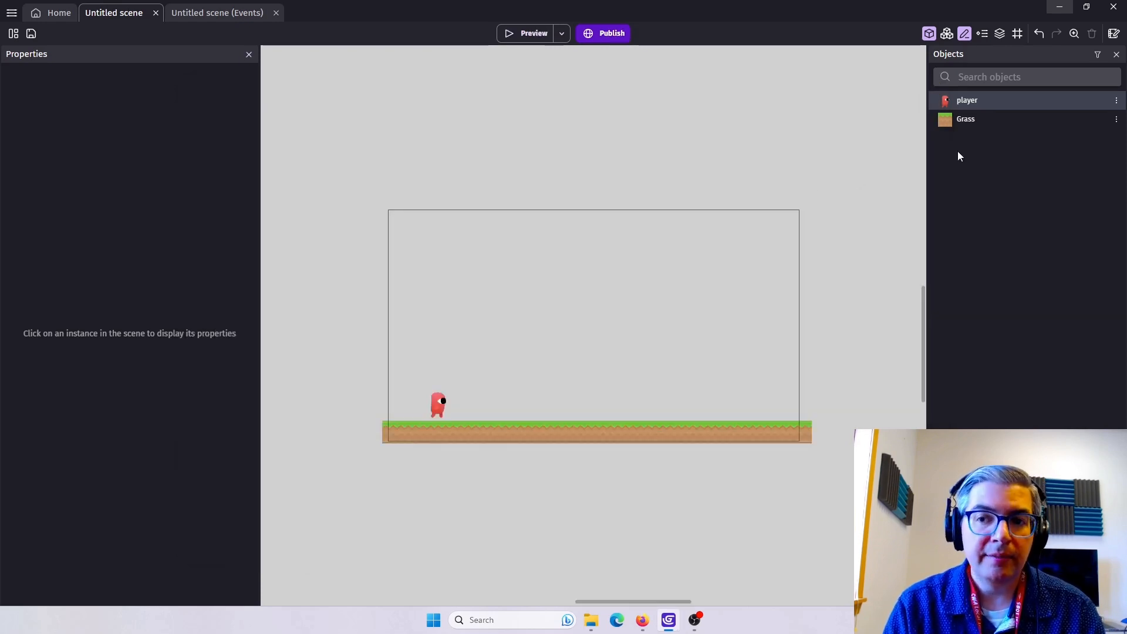
Add the Platform behavior to the Grass object with ledge grabbing disabled.
{"action": "left_click", "coordinate": [964, 120]}
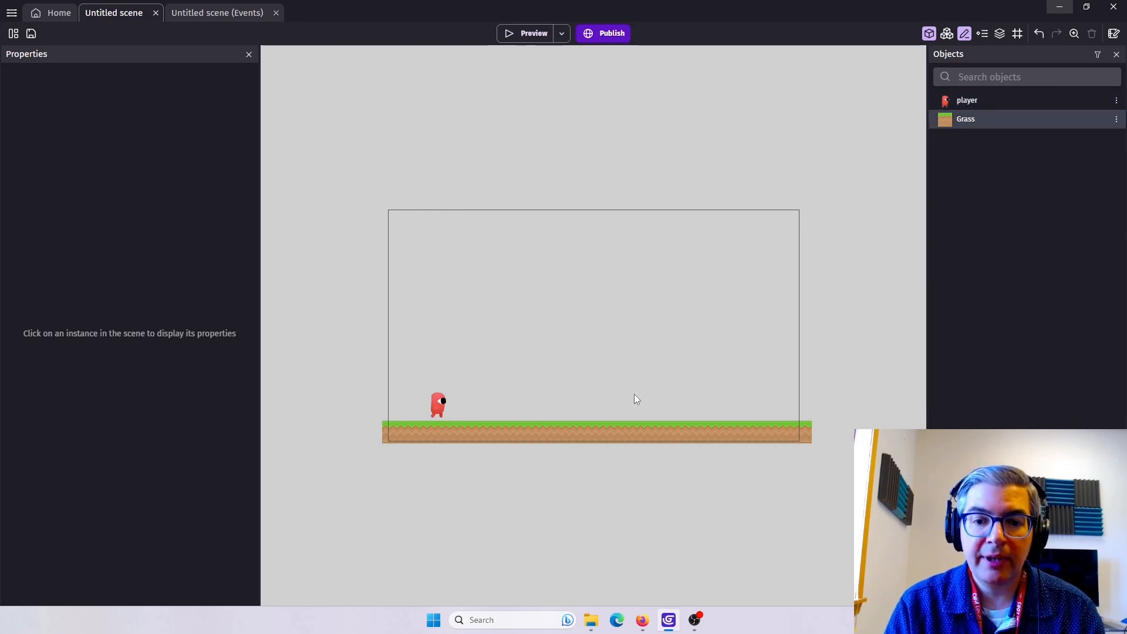
{"action": "double_click", "coordinate": [966, 119]}
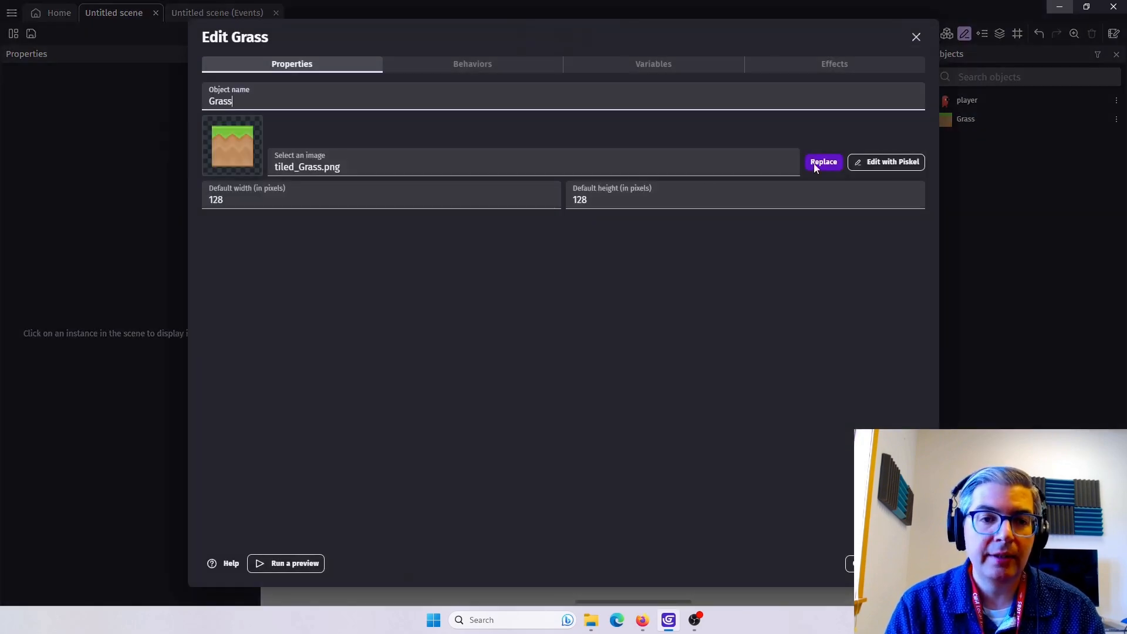
{"action": "left_click", "coordinate": [467, 66]}
{"action": "left_click", "coordinate": [548, 320]}
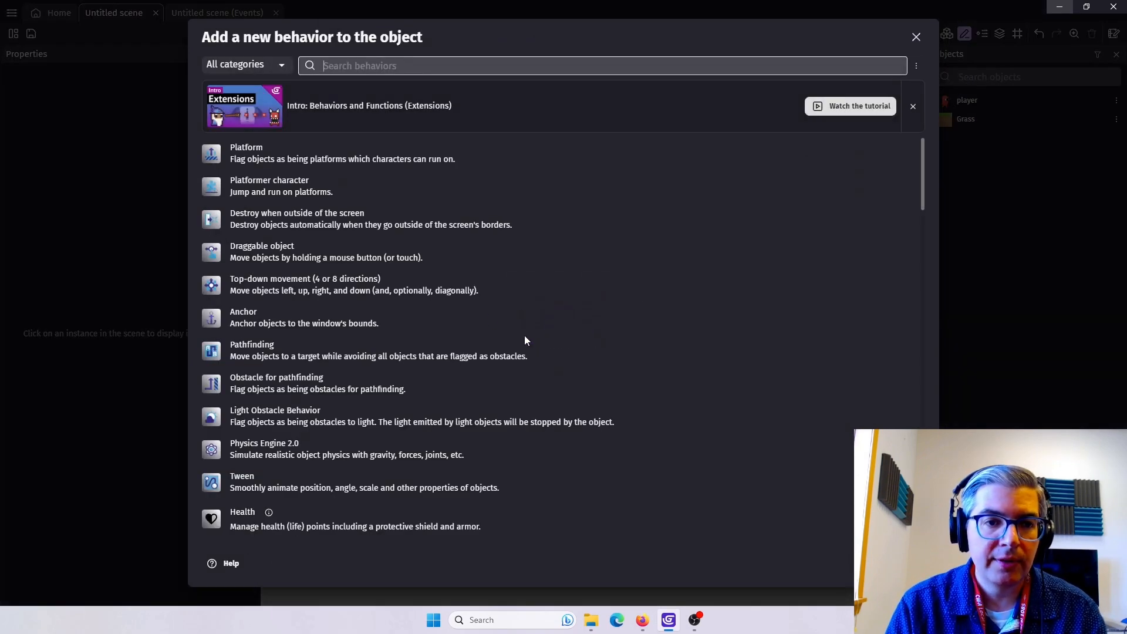
{"action": "left_click", "coordinate": [273, 154]}
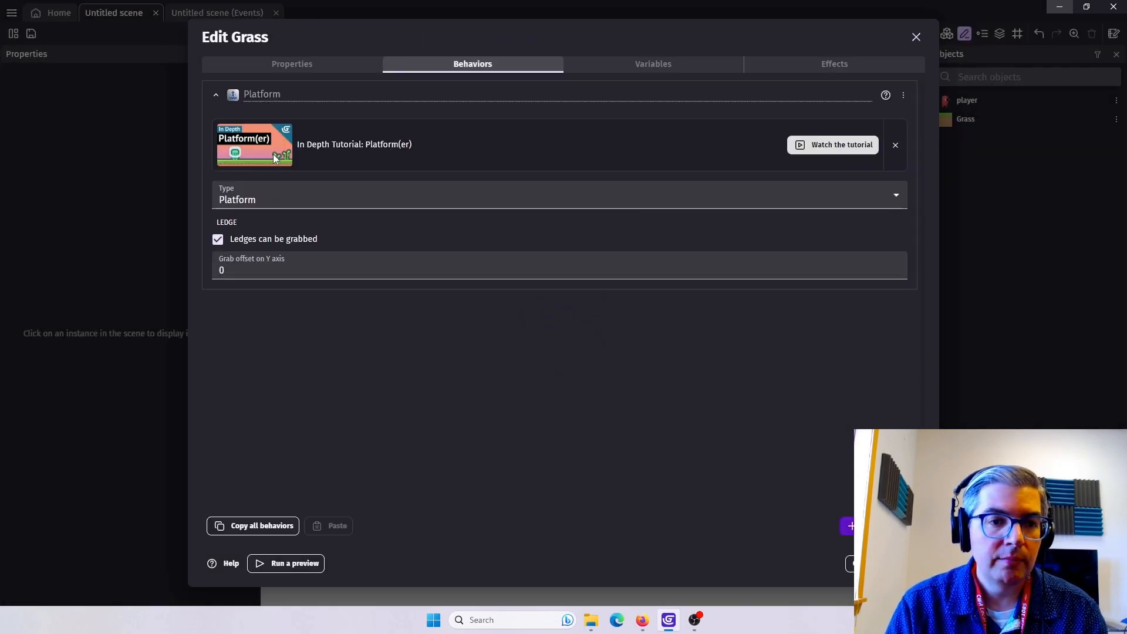
{"action": "left_click", "coordinate": [218, 242]}
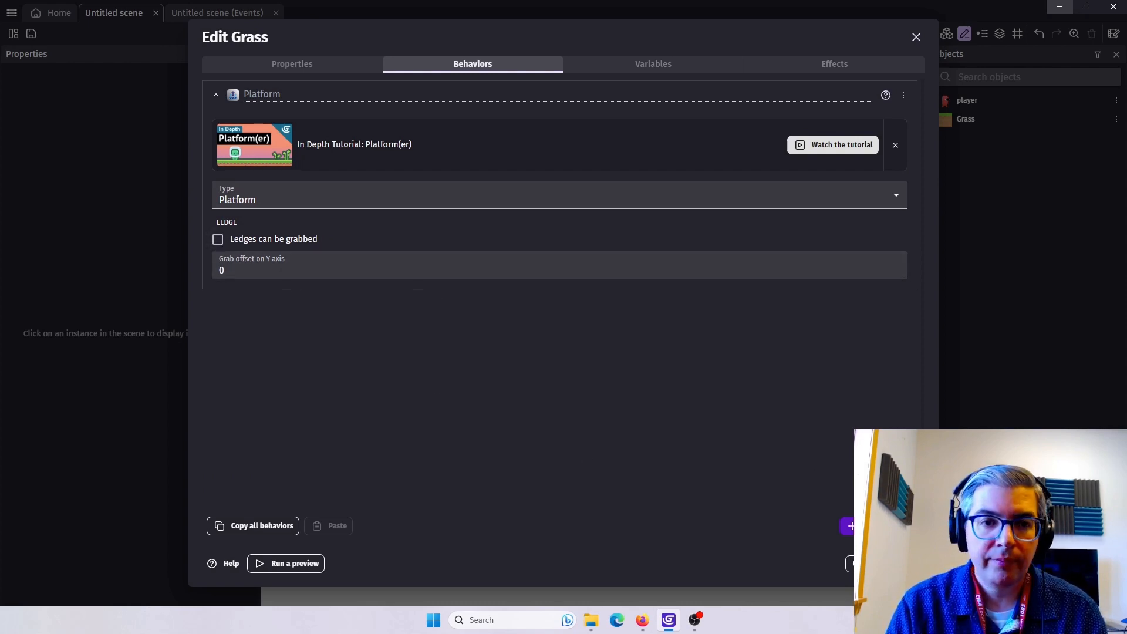
{"action": "left_click", "coordinate": [906, 564]}
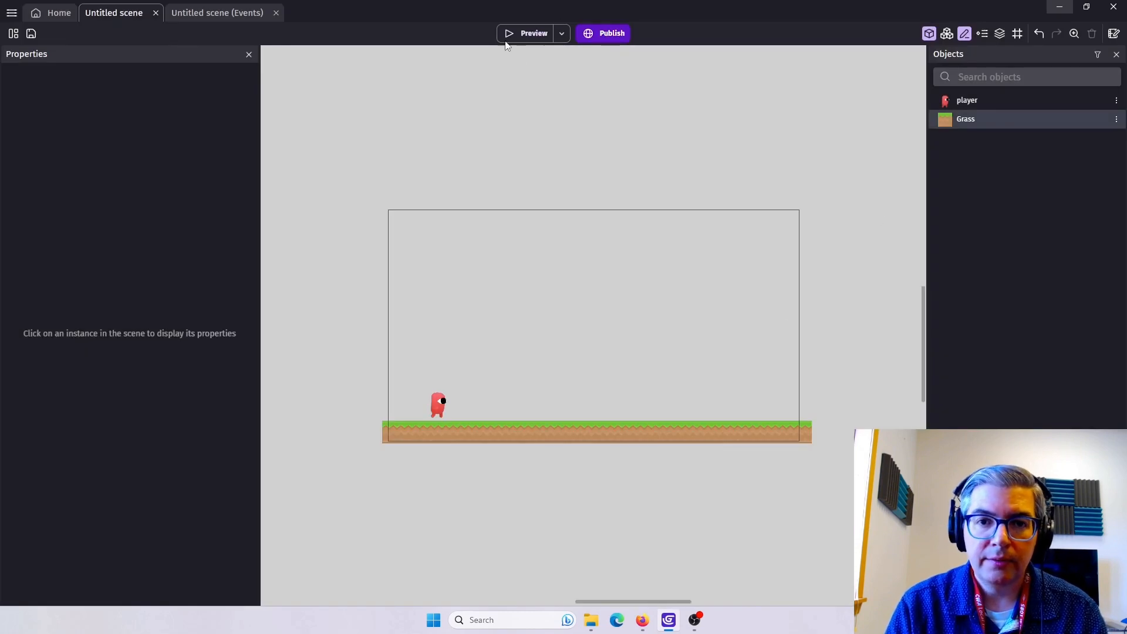
Preview the game and test the player's jumping and its left and right movement on the grass.
{"action": "left_click", "coordinate": [520, 33]}
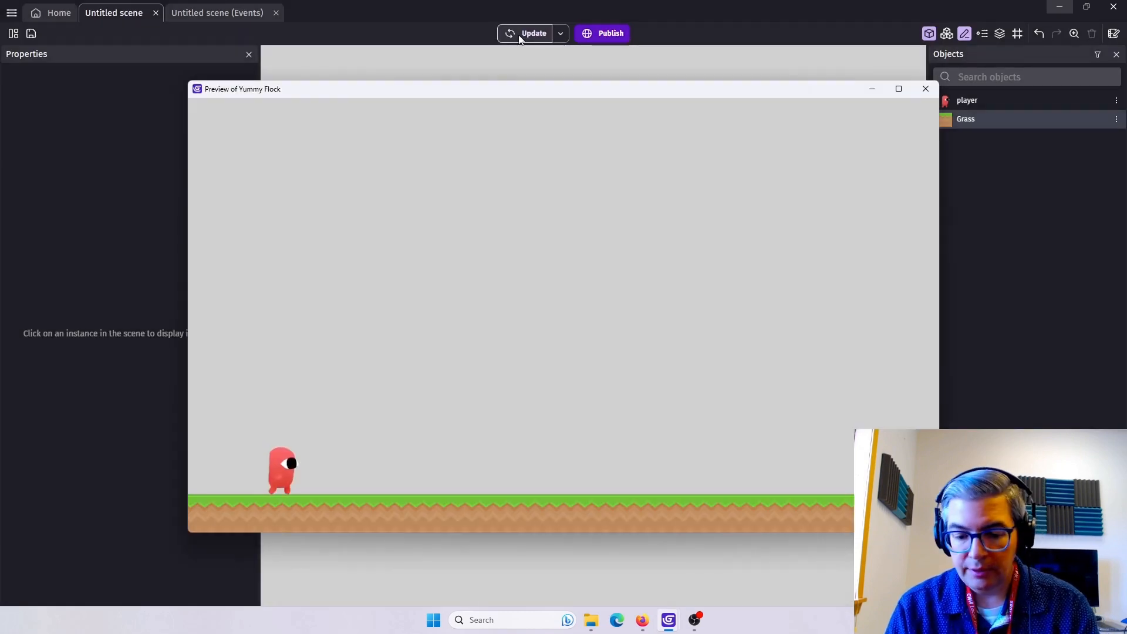
{"action": "key", "text": "space"}
{"action": "key", "text": "space"}
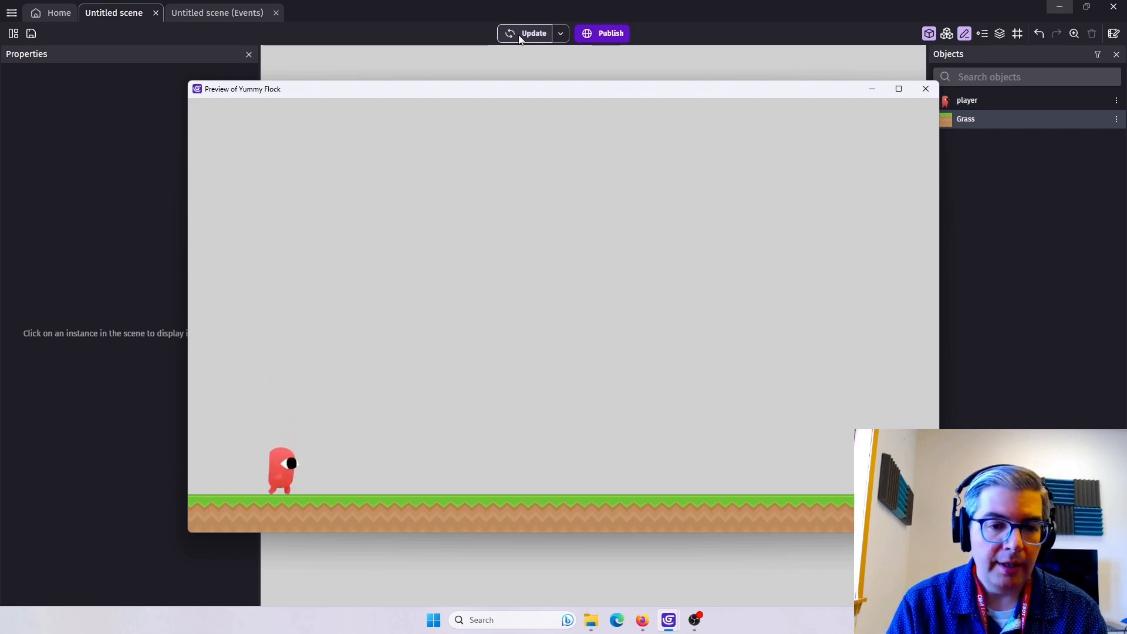
{"action": "key", "text": "Right"}
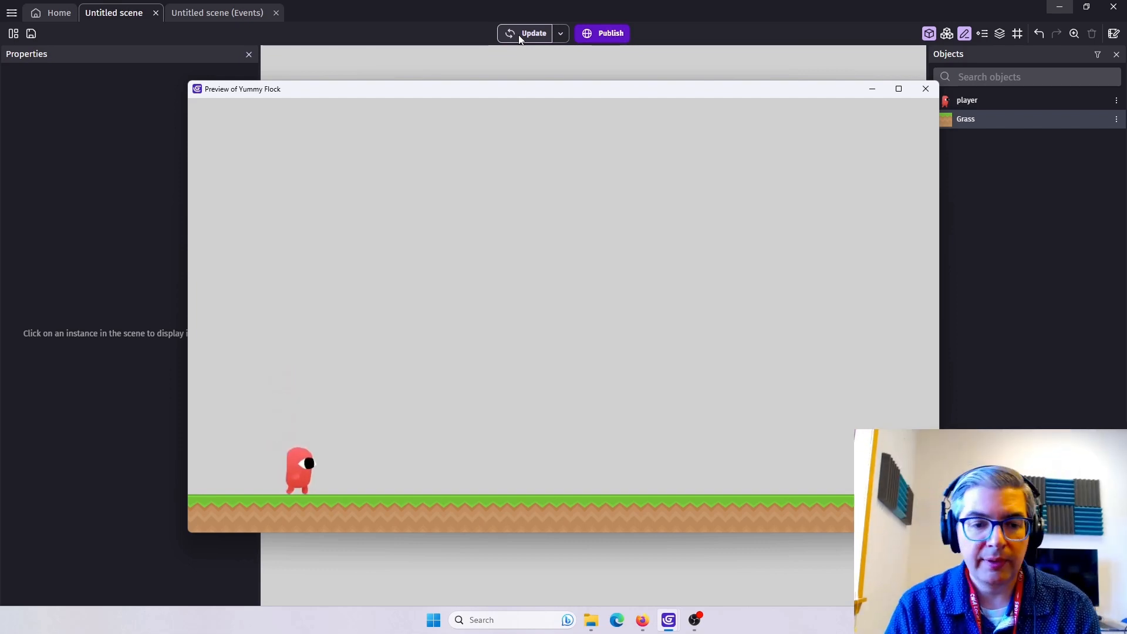
{"action": "key", "text": "Left"}
{"action": "key", "text": "Right"}
{"action": "key", "text": "Left"}
{"action": "key", "text": "Right"}
{"action": "key", "text": "space"}
{"action": "key", "text": "Left"}
{"action": "key", "text": "space"}
{"action": "key", "text": "space"}
{"action": "key", "text": "Right"}
{"action": "key", "text": "space"}
{"action": "key", "text": "Left"}
{"action": "key", "text": "space"}
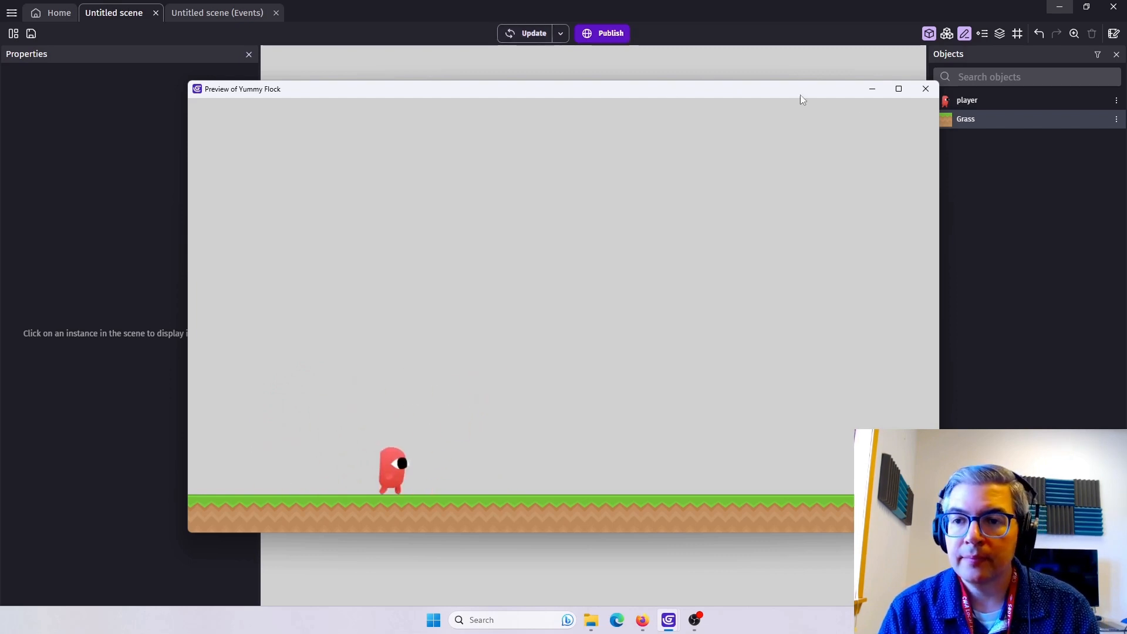
{"action": "left_click", "coordinate": [925, 90]}
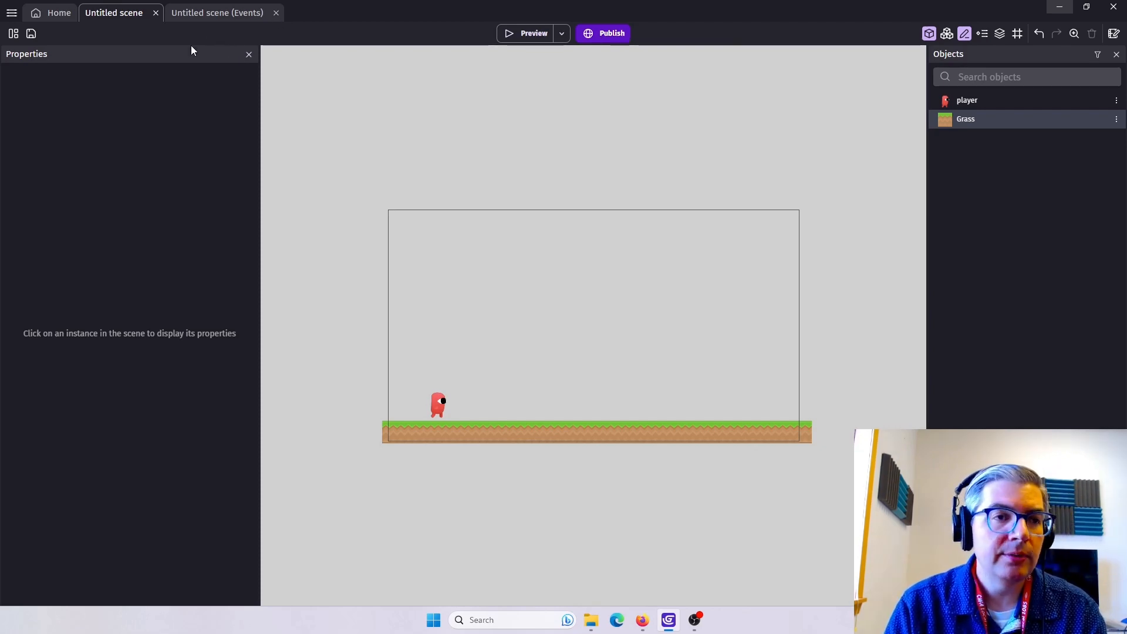
Add a first event to the scene's events with the condition that the player is moving.
{"action": "left_click", "coordinate": [223, 13]}
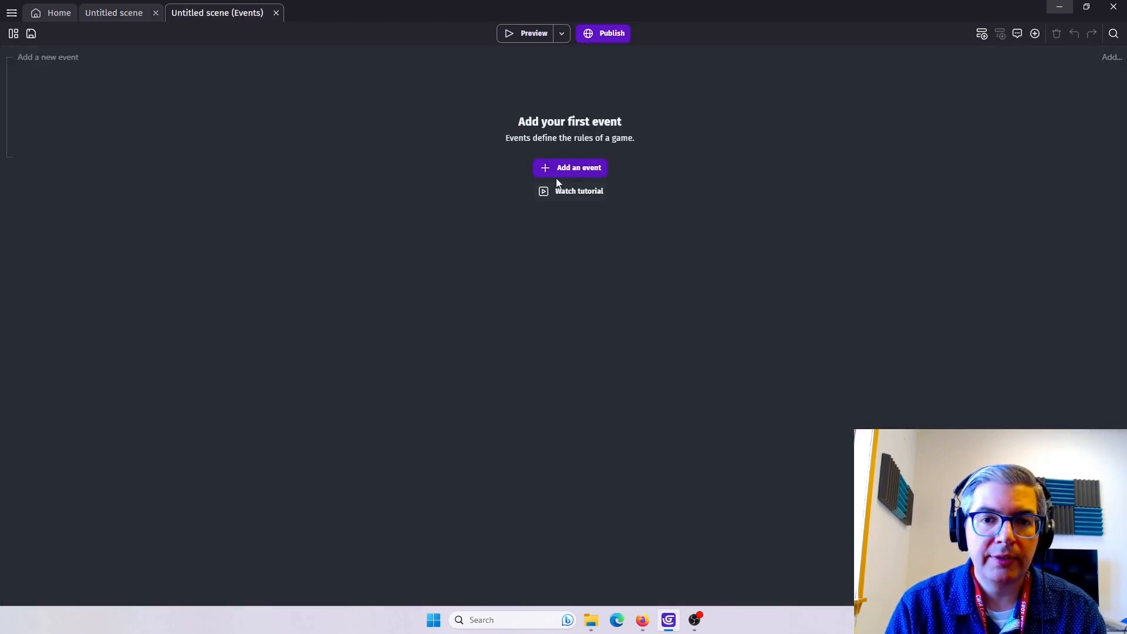
{"action": "left_click", "coordinate": [571, 169]}
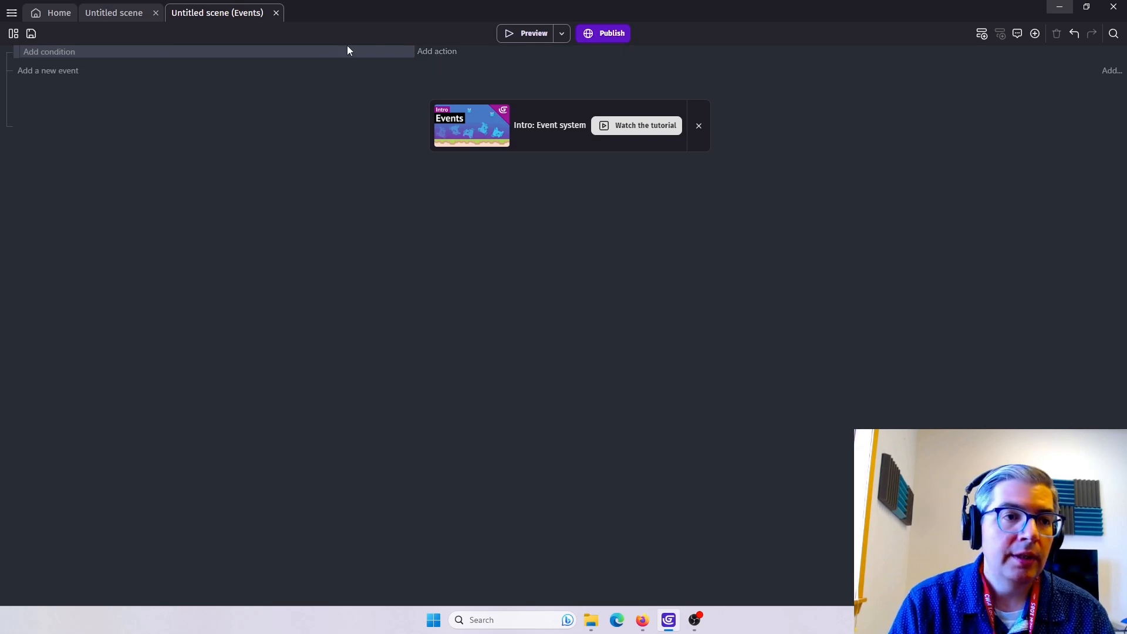
{"action": "left_click", "coordinate": [59, 54]}
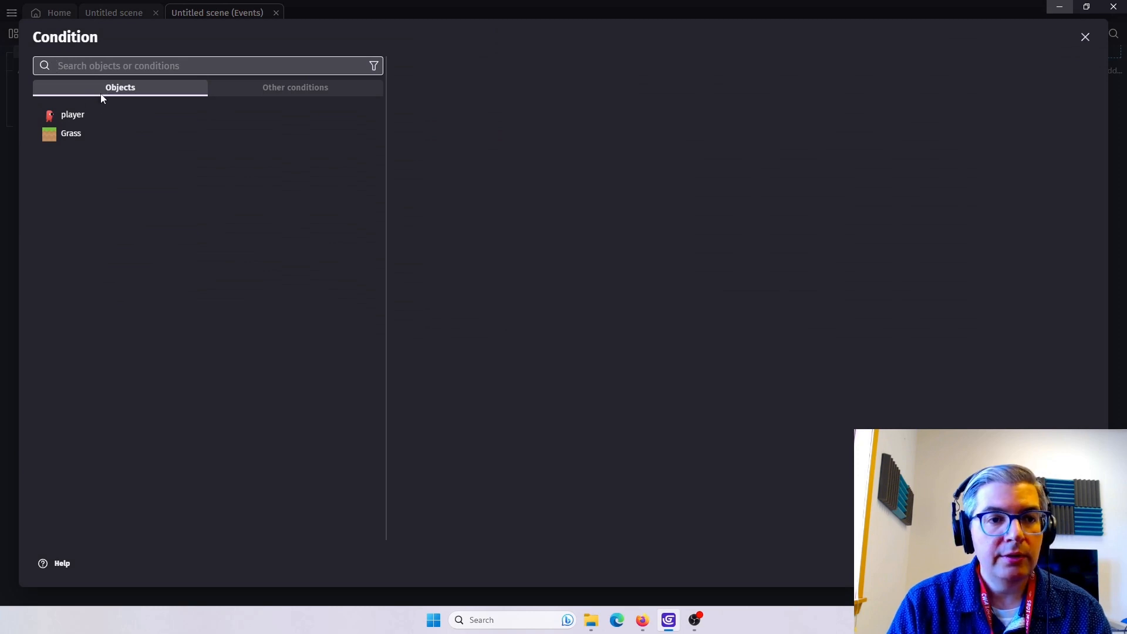
{"action": "left_click", "coordinate": [71, 116]}
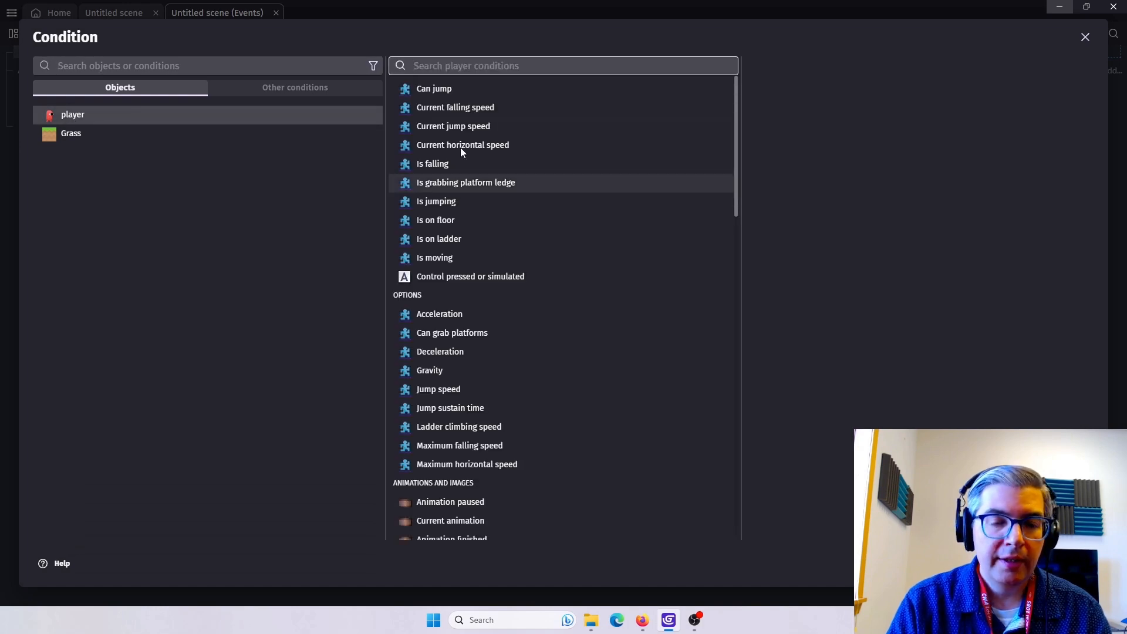
{"action": "left_click_drag", "start_coordinate": [735, 100], "coordinate": [701, 217]}
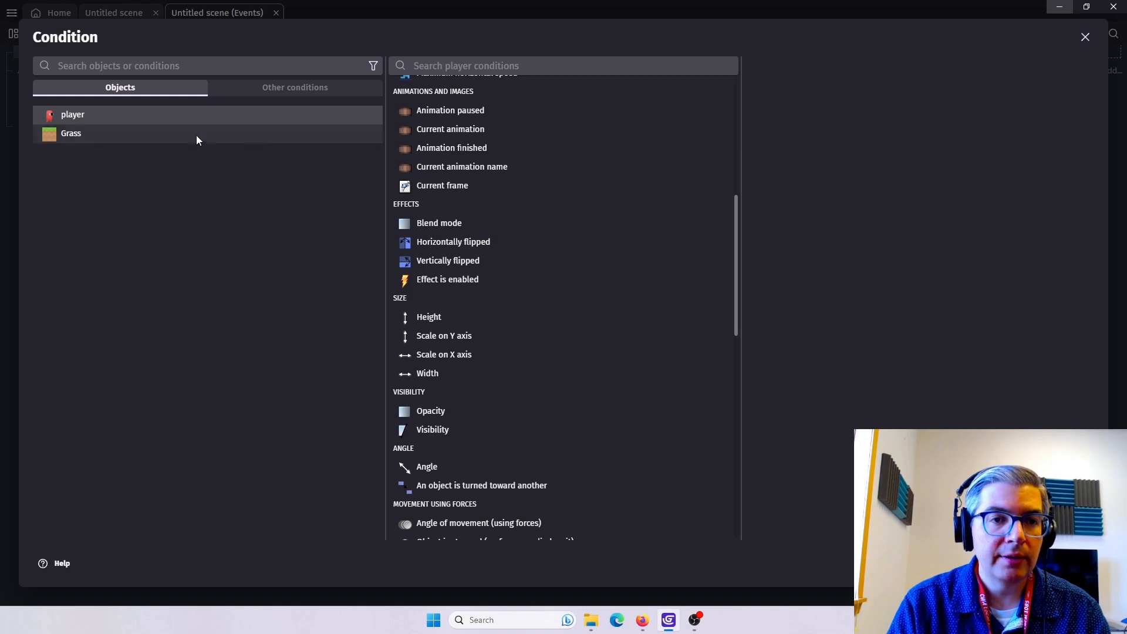
{"action": "left_click", "coordinate": [276, 87]}
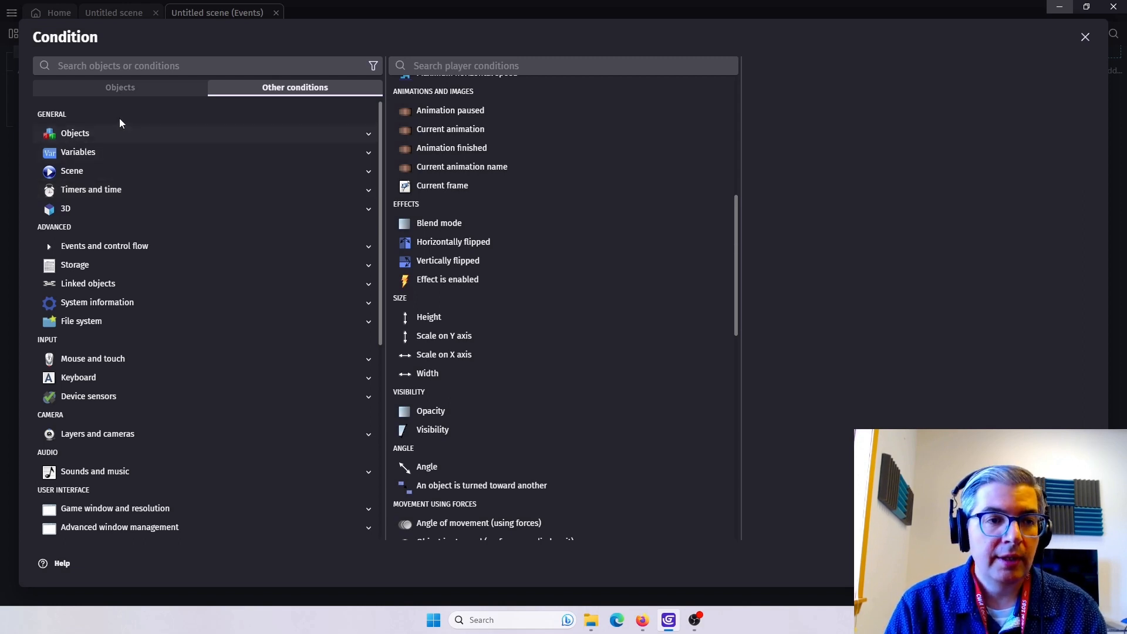
{"action": "left_click", "coordinate": [130, 64]}
{"action": "left_click", "coordinate": [122, 87]}
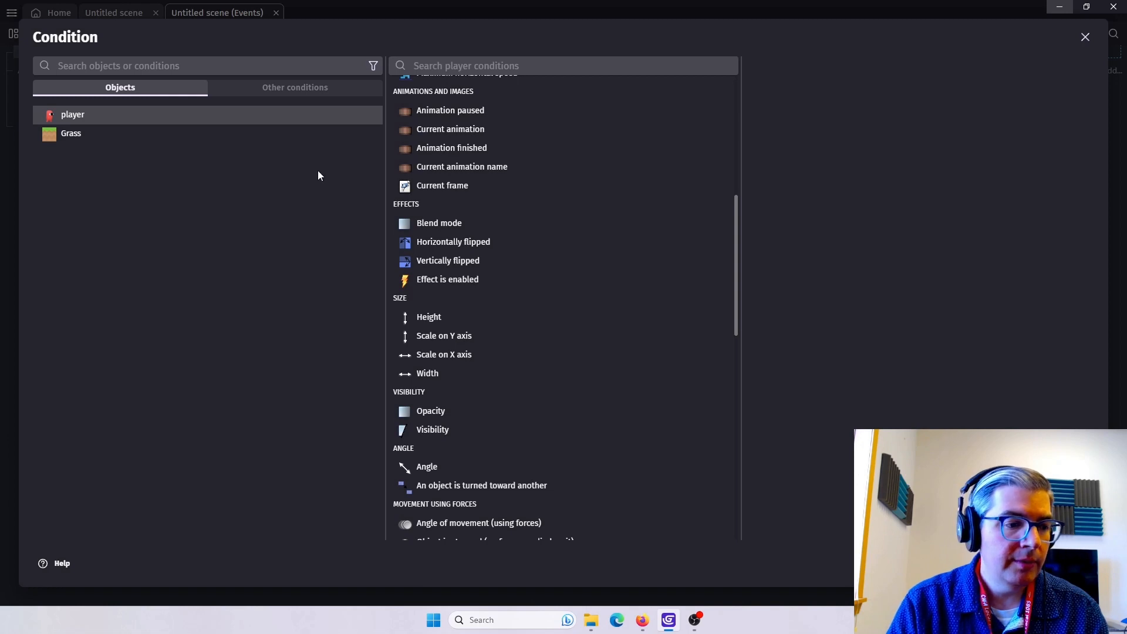
{"action": "left_click_drag", "start_coordinate": [735, 226], "coordinate": [724, 94]}
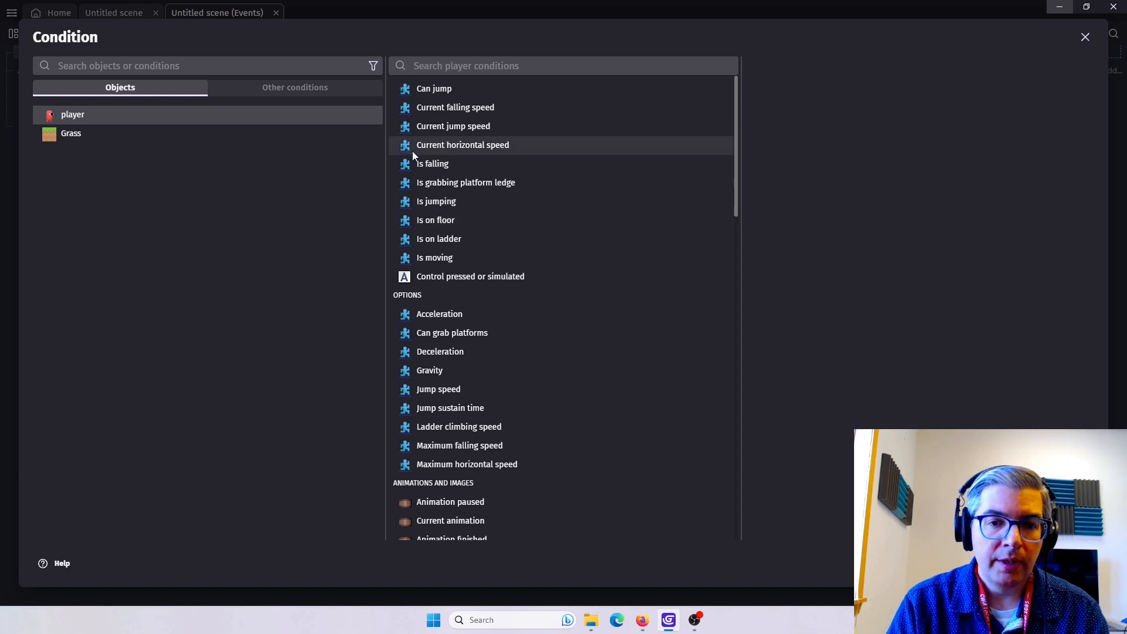
{"action": "left_click", "coordinate": [430, 258]}
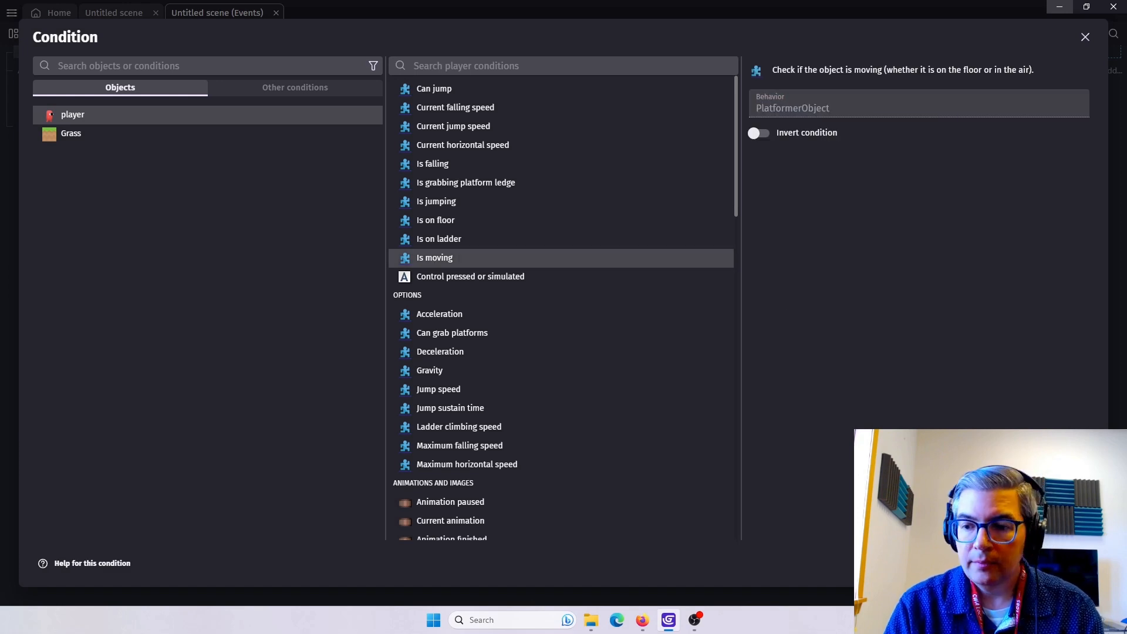
{"action": "left_click", "coordinate": [1078, 564]}
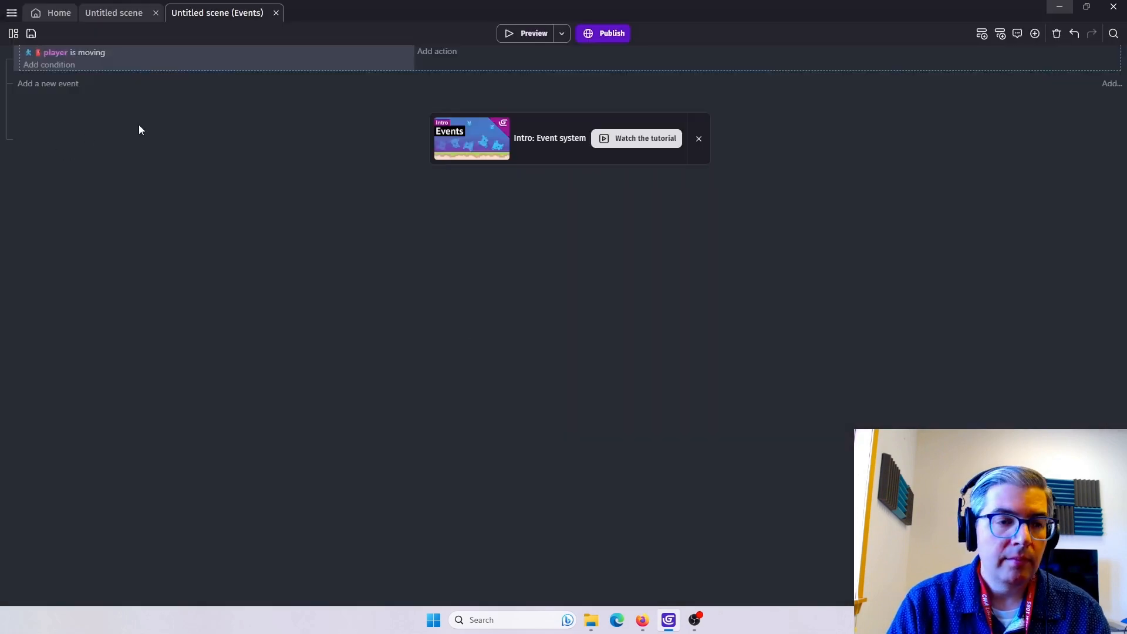
Add an action to the "player is moving" event that changes the player's animation by name to Run.
{"action": "left_click", "coordinate": [433, 54]}
{"action": "left_click", "coordinate": [65, 115]}
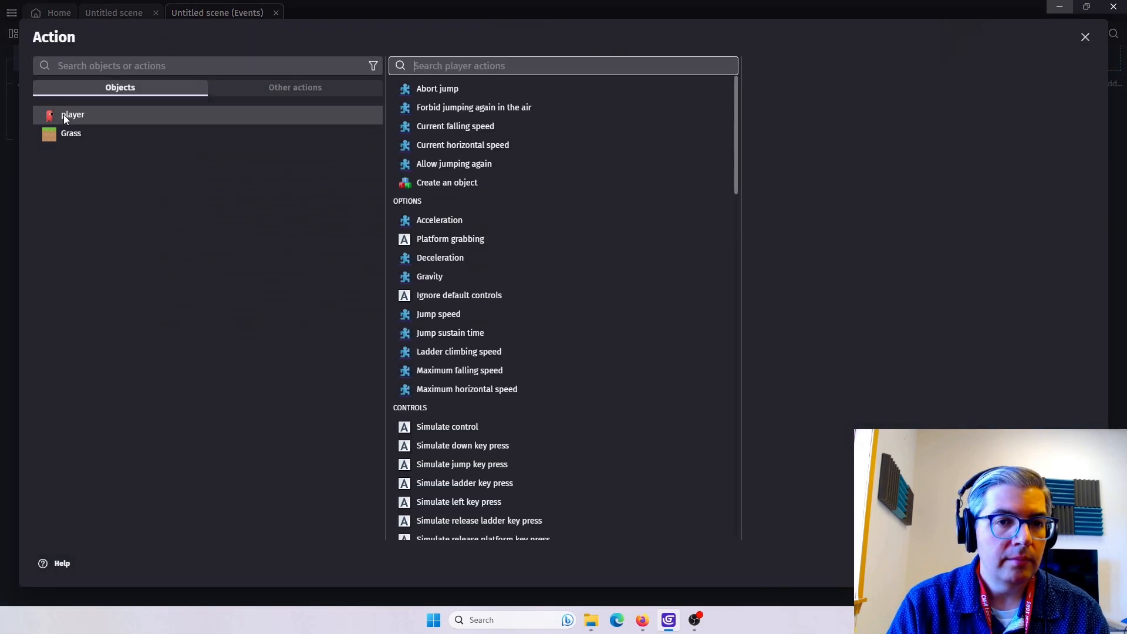
{"action": "left_click_drag", "start_coordinate": [735, 106], "coordinate": [712, 221]}
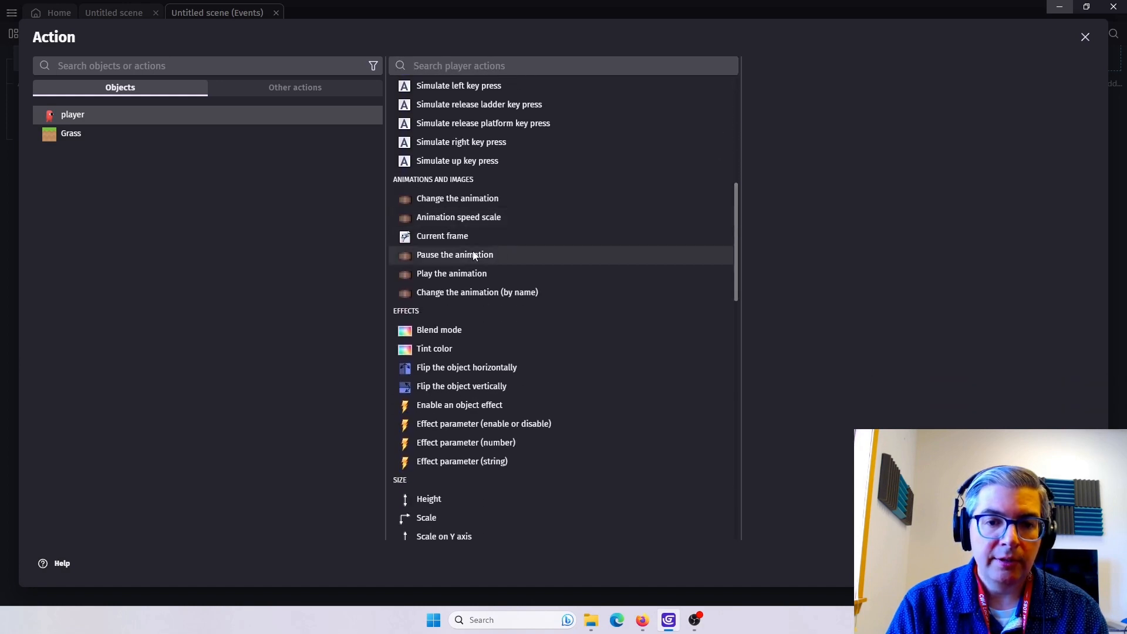
{"action": "left_click", "coordinate": [471, 295]}
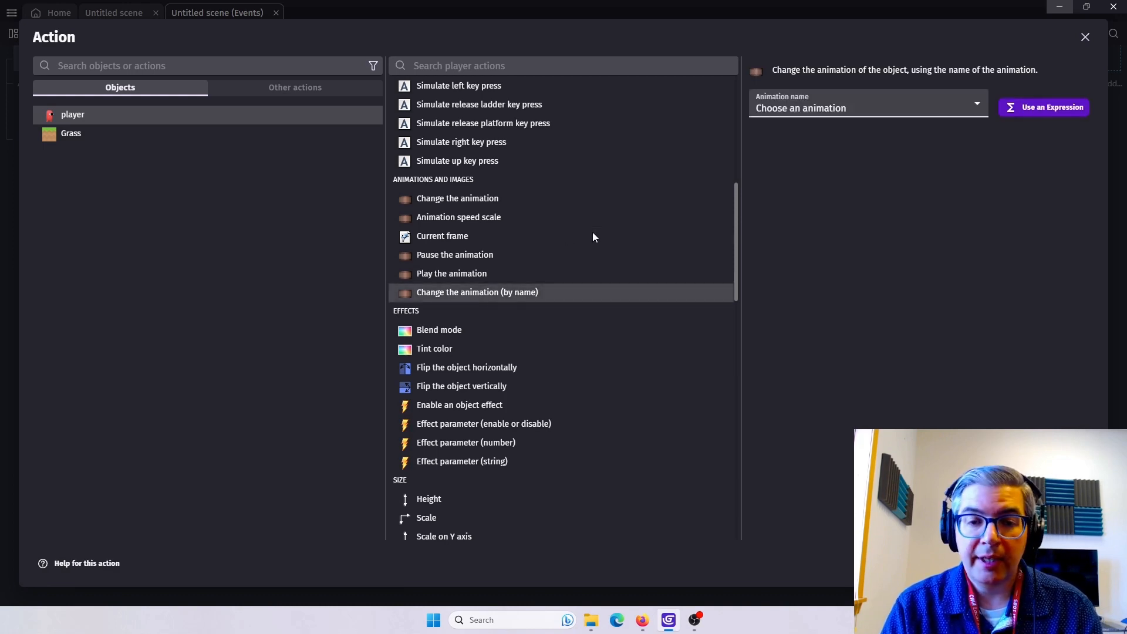
{"action": "left_click", "coordinate": [821, 113]}
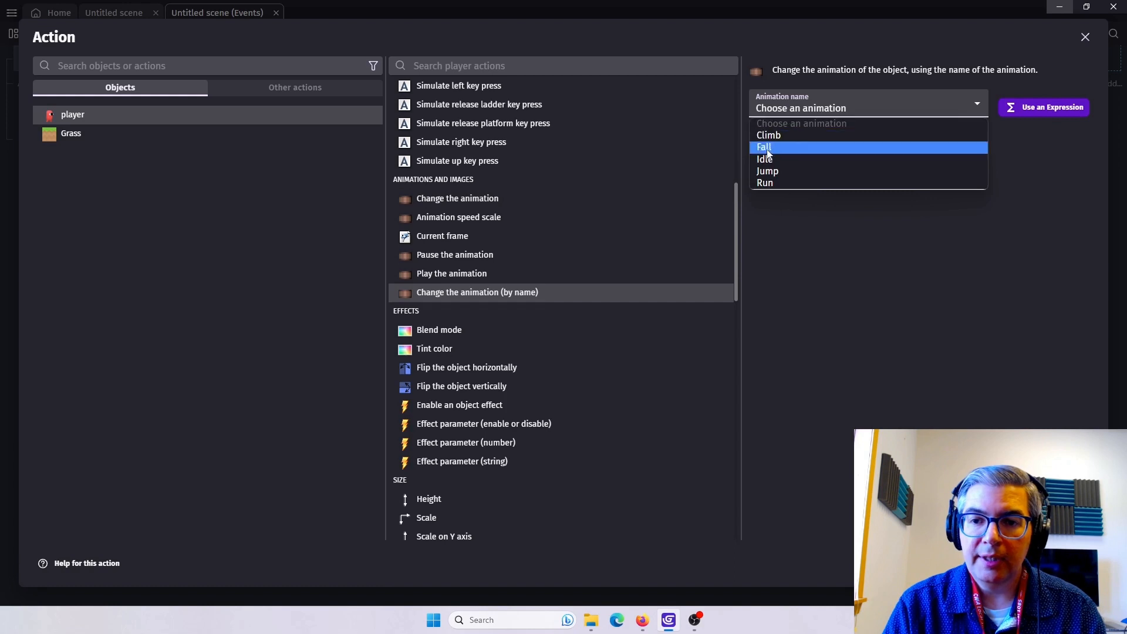
{"action": "left_click", "coordinate": [766, 183]}
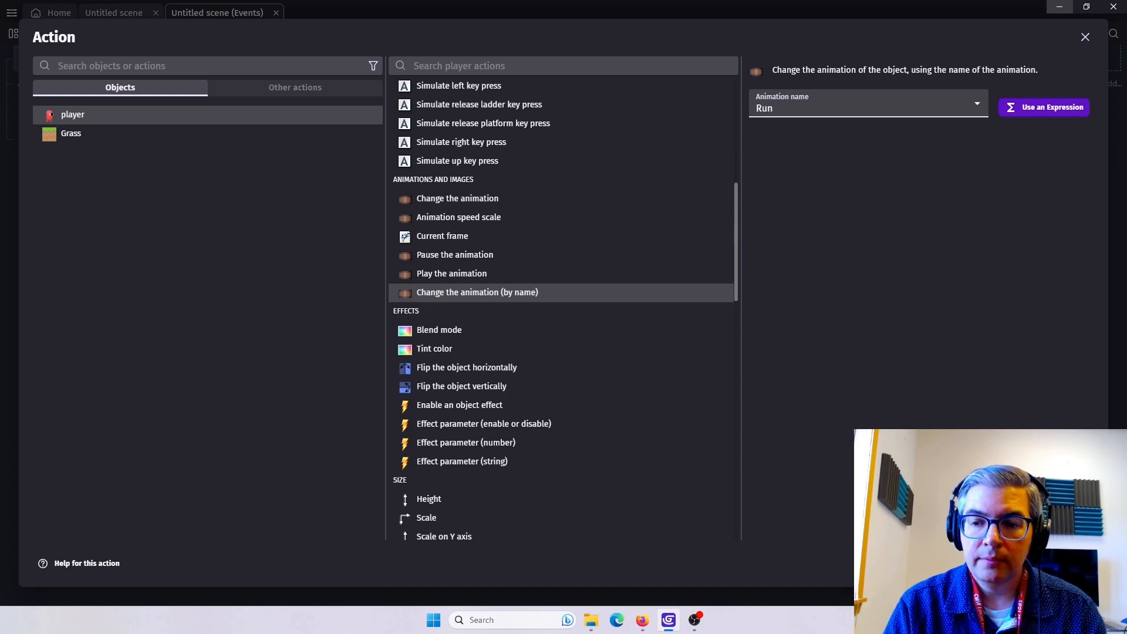
{"action": "left_click", "coordinate": [1075, 563]}
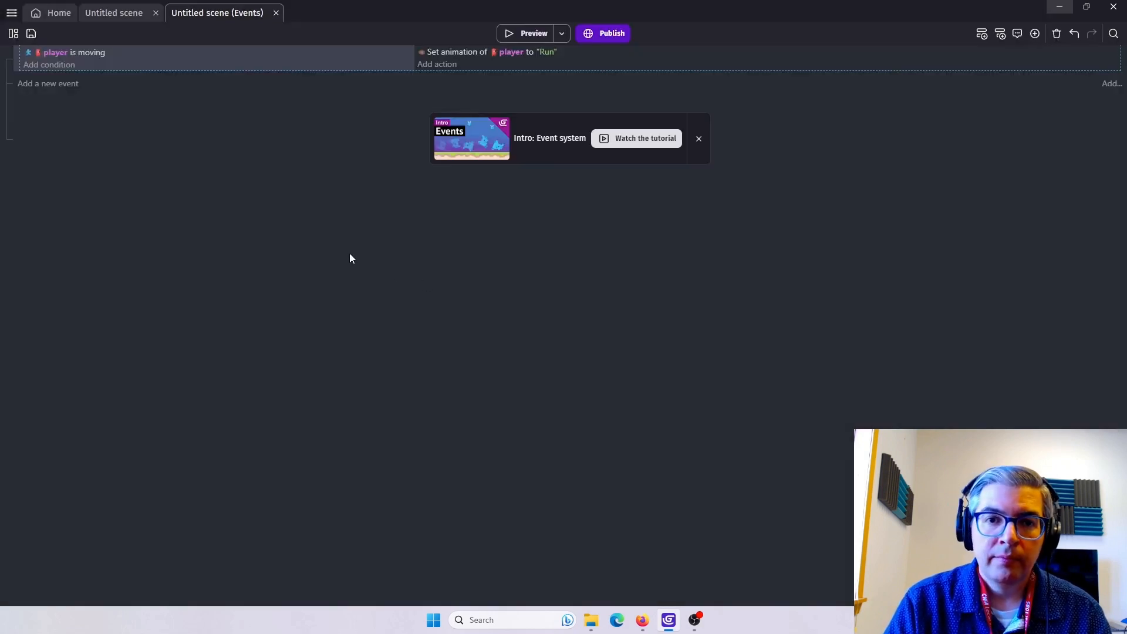
Preview the game and test the player's animation while running in both directions and jumping, then close the preview.
{"action": "left_click", "coordinate": [525, 34]}
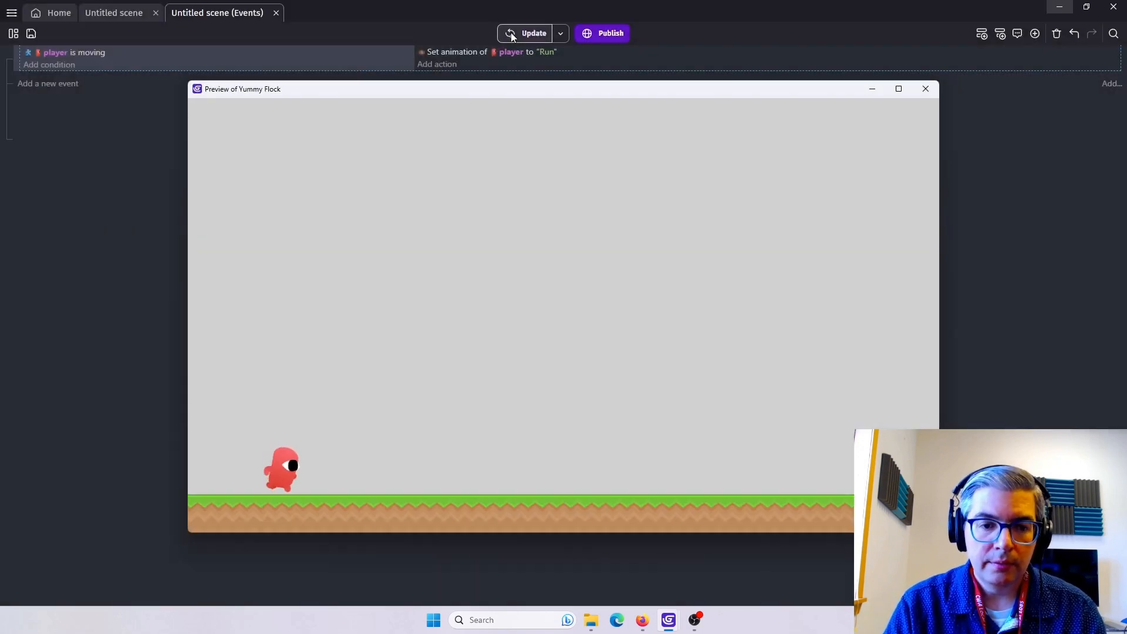
{"action": "key", "text": "Right"}
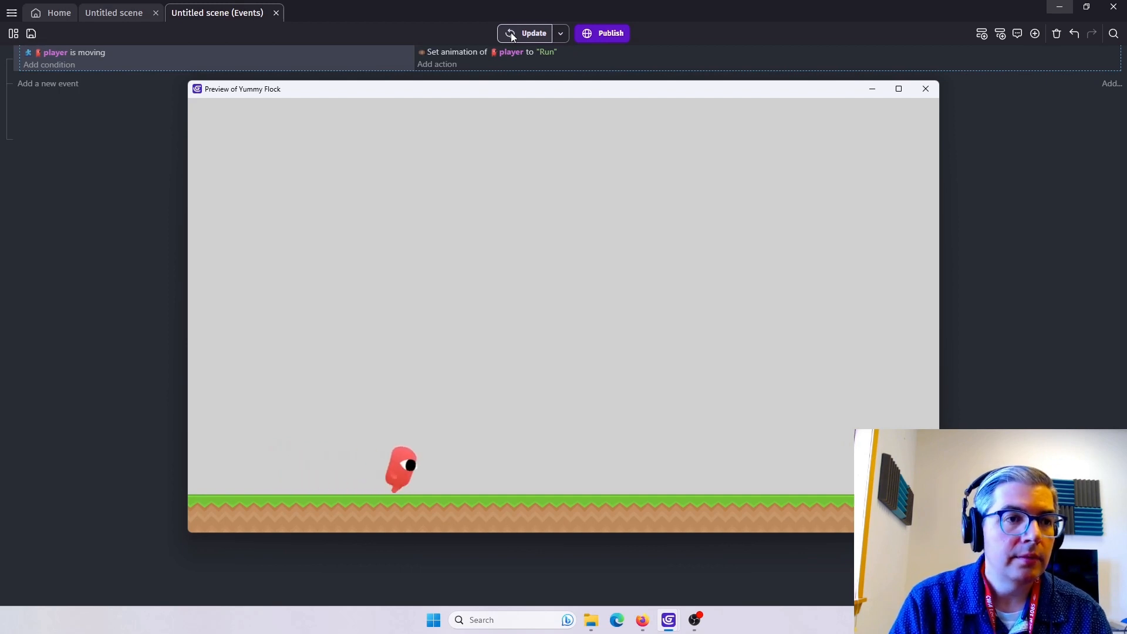
{"action": "key", "text": "Left"}
{"action": "key", "text": "Right"}
{"action": "key", "text": "space"}
{"action": "key", "text": "Left"}
{"action": "key", "text": "space"}
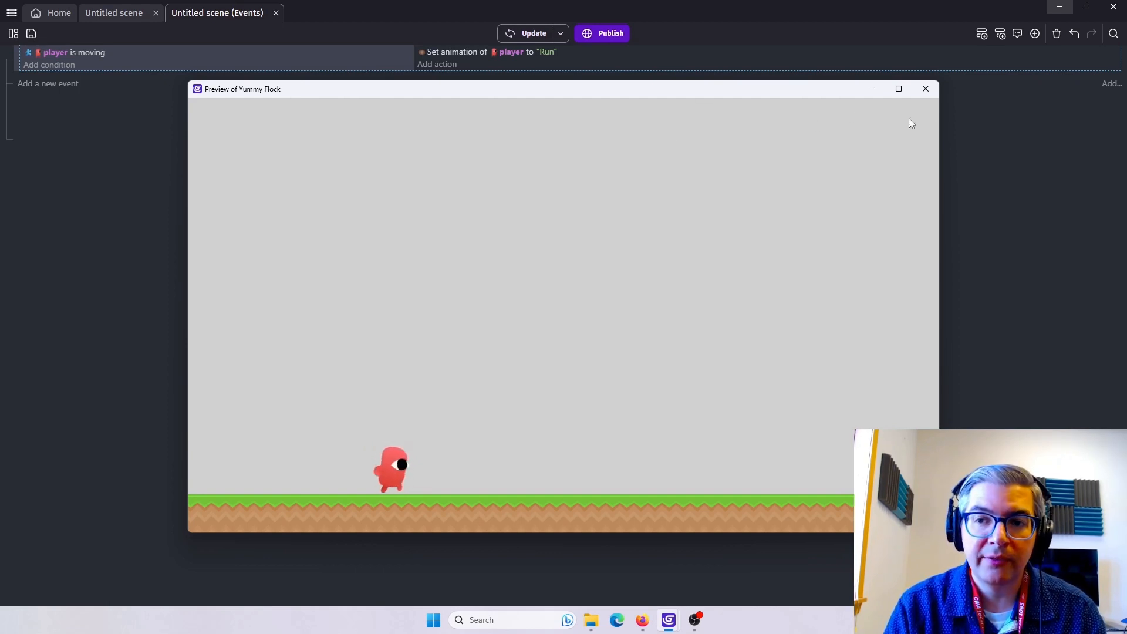
{"action": "left_click", "coordinate": [925, 88]}
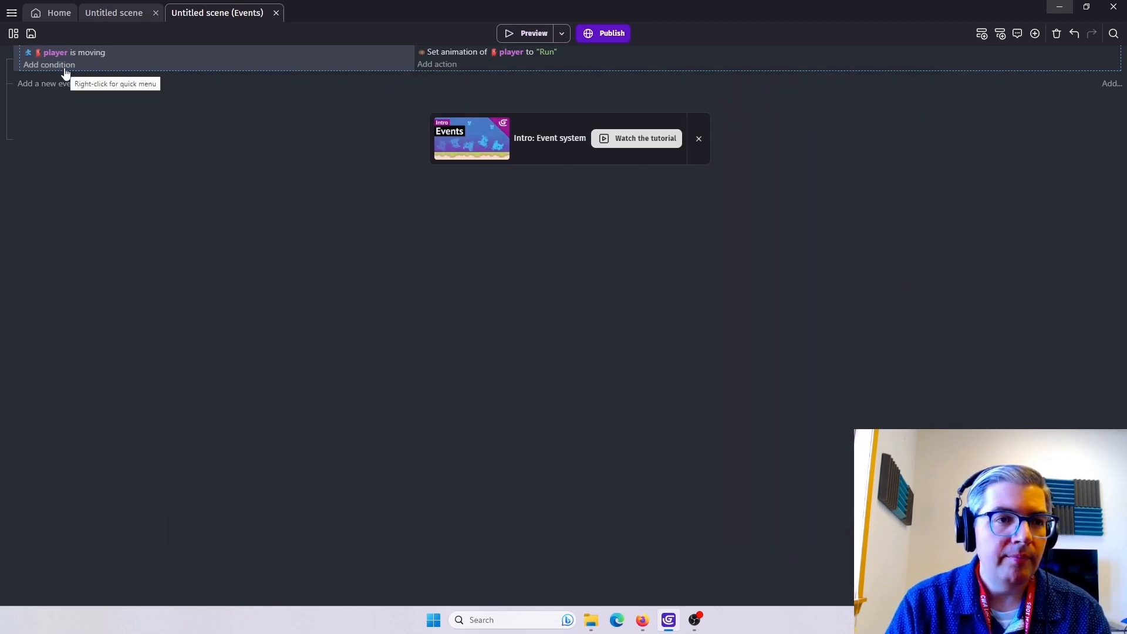
Add a sub-event under "player is moving" with the condition Is on floor for the player, and move the Run animation action into it.
{"action": "right_click", "coordinate": [122, 66]}
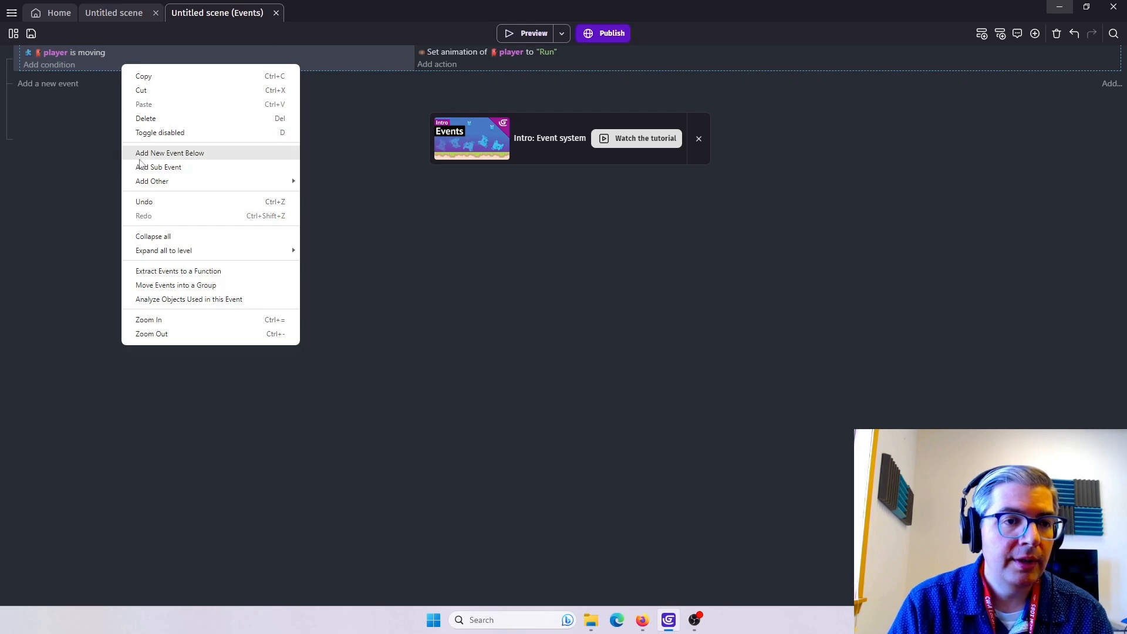
{"action": "left_click", "coordinate": [157, 168]}
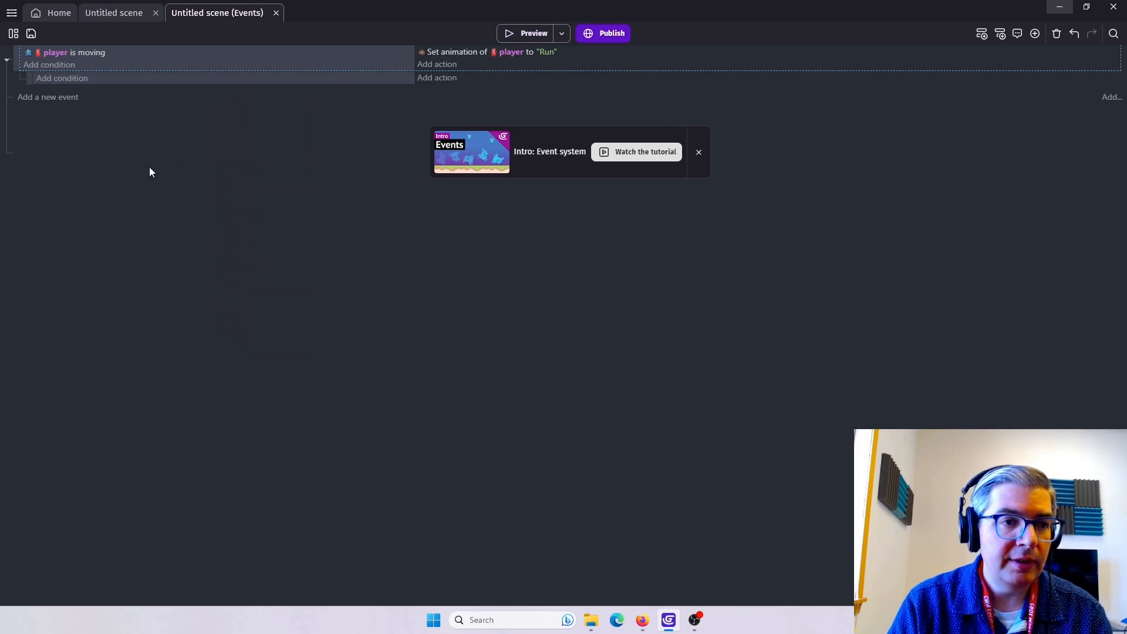
{"action": "left_click", "coordinate": [66, 79]}
{"action": "left_click", "coordinate": [68, 115]}
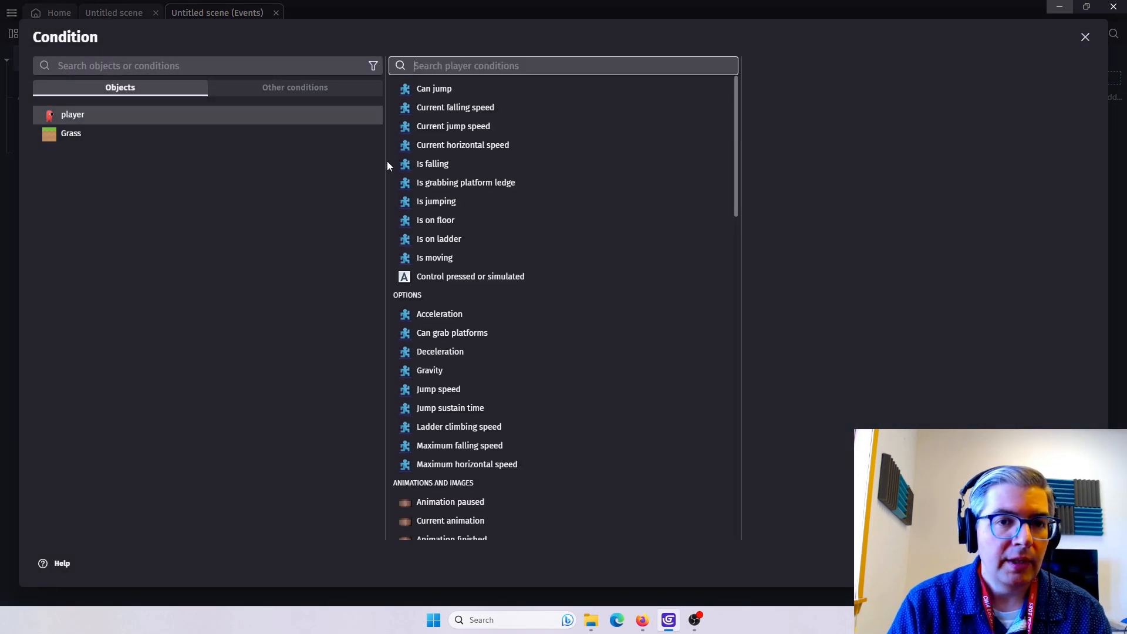
{"action": "left_click", "coordinate": [438, 221]}
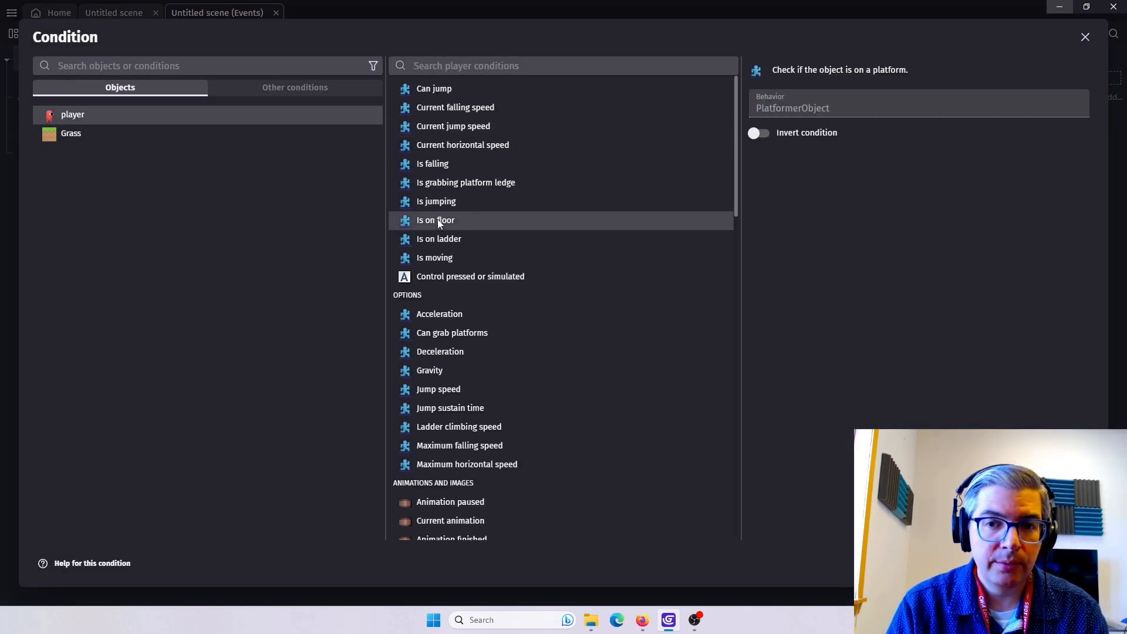
{"action": "left_click", "coordinate": [1078, 564]}
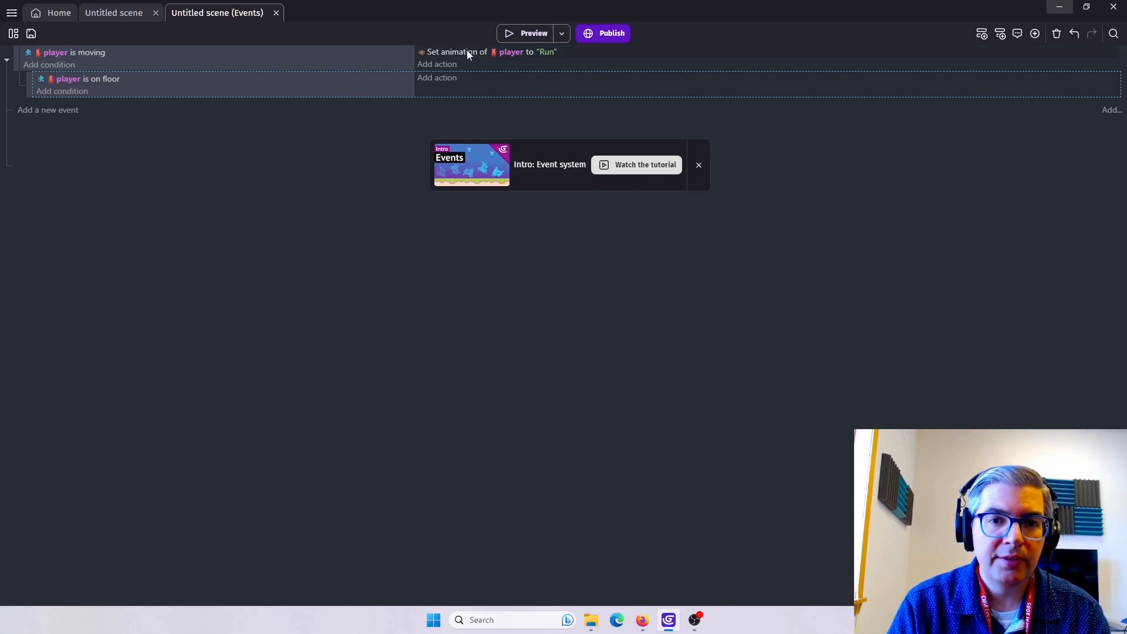
{"action": "left_click_drag", "start_coordinate": [469, 54], "coordinate": [466, 86]}
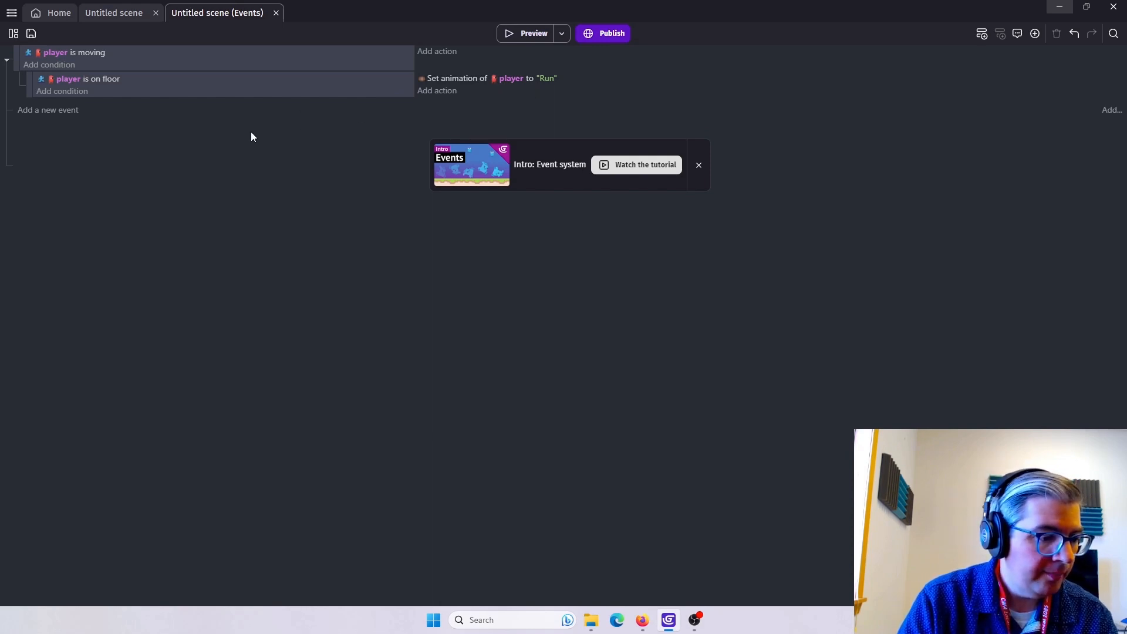
Add a new top-level event with the inverted Is moving condition for the player.
{"action": "left_click", "coordinate": [54, 113]}
{"action": "left_click", "coordinate": [54, 105]}
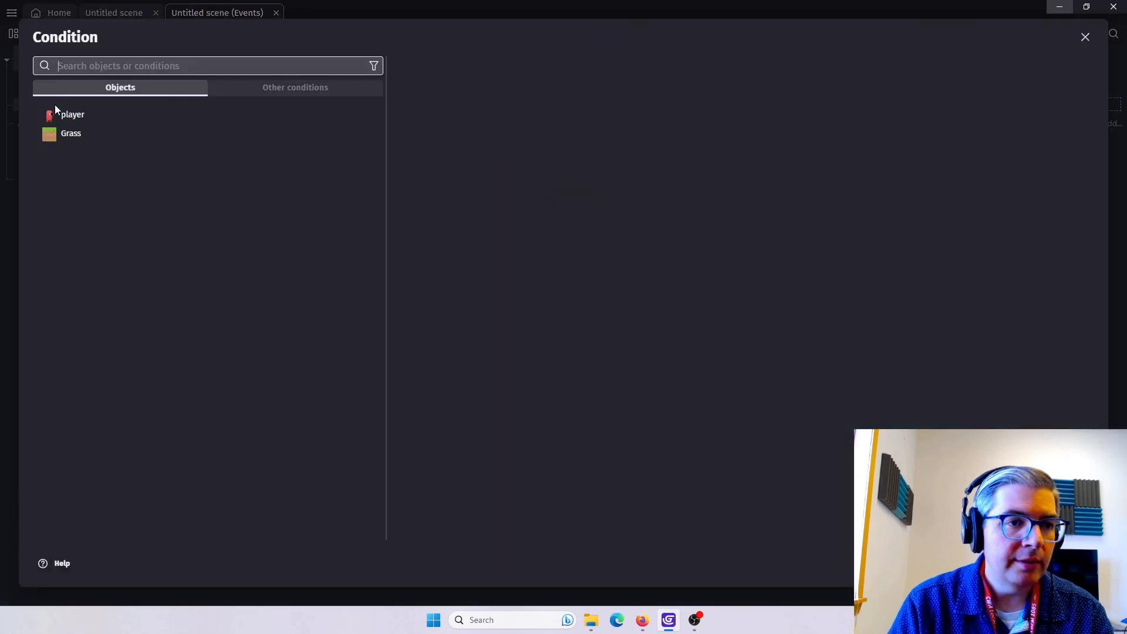
{"action": "left_click", "coordinate": [101, 117]}
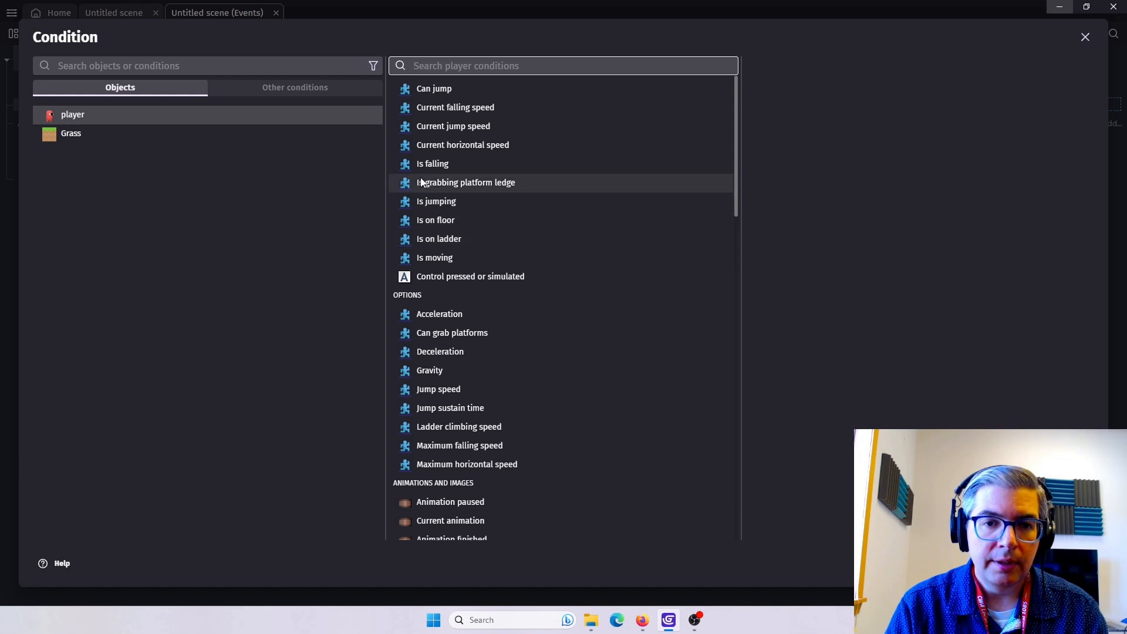
{"action": "left_click", "coordinate": [431, 258]}
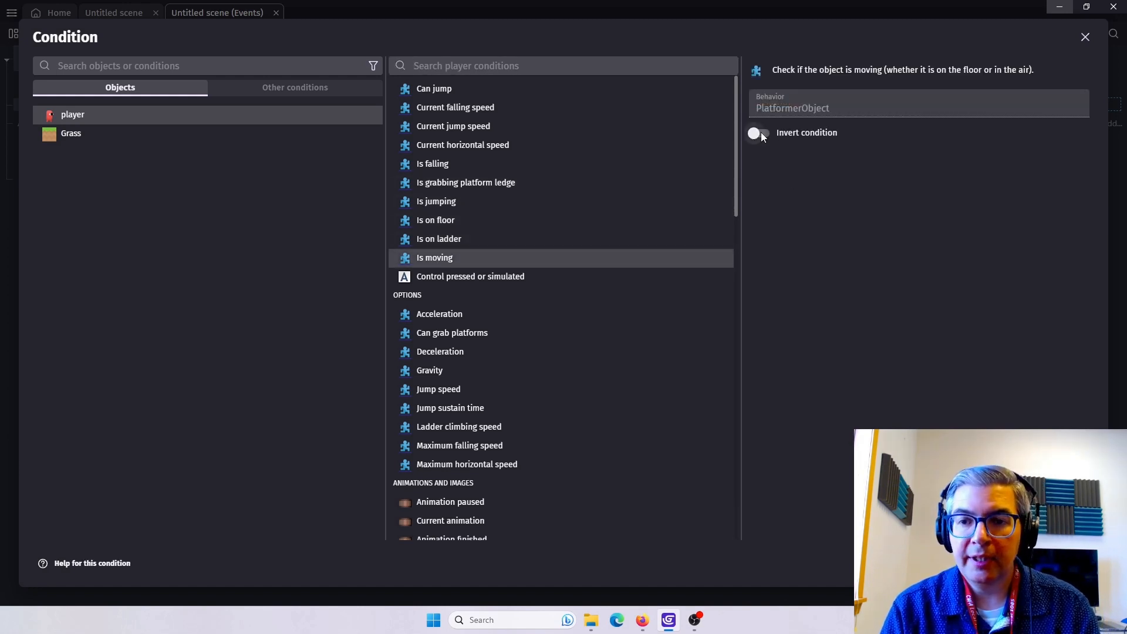
{"action": "left_click", "coordinate": [761, 134]}
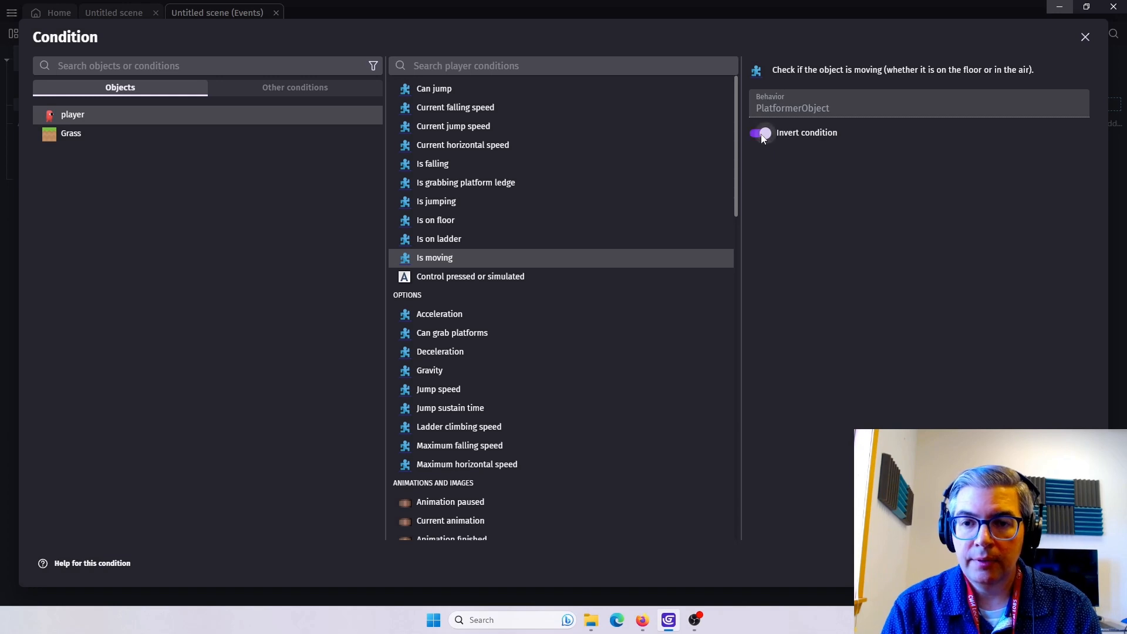
{"action": "left_click", "coordinate": [1075, 563]}
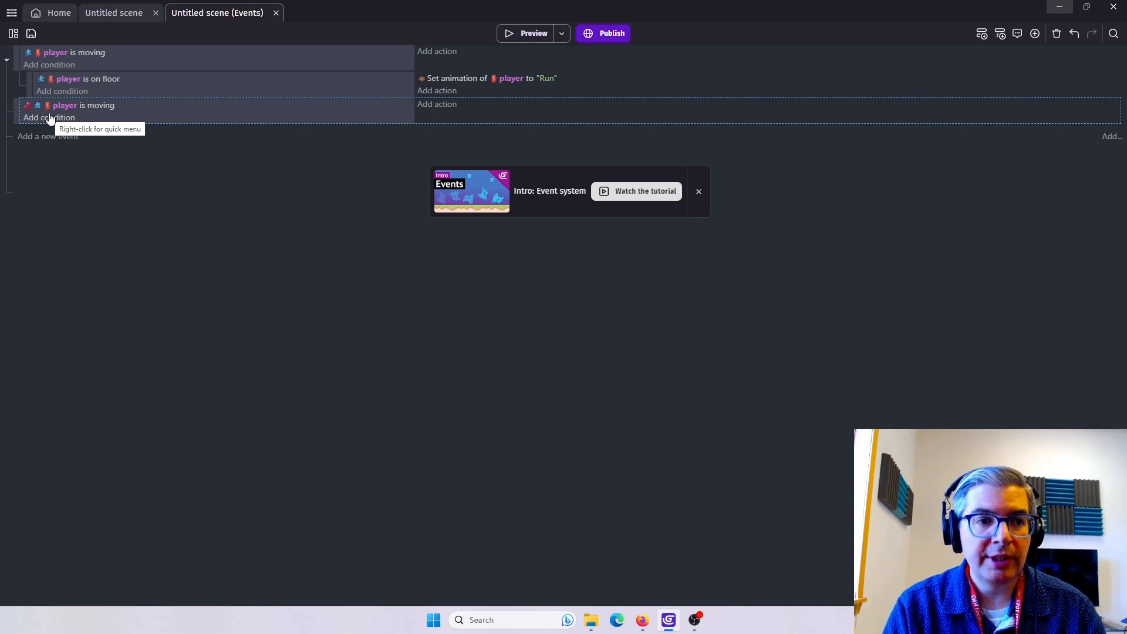
Add an action to the inverted "player is moving" event that changes the player's animation by name to Idle.
{"action": "left_click", "coordinate": [433, 106]}
{"action": "left_click", "coordinate": [111, 116]}
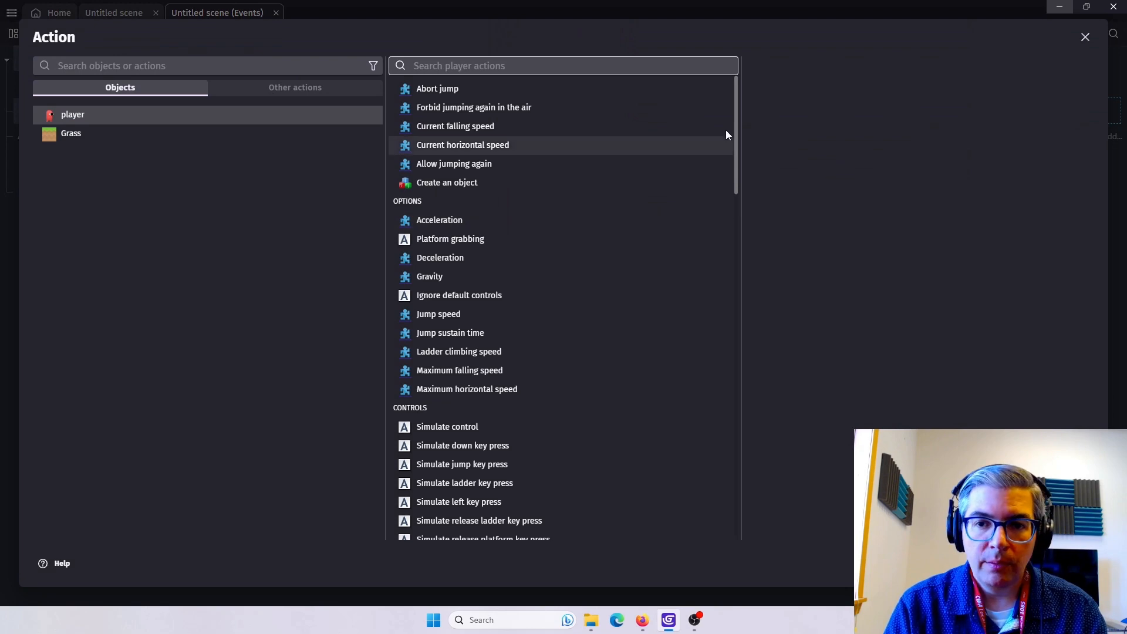
{"action": "left_click_drag", "start_coordinate": [735, 104], "coordinate": [732, 214]}
{"action": "left_click", "coordinate": [526, 280]}
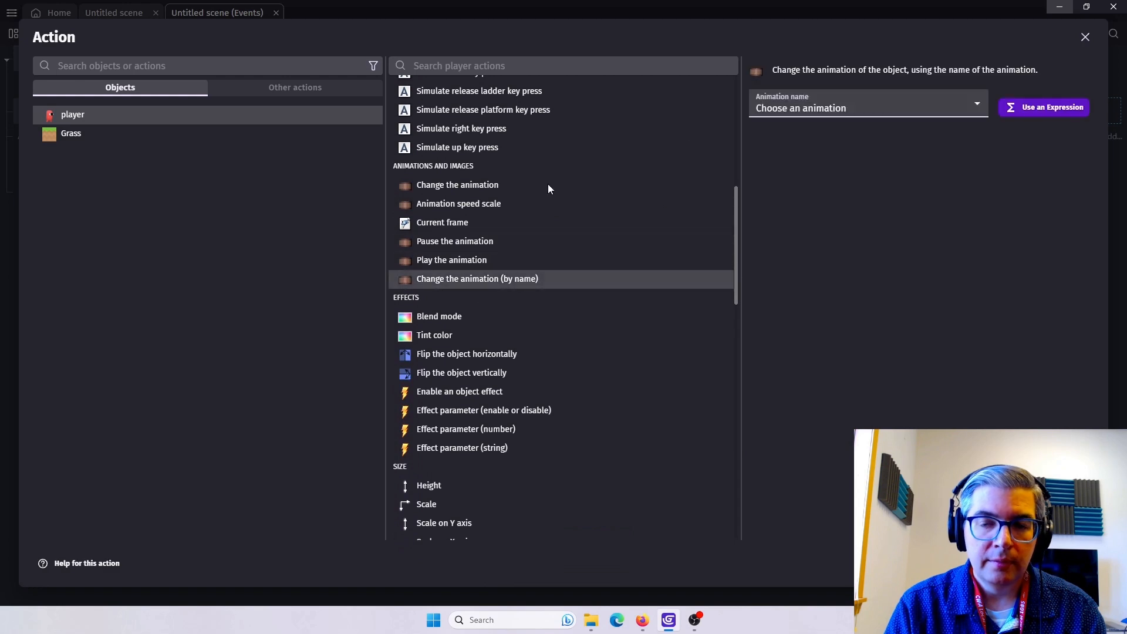
{"action": "left_click", "coordinate": [974, 101]}
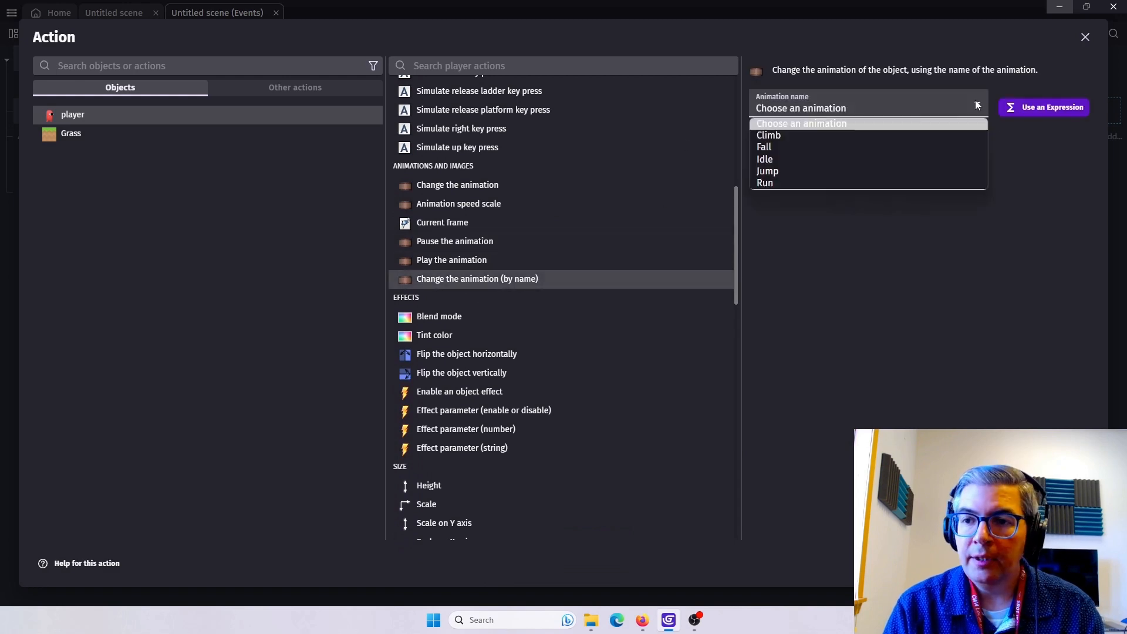
{"action": "left_click", "coordinate": [773, 165]}
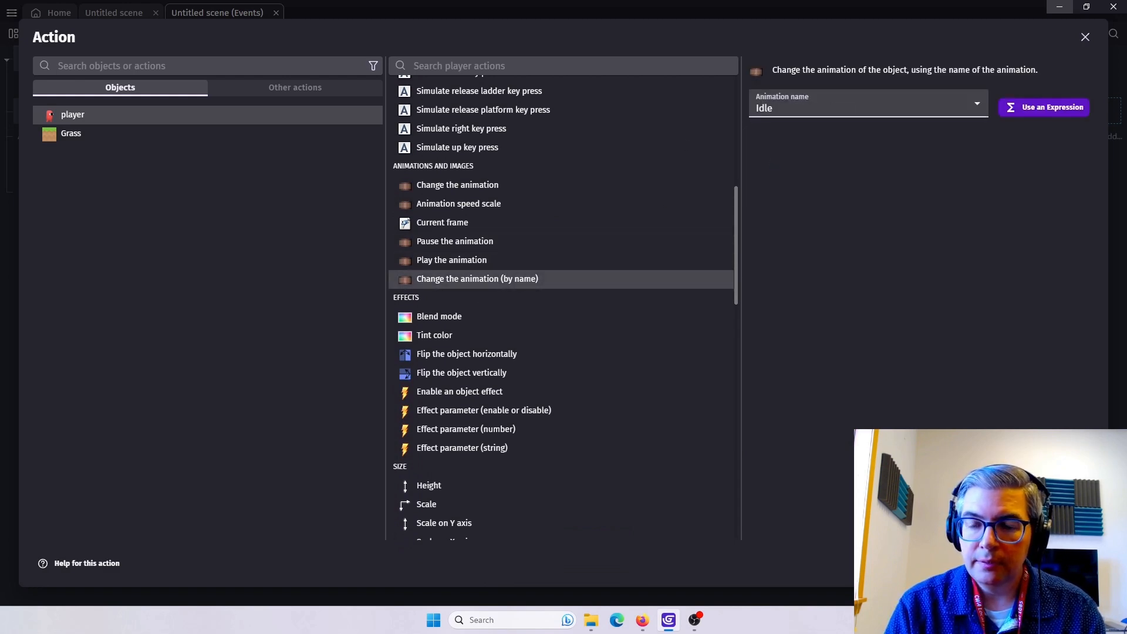
{"action": "left_click", "coordinate": [1076, 564]}
Preview the game and test the Idle and Run animations by stopping, running both ways and jumping, then close the preview.
{"action": "left_click", "coordinate": [522, 35]}
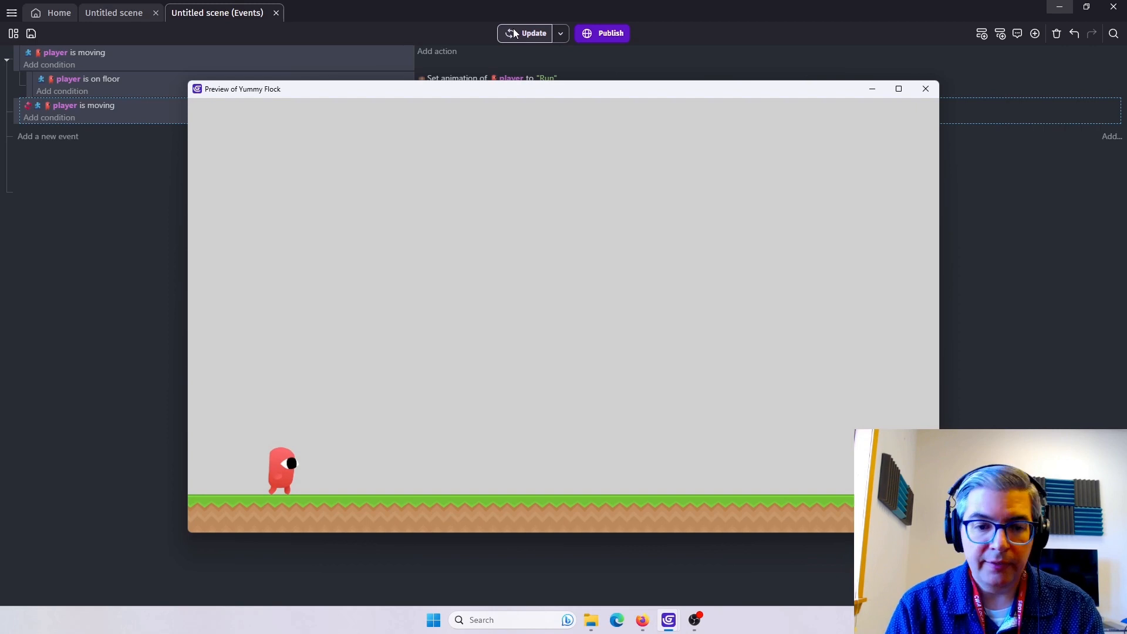
{"action": "key", "text": "Right"}
{"action": "key", "text": "space"}
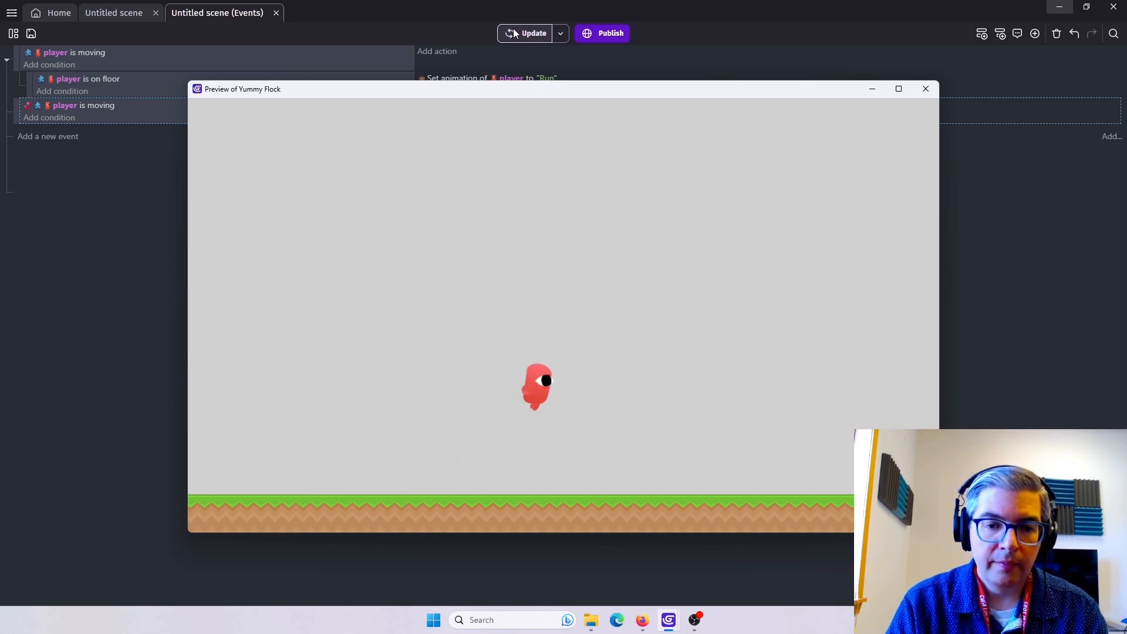
{"action": "key", "text": "Left"}
{"action": "key", "text": "space"}
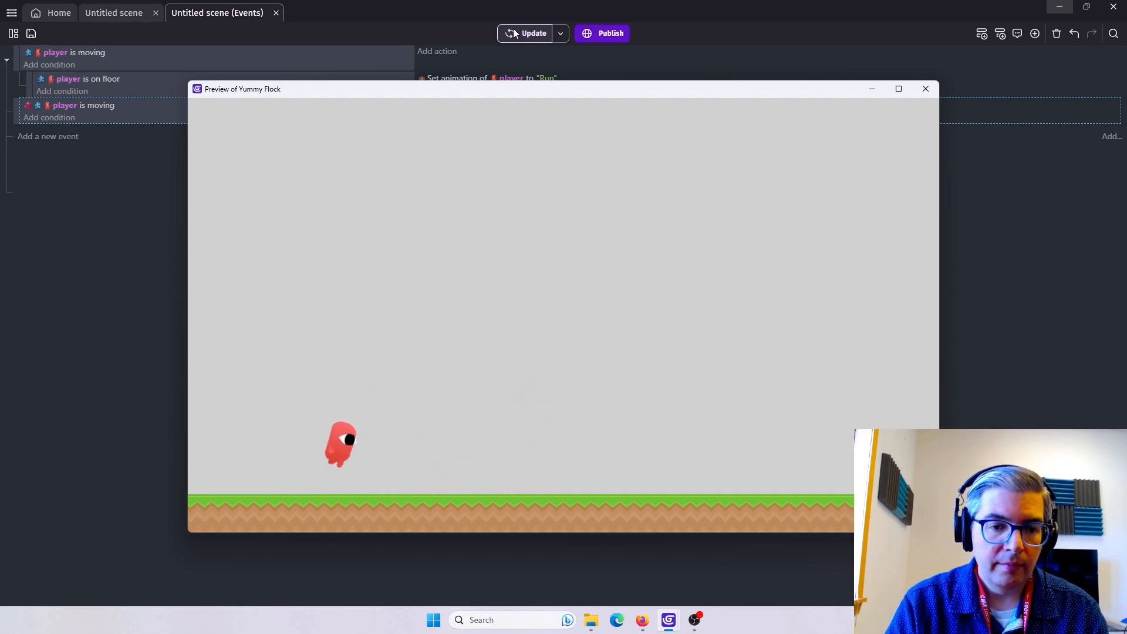
{"action": "key", "text": "Right"}
{"action": "key", "text": "space"}
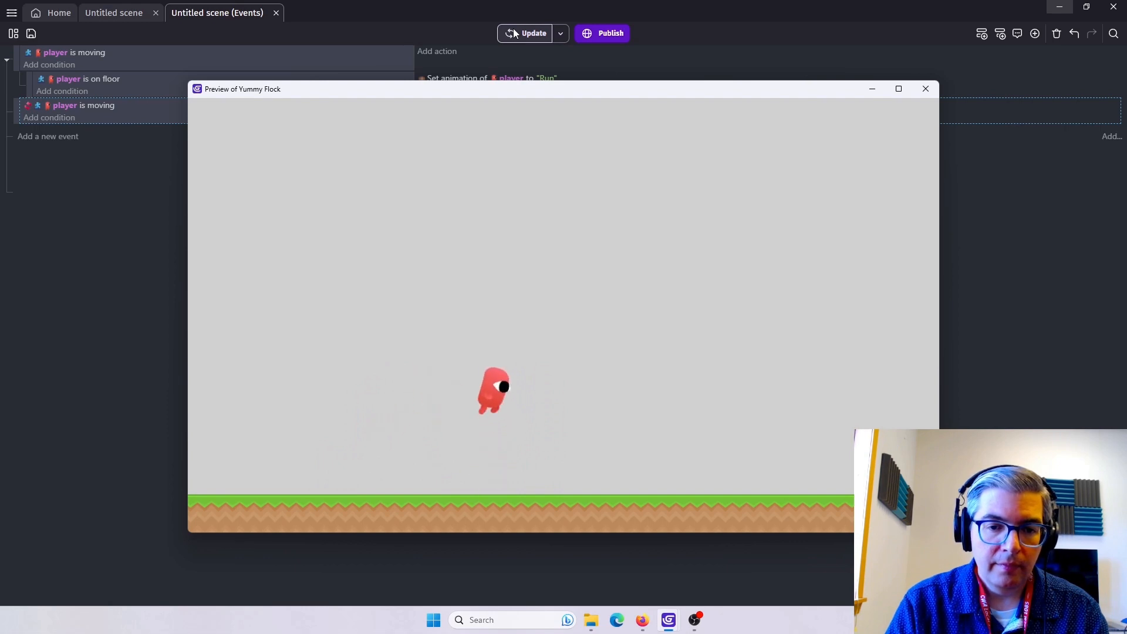
{"action": "key", "text": "space"}
{"action": "key", "text": "Left"}
{"action": "key", "text": "space"}
{"action": "key", "text": "space"}
{"action": "key", "text": "Left"}
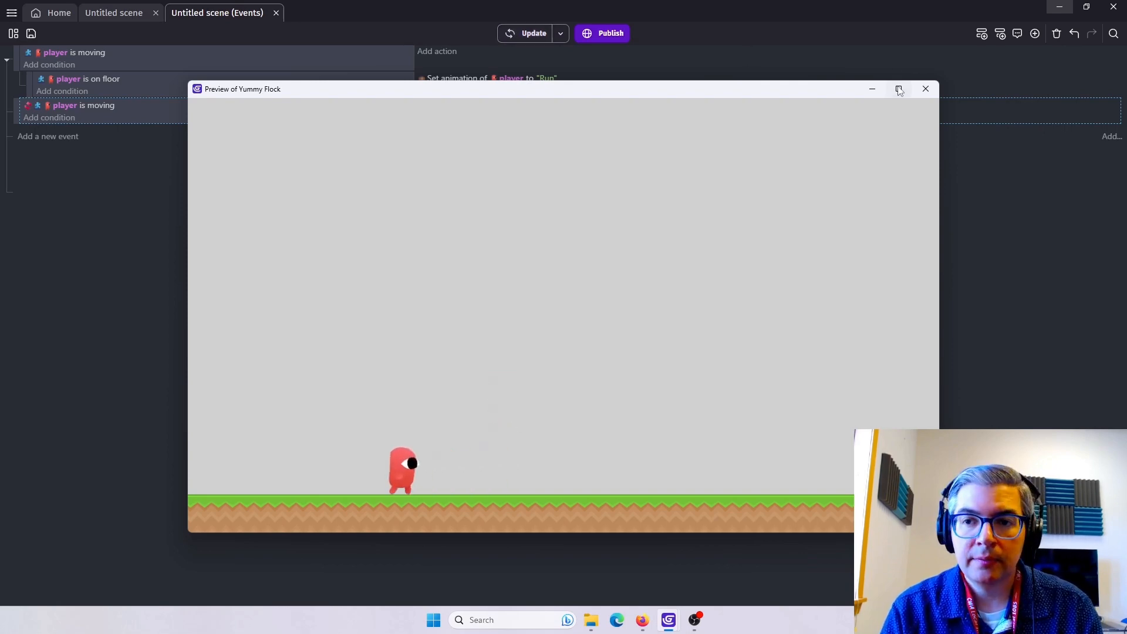
{"action": "left_click", "coordinate": [926, 88]}
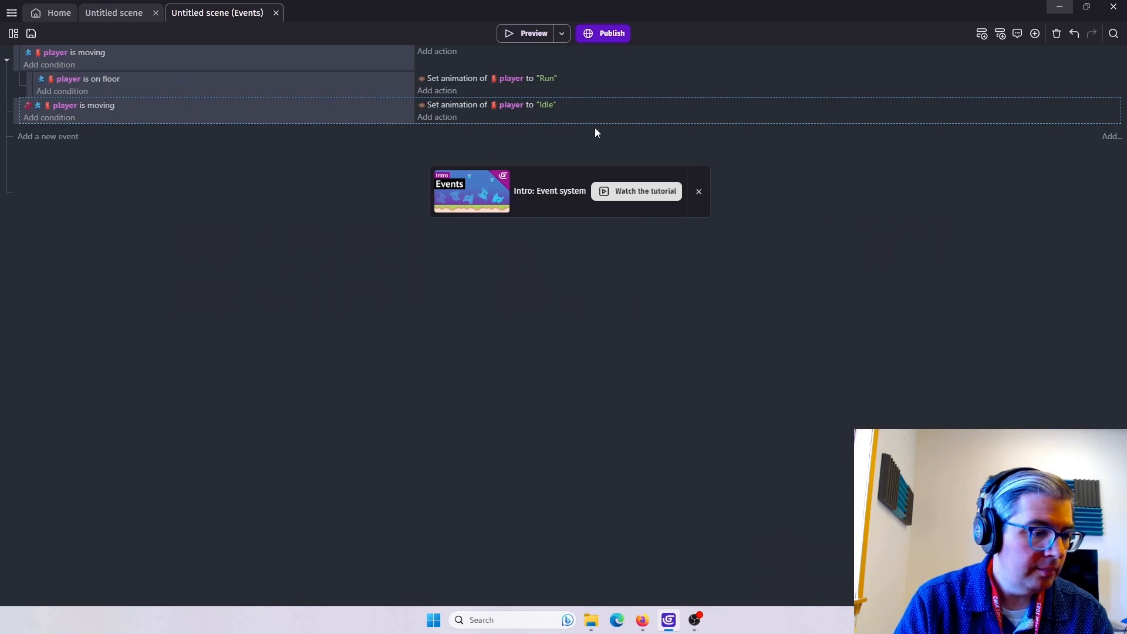
Add a second sub-event under the first "player is moving" event with the condition Is jumping for the player.
{"action": "left_click", "coordinate": [139, 62]}
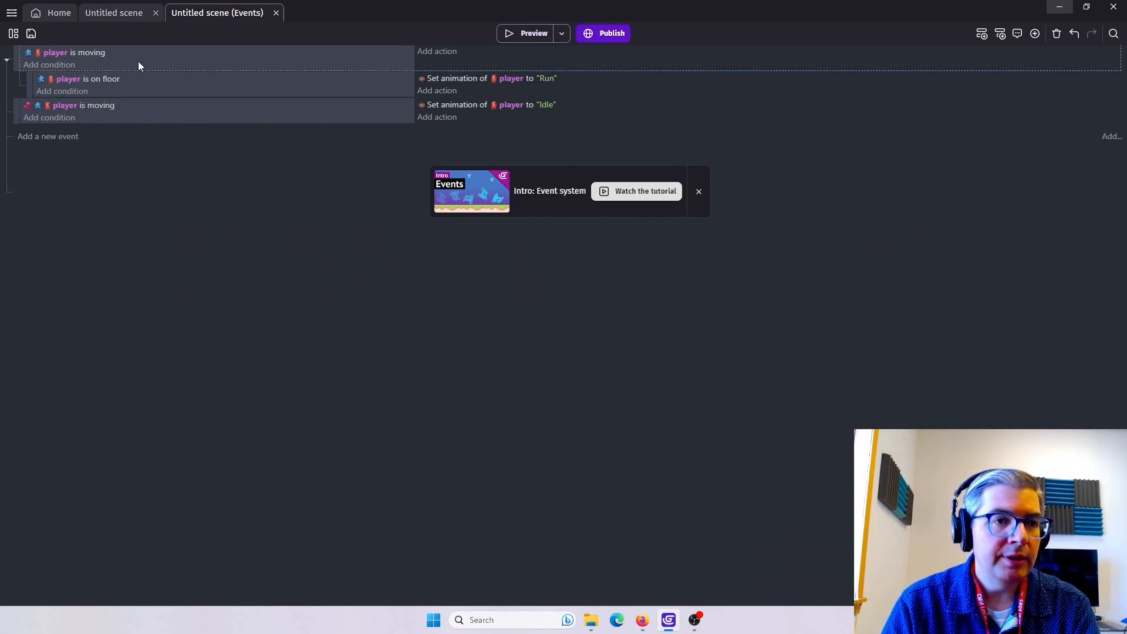
{"action": "right_click", "coordinate": [139, 64]}
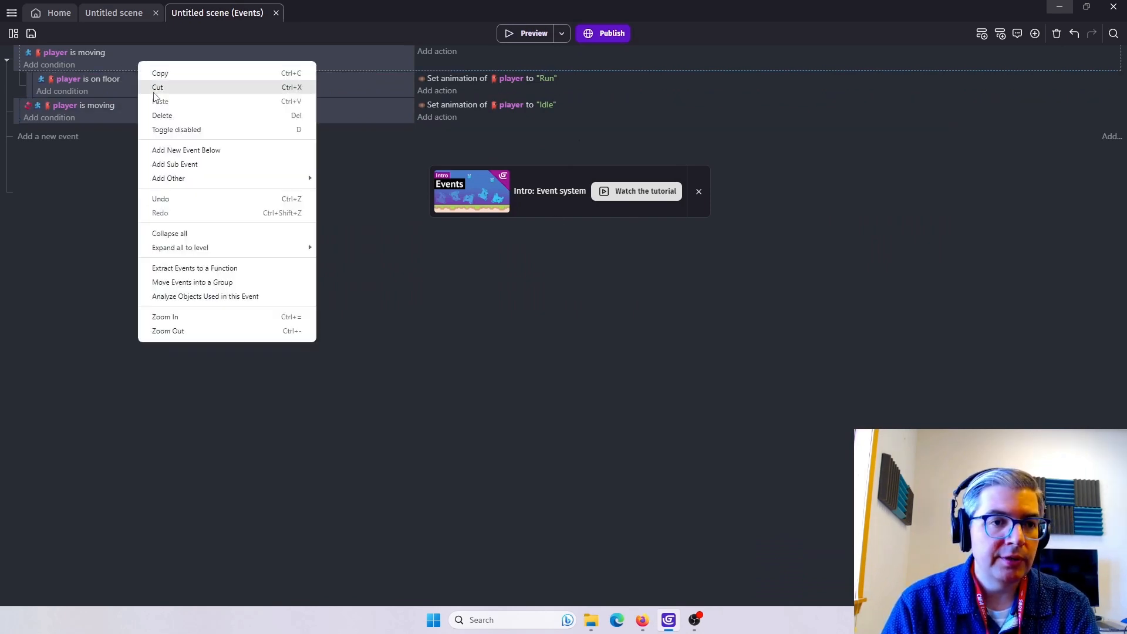
{"action": "left_click", "coordinate": [170, 165]}
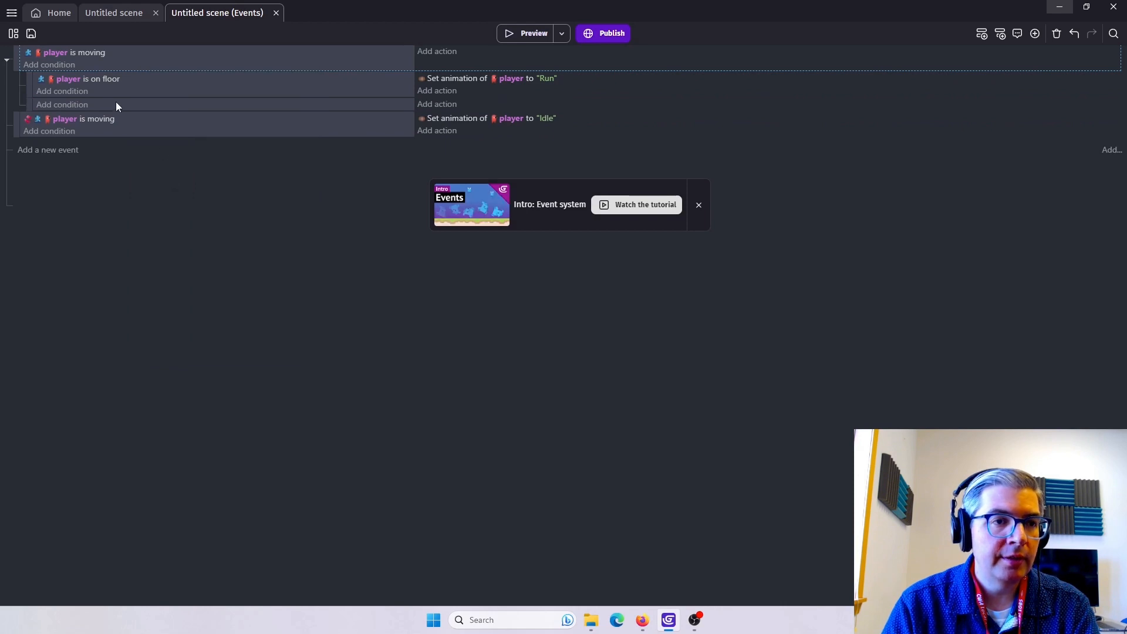
{"action": "left_click", "coordinate": [72, 106]}
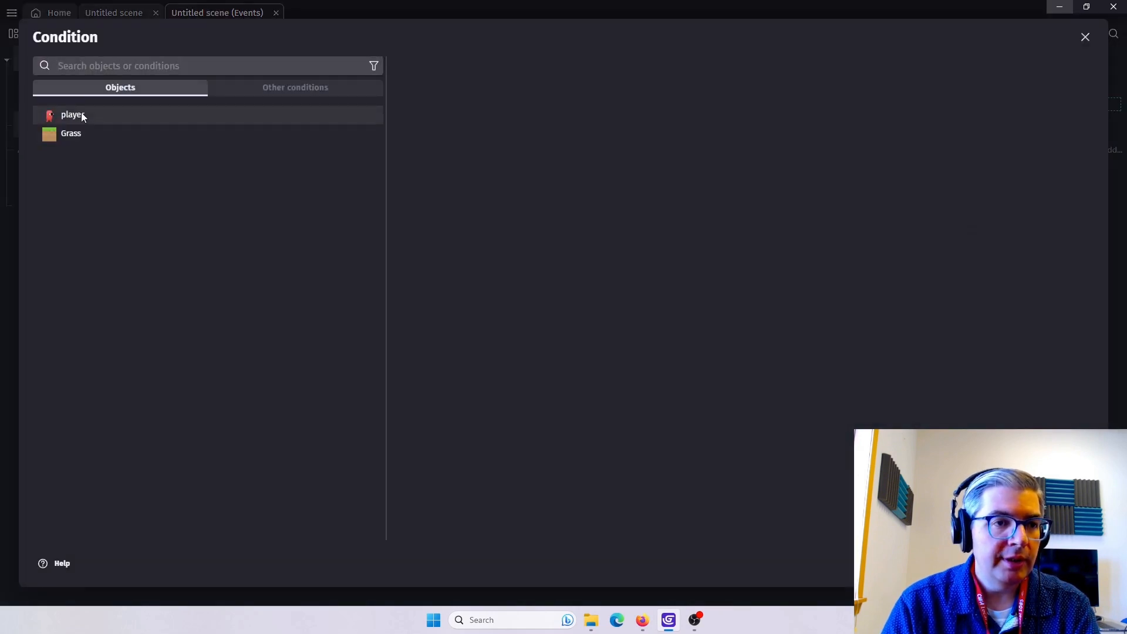
{"action": "left_click", "coordinate": [82, 116]}
{"action": "left_click", "coordinate": [452, 201]}
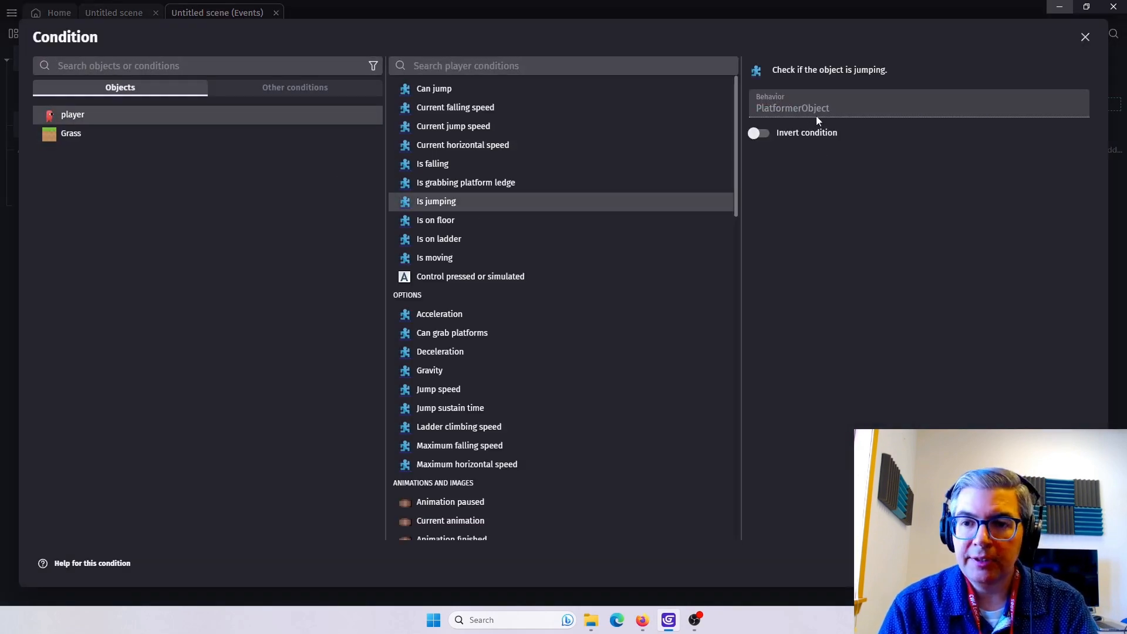
{"action": "left_click", "coordinate": [1076, 564]}
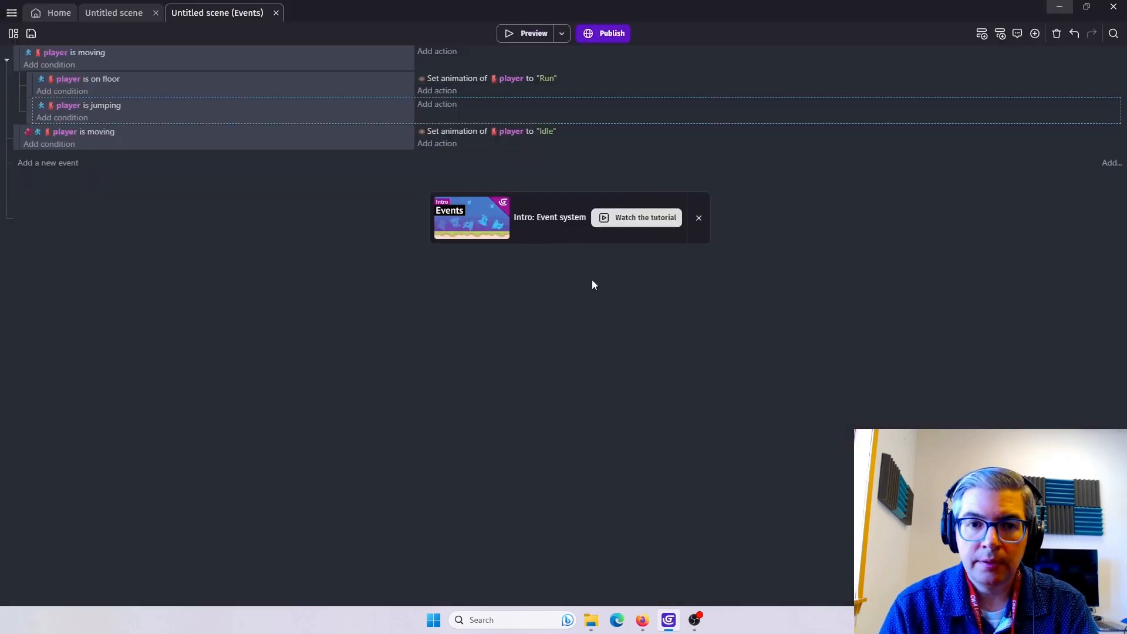
Add an action to the "player is jumping" sub-event that changes the player's animation by name to Jump.
{"action": "left_click", "coordinate": [435, 104]}
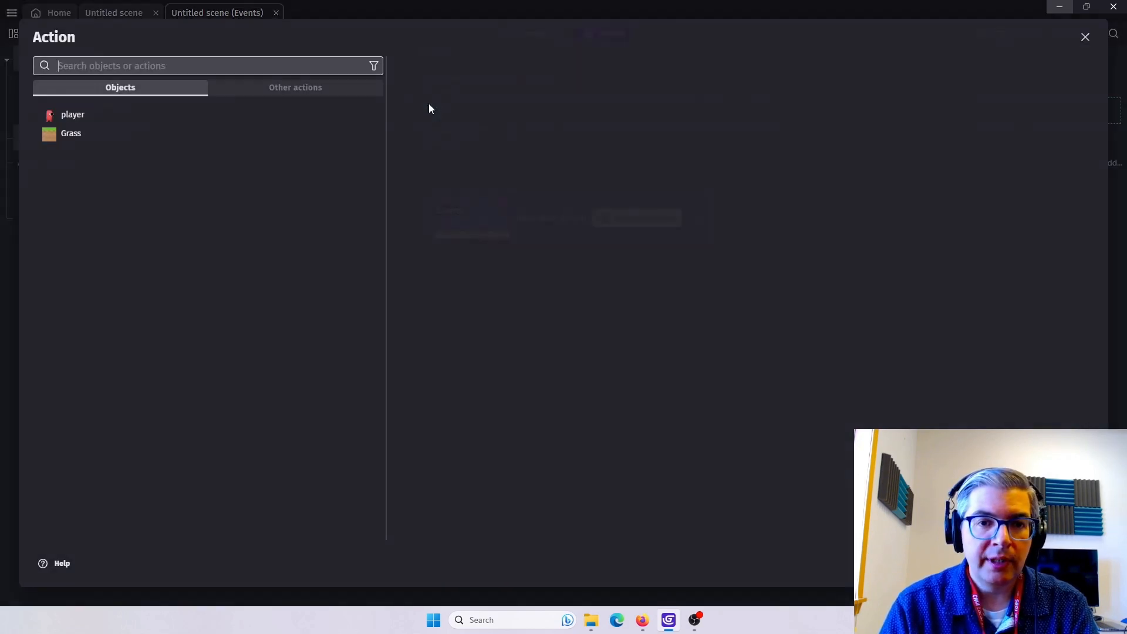
{"action": "left_click", "coordinate": [157, 121]}
{"action": "left_click_drag", "start_coordinate": [735, 100], "coordinate": [731, 172]}
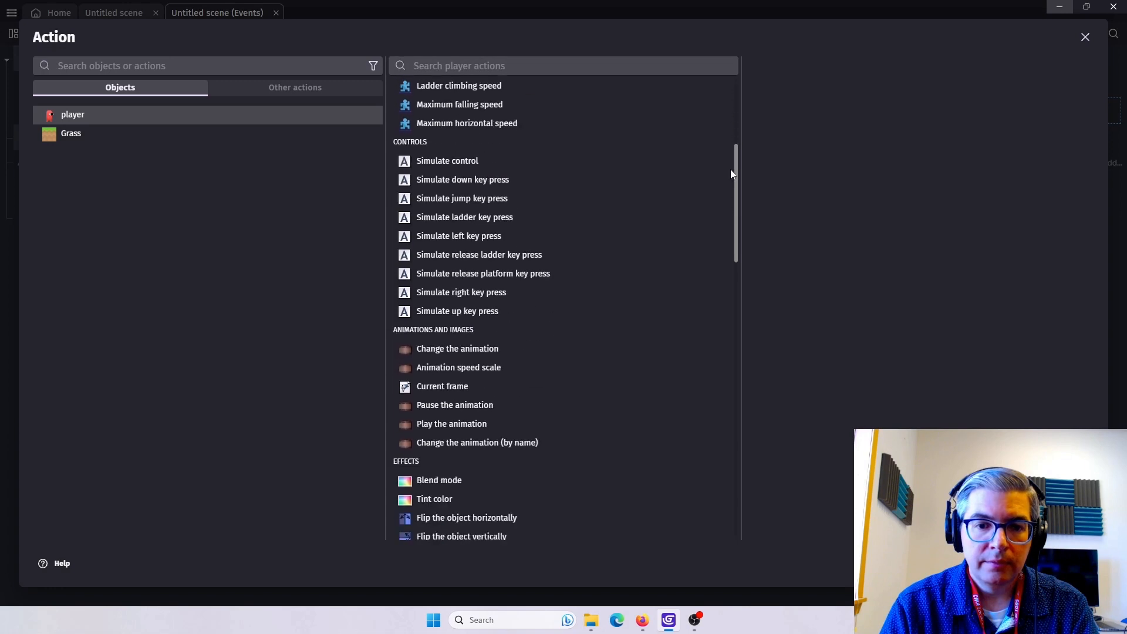
{"action": "scroll", "coordinate": [506, 308], "scroll_direction": "down", "scroll_amount": 2}
{"action": "left_click", "coordinate": [522, 352]}
{"action": "left_click", "coordinate": [815, 112]}
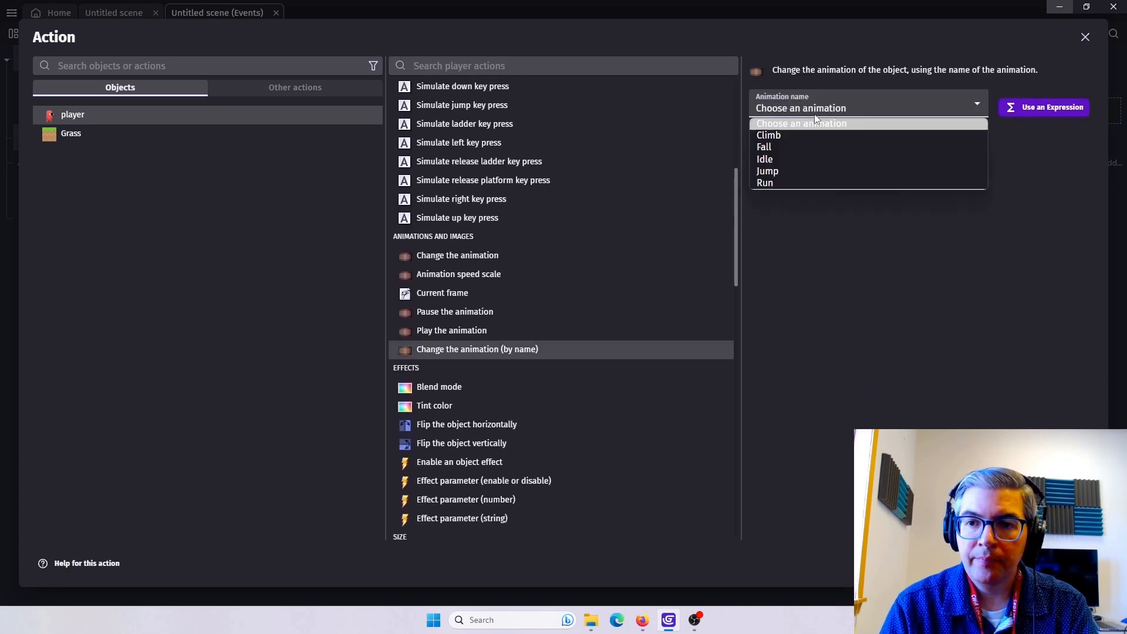
{"action": "left_click", "coordinate": [788, 170]}
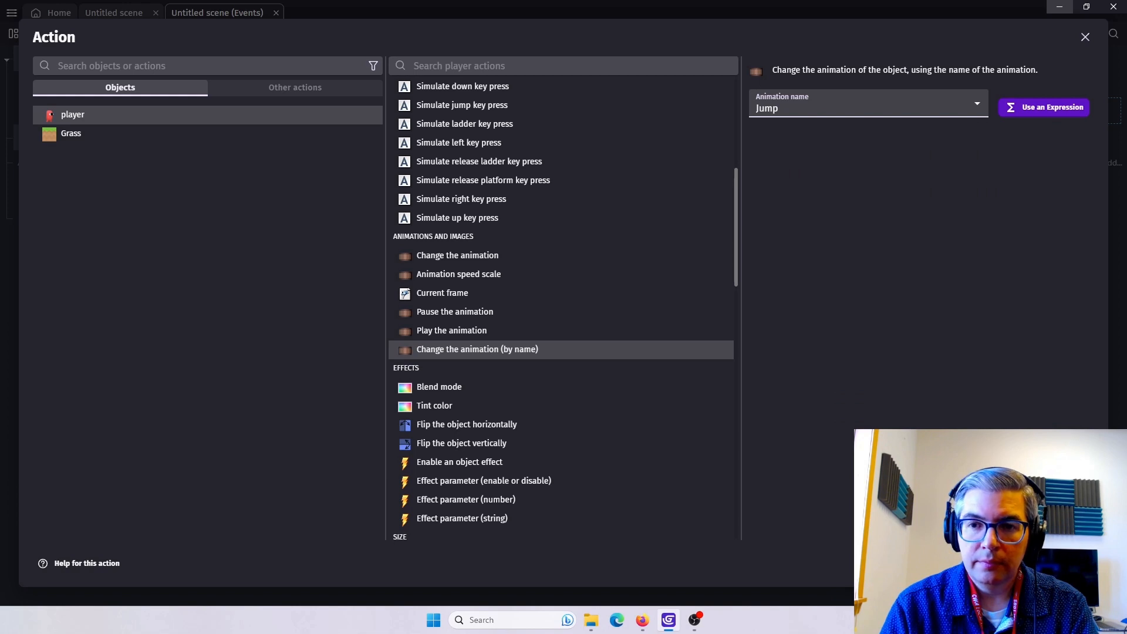
{"action": "left_click", "coordinate": [1078, 563]}
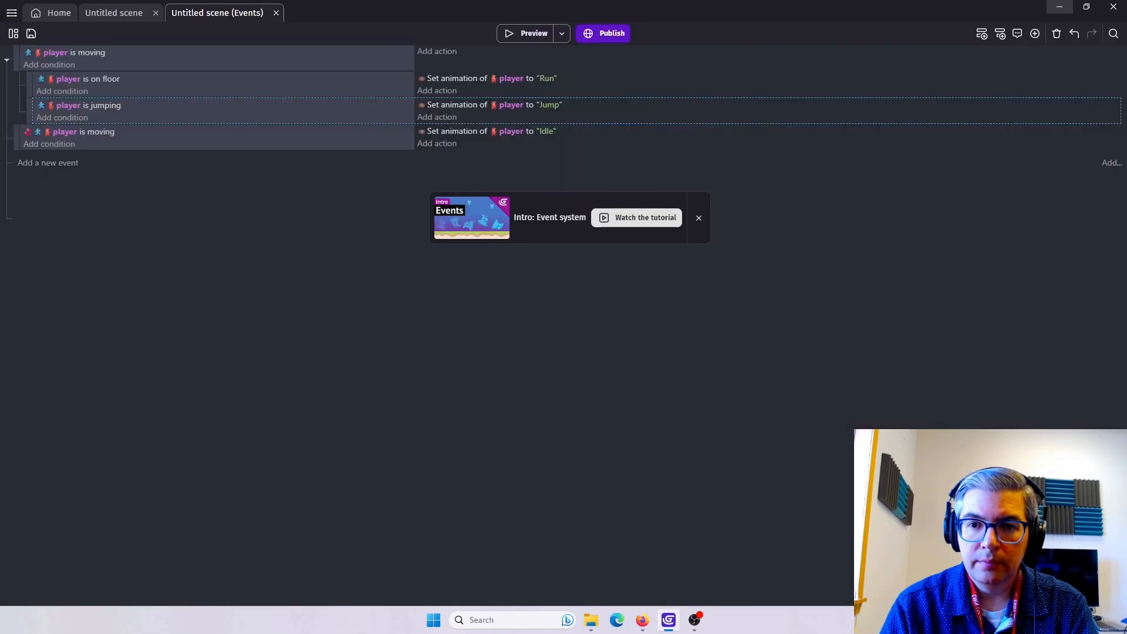
Preview the game and test the Jump animation both standing still and while running in each direction, then close the preview.
{"action": "left_click", "coordinate": [529, 36]}
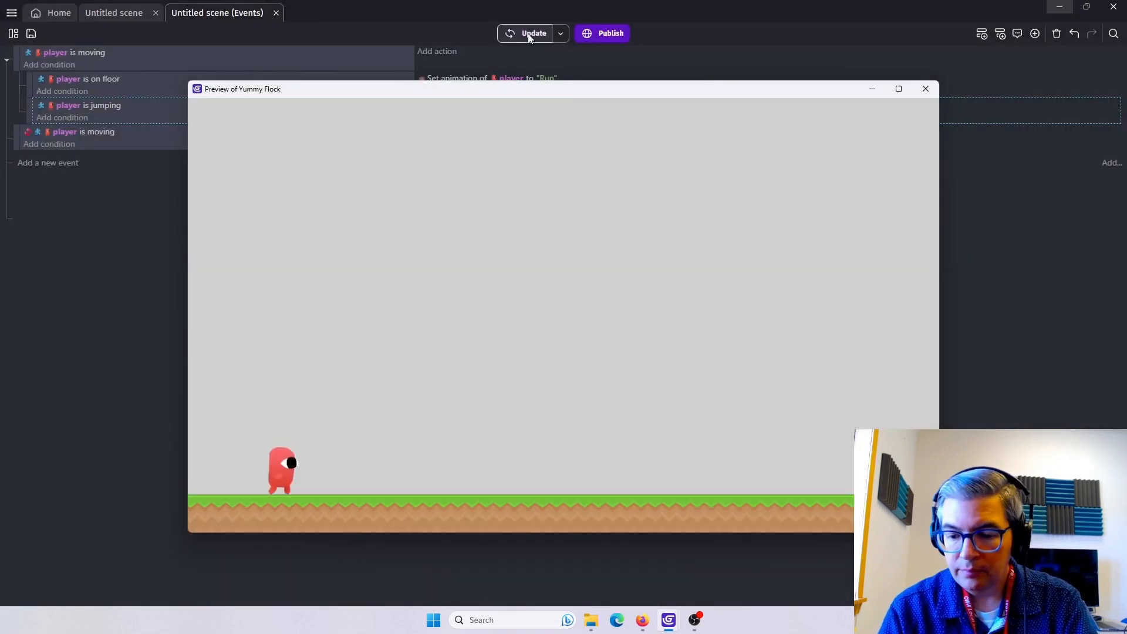
{"action": "key", "text": "Right"}
{"action": "key", "text": "Left"}
{"action": "key", "text": "Right"}
{"action": "key", "text": "space"}
{"action": "key", "text": "space"}
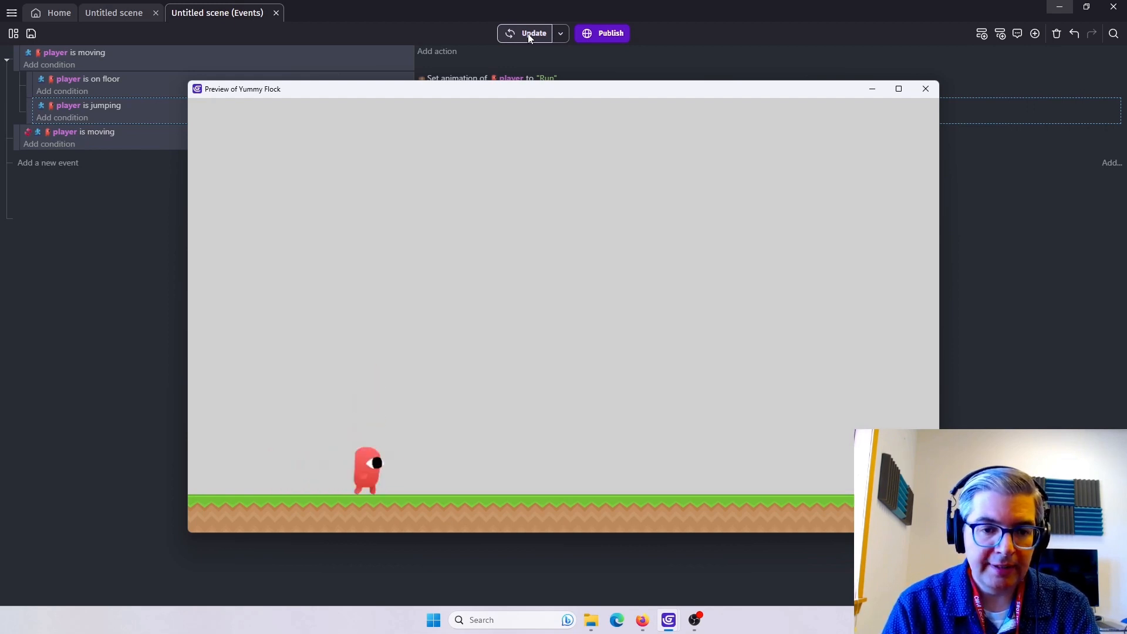
{"action": "key", "text": "space"}
{"action": "key", "text": "space"}
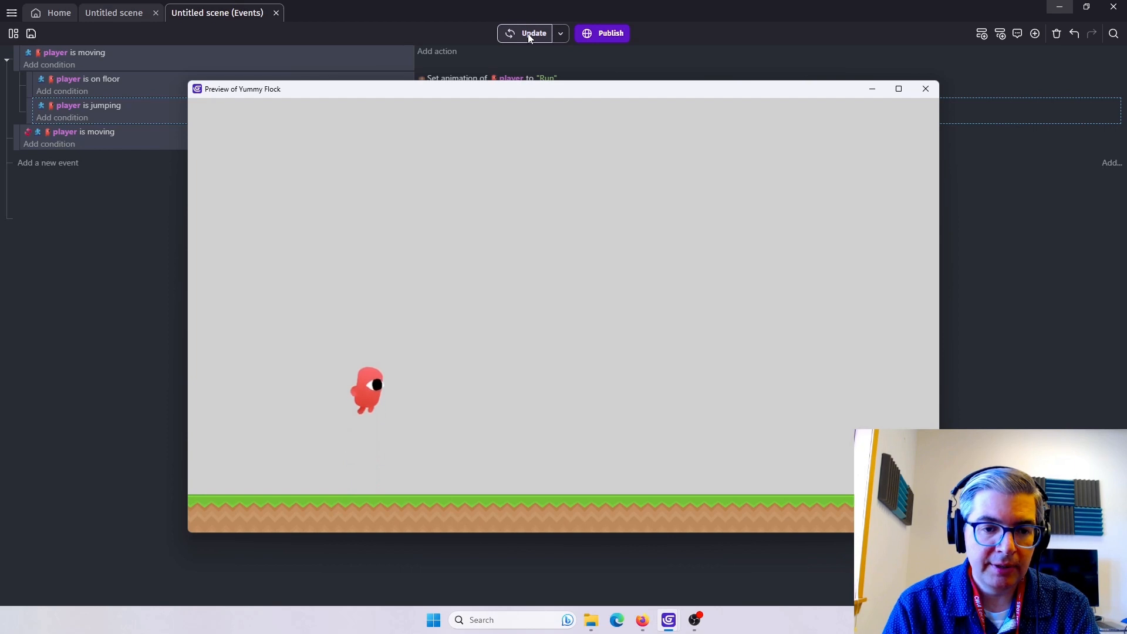
{"action": "key", "text": "Right"}
{"action": "key", "text": "space"}
{"action": "key", "text": "Left"}
{"action": "key", "text": "space"}
{"action": "key", "text": "Right"}
{"action": "key", "text": "space"}
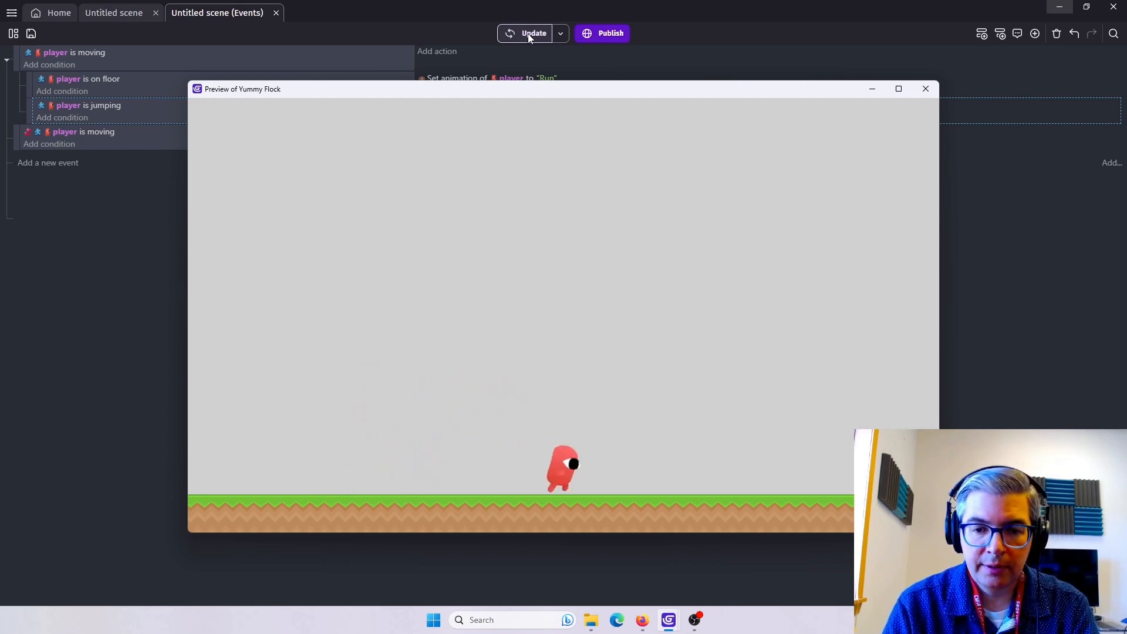
{"action": "key", "text": "space"}
{"action": "key", "text": "Left"}
{"action": "key", "text": "space"}
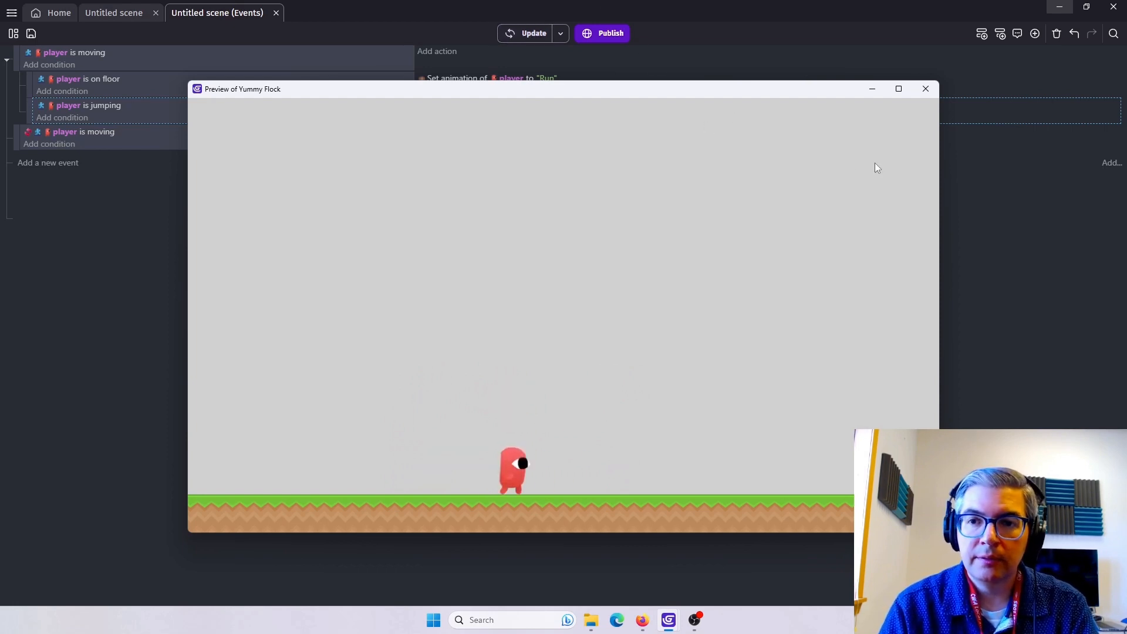
{"action": "left_click", "coordinate": [926, 89]}
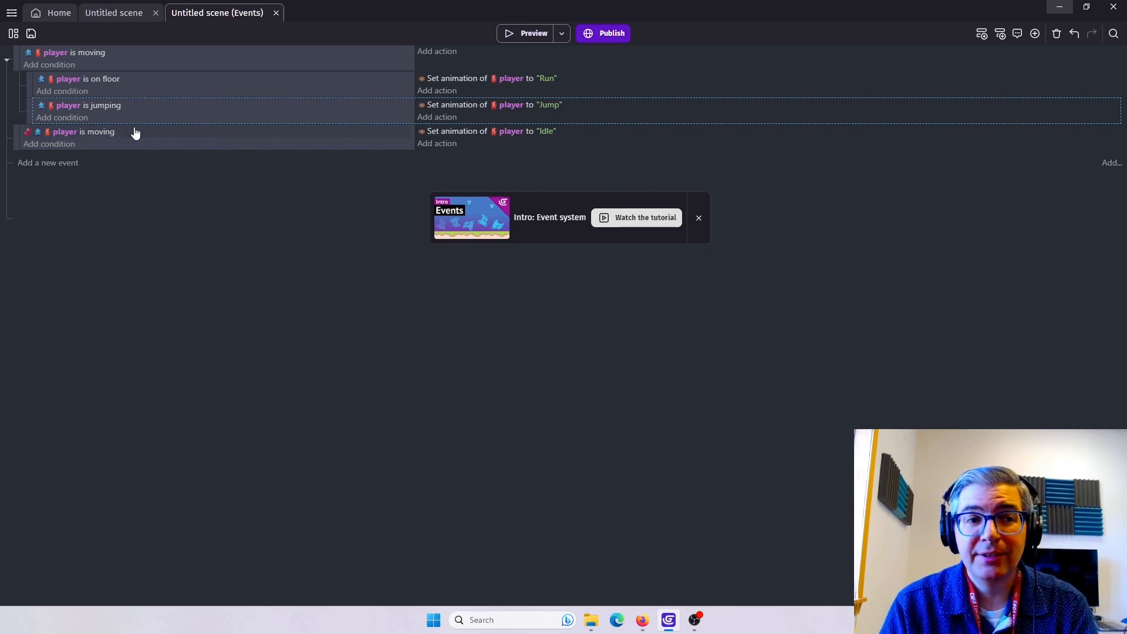
Search the project's extensions for "animation", install Platformer character animator in the project, and return to the events sheet.
{"action": "left_click", "coordinate": [14, 34]}
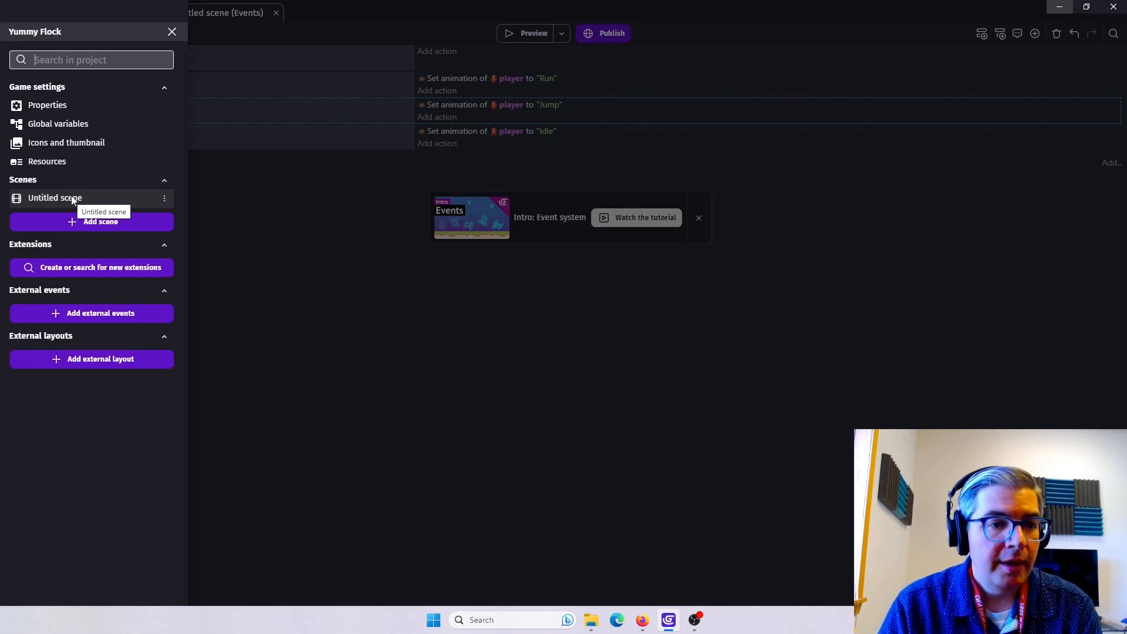
{"action": "left_click", "coordinate": [72, 267]}
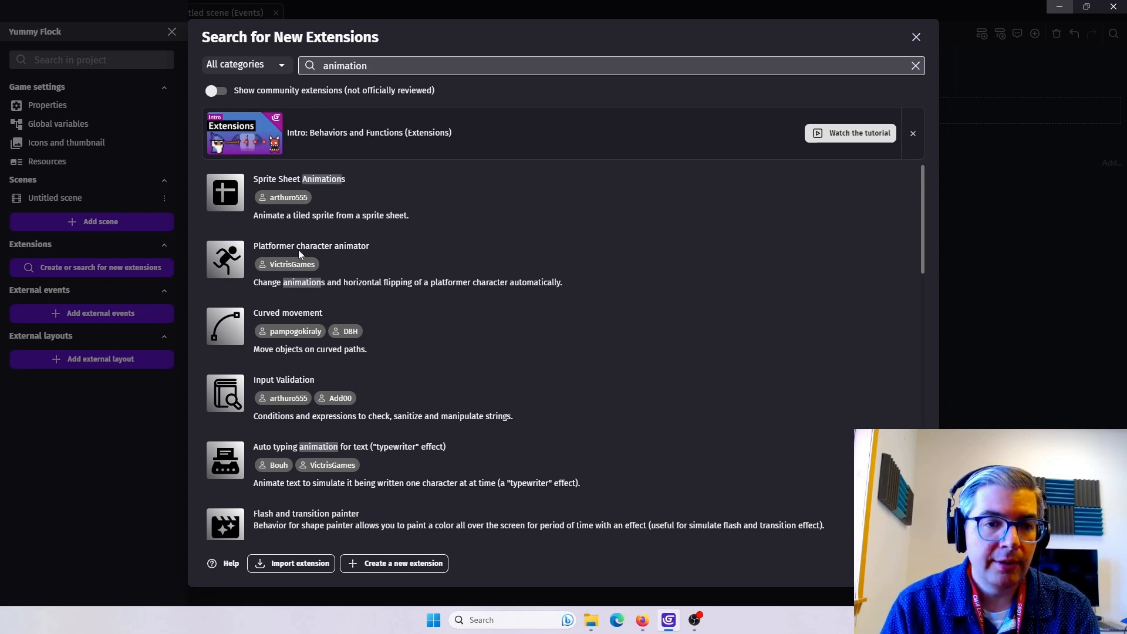
{"action": "left_click", "coordinate": [331, 256]}
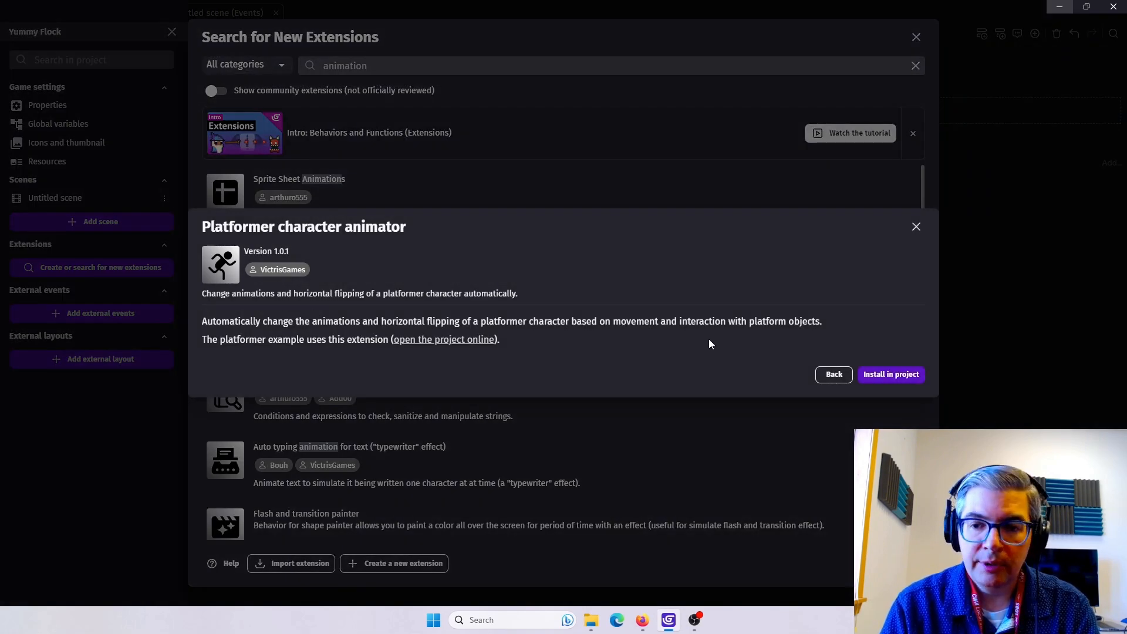
{"action": "left_click", "coordinate": [885, 375]}
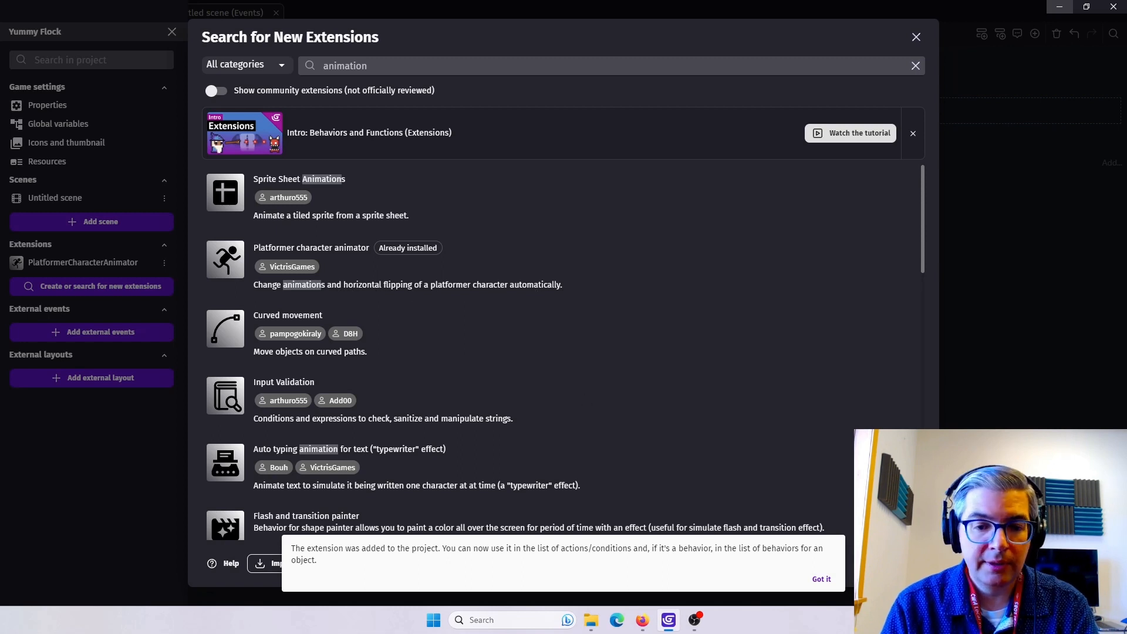
{"action": "key", "text": "Escape"}
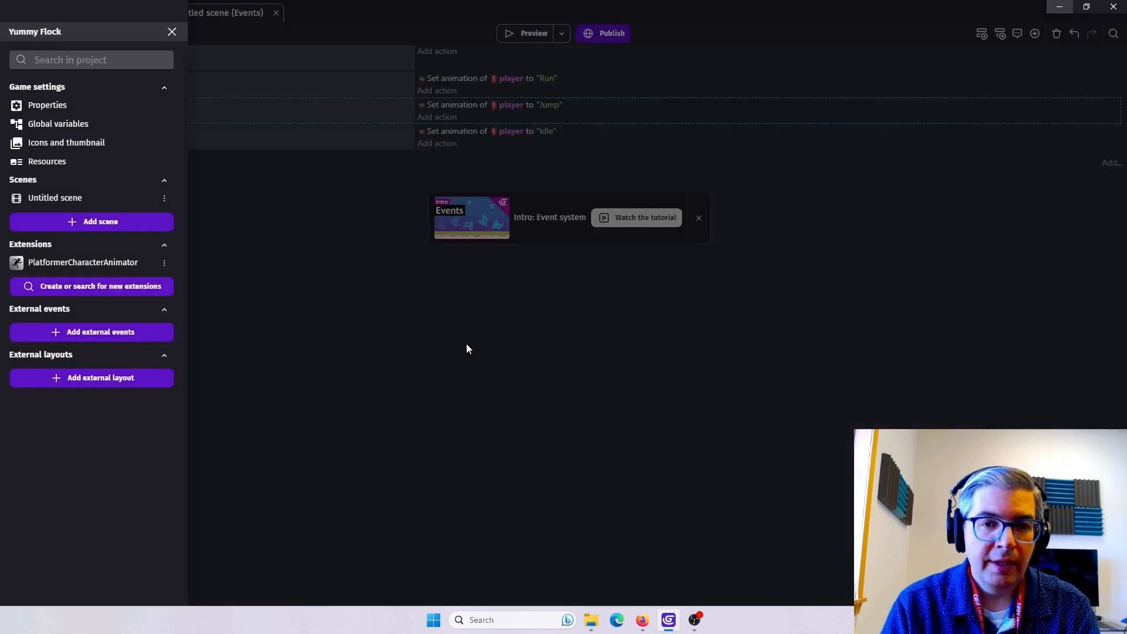
{"action": "left_click", "coordinate": [254, 263]}
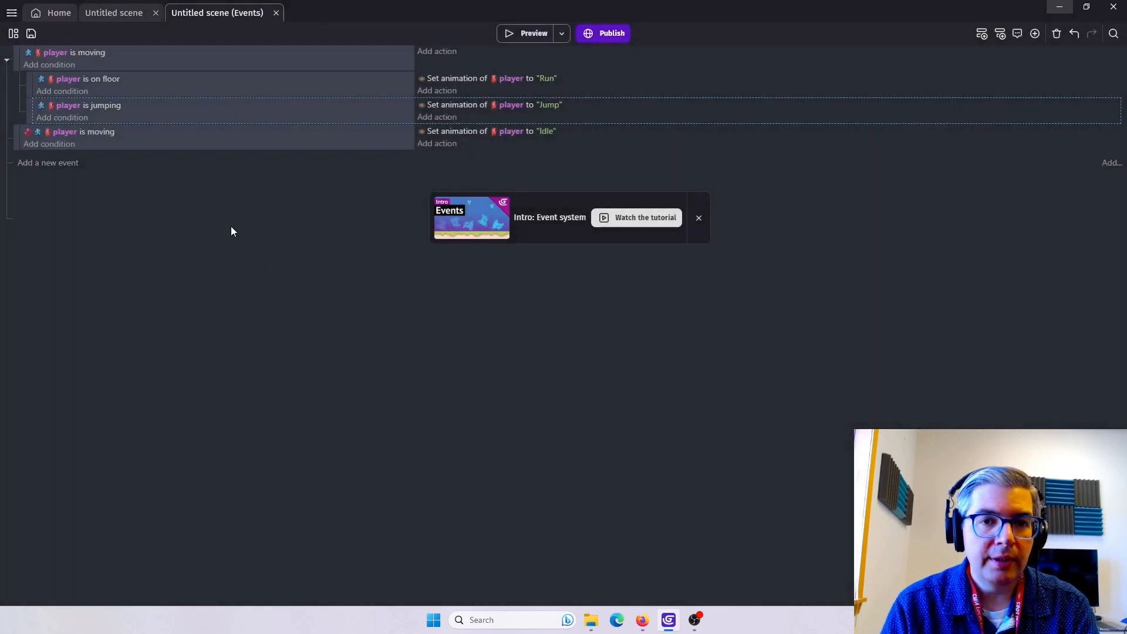
Add the Platformer character animator behavior to the player object in the scene, keep its default animation names, and apply.
{"action": "left_click", "coordinate": [117, 15]}
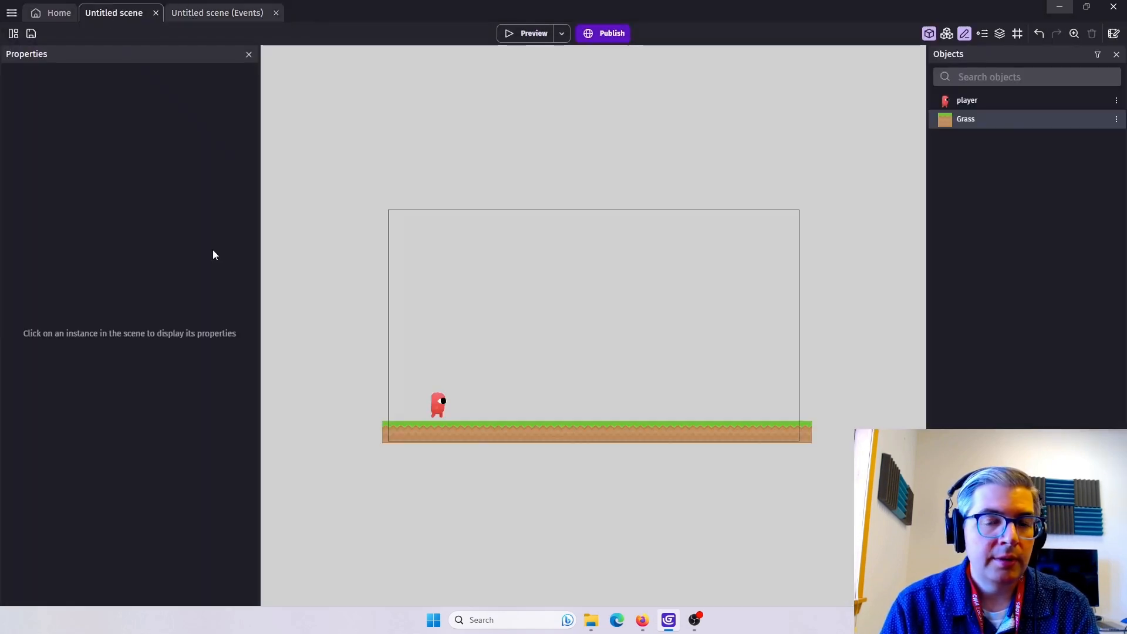
{"action": "double_click", "coordinate": [963, 102]}
{"action": "left_click", "coordinate": [487, 65]}
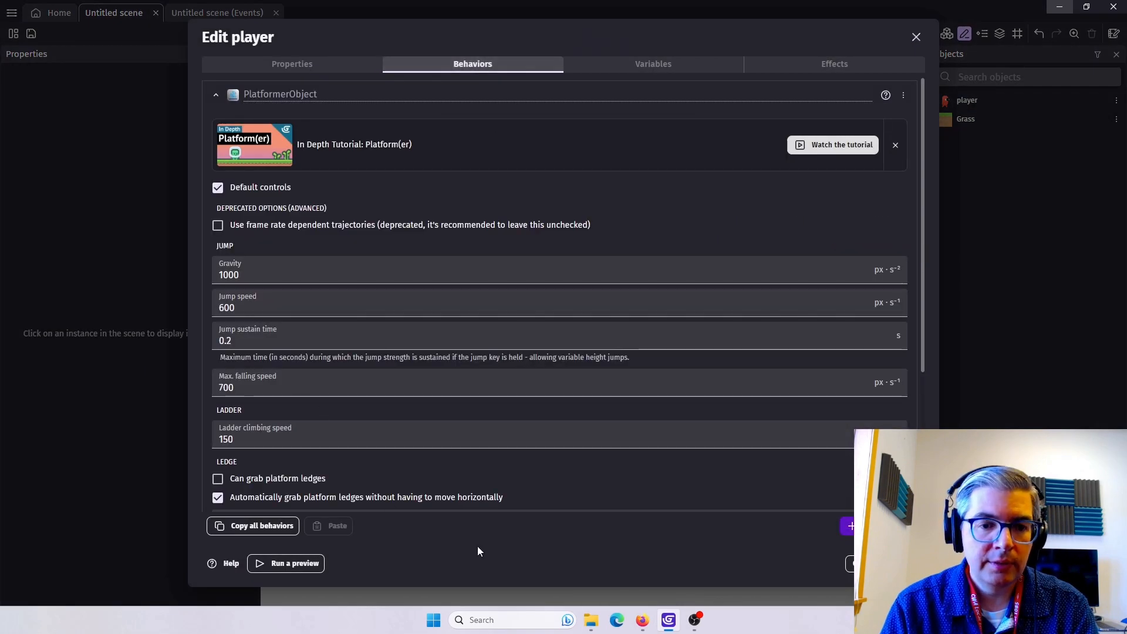
{"action": "left_click", "coordinate": [849, 526]}
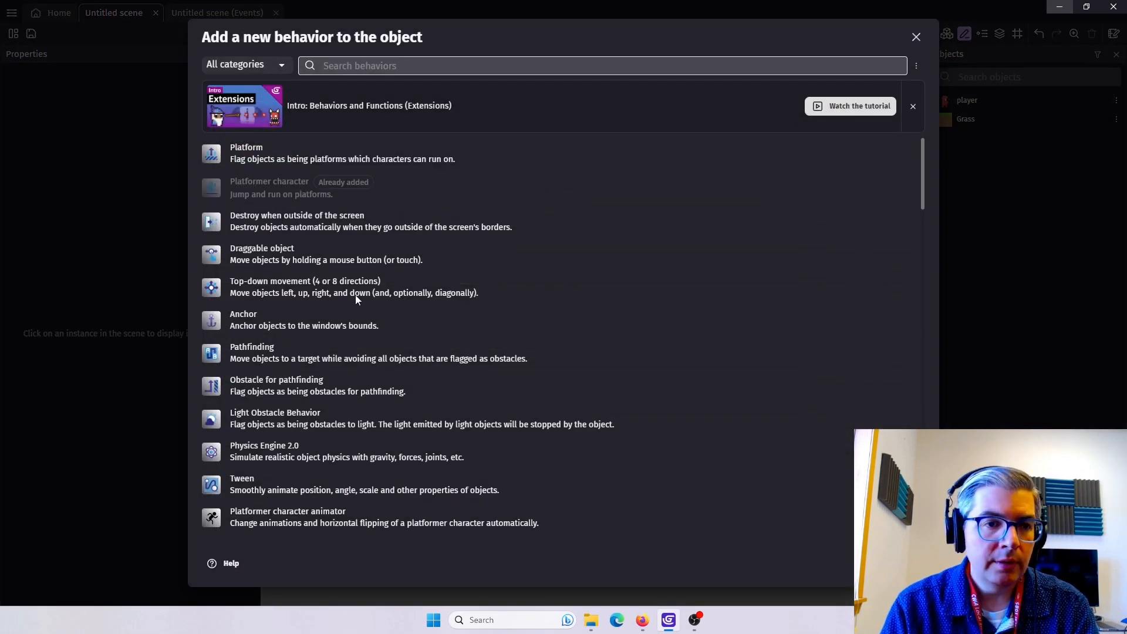
{"action": "scroll", "coordinate": [356, 293], "scroll_direction": "down", "scroll_amount": 3}
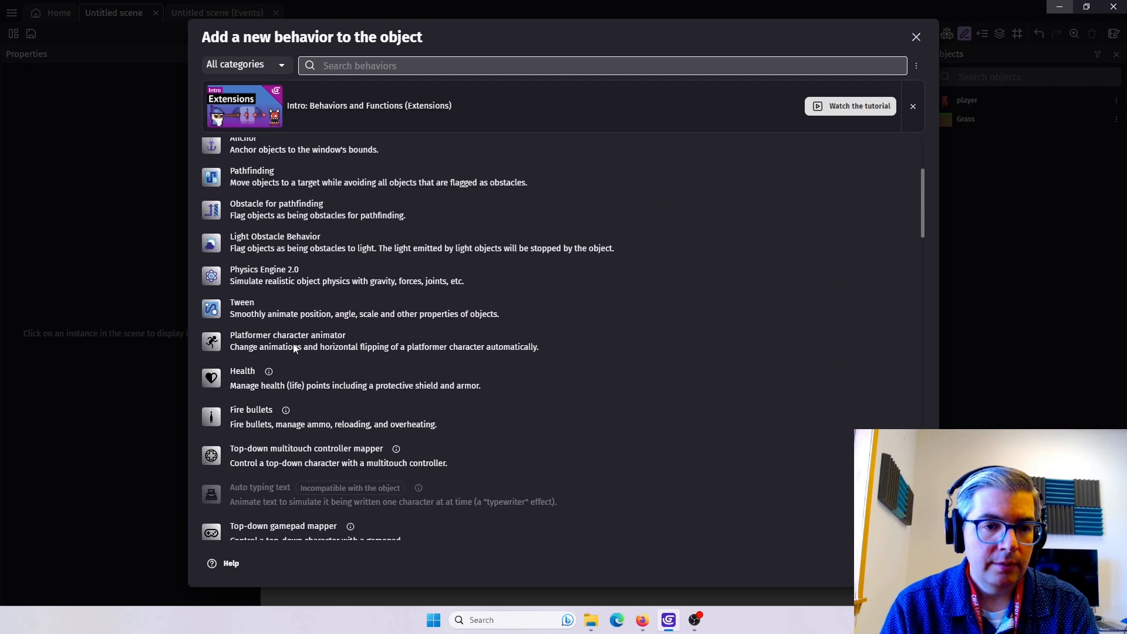
{"action": "left_click", "coordinate": [295, 346]}
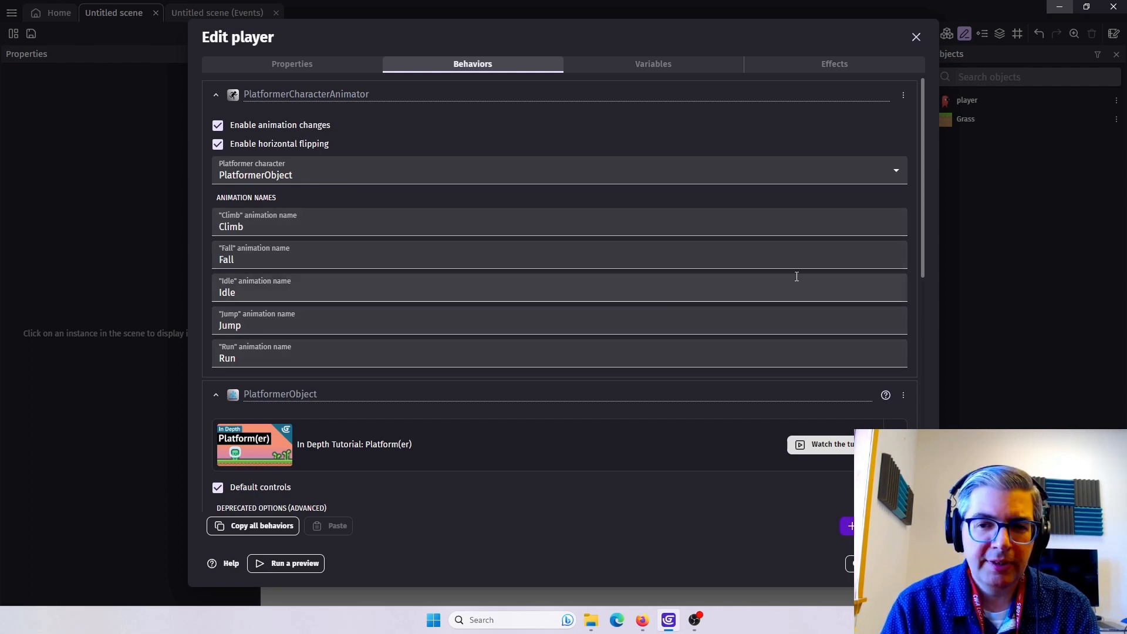
{"action": "scroll", "coordinate": [921, 174], "scroll_direction": "down", "scroll_amount": 3}
{"action": "scroll", "coordinate": [877, 203], "scroll_direction": "up", "scroll_amount": 3}
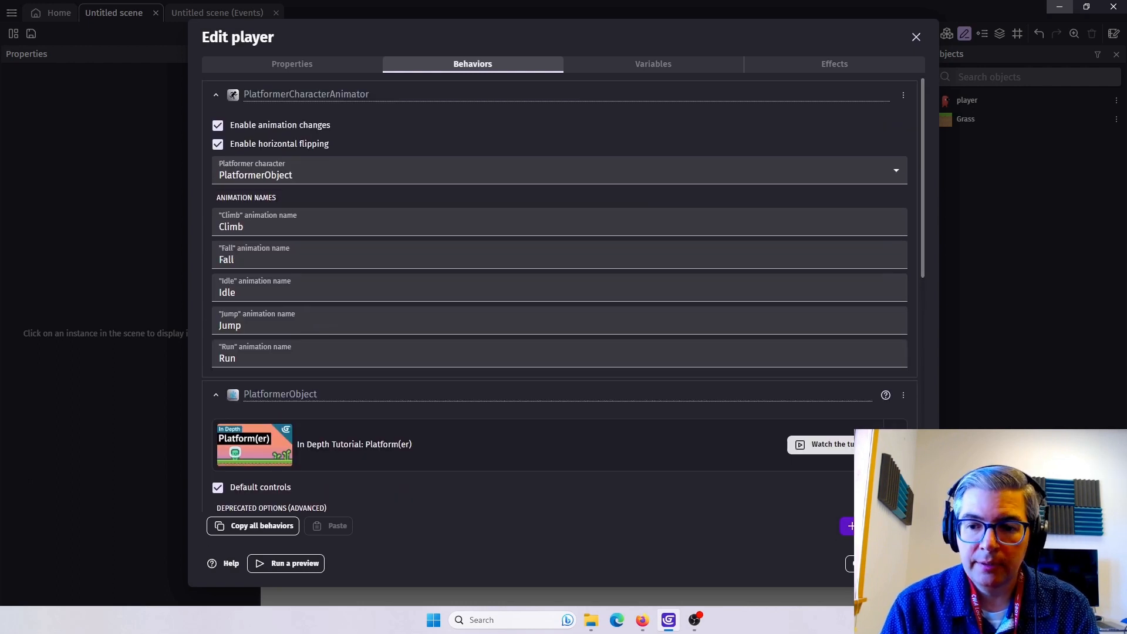
{"action": "left_click", "coordinate": [906, 564]}
Preview the game and test the player's running, turning and jumping in both directions, closing the preview after each test.
{"action": "left_click", "coordinate": [530, 33]}
{"action": "key", "text": "Right"}
{"action": "key", "text": "Left"}
{"action": "key", "text": "space"}
{"action": "key", "text": "Right"}
{"action": "key", "text": "space"}
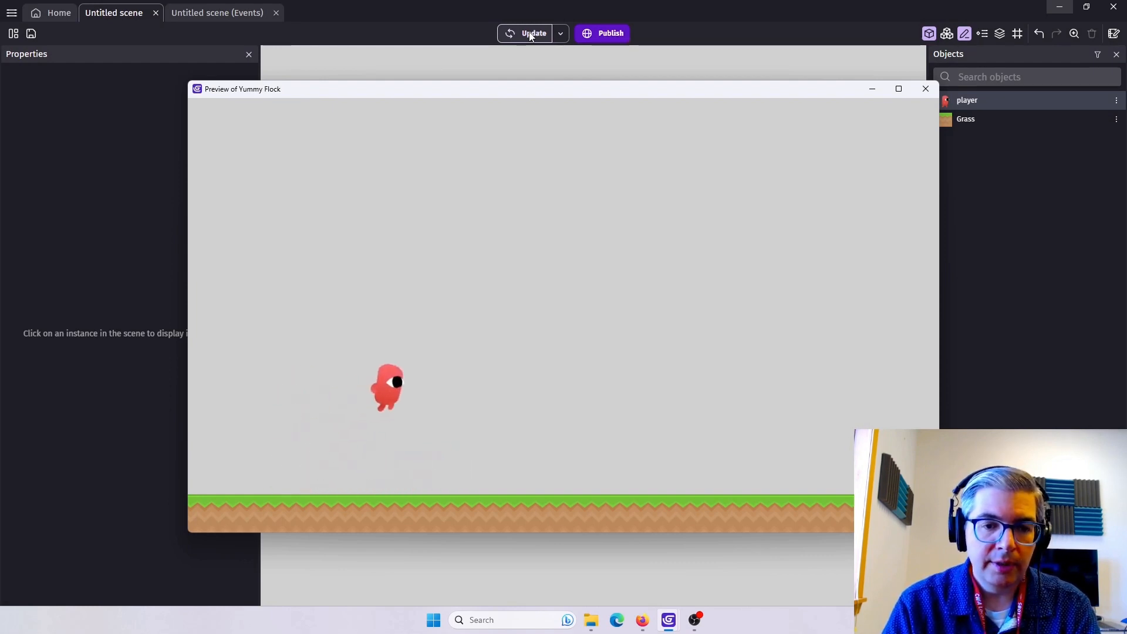
{"action": "key", "text": "Left"}
{"action": "key", "text": "space"}
{"action": "key", "text": "Right"}
{"action": "key", "text": "space"}
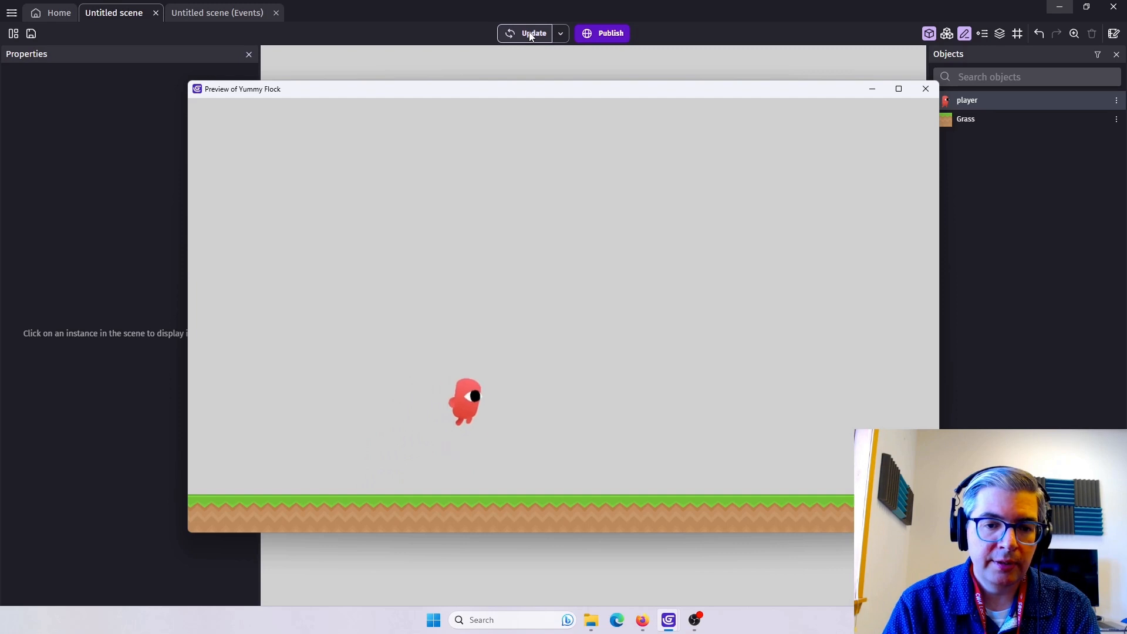
{"action": "key", "text": "Left"}
{"action": "key", "text": "space"}
{"action": "key", "text": "Right"}
{"action": "key", "text": "space"}
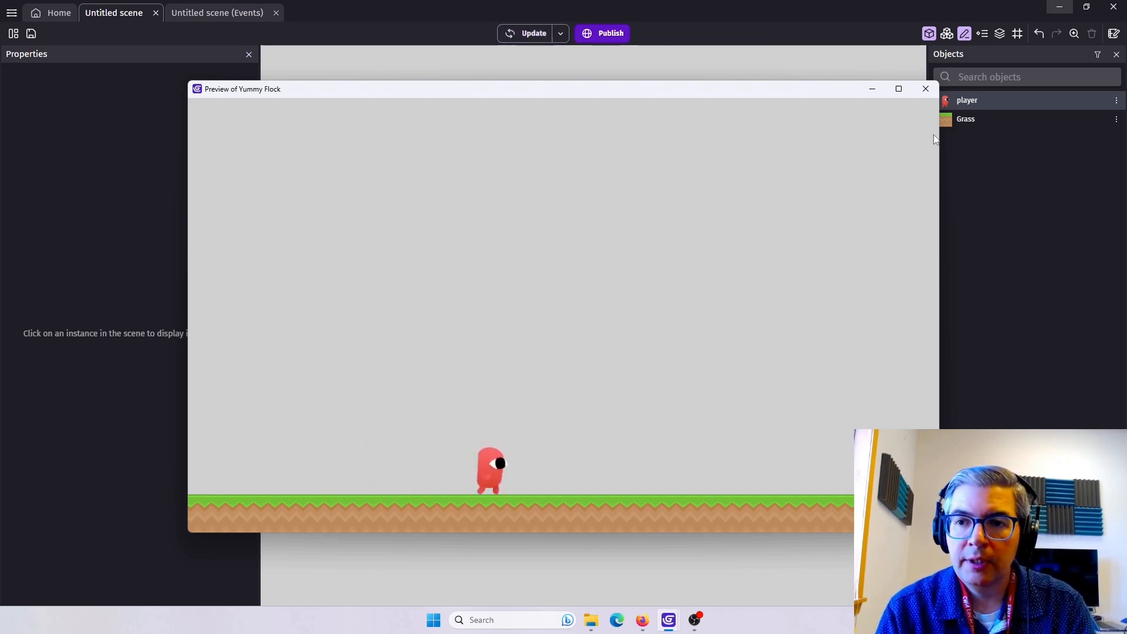
{"action": "left_click", "coordinate": [926, 88]}
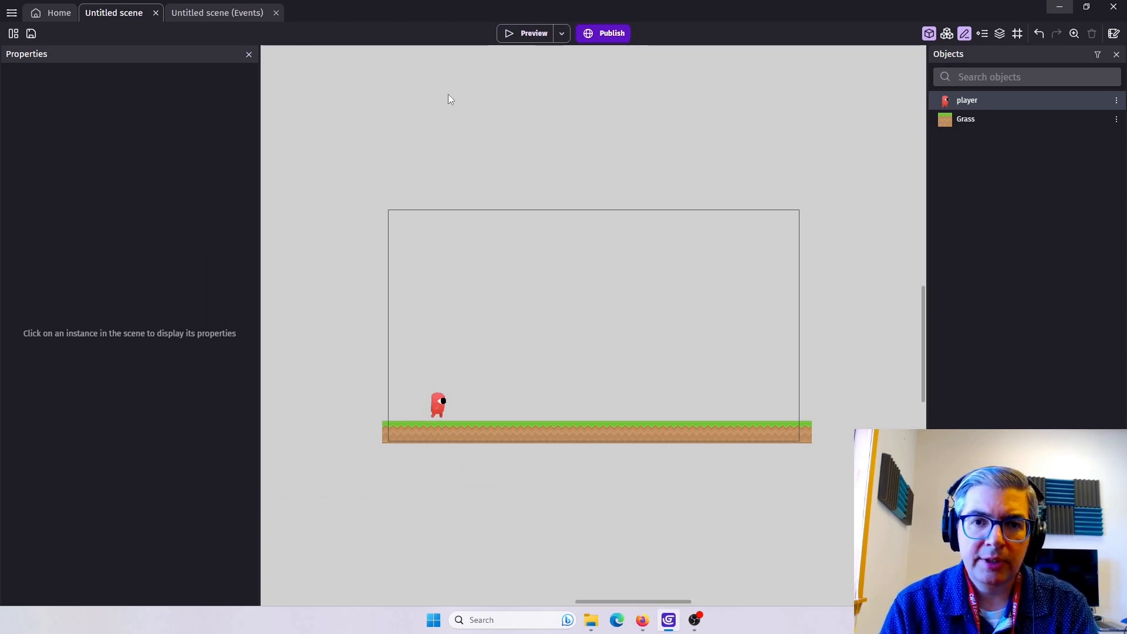
{"action": "left_click", "coordinate": [523, 38]}
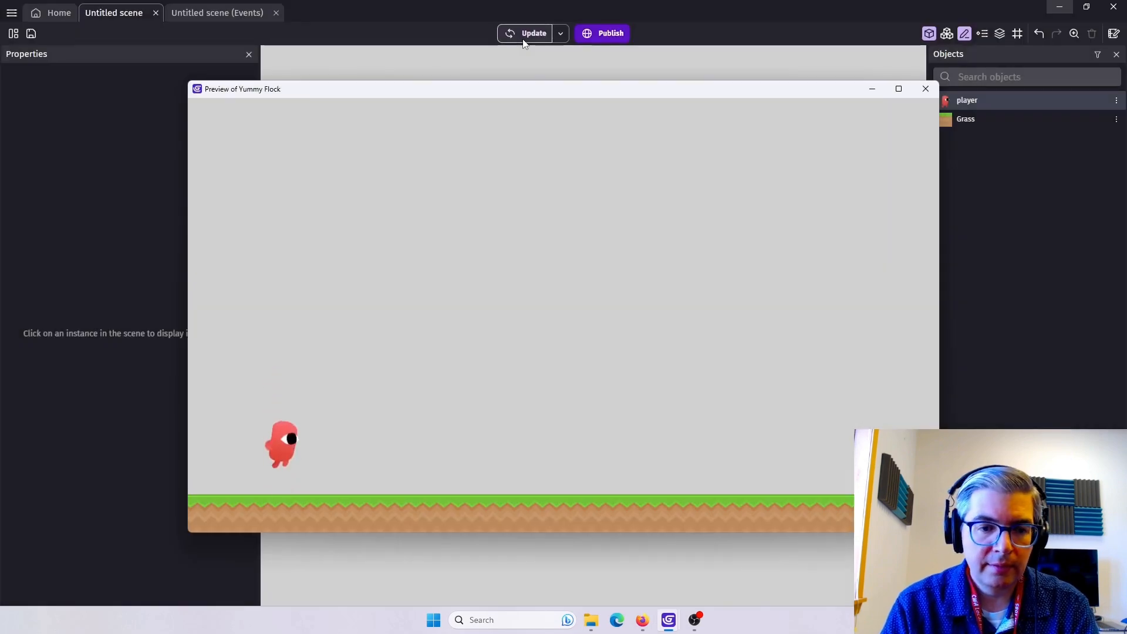
{"action": "left_click", "coordinate": [926, 89]}
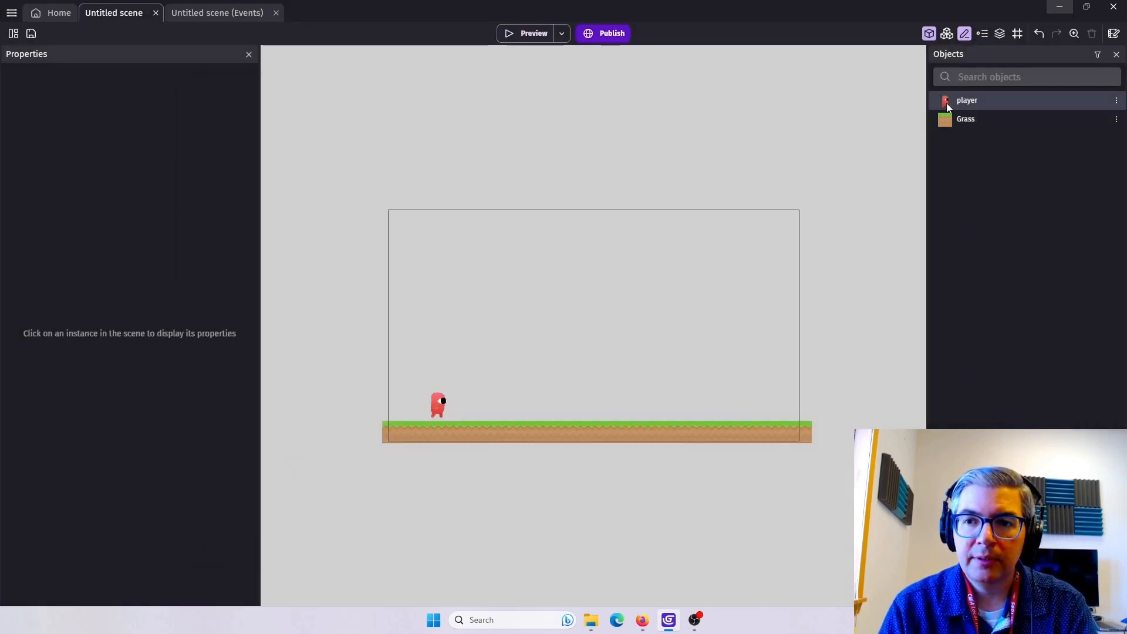
Set the Gravity of the player's PlatformerObject behavior to 800.
{"action": "double_click", "coordinate": [970, 100]}
{"action": "left_click", "coordinate": [465, 70]}
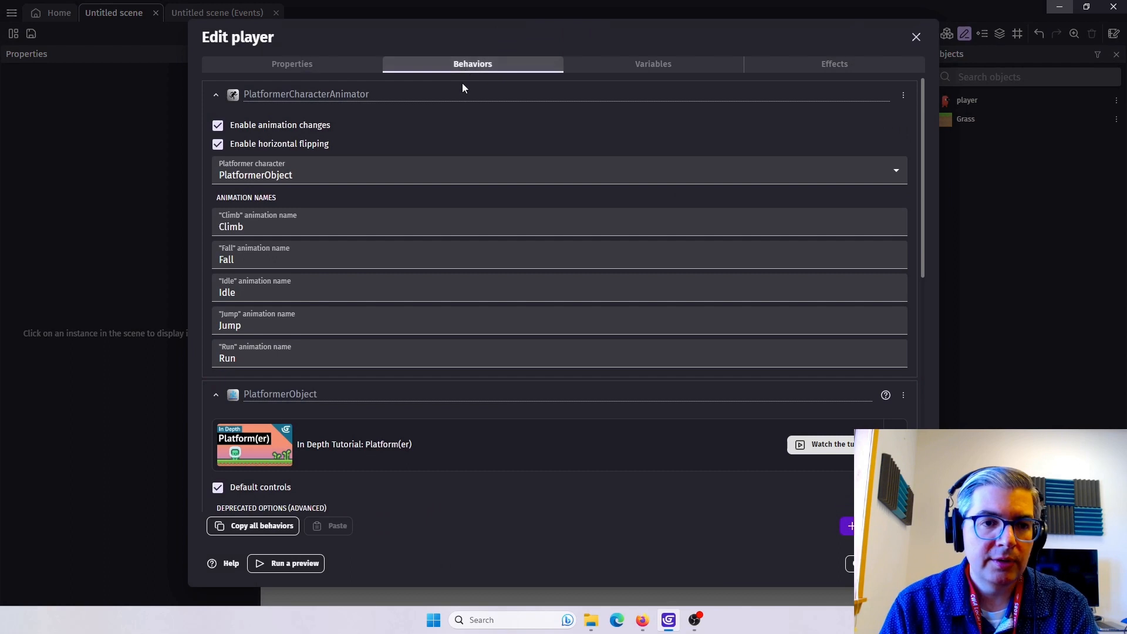
{"action": "left_click", "coordinate": [215, 96]}
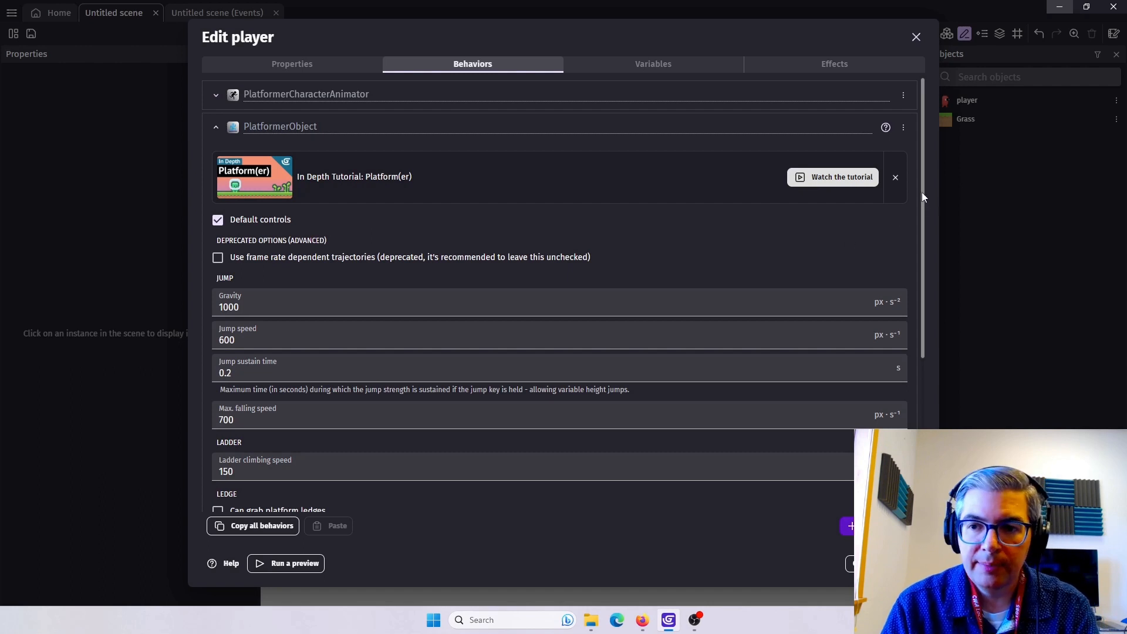
{"action": "scroll", "coordinate": [811, 248], "scroll_direction": "down", "scroll_amount": 2}
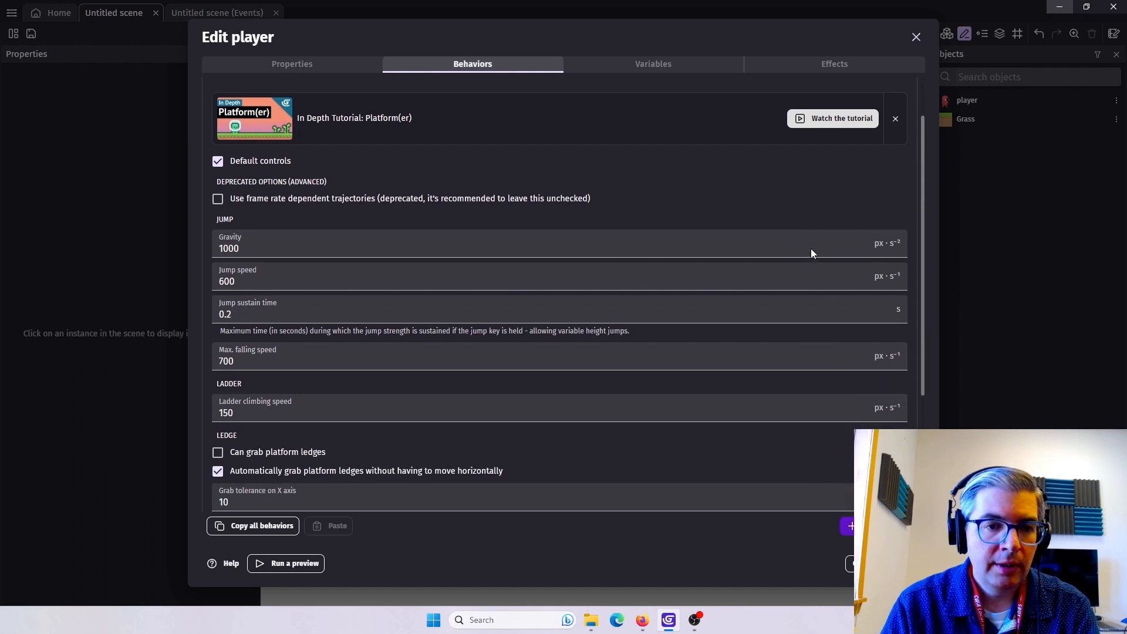
{"action": "double_click", "coordinate": [249, 197]}
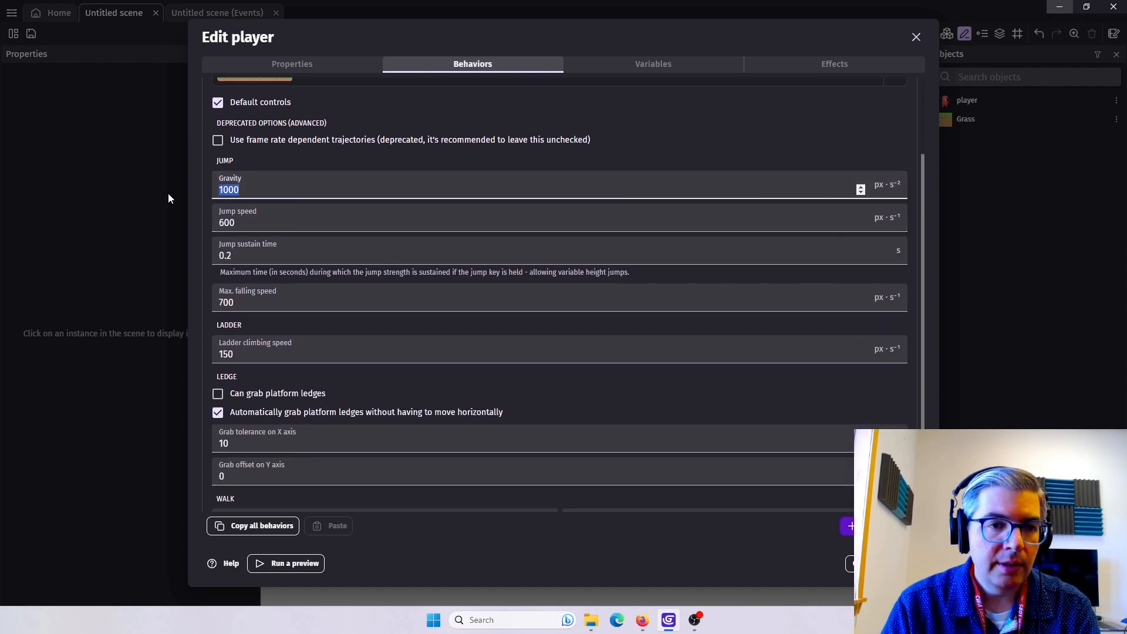
{"action": "type", "text": "800"}
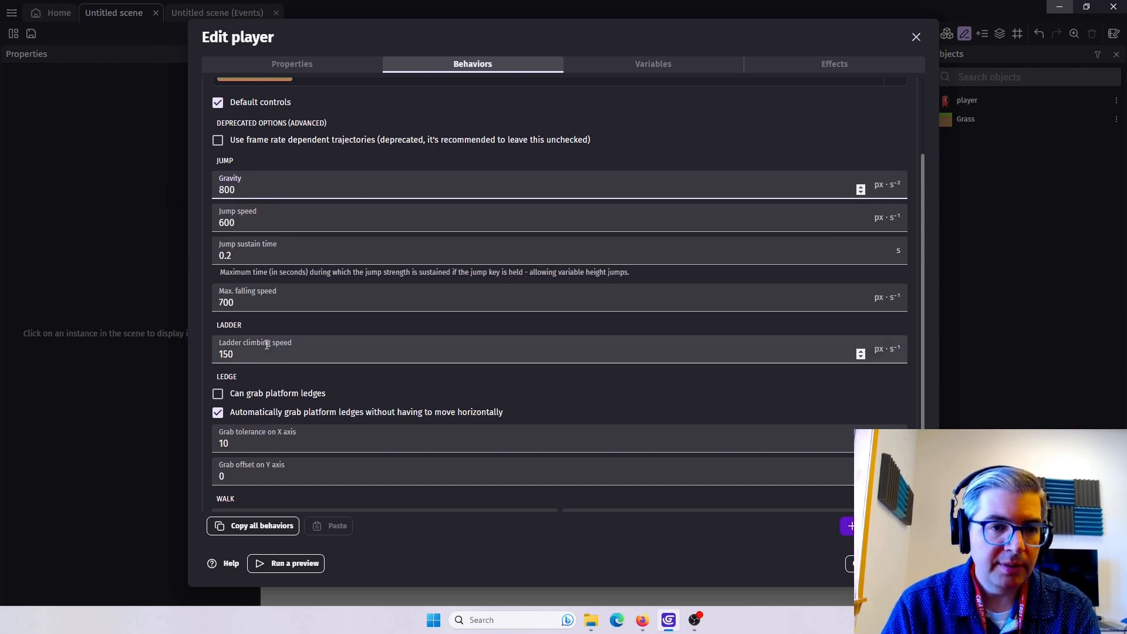
Set the player's jump speed to 750 and maximum falling speed to 800, and apply the changes.
{"action": "double_click", "coordinate": [218, 223]}
{"action": "type", "text": "750"}
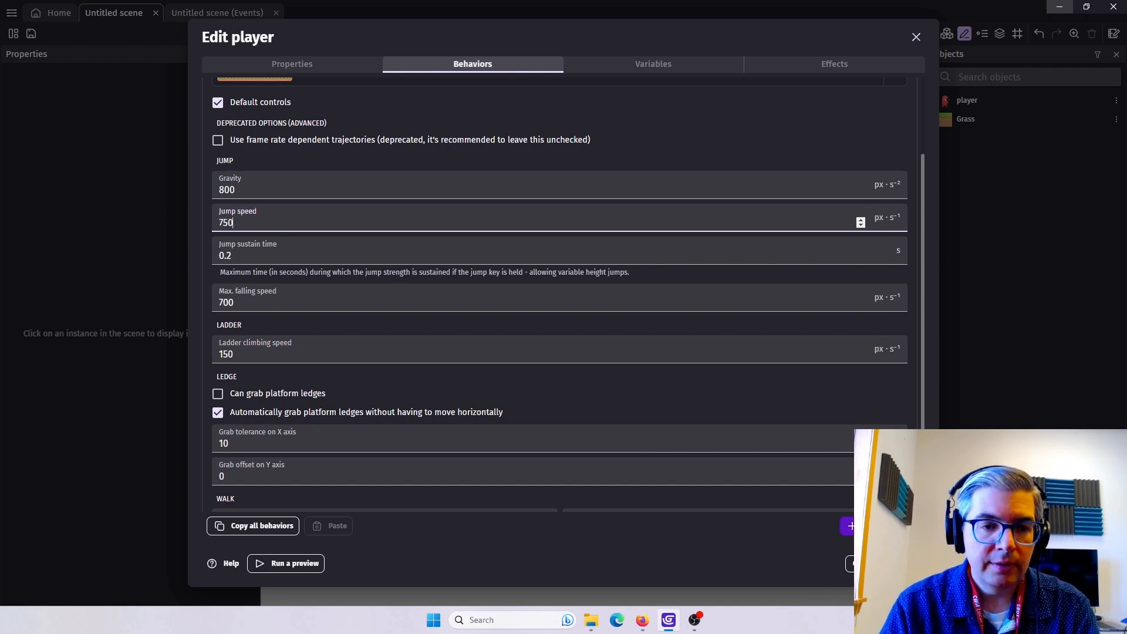
{"action": "left_click_drag", "start_coordinate": [225, 307], "coordinate": [220, 311]}
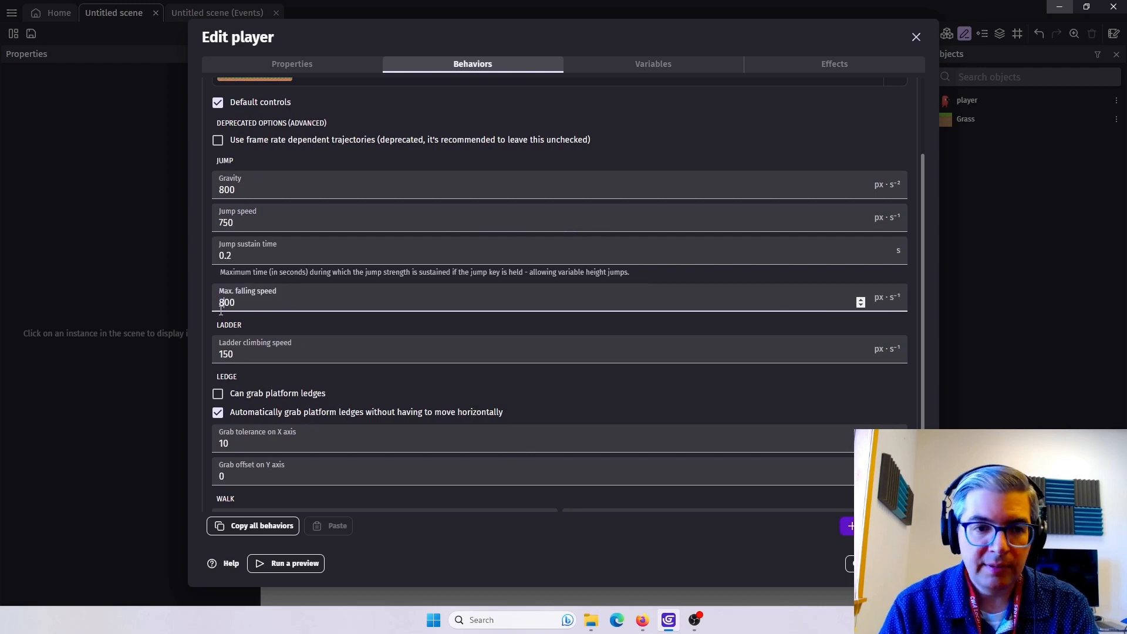
{"action": "left_click", "coordinate": [905, 564]}
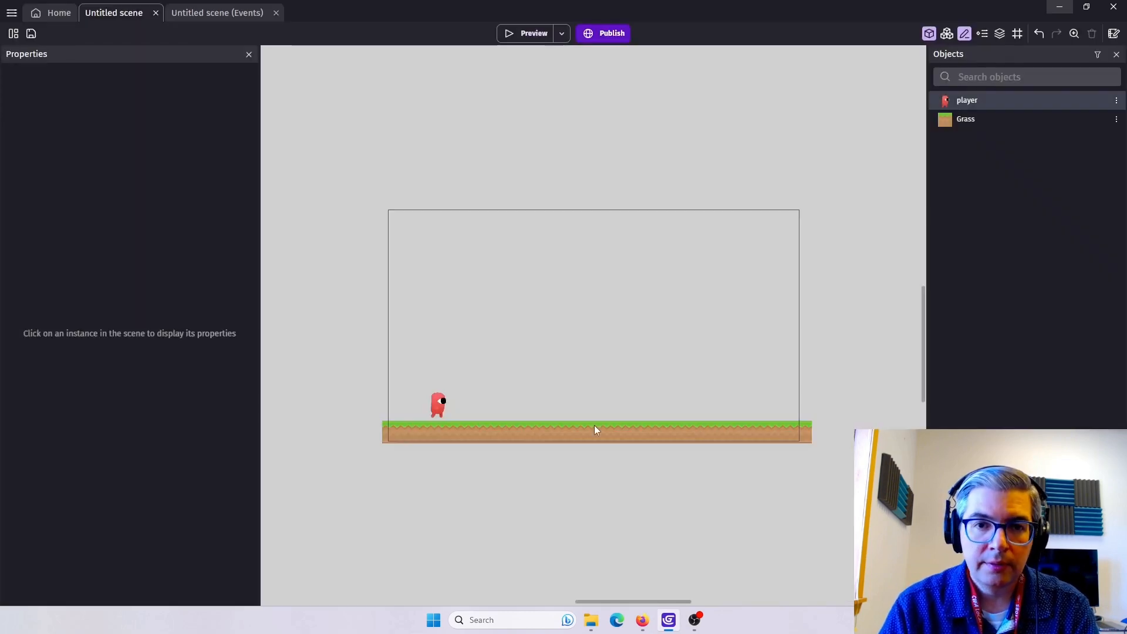
Preview the game to test the adjusted jump while standing and while moving in each direction, then close the preview.
{"action": "left_click", "coordinate": [533, 39]}
{"action": "key", "text": "space"}
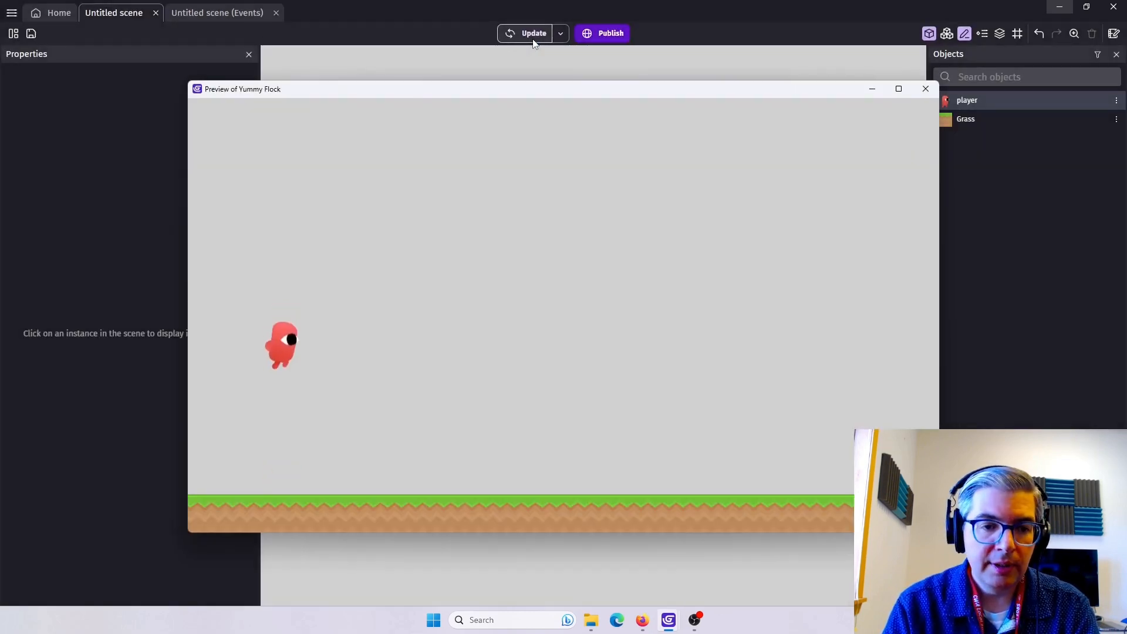
{"action": "key", "text": "Right"}
{"action": "key", "text": "space"}
{"action": "key", "text": "space"}
{"action": "key", "text": "Left"}
{"action": "key", "text": "space"}
{"action": "key", "text": "Right"}
{"action": "key", "text": "space"}
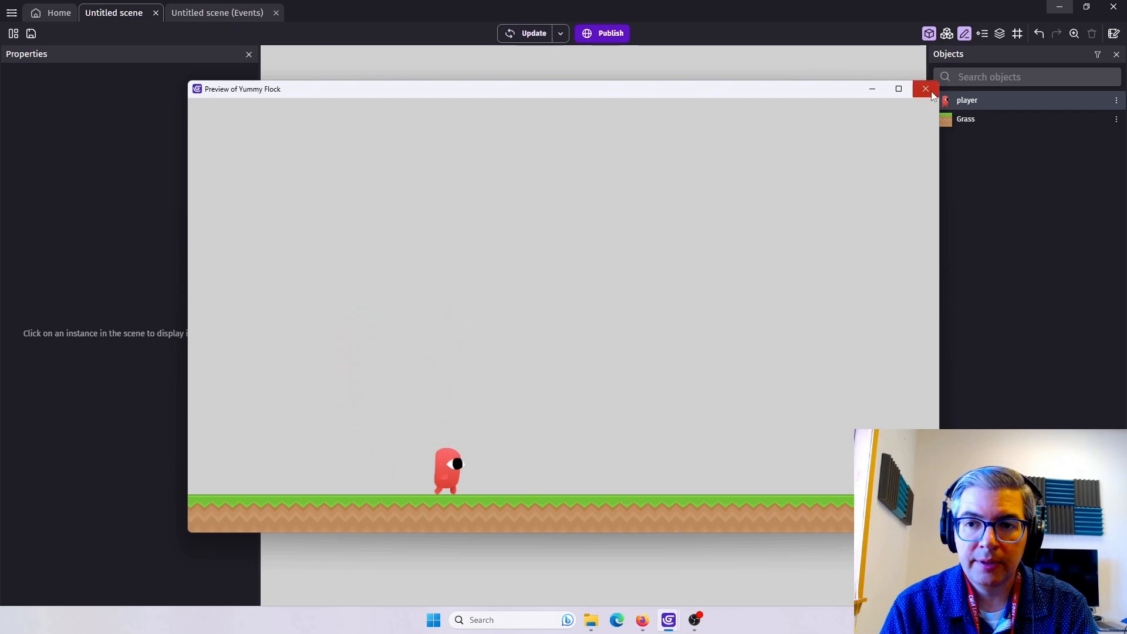
{"action": "left_click", "coordinate": [925, 89]}
Review the player's PlatformerObject jump, ladder, ledge and walk settings, then close the object editor.
{"action": "double_click", "coordinate": [945, 102]}
{"action": "left_click", "coordinate": [461, 63]}
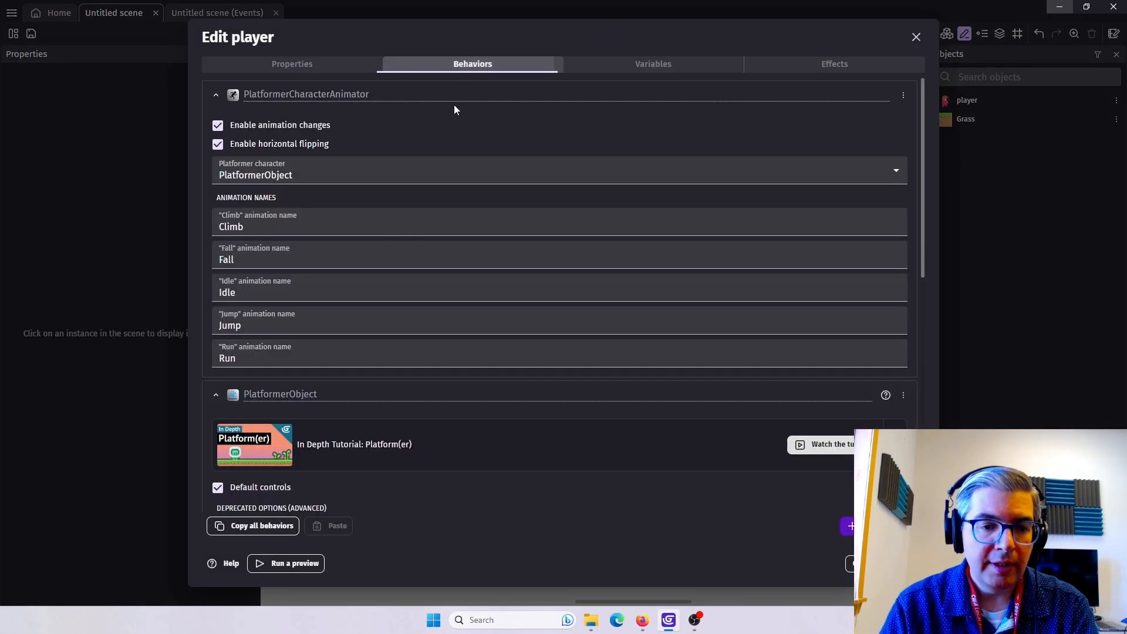
{"action": "left_click", "coordinate": [217, 95]}
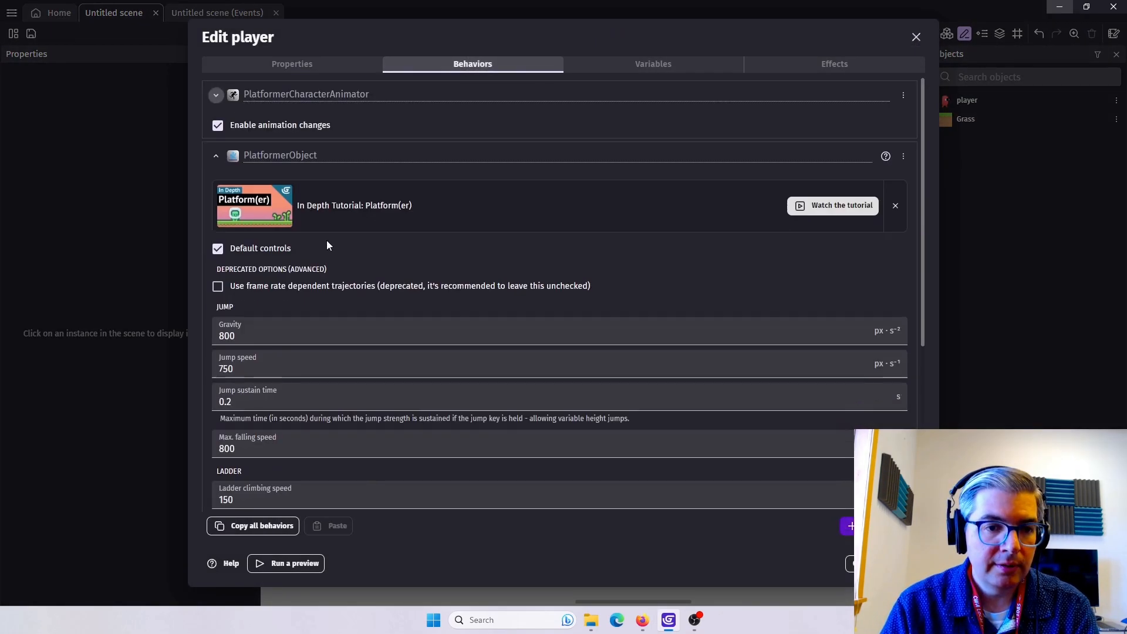
{"action": "scroll", "coordinate": [400, 273], "scroll_direction": "down", "scroll_amount": 4}
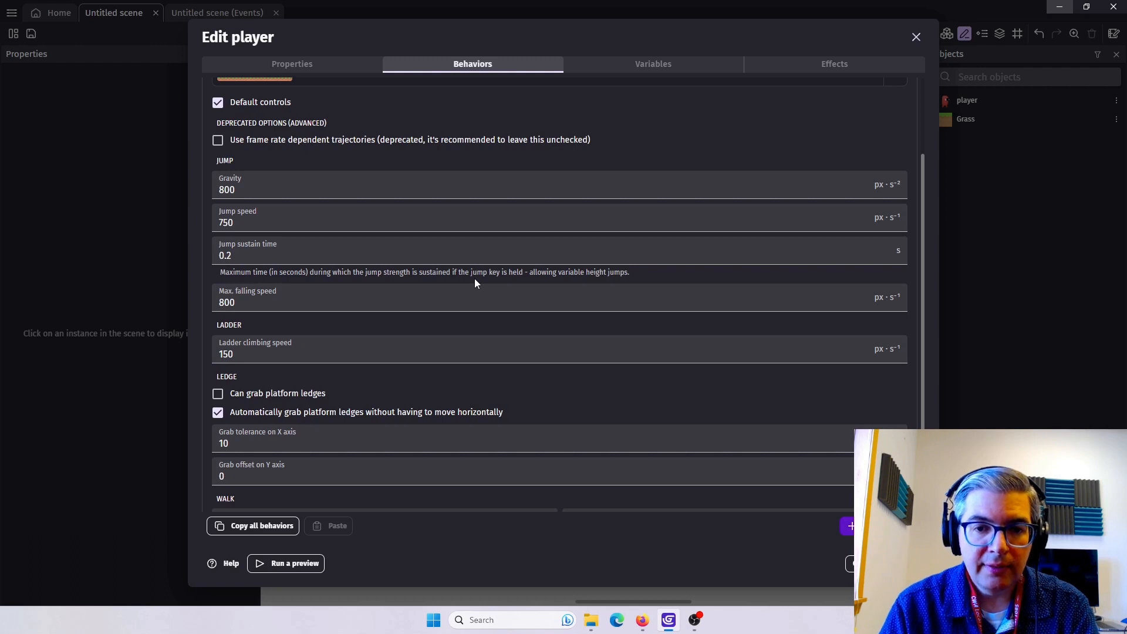
{"action": "left_click_drag", "start_coordinate": [922, 254], "coordinate": [863, 391]}
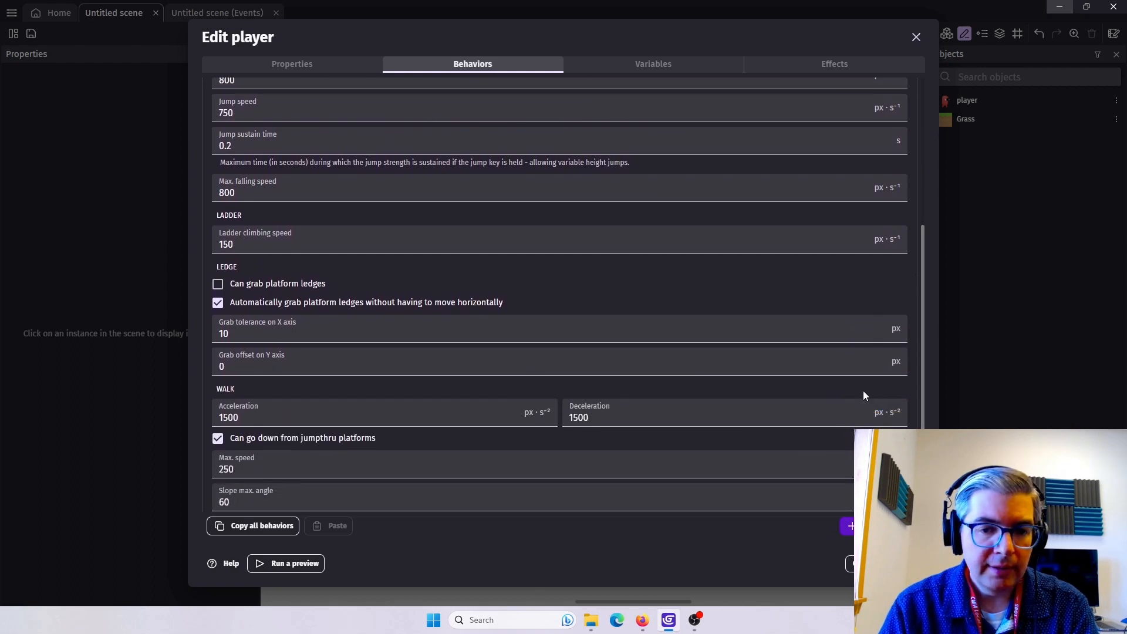
{"action": "left_click", "coordinate": [906, 564]}
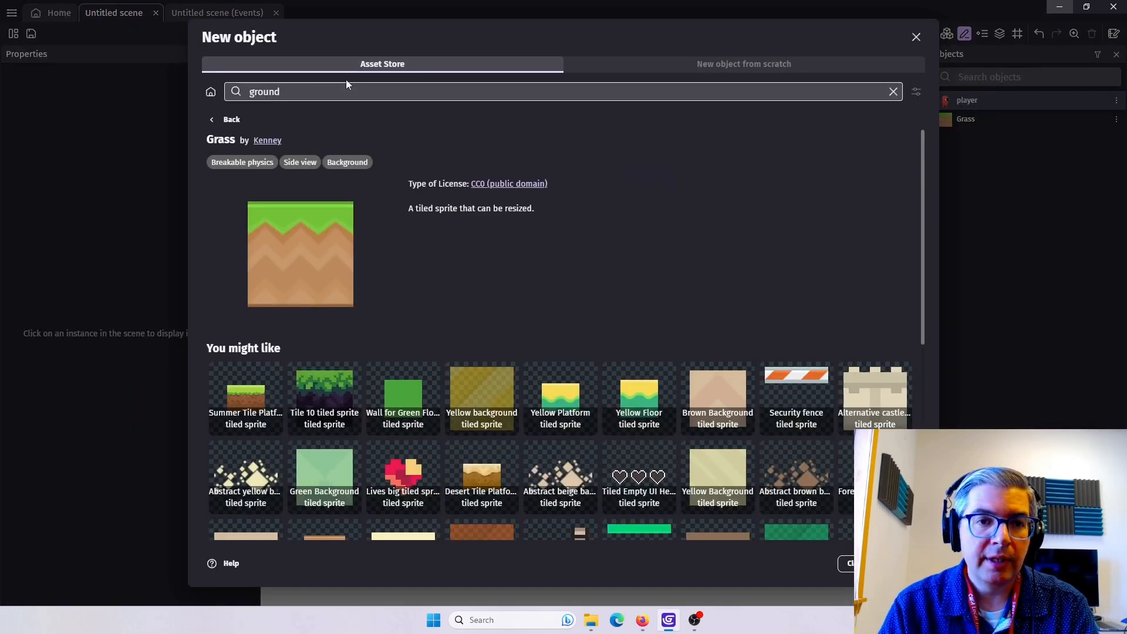
Search the asset store for "platform" and add the Platform 1 object to the scene's objects.
{"action": "left_click_drag", "start_coordinate": [287, 91], "coordinate": [188, 100]}
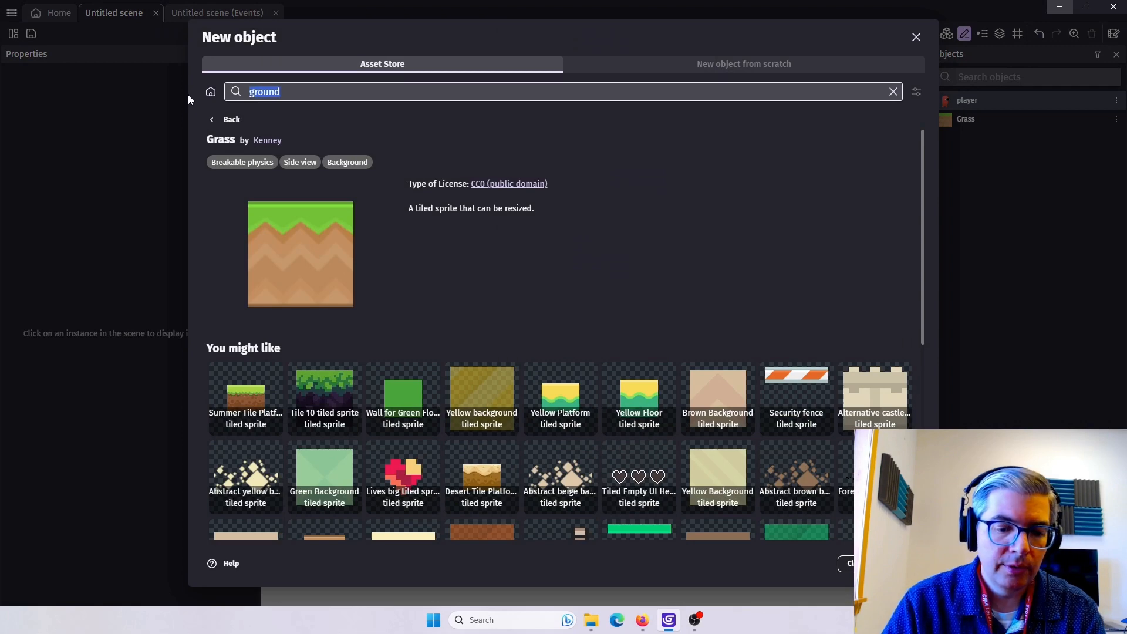
{"action": "type", "text": "p"}
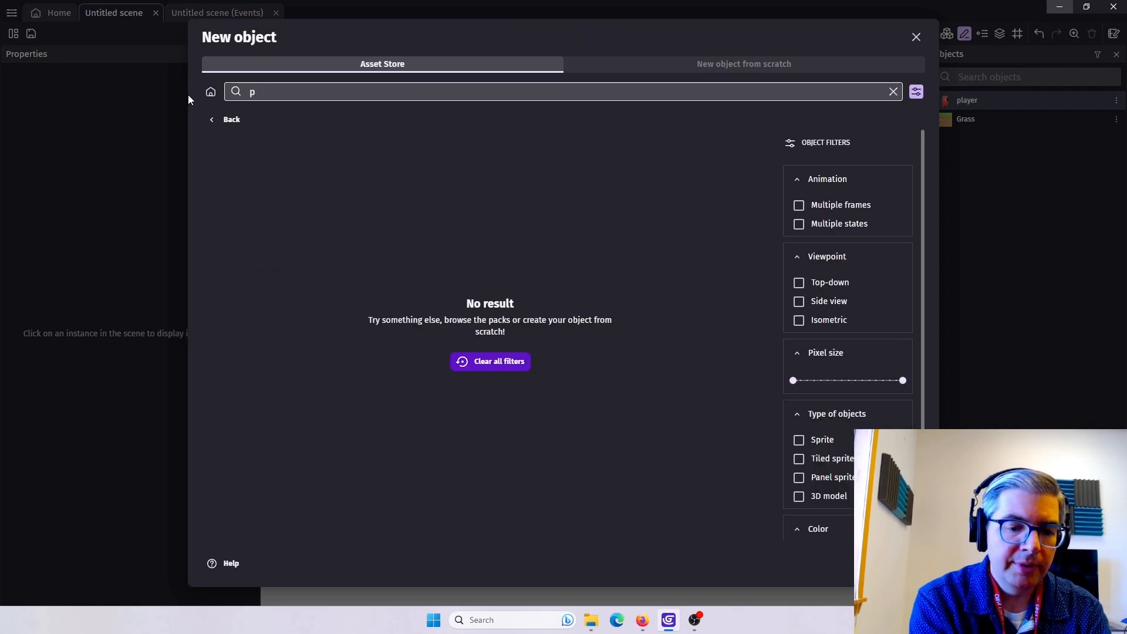
{"action": "type", "text": "latform"}
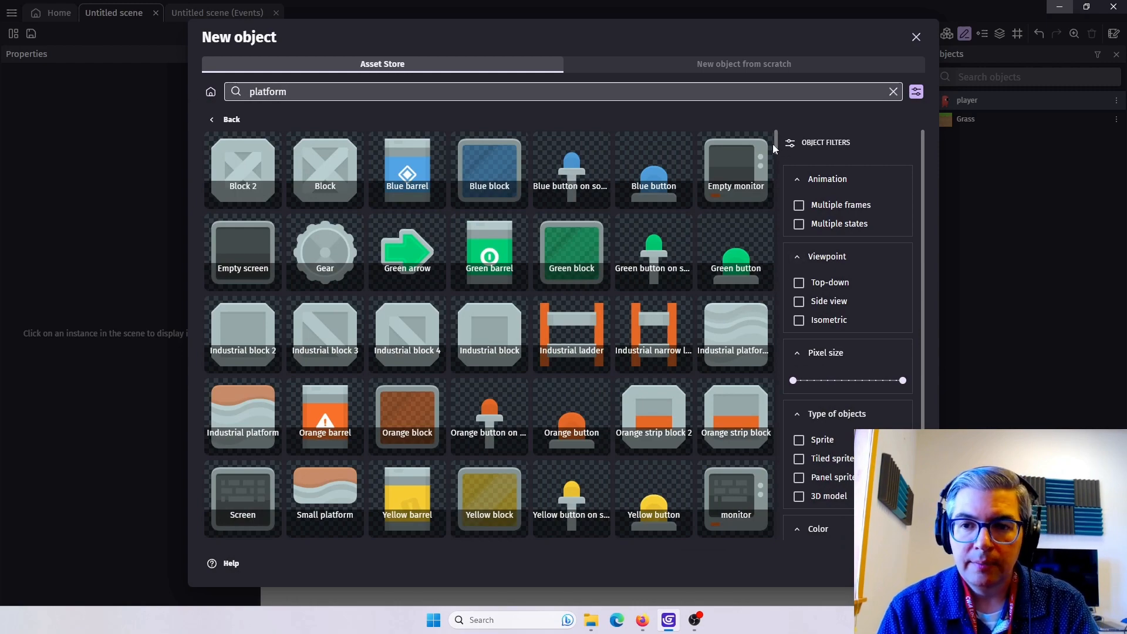
{"action": "left_click_drag", "start_coordinate": [775, 149], "coordinate": [739, 399]}
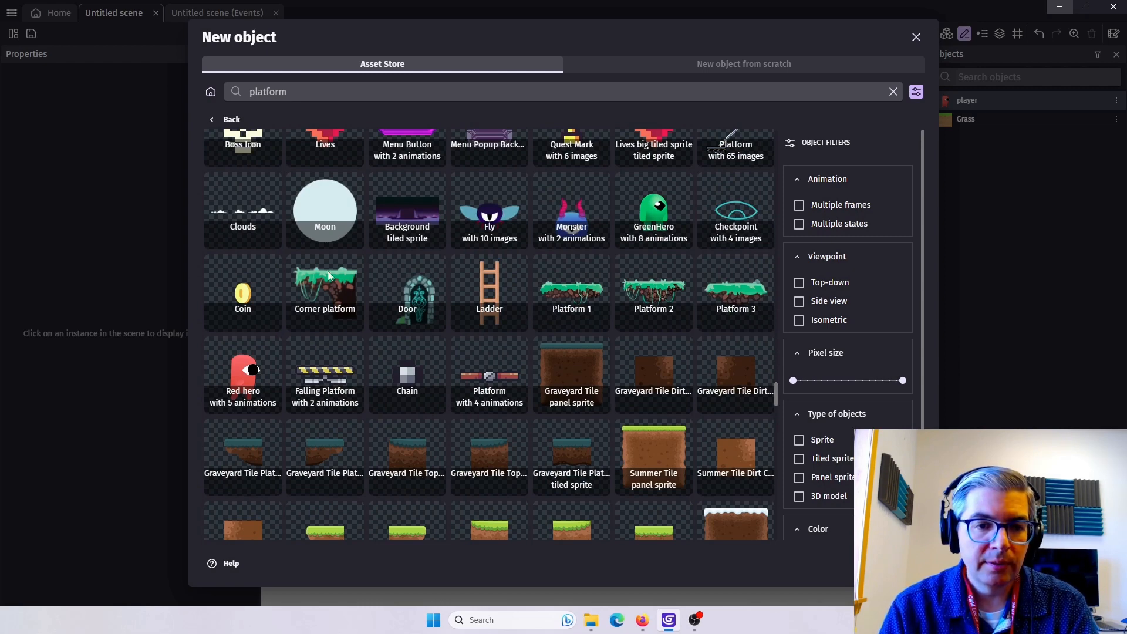
{"action": "left_click", "coordinate": [584, 300]}
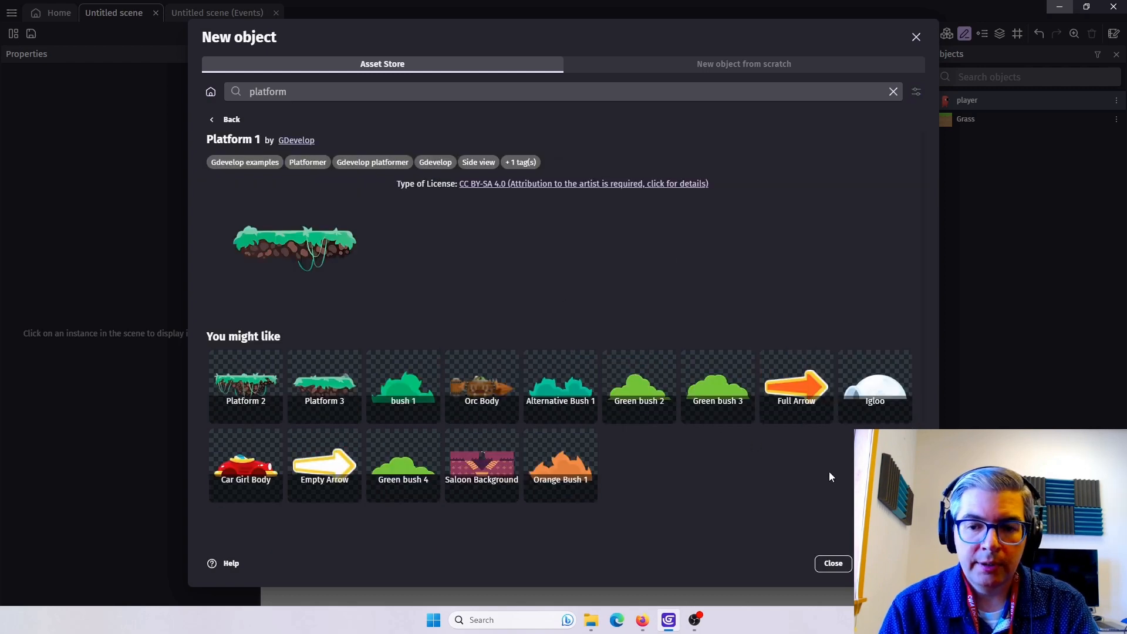
{"action": "left_click", "coordinate": [891, 564]}
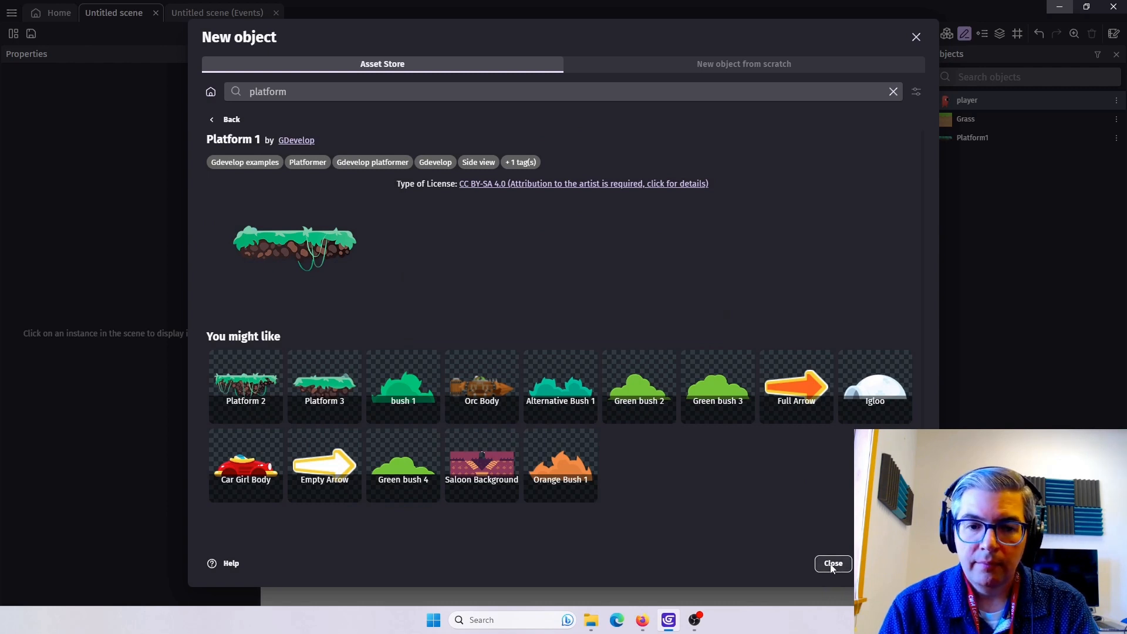
Search the asset store for "wood", add the Long side rectangle wood object to the scene's objects, and close the store.
{"action": "left_click", "coordinate": [231, 93]}
{"action": "type", "text": "wood"}
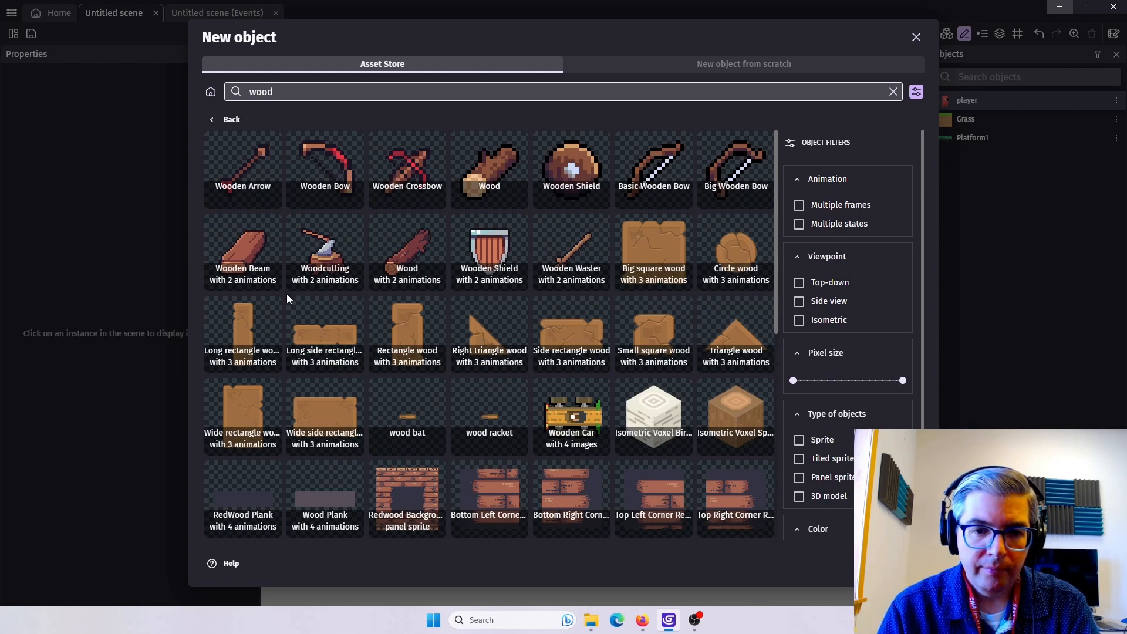
{"action": "scroll", "coordinate": [347, 326], "scroll_direction": "down", "scroll_amount": 1}
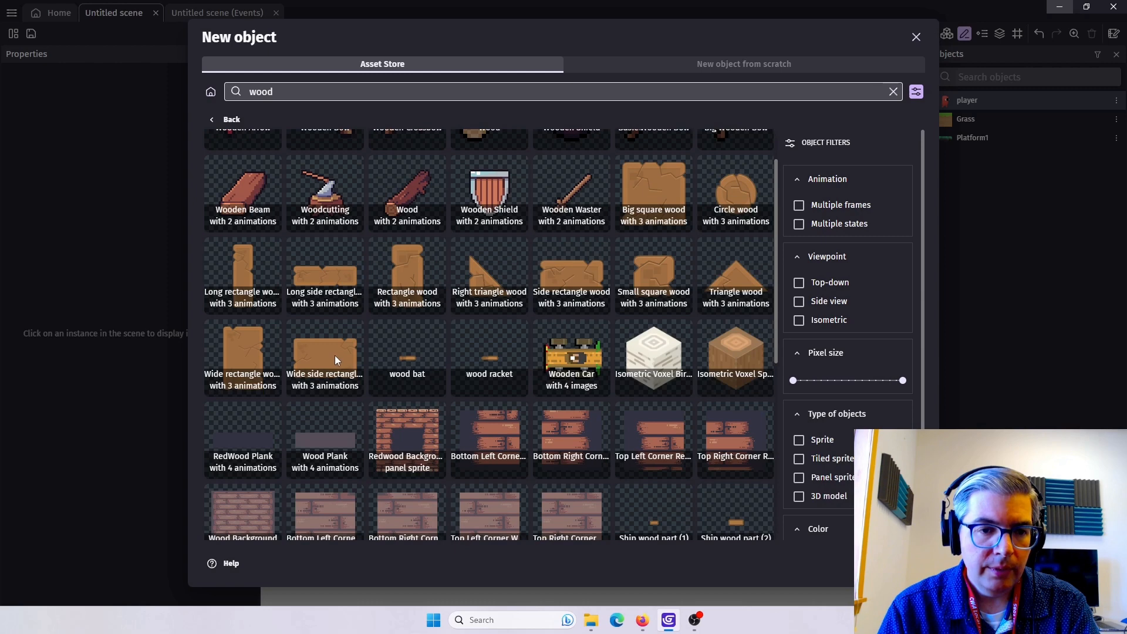
{"action": "left_click", "coordinate": [325, 271]}
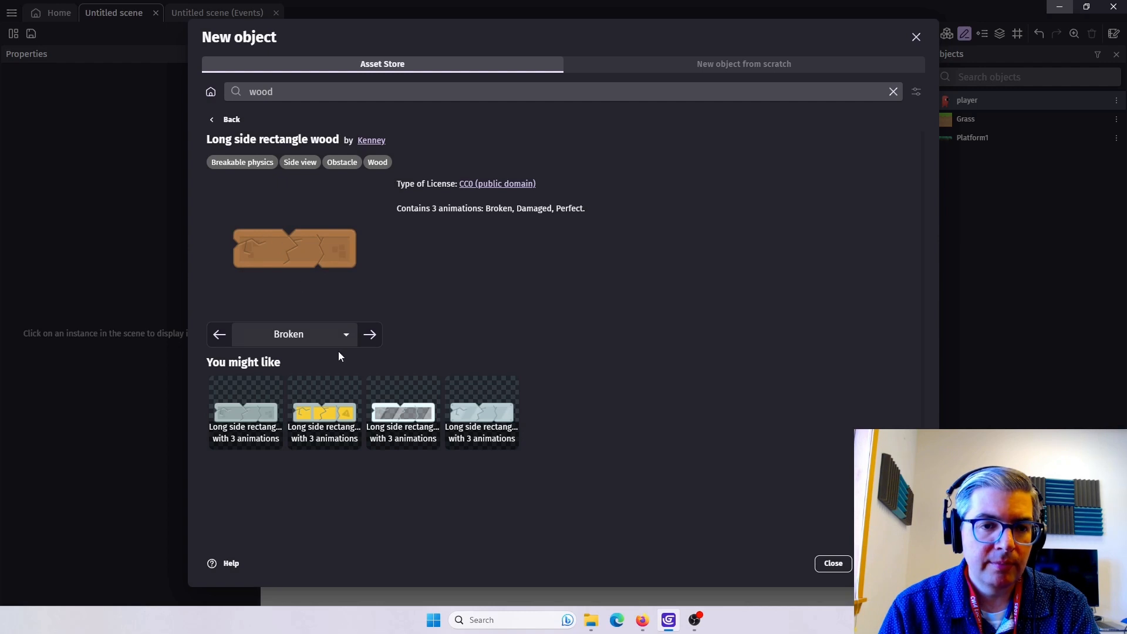
{"action": "left_click", "coordinate": [372, 339]}
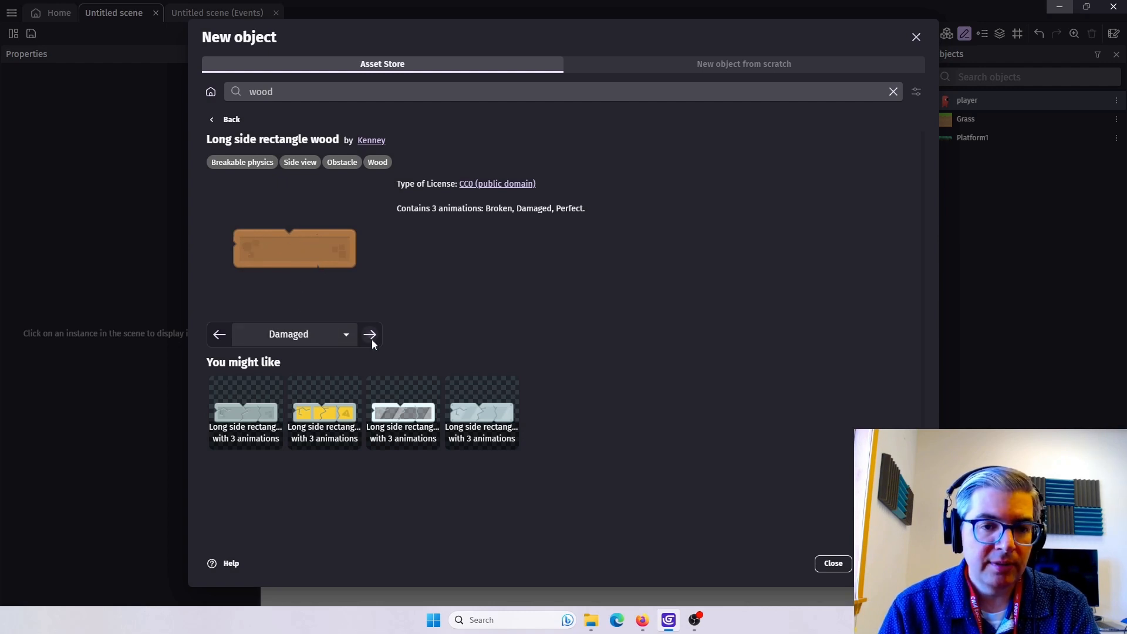
{"action": "left_click", "coordinate": [371, 339]}
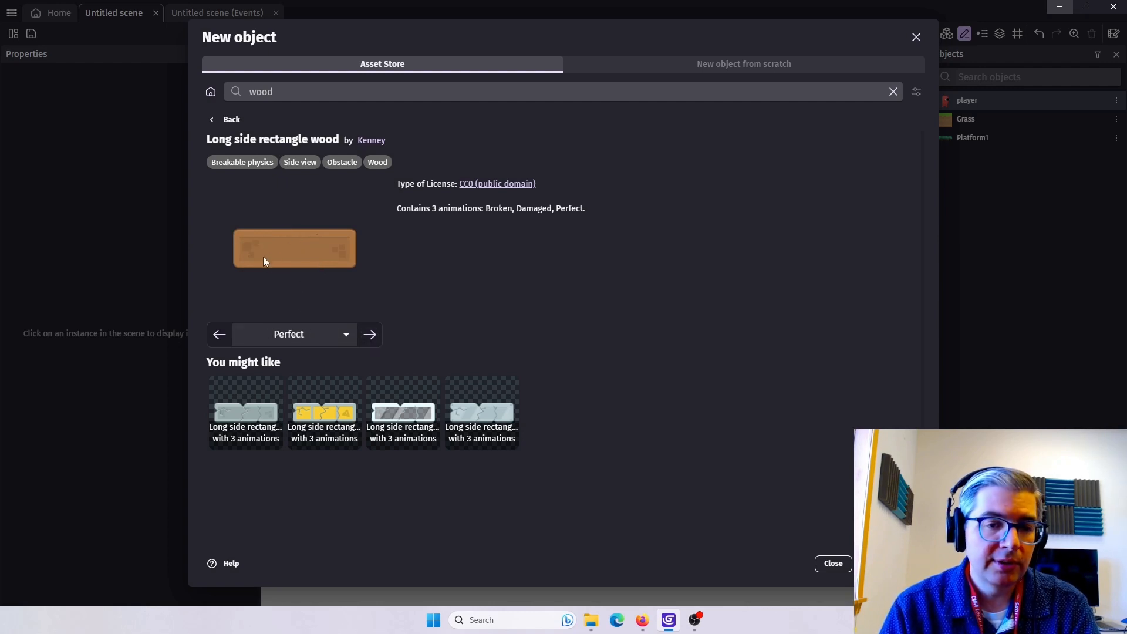
{"action": "left_click", "coordinate": [890, 564]}
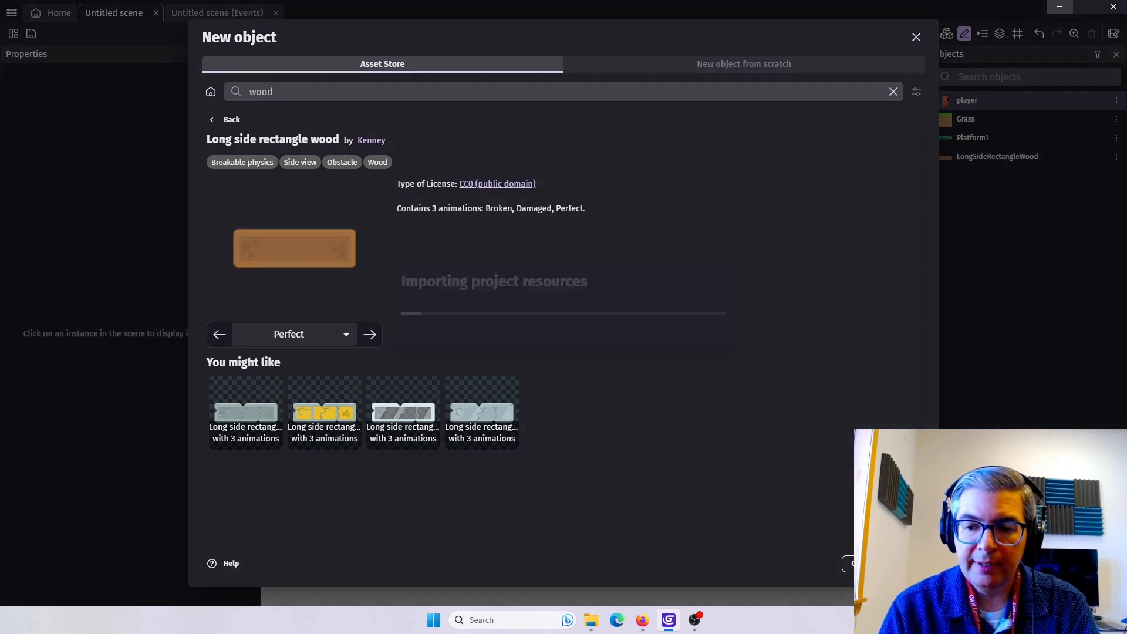
{"action": "left_click", "coordinate": [846, 565]}
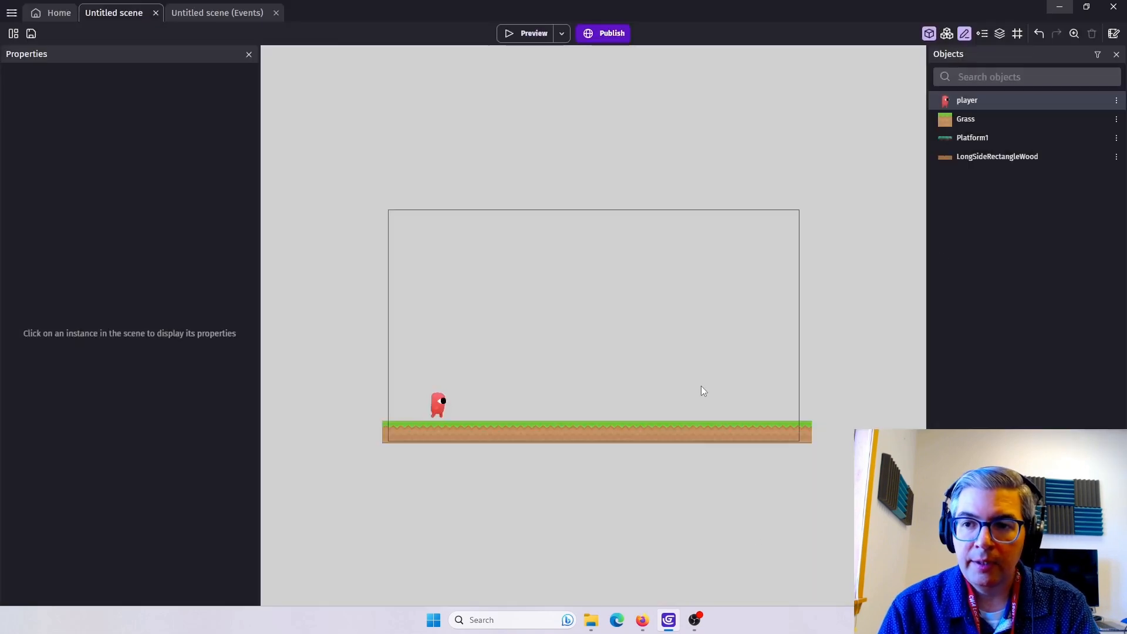
Add the Platform behavior to the Platform1 object, disable ledge grabbing, and apply the changes.
{"action": "double_click", "coordinate": [973, 138]}
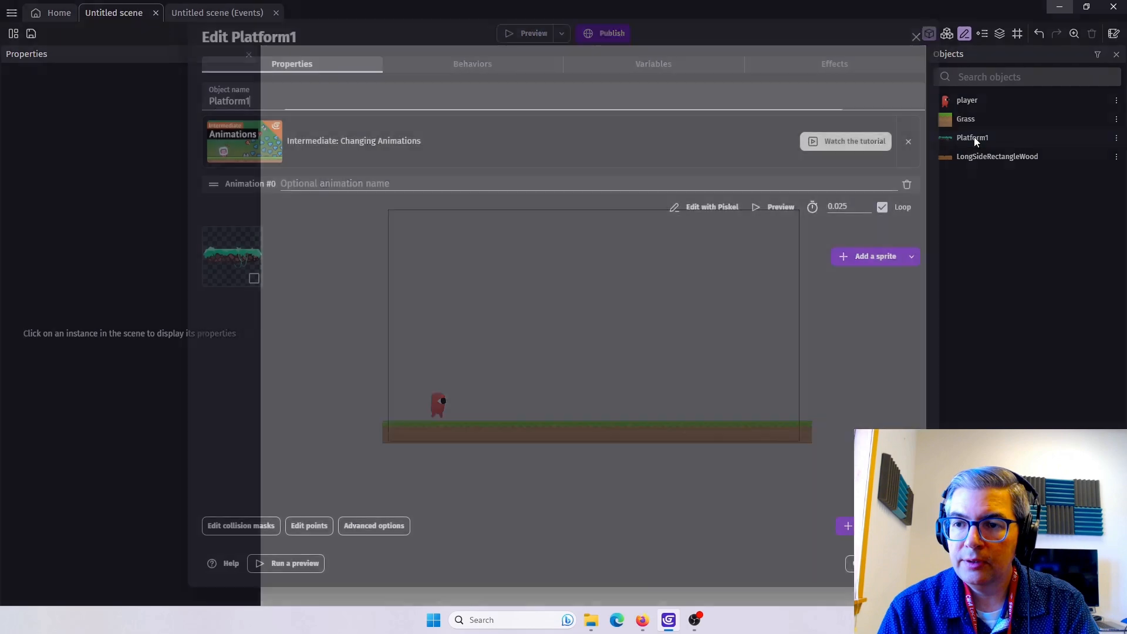
{"action": "left_click", "coordinate": [469, 64]}
{"action": "left_click", "coordinate": [579, 319]}
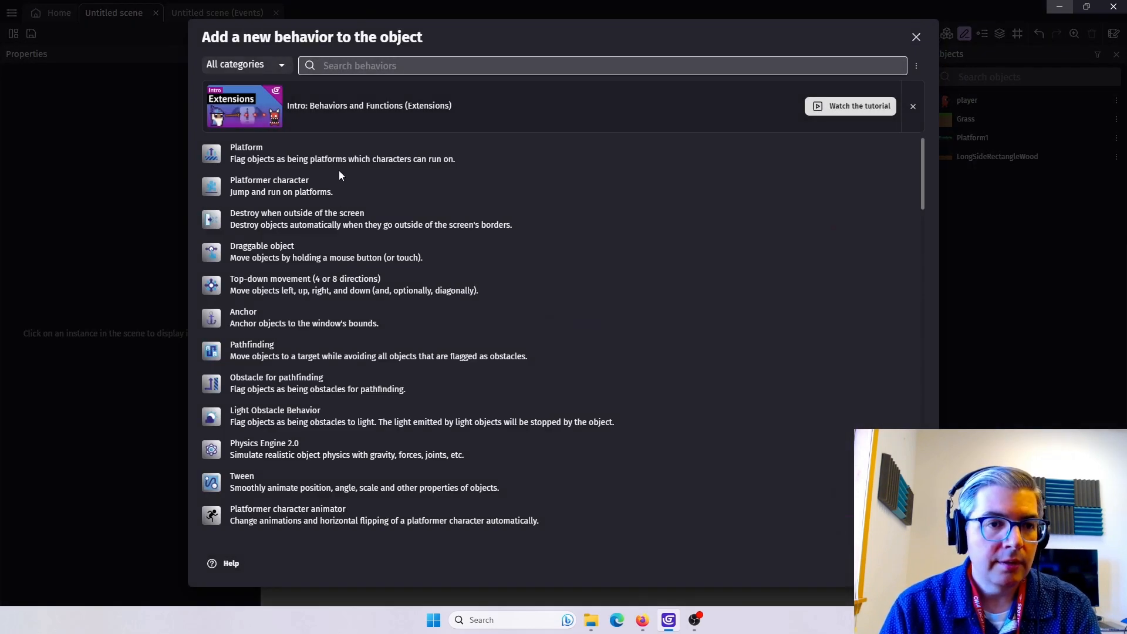
{"action": "left_click", "coordinate": [272, 159]}
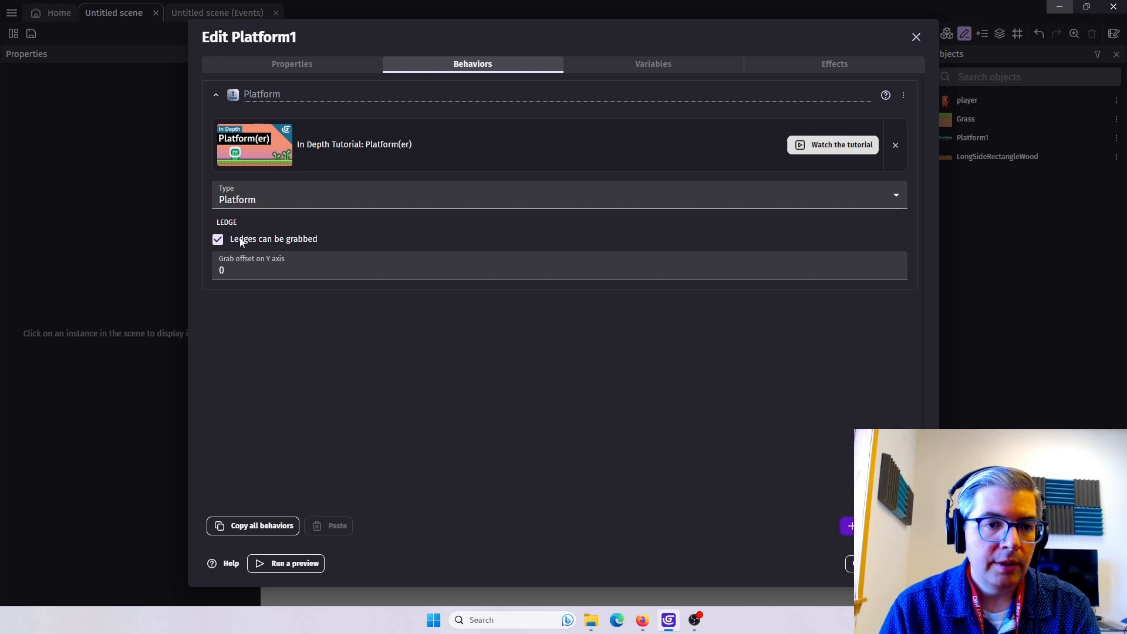
{"action": "left_click", "coordinate": [217, 241]}
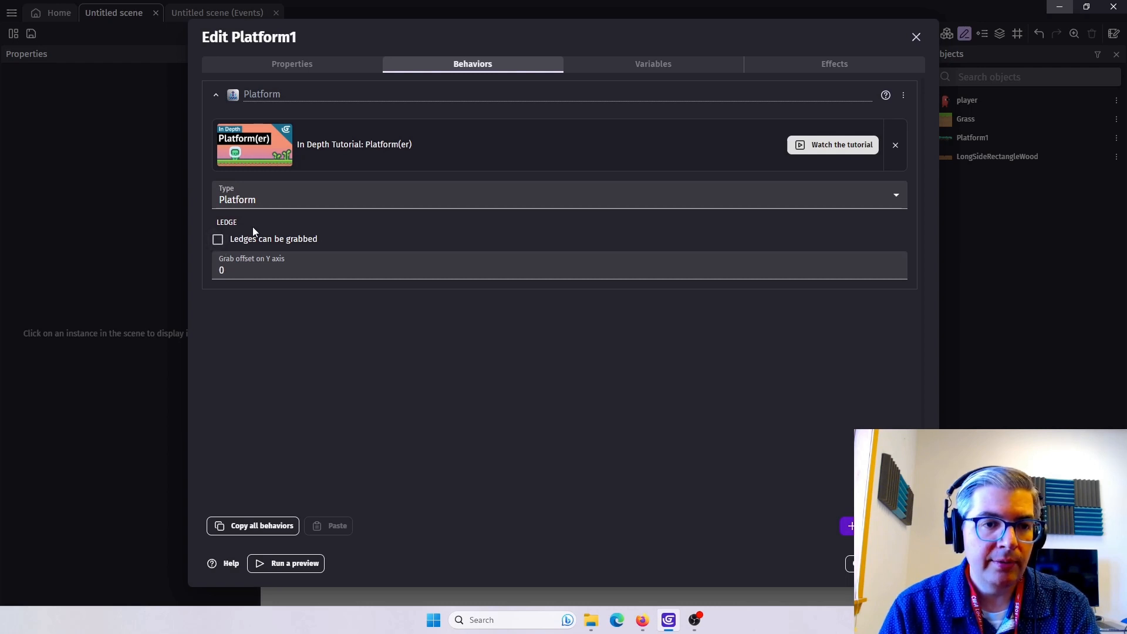
{"action": "left_click", "coordinate": [901, 563]}
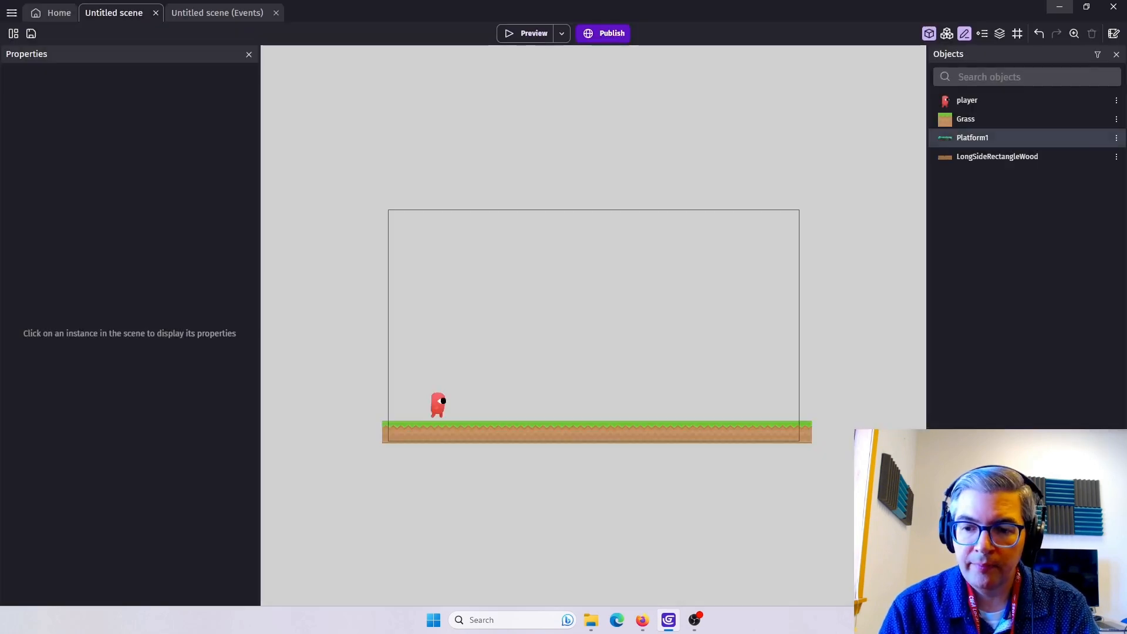
Rename the LongSideRectangleWood object as wood.
{"action": "right_click", "coordinate": [990, 161]}
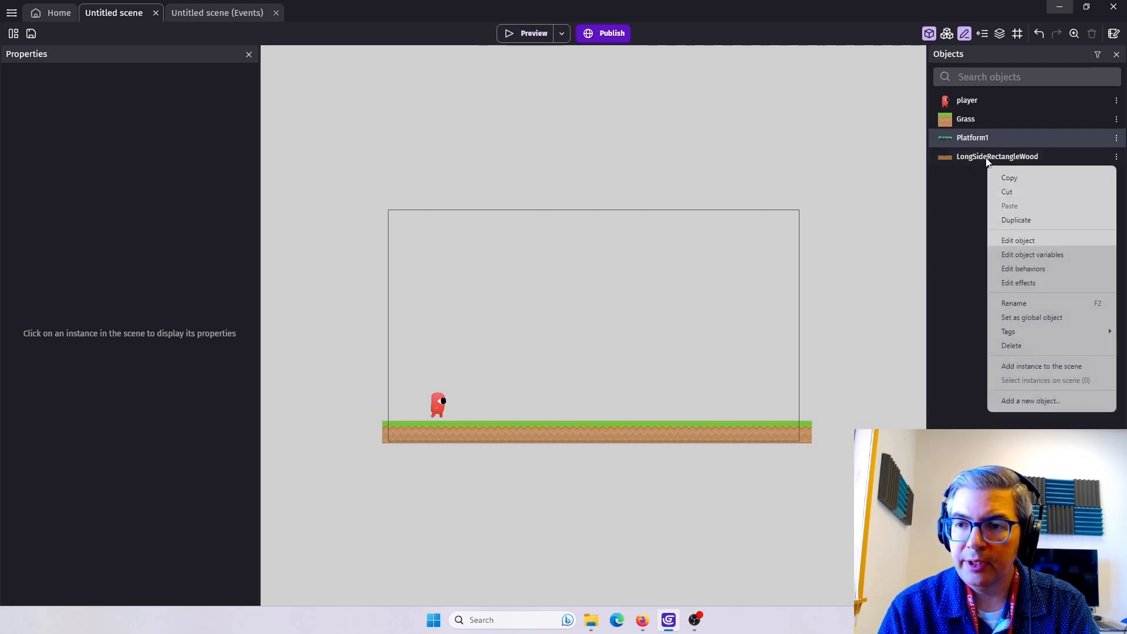
{"action": "left_click", "coordinate": [1013, 303]}
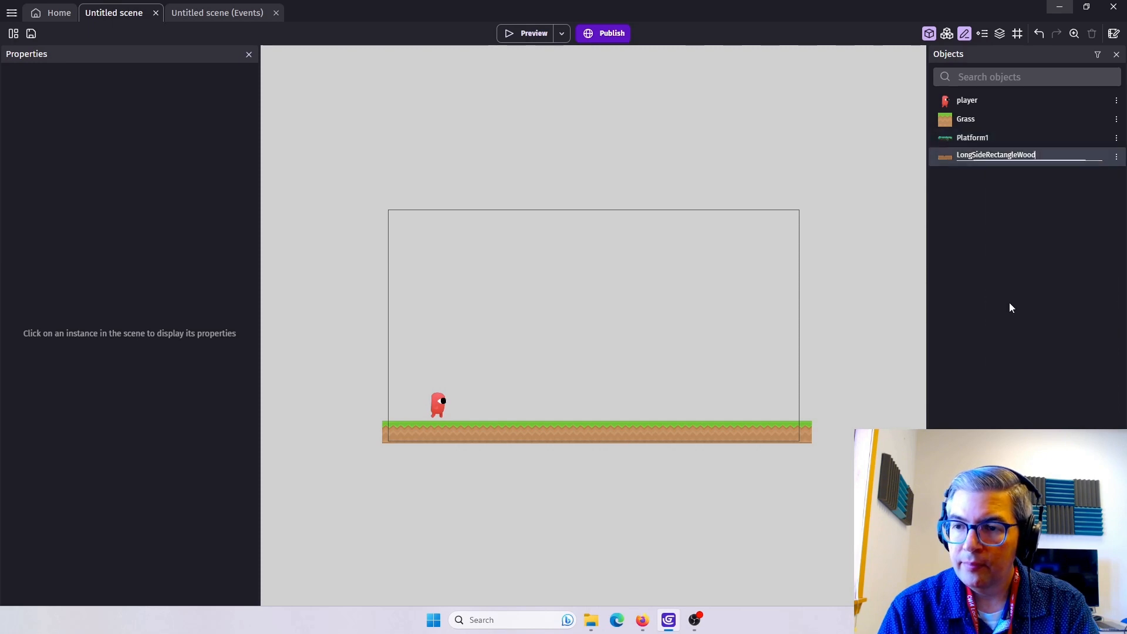
{"action": "left_click_drag", "start_coordinate": [1042, 158], "coordinate": [948, 160]}
{"action": "type", "text": "wood"}
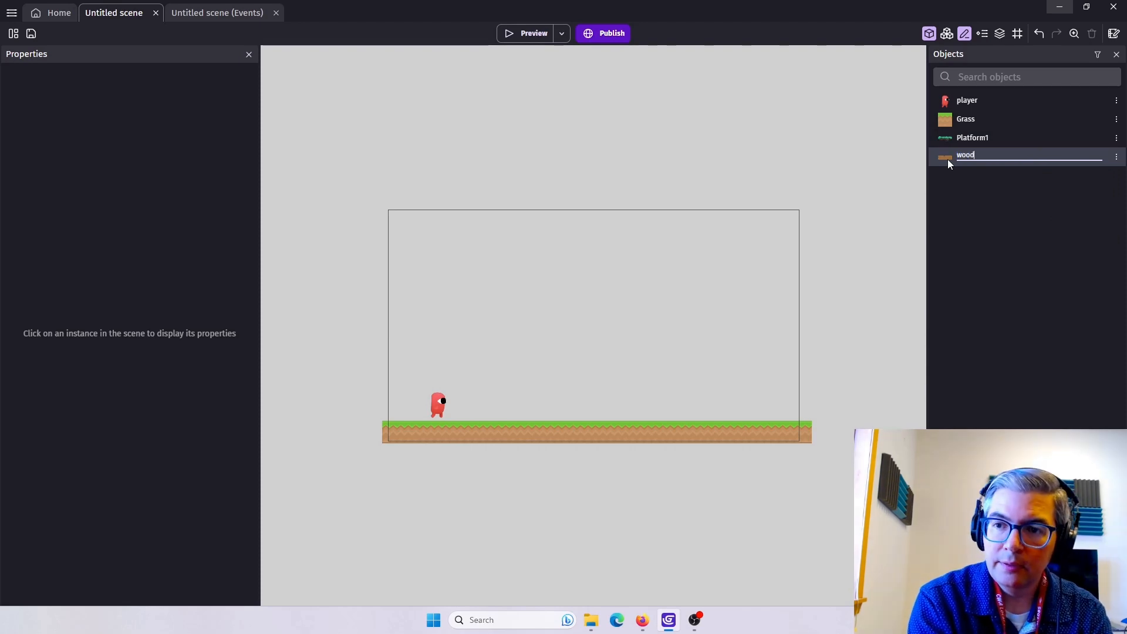
{"action": "key", "text": "Return"}
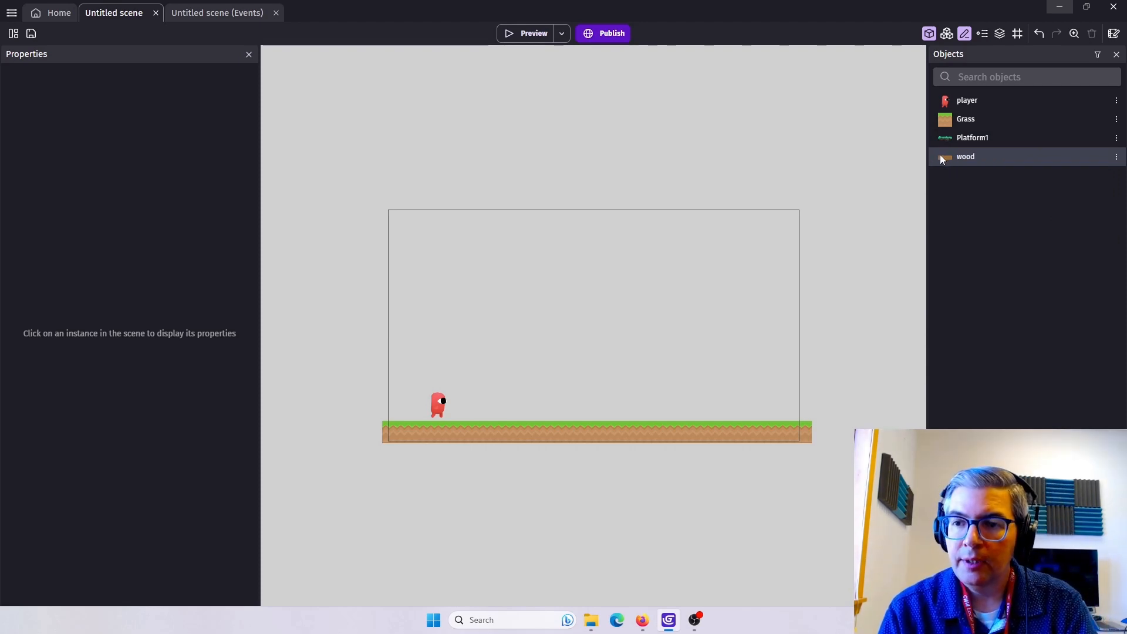
Add the Platform behavior to the wood object, set its type to Jumpthru platform, and disable ledge grabbing.
{"action": "double_click", "coordinate": [941, 157]}
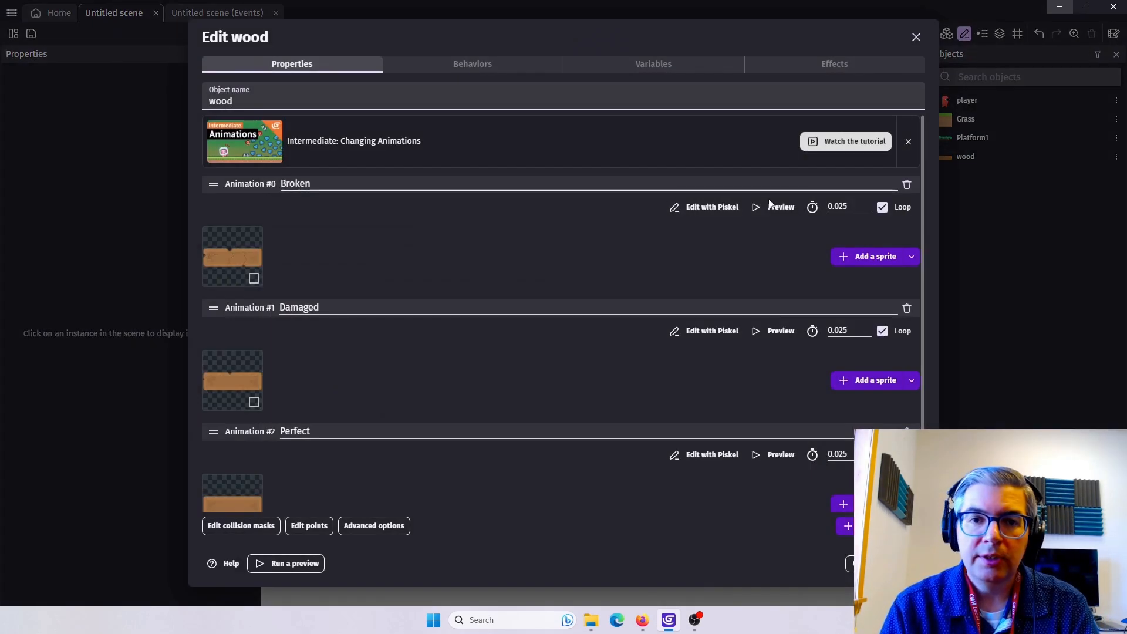
{"action": "left_click", "coordinate": [473, 65]}
{"action": "left_click", "coordinate": [552, 321]}
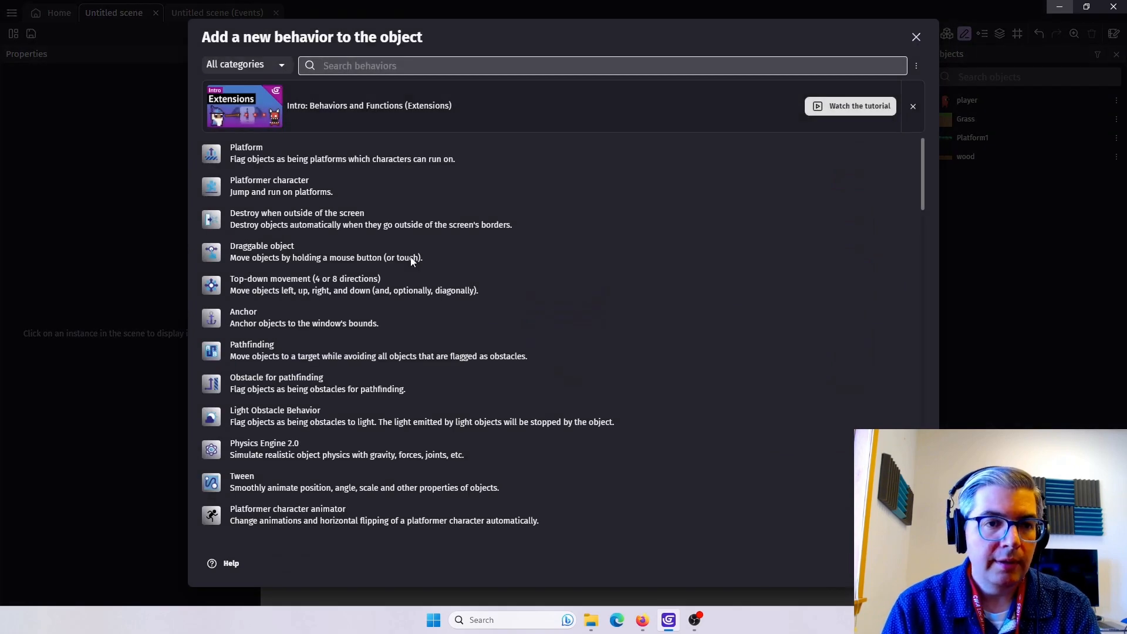
{"action": "left_click", "coordinate": [272, 155]}
{"action": "left_click", "coordinate": [251, 201]}
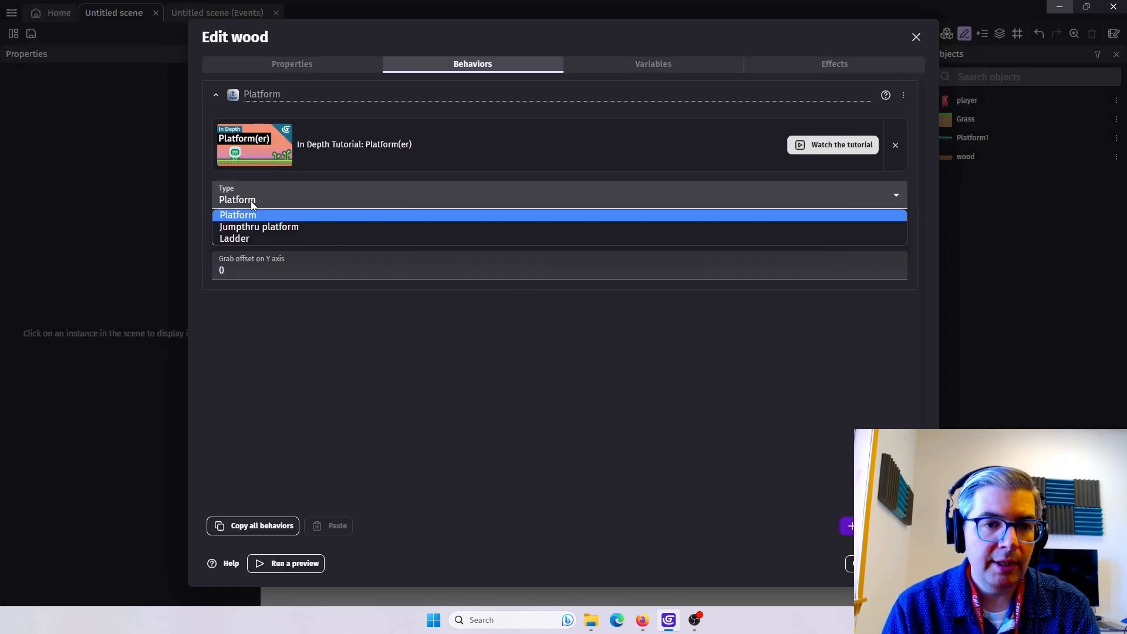
{"action": "left_click", "coordinate": [252, 227]}
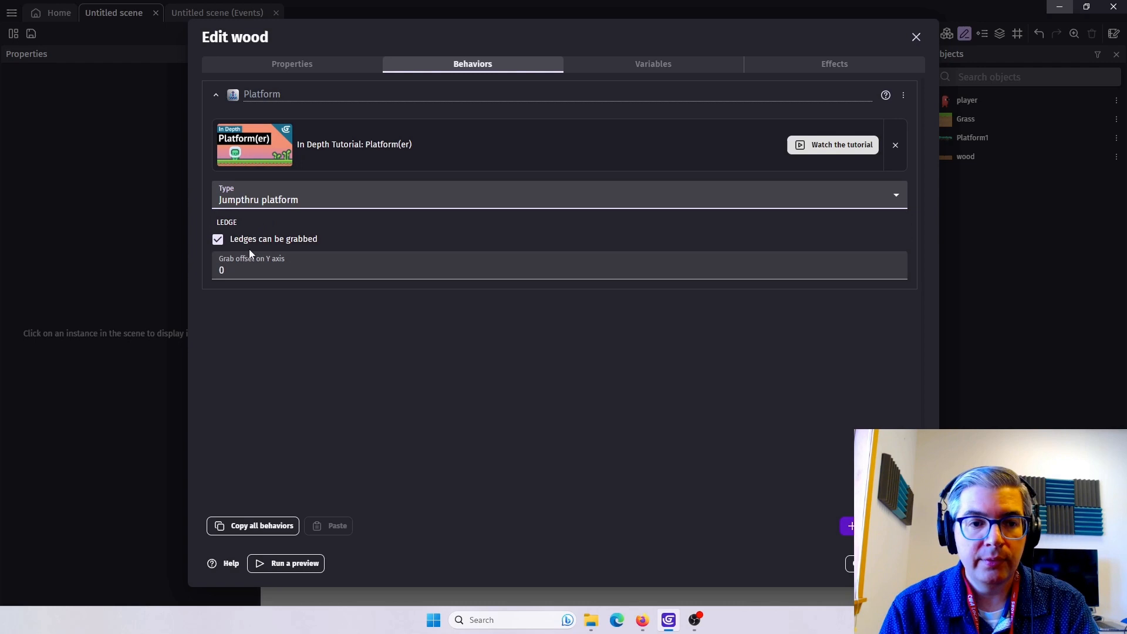
{"action": "left_click", "coordinate": [218, 239]}
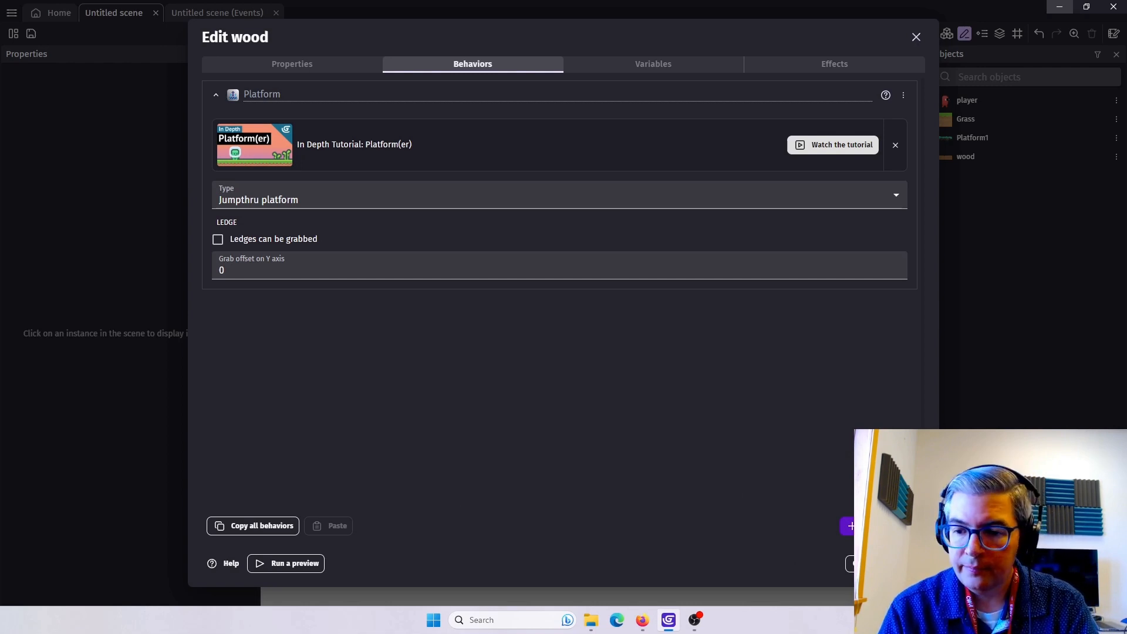
Remove the Broken and Damaged animations from the wood object, keeping only Perfect, and apply the changes.
{"action": "left_click", "coordinate": [288, 65]}
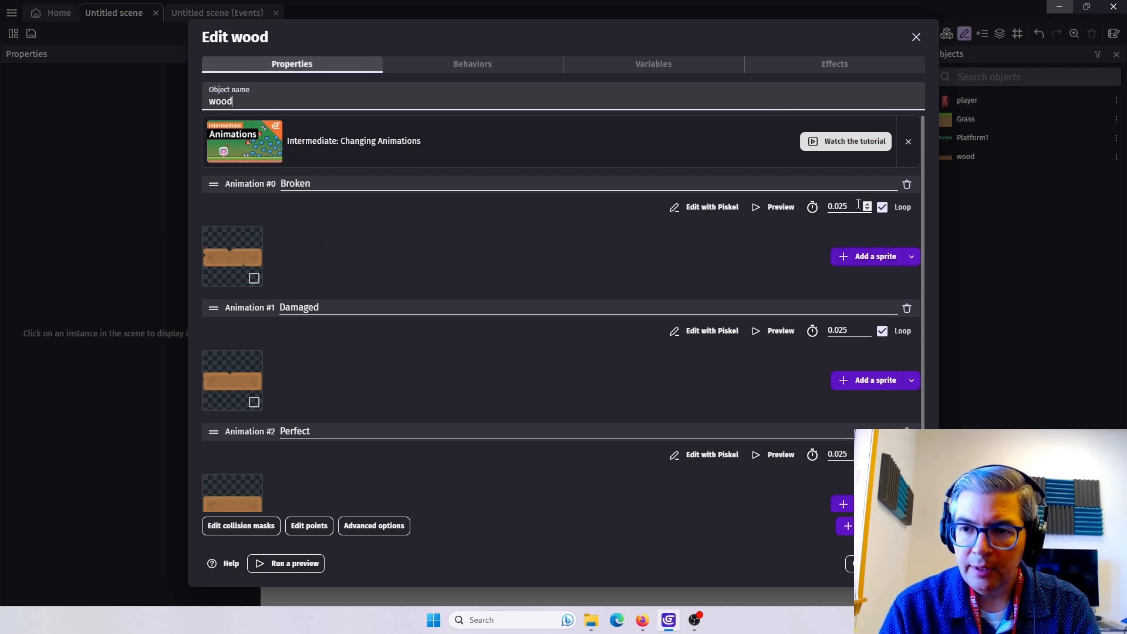
{"action": "left_click", "coordinate": [907, 185]}
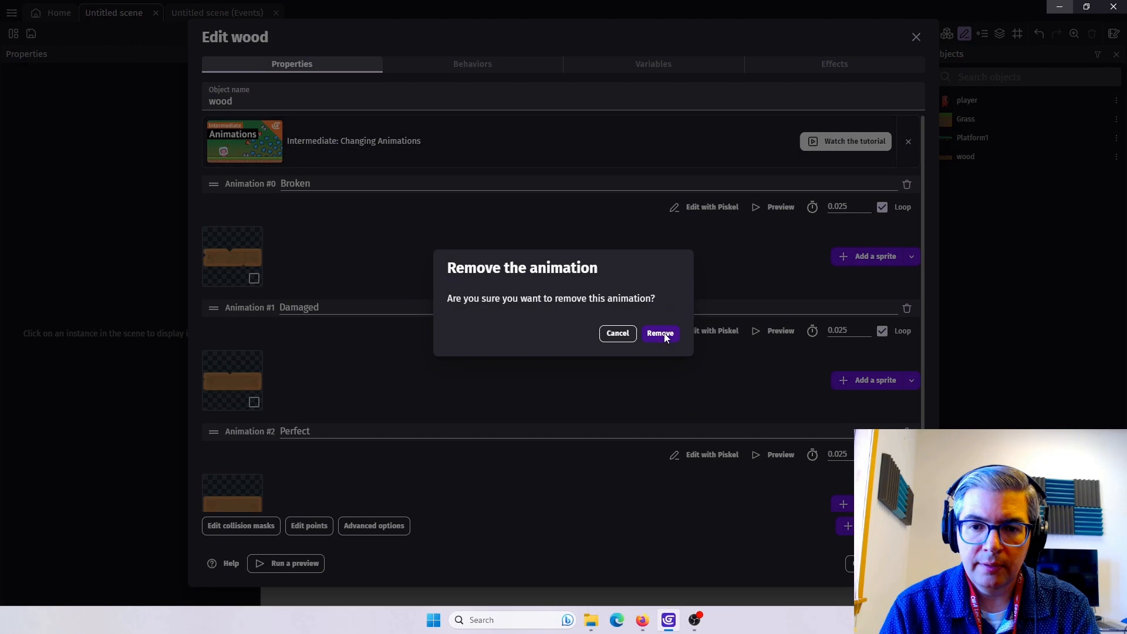
{"action": "left_click", "coordinate": [661, 332]}
{"action": "left_click", "coordinate": [907, 185]}
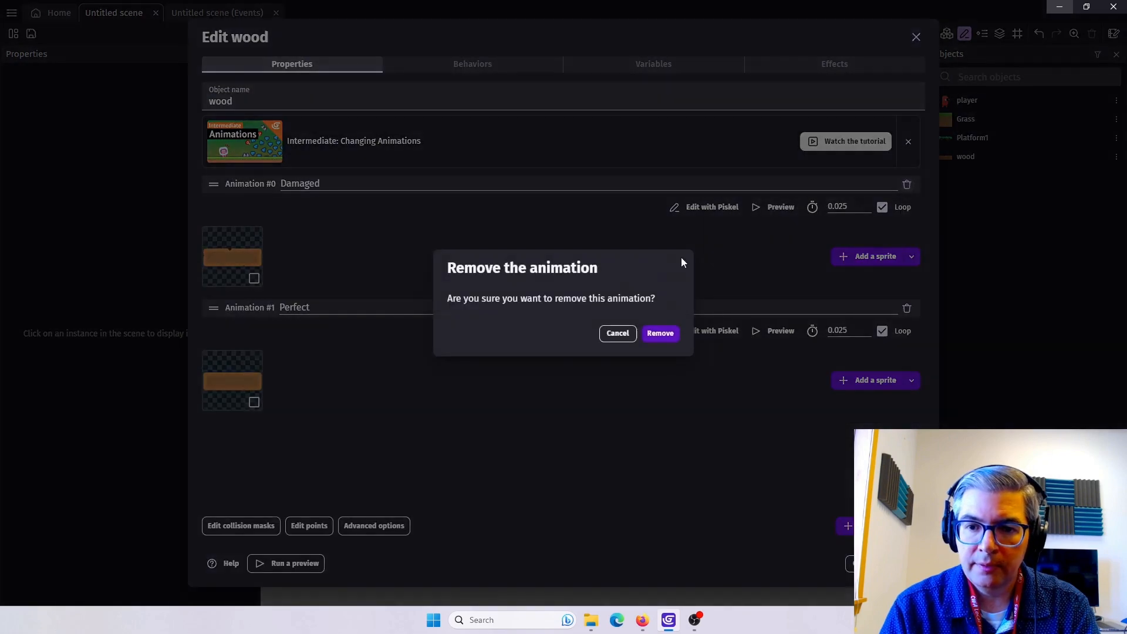
{"action": "left_click", "coordinate": [659, 334]}
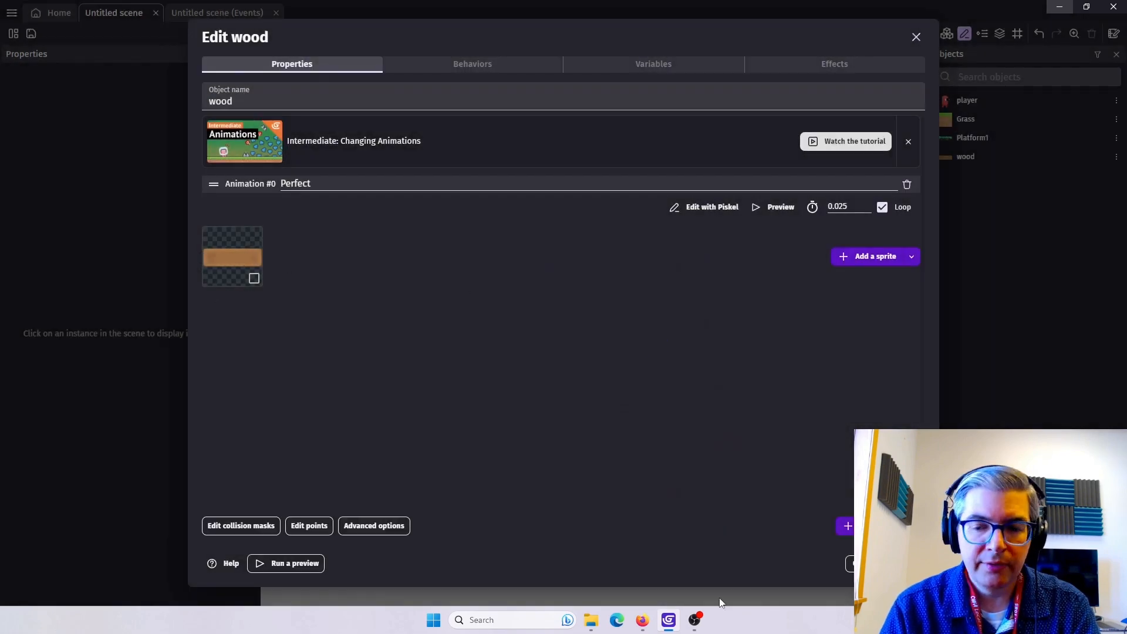
{"action": "left_click", "coordinate": [906, 564]}
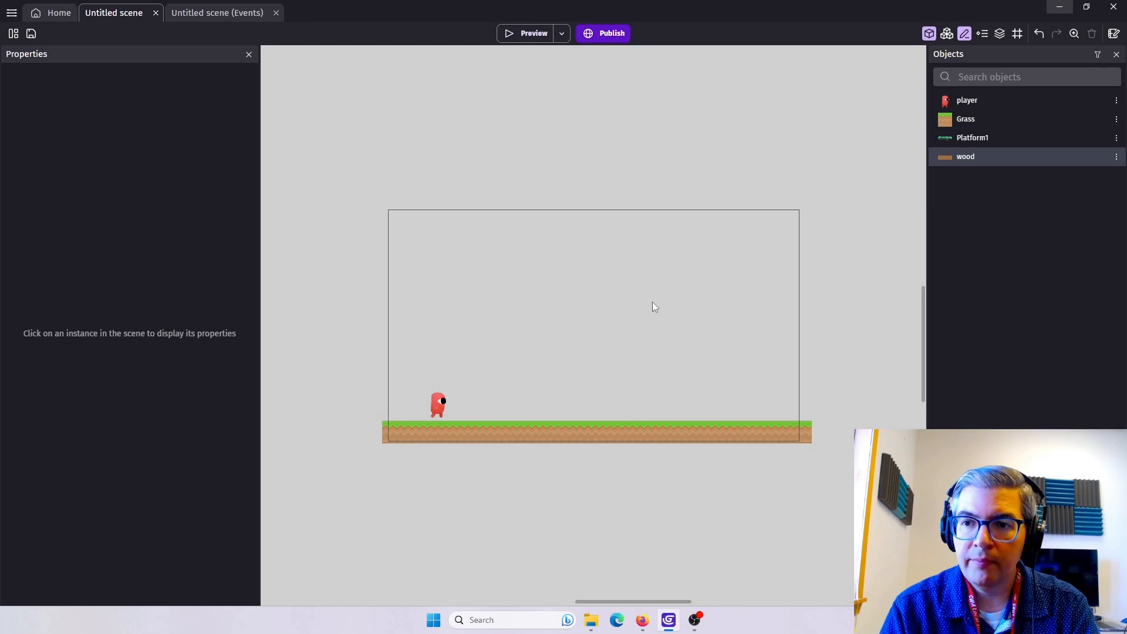
Place a wood instance above the ground beside the player and a Platform1 instance slightly higher, farther from the player.
{"action": "left_click_drag", "start_coordinate": [951, 156], "coordinate": [492, 366]}
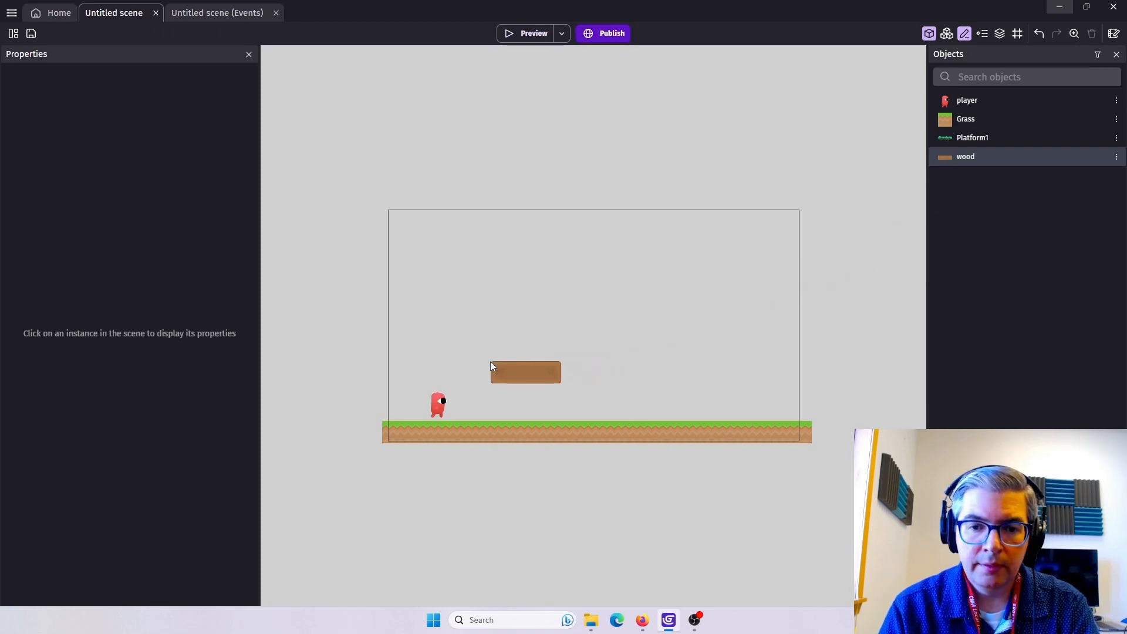
{"action": "left_click_drag", "start_coordinate": [968, 137], "coordinate": [597, 349]}
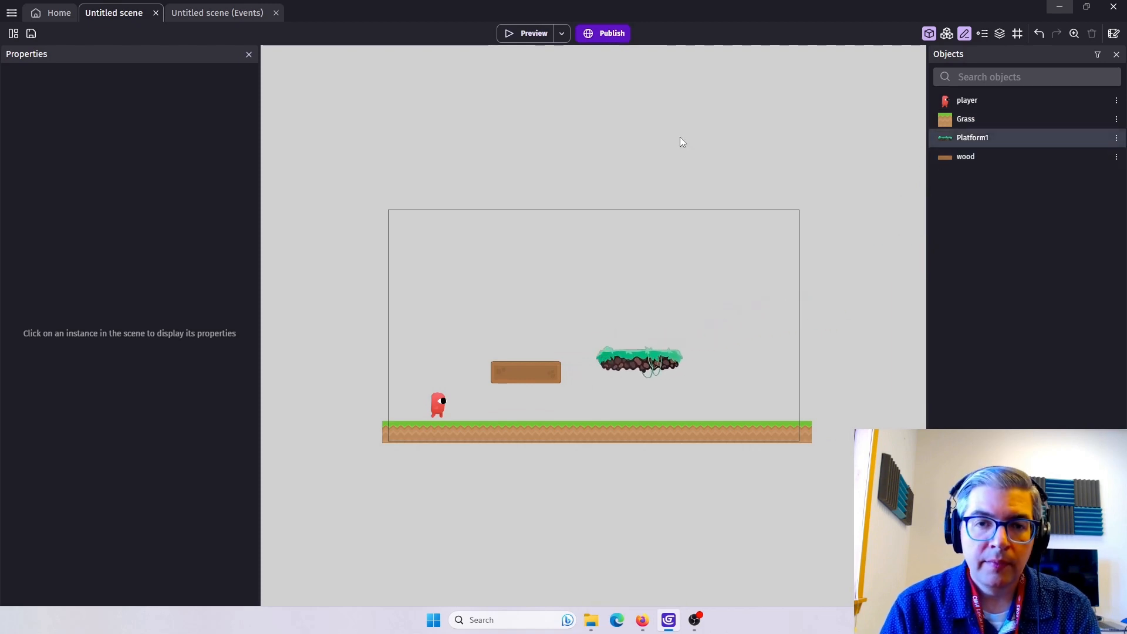
Preview the game and test Platform1's collision by jumping repeatedly beneath it.
{"action": "left_click", "coordinate": [523, 33]}
{"action": "key", "text": "Right"}
{"action": "key", "text": "space"}
{"action": "key", "text": "space"}
{"action": "key", "text": "space"}
{"action": "key", "text": "space"}
{"action": "key", "text": "space"}
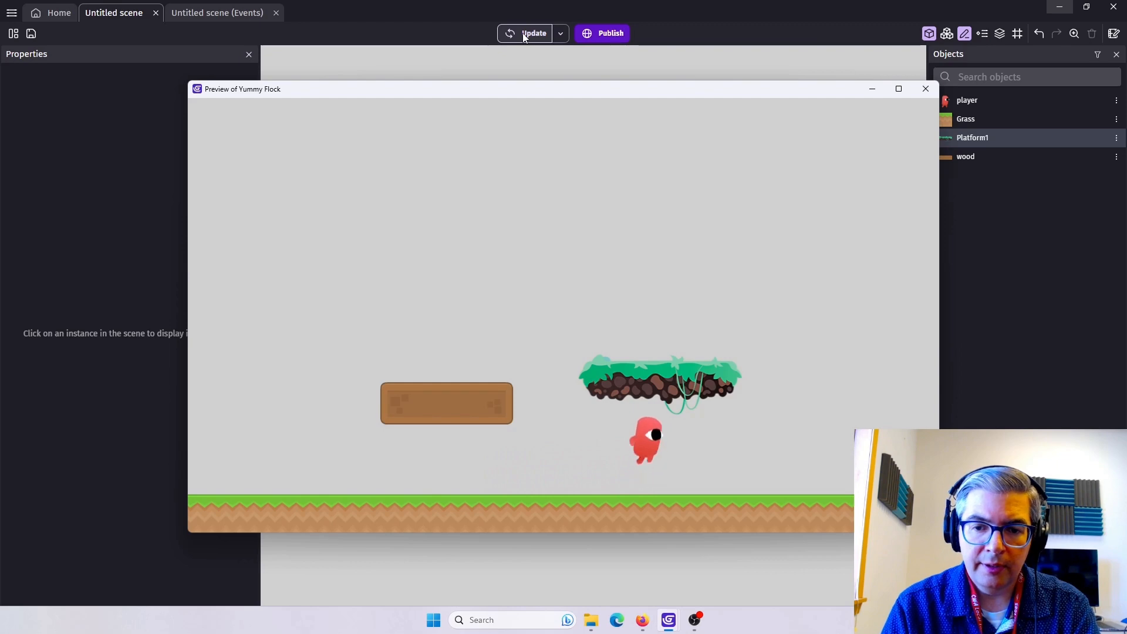
{"action": "key", "text": "space"}
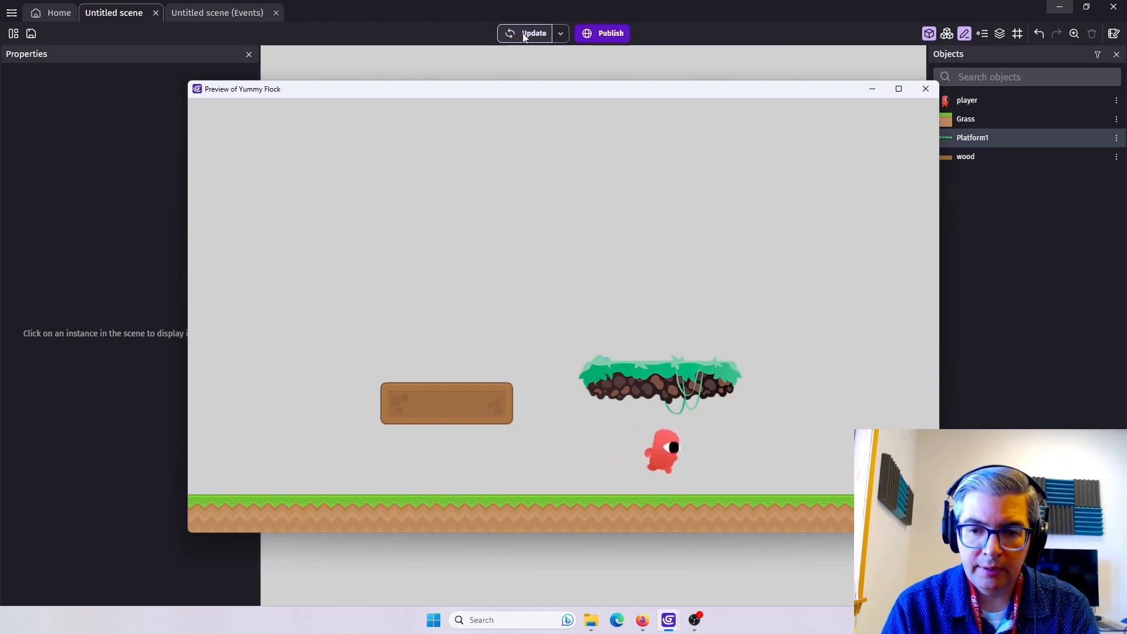
{"action": "key", "text": "Left"}
{"action": "key", "text": "space"}
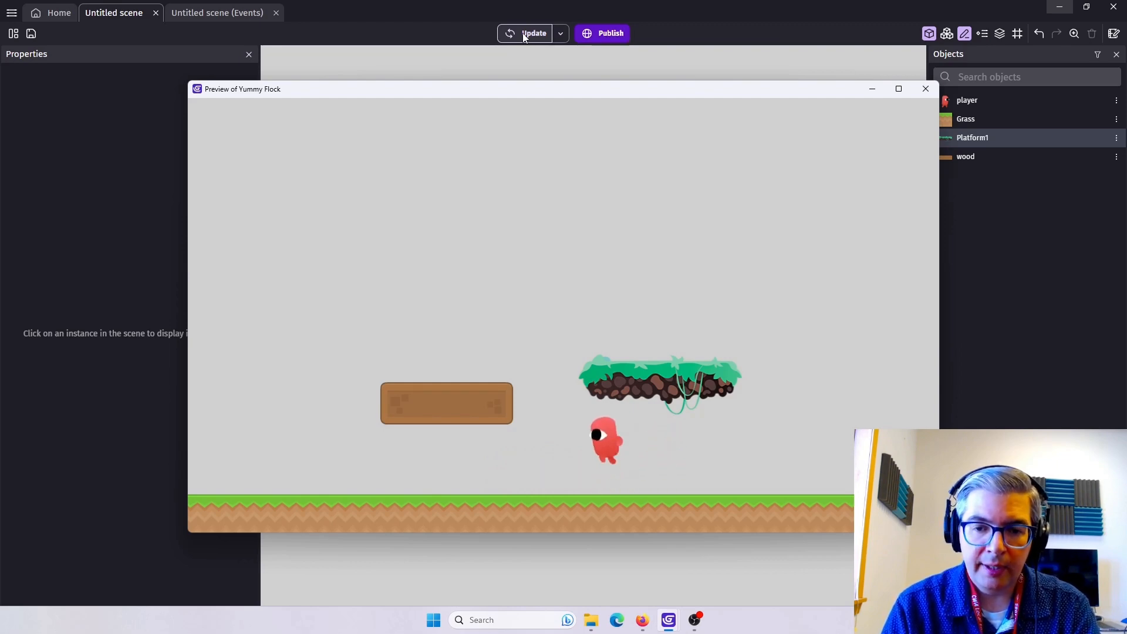
{"action": "key", "text": "space"}
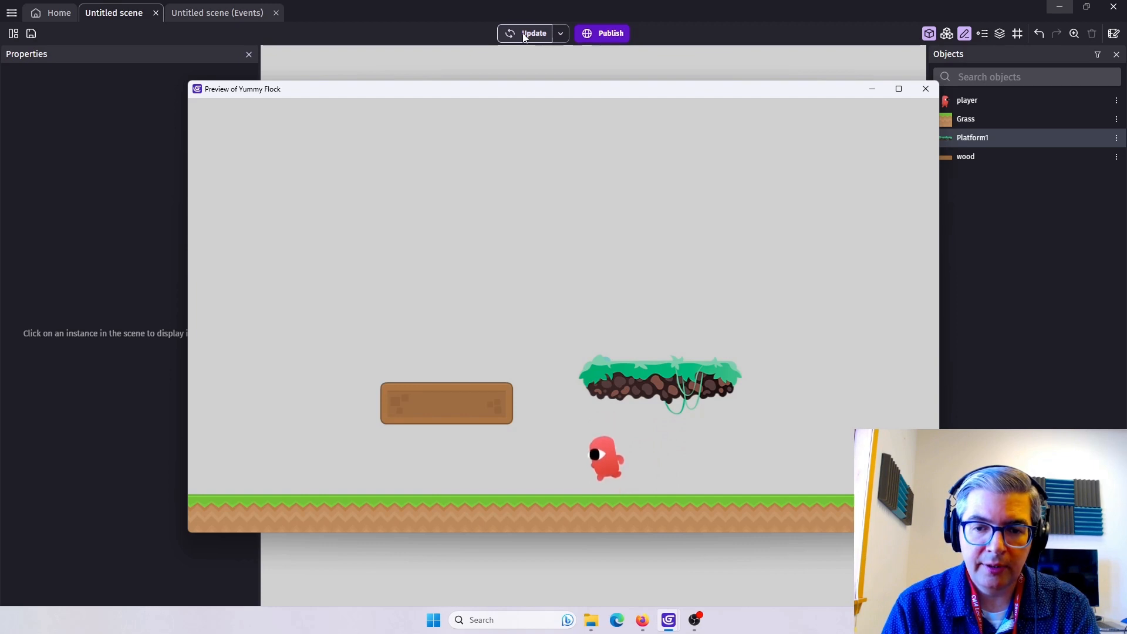
Test the jumpthru wood platform in the preview by jumping up through it from below and jumping on top of it.
{"action": "key", "text": "Left"}
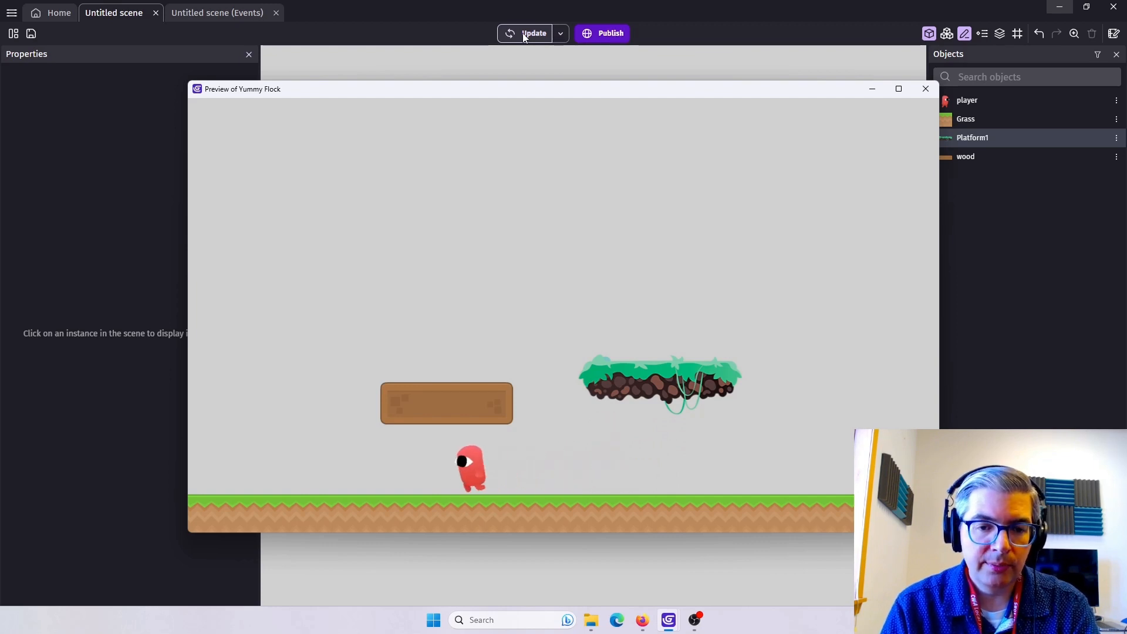
{"action": "key", "text": "space"}
{"action": "key", "text": "space"}
{"action": "key", "text": "Left"}
{"action": "key", "text": "Right"}
{"action": "key", "text": "space"}
{"action": "key", "text": "Left"}
{"action": "key", "text": "Right"}
{"action": "key", "text": "space"}
{"action": "key", "text": "space"}
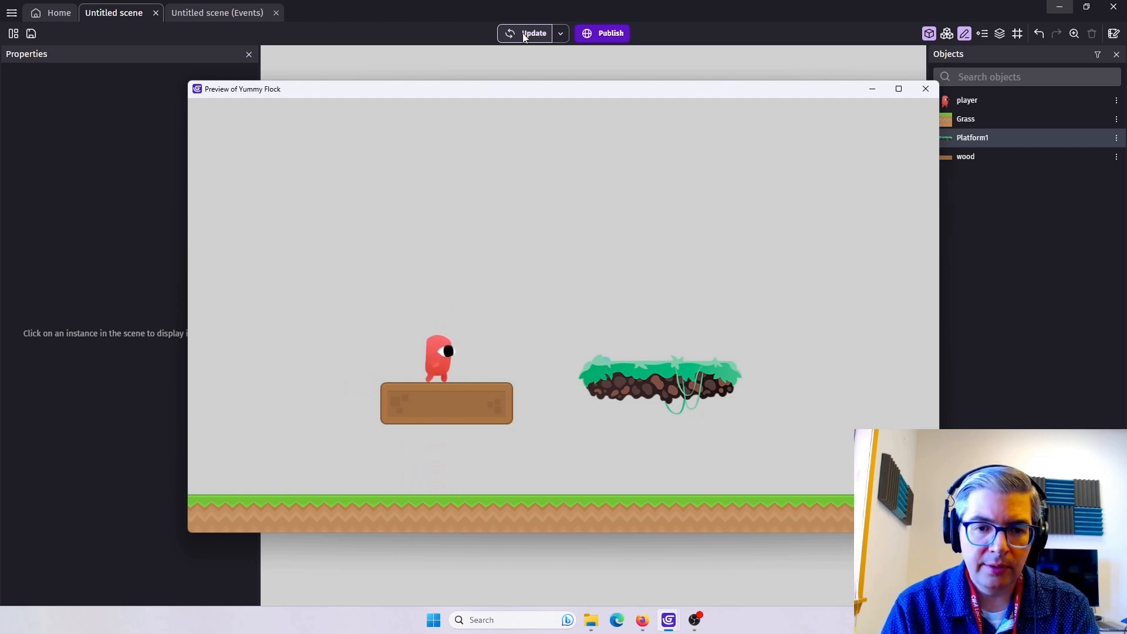
{"action": "key", "text": "space"}
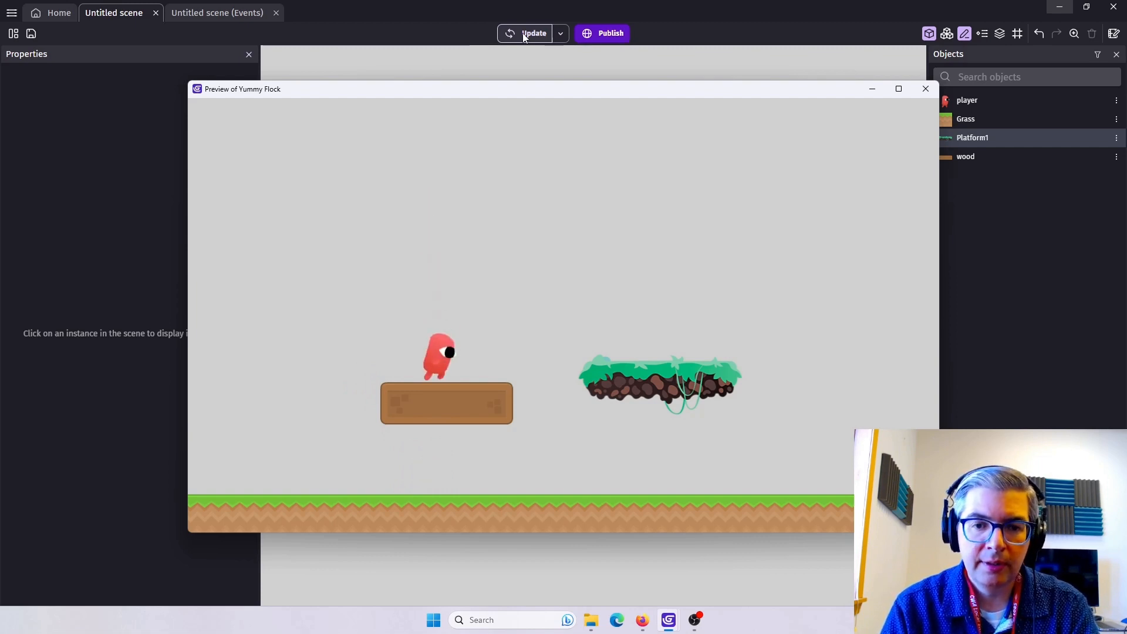
Test Platform1's edges in the preview by jumping onto it from the wood platform and walking off its side, then close the preview.
{"action": "key", "text": "Right"}
{"action": "key", "text": "space"}
{"action": "key", "text": "space"}
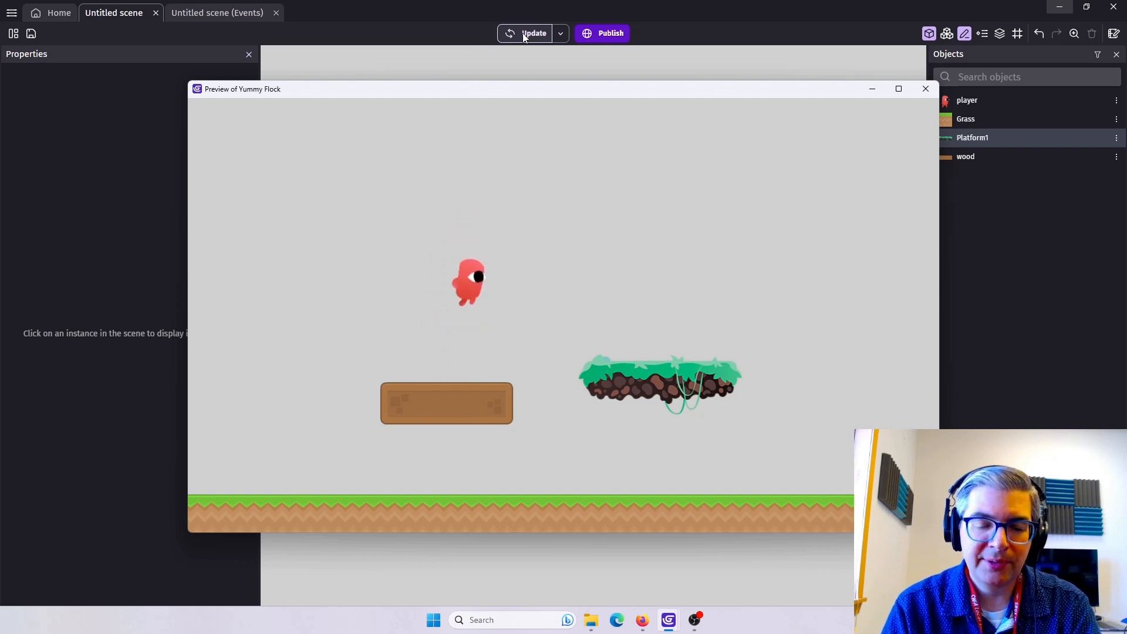
{"action": "key", "text": "Right"}
{"action": "key", "text": "space"}
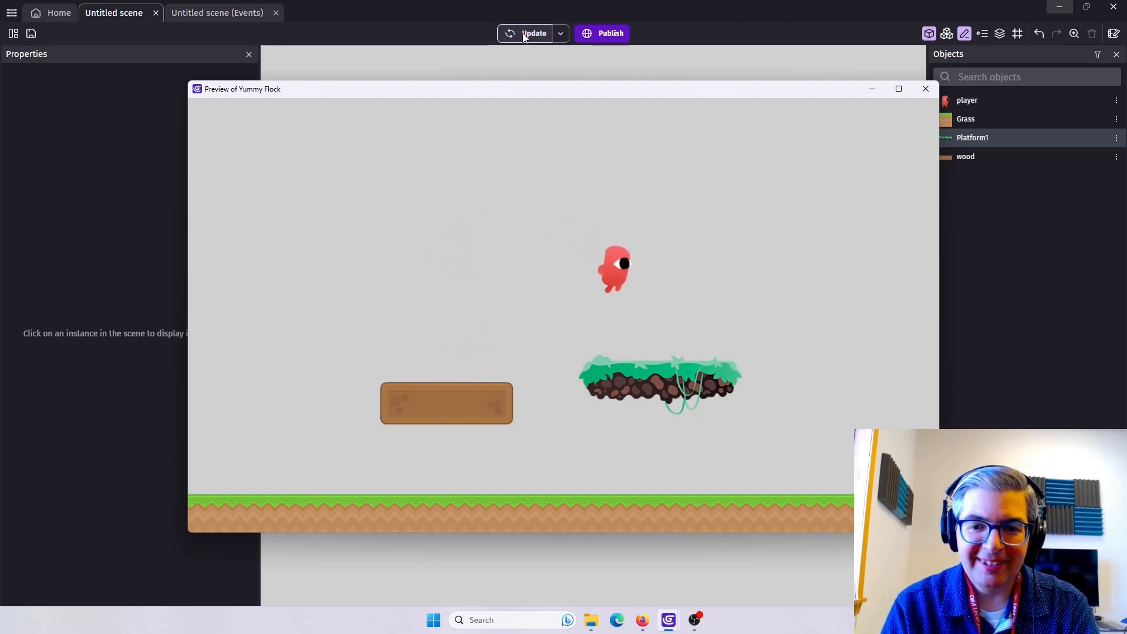
{"action": "key", "text": "Left"}
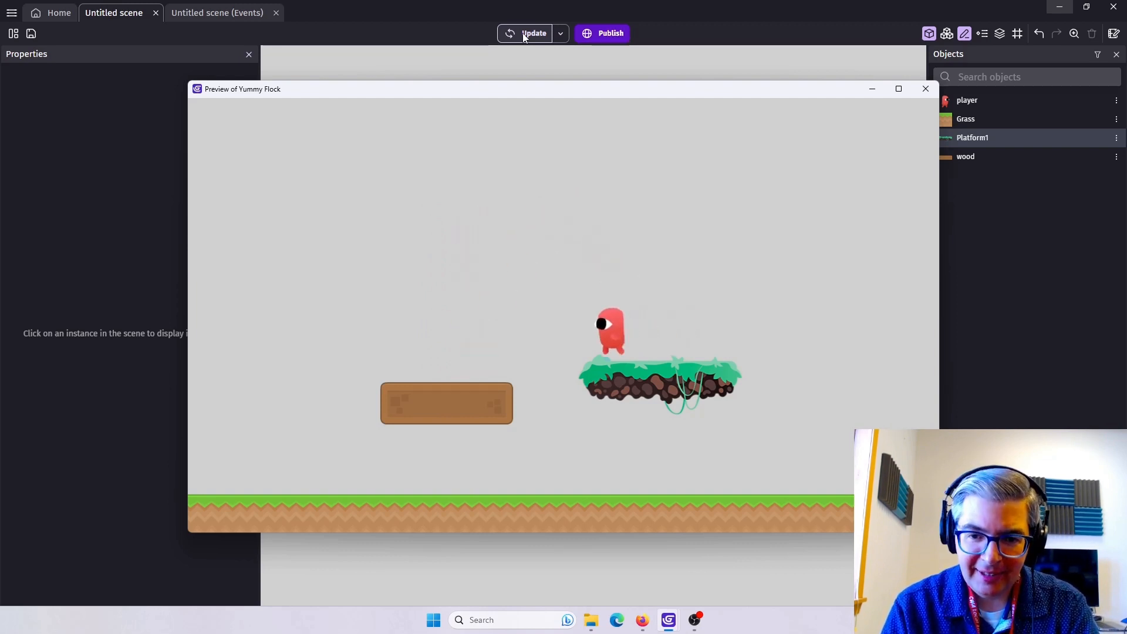
{"action": "key", "text": "Right"}
{"action": "key", "text": "Left"}
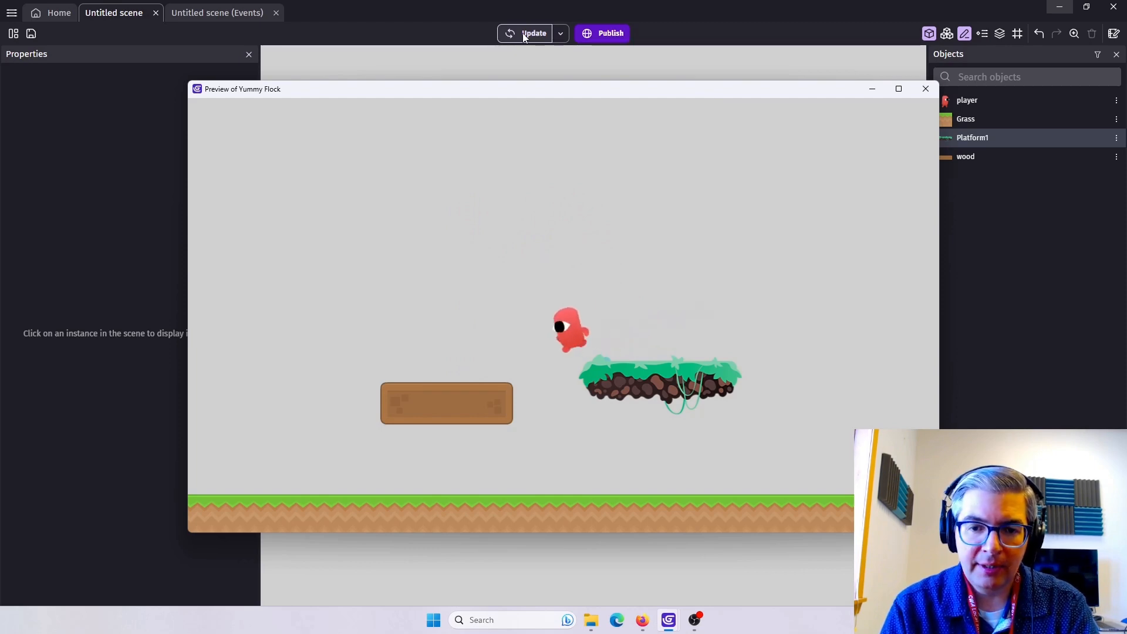
{"action": "key", "text": "Right"}
{"action": "key", "text": "Left"}
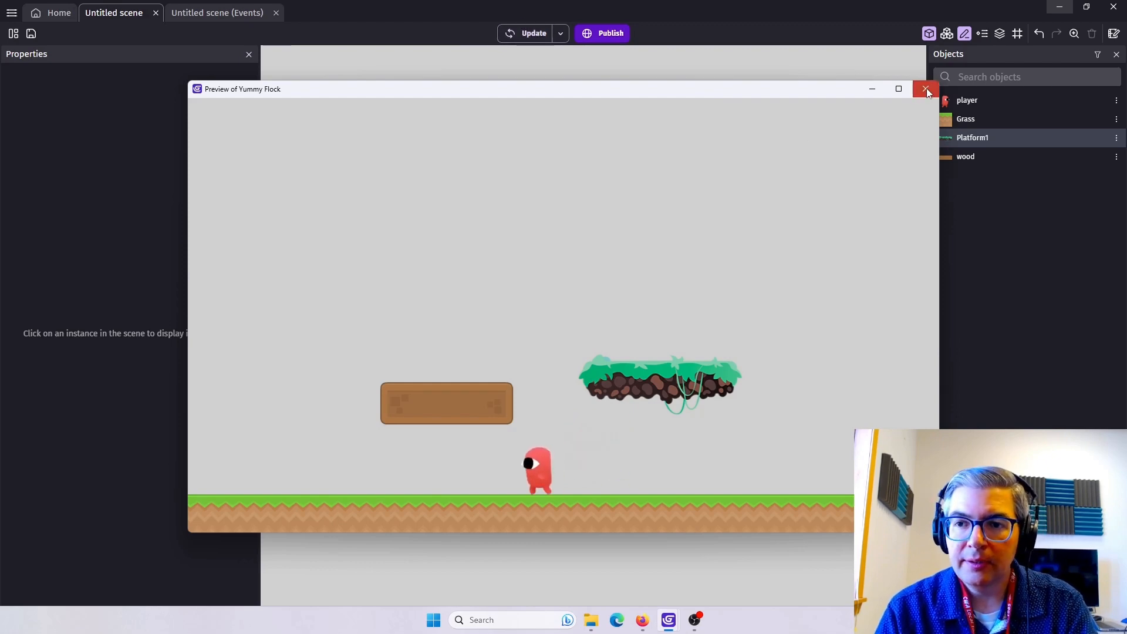
{"action": "left_click", "coordinate": [927, 90]}
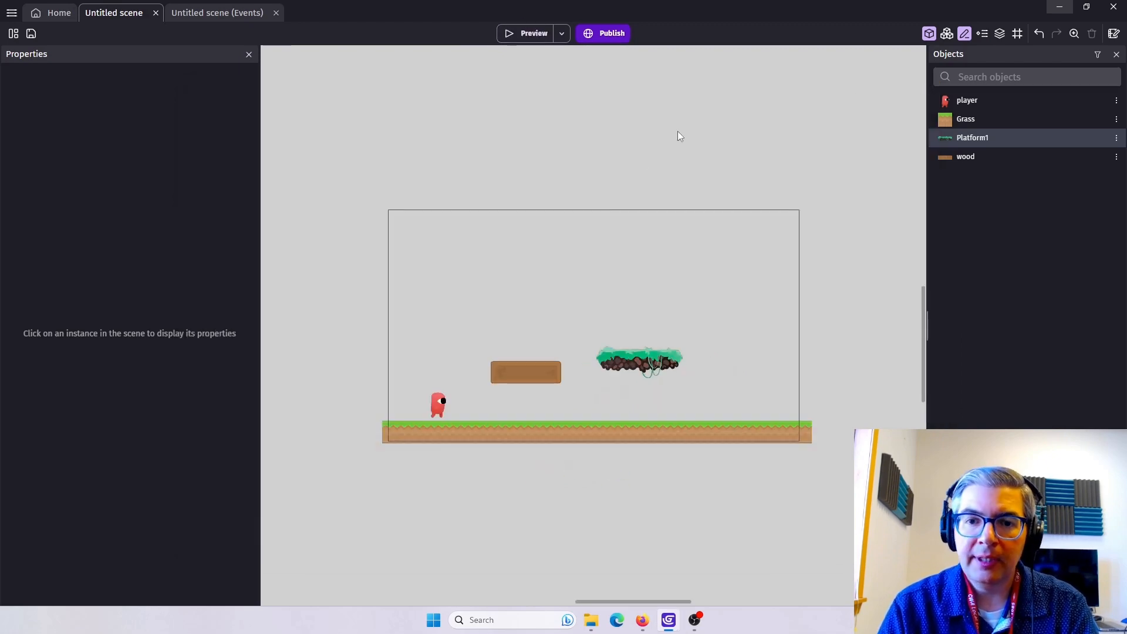
Switch Platform1 to a custom collision mask and move its upper corners inward to about (11, 13) and (255.5, 13.5).
{"action": "double_click", "coordinate": [968, 139]}
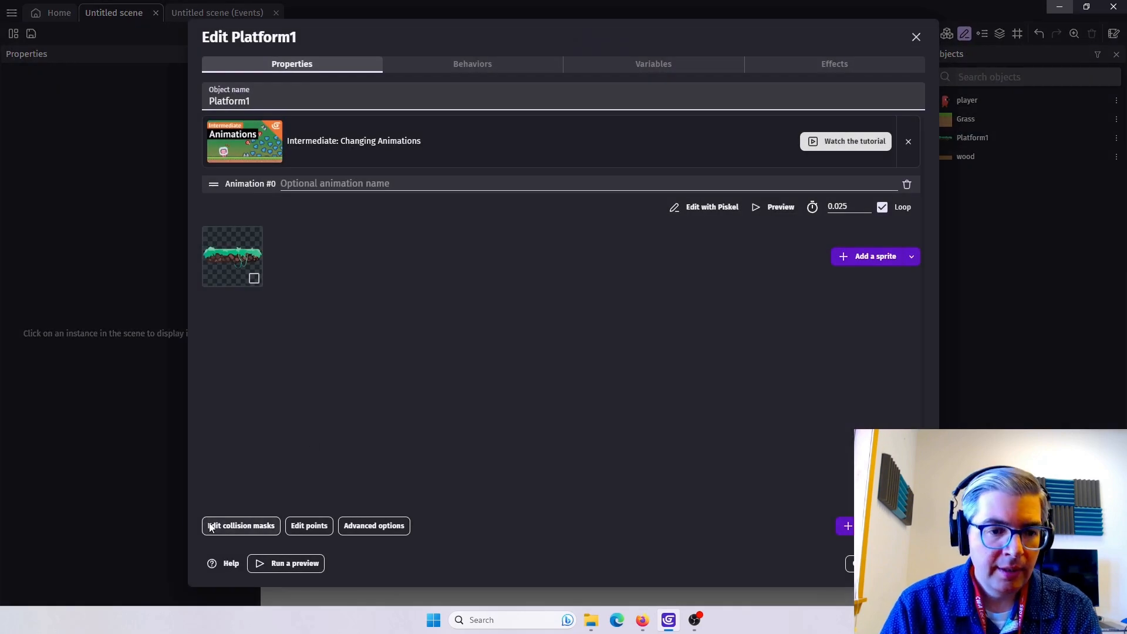
{"action": "left_click", "coordinate": [237, 528]}
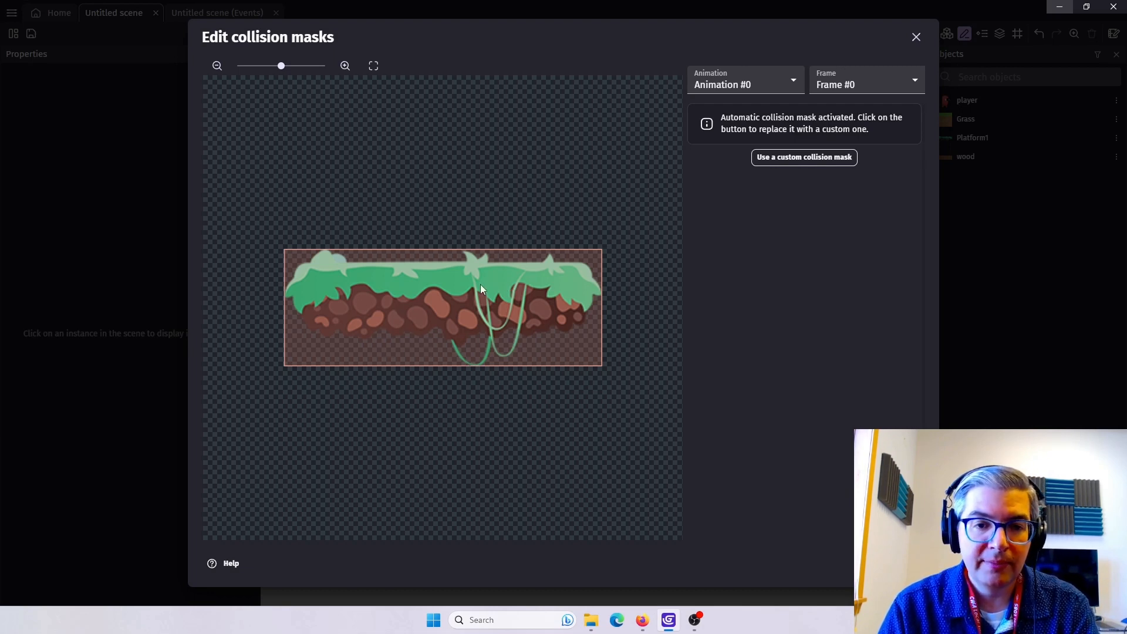
{"action": "left_click", "coordinate": [799, 159]}
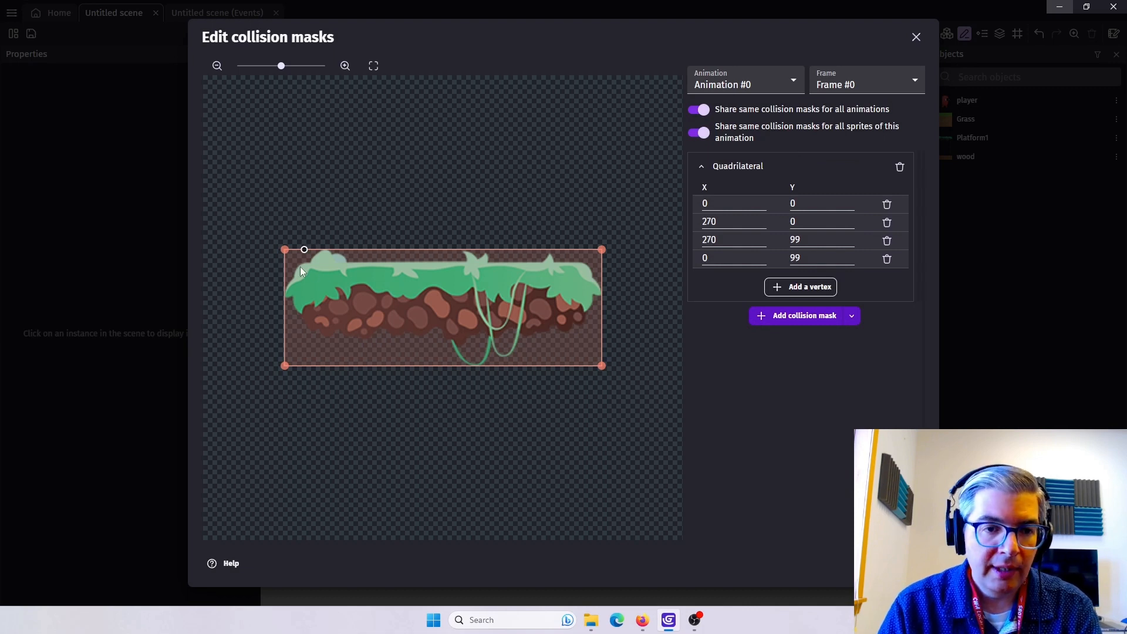
{"action": "left_click_drag", "start_coordinate": [287, 250], "coordinate": [298, 265]}
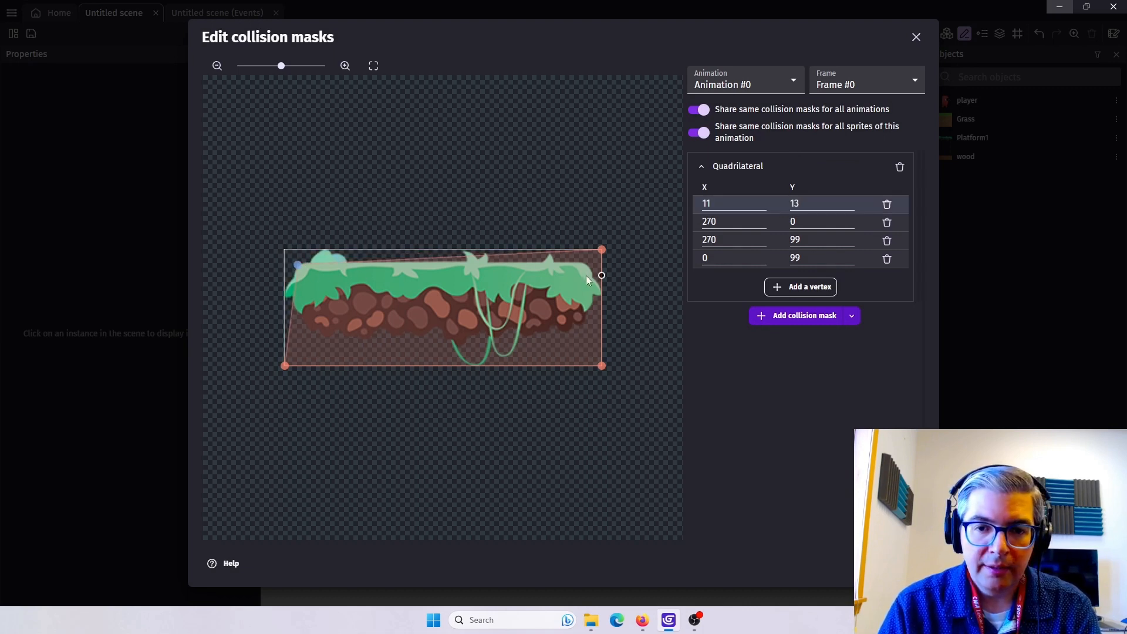
{"action": "left_click_drag", "start_coordinate": [602, 252], "coordinate": [586, 266]}
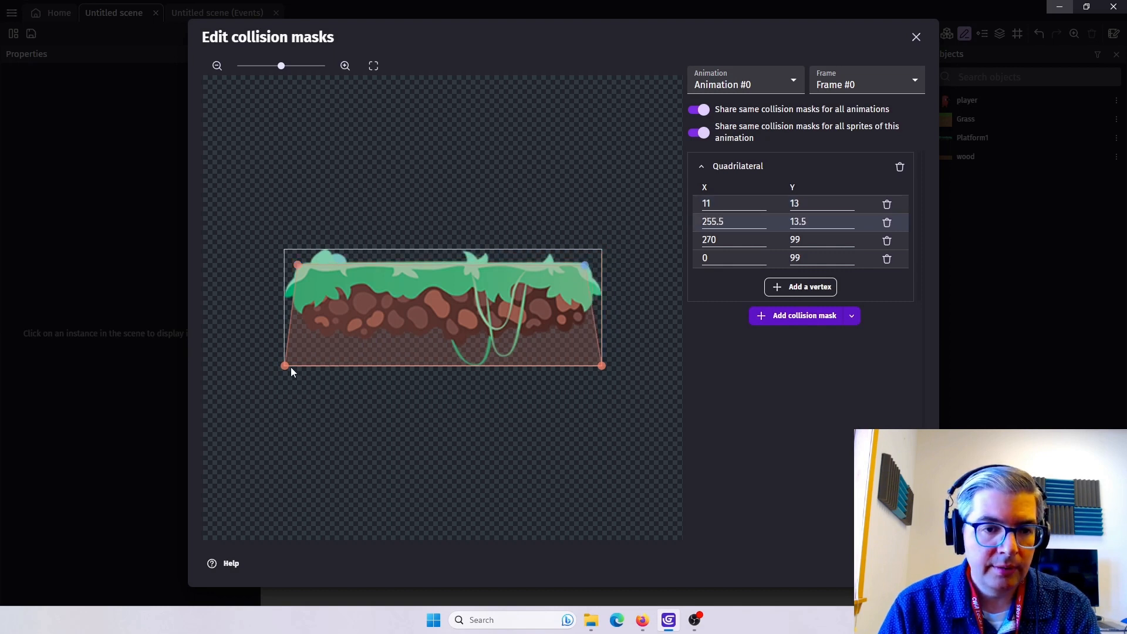
Raise the mask's lower corners to about (19.5, 66.5) and (252, 63), add a vertex at about (141, 73.5) between them, and apply.
{"action": "left_click_drag", "start_coordinate": [285, 365], "coordinate": [308, 328]}
{"action": "left_click_drag", "start_coordinate": [601, 365], "coordinate": [581, 324]}
{"action": "left_click_drag", "start_coordinate": [450, 325], "coordinate": [450, 336]}
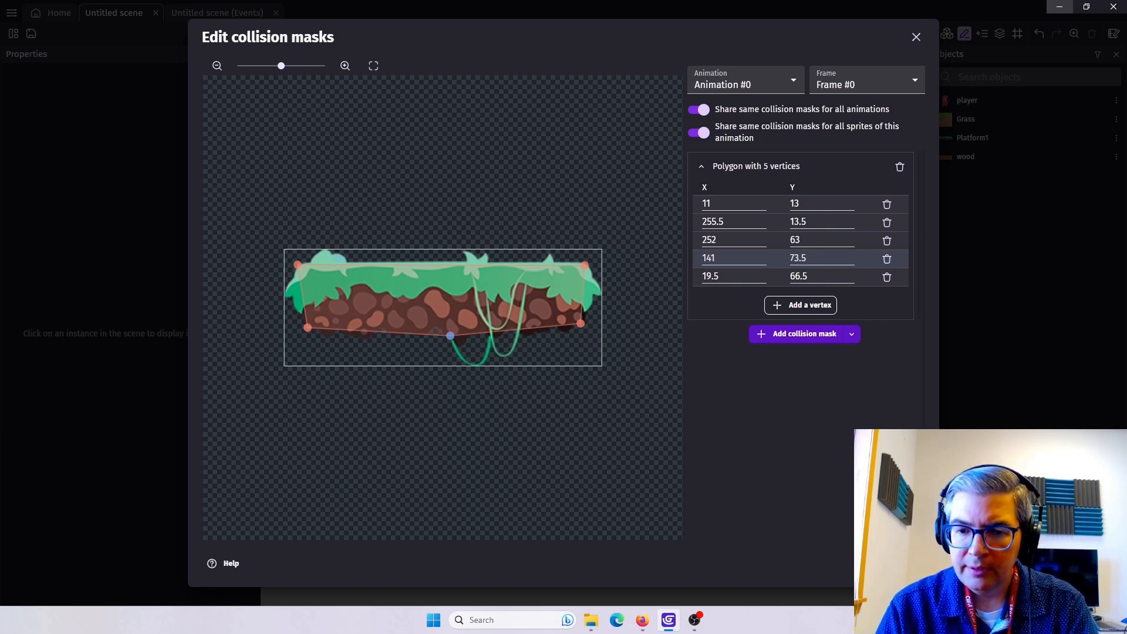
{"action": "left_click", "coordinate": [907, 564]}
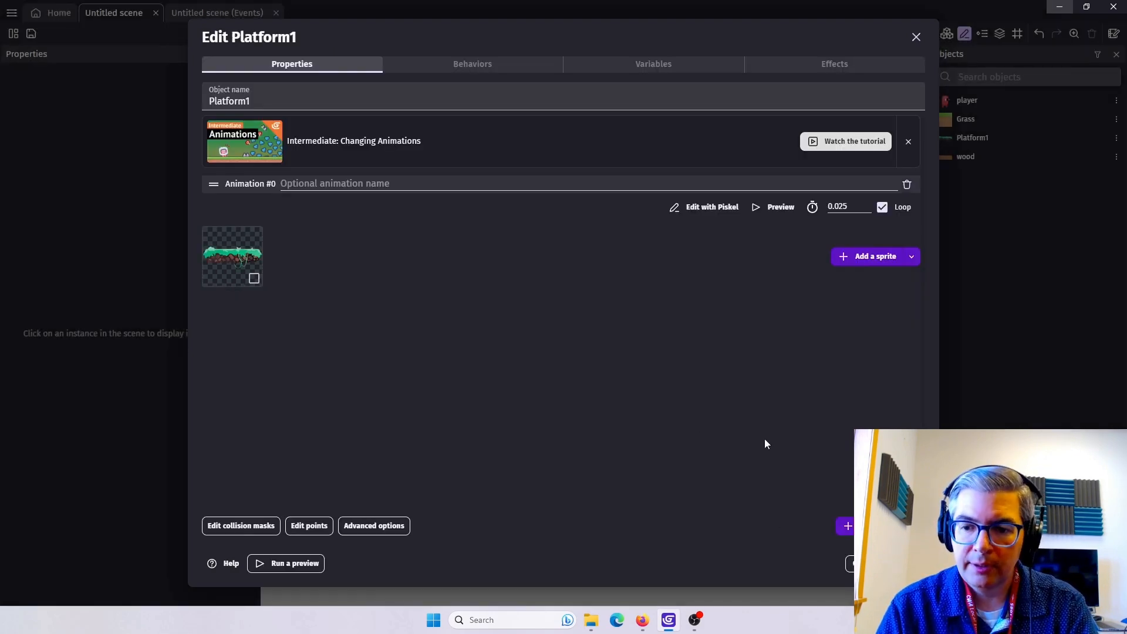
{"action": "left_click", "coordinate": [907, 564]}
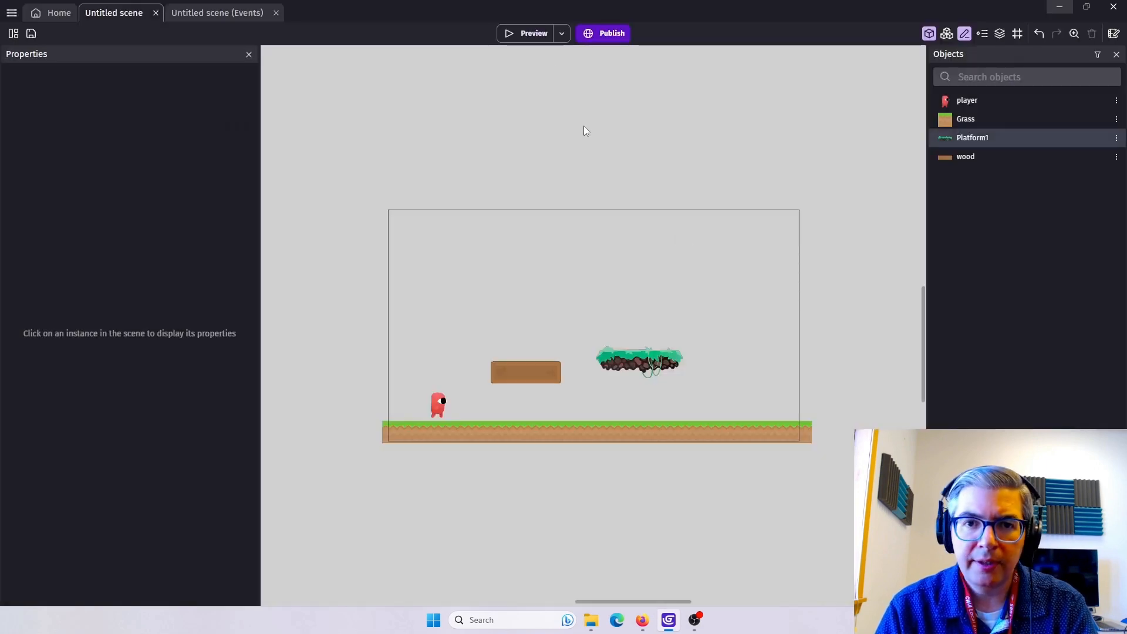
Preview the game and test Platform1's custom collision mask by jumping on, under and around both platforms.
{"action": "left_click", "coordinate": [527, 33]}
{"action": "key", "text": "Right"}
{"action": "key", "text": "space"}
{"action": "key", "text": "space"}
{"action": "key", "text": "Right"}
{"action": "key", "text": "space"}
{"action": "key", "text": "space"}
{"action": "key", "text": "space"}
{"action": "key", "text": "Left"}
{"action": "key", "text": "space"}
{"action": "key", "text": "space"}
{"action": "key", "text": "Right"}
{"action": "key", "text": "Right"}
{"action": "key", "text": "Left"}
{"action": "key", "text": "space"}
{"action": "key", "text": "Right"}
{"action": "key", "text": "Left"}
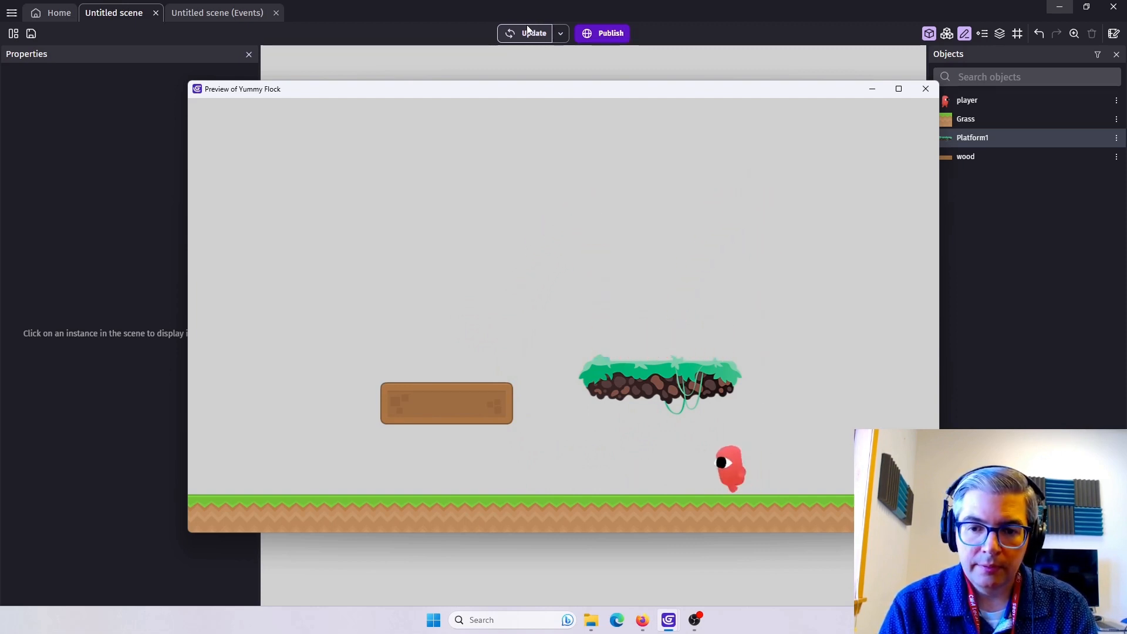
{"action": "key", "text": "space"}
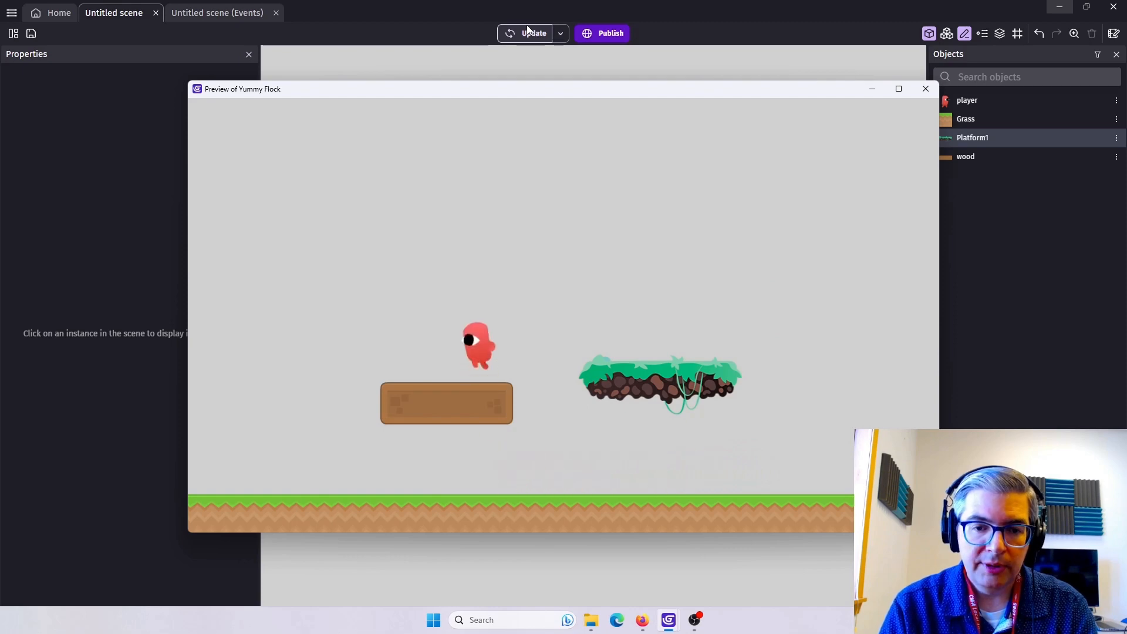
{"action": "left_click", "coordinate": [926, 89]}
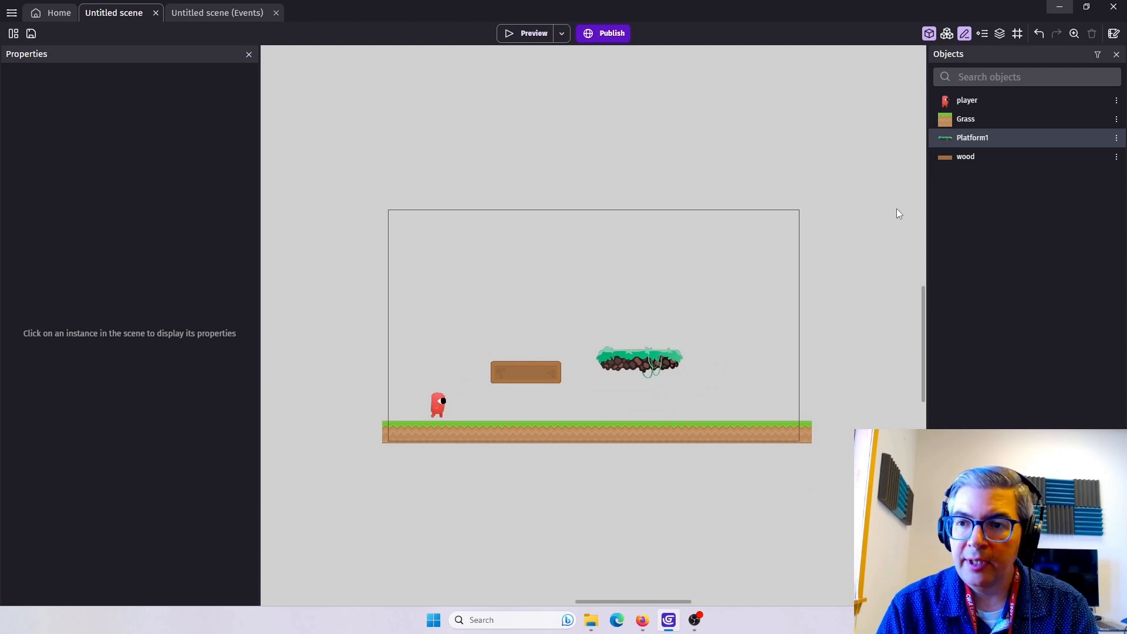
Compare the Z orders of the wood and player instances and set the wood's Z order to 1.
{"action": "left_click", "coordinate": [963, 156]}
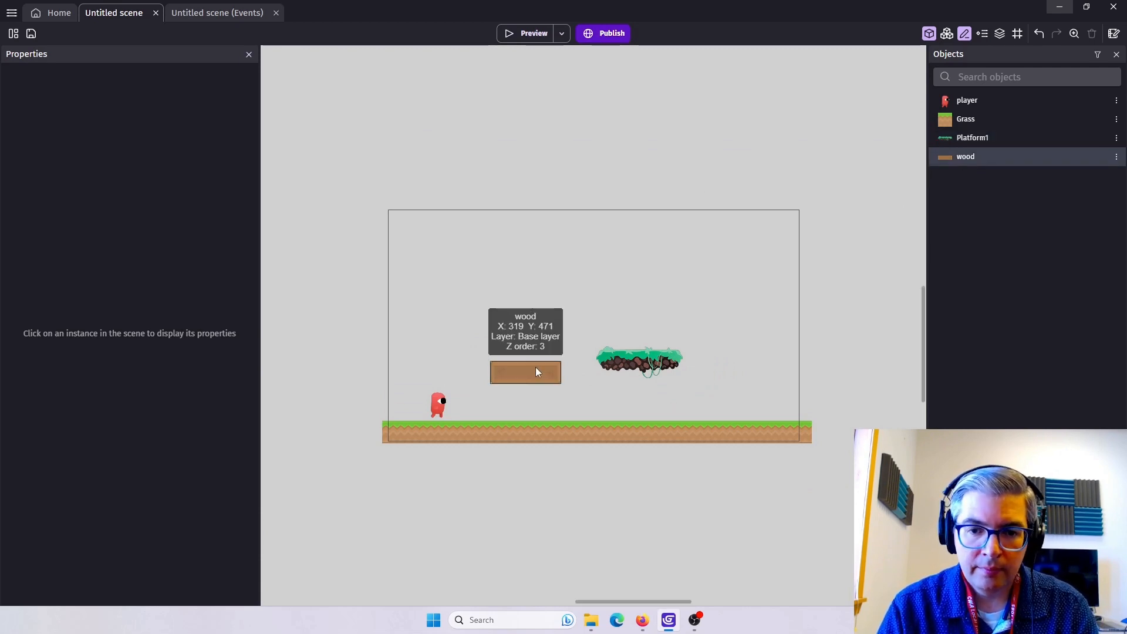
{"action": "left_click", "coordinate": [522, 374]}
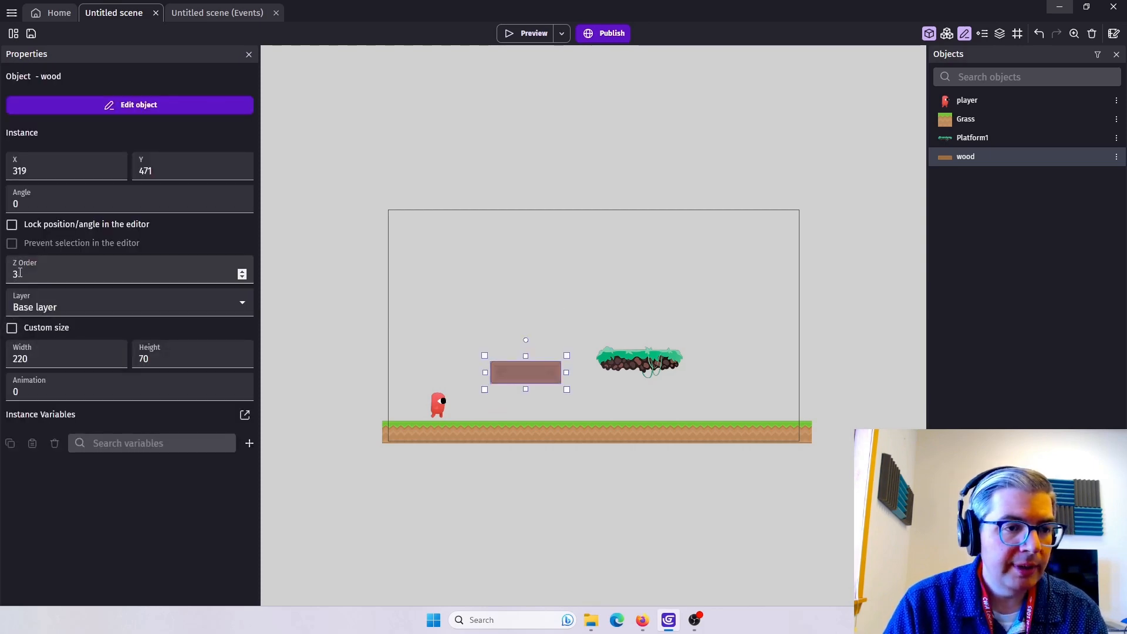
{"action": "left_click", "coordinate": [438, 405]}
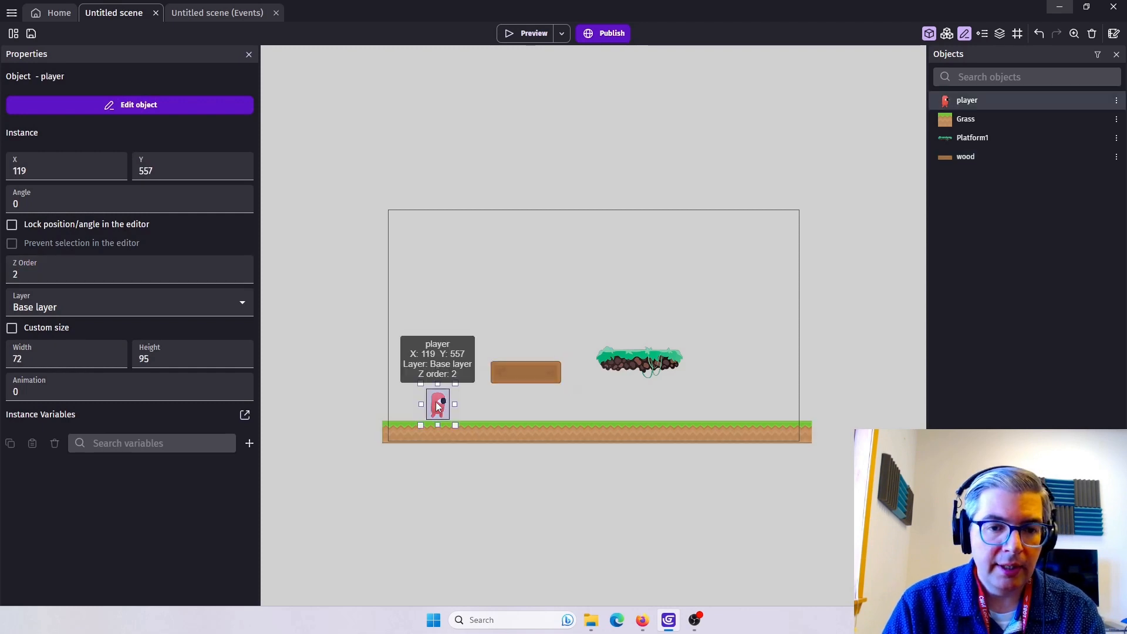
{"action": "left_click", "coordinate": [529, 376]}
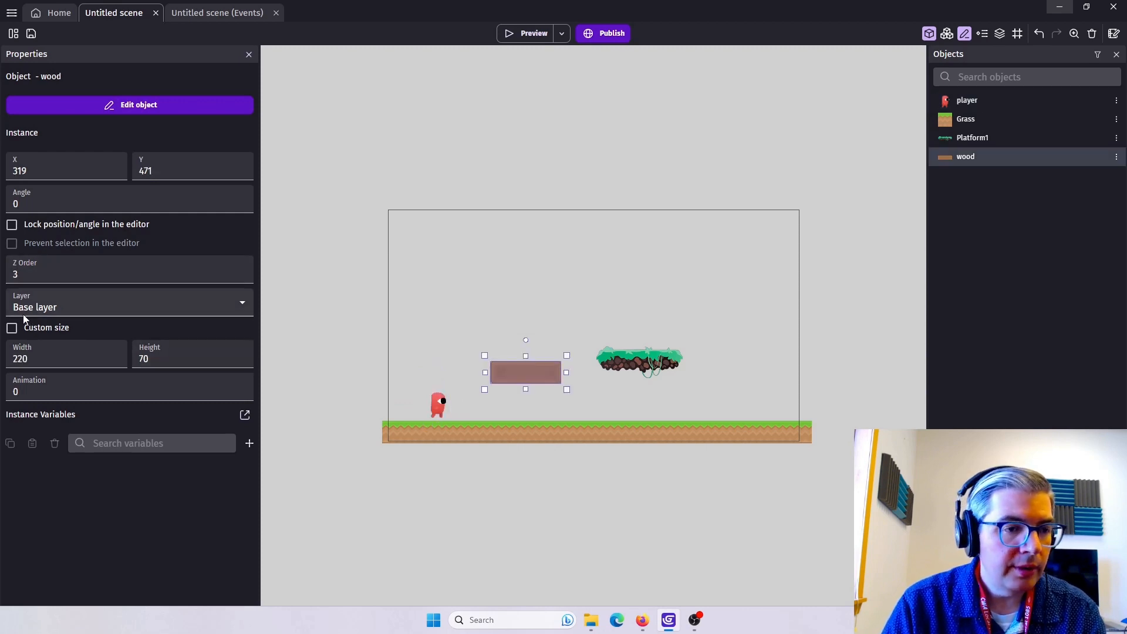
{"action": "left_click_drag", "start_coordinate": [19, 277], "coordinate": [6, 281]}
{"action": "type", "text": "-"}
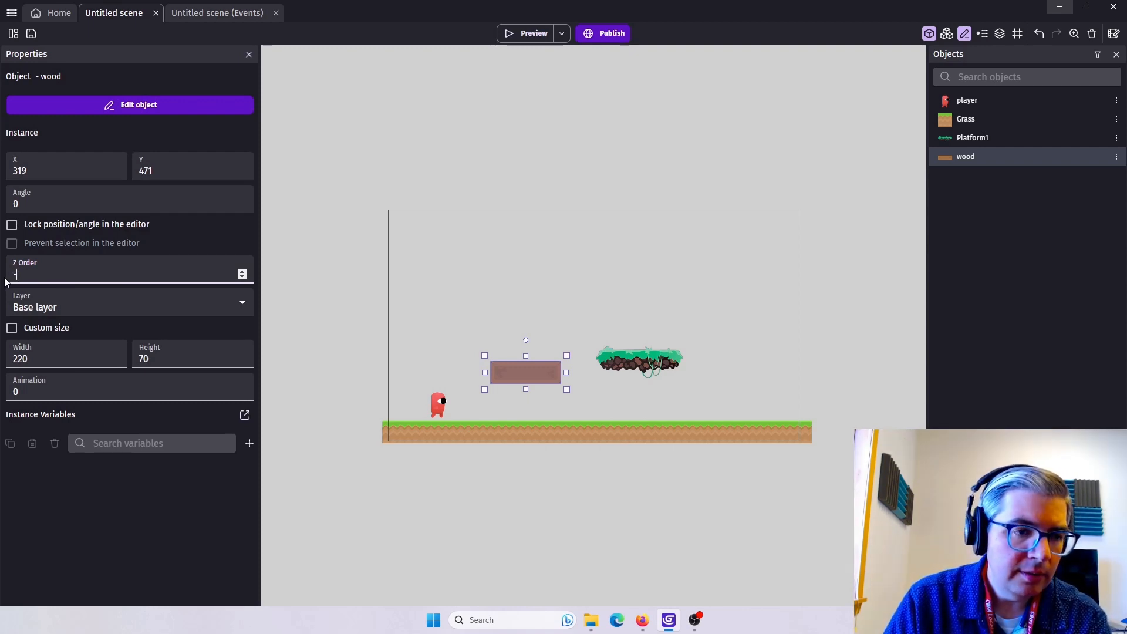
{"action": "type", "text": "1"}
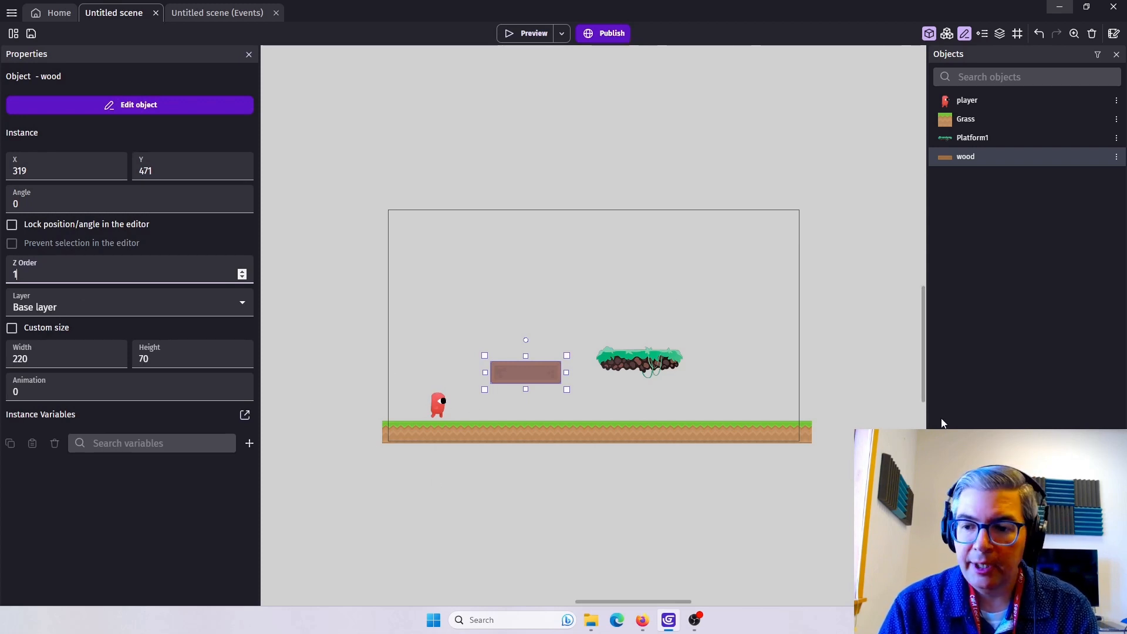
Preview the player's layering against the wood platform by jumping through it and across to Platform1, then close the preview.
{"action": "left_click", "coordinate": [513, 36]}
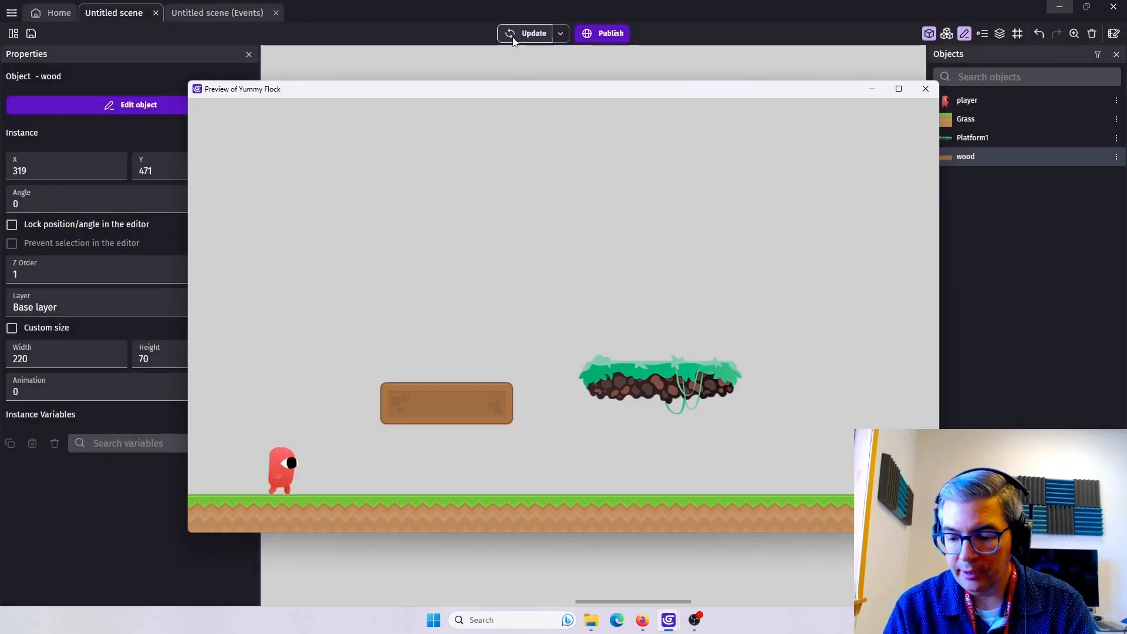
{"action": "key", "text": "space"}
{"action": "key", "text": "Right"}
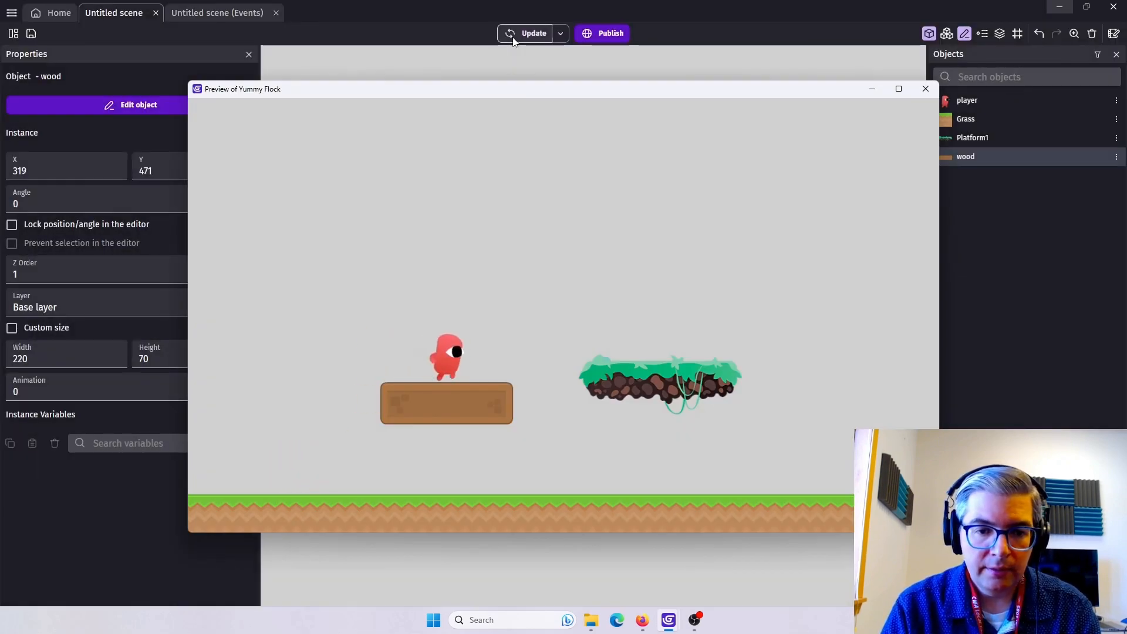
{"action": "key", "text": "space"}
{"action": "key", "text": "Right"}
{"action": "key", "text": "space"}
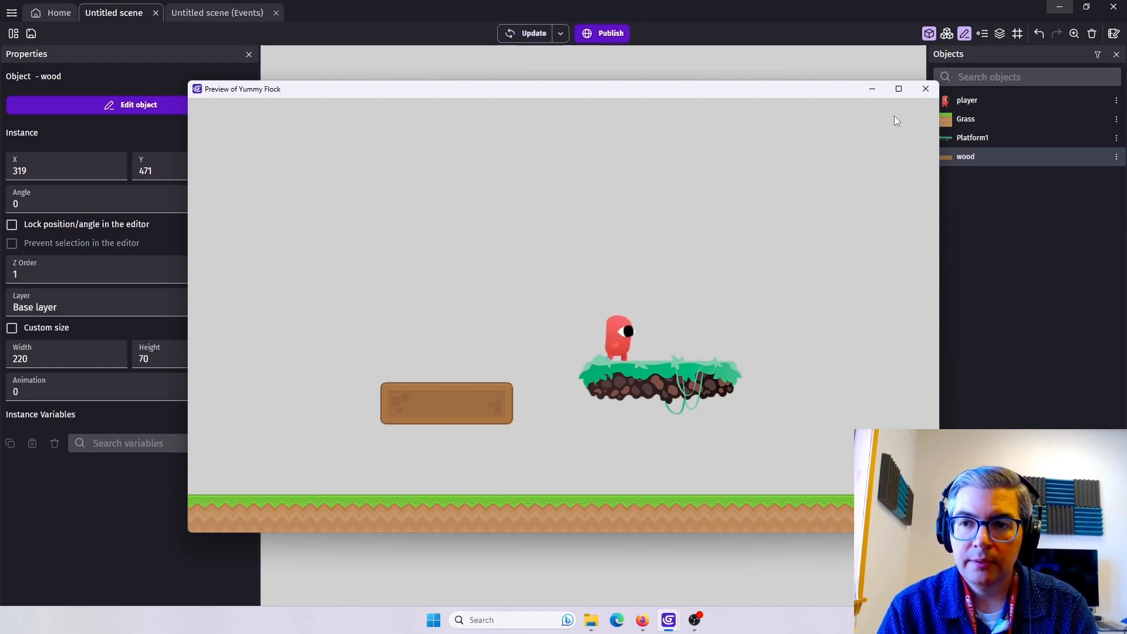
{"action": "left_click", "coordinate": [926, 90]}
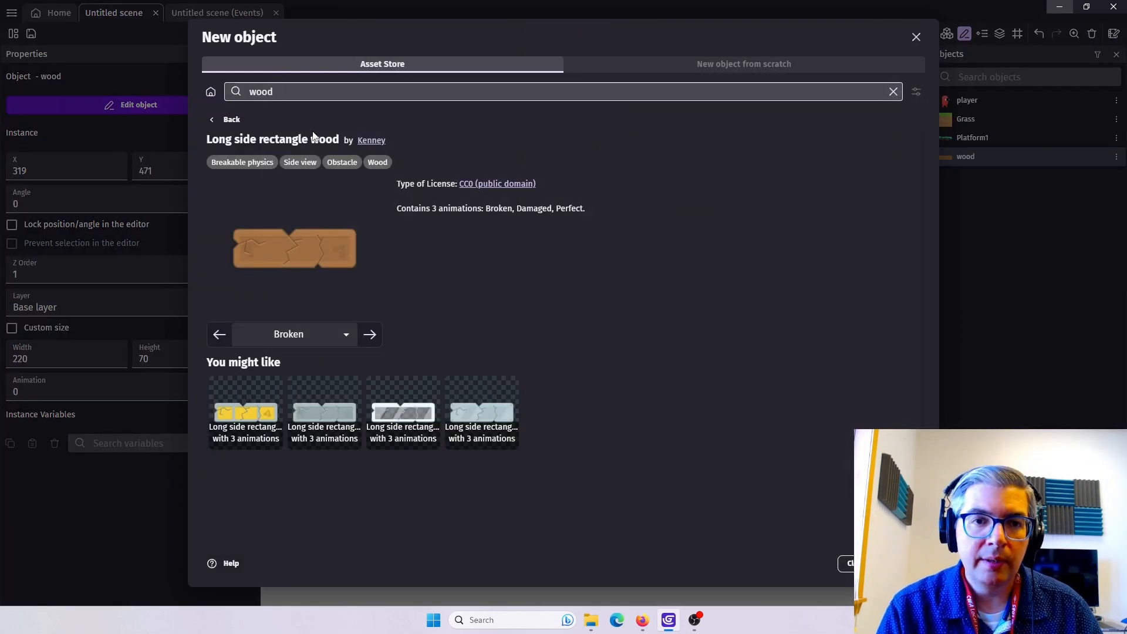
Search the asset store for "background" and add the Background Colored Grass tiled sprite to the scene's objects.
{"action": "double_click", "coordinate": [284, 91]}
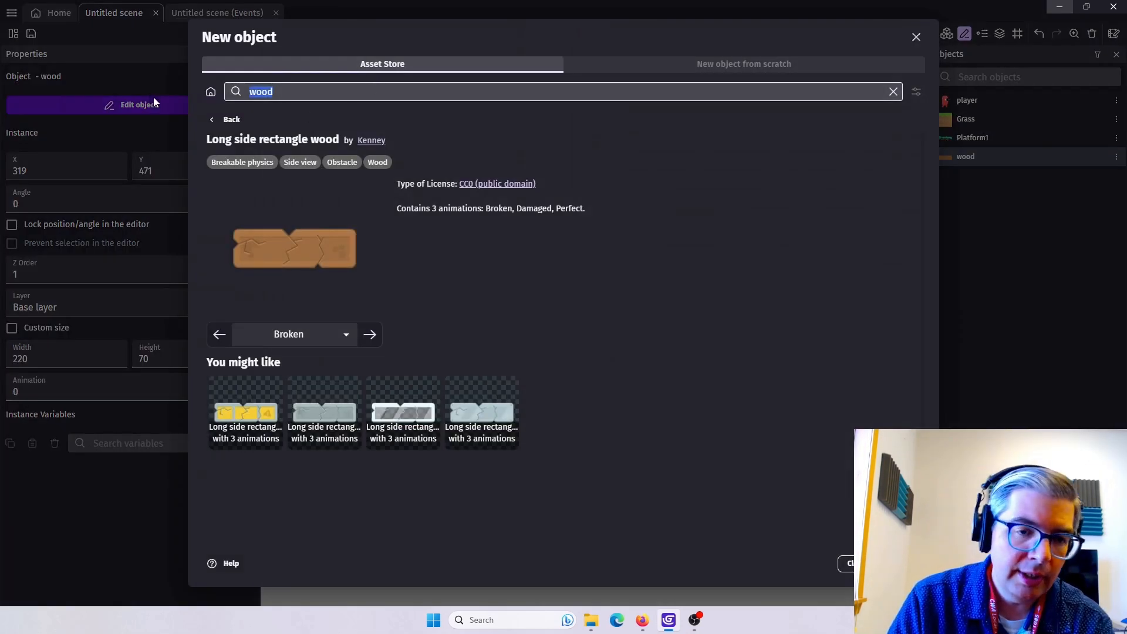
{"action": "key", "text": "BackSpace"}
{"action": "type", "text": "background"}
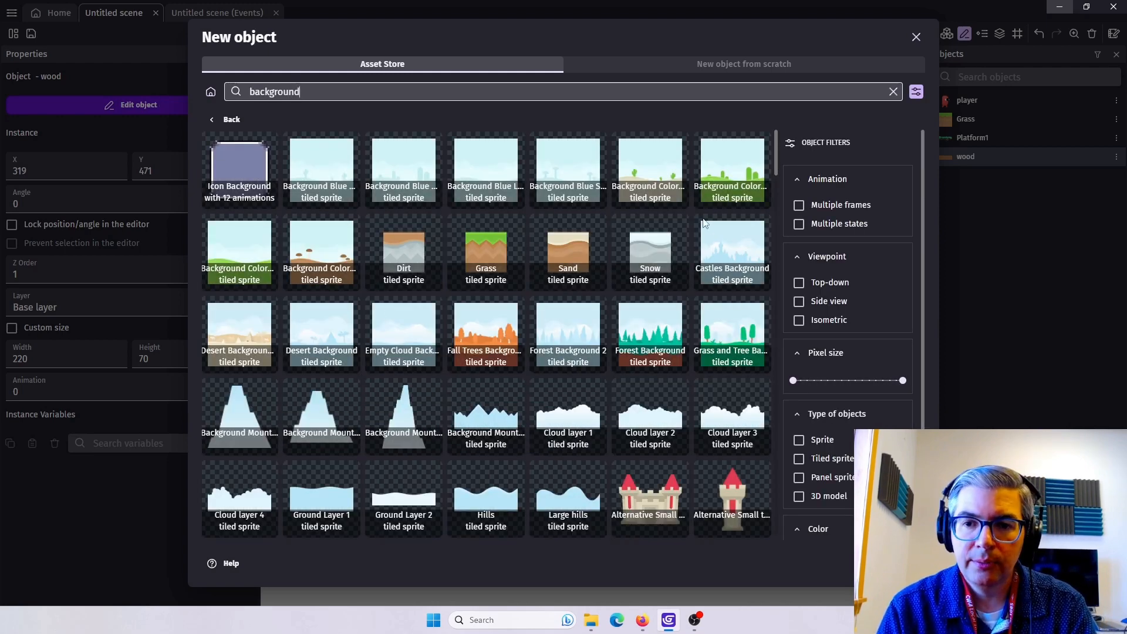
{"action": "left_click", "coordinate": [724, 169]}
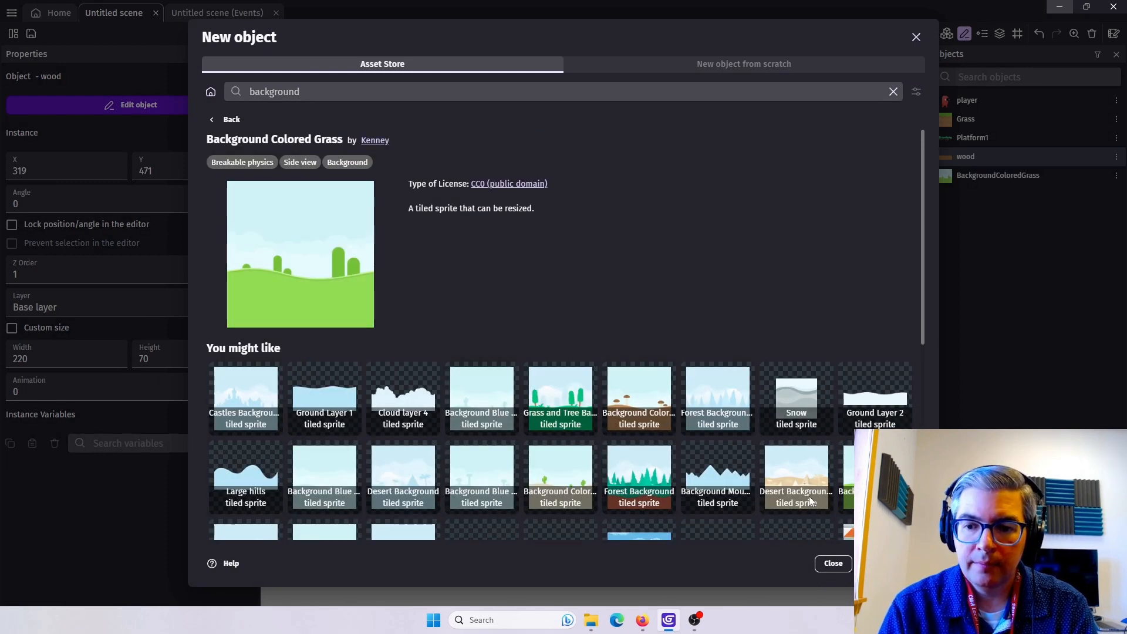
{"action": "left_click", "coordinate": [833, 563]}
Place the grass background over the whole game frame at about 1393 by 815 pixels and set its Z order to -1.
{"action": "left_click_drag", "start_coordinate": [947, 177], "coordinate": [376, 196]}
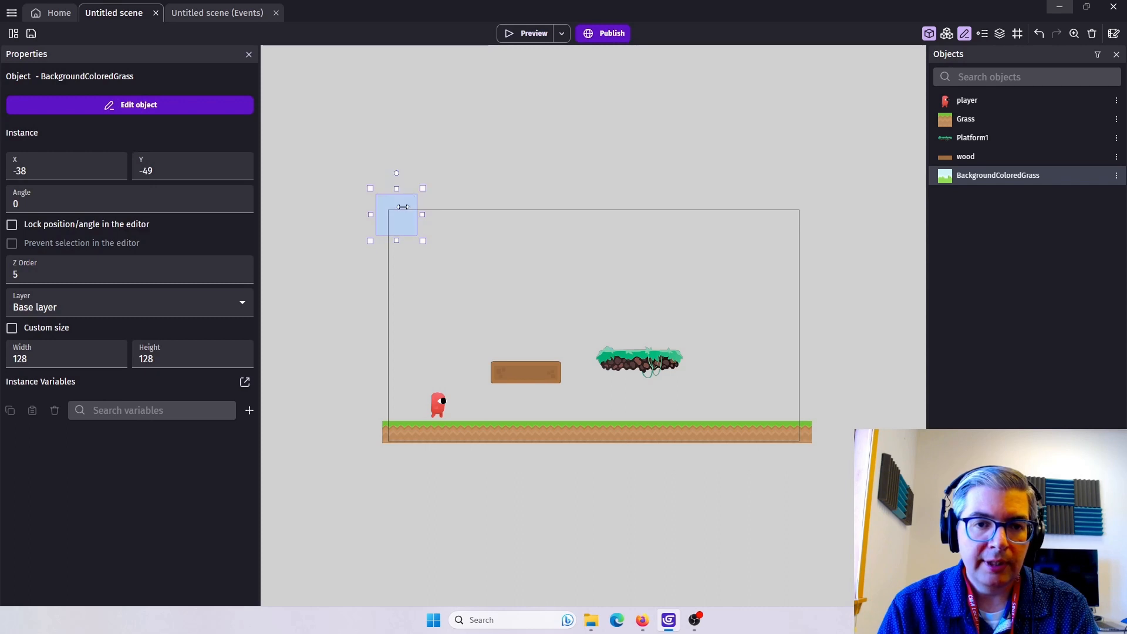
{"action": "left_click_drag", "start_coordinate": [425, 243], "coordinate": [834, 478]}
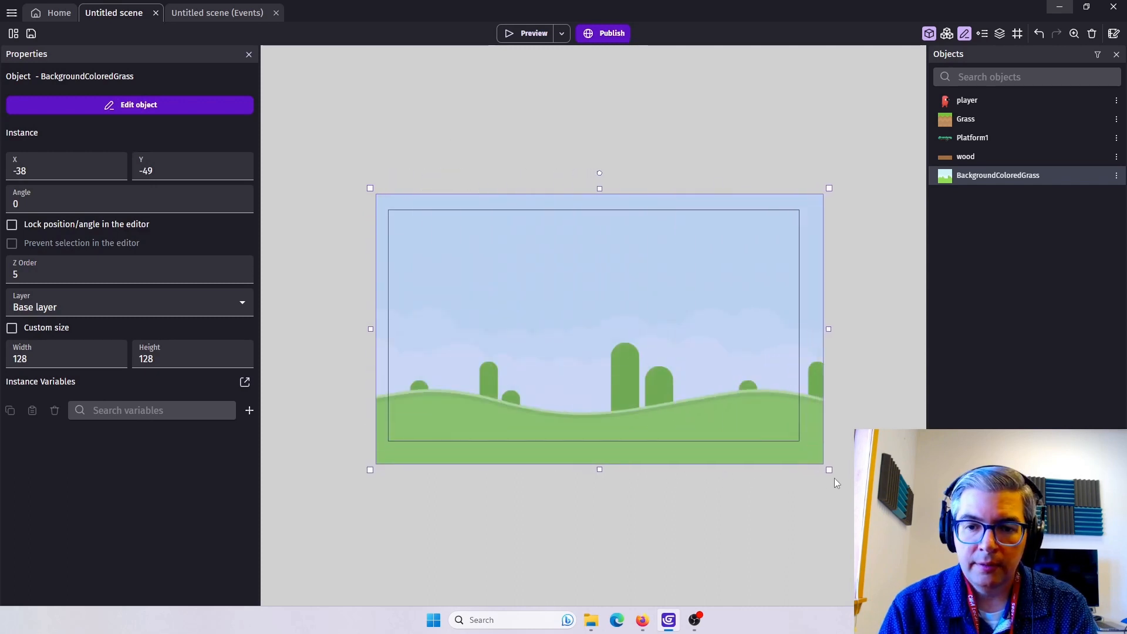
{"action": "left_click_drag", "start_coordinate": [554, 227], "coordinate": [553, 178]}
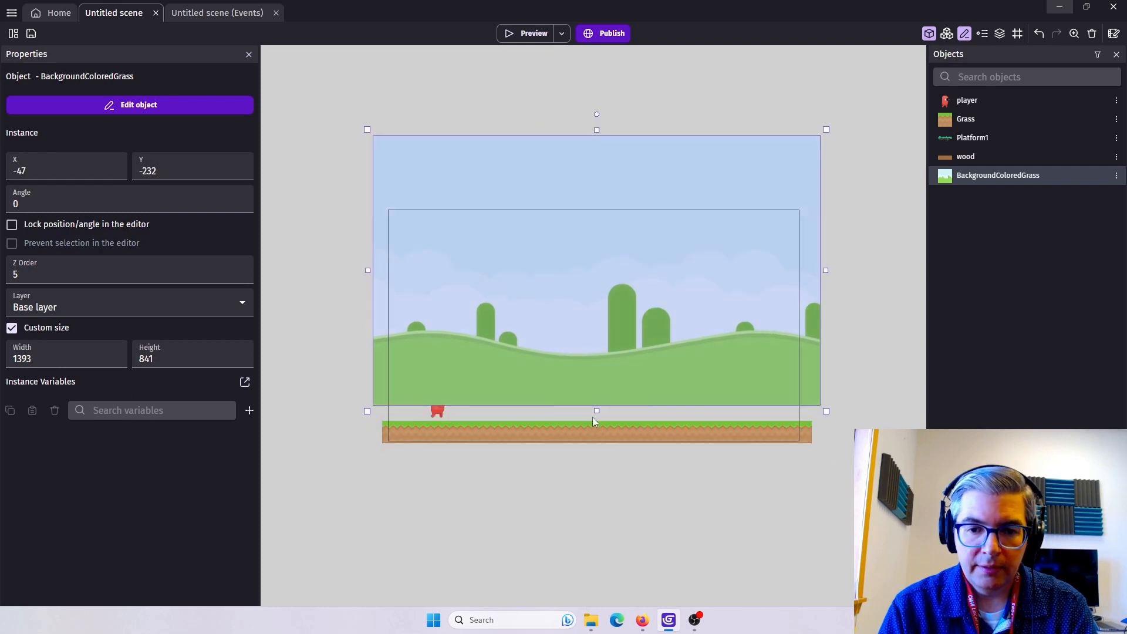
{"action": "left_click_drag", "start_coordinate": [597, 442], "coordinate": [598, 408]}
{"action": "left_click_drag", "start_coordinate": [586, 258], "coordinate": [589, 313]}
{"action": "left_click_drag", "start_coordinate": [59, 275], "coordinate": [2, 273]}
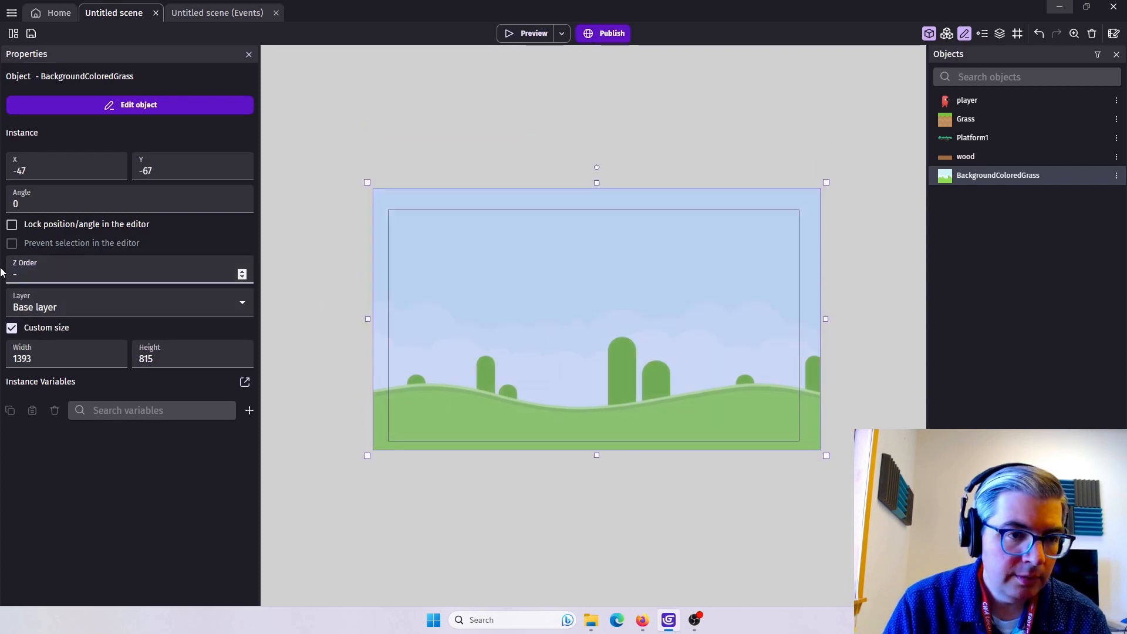
{"action": "type", "text": "-1"}
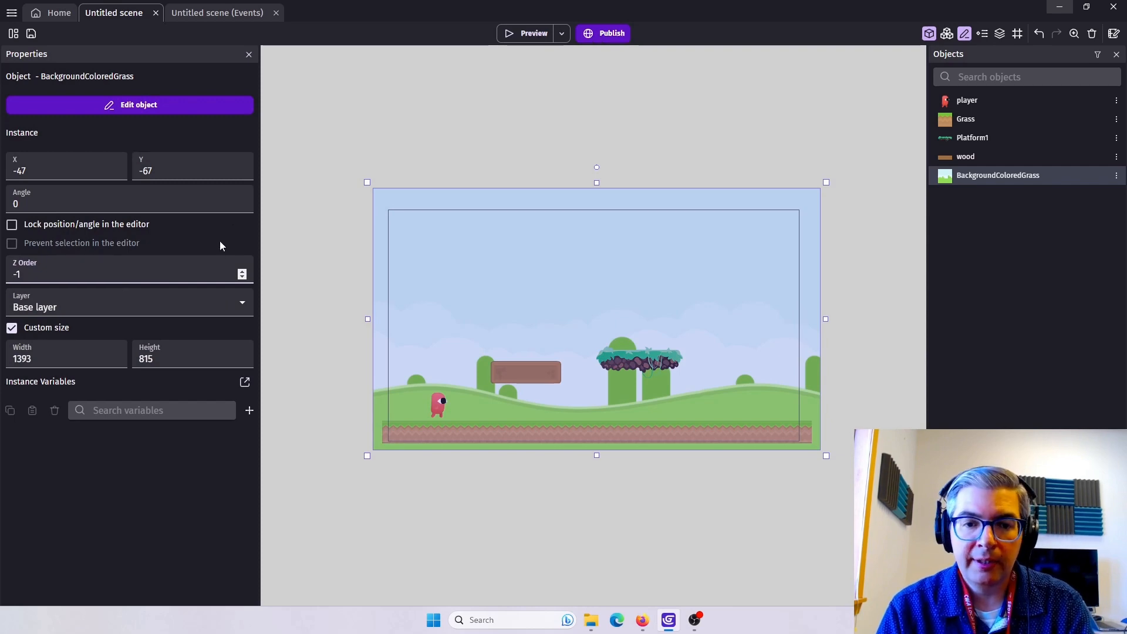
Preview the game with the grass background, moving and jumping the player around the wood platform, and close the preview.
{"action": "left_click", "coordinate": [526, 33]}
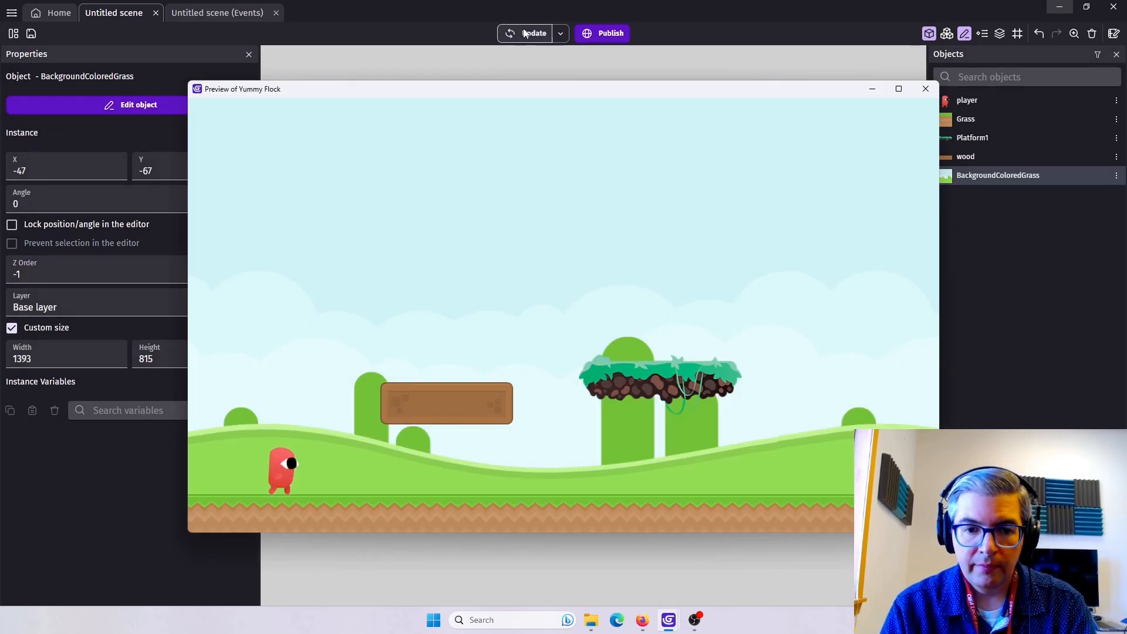
{"action": "key", "text": "Right"}
{"action": "key", "text": "space"}
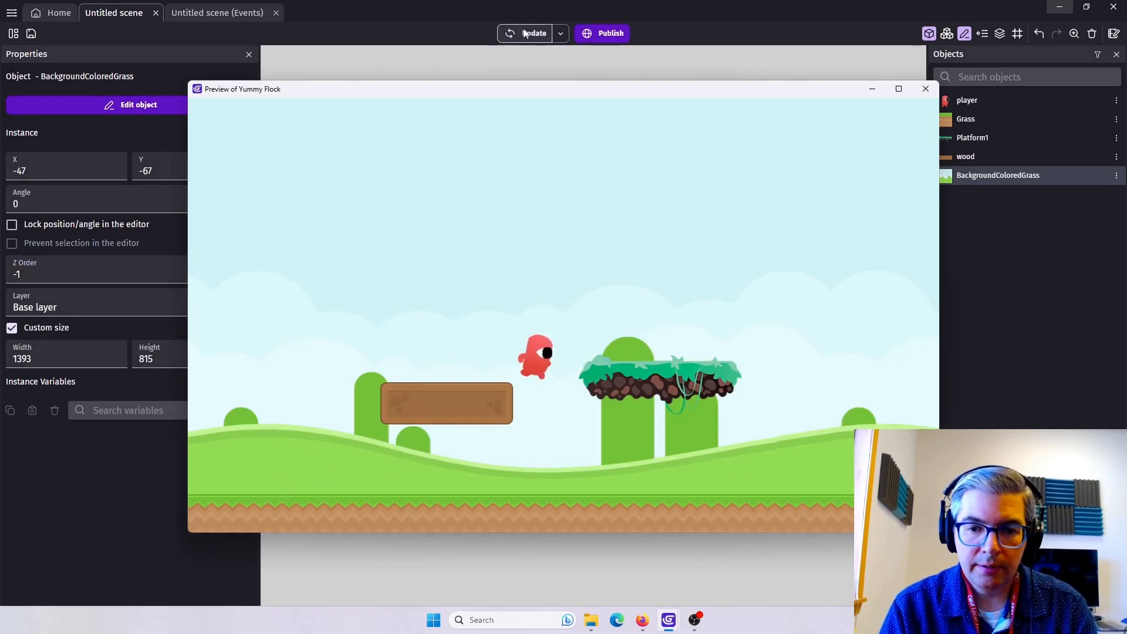
{"action": "key", "text": "Left"}
{"action": "key", "text": "space"}
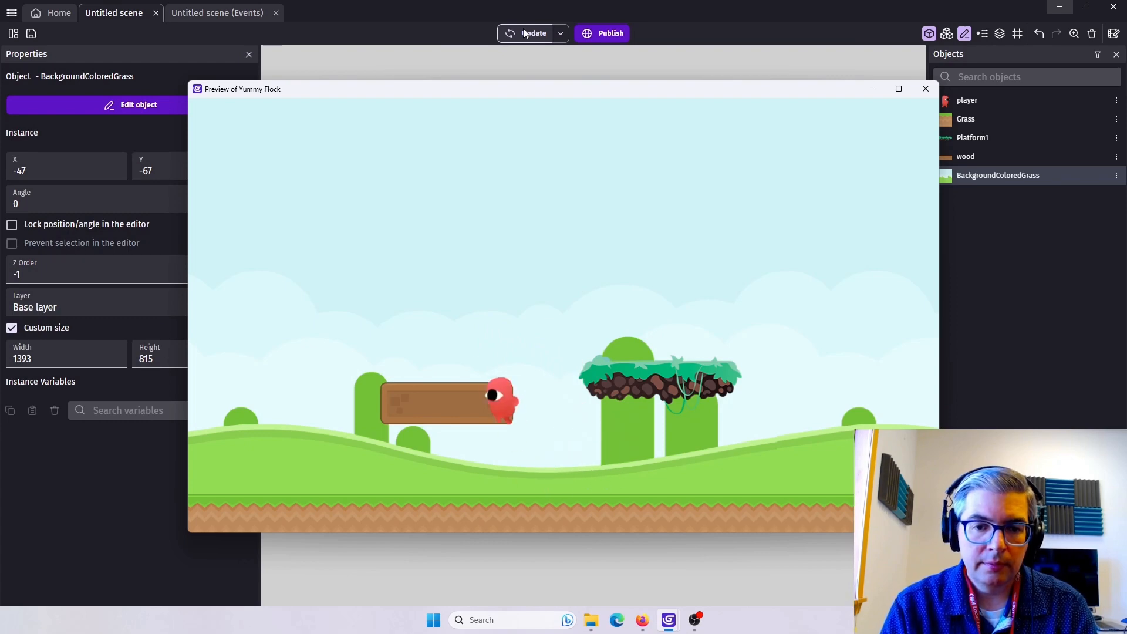
{"action": "left_click", "coordinate": [926, 88]}
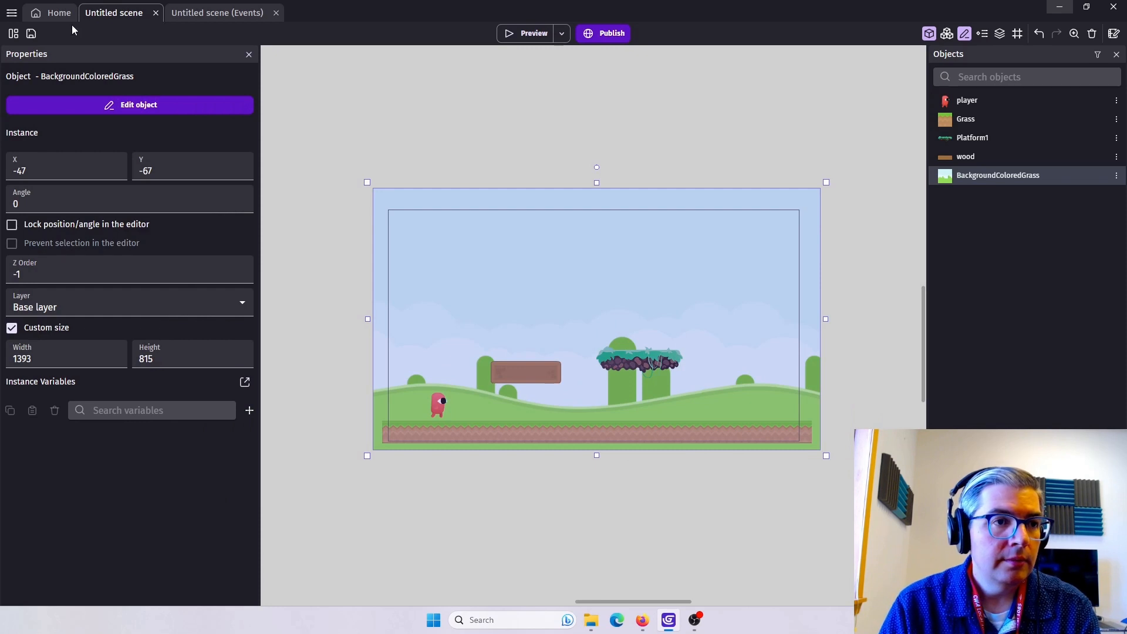
Save the project.
{"action": "left_click", "coordinate": [13, 14]}
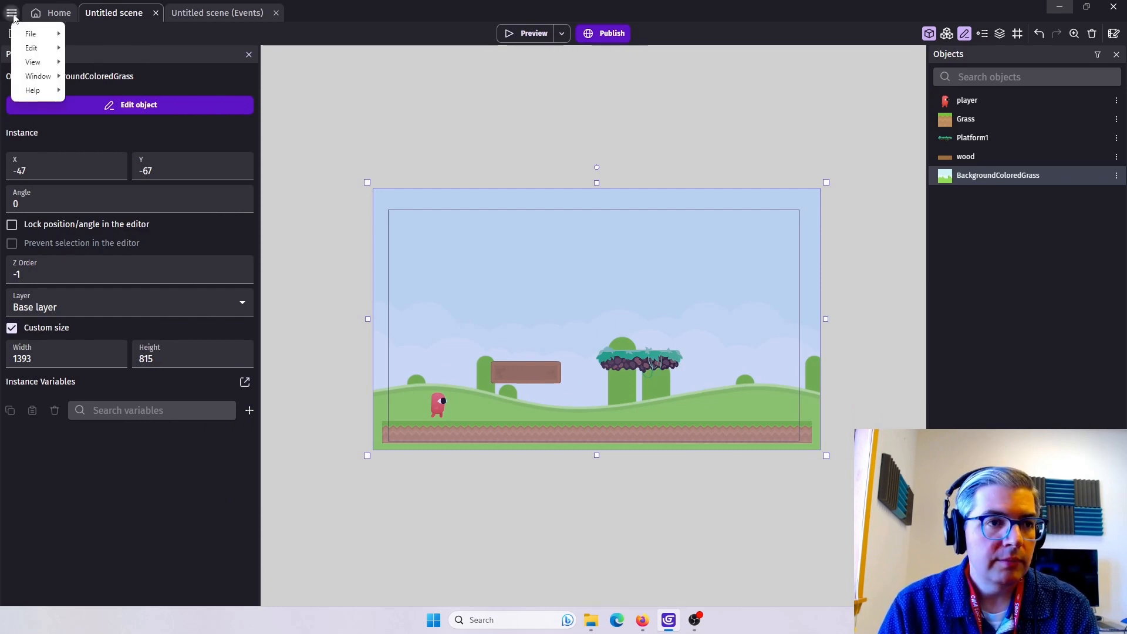
{"action": "mouse_move", "coordinate": [31, 34]}
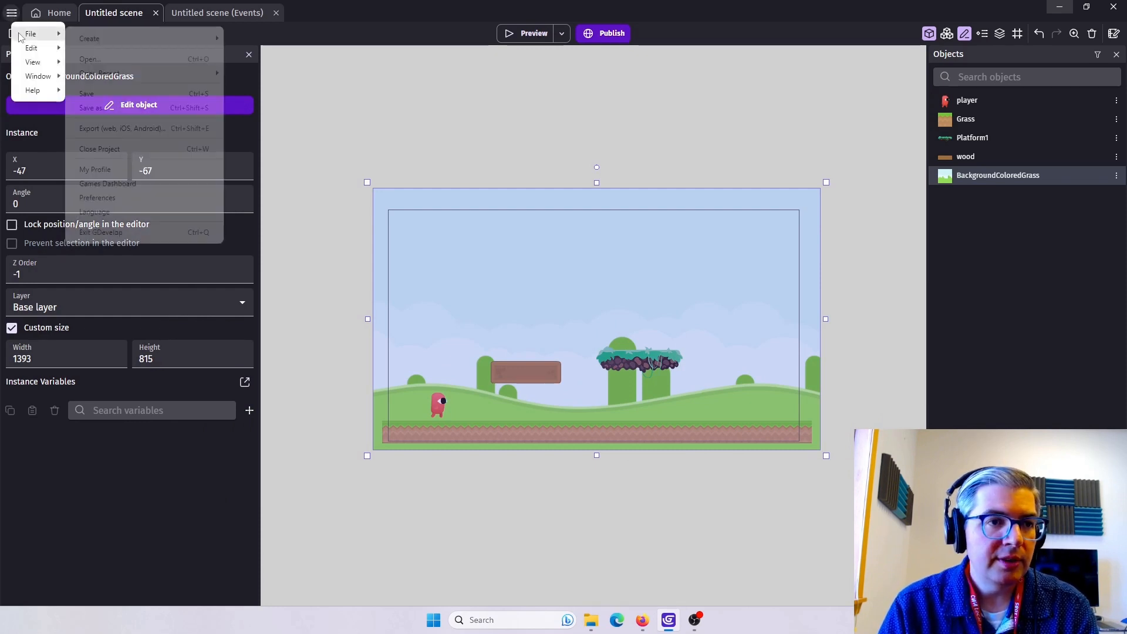
{"action": "left_click", "coordinate": [87, 95]}
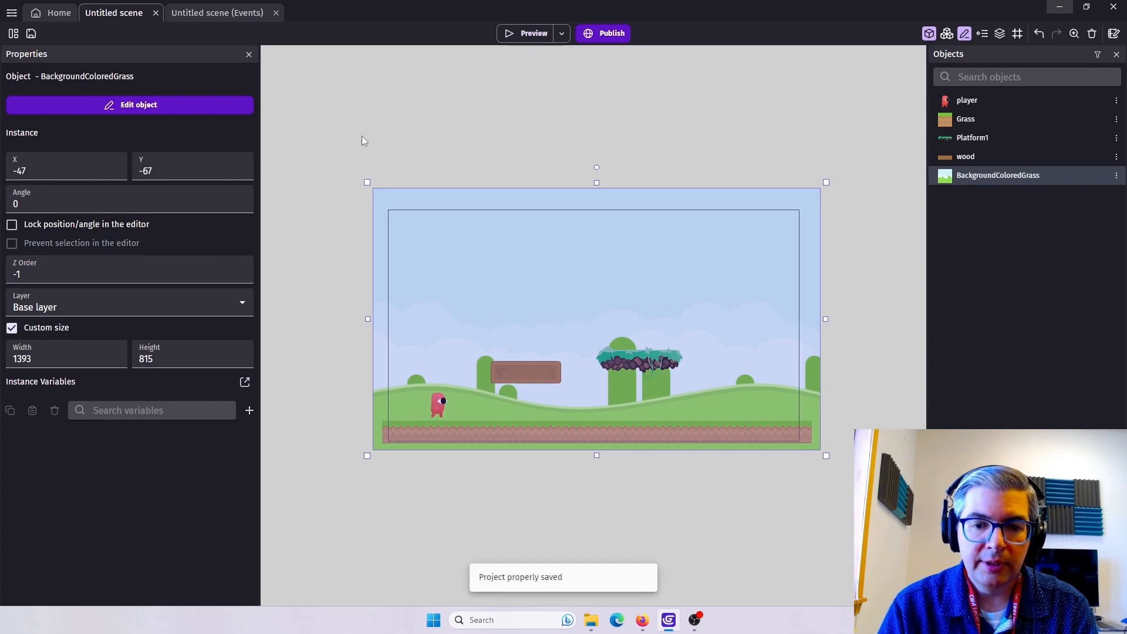
Search the asset store for "fly" and add GDevelop's Fly sprite with 10 images to the scene's objects.
{"action": "left_click", "coordinate": [907, 347]}
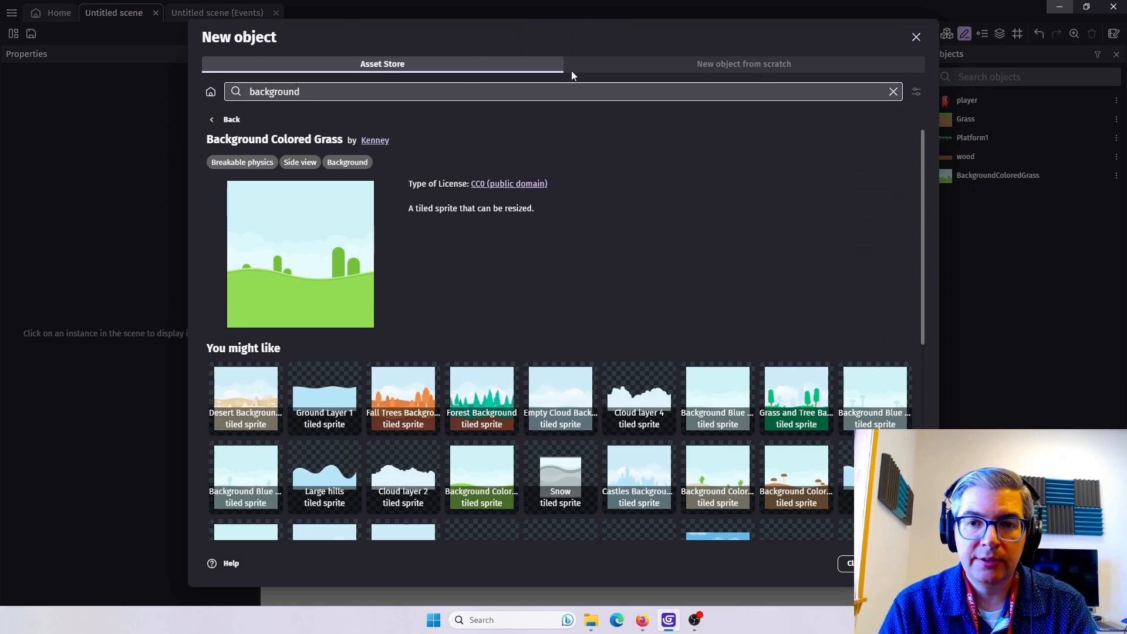
{"action": "left_click", "coordinate": [309, 94]}
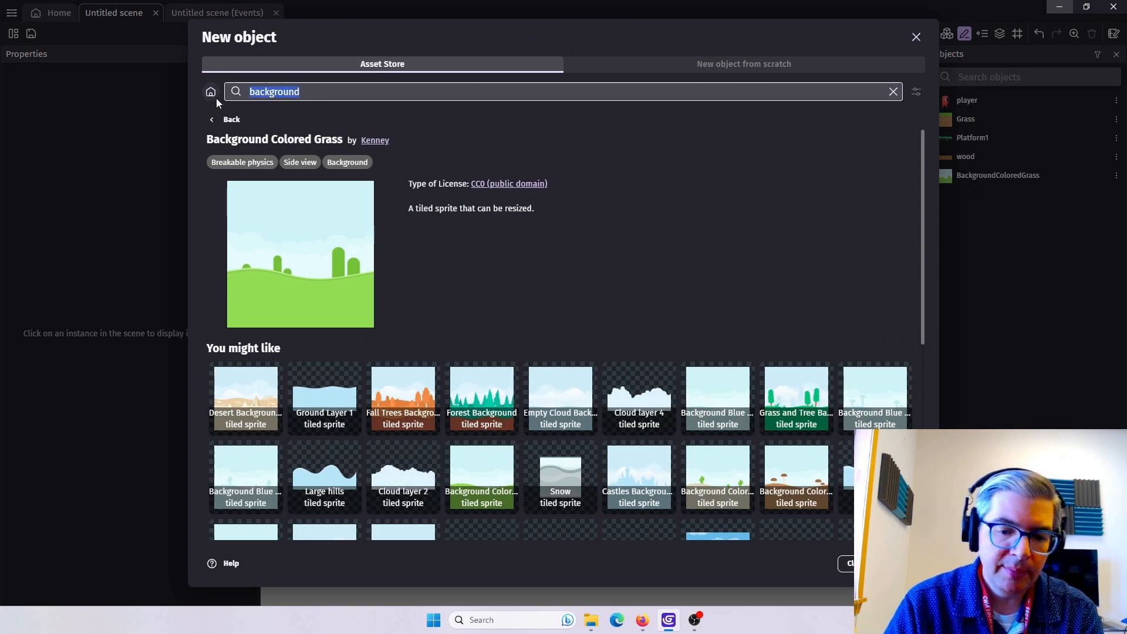
{"action": "key", "text": "BackSpace"}
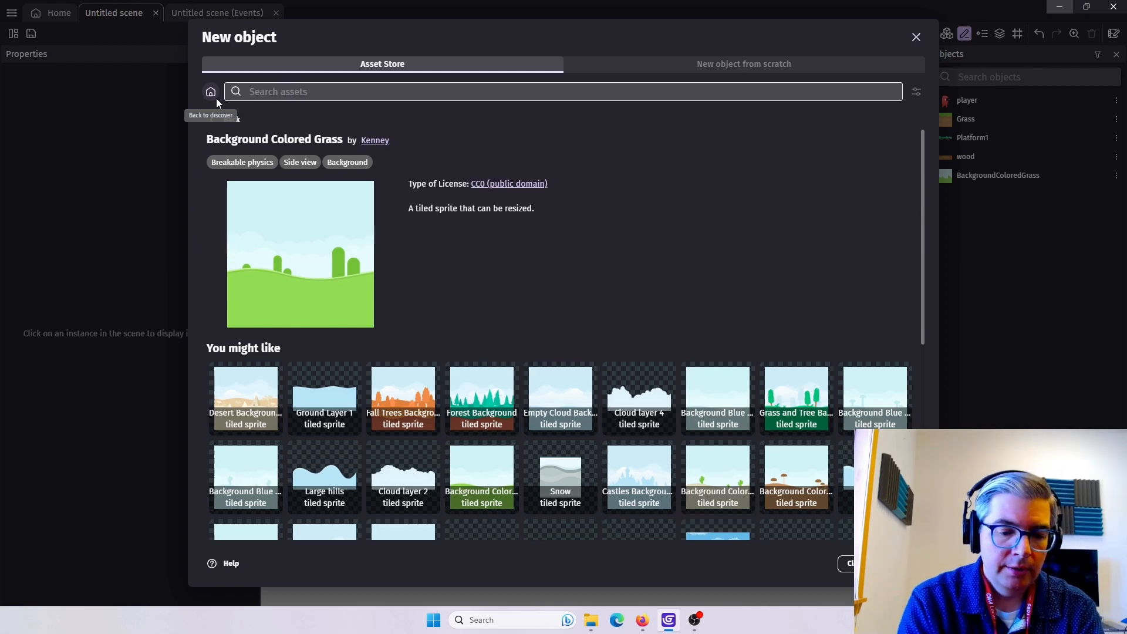
{"action": "type", "text": "fly"}
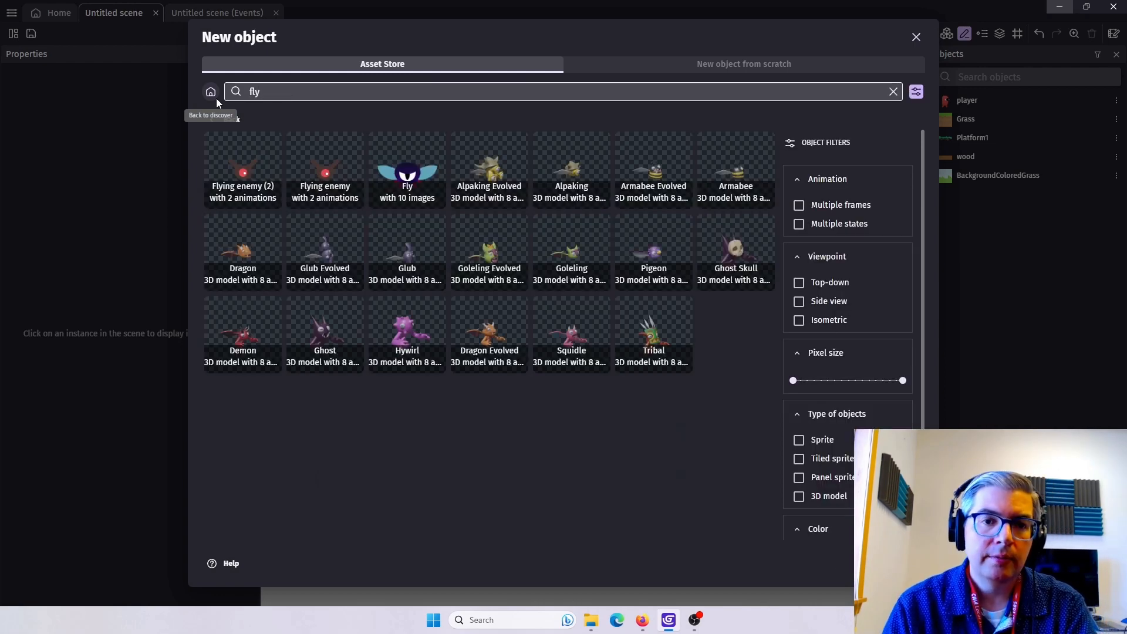
{"action": "left_click", "coordinate": [407, 176]}
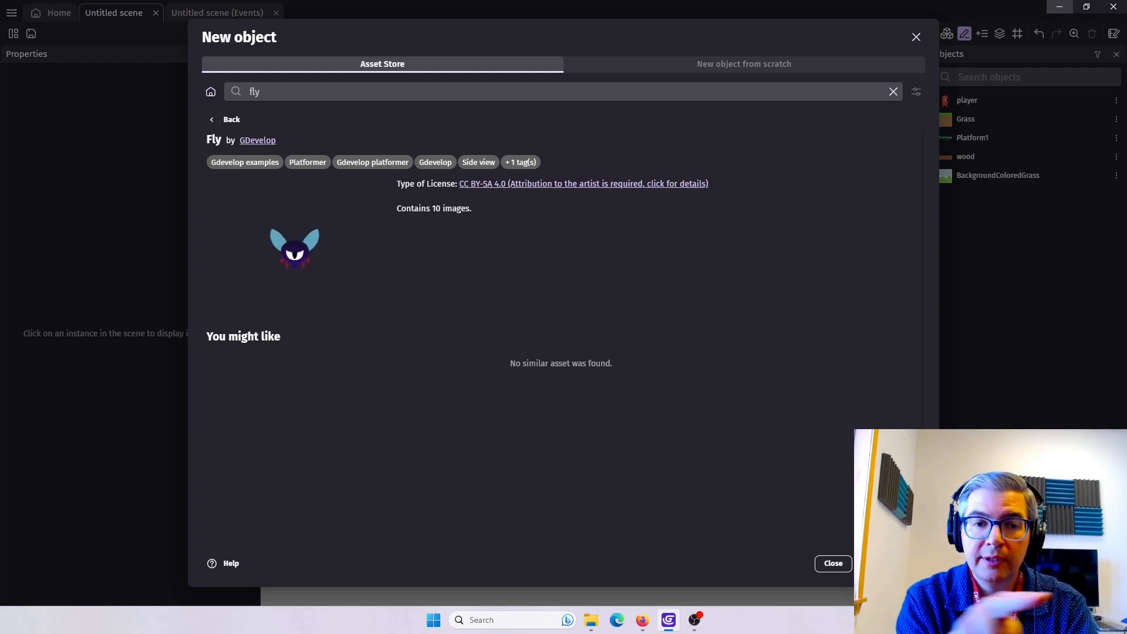
{"action": "left_click", "coordinate": [890, 563]}
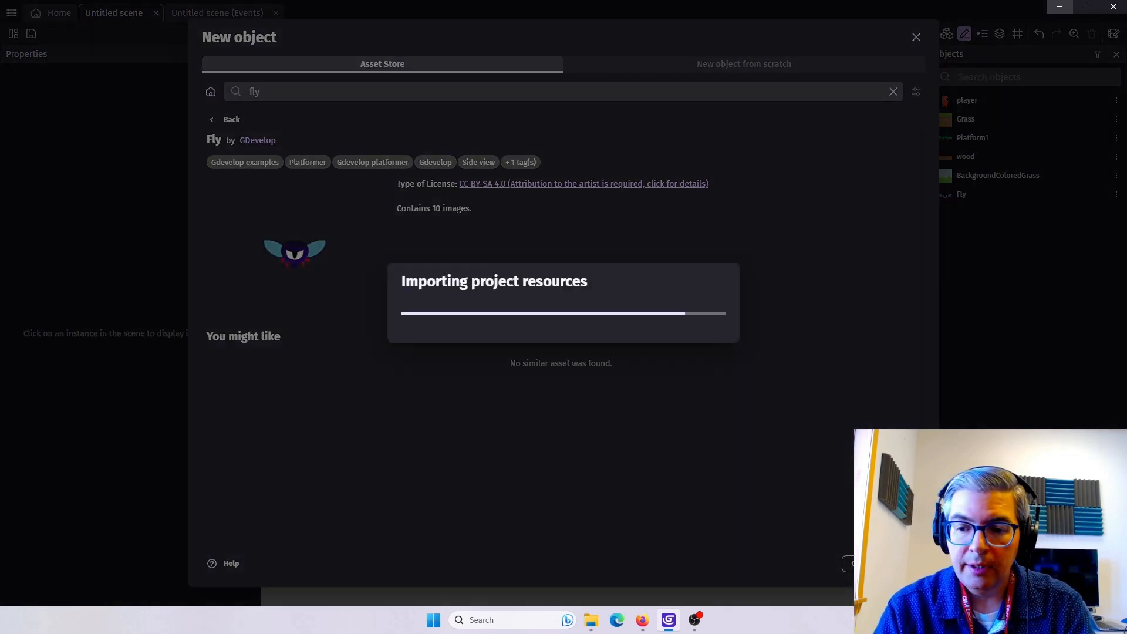
Search the asset store for "monster", check the Monster sprite's Idle and Fire animations, and add it to the scene's objects.
{"action": "left_click_drag", "start_coordinate": [274, 93], "coordinate": [210, 97]}
{"action": "type", "text": "monster"}
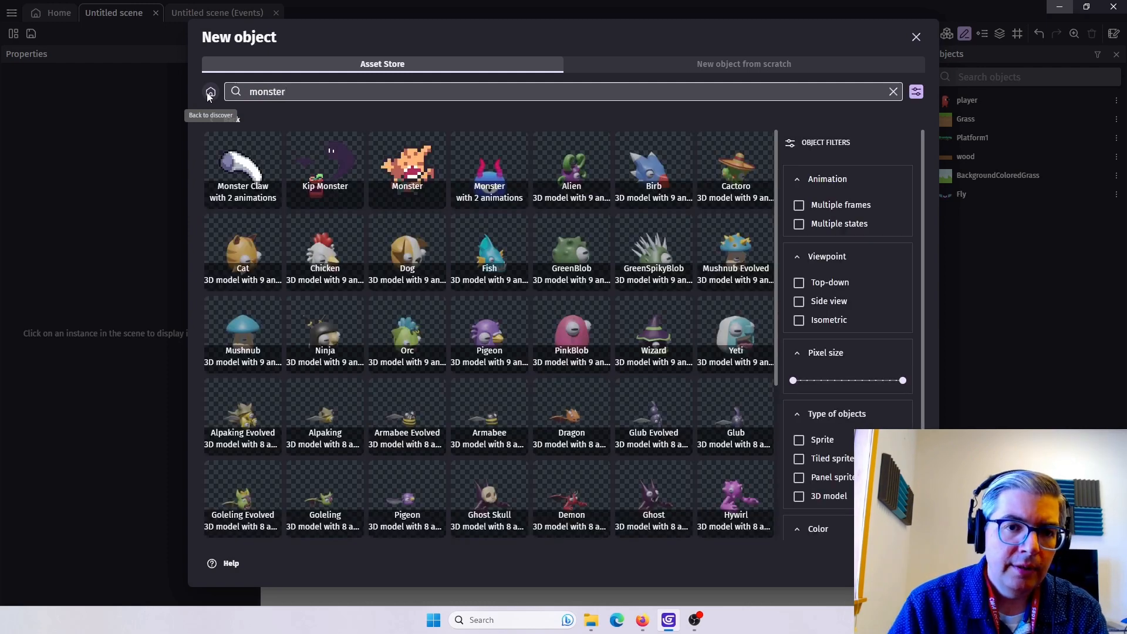
{"action": "left_click", "coordinate": [483, 172]}
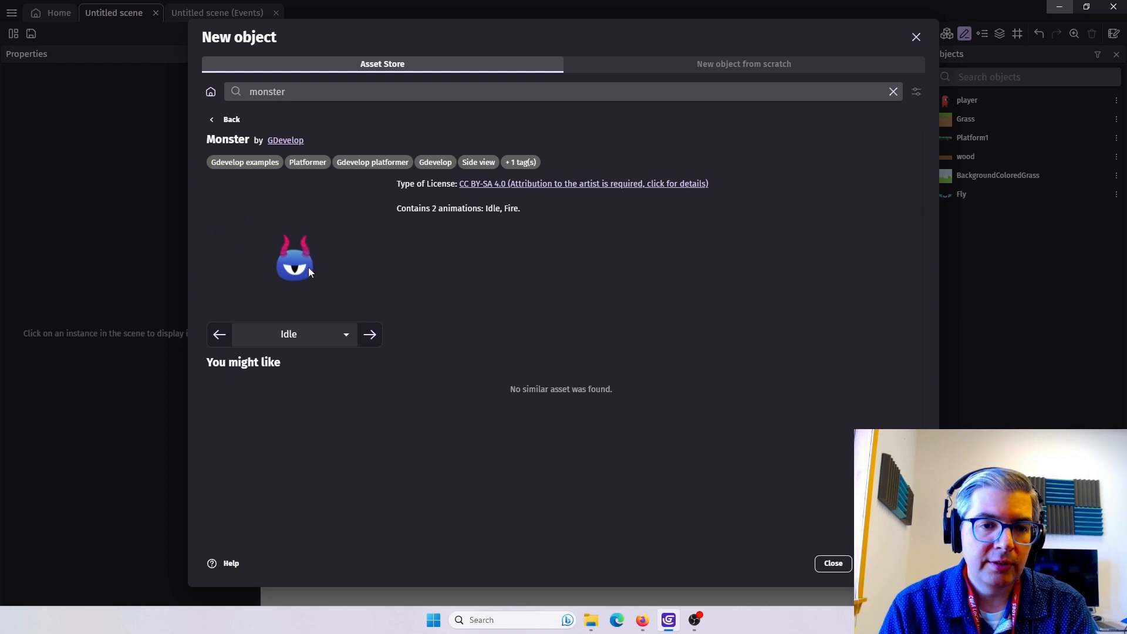
{"action": "left_click", "coordinate": [370, 338]}
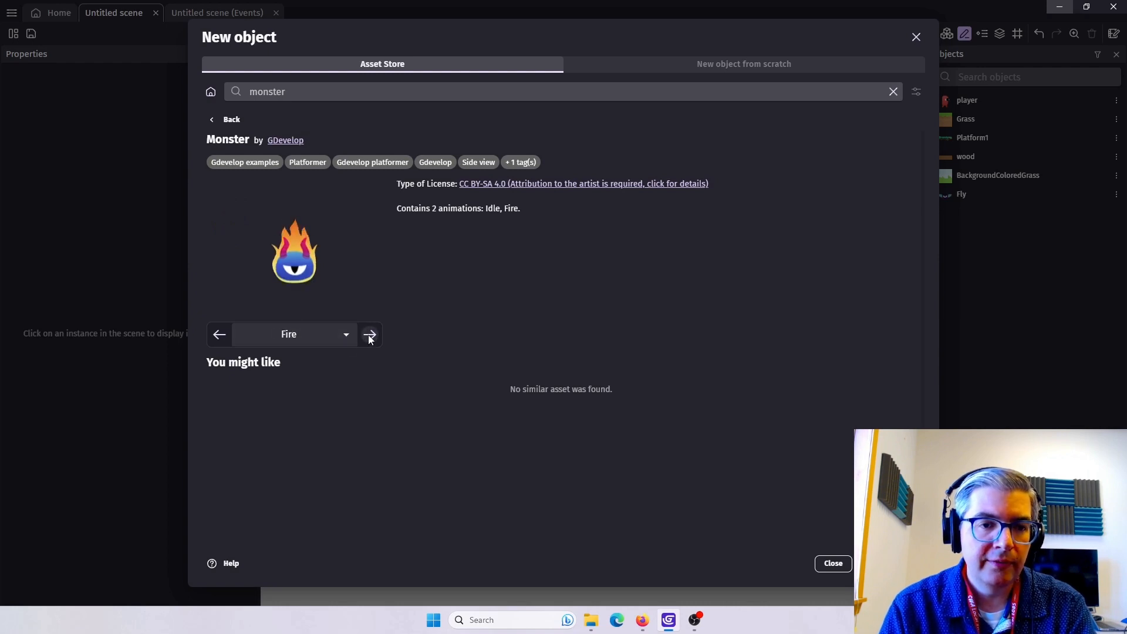
{"action": "left_click", "coordinate": [220, 334]}
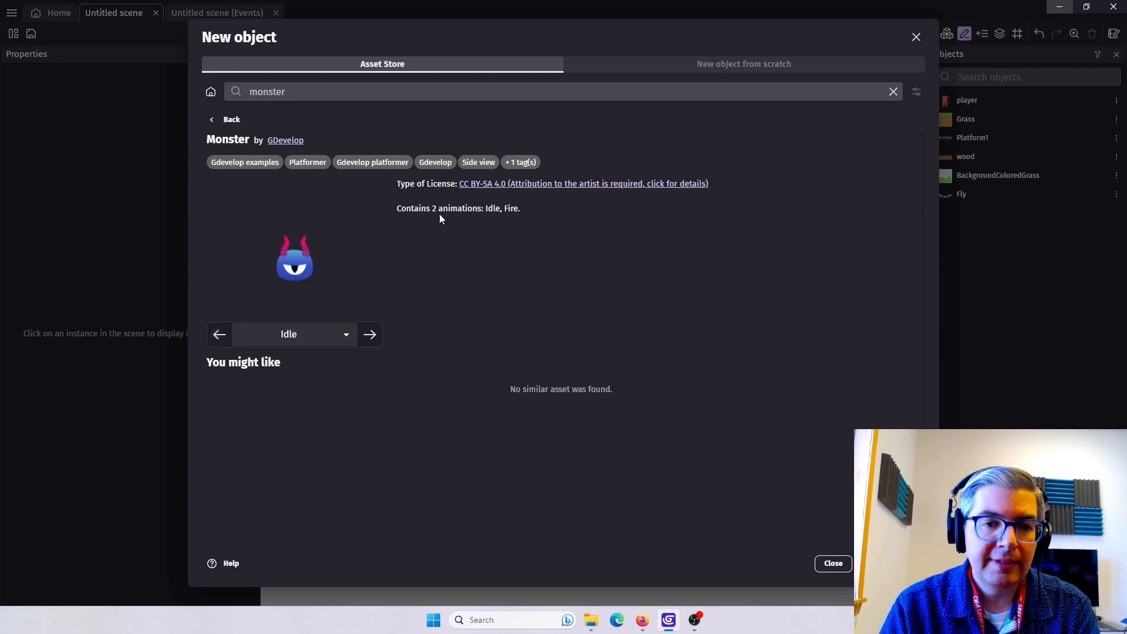
{"action": "left_click", "coordinate": [890, 563]}
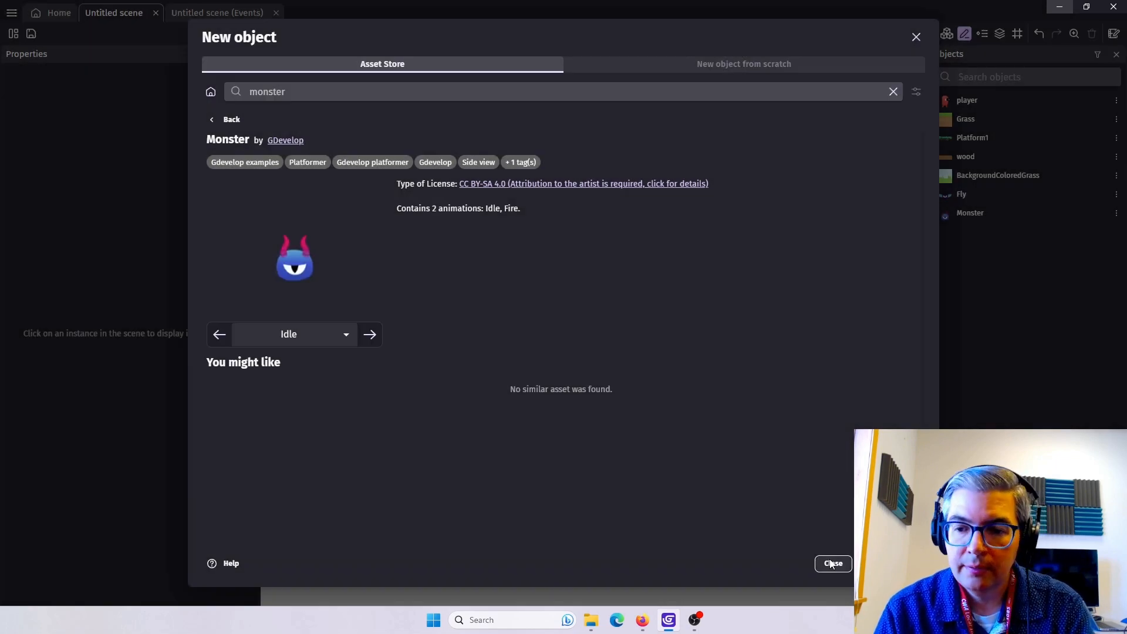
{"action": "left_click", "coordinate": [831, 564]}
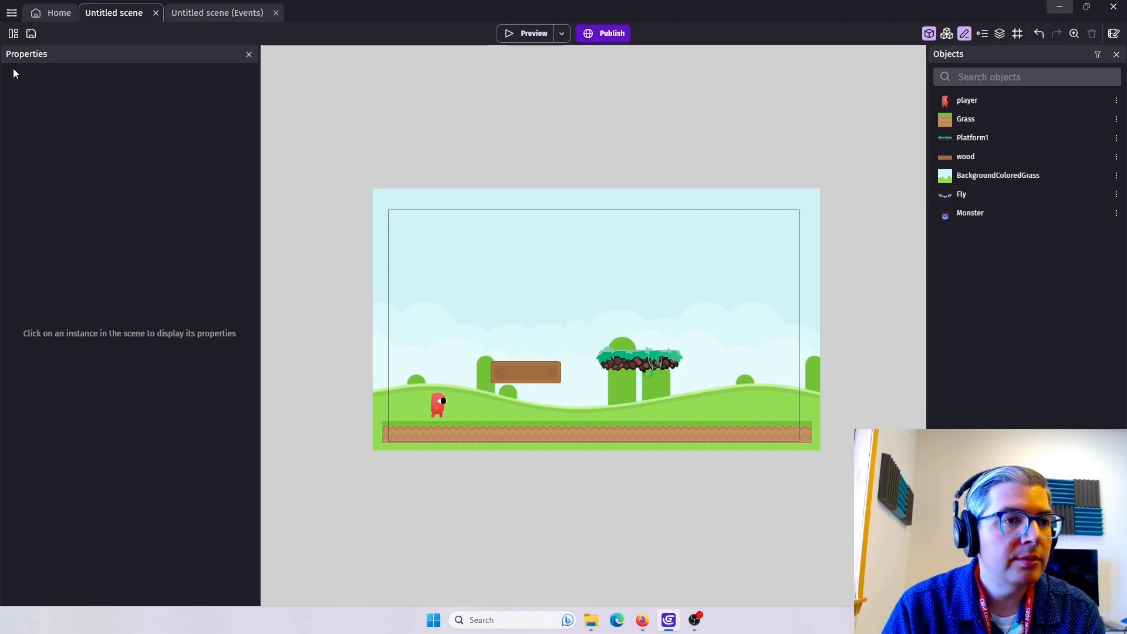
Search the project's extensions for "movement", install the Rectangular movement extension, and return to the scene.
{"action": "left_click", "coordinate": [13, 33]}
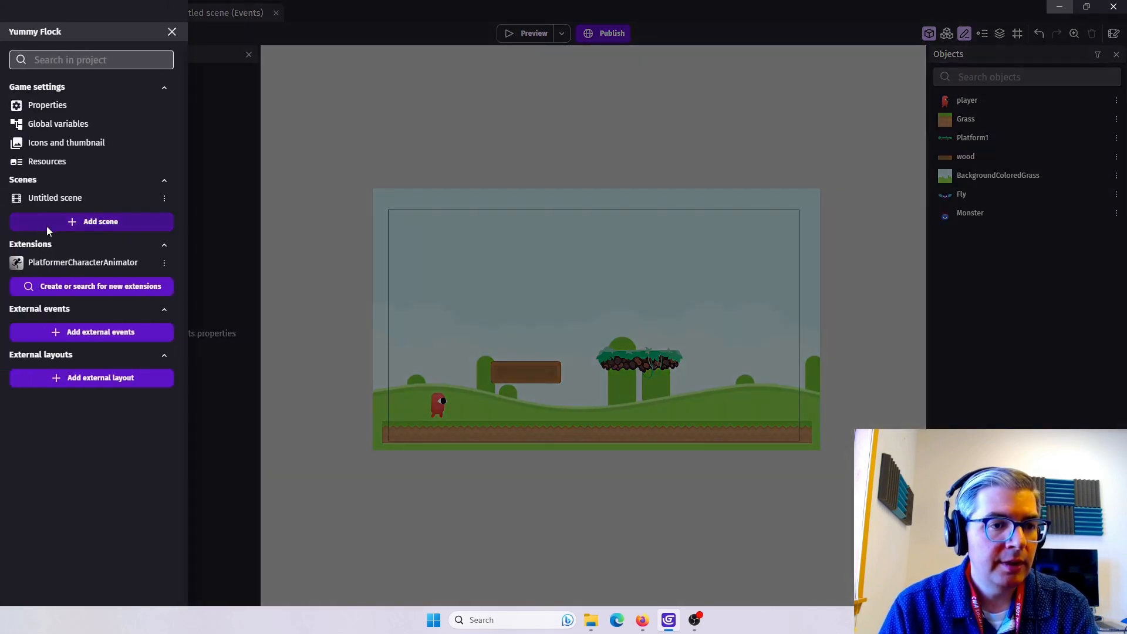
{"action": "left_click", "coordinate": [54, 286]}
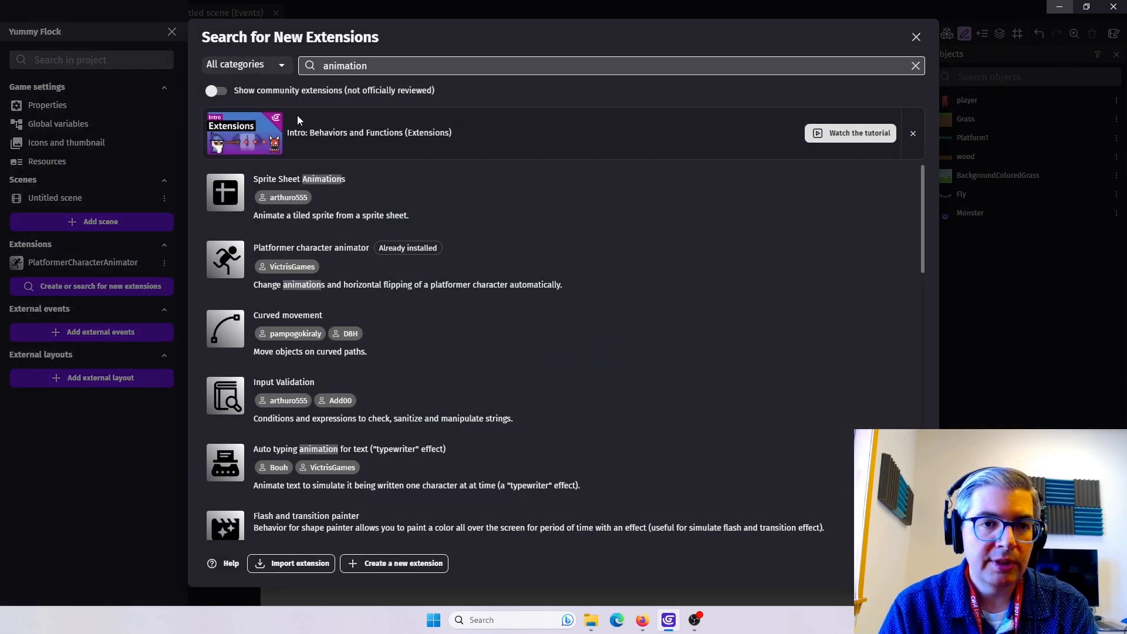
{"action": "double_click", "coordinate": [372, 66]}
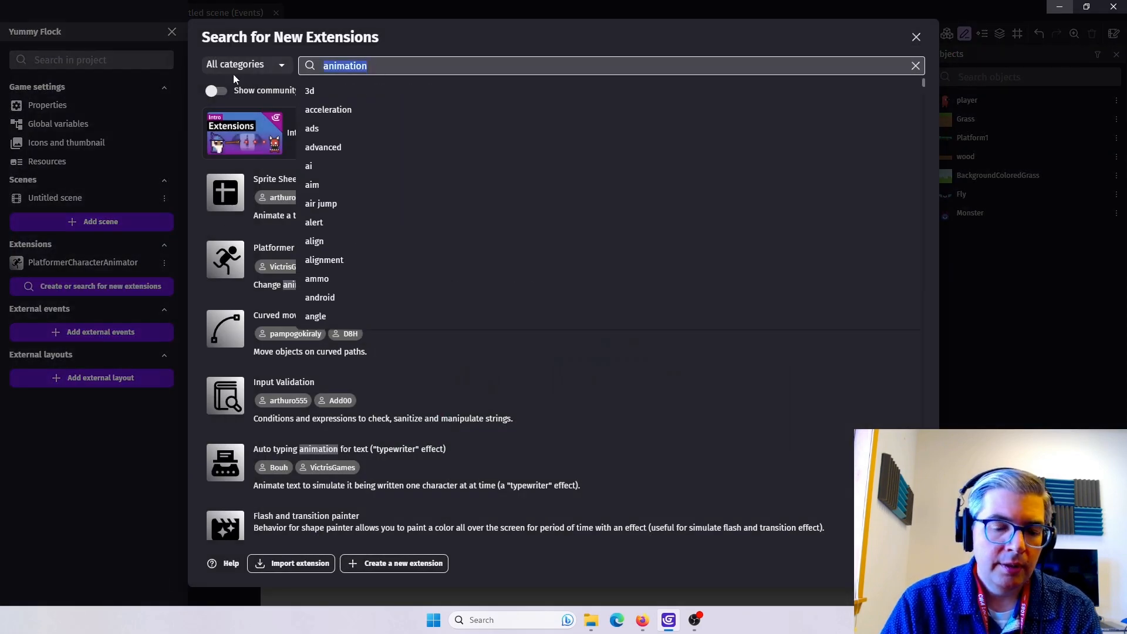
{"action": "type", "text": "movement"}
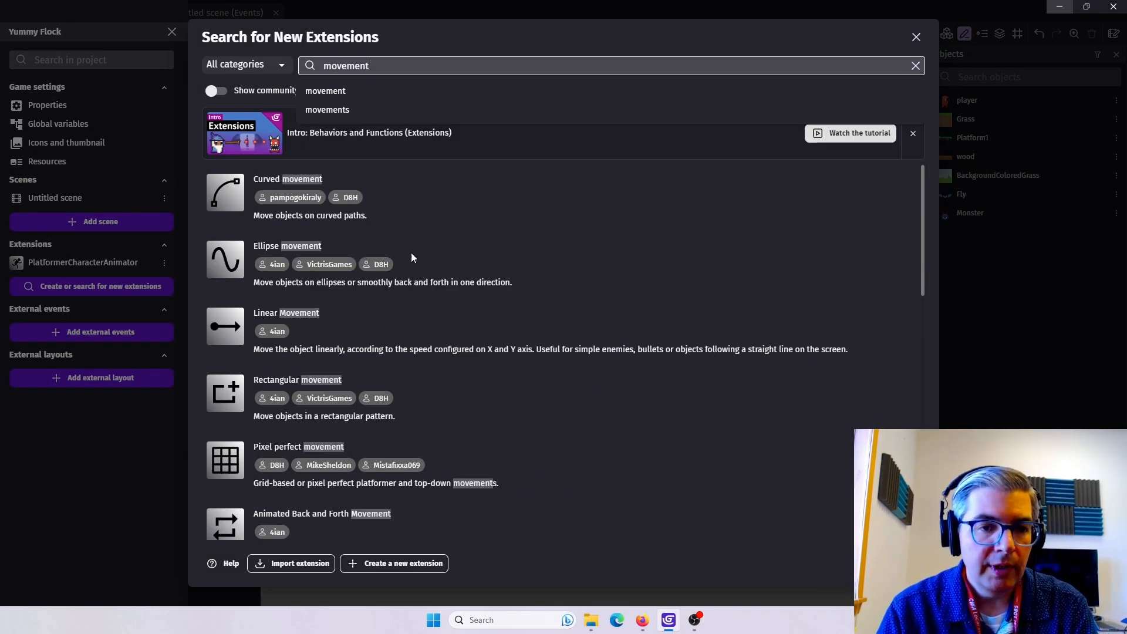
{"action": "left_click_drag", "start_coordinate": [922, 213], "coordinate": [710, 254]}
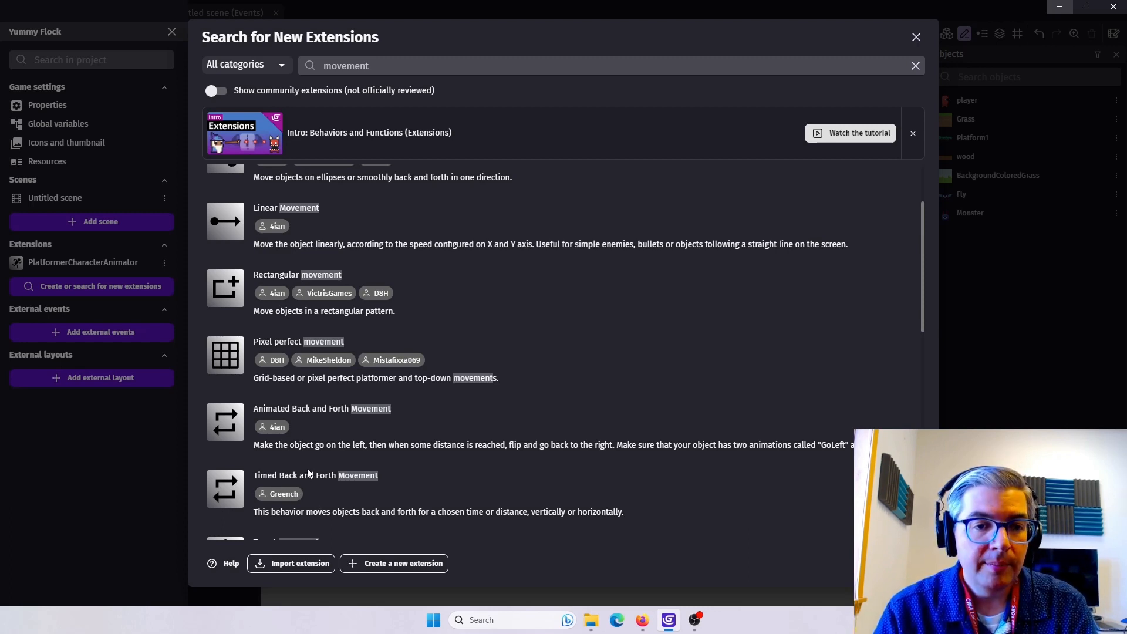
{"action": "left_click", "coordinate": [334, 285]}
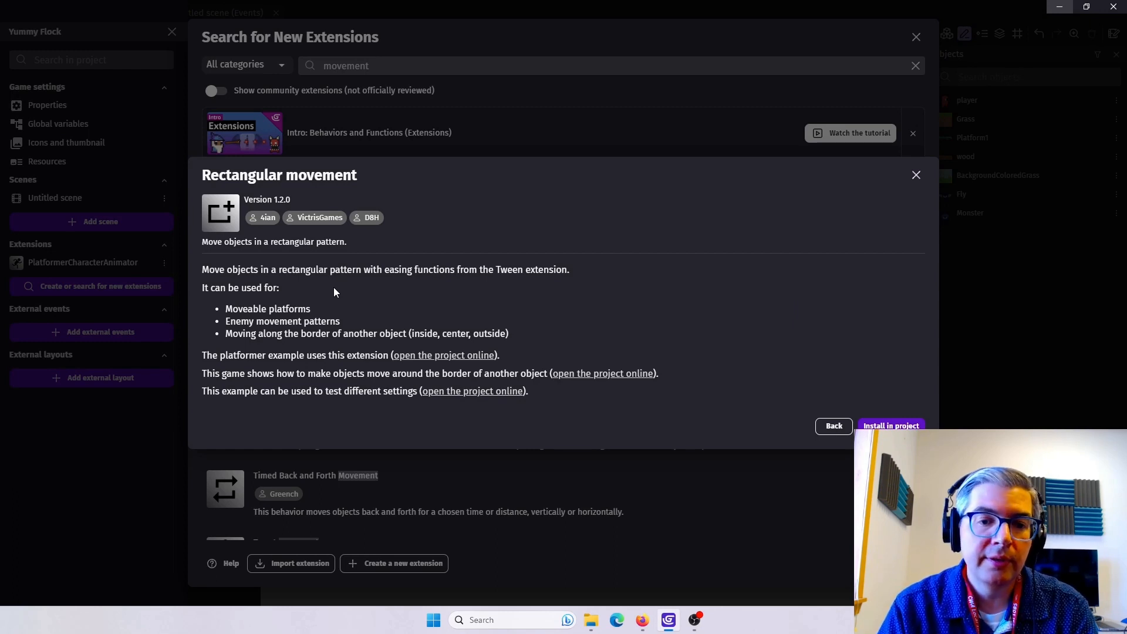
{"action": "left_click", "coordinate": [889, 426]}
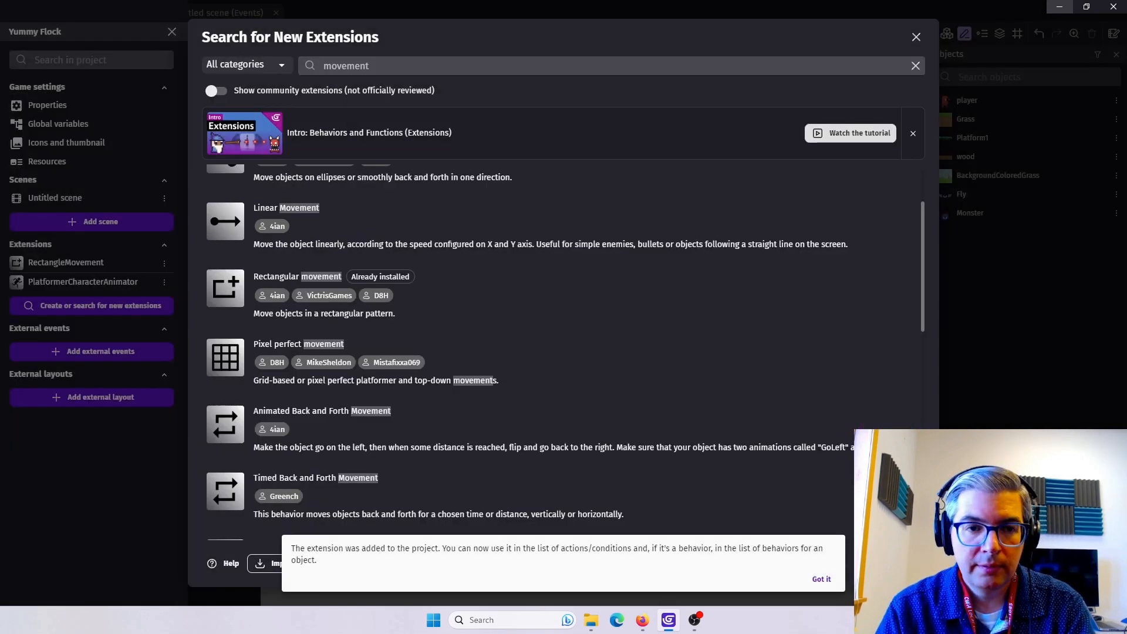
{"action": "key", "text": "Escape"}
{"action": "left_click", "coordinate": [790, 148]}
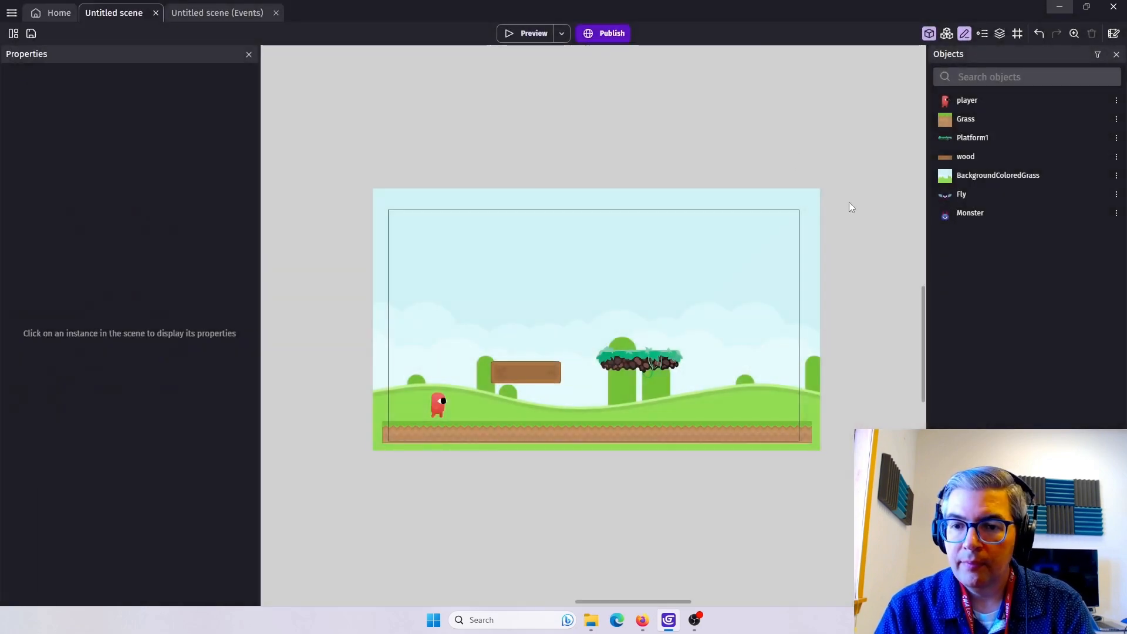
Open the Fly object for editing and add the Rectangular movement behavior to it.
{"action": "left_click", "coordinate": [960, 195]}
{"action": "double_click", "coordinate": [960, 195]}
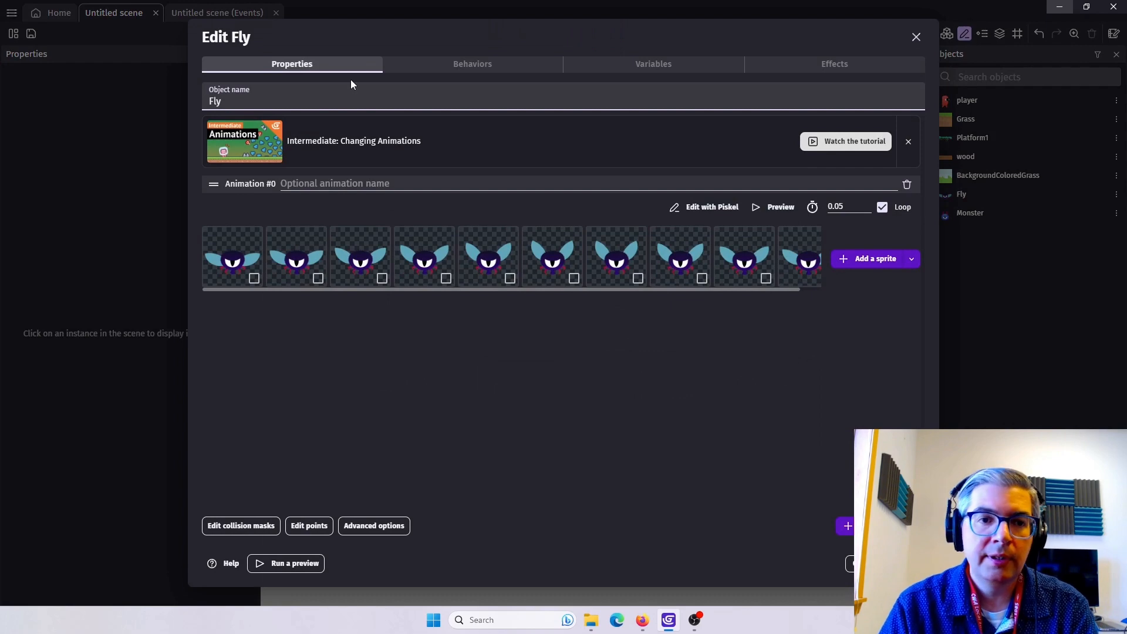
{"action": "left_click", "coordinate": [461, 66]}
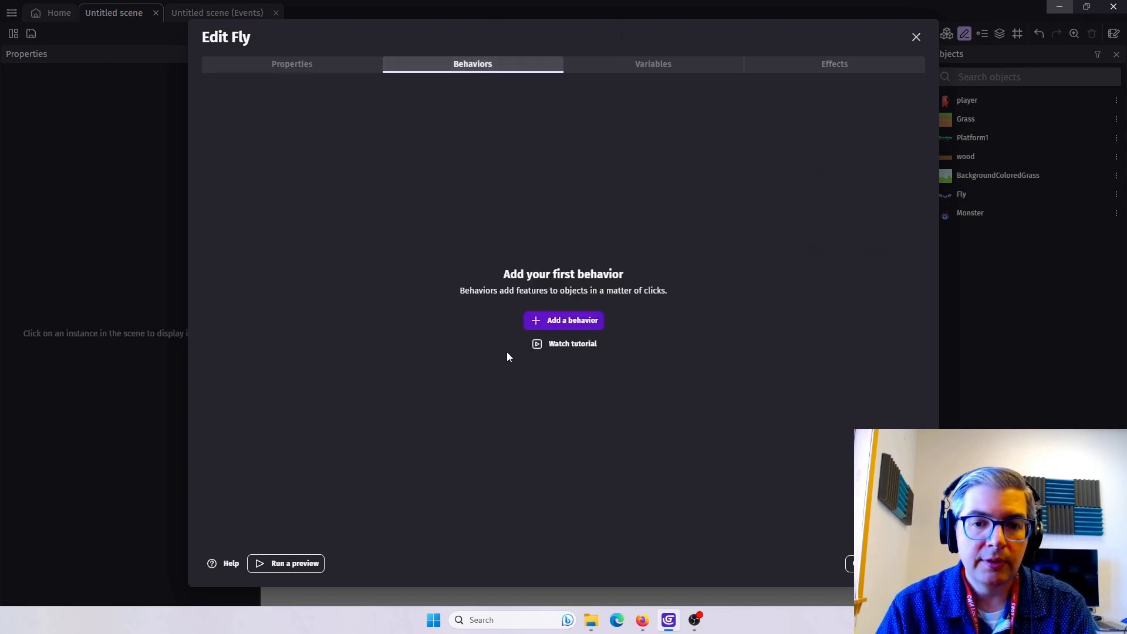
{"action": "left_click", "coordinate": [551, 320]}
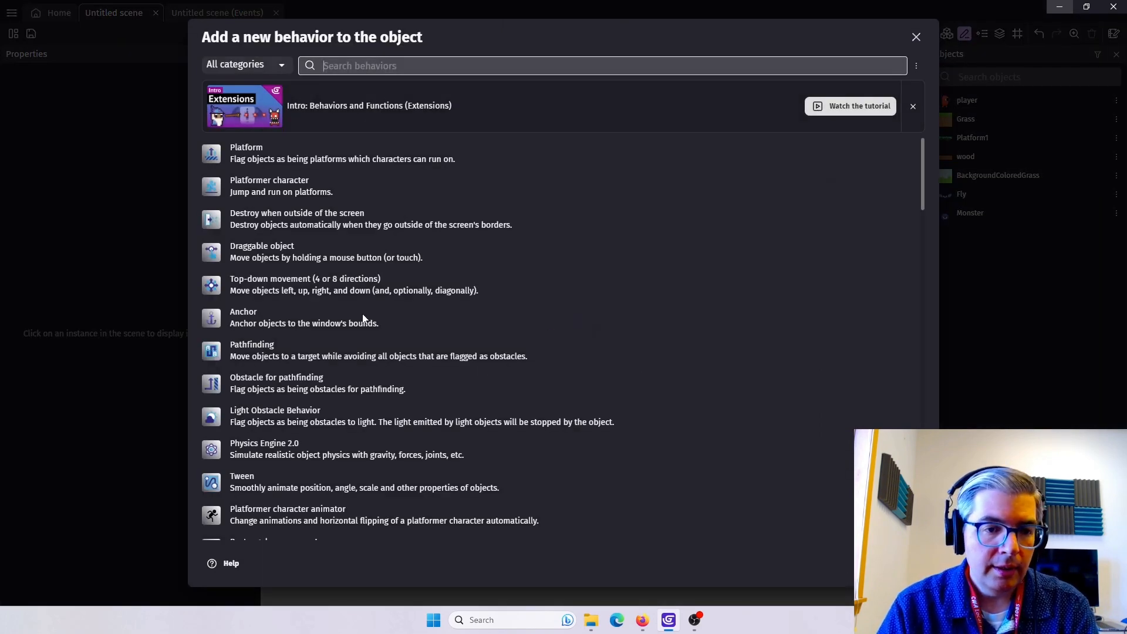
{"action": "scroll", "coordinate": [364, 318], "scroll_direction": "down", "scroll_amount": 4}
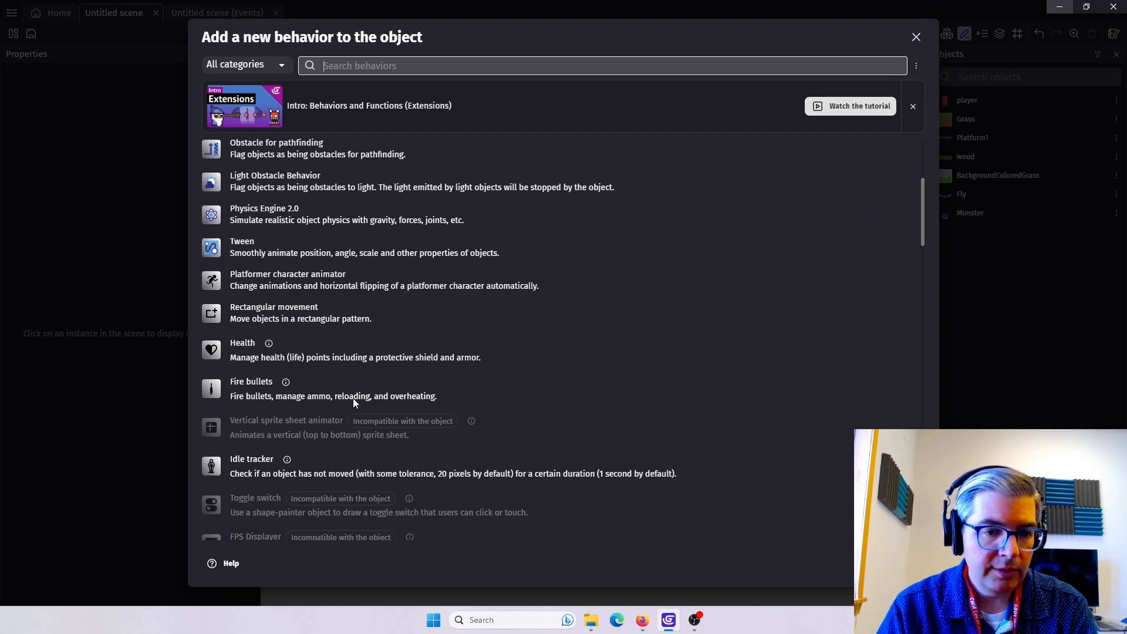
{"action": "left_click", "coordinate": [279, 317]}
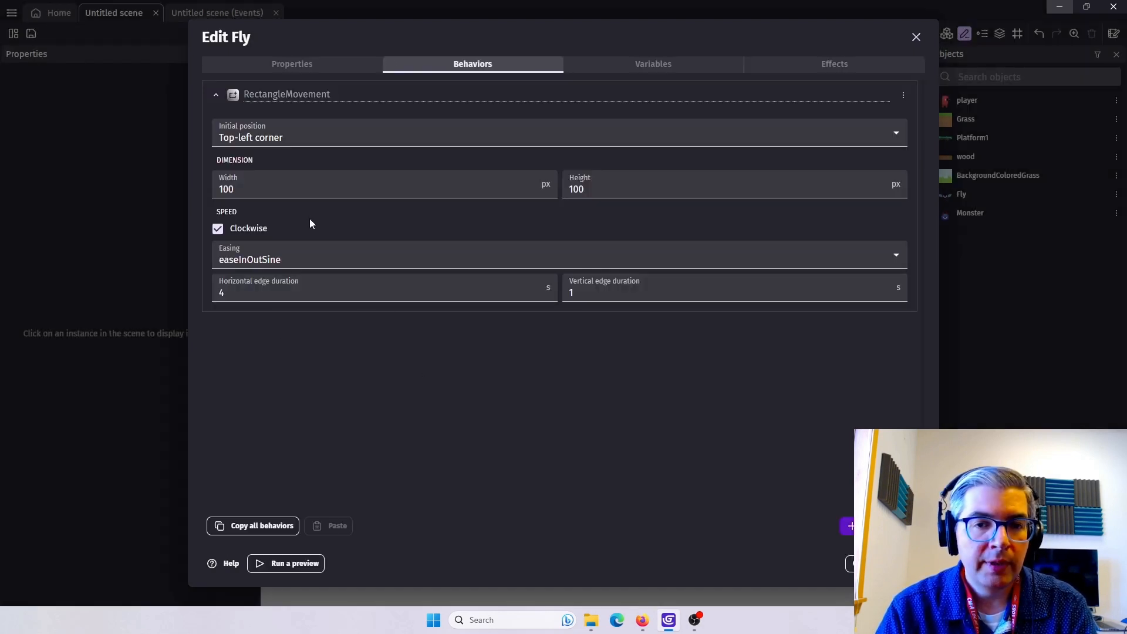
Set the Fly's rectangular movement width to 0 px and its horizontal edge duration to 0 s.
{"action": "left_click_drag", "start_coordinate": [247, 190], "coordinate": [185, 189]}
{"action": "type", "text": "0"}
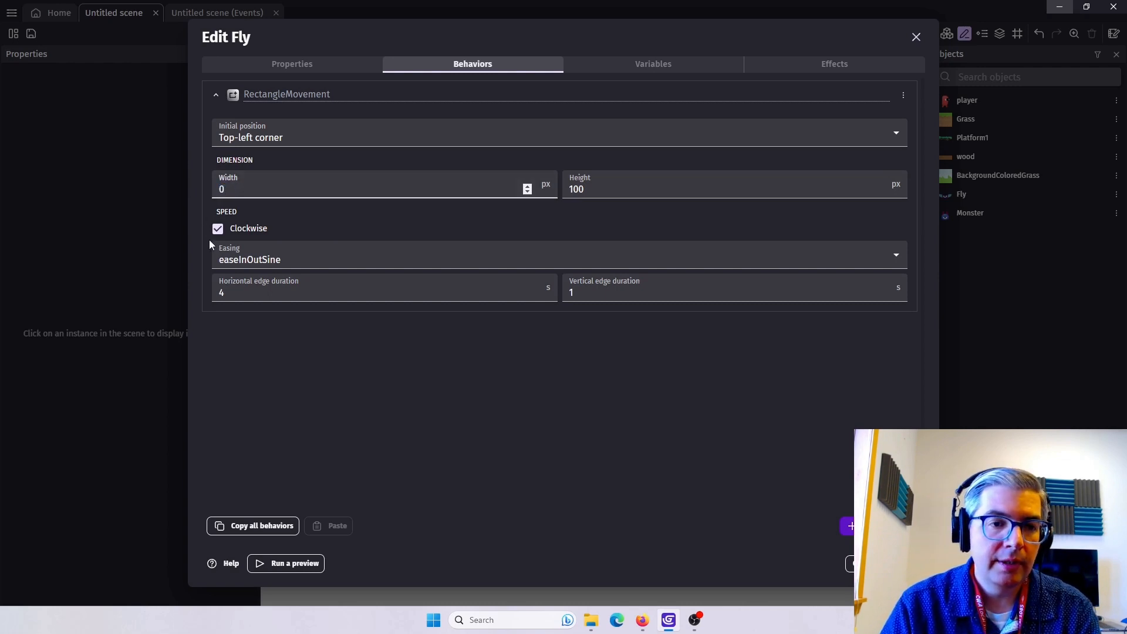
{"action": "left_click_drag", "start_coordinate": [239, 295], "coordinate": [180, 291]}
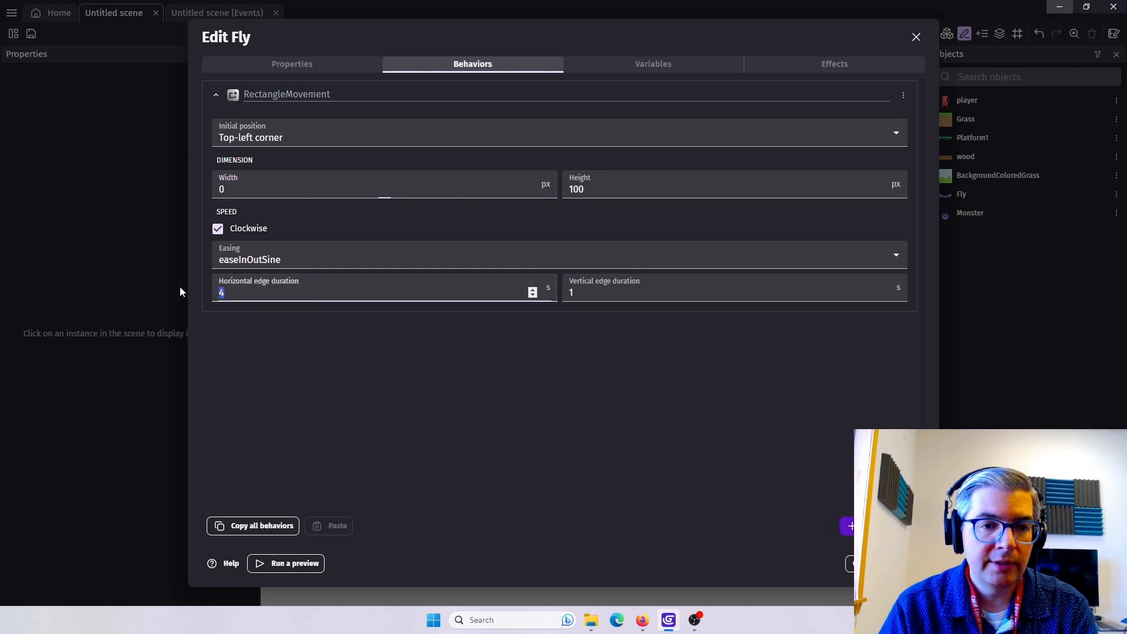
{"action": "type", "text": "0"}
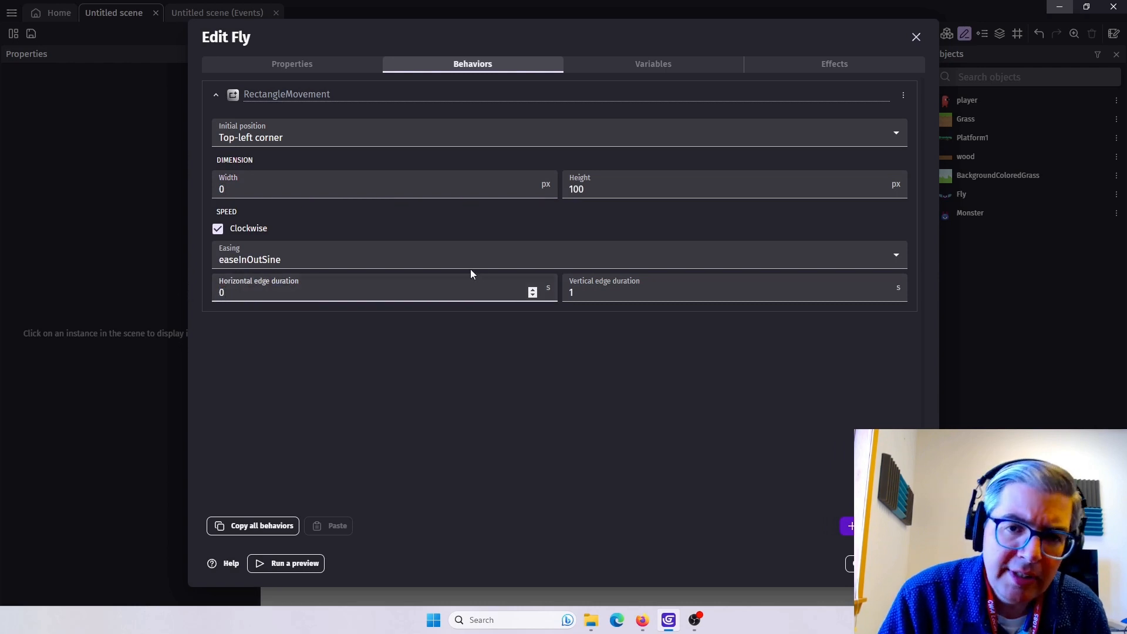
Set the Fly's movement height to 150 px and vertical edge duration to 1.5 s, and place a Fly beside the grassy platform.
{"action": "left_click_drag", "start_coordinate": [593, 190], "coordinate": [576, 192]}
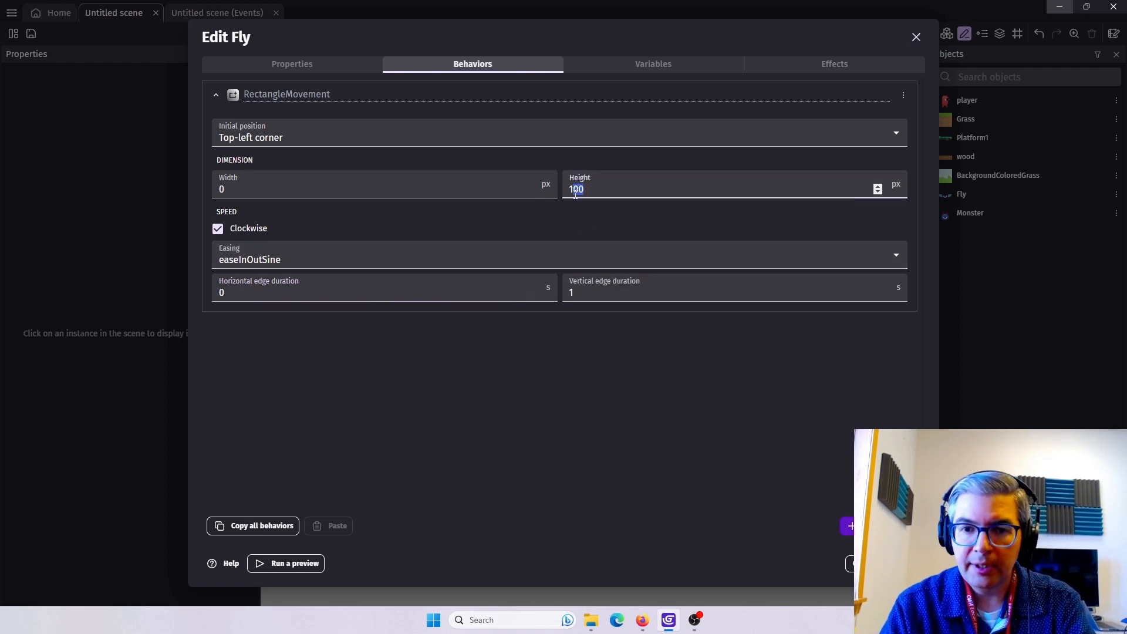
{"action": "type", "text": "5"}
{"action": "left_click", "coordinate": [586, 292]}
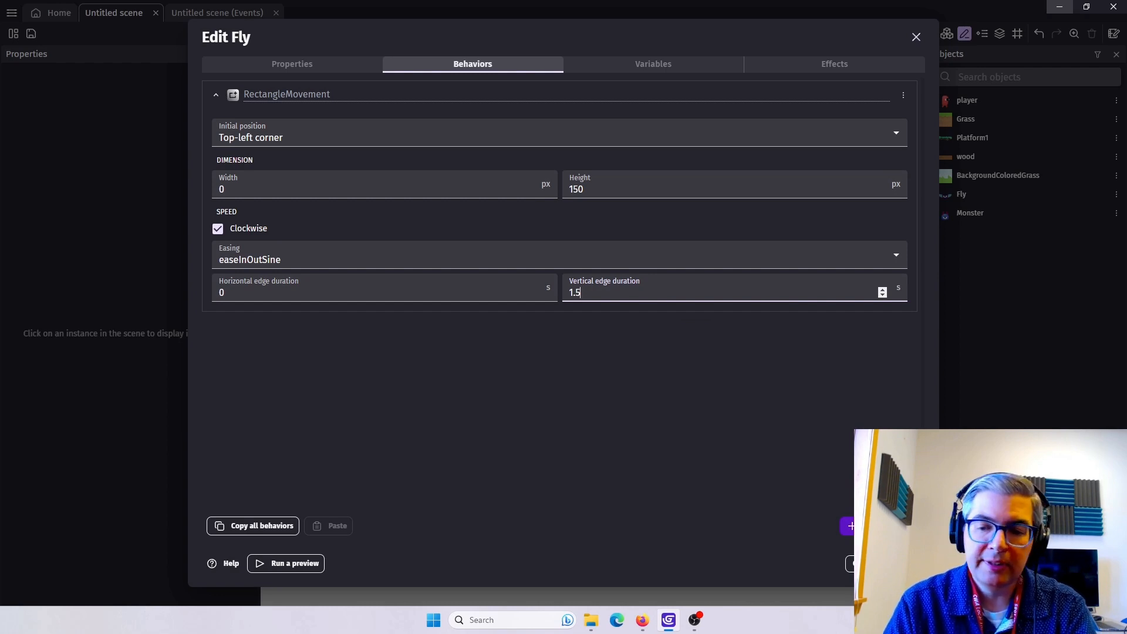
{"action": "left_click", "coordinate": [905, 564]}
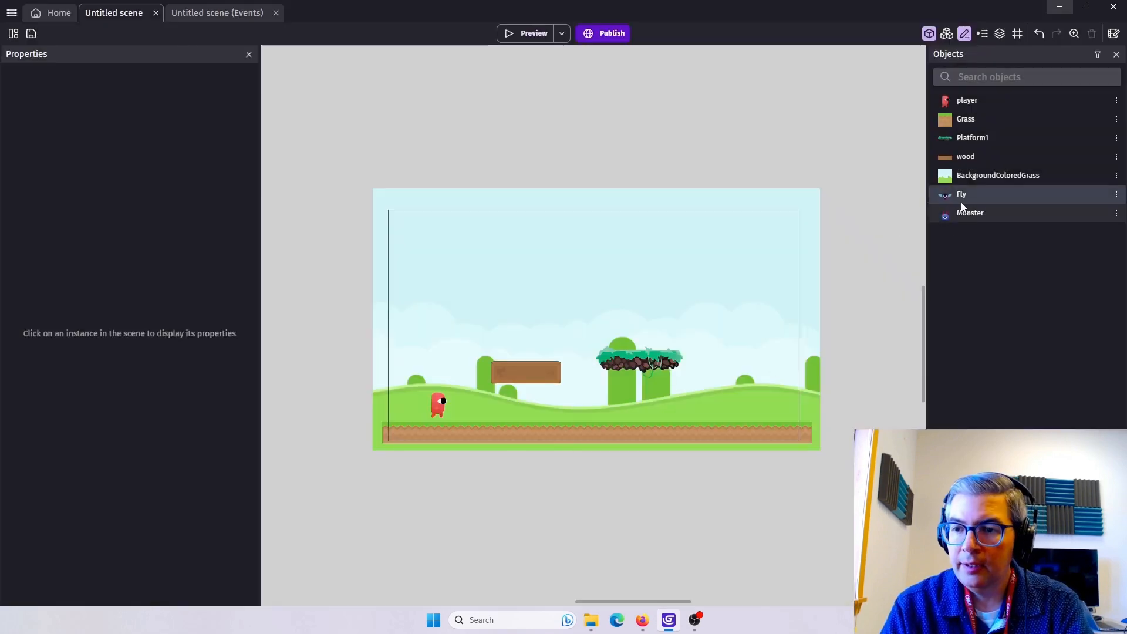
{"action": "left_click_drag", "start_coordinate": [961, 196], "coordinate": [707, 341]}
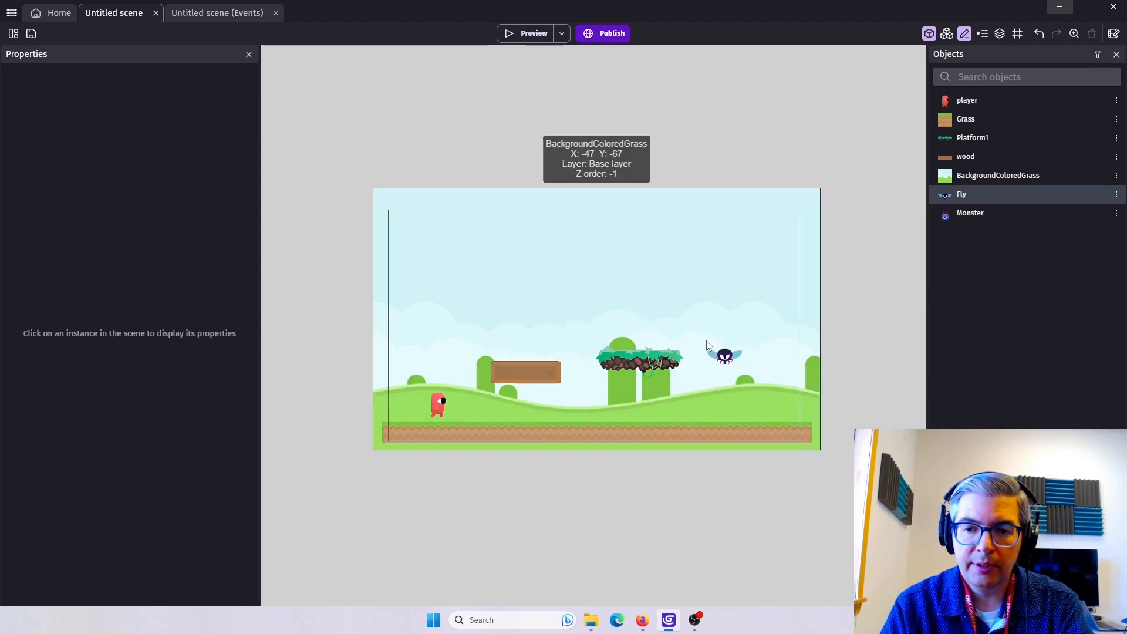
Preview the game, run and jump the hero around the Fly to check its vertical movement, and close the preview.
{"action": "left_click", "coordinate": [534, 34]}
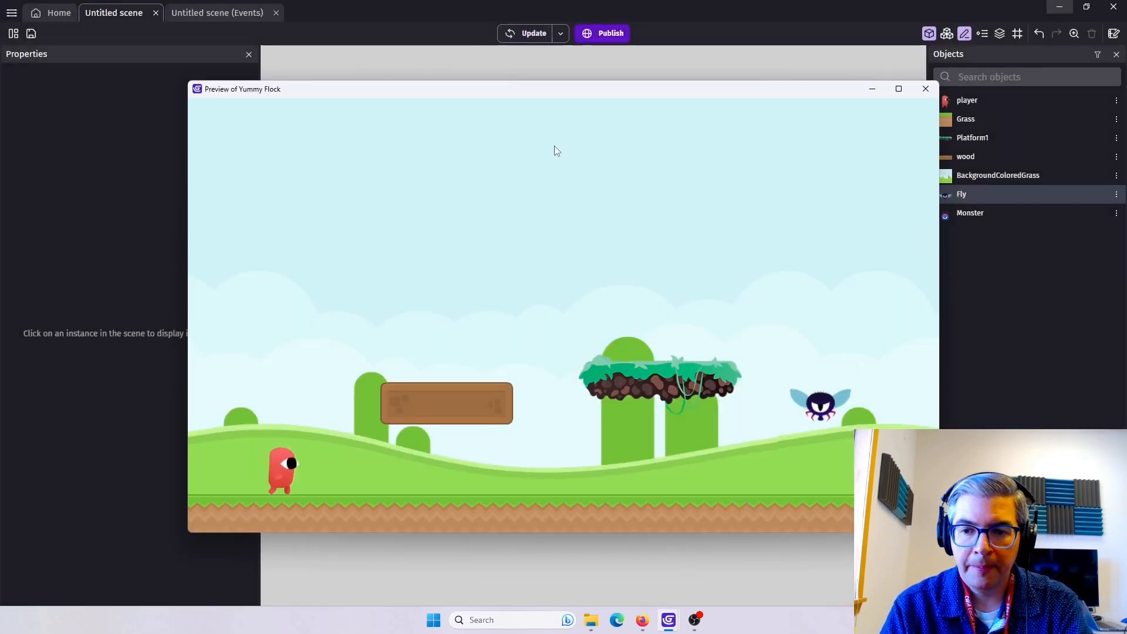
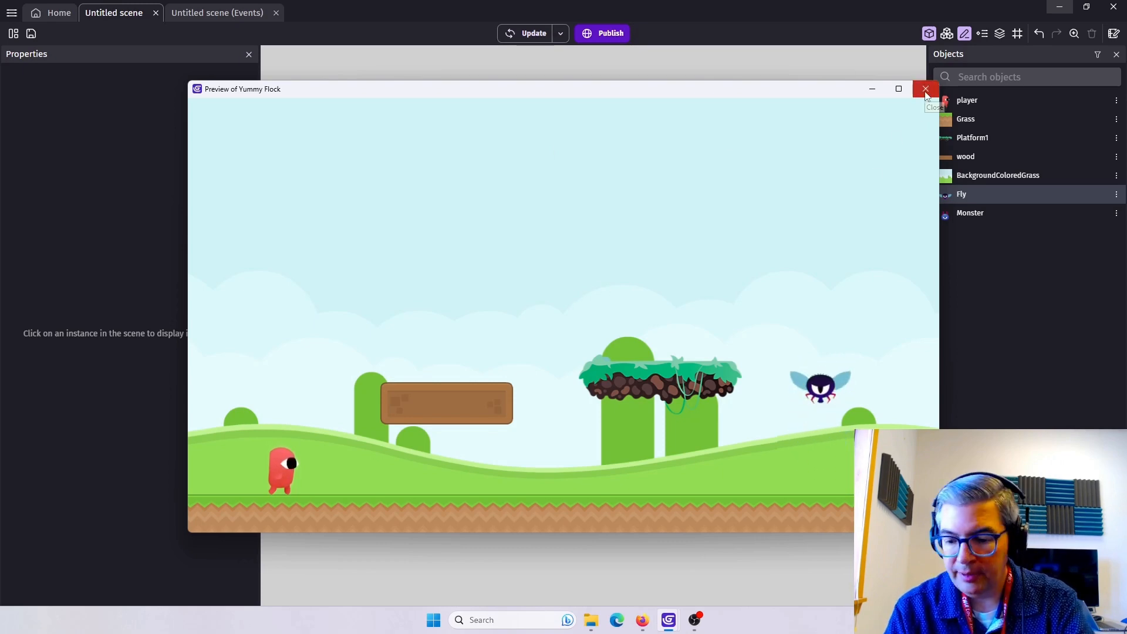
{"action": "key", "text": "Right"}
{"action": "key", "text": "Right"}
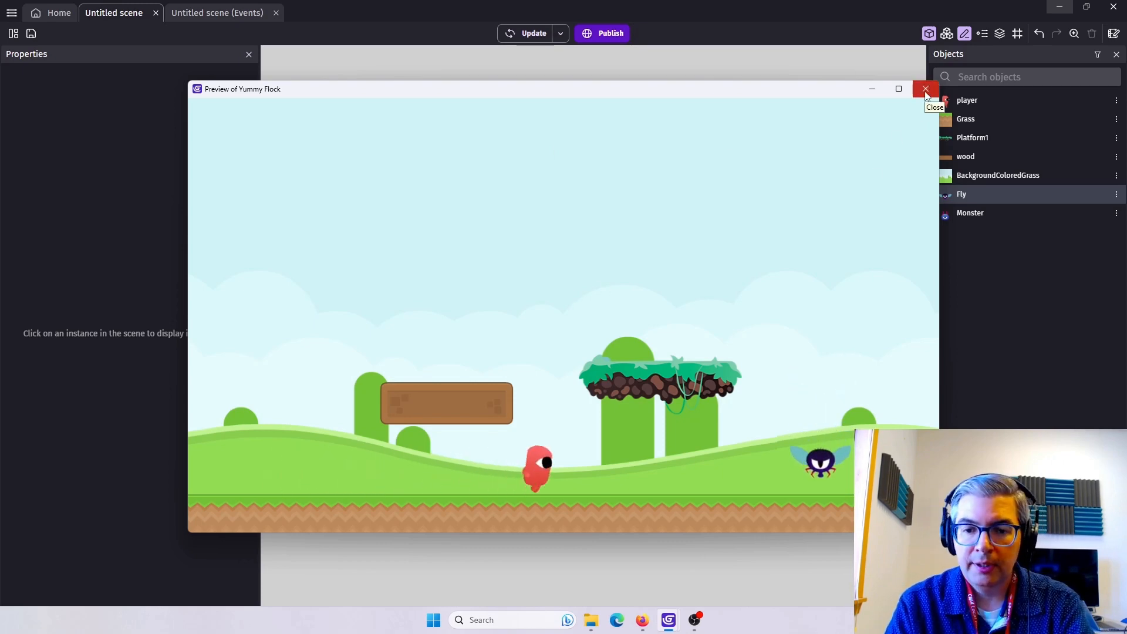
{"action": "key", "text": "Right"}
{"action": "key", "text": "space"}
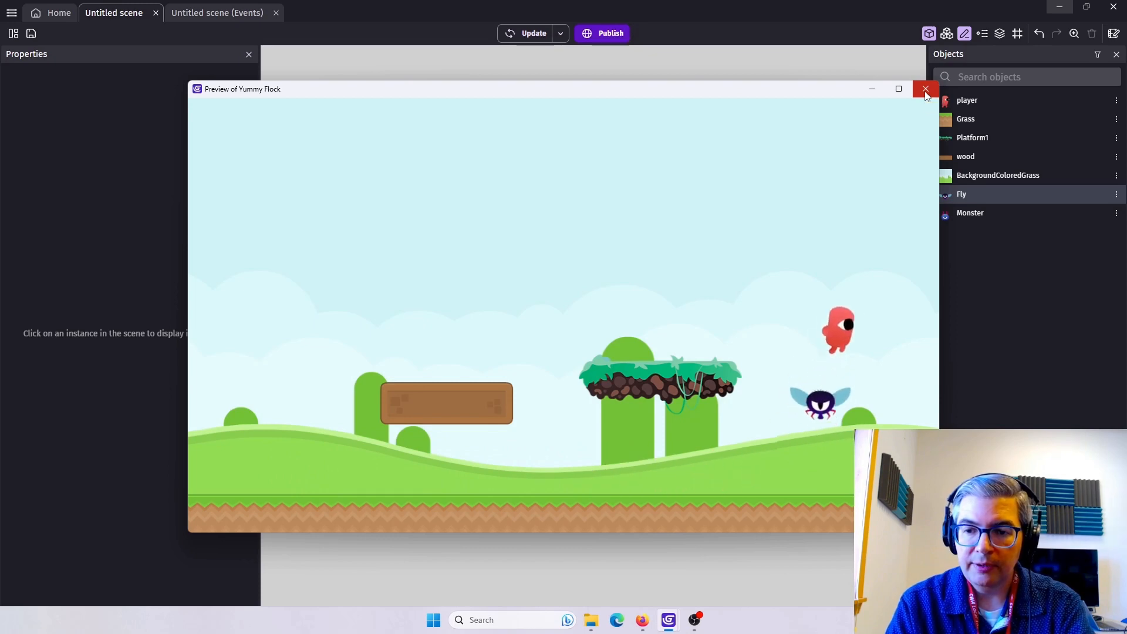
{"action": "key", "text": "Left"}
{"action": "key", "text": "Right"}
{"action": "key", "text": "space"}
{"action": "key", "text": "Left"}
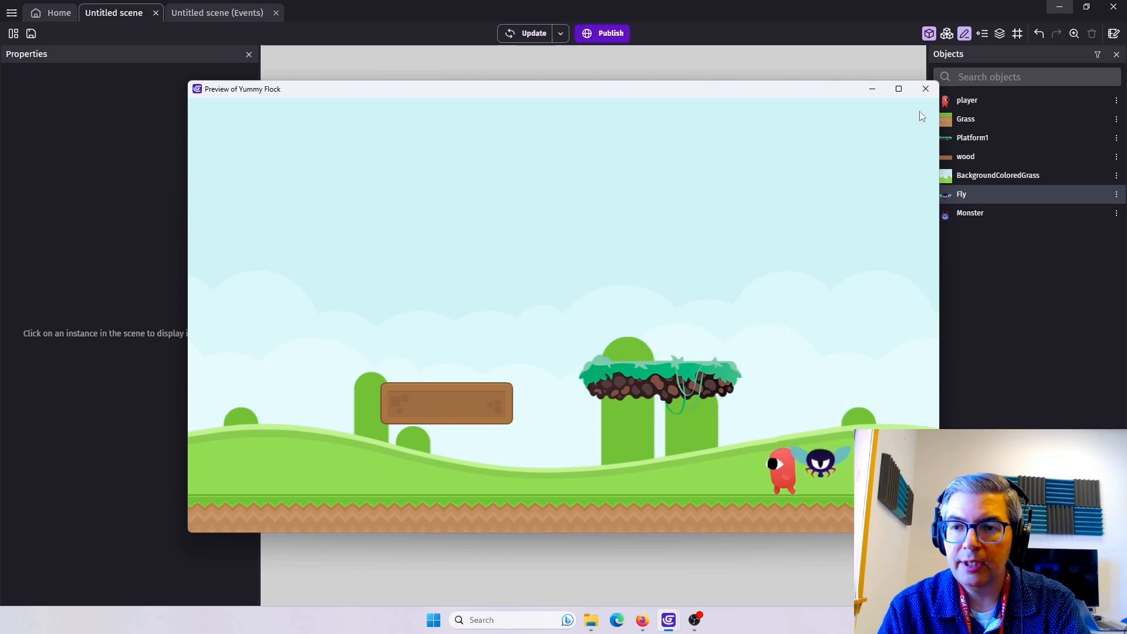
{"action": "left_click", "coordinate": [926, 90]}
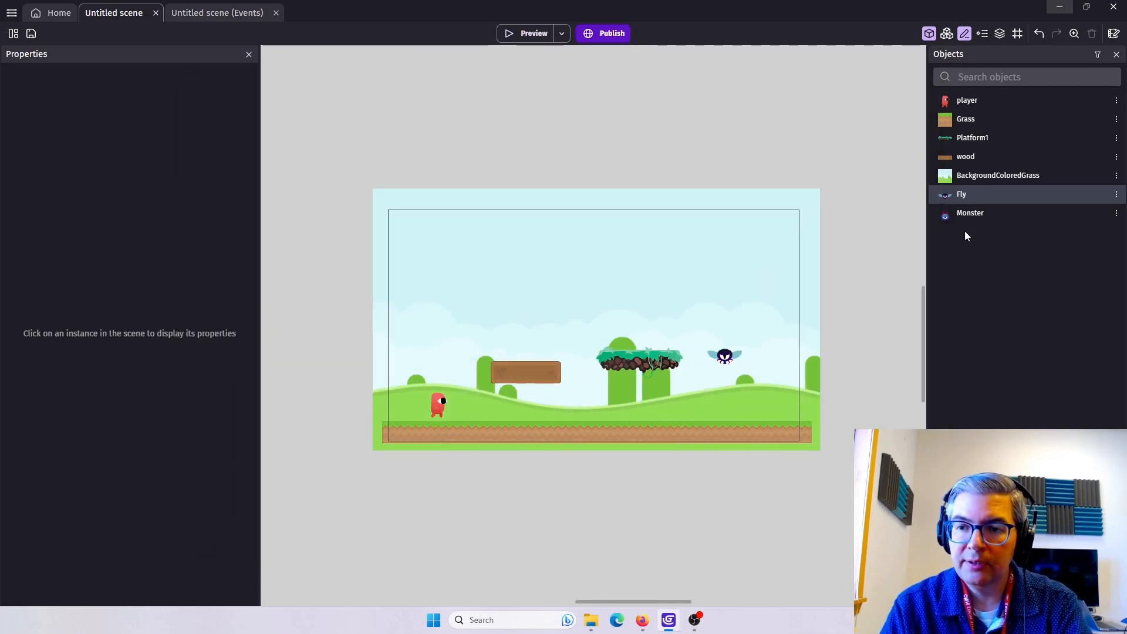
Open the Monster object for editing and add the Rectangular movement behavior to it.
{"action": "double_click", "coordinate": [970, 213]}
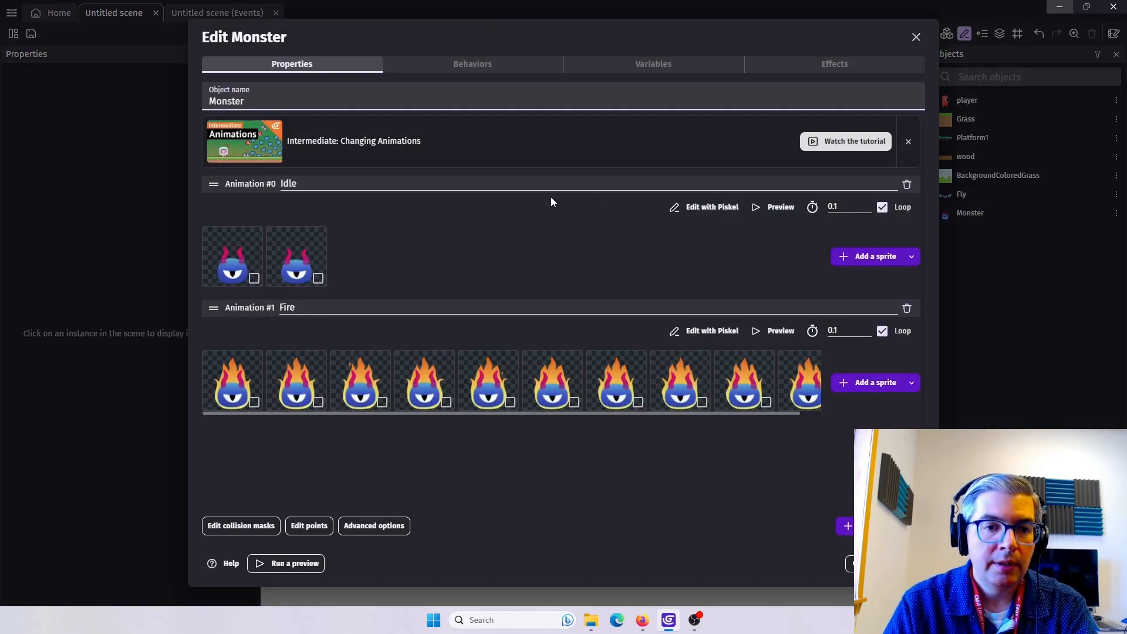
{"action": "left_click", "coordinate": [464, 66]}
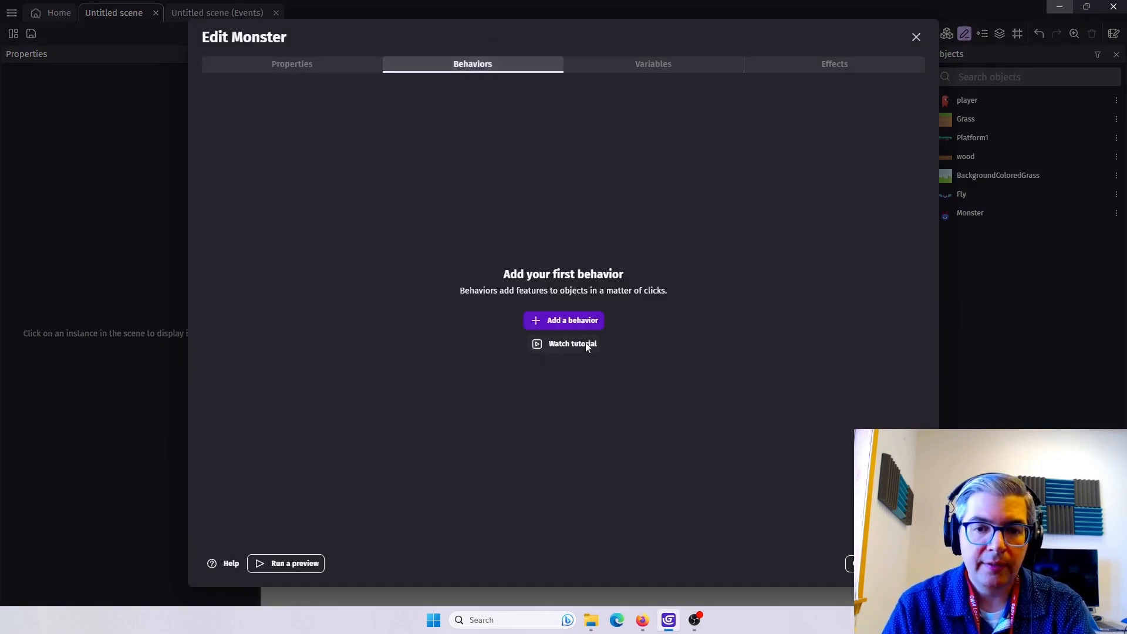
{"action": "left_click", "coordinate": [571, 322]}
{"action": "scroll", "coordinate": [396, 317], "scroll_direction": "down", "scroll_amount": 3}
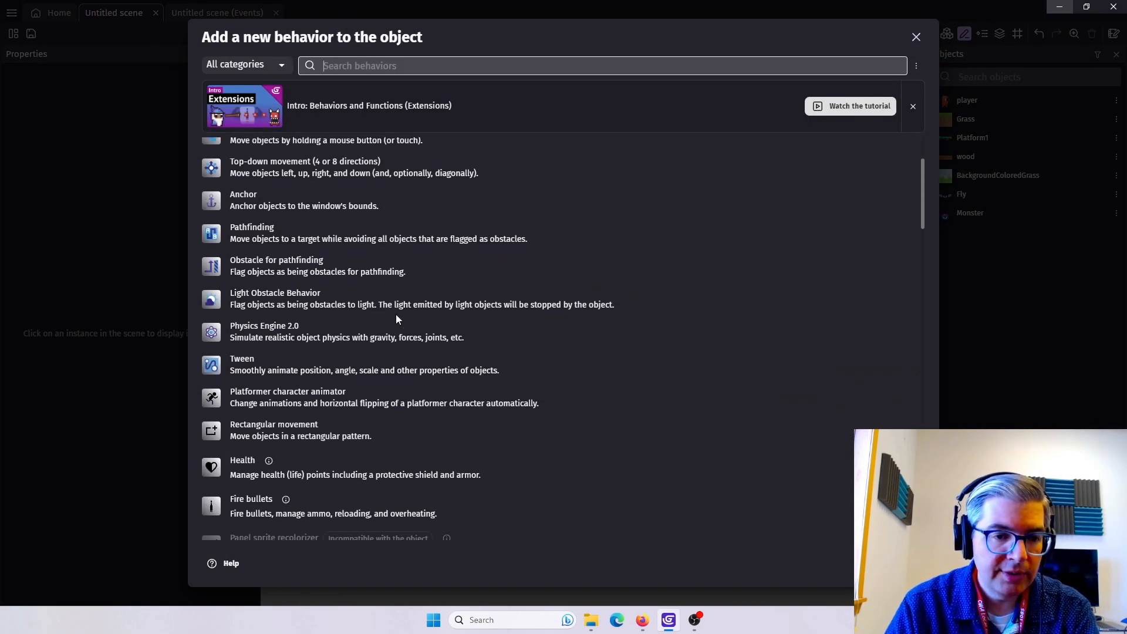
{"action": "left_click", "coordinate": [285, 437]}
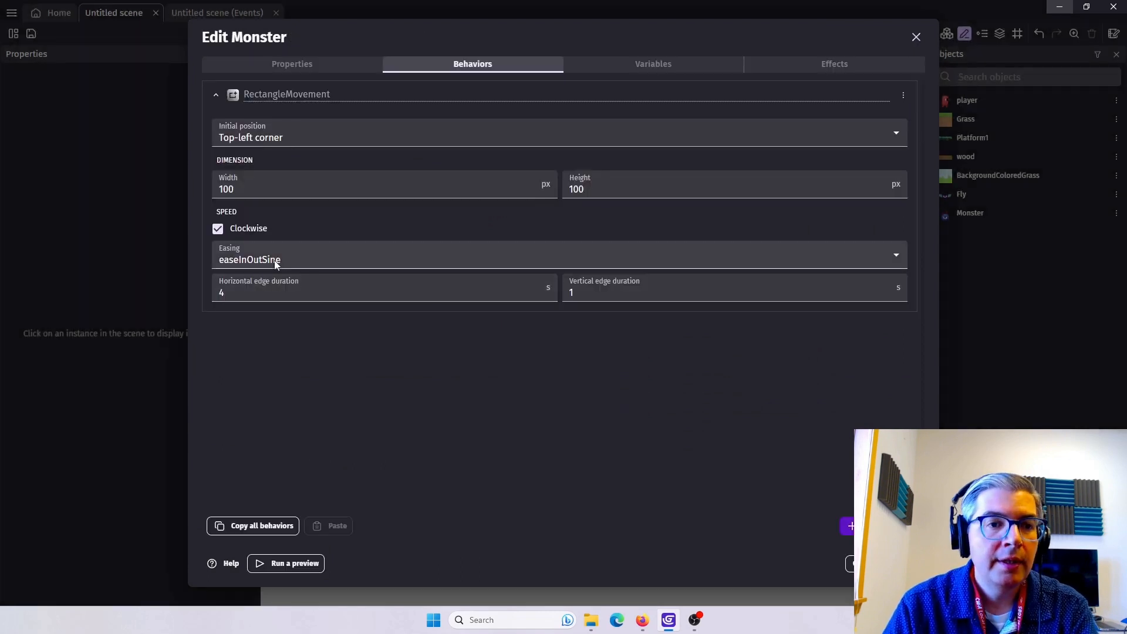
Set the Monster's movement to 150 px width, 0 px height, 1 s horizontal and 0 s vertical edge duration, and apply.
{"action": "double_click", "coordinate": [577, 188]}
{"action": "type", "text": "0"}
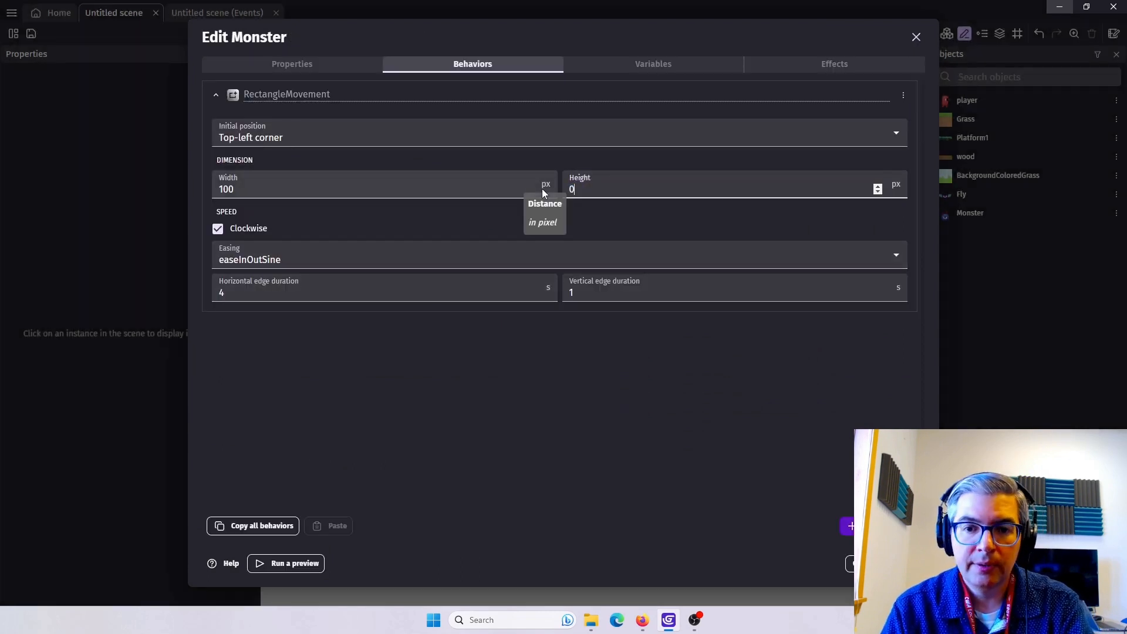
{"action": "left_click_drag", "start_coordinate": [579, 292], "coordinate": [539, 291]}
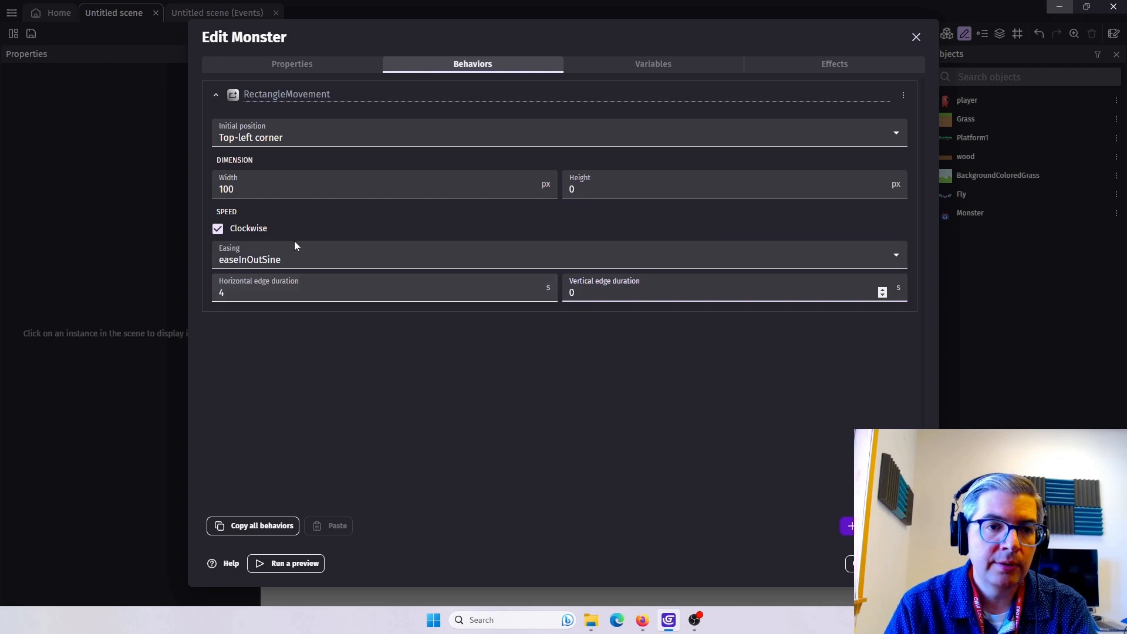
{"action": "left_click_drag", "start_coordinate": [238, 190], "coordinate": [228, 193]}
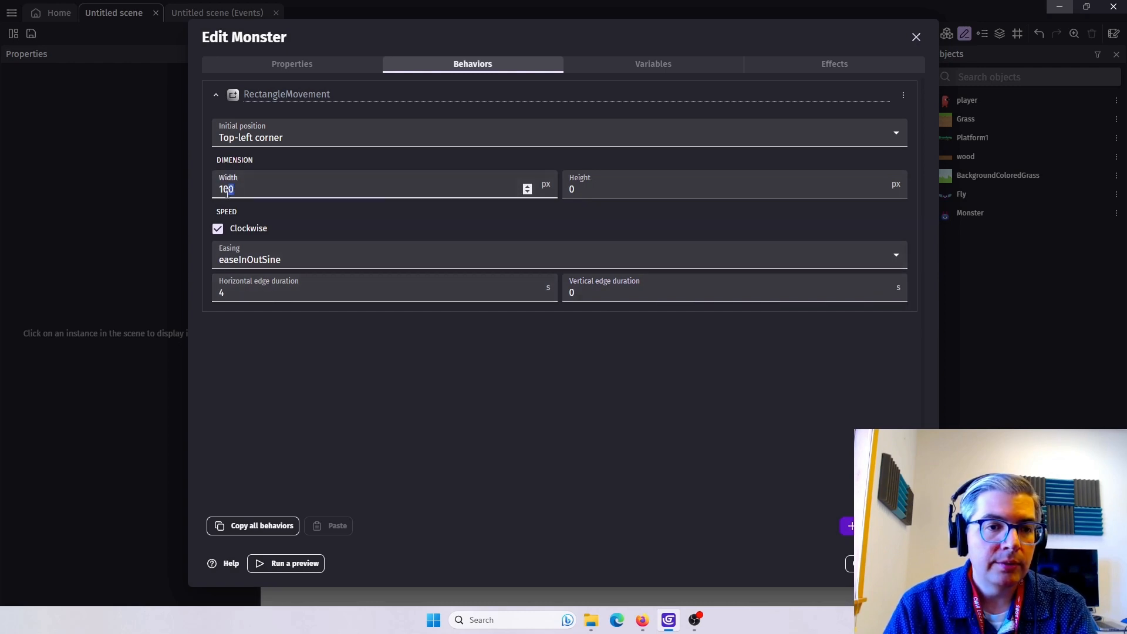
{"action": "type", "text": "50"}
{"action": "left_click_drag", "start_coordinate": [225, 293], "coordinate": [217, 294]}
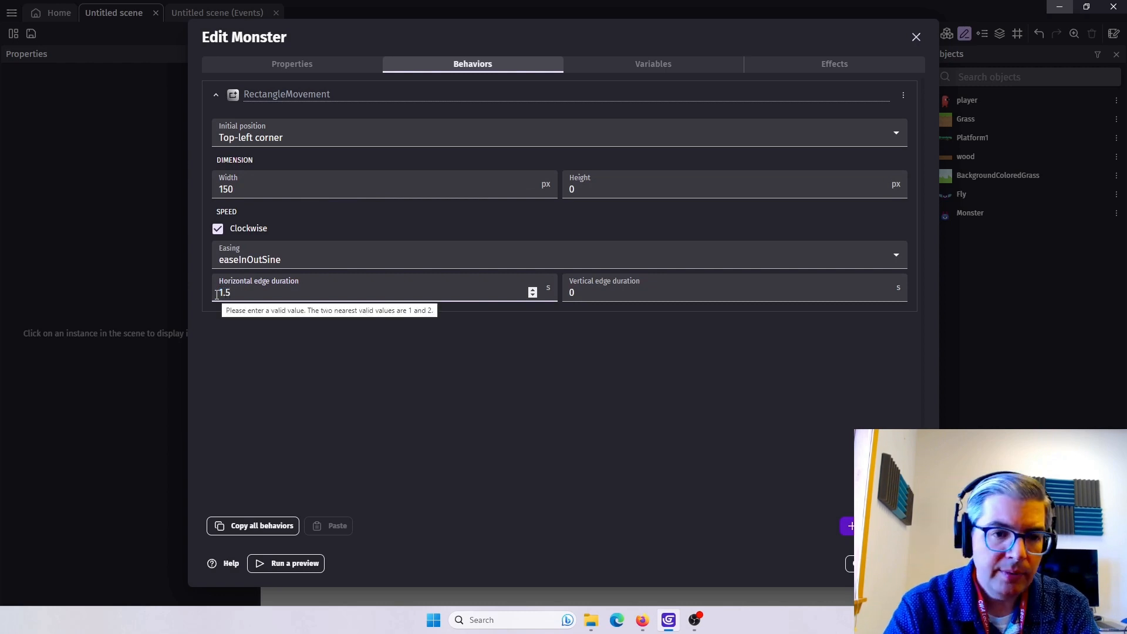
{"action": "key", "text": "BackSpace"}
{"action": "key", "text": "BackSpace"}
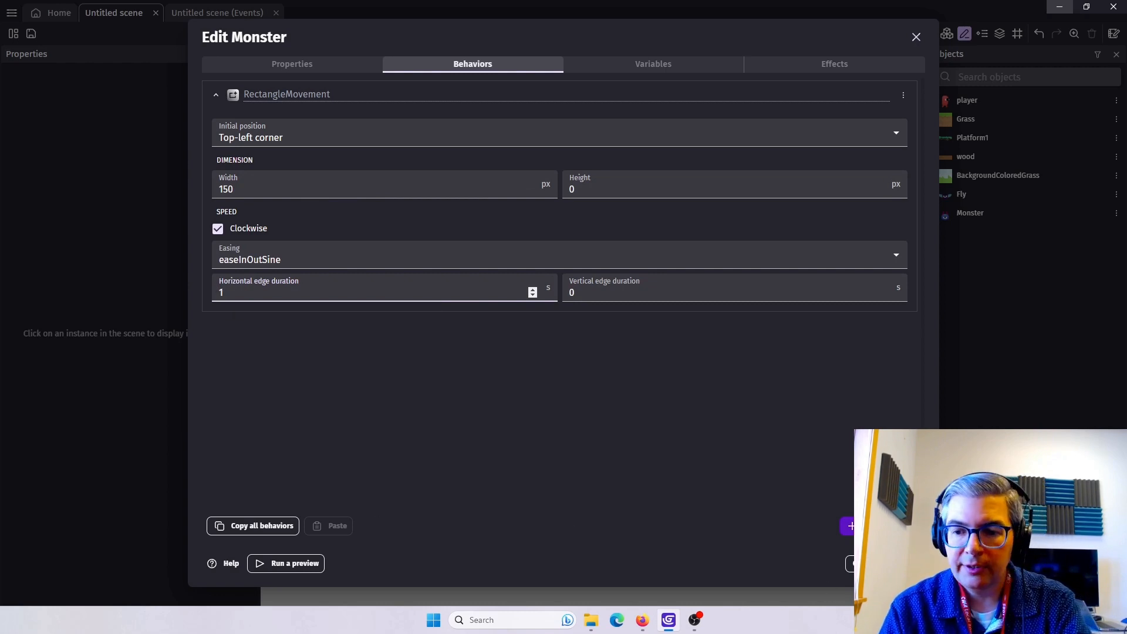
{"action": "left_click", "coordinate": [903, 563]}
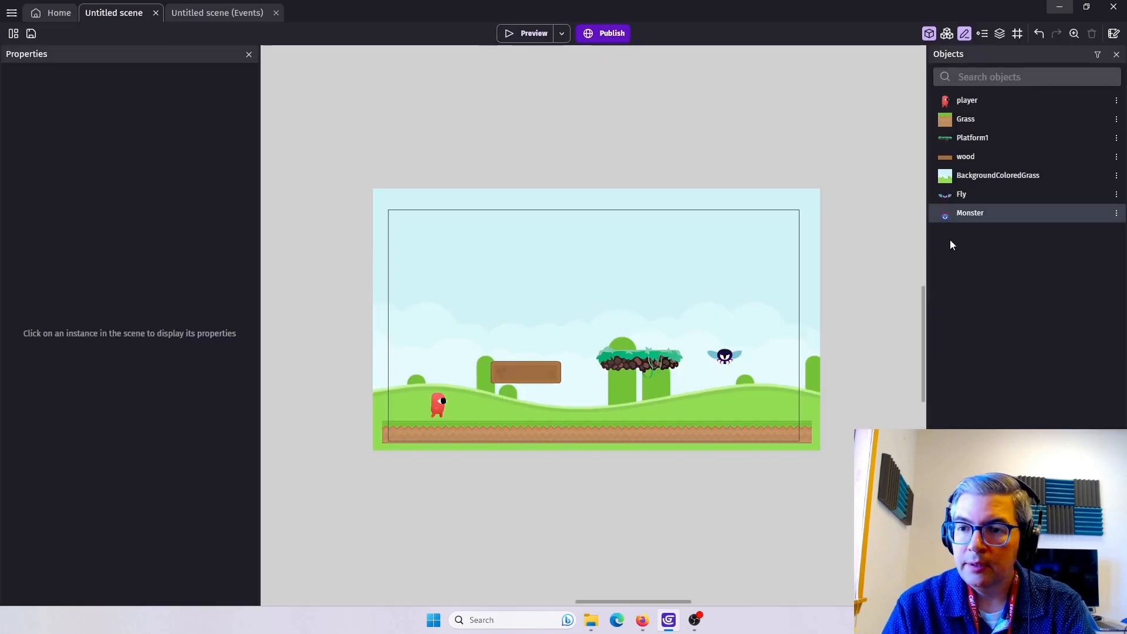
Place a Monster on the ground beneath the grassy platform and preview its movement.
{"action": "left_click_drag", "start_coordinate": [968, 212], "coordinate": [629, 388]}
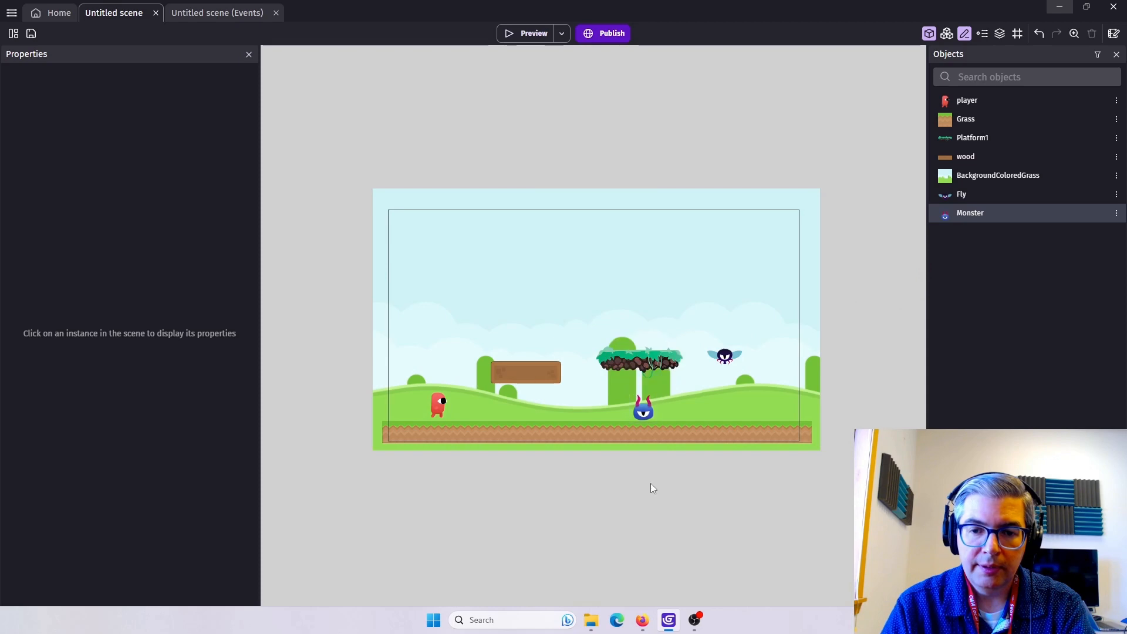
{"action": "left_click", "coordinate": [525, 34]}
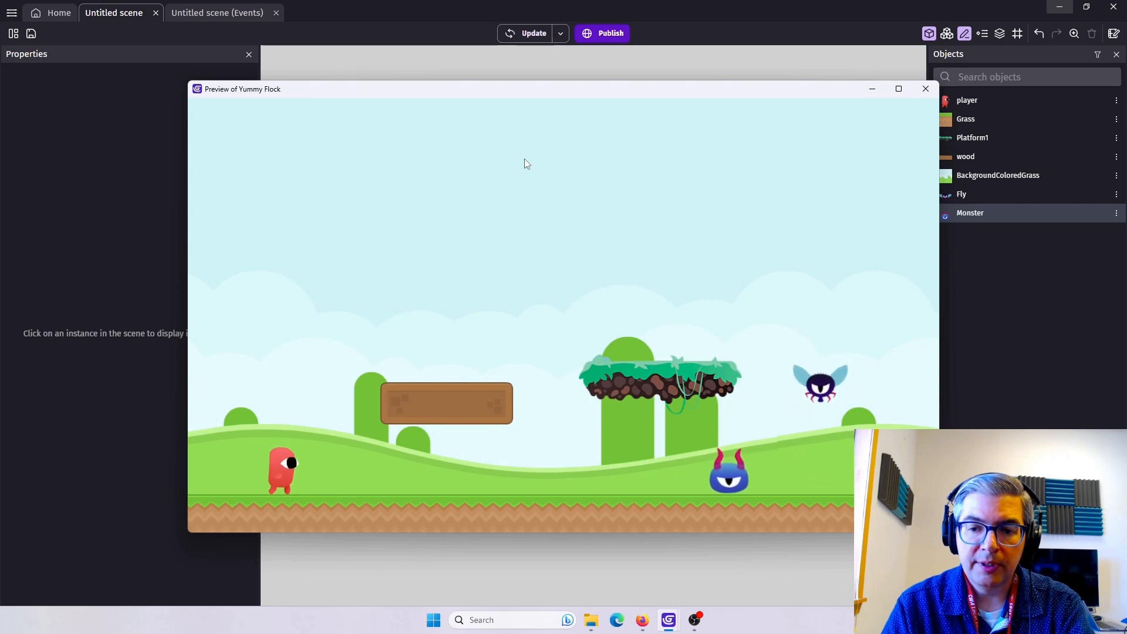
{"action": "left_click", "coordinate": [926, 89]}
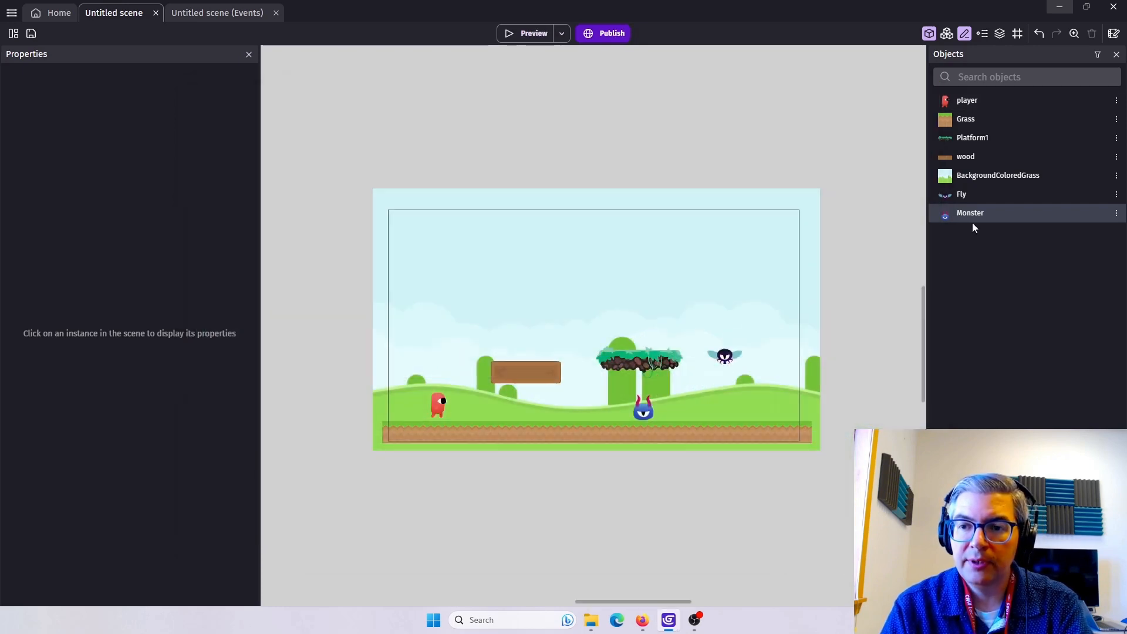
Set the Monster's horizontal edge duration to 1.5 s and apply the change.
{"action": "double_click", "coordinate": [967, 212]}
{"action": "left_click", "coordinate": [458, 62]}
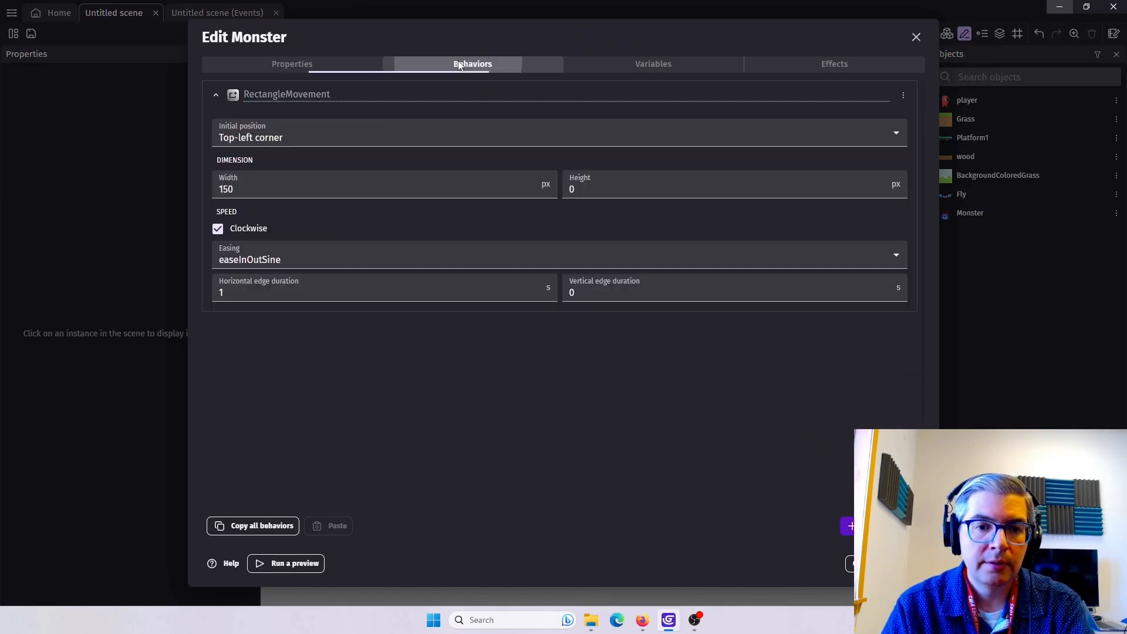
{"action": "left_click", "coordinate": [234, 292]}
{"action": "type", "text": ".5"}
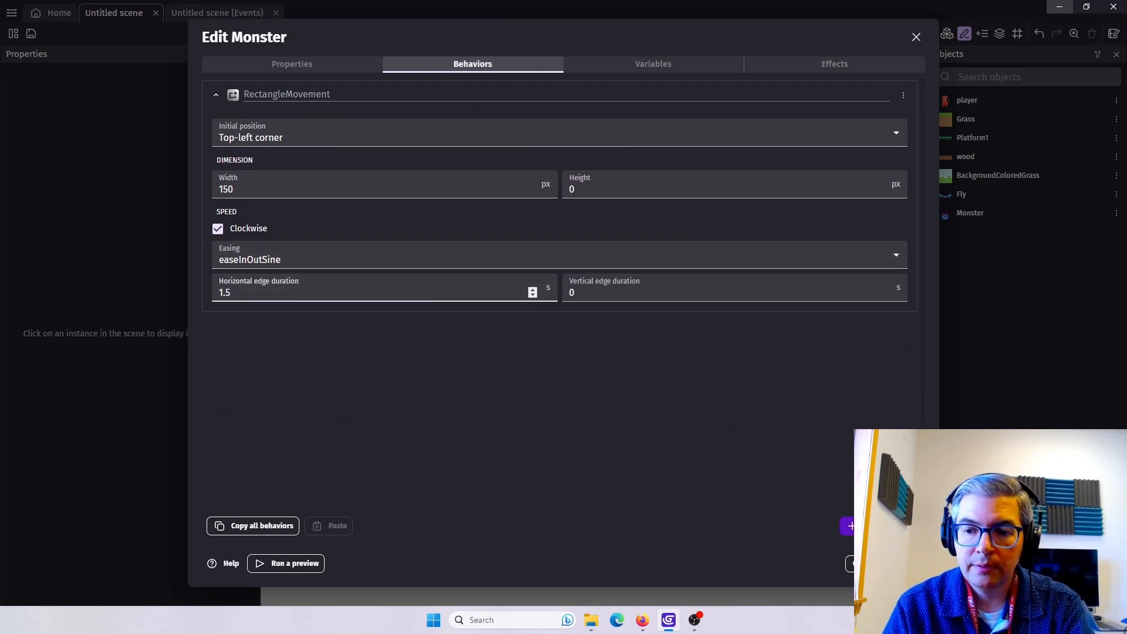
{"action": "left_click", "coordinate": [851, 564]}
Shift the Monster along the ground to about X 624, Y 533 and preview its patrol.
{"action": "left_click_drag", "start_coordinate": [643, 414], "coordinate": [600, 407]}
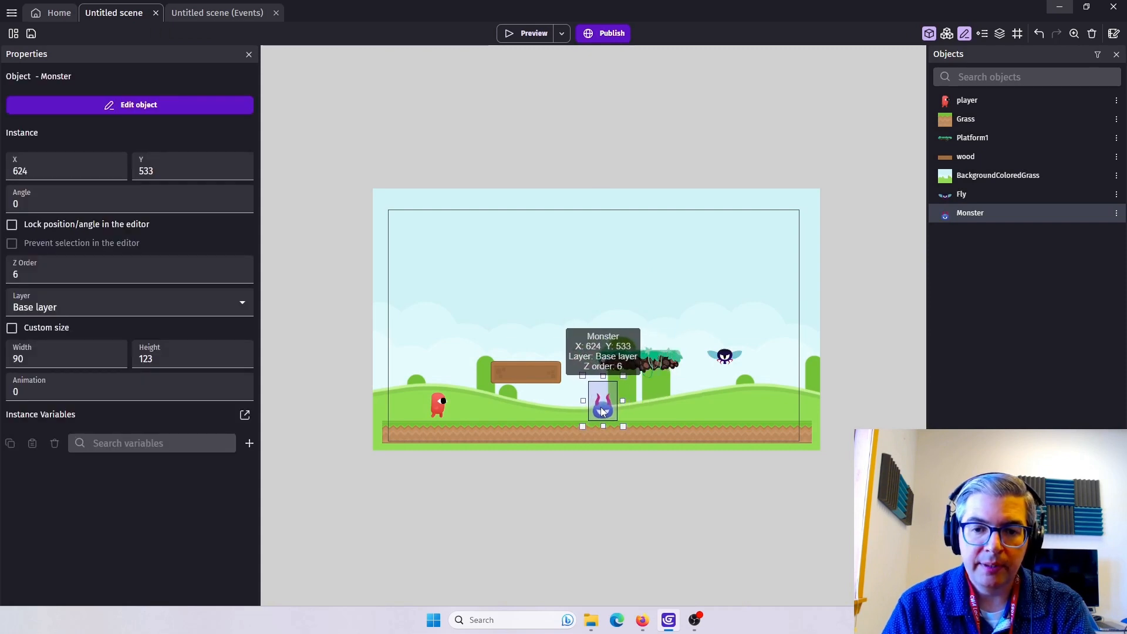
{"action": "left_click", "coordinate": [524, 35]}
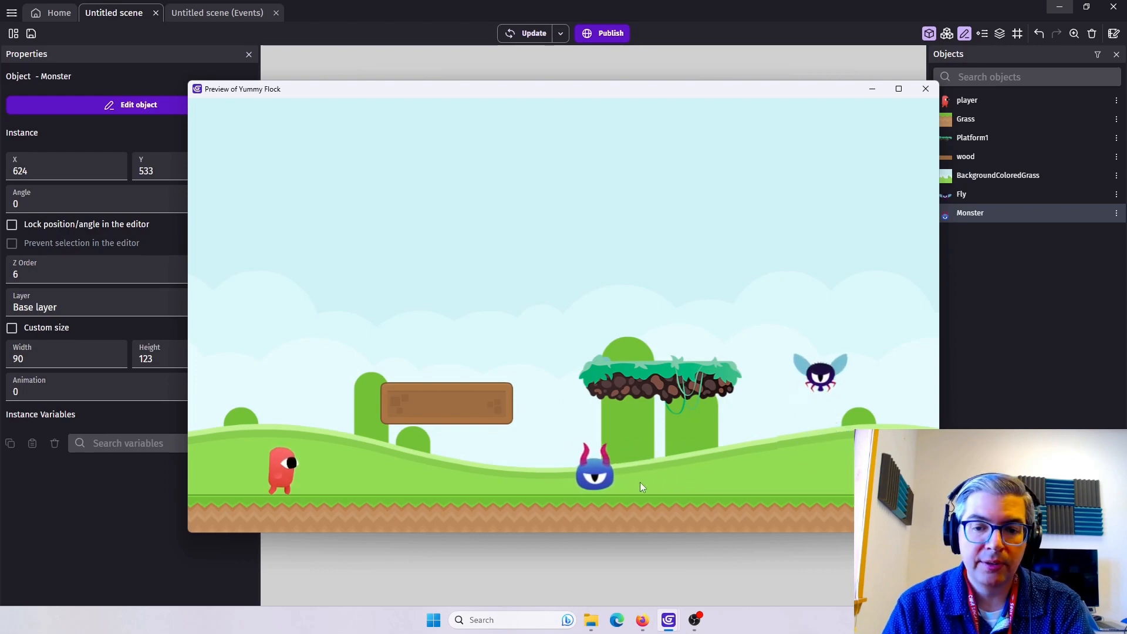
{"action": "left_click", "coordinate": [926, 90]}
Try the Monster in mid-air at about X 507, Y 248 and preview whether it falls.
{"action": "left_click_drag", "start_coordinate": [606, 410], "coordinate": [569, 318]}
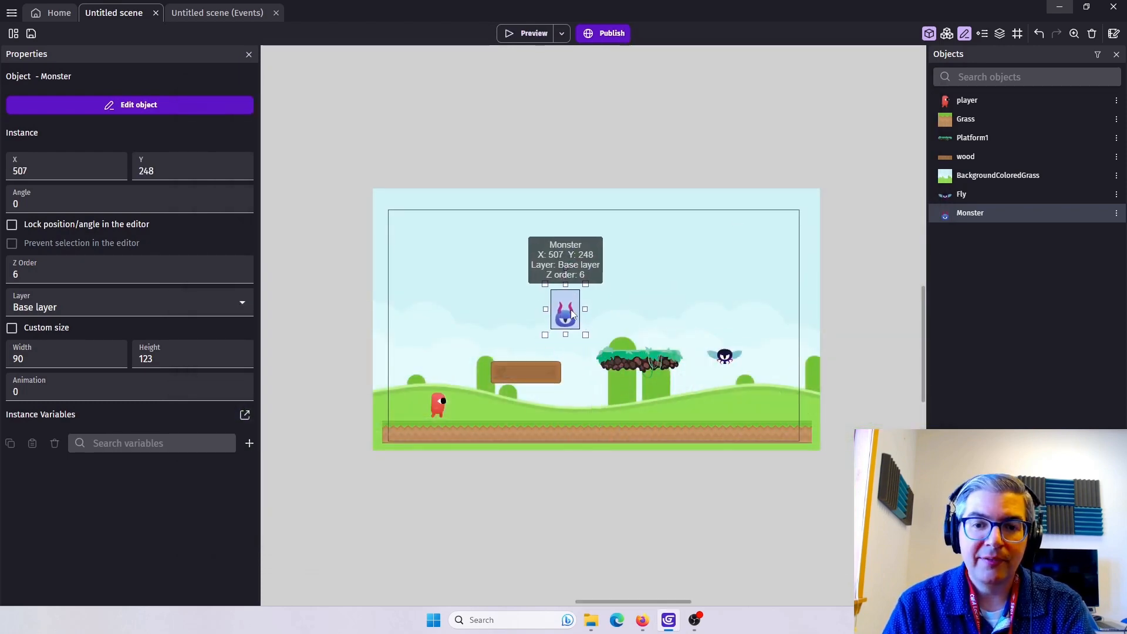
{"action": "left_click", "coordinate": [525, 34]}
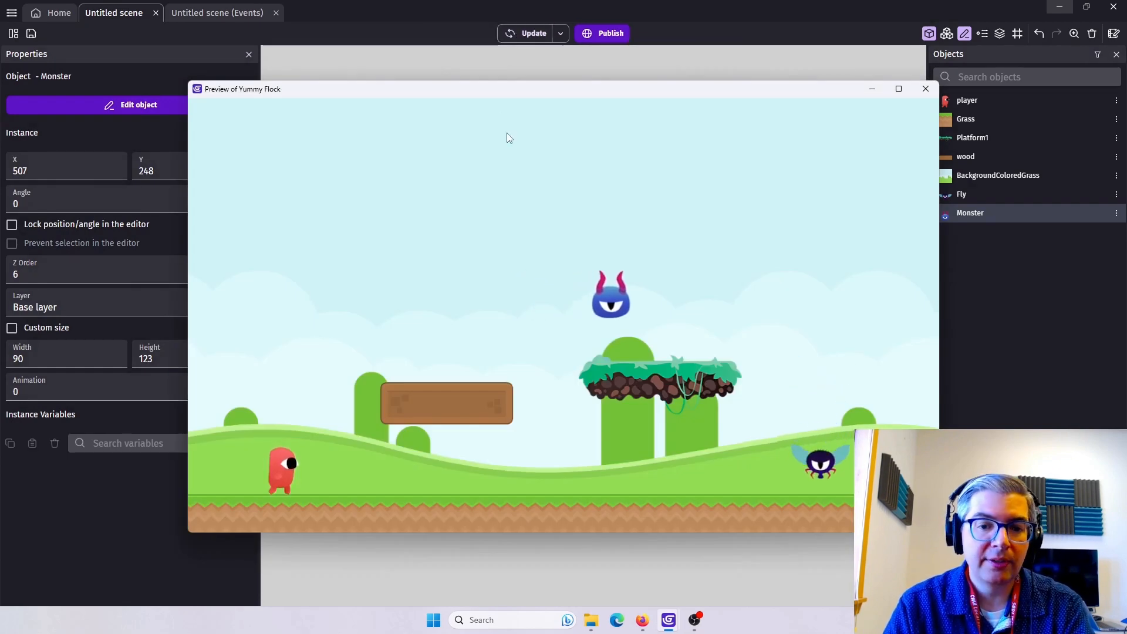
{"action": "left_click", "coordinate": [926, 89]}
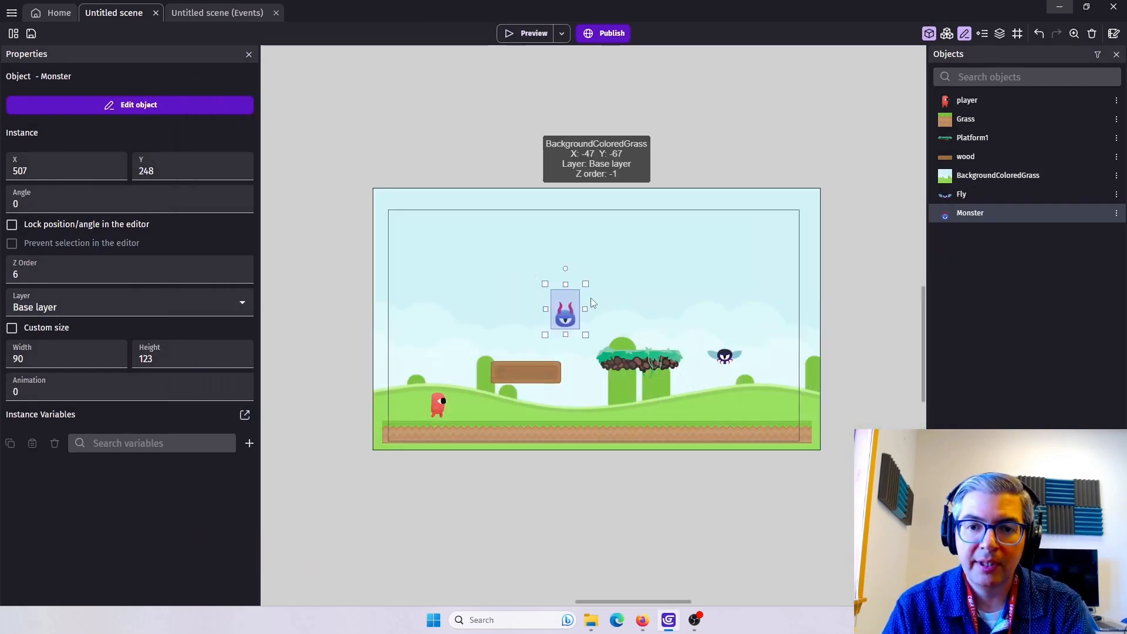
Move the Monster back to the ground at about X 646, Y 544 and playtest the hero against it in a preview.
{"action": "left_click_drag", "start_coordinate": [567, 308], "coordinate": [614, 421]}
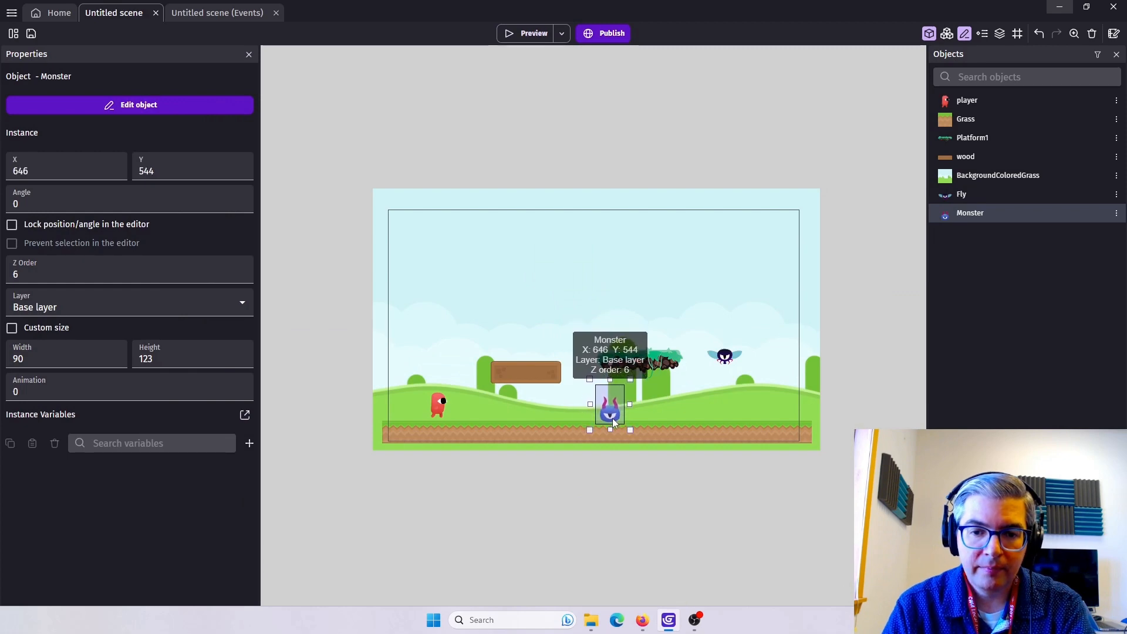
{"action": "left_click", "coordinate": [534, 34]}
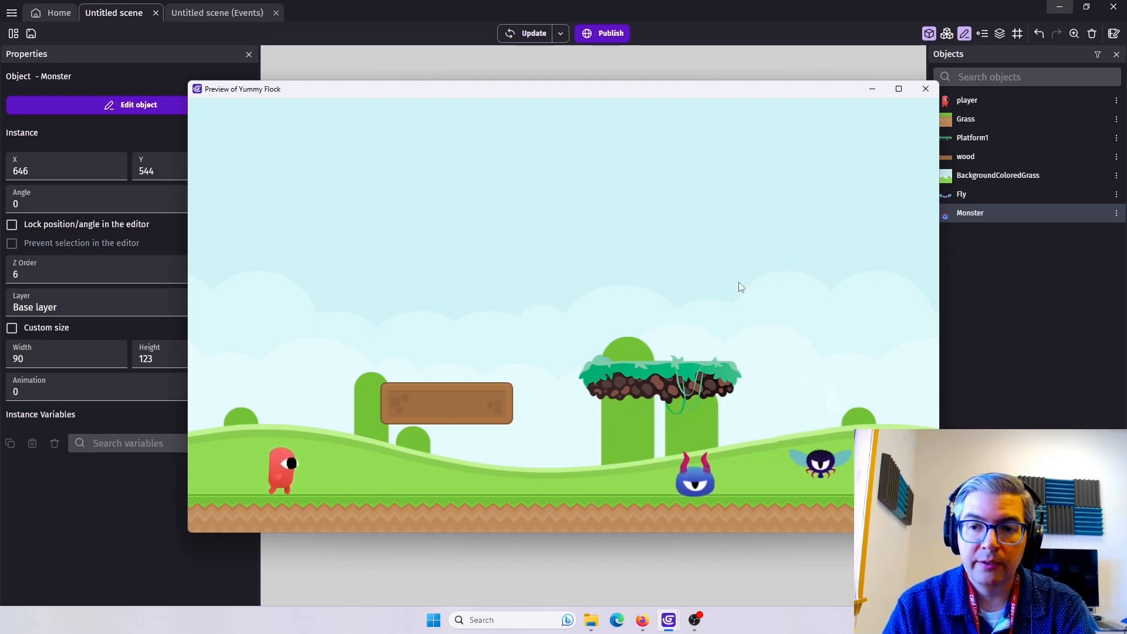
{"action": "key", "text": "Right"}
{"action": "key", "text": "space"}
{"action": "key", "text": "Right"}
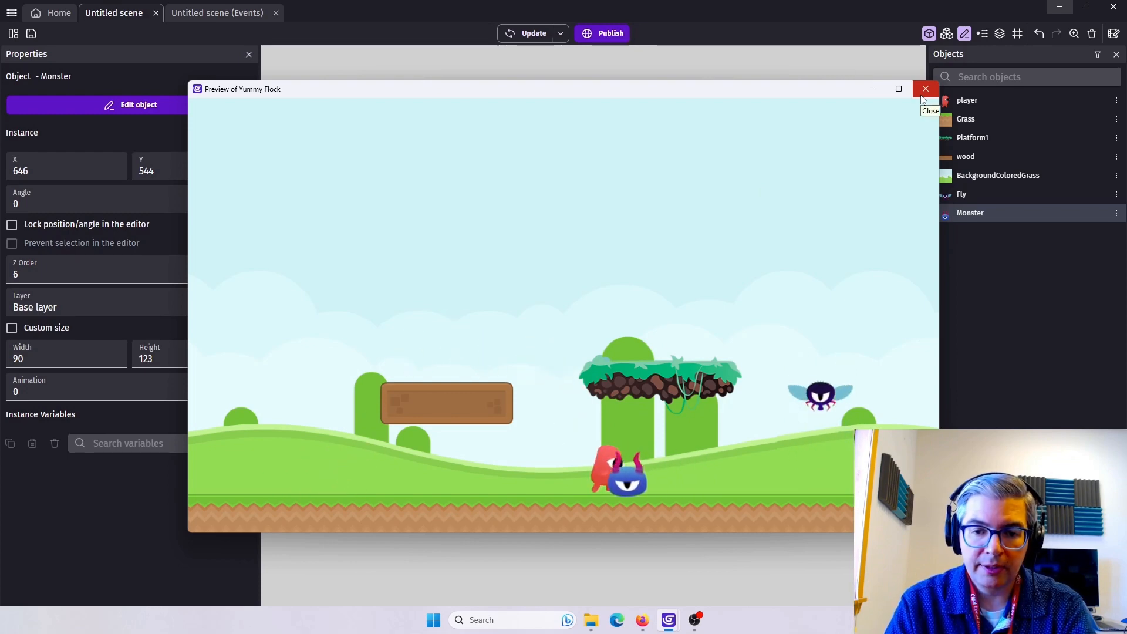
{"action": "left_click", "coordinate": [924, 91]}
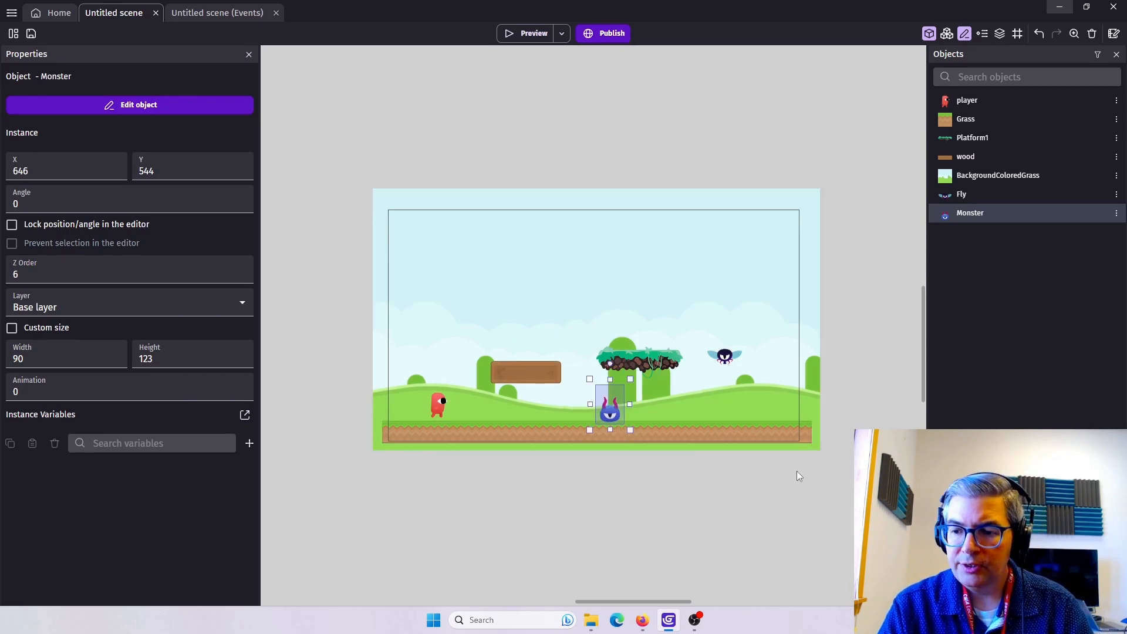
Add an event group named "player movement" to the scene's events.
{"action": "left_click", "coordinate": [209, 13]}
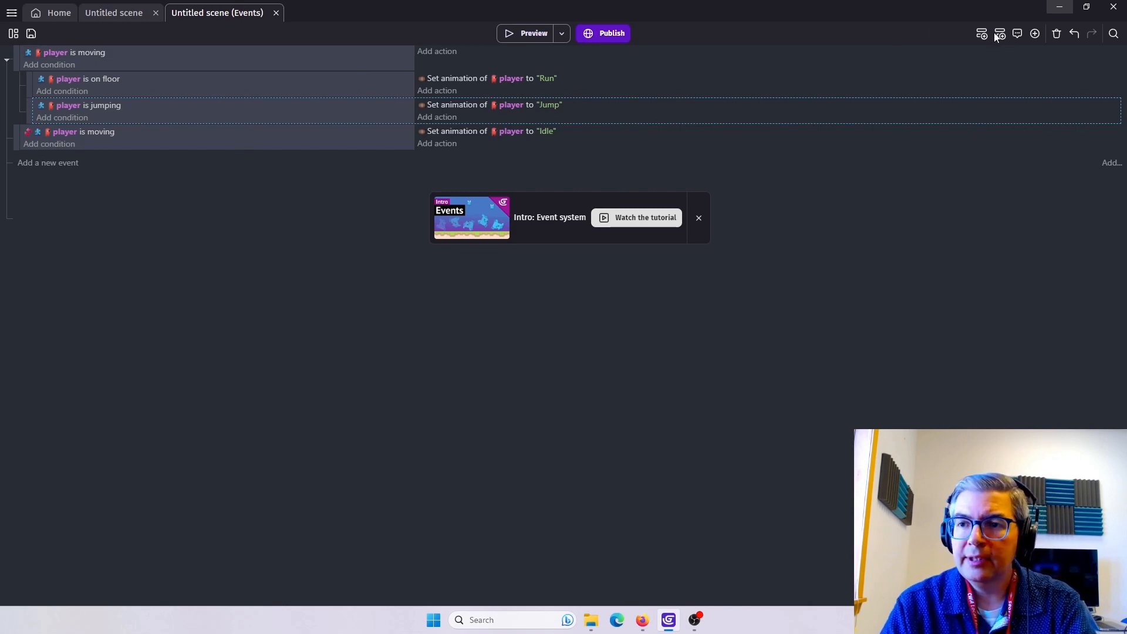
{"action": "left_click", "coordinate": [1036, 34]}
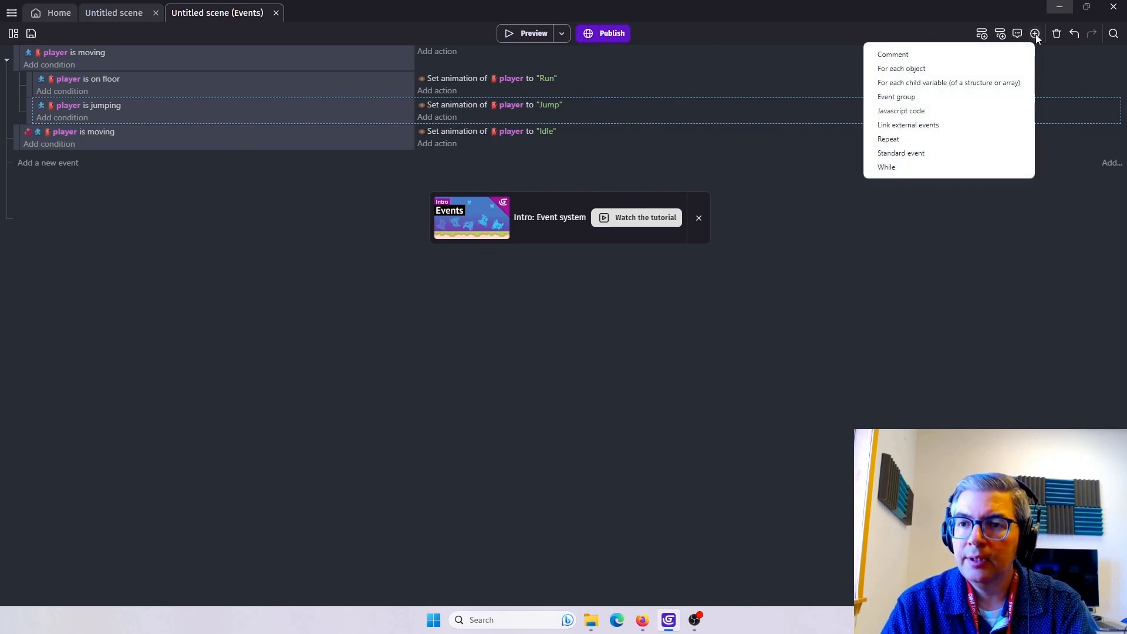
{"action": "left_click", "coordinate": [895, 98]}
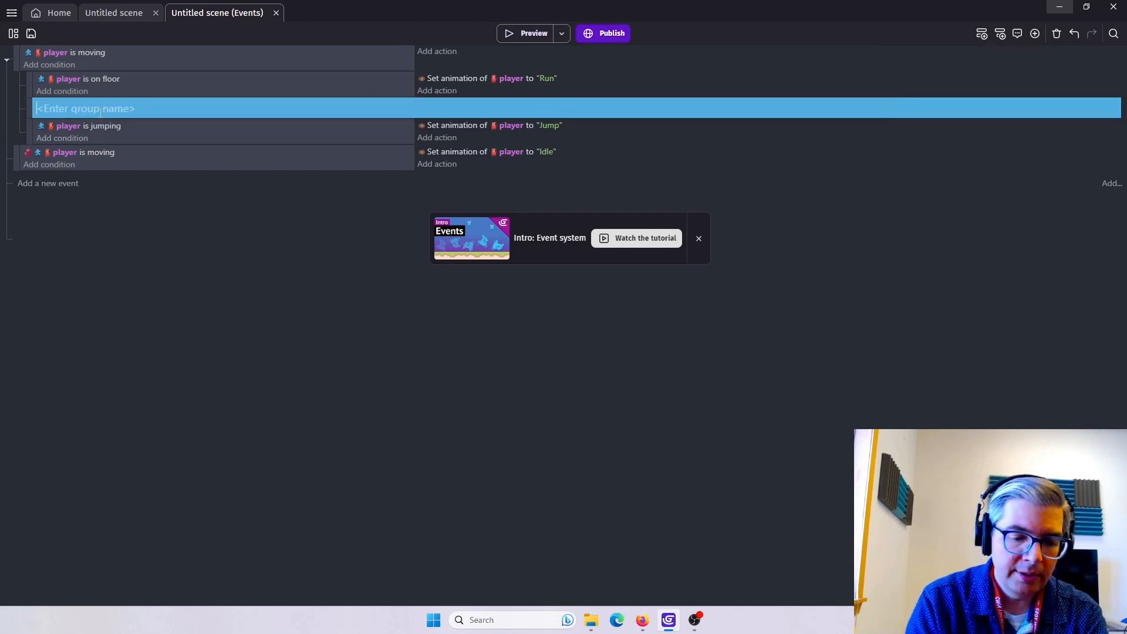
{"action": "type", "text": "player movement"}
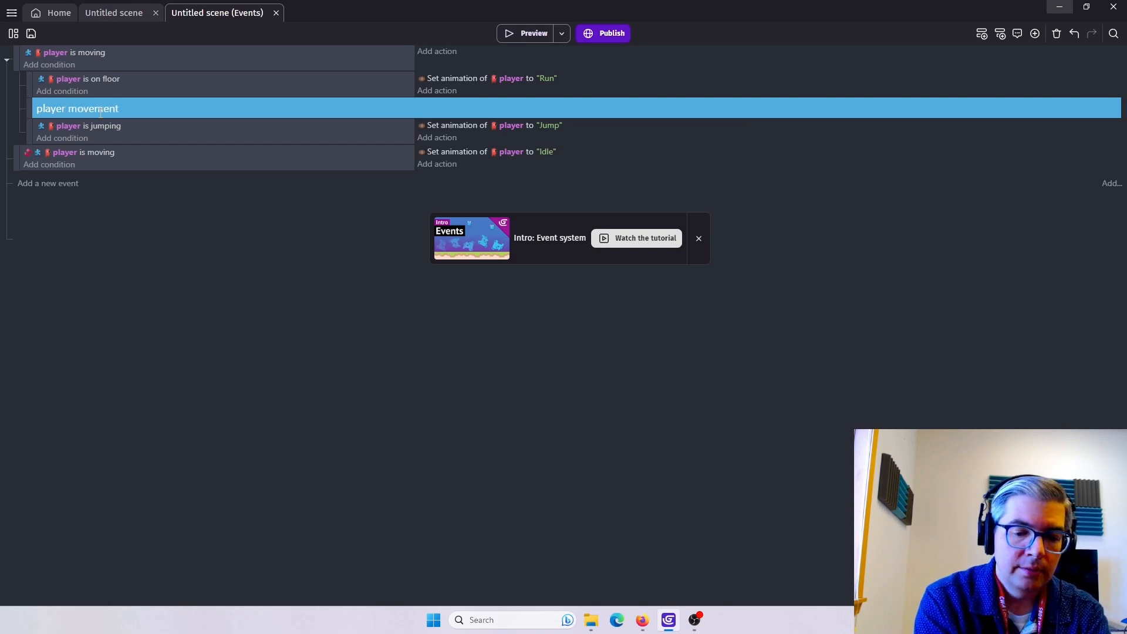
{"action": "key", "text": "Return"}
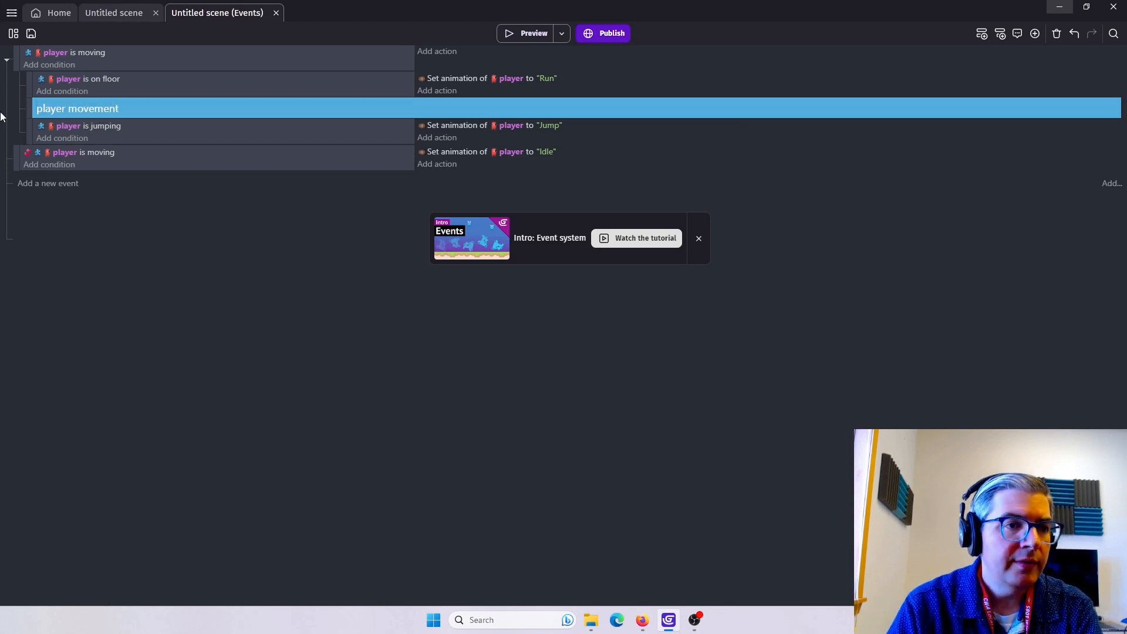
Move the player movement group above all events and nest both top-level "player is moving" events inside it, including the inverted one.
{"action": "left_click_drag", "start_coordinate": [31, 108], "coordinate": [26, 54]}
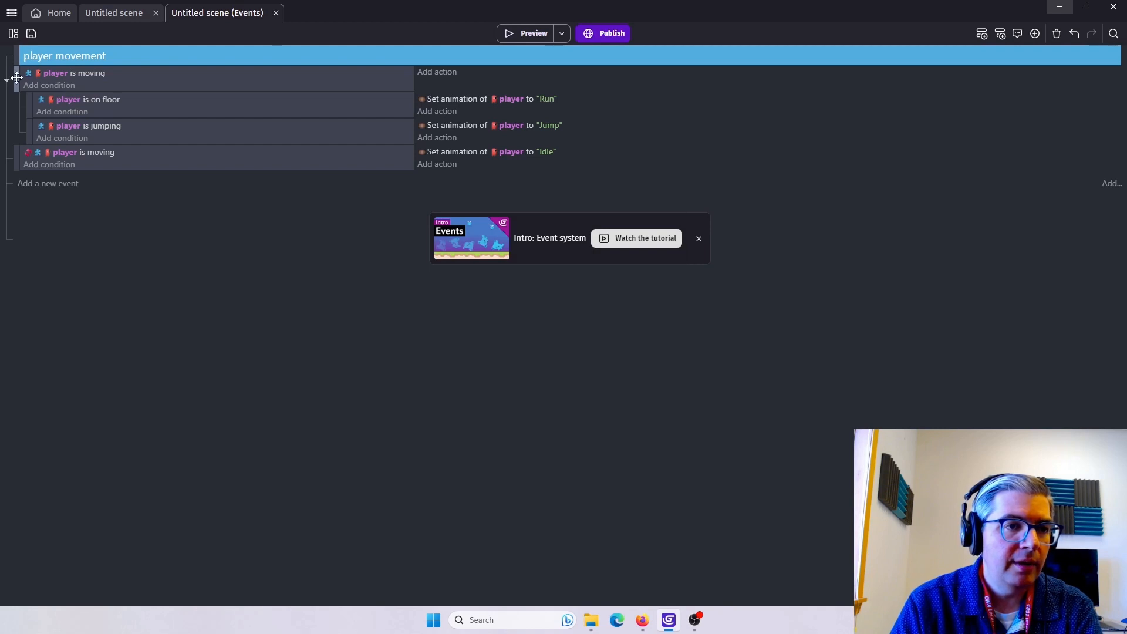
{"action": "left_click_drag", "start_coordinate": [16, 77], "coordinate": [35, 82]}
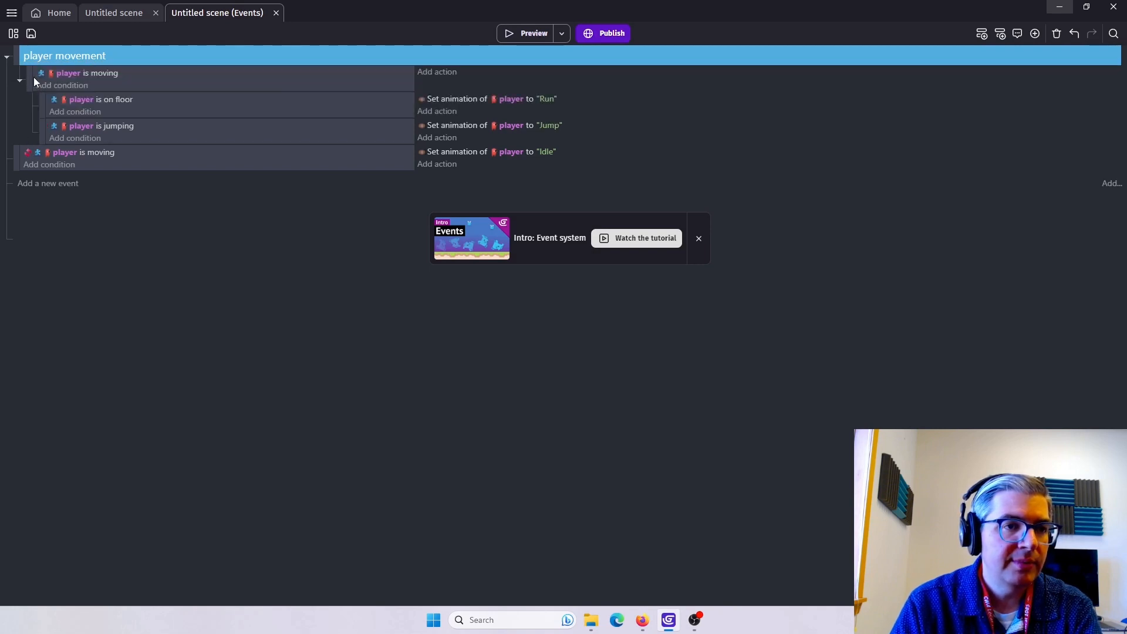
{"action": "left_click_drag", "start_coordinate": [18, 156], "coordinate": [30, 153]}
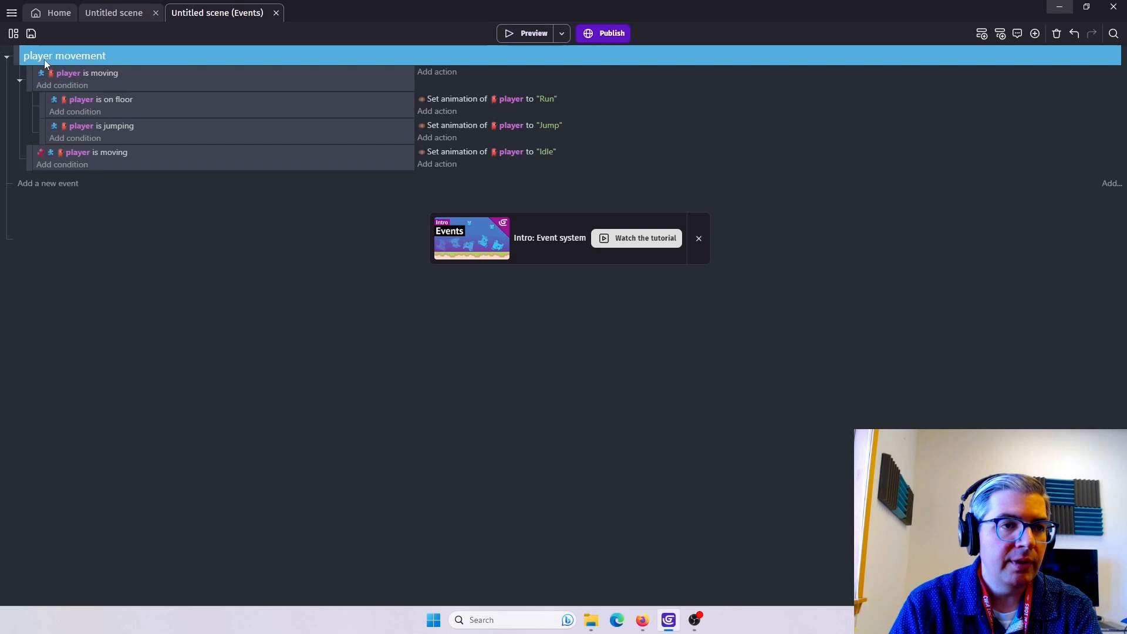
Collapse the player movement group to hide its nested events.
{"action": "left_click", "coordinate": [72, 55]}
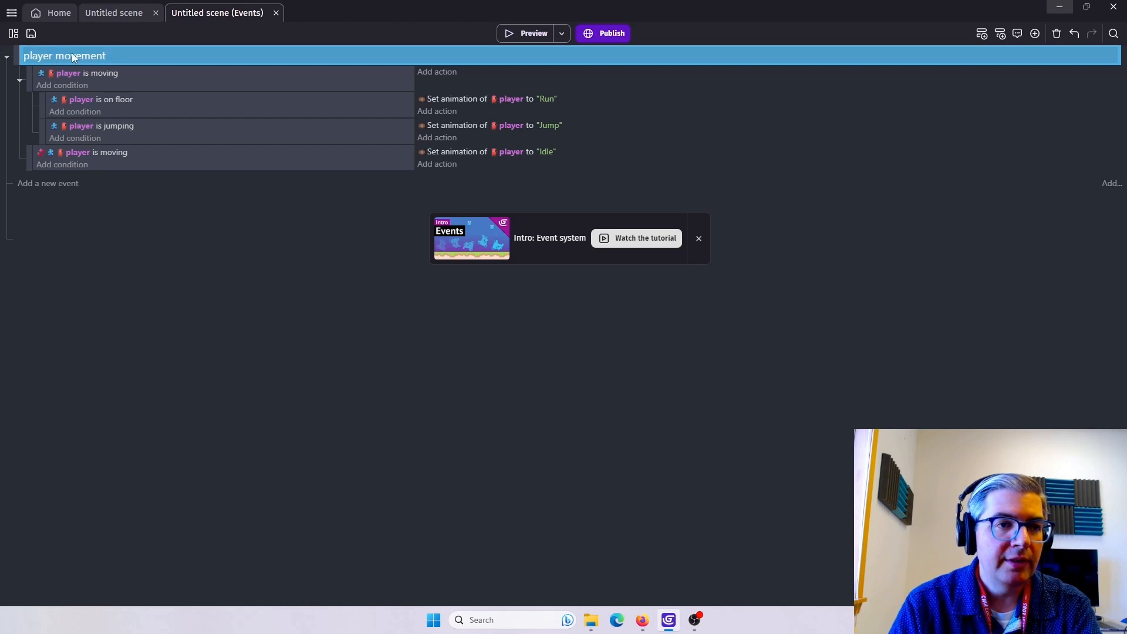
{"action": "left_click", "coordinate": [7, 59]}
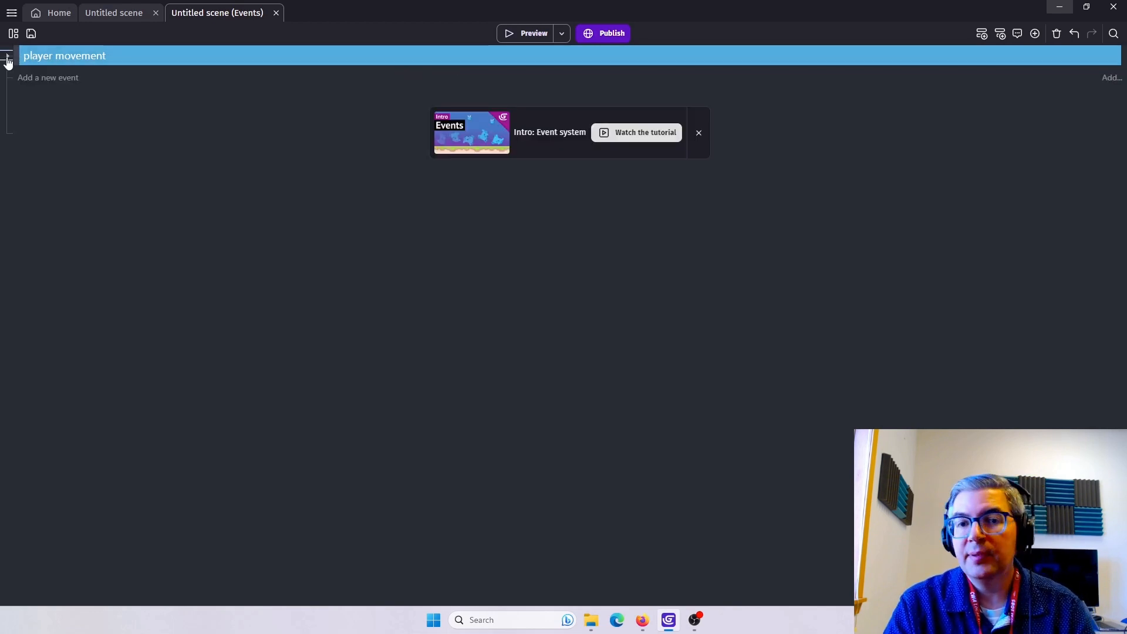
{"action": "left_click", "coordinate": [7, 59]}
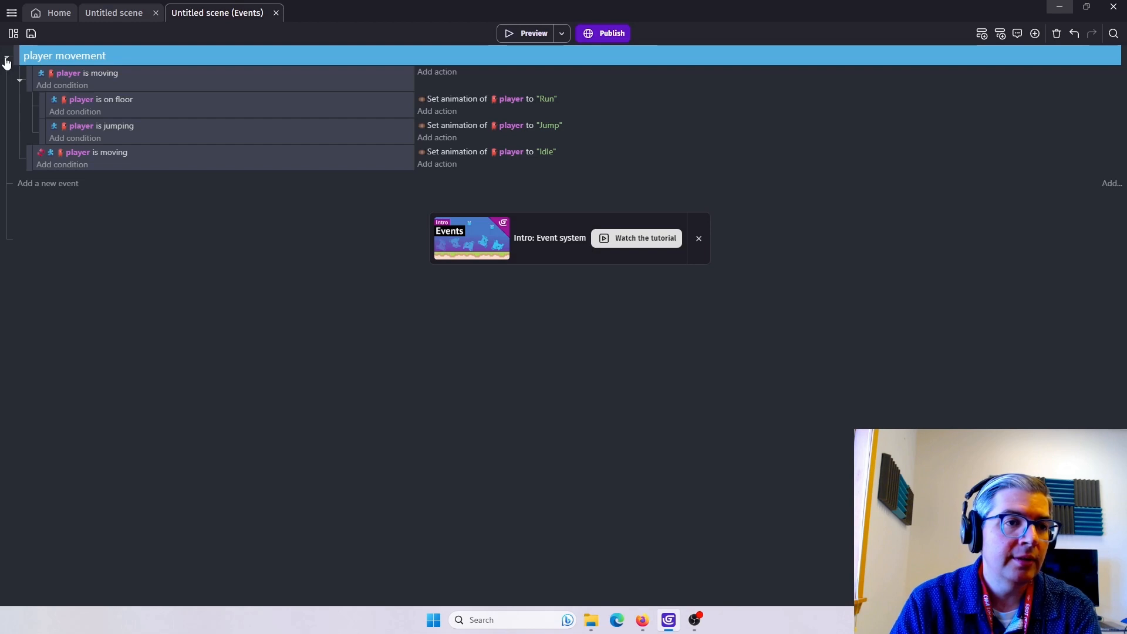
{"action": "left_click", "coordinate": [7, 59]}
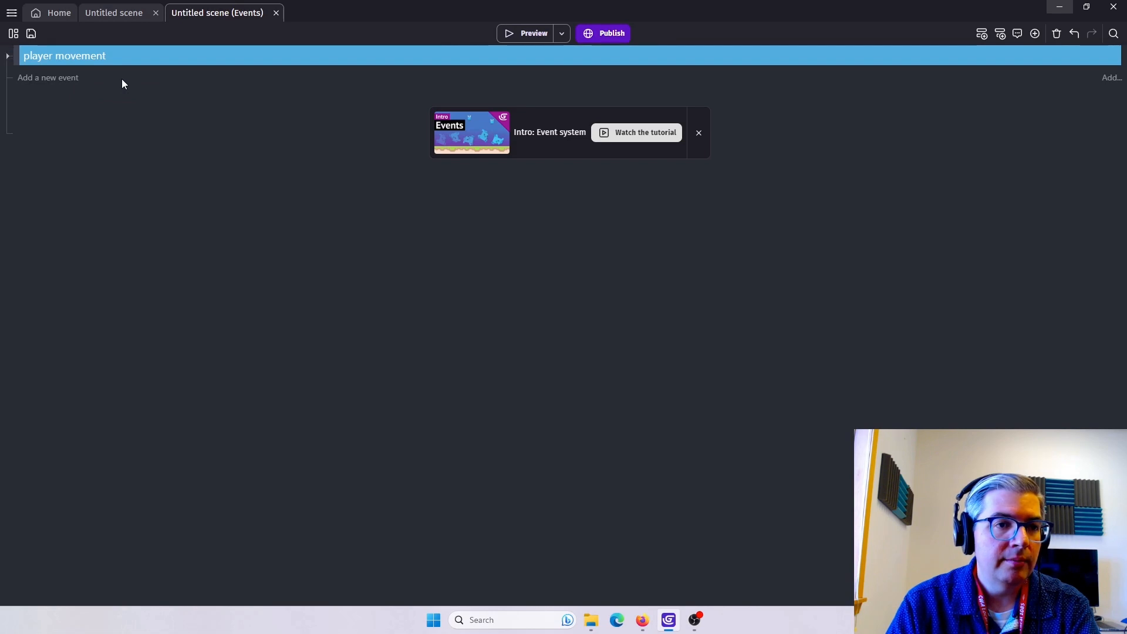
{"action": "left_click", "coordinate": [70, 76]}
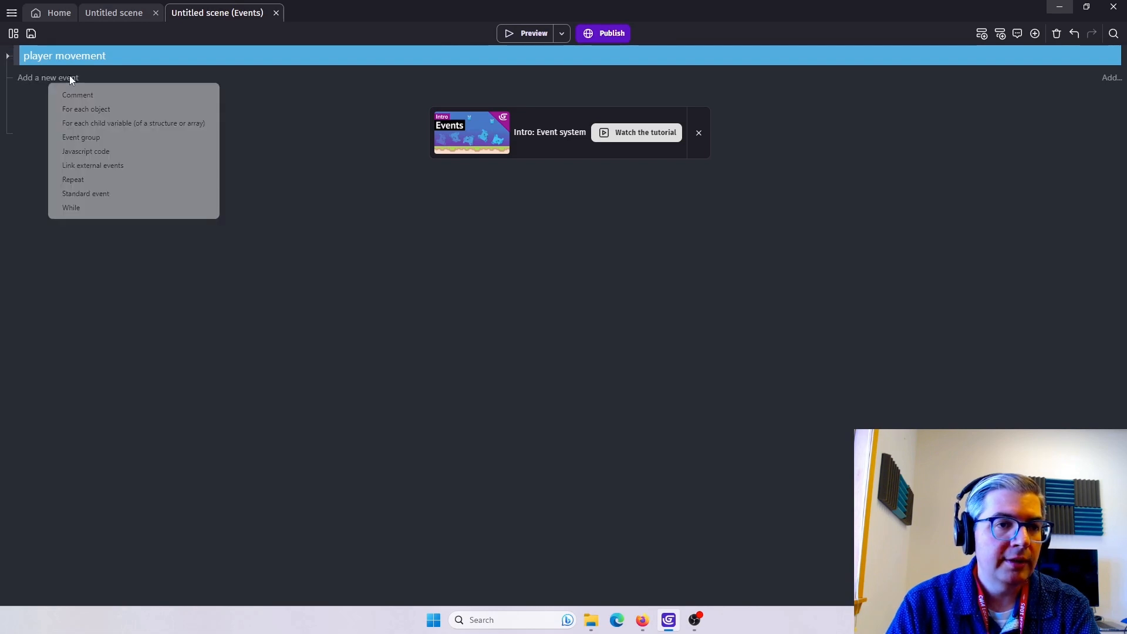
{"action": "left_click", "coordinate": [133, 77]}
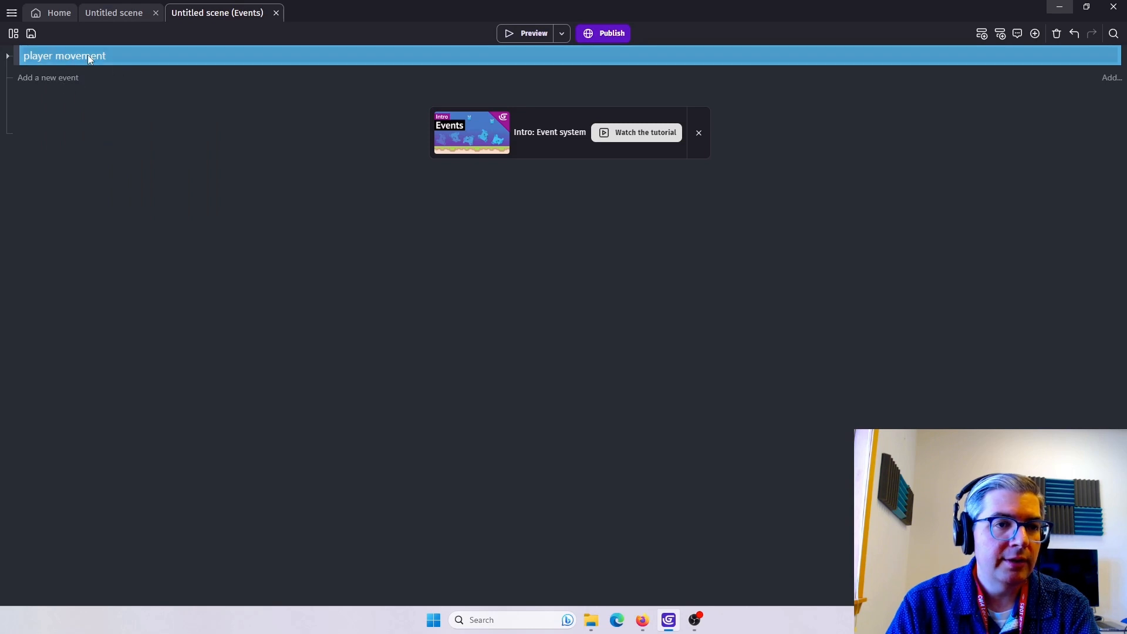
{"action": "left_click", "coordinate": [7, 55]}
{"action": "right_click", "coordinate": [145, 79]}
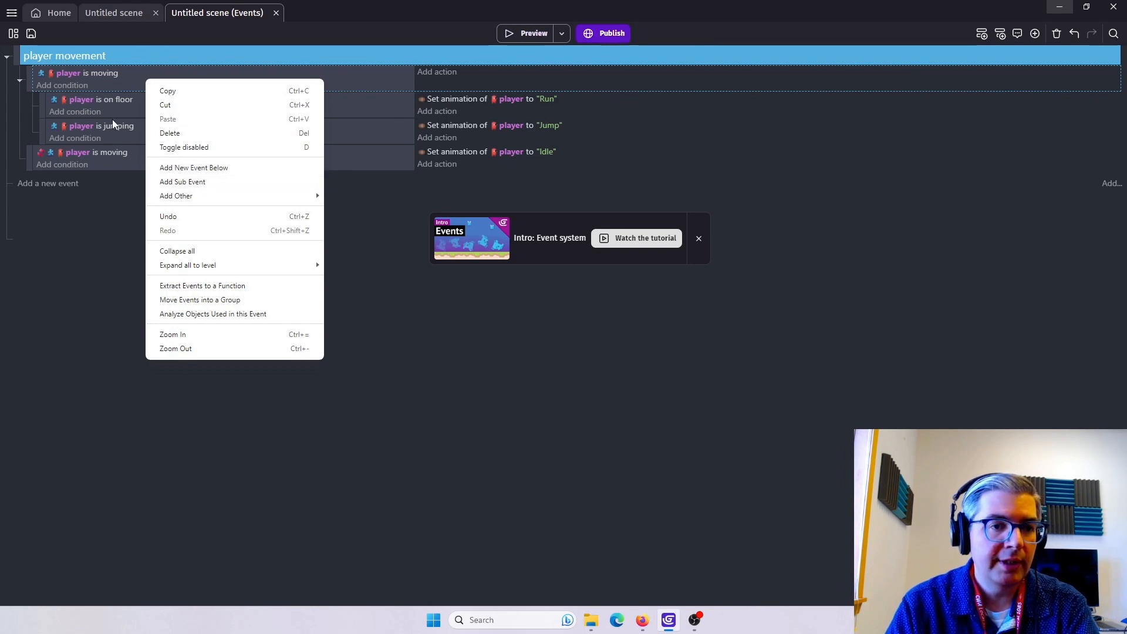
{"action": "left_click", "coordinate": [155, 56]}
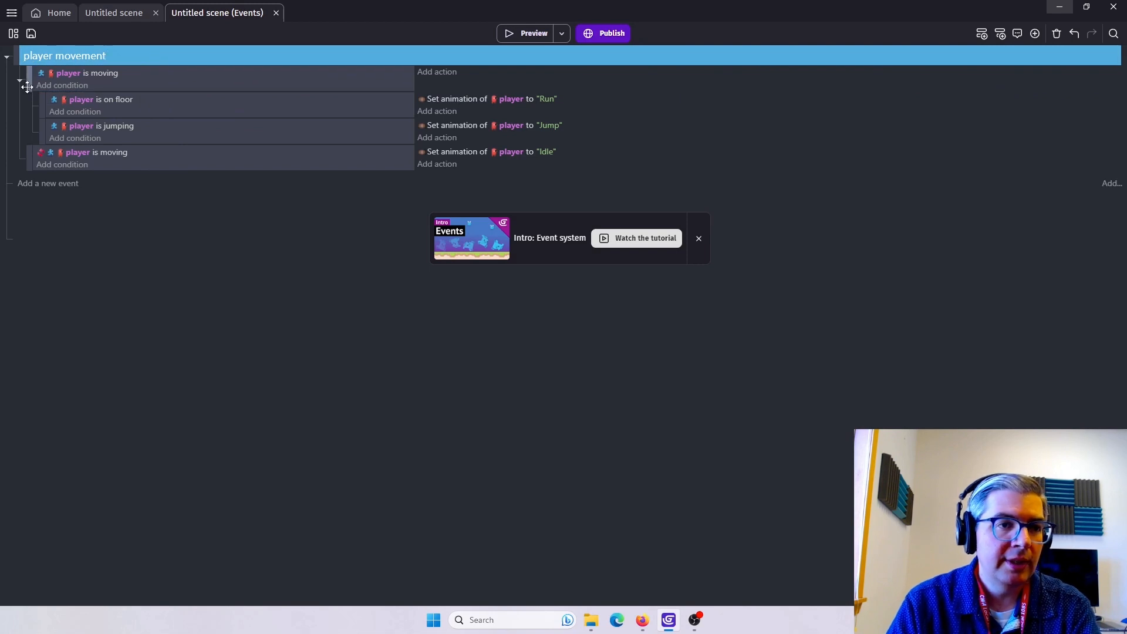
{"action": "left_click_drag", "start_coordinate": [41, 106], "coordinate": [42, 105]}
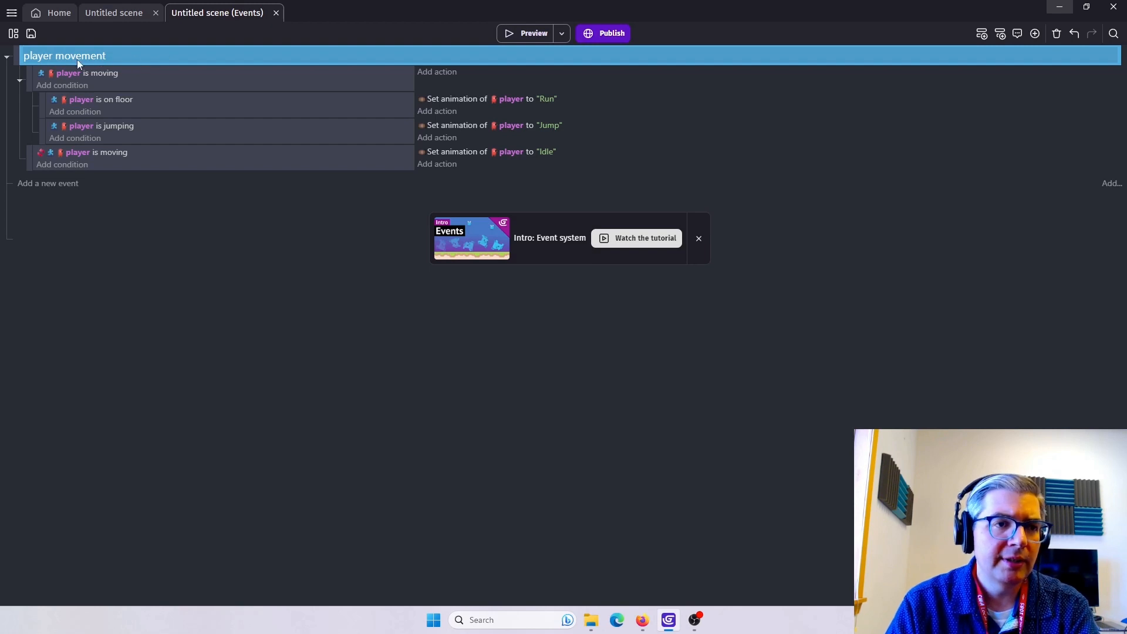
{"action": "left_click", "coordinate": [6, 57]}
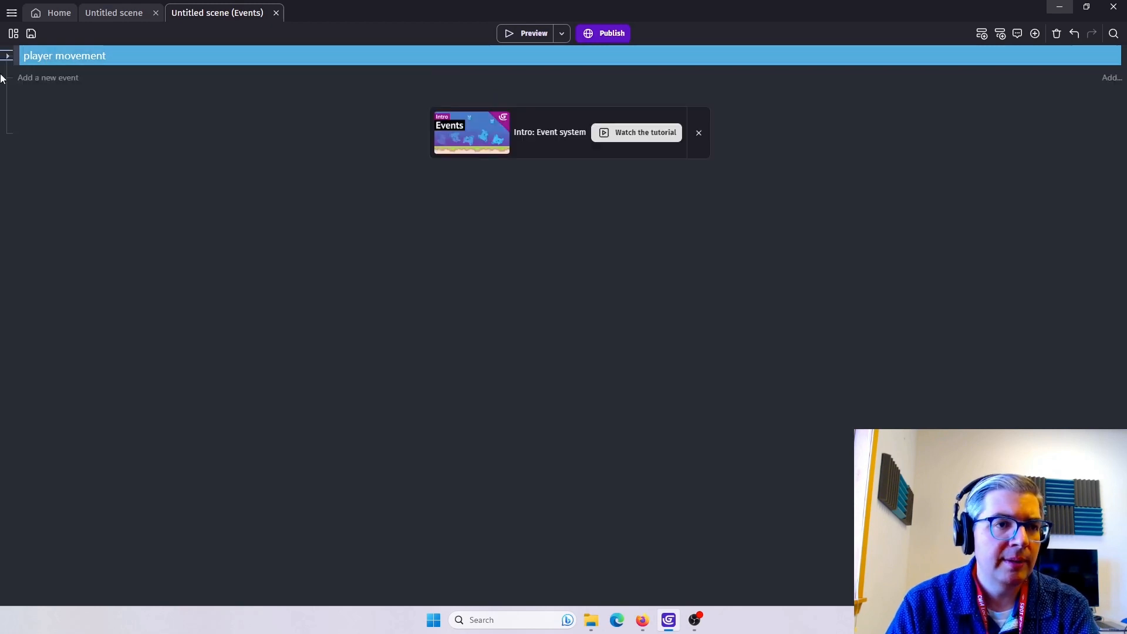
Add an empty event below the collapsed player movement group.
{"action": "left_click", "coordinate": [48, 79]}
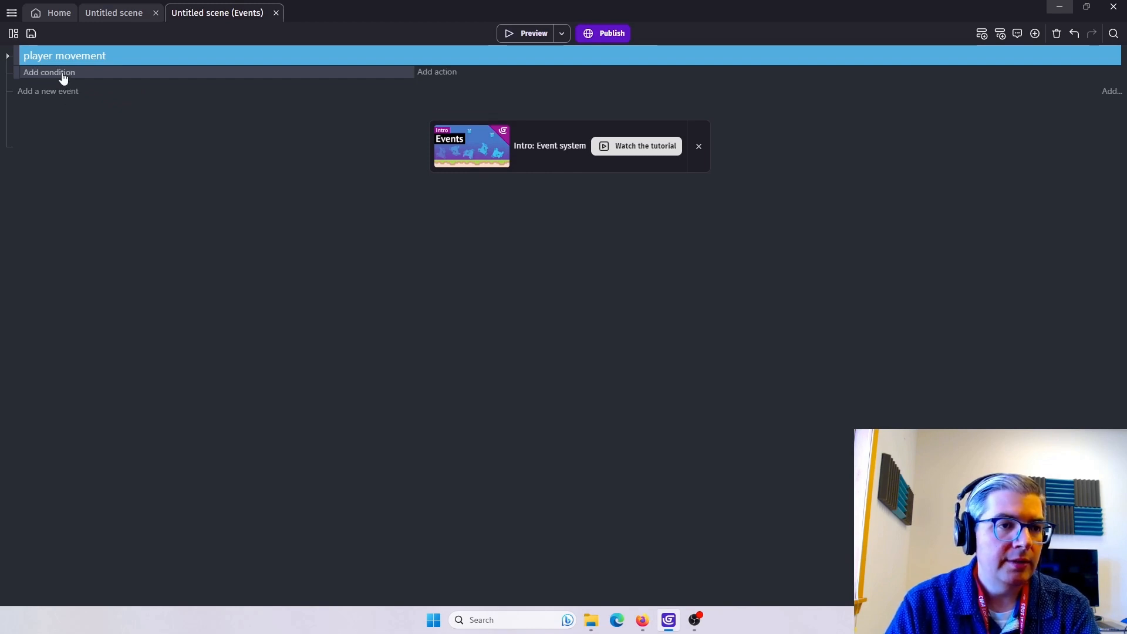
{"action": "right_click", "coordinate": [103, 76]}
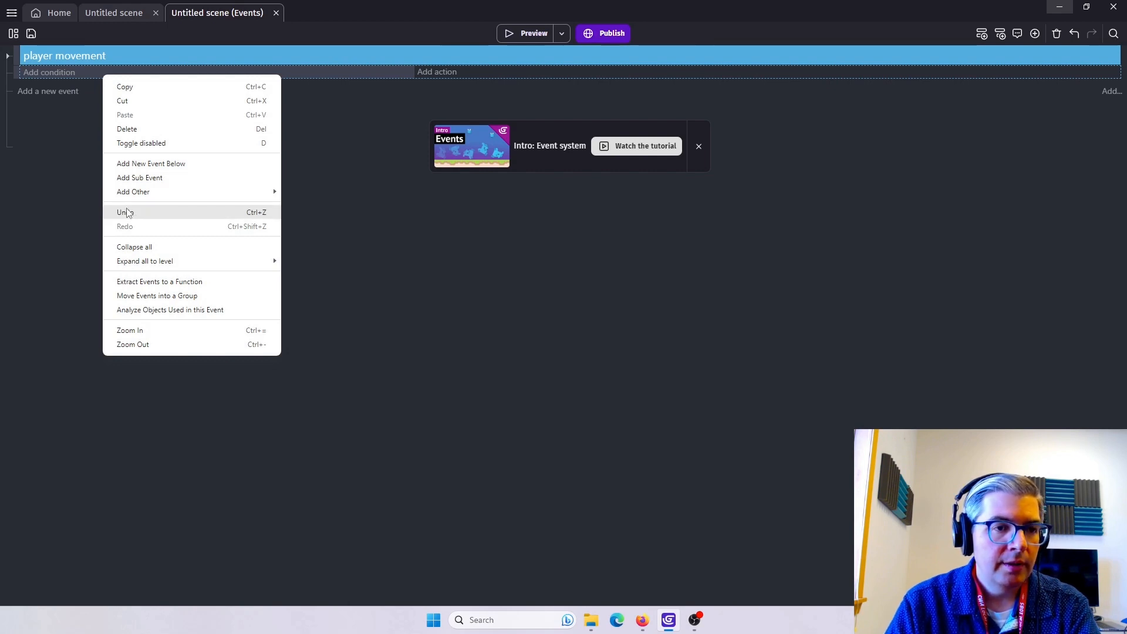
{"action": "left_click", "coordinate": [83, 103]}
{"action": "right_click", "coordinate": [126, 72]}
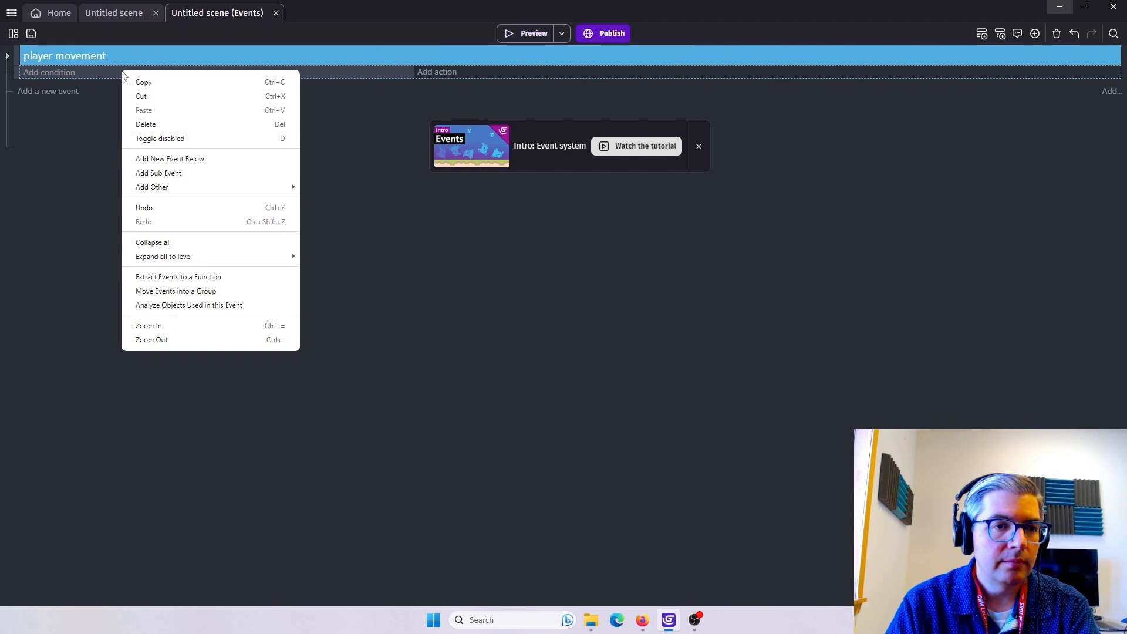
{"action": "left_click", "coordinate": [93, 167]}
Add an event group named "enemies" below player movement and nest the empty event inside it.
{"action": "left_click", "coordinate": [1035, 33]}
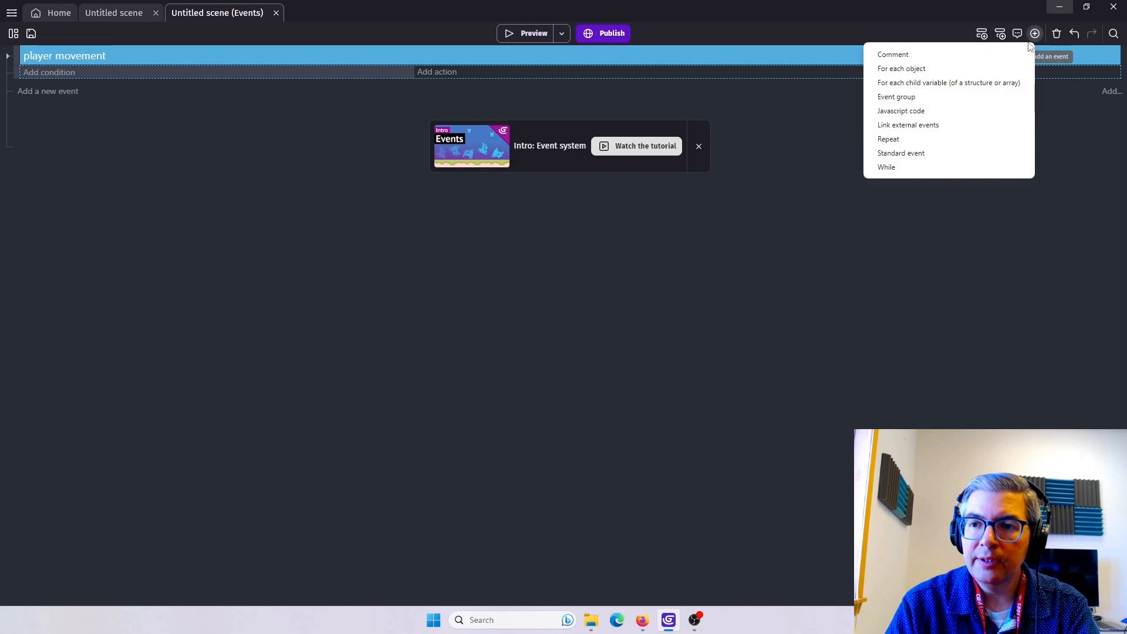
{"action": "left_click", "coordinate": [886, 97]}
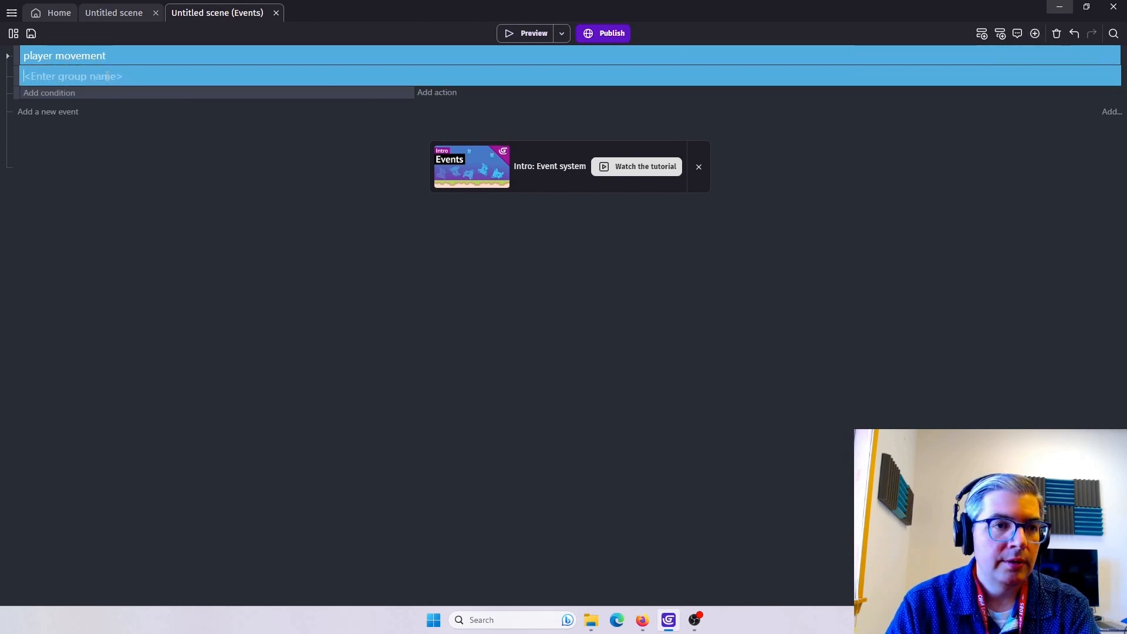
{"action": "type", "text": "enemies"}
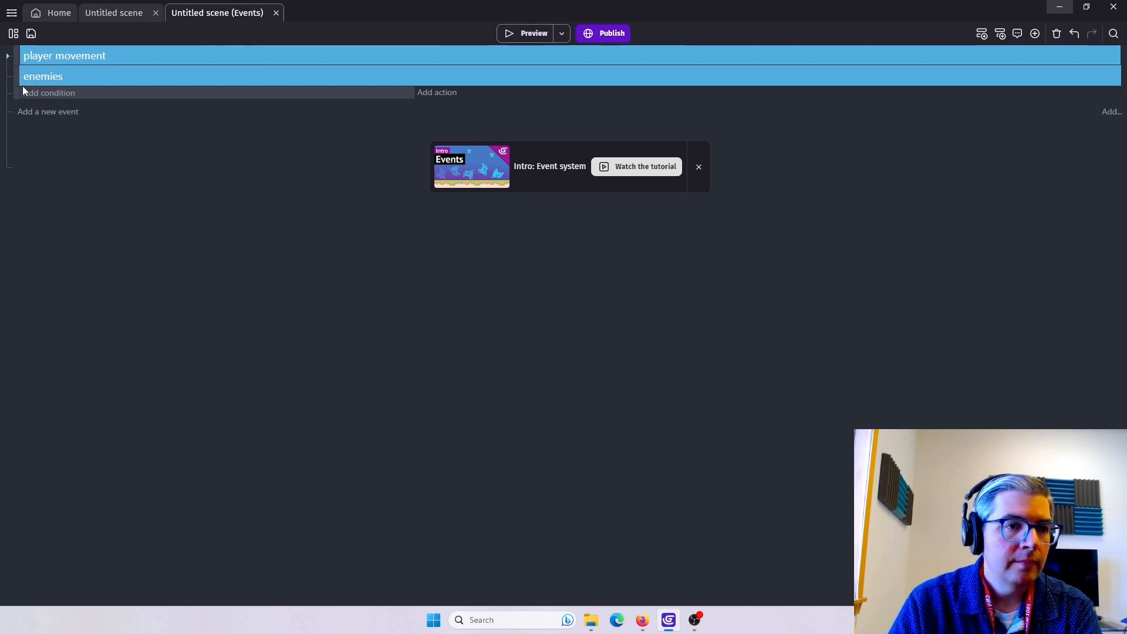
{"action": "left_click_drag", "start_coordinate": [17, 90], "coordinate": [34, 92]}
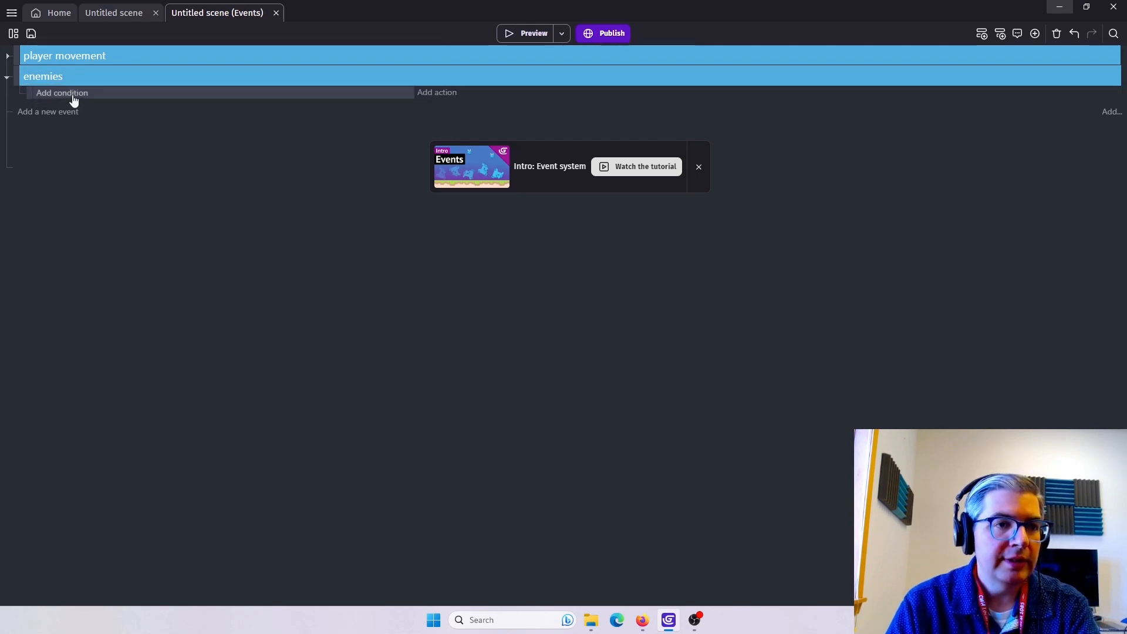
Give the event in the enemies group a condition testing the player's collision with the Monster.
{"action": "left_click", "coordinate": [74, 94]}
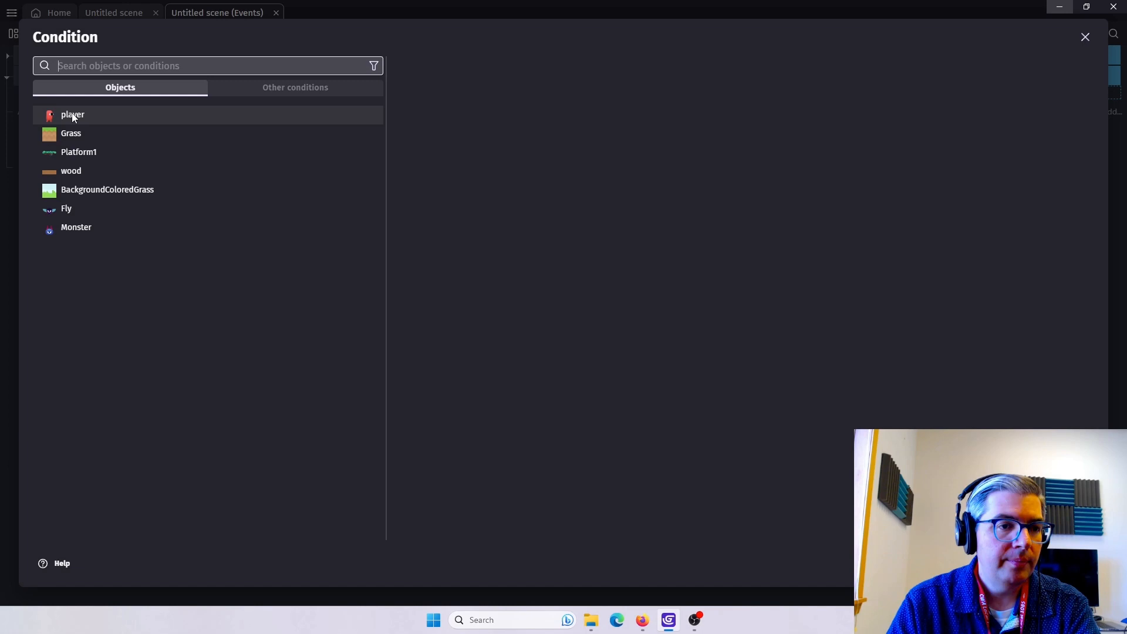
{"action": "left_click", "coordinate": [73, 116]}
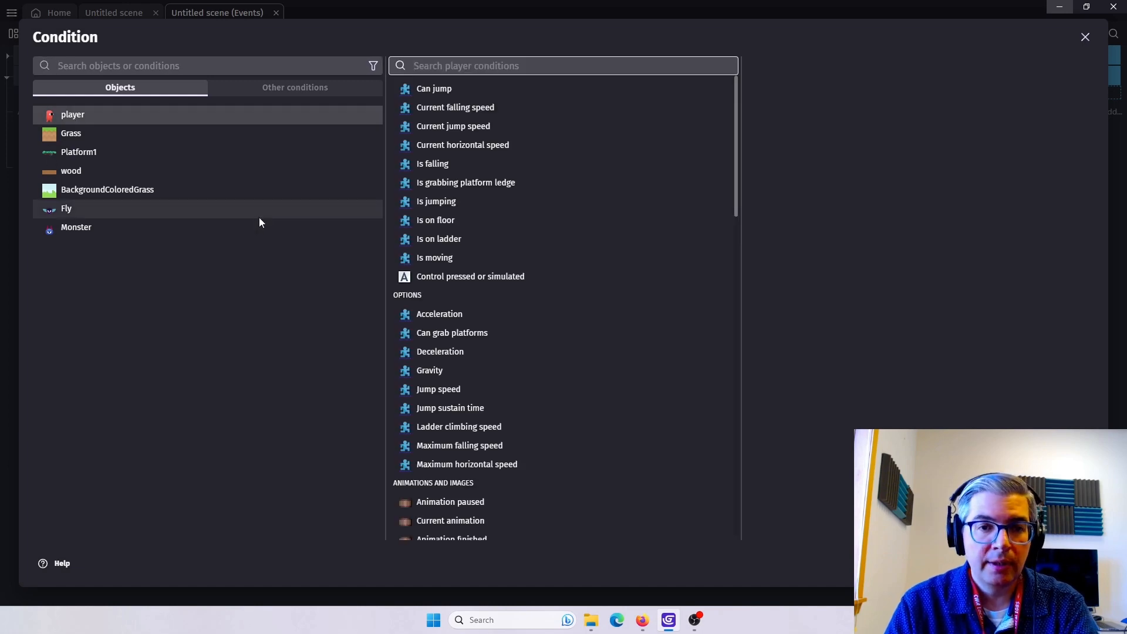
{"action": "left_click_drag", "start_coordinate": [738, 86], "coordinate": [717, 332]}
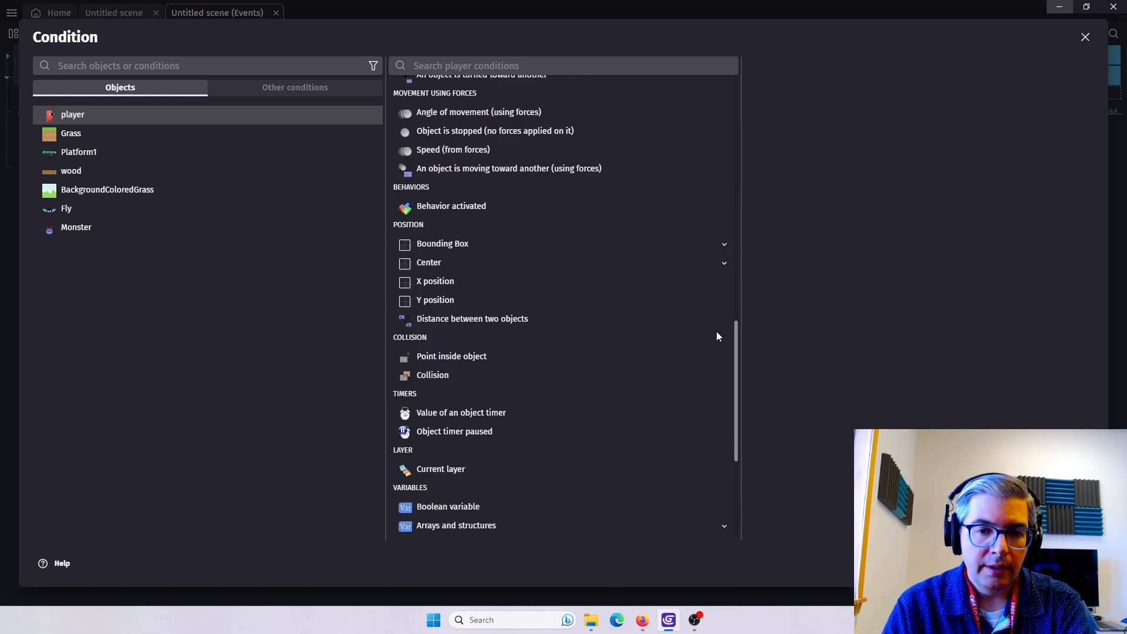
{"action": "left_click", "coordinate": [433, 378]}
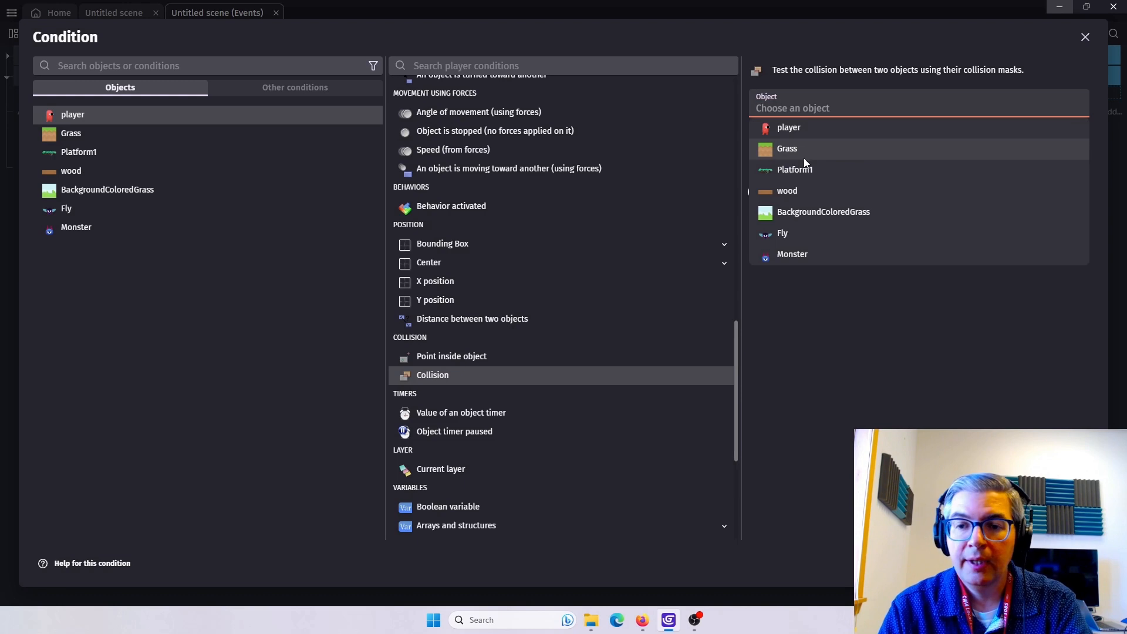
{"action": "left_click", "coordinate": [789, 256]}
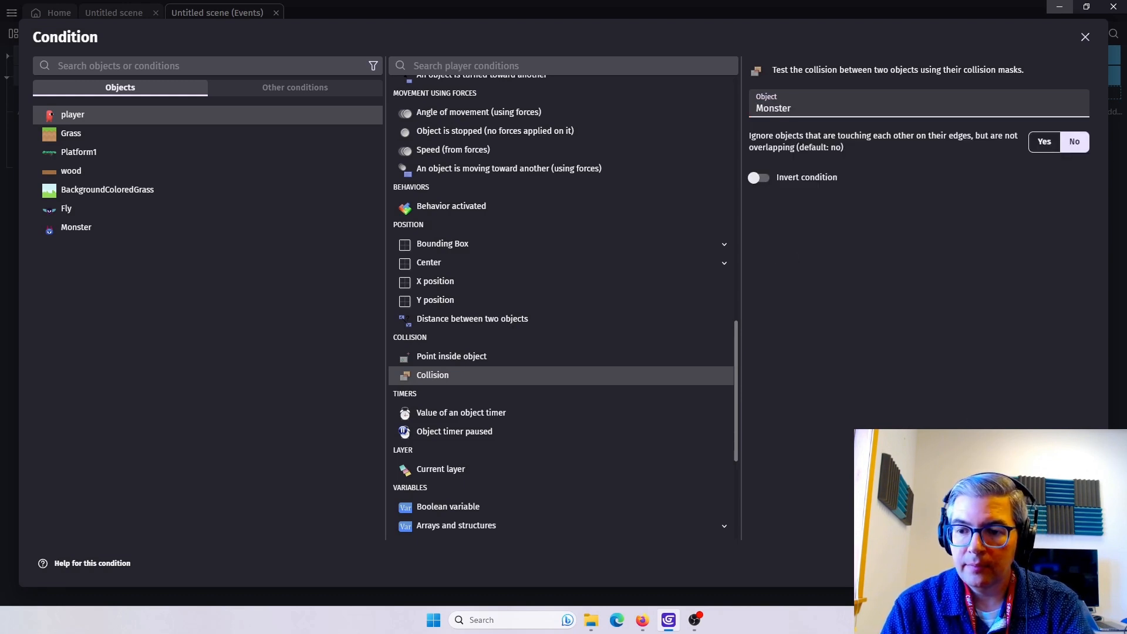
{"action": "left_click", "coordinate": [1079, 564]}
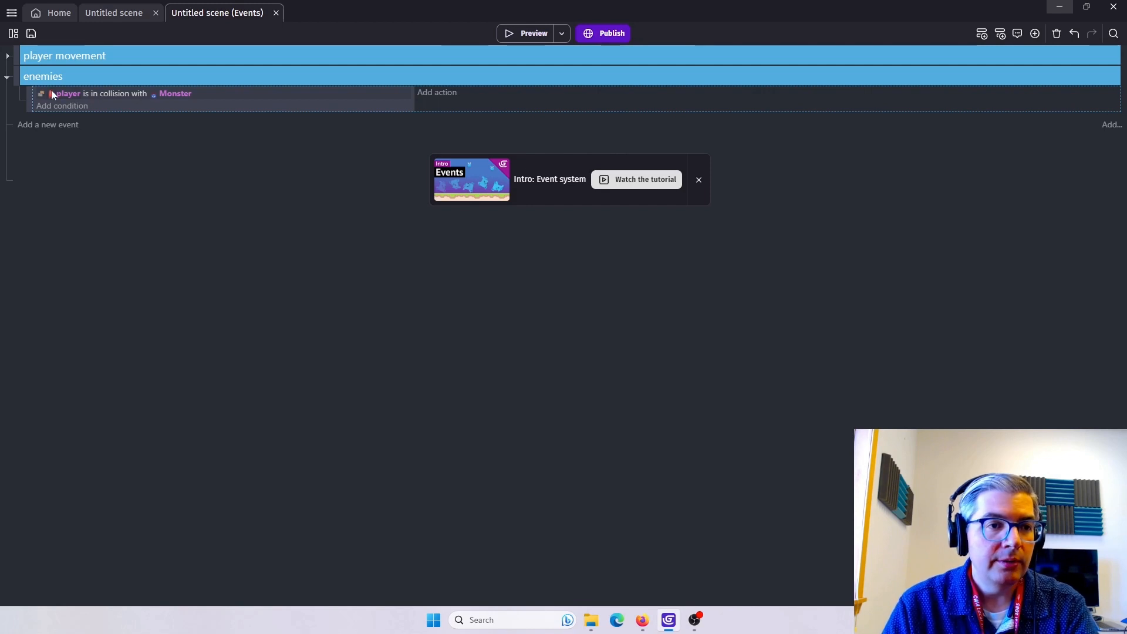
Add a Position action for the player to the Monster collision event, using "set to" for both axes.
{"action": "left_click", "coordinate": [438, 94]}
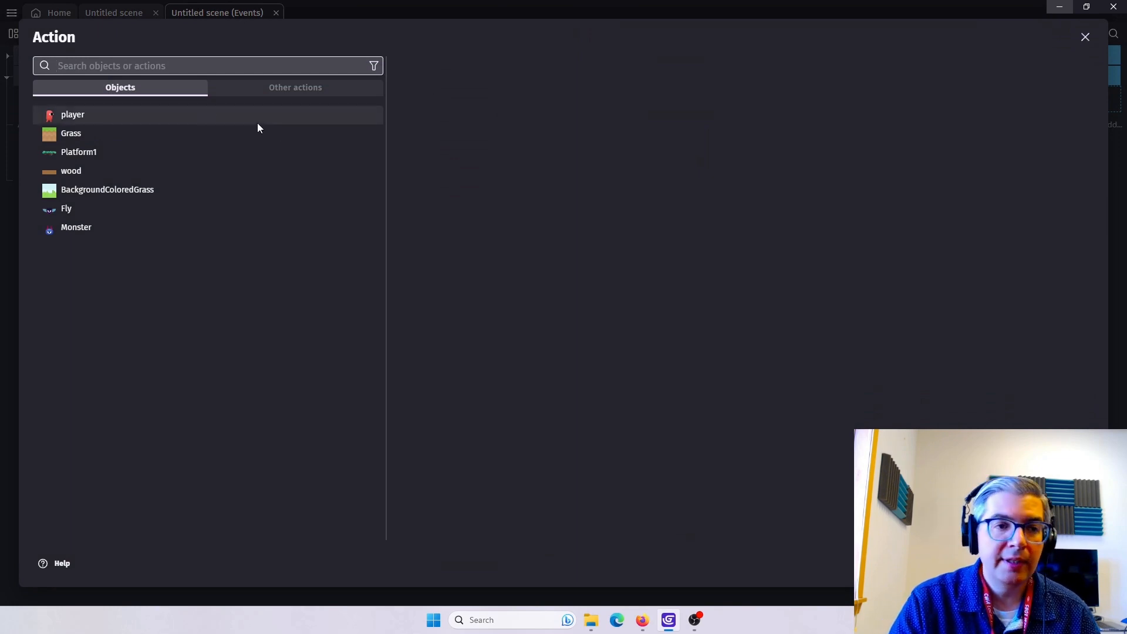
{"action": "left_click", "coordinate": [98, 114]}
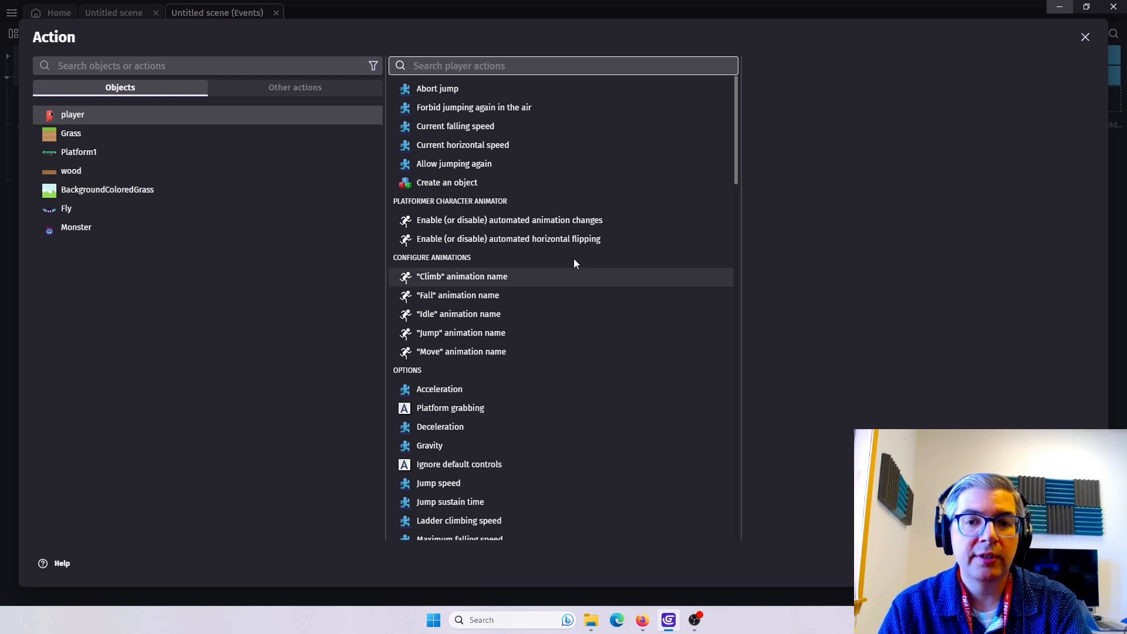
{"action": "left_click_drag", "start_coordinate": [737, 111], "coordinate": [711, 420]}
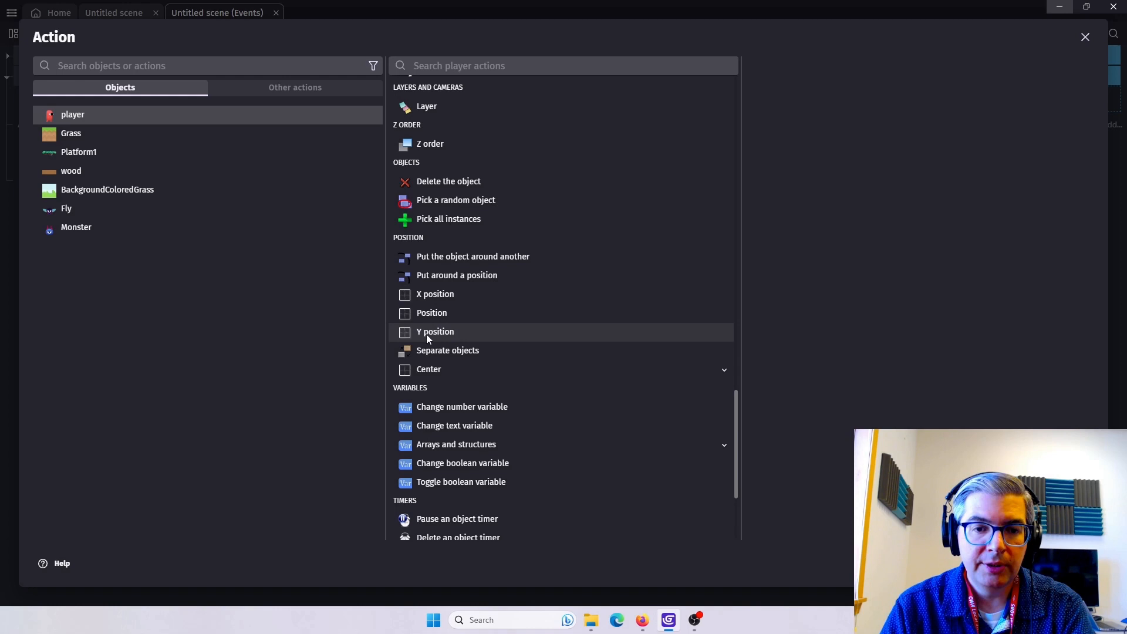
{"action": "left_click", "coordinate": [431, 314]}
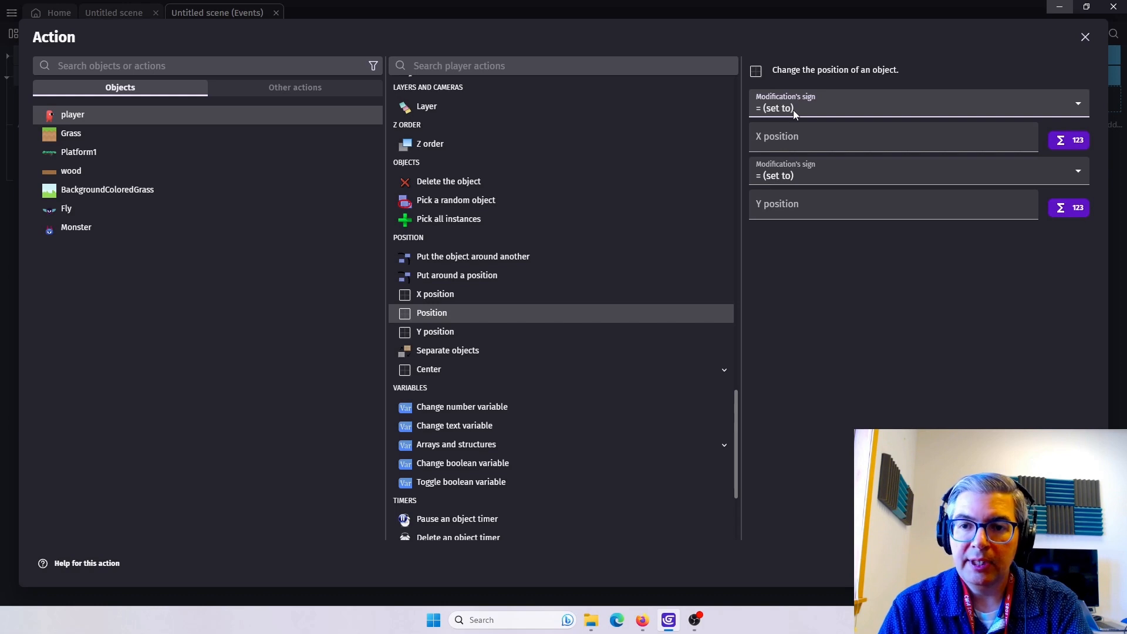
{"action": "left_click", "coordinate": [1074, 564]}
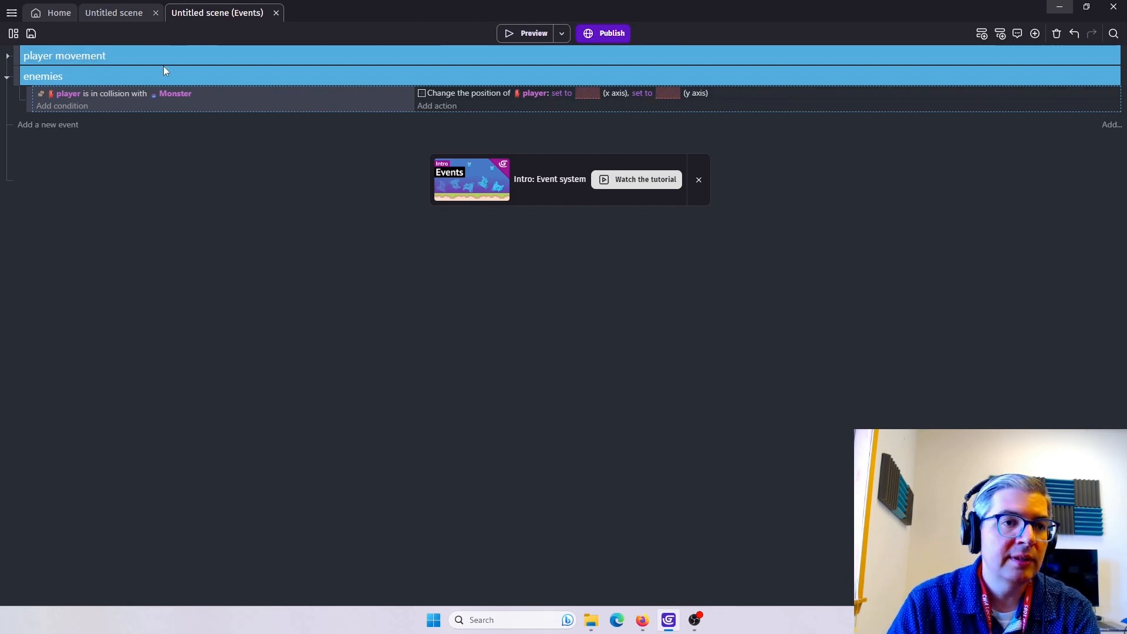
Look up the player's starting coordinates in the scene and set the position action to X 119 and Y 557.
{"action": "left_click", "coordinate": [117, 12]}
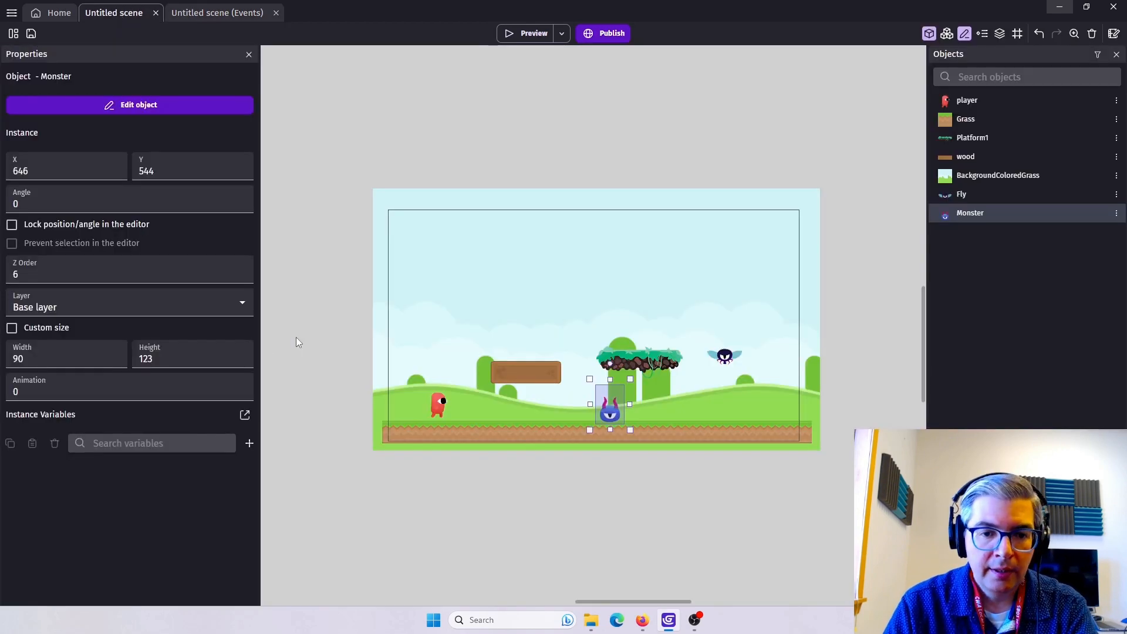
{"action": "left_click", "coordinate": [435, 405]}
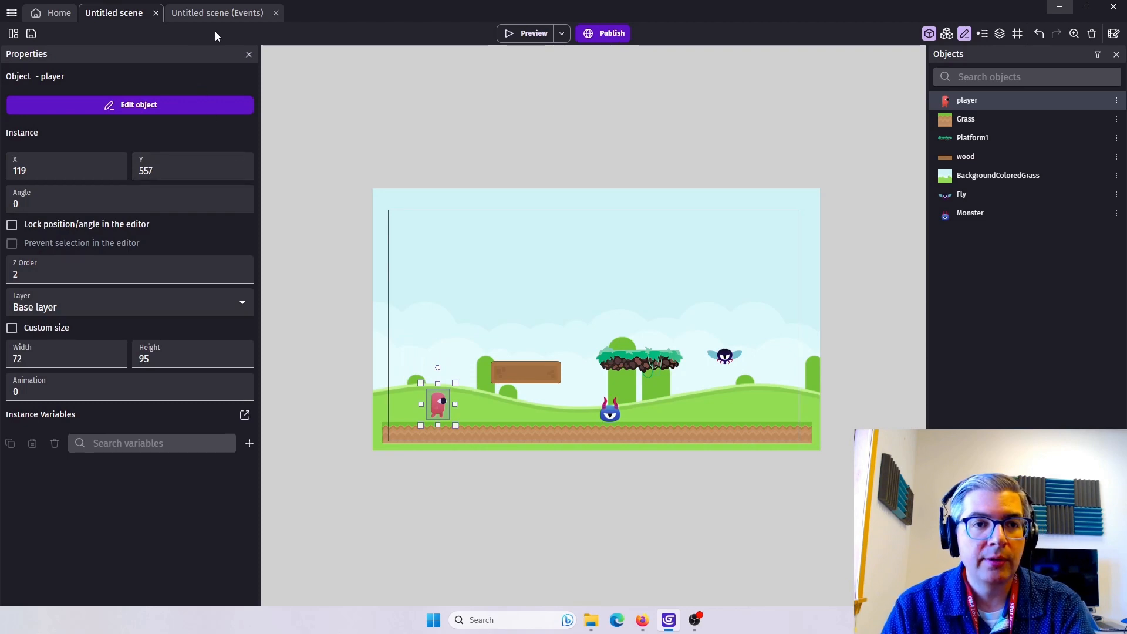
{"action": "left_click", "coordinate": [217, 14]}
{"action": "left_click", "coordinate": [587, 93]}
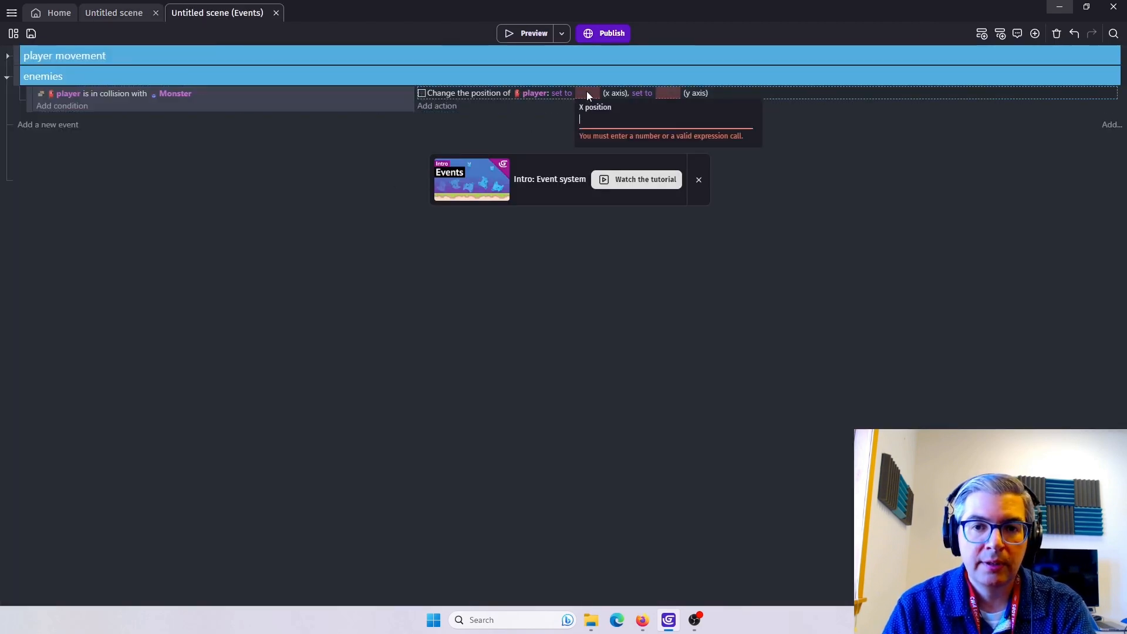
{"action": "type", "text": "119+"}
{"action": "key", "text": "BackSpace"}
{"action": "left_click", "coordinate": [668, 92]}
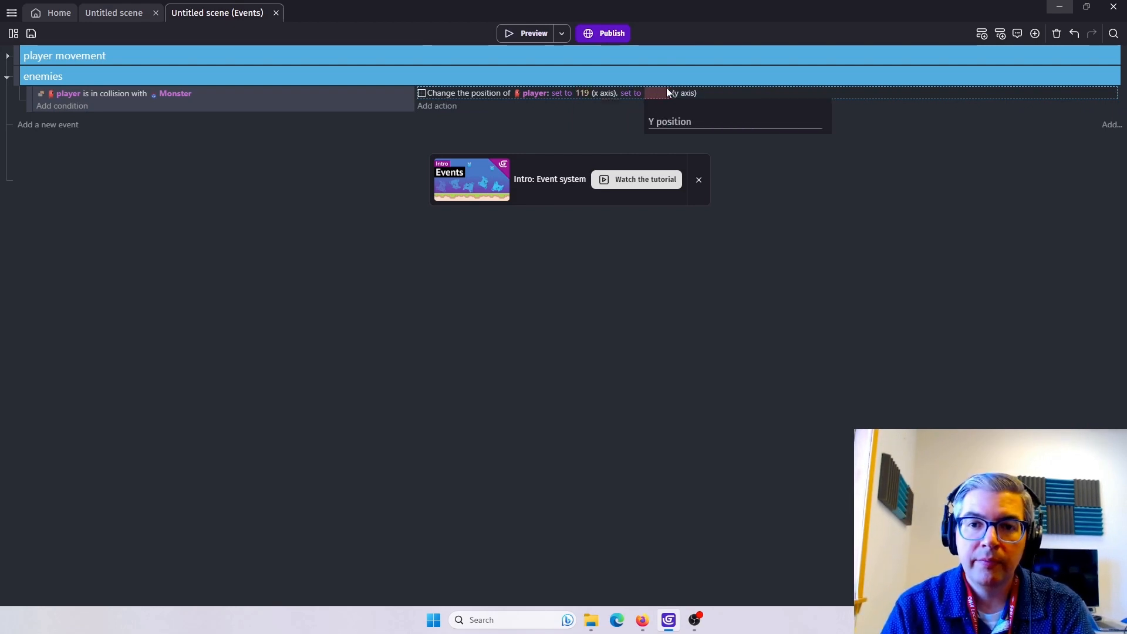
{"action": "type", "text": "557"}
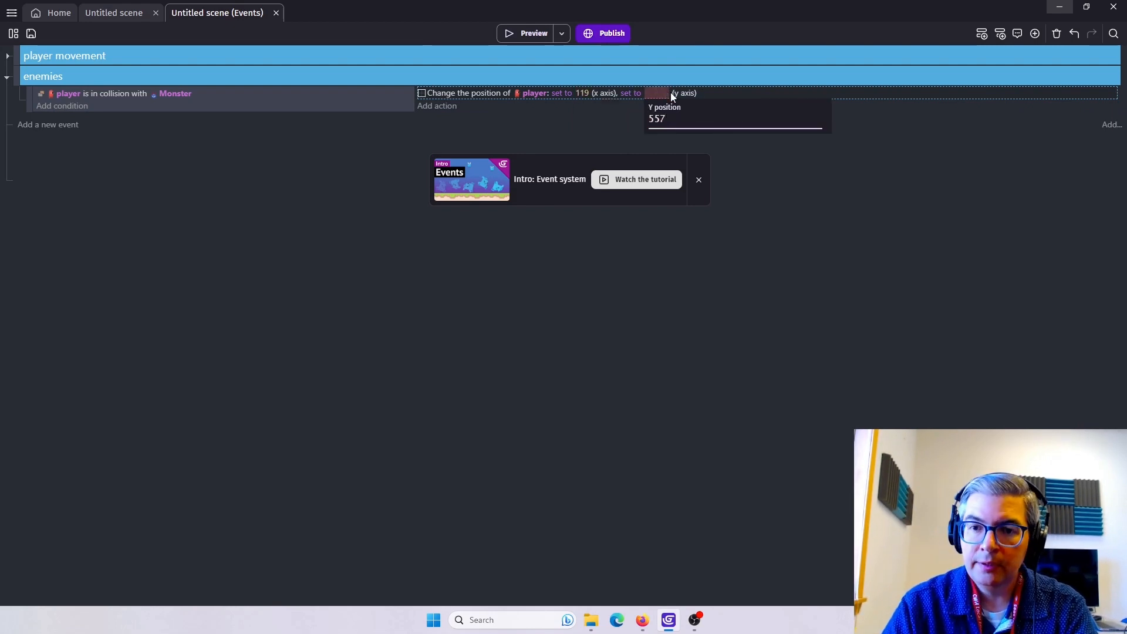
{"action": "key", "text": "Return"}
Preview the game and run and jump the player around the platforms and Monster to test the collision reset, then close the preview.
{"action": "left_click", "coordinate": [519, 33]}
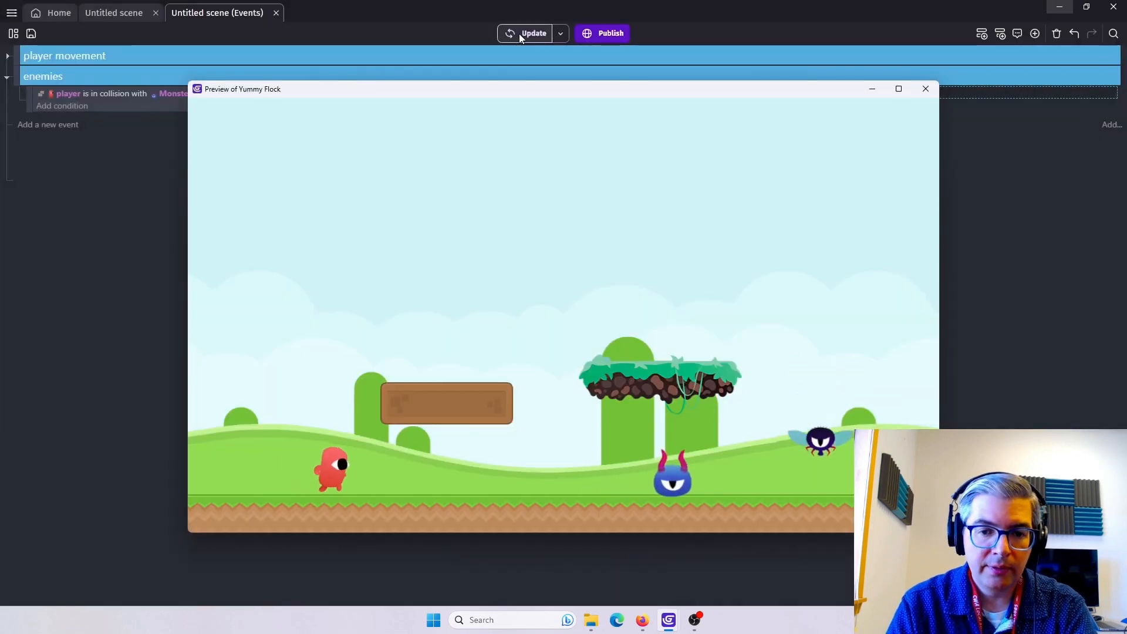
{"action": "key", "text": "Right"}
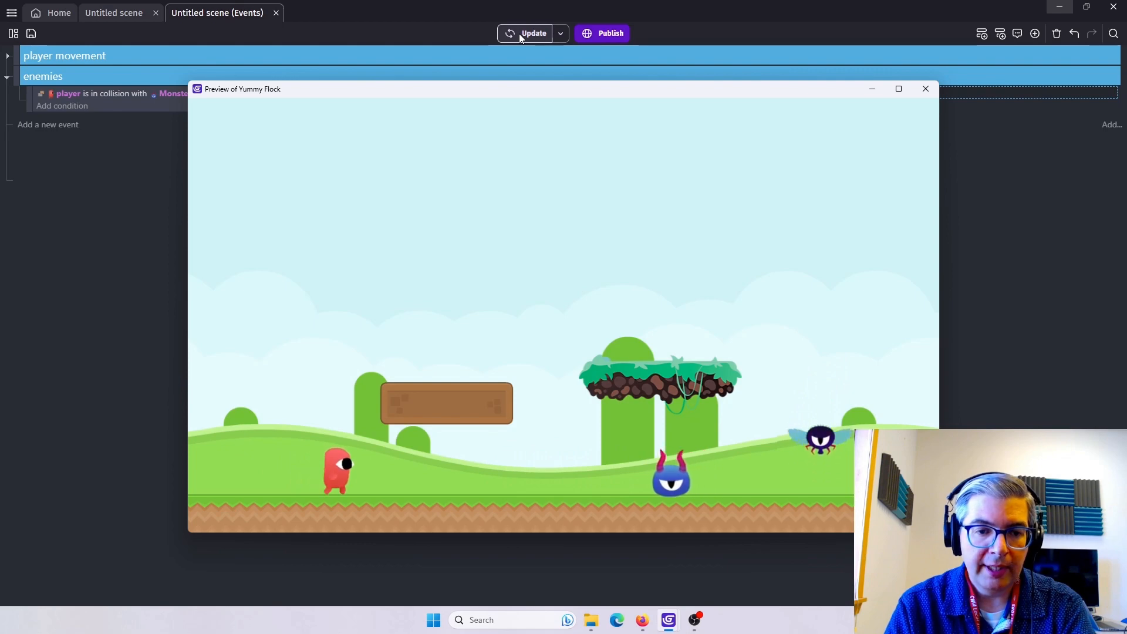
{"action": "key", "text": "space"}
{"action": "key", "text": "Right"}
{"action": "key", "text": "Left"}
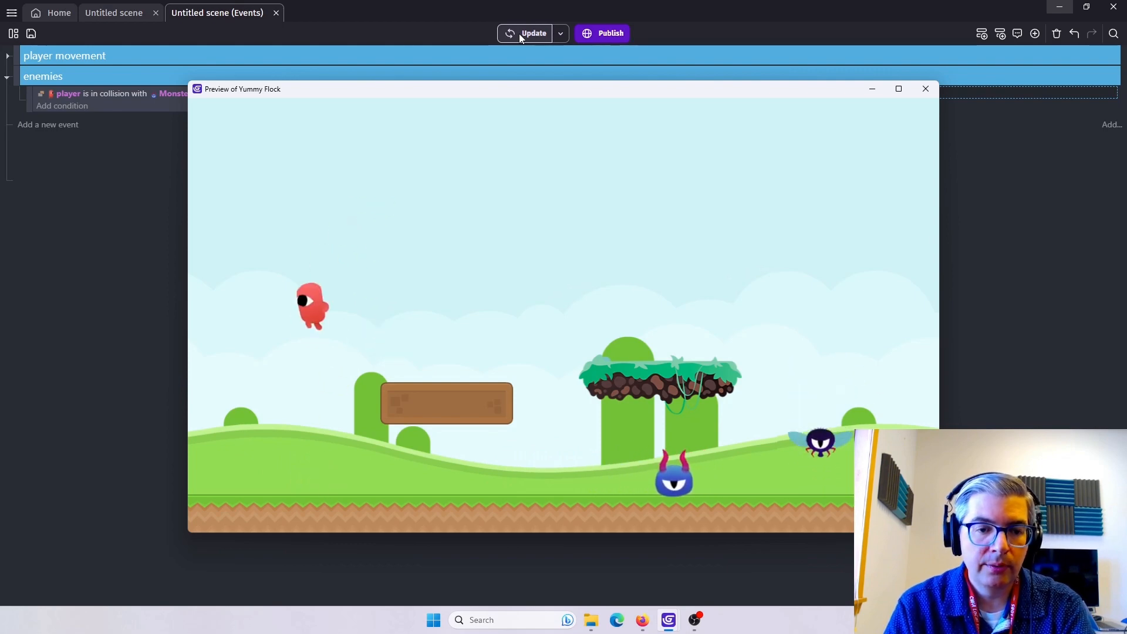
{"action": "key", "text": "Right"}
{"action": "key", "text": "space"}
{"action": "key", "text": "Right"}
{"action": "key", "text": "space"}
{"action": "key", "text": "Right"}
{"action": "key", "text": "Left"}
{"action": "key", "text": "space"}
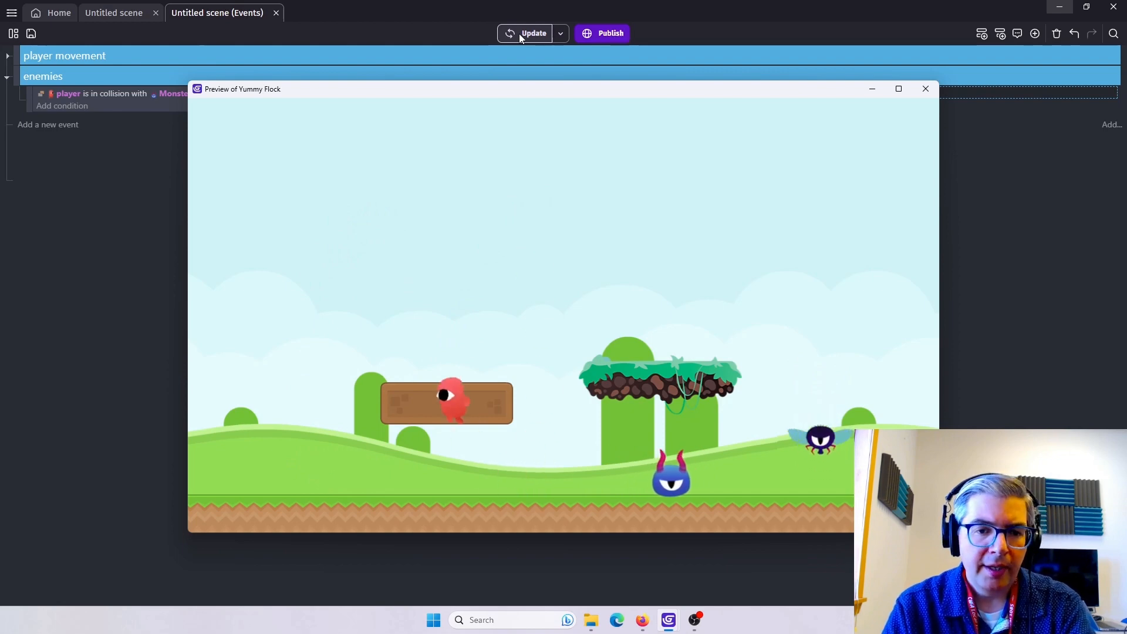
{"action": "key", "text": "space"}
{"action": "key", "text": "Right"}
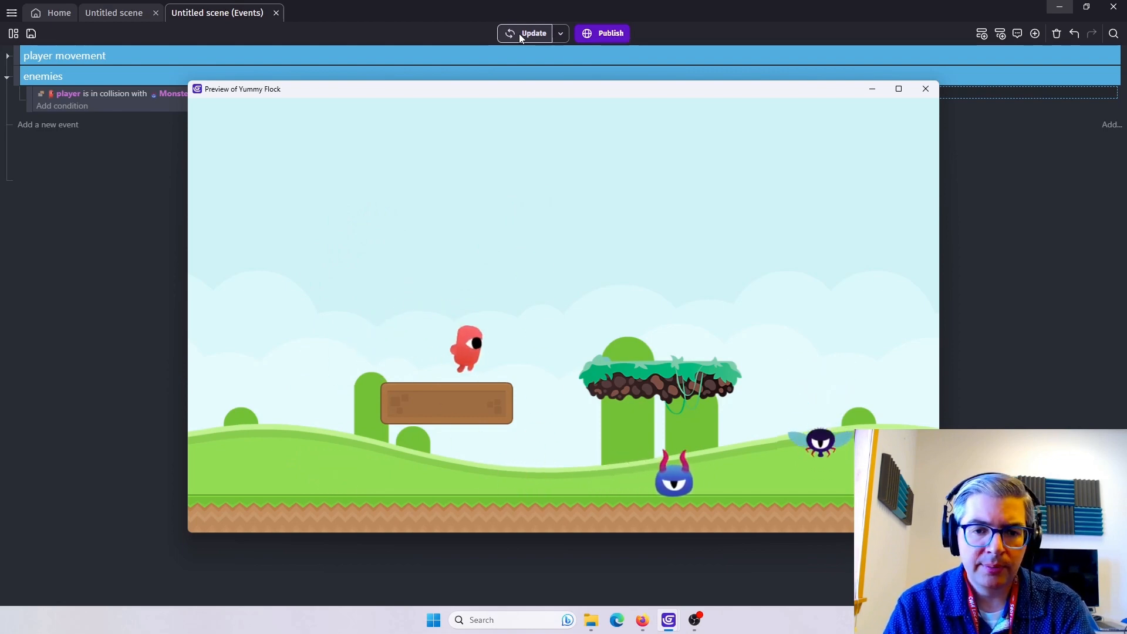
{"action": "key", "text": "Left"}
{"action": "key", "text": "Right"}
{"action": "key", "text": "space"}
{"action": "key", "text": "Left"}
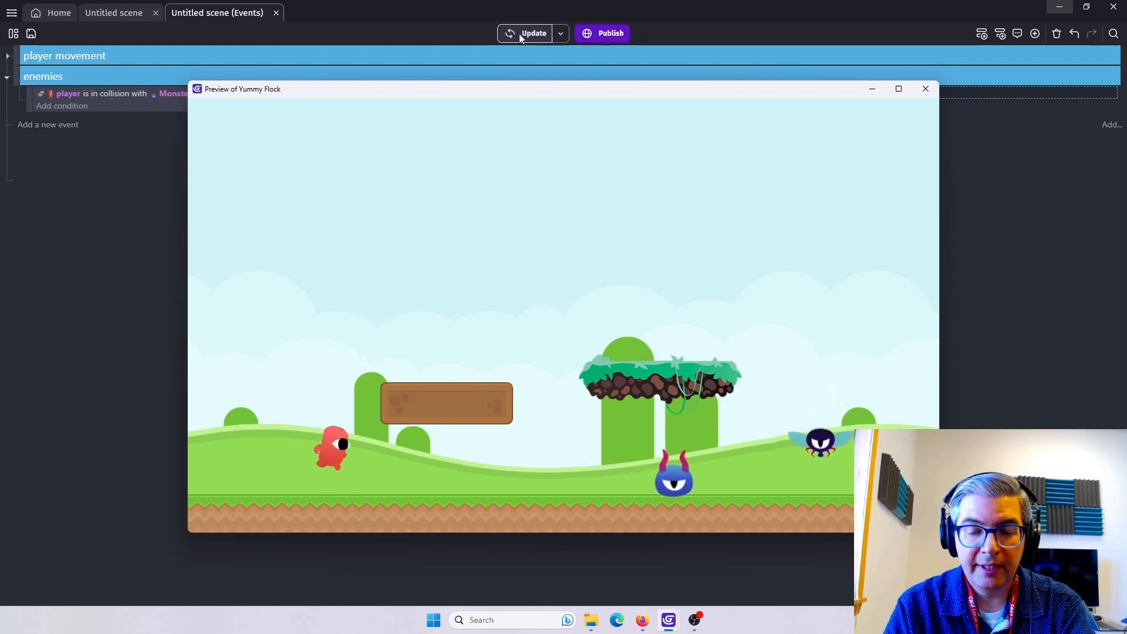
{"action": "key", "text": "Right"}
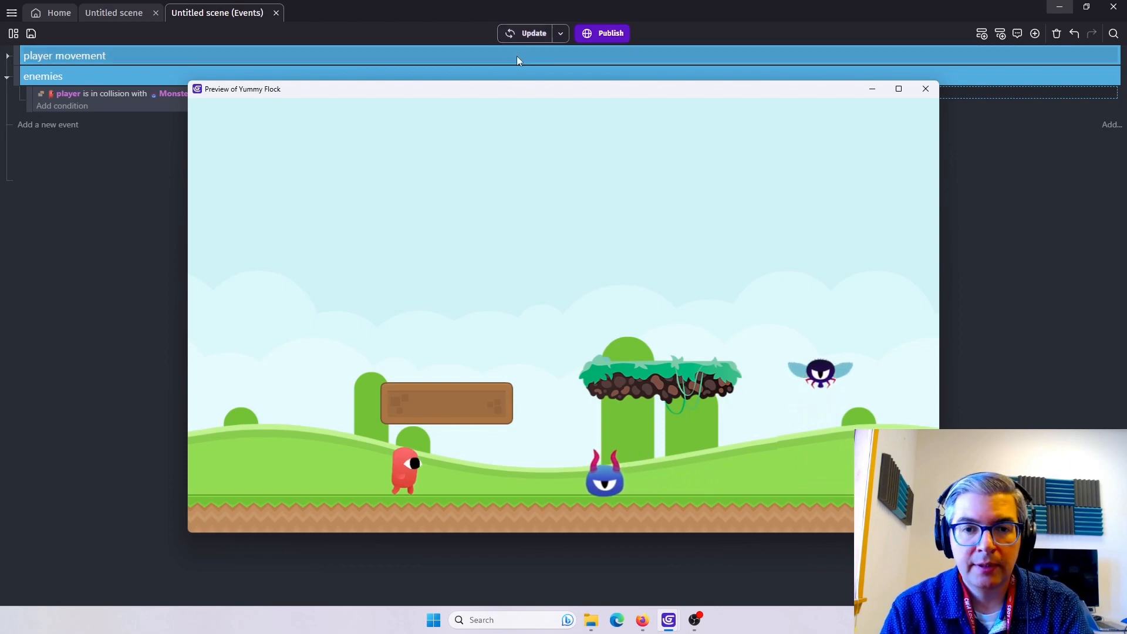
{"action": "left_click", "coordinate": [928, 89]}
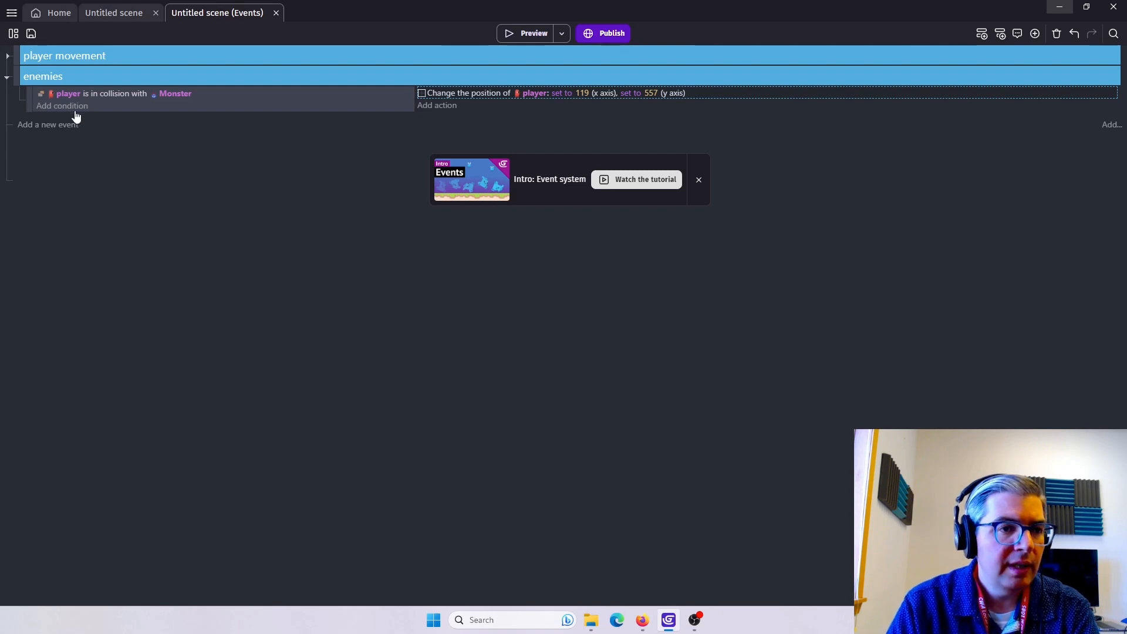
Add an empty sub-event inside the enemies group and remove the stray empty event created outside it.
{"action": "right_click", "coordinate": [223, 77]}
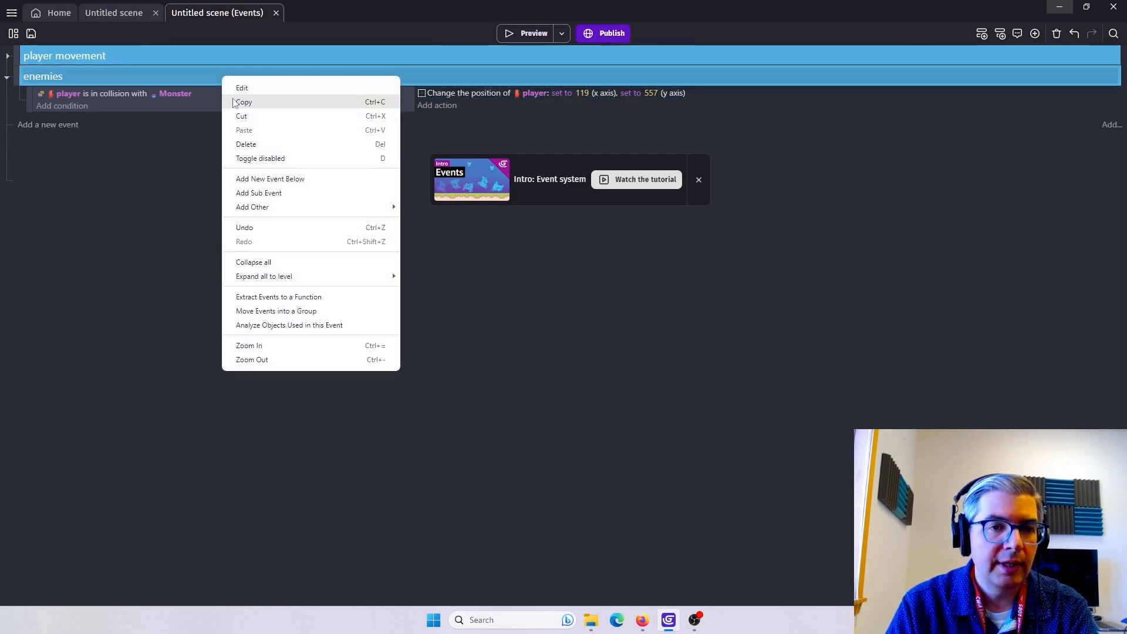
{"action": "left_click", "coordinate": [259, 179]}
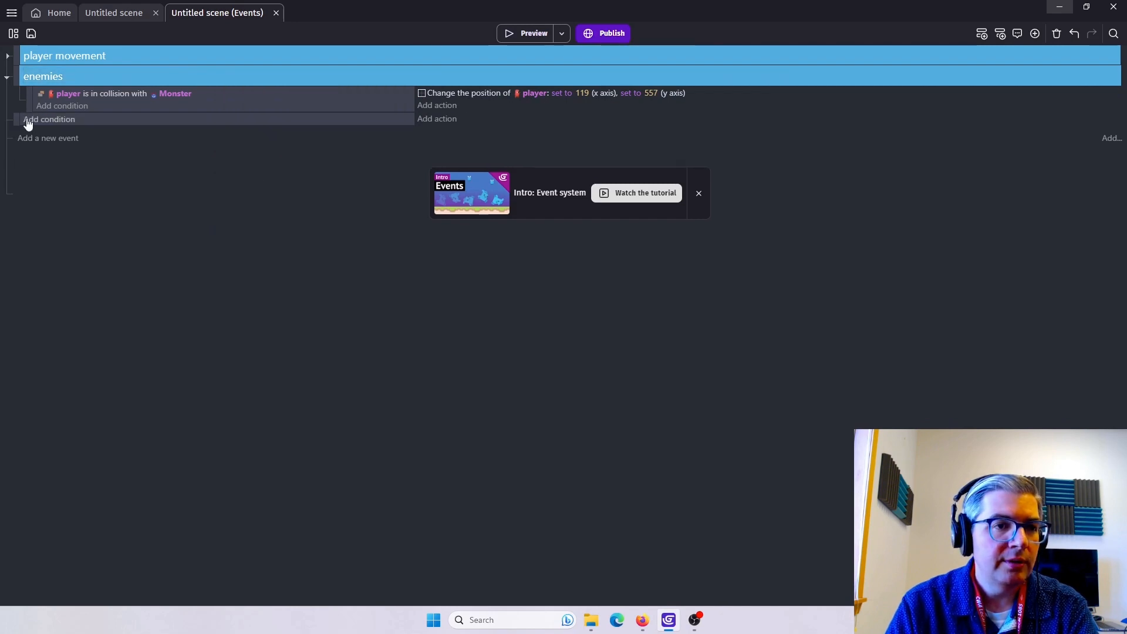
{"action": "right_click", "coordinate": [214, 76]}
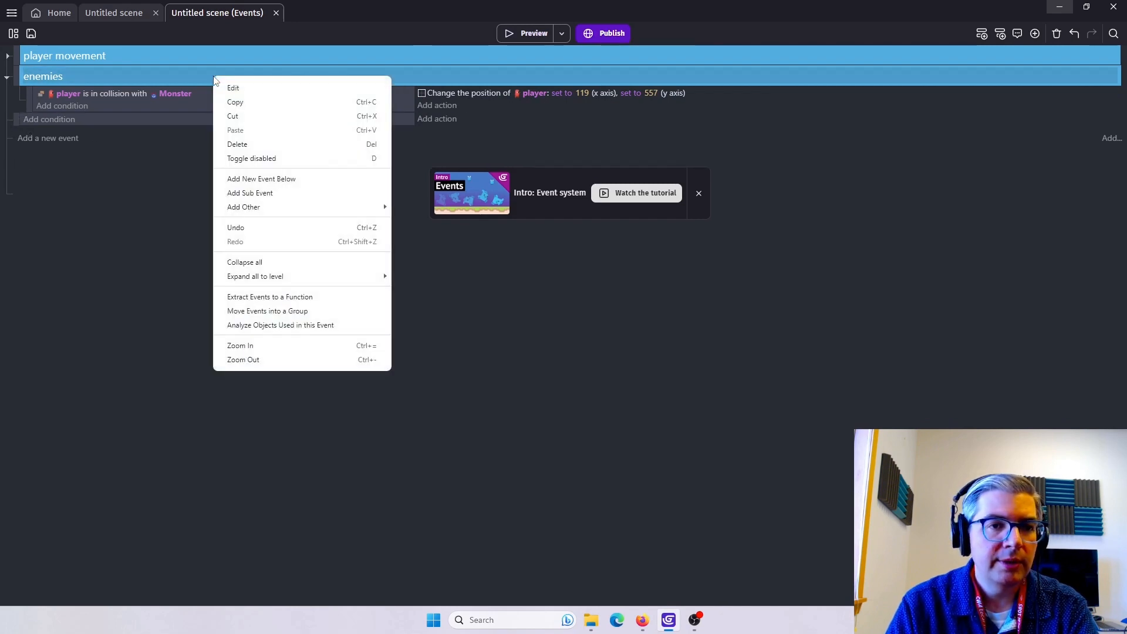
{"action": "left_click", "coordinate": [250, 193]}
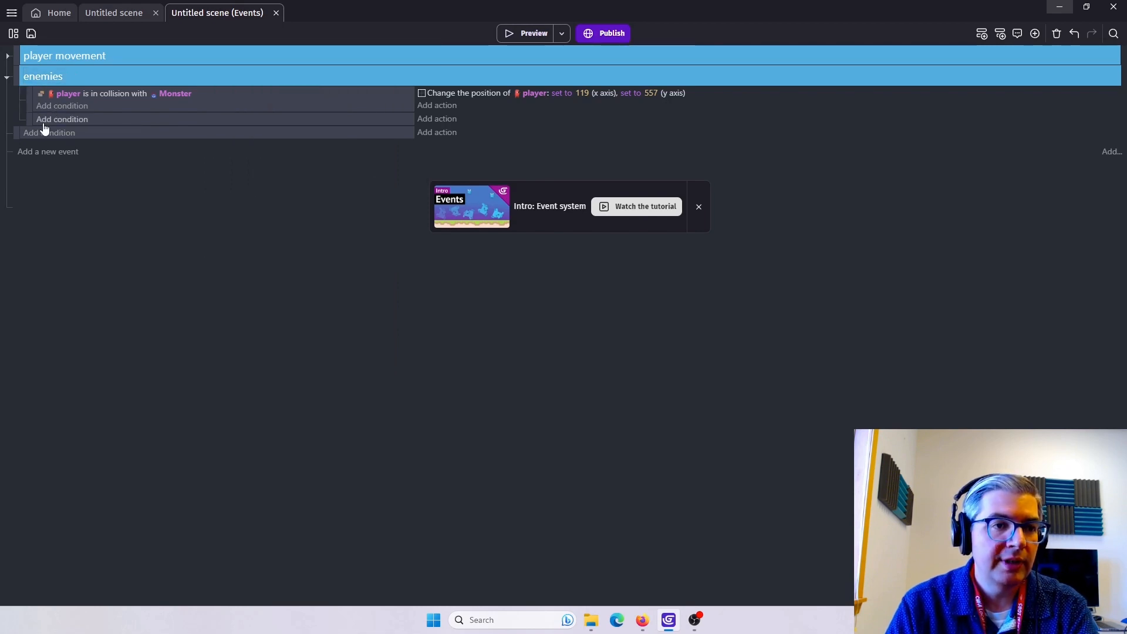
{"action": "left_click", "coordinate": [121, 134]}
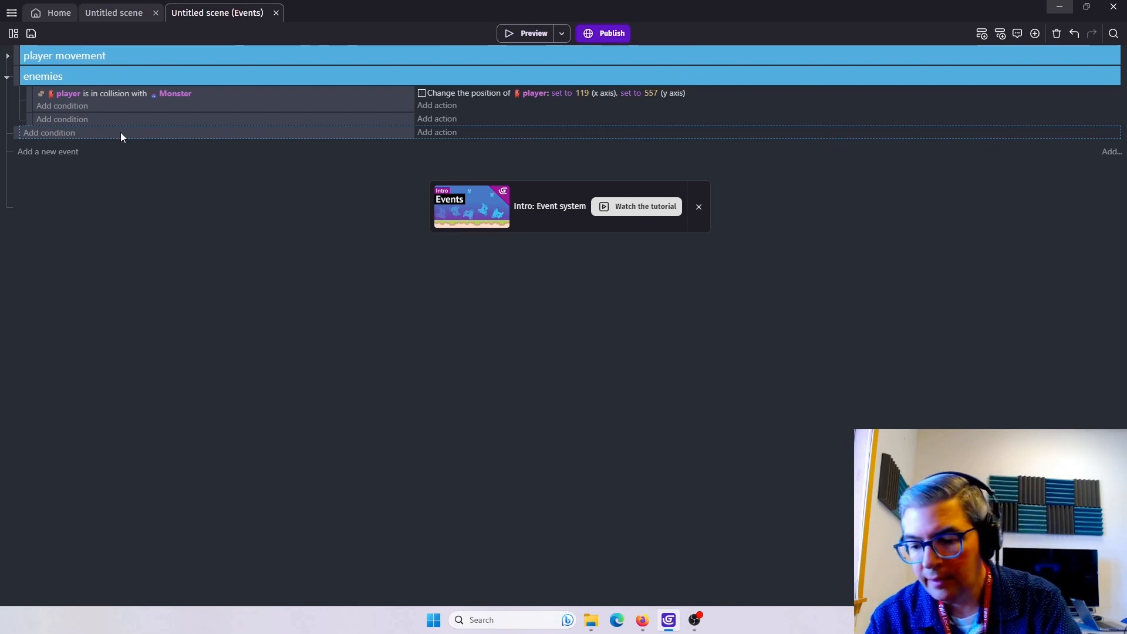
{"action": "key", "text": "Delete"}
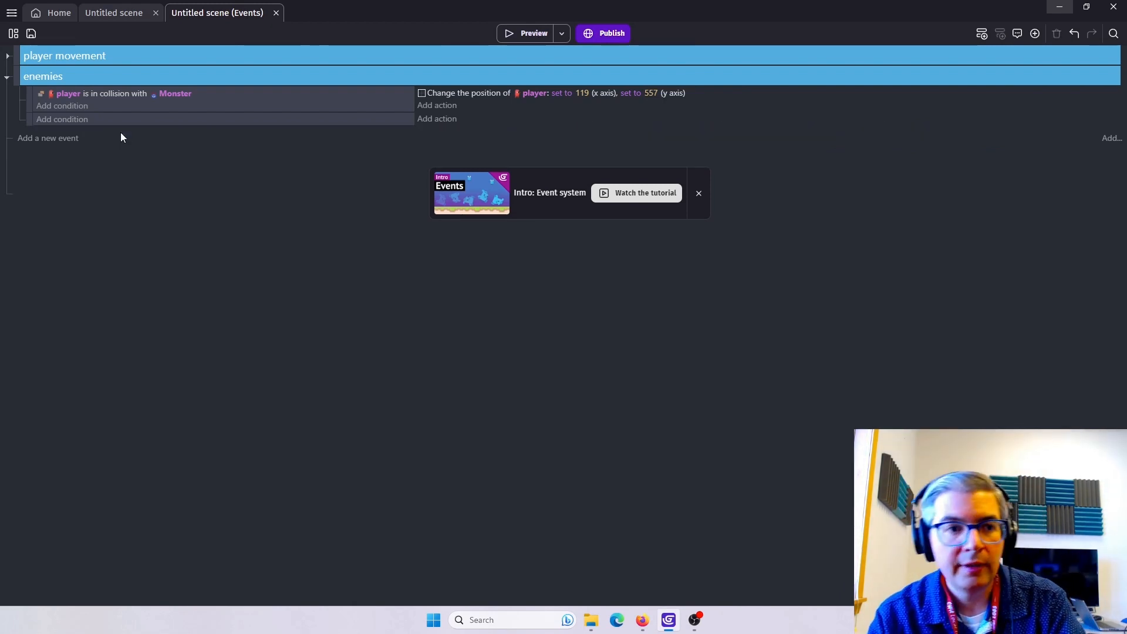
Give the empty event in the enemies group a condition testing the player's collision with the Fly.
{"action": "left_click", "coordinate": [78, 121]}
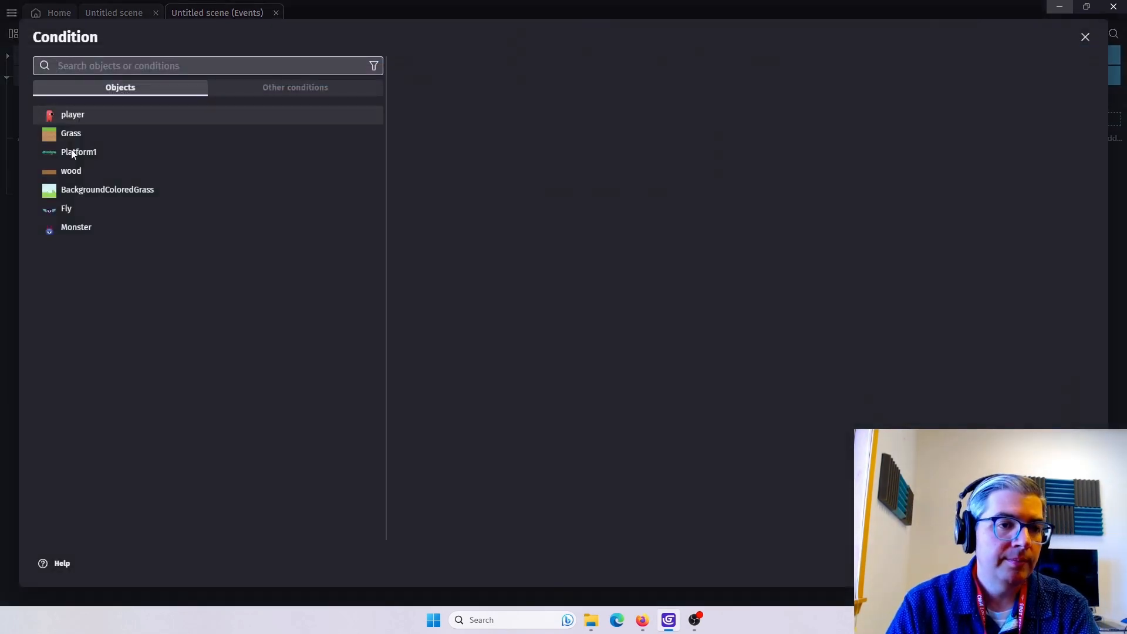
{"action": "left_click", "coordinate": [79, 117]}
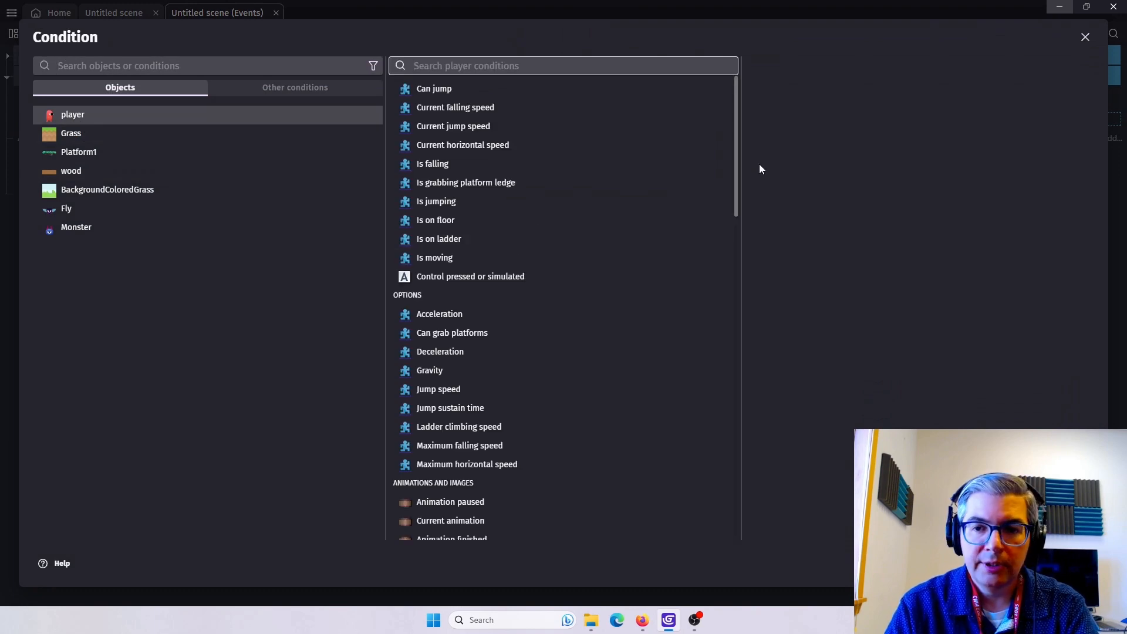
{"action": "left_click_drag", "start_coordinate": [738, 132], "coordinate": [725, 393]}
{"action": "left_click", "coordinate": [478, 322]}
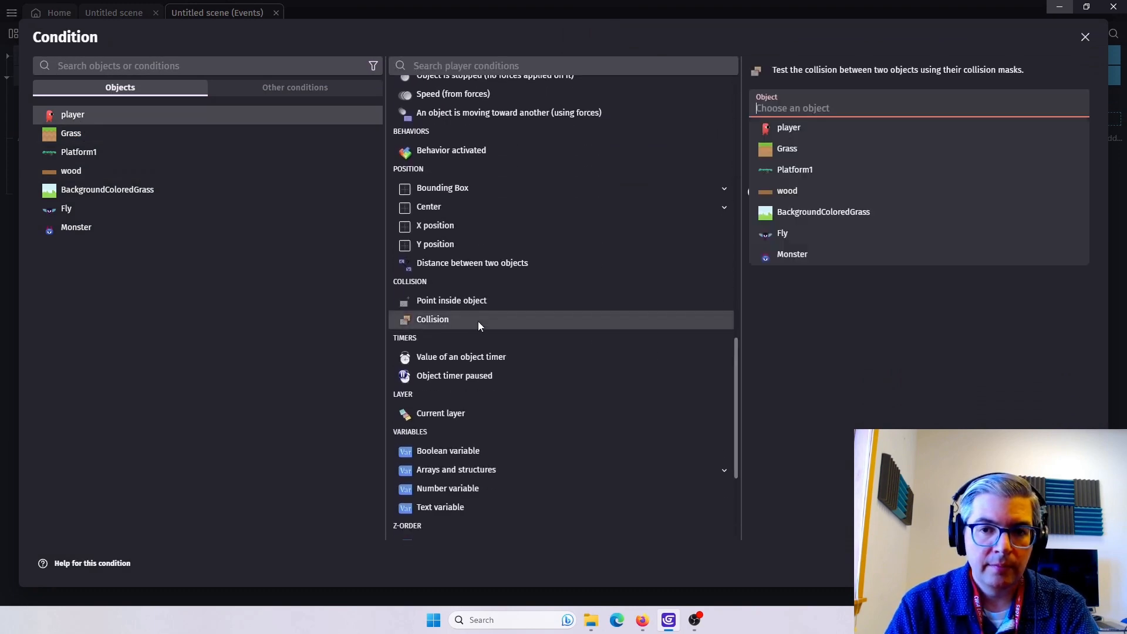
{"action": "left_click", "coordinate": [786, 237]}
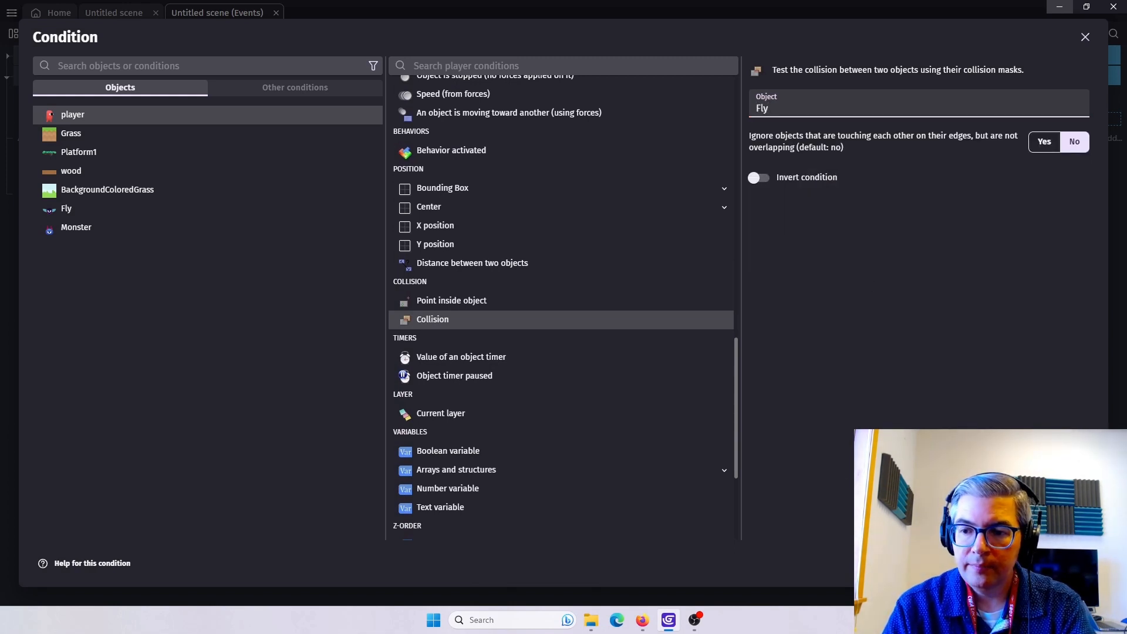
{"action": "left_click", "coordinate": [1078, 564]}
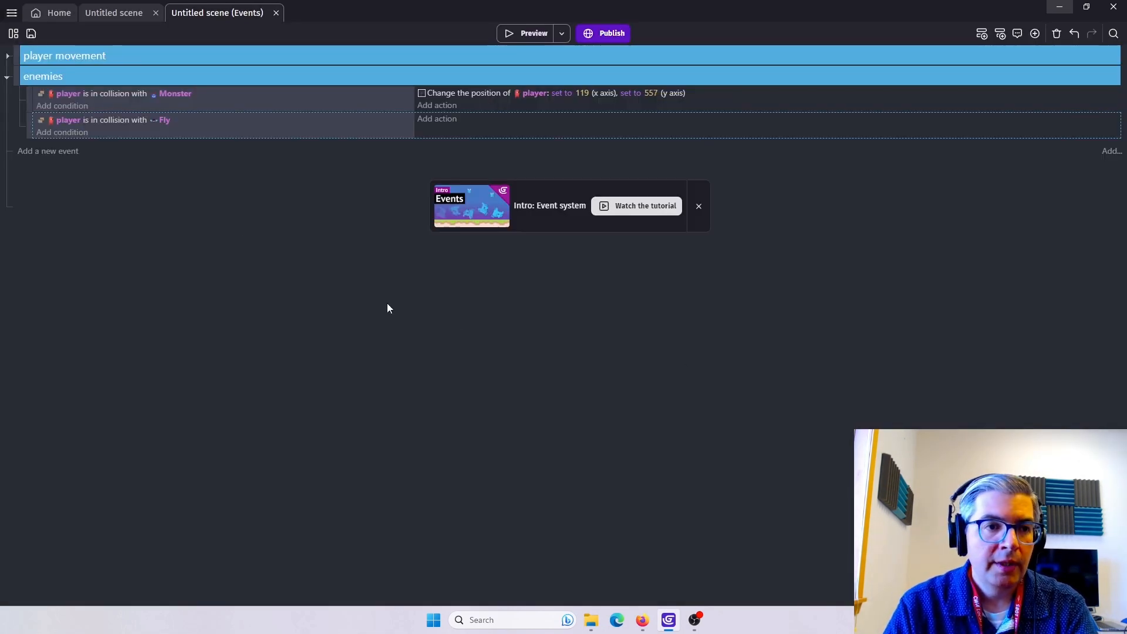
Add a sub-event under the Fly collision event with the condition that the player is falling.
{"action": "right_click", "coordinate": [201, 130]}
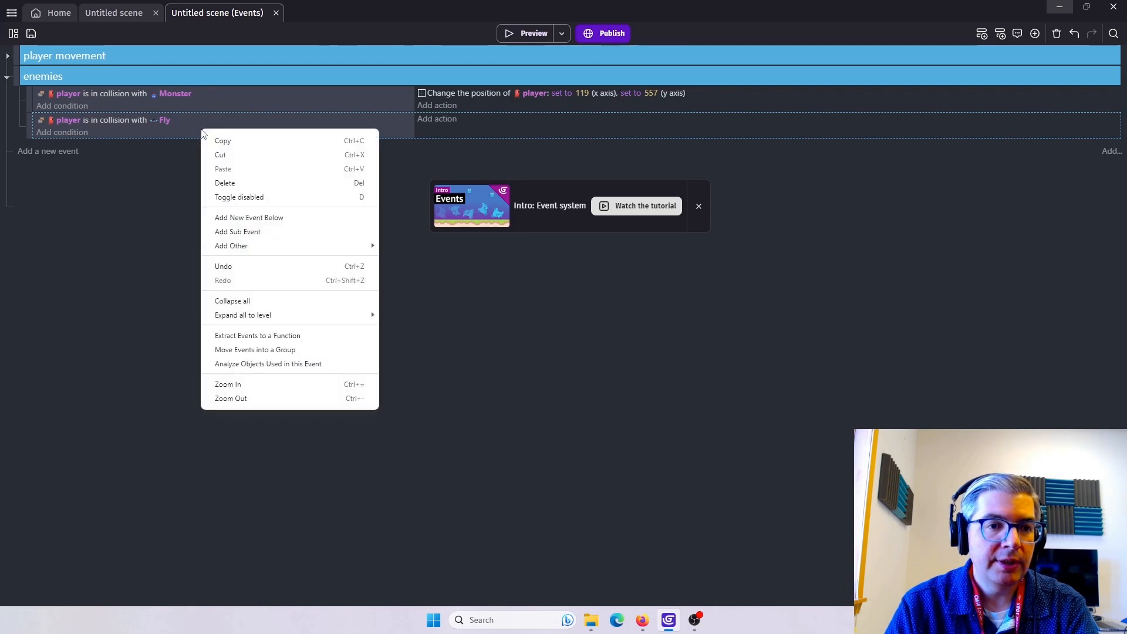
{"action": "left_click", "coordinate": [223, 233]}
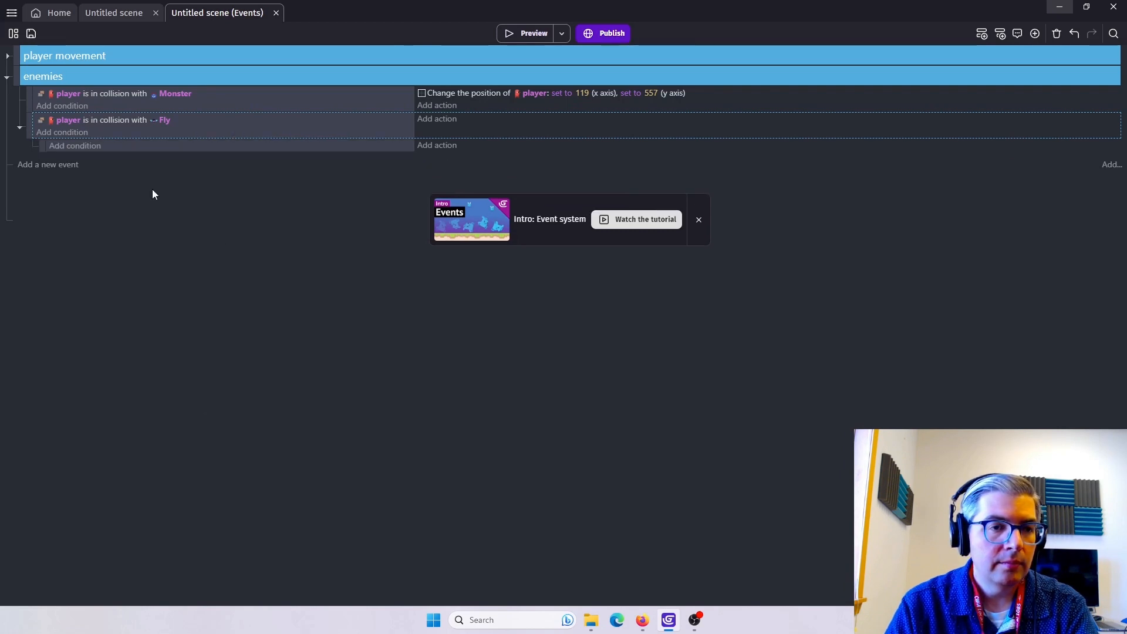
{"action": "left_click", "coordinate": [83, 150]}
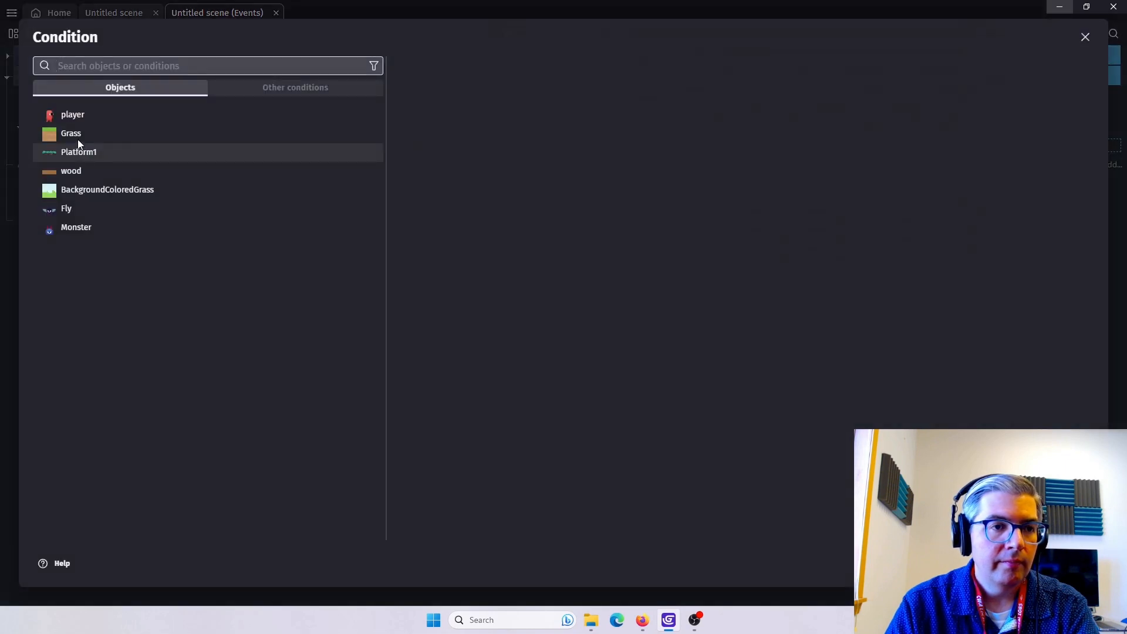
{"action": "left_click", "coordinate": [71, 115]}
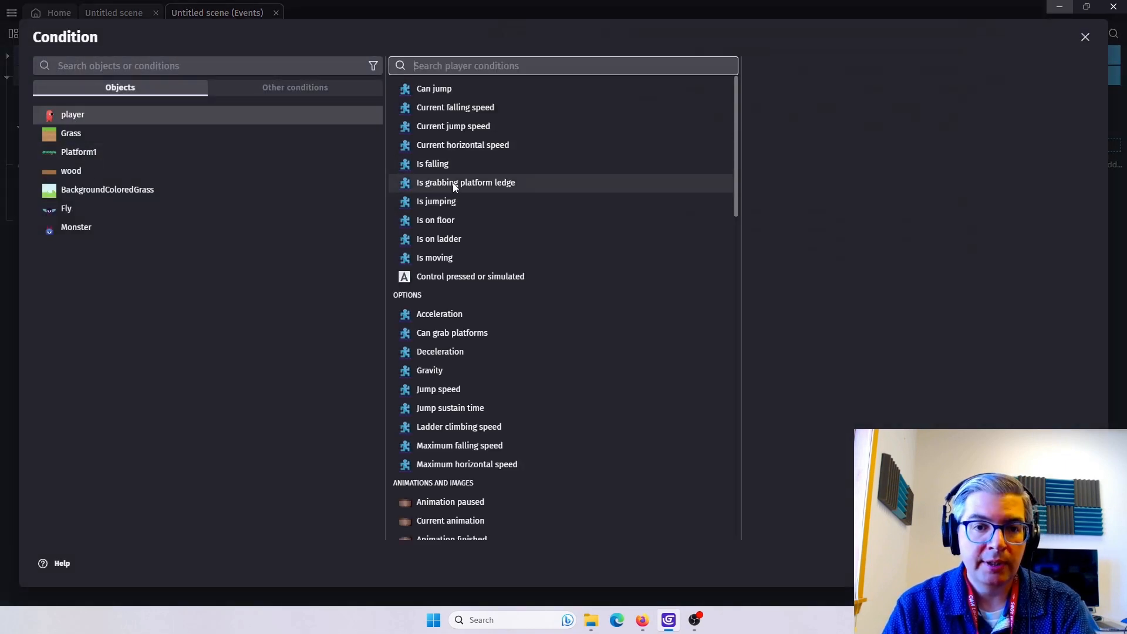
{"action": "left_click", "coordinate": [444, 167]}
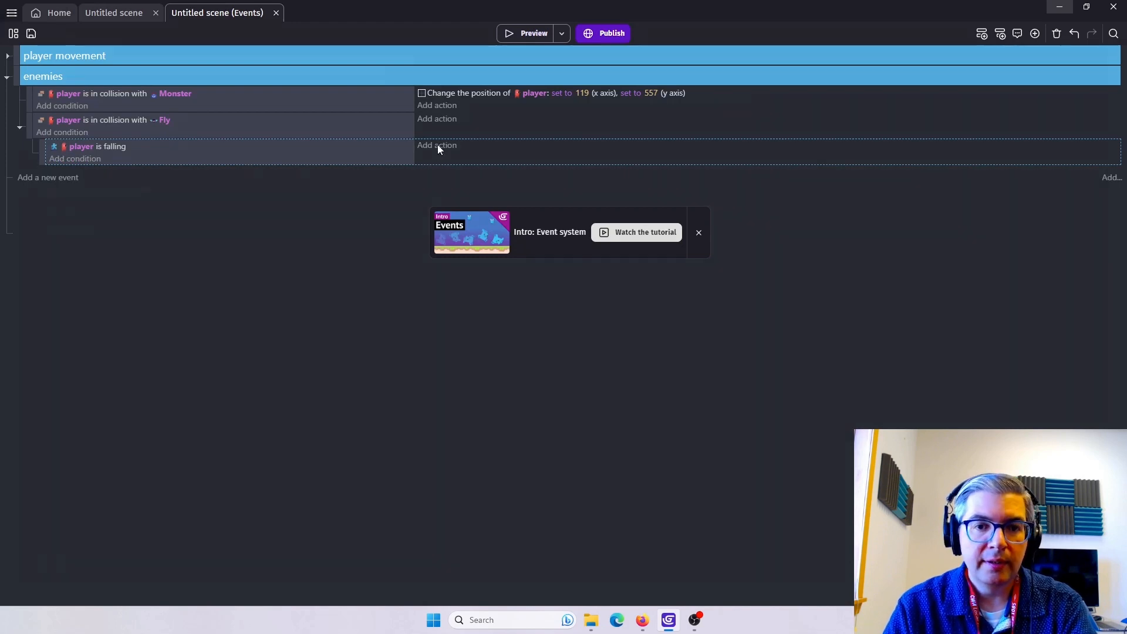
Add an action to the player-is-falling sub-event that deletes the Fly object.
{"action": "left_click", "coordinate": [438, 146]}
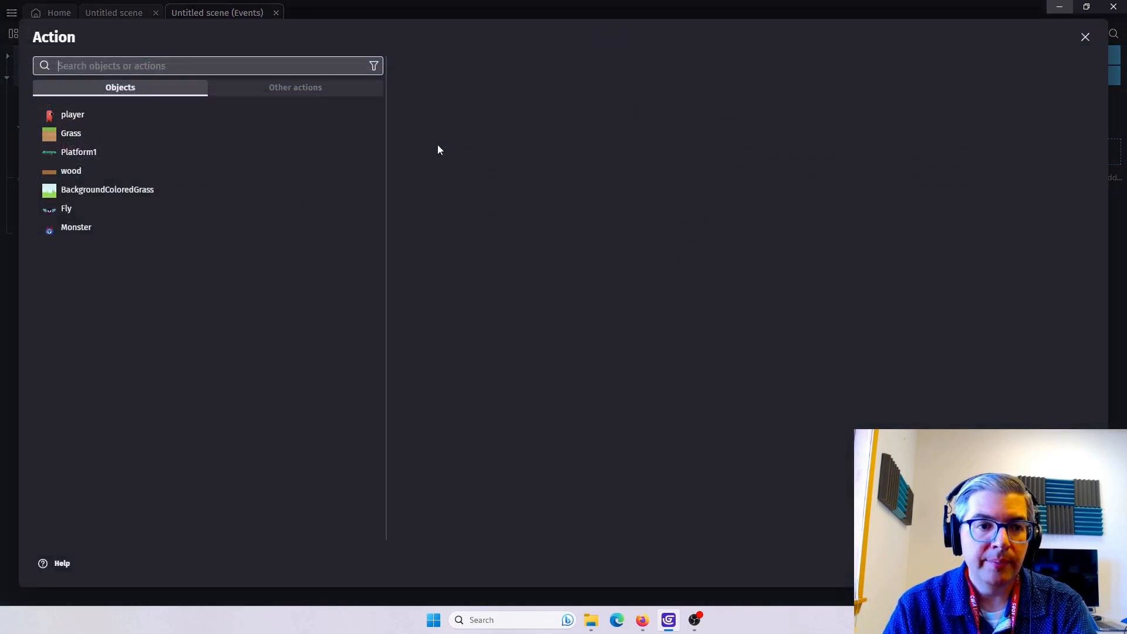
{"action": "left_click", "coordinate": [71, 228]}
{"action": "left_click", "coordinate": [69, 209]}
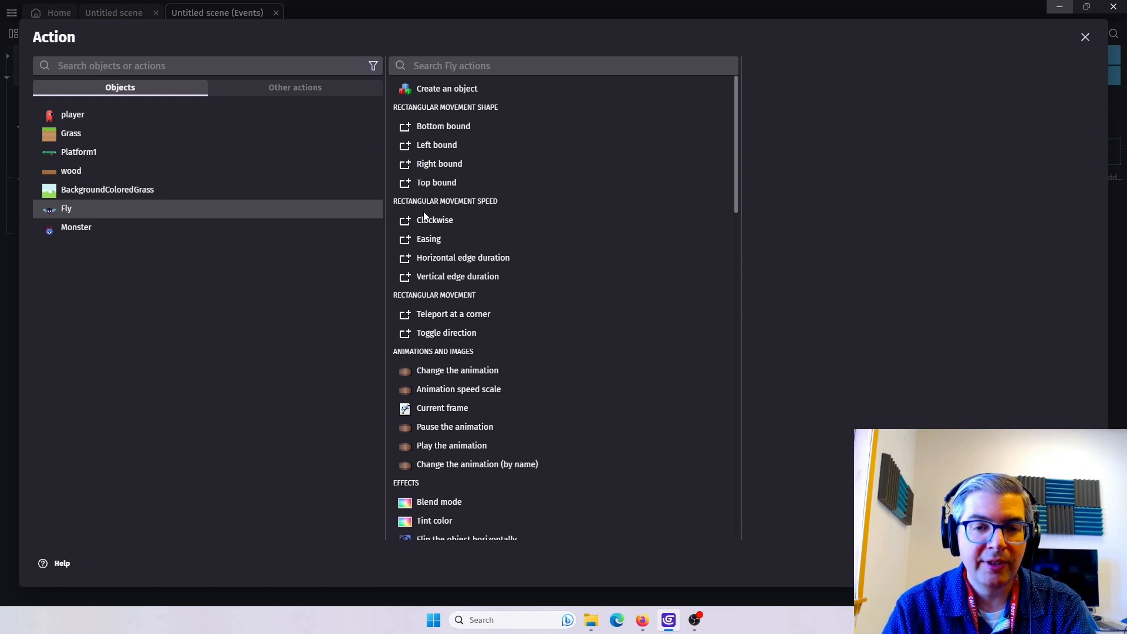
{"action": "left_click_drag", "start_coordinate": [736, 97], "coordinate": [717, 320]}
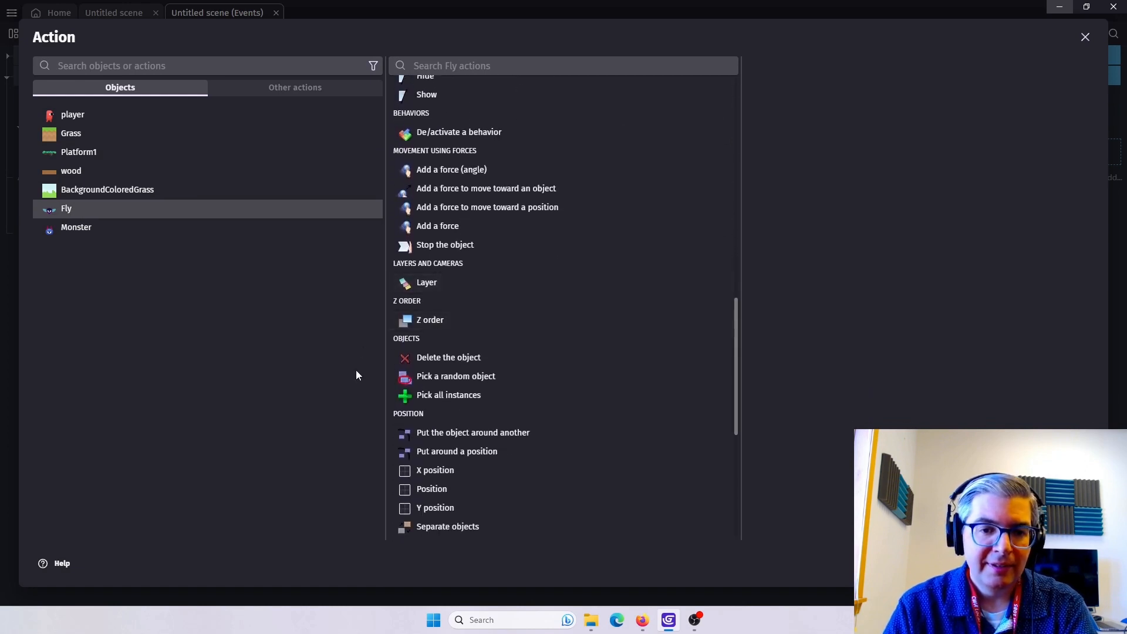
{"action": "left_click", "coordinate": [433, 361]}
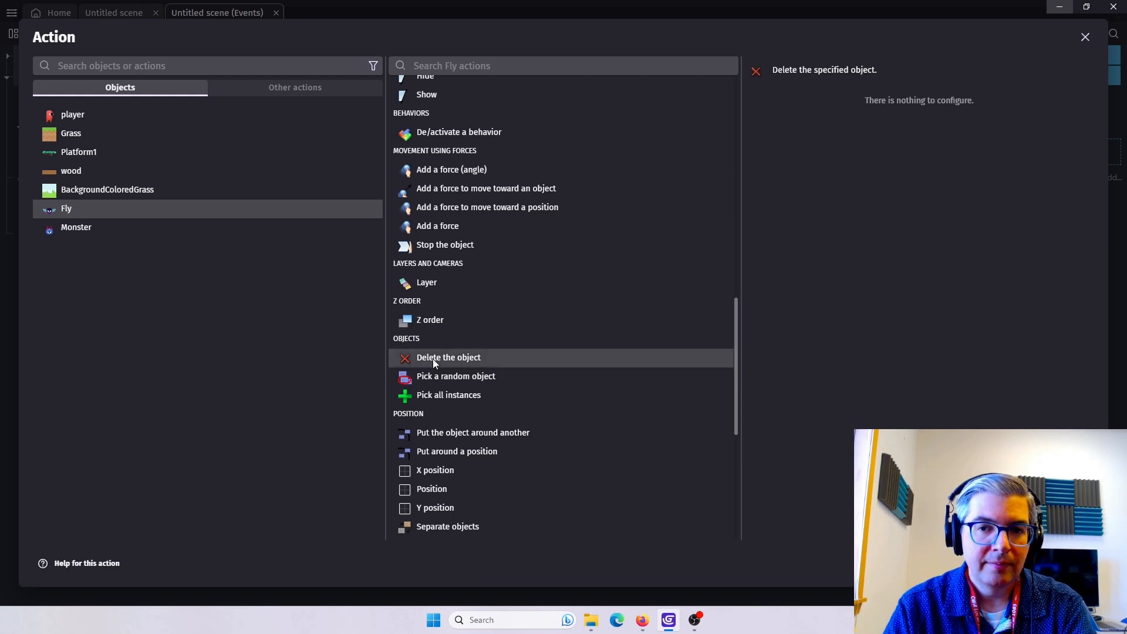
{"action": "left_click", "coordinate": [1077, 564]}
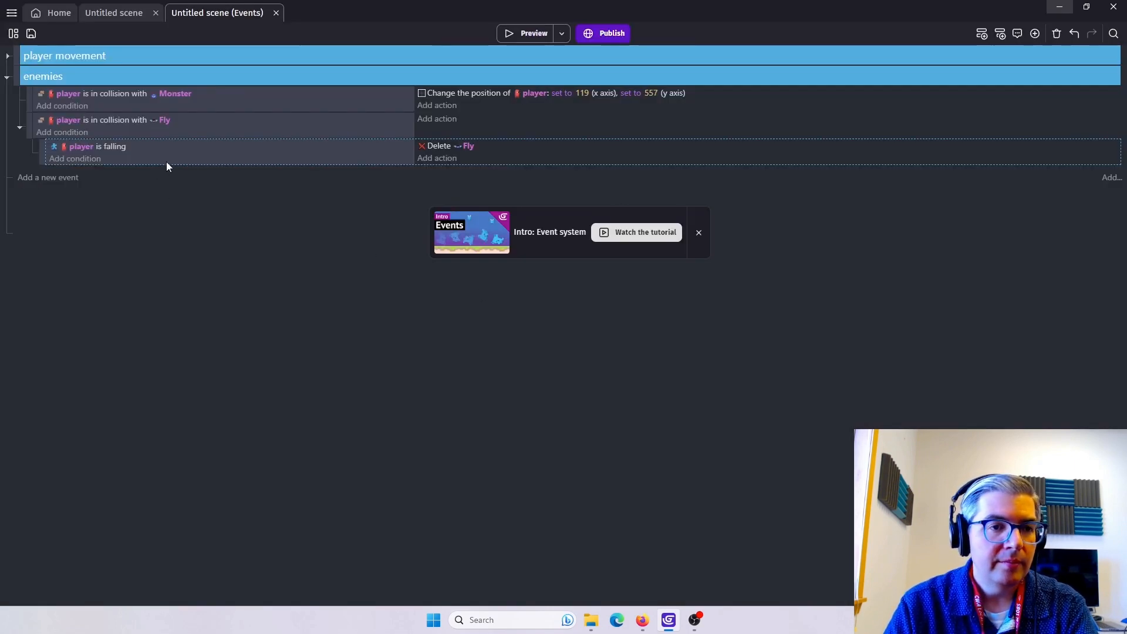
Add a second sub-event under the Fly collision event with the inverted condition that the player is falling.
{"action": "right_click", "coordinate": [188, 137]}
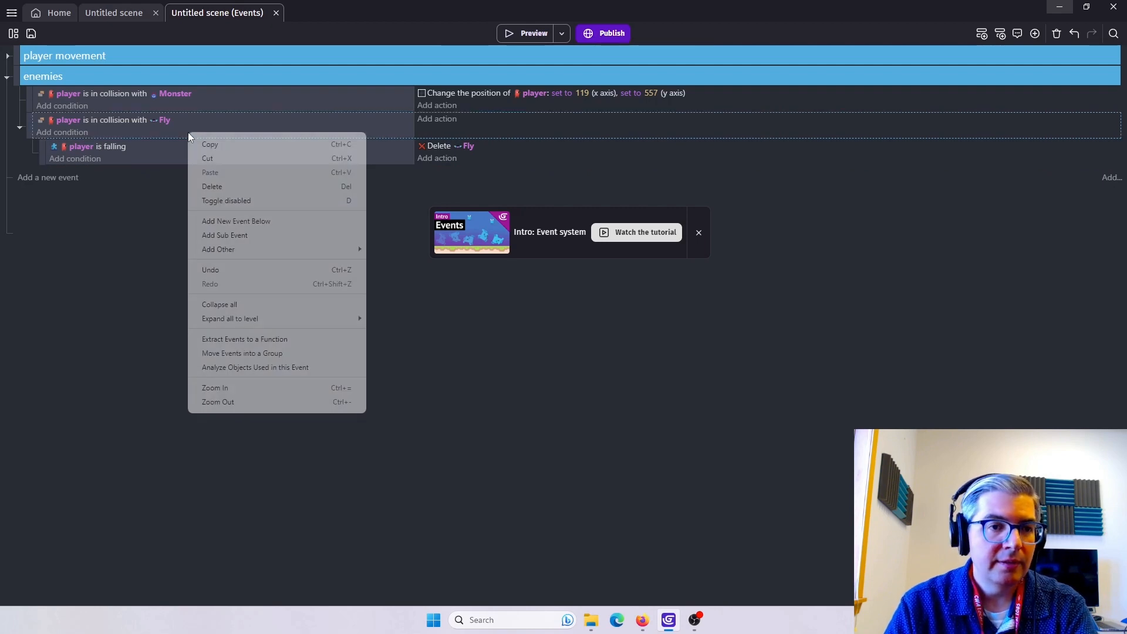
{"action": "left_click", "coordinate": [211, 229]}
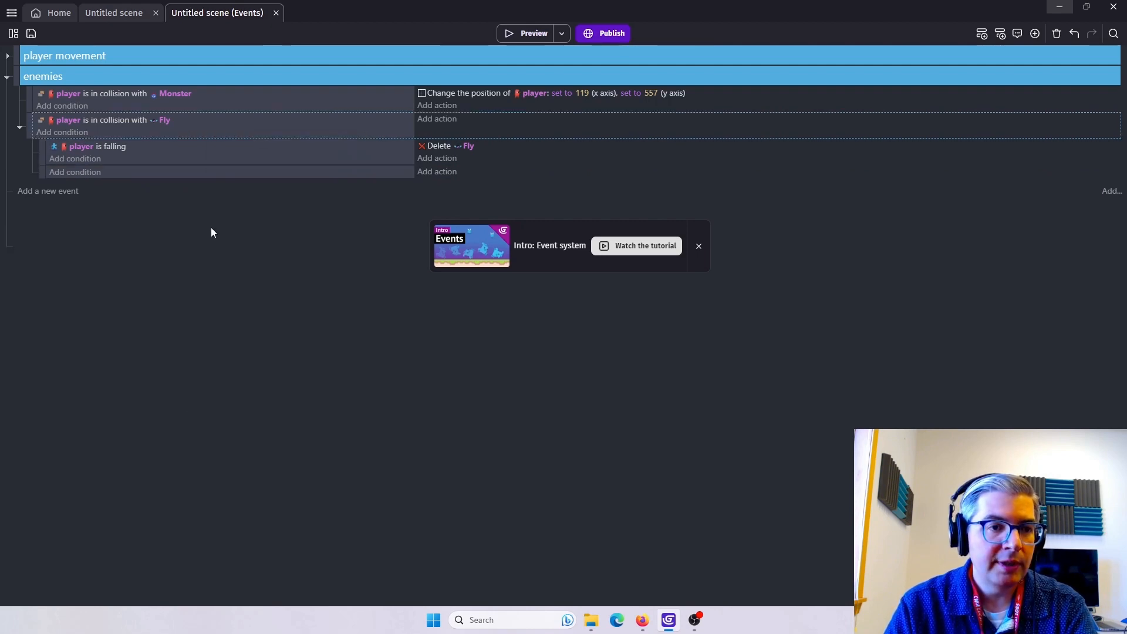
{"action": "left_click", "coordinate": [79, 176]}
{"action": "left_click", "coordinate": [69, 116]}
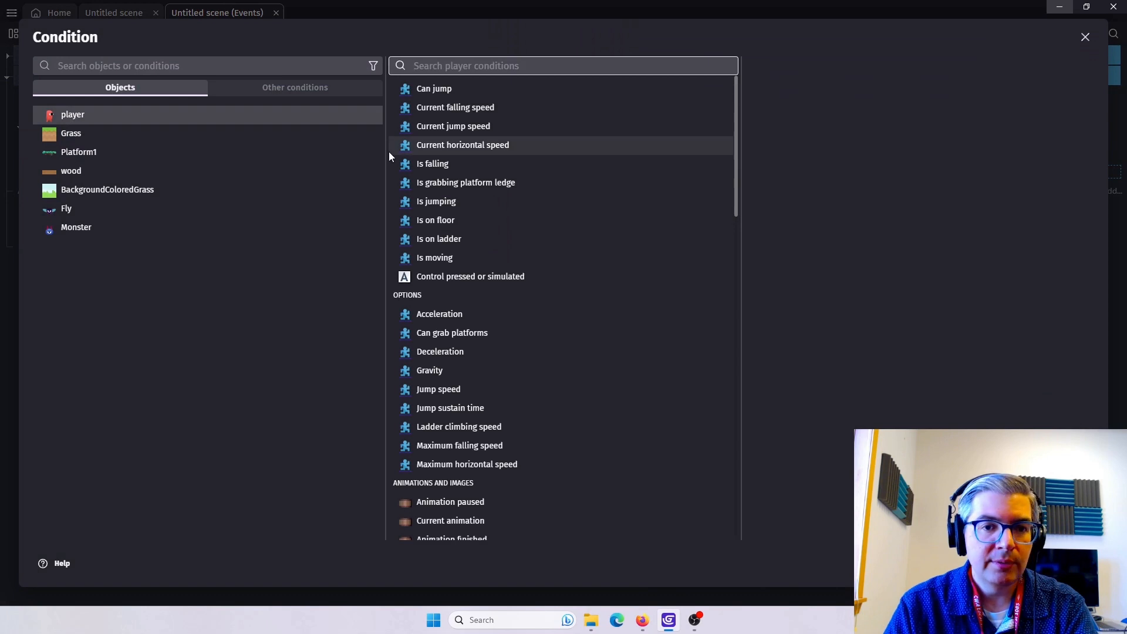
{"action": "left_click", "coordinate": [429, 167]}
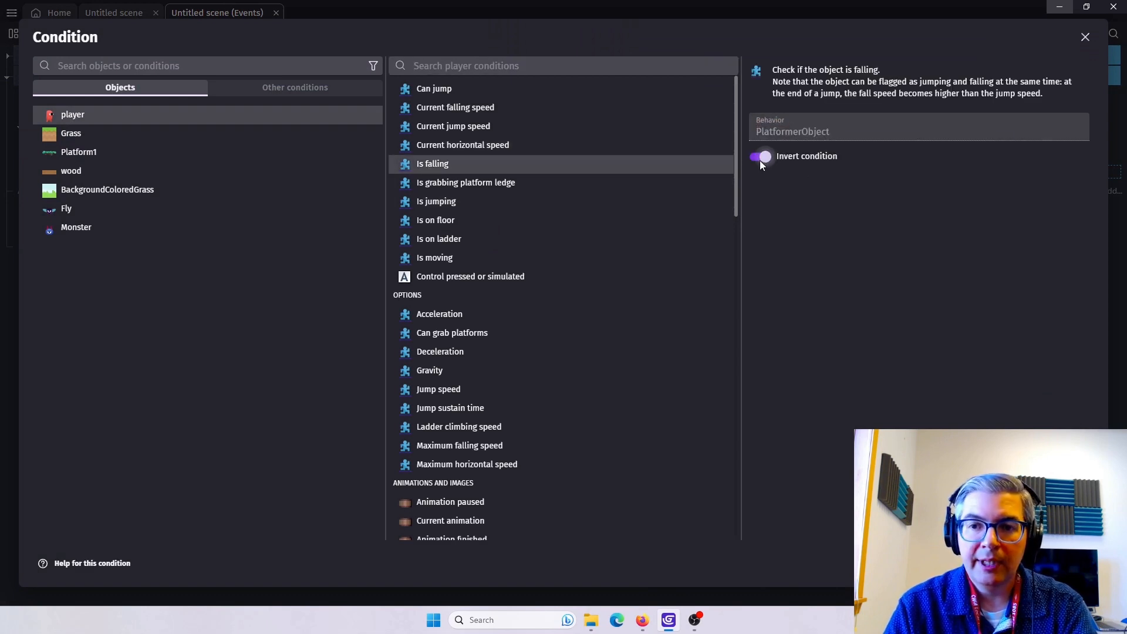
{"action": "left_click", "coordinate": [1078, 564]}
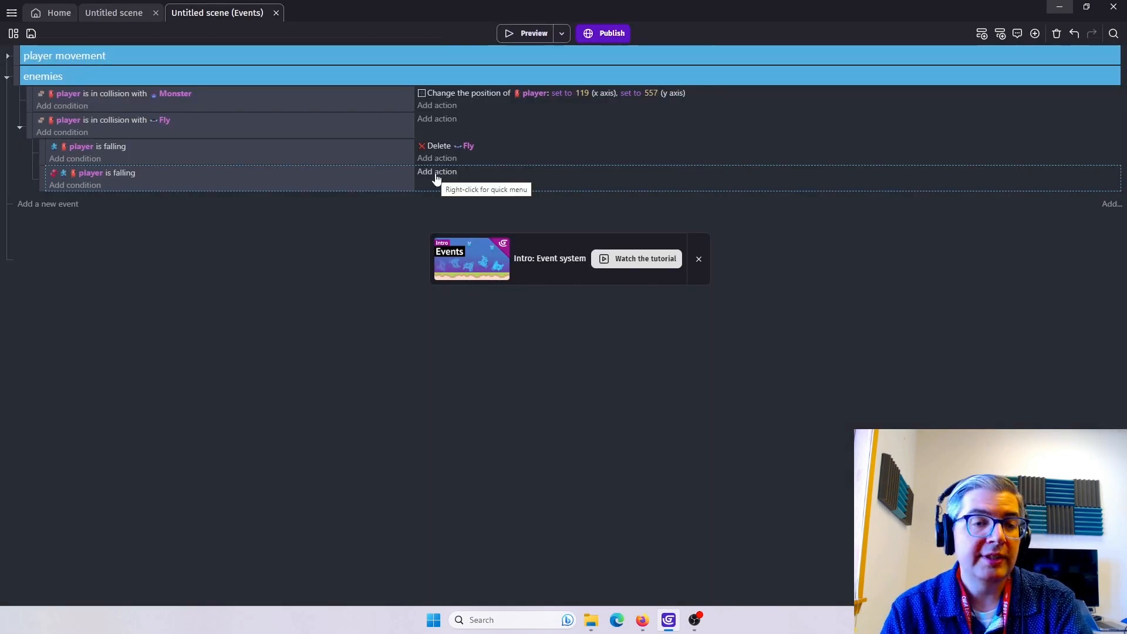
Copy the player position action from the Monster collision event into the inverted falling sub-event.
{"action": "left_click", "coordinate": [707, 100]}
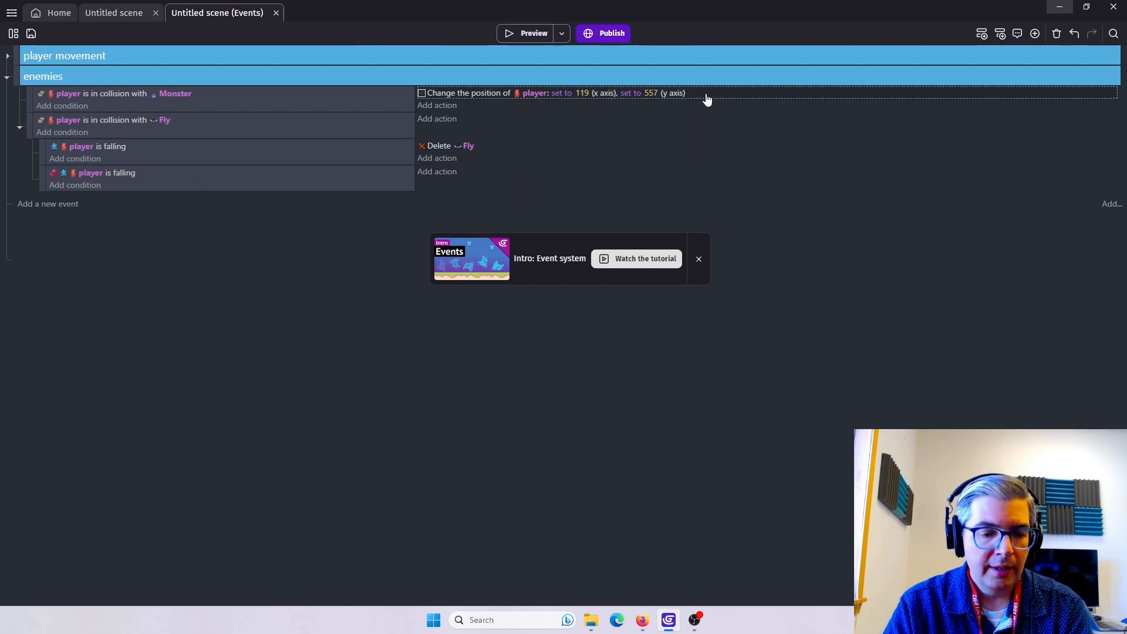
{"action": "right_click", "coordinate": [708, 98]}
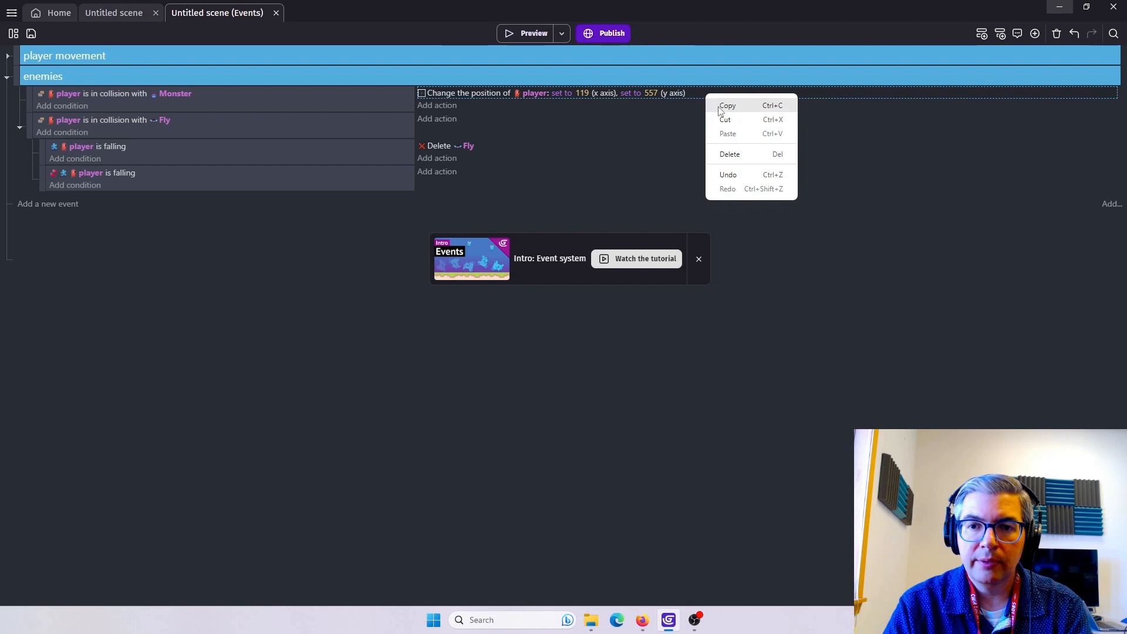
{"action": "left_click", "coordinate": [720, 106]}
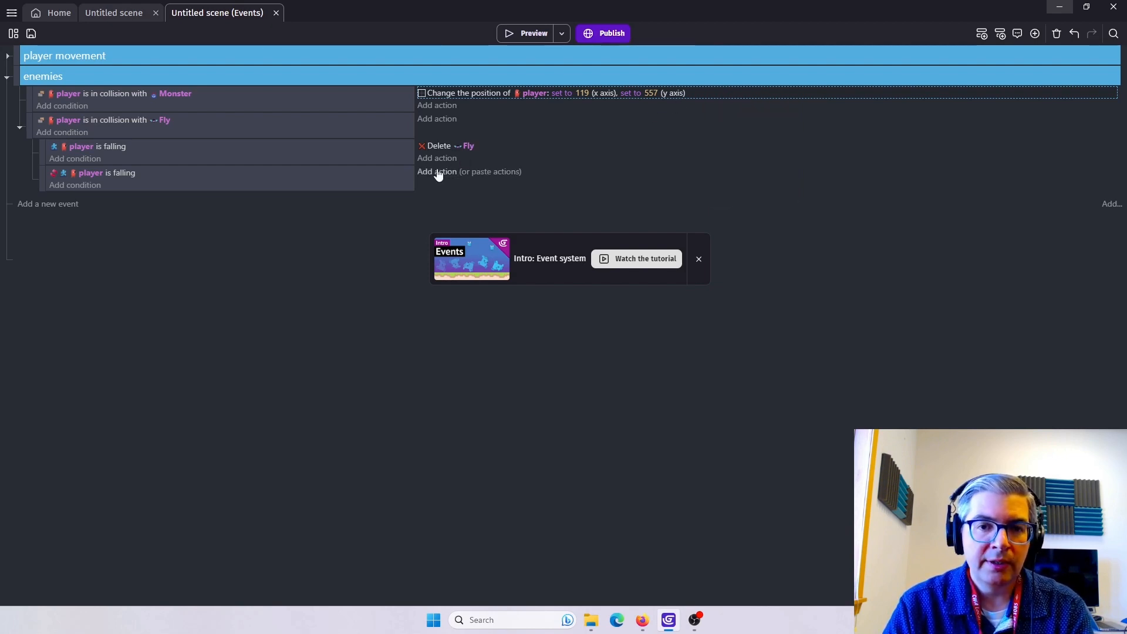
{"action": "left_click", "coordinate": [486, 172]}
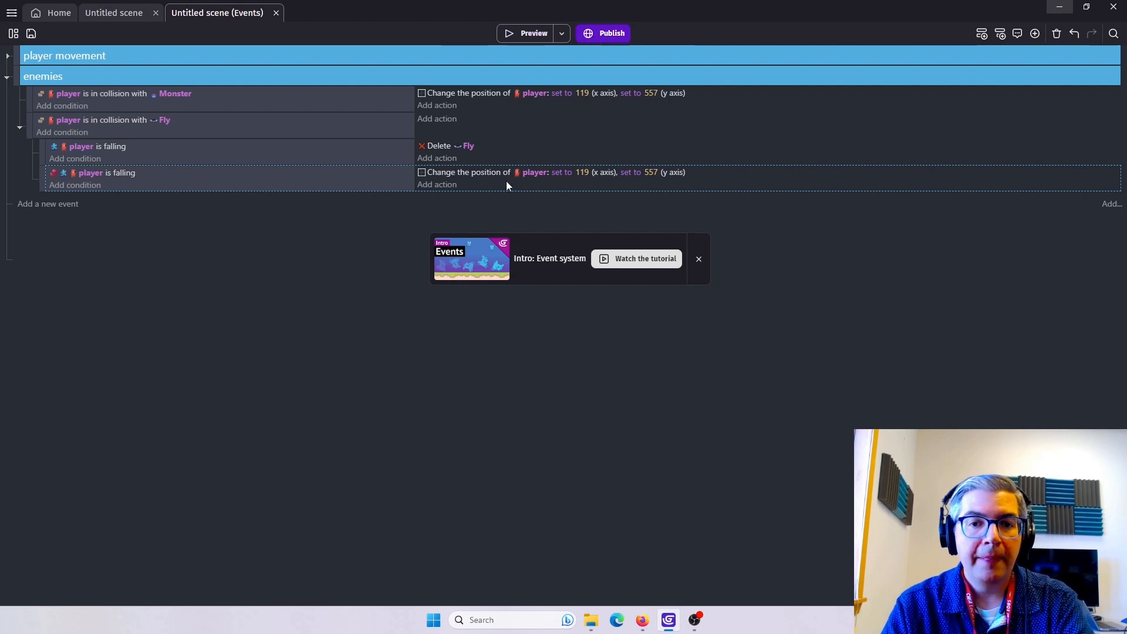
Preview the game and jump the player across the platforms into and onto the Fly to test both collision outcomes, then close the preview.
{"action": "left_click", "coordinate": [520, 40]}
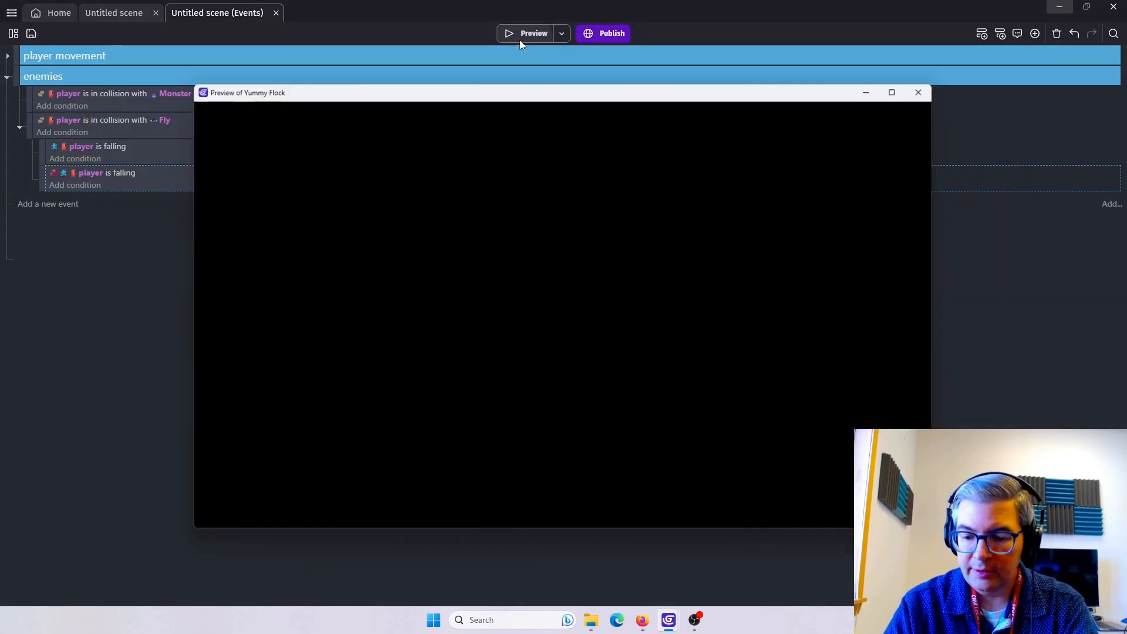
{"action": "key", "text": "Right"}
{"action": "key", "text": "space"}
{"action": "key", "text": "Right"}
{"action": "key", "text": "space"}
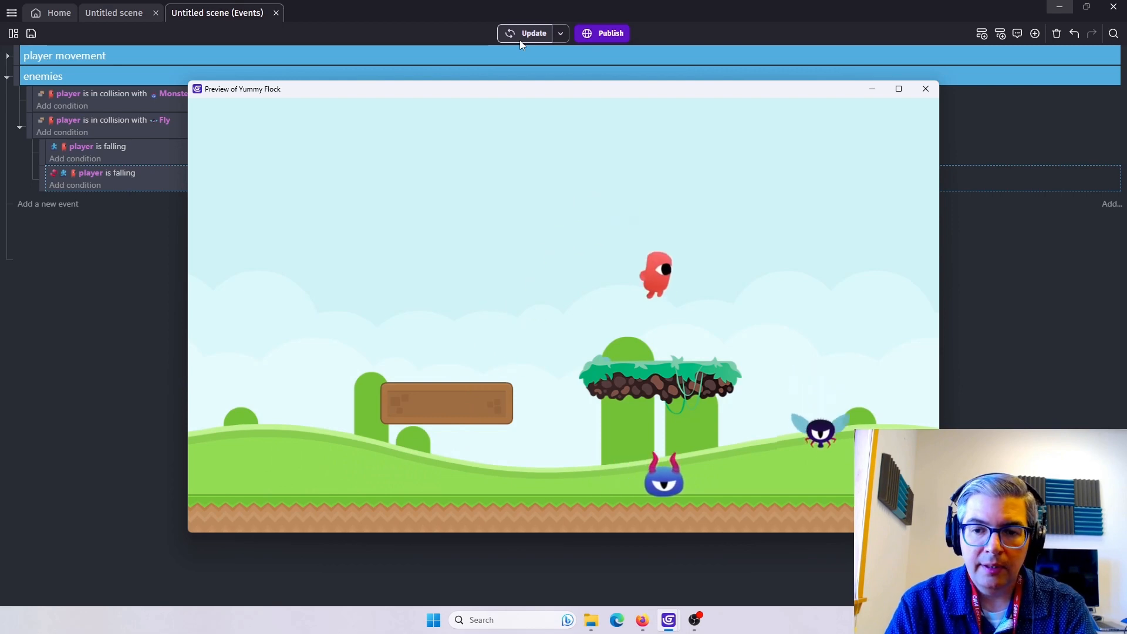
{"action": "key", "text": "Right"}
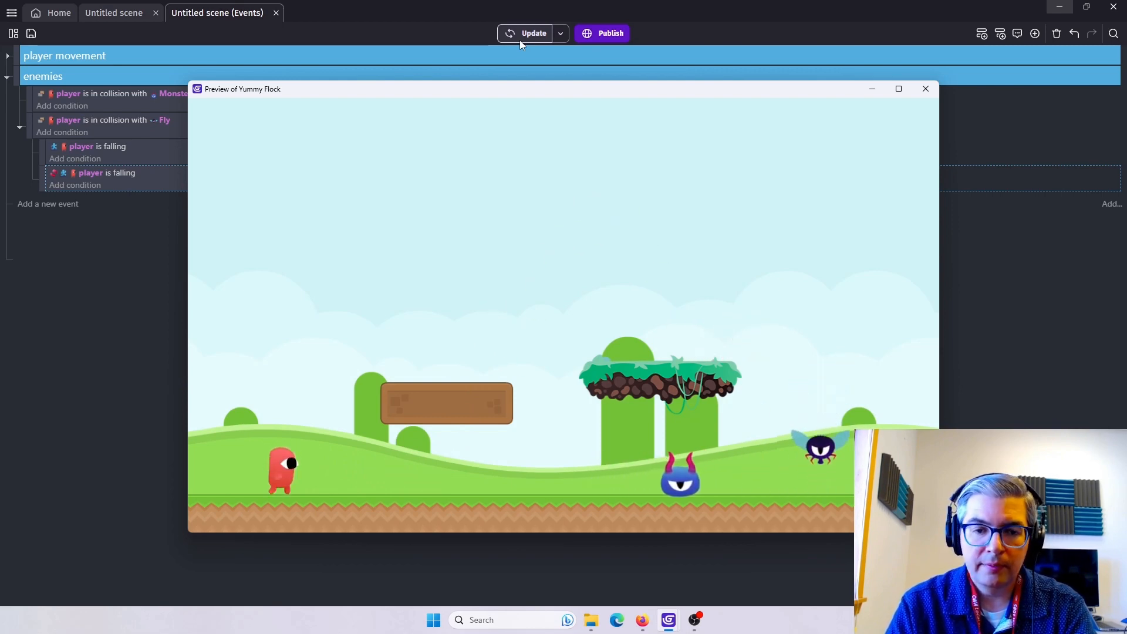
{"action": "key", "text": "space"}
{"action": "key", "text": "Right"}
{"action": "key", "text": "space"}
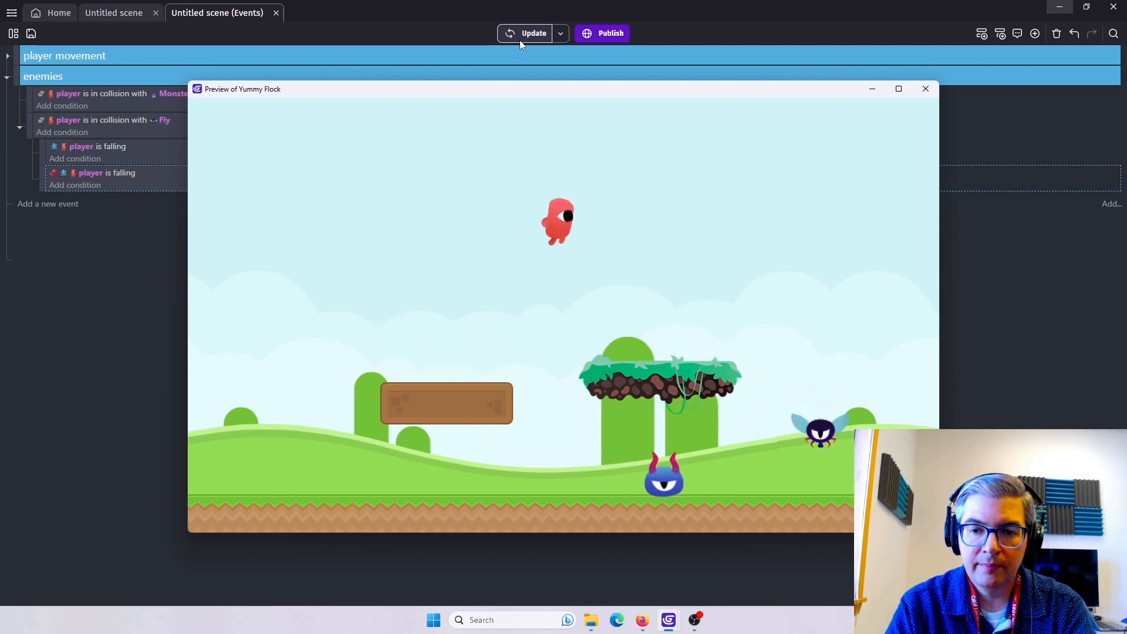
{"action": "key", "text": "Right"}
{"action": "key", "text": "Left"}
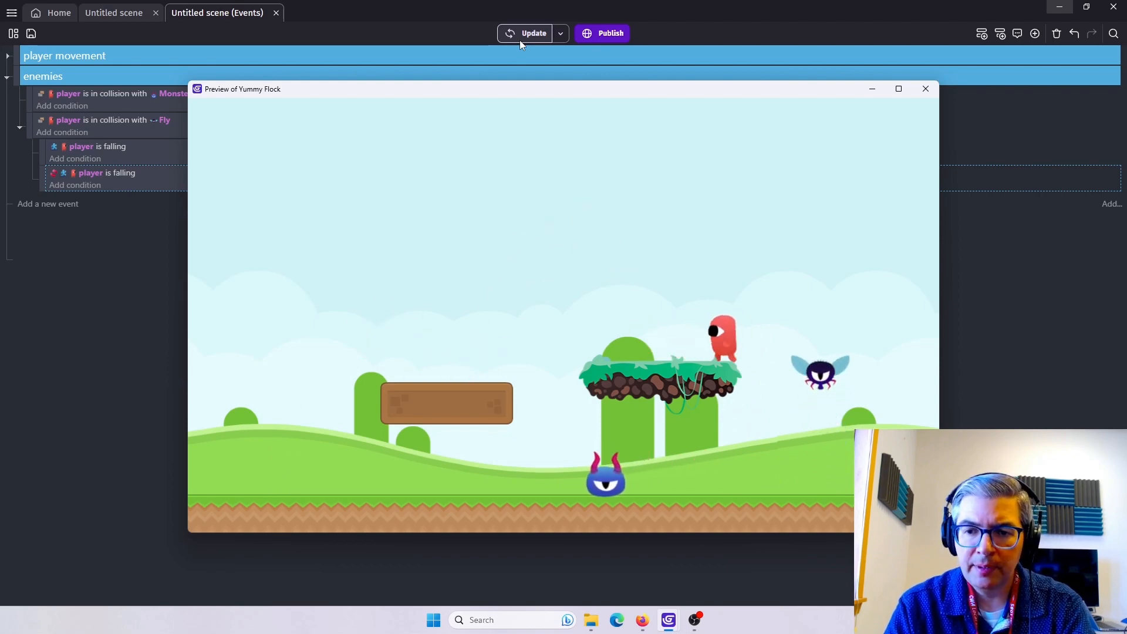
{"action": "key", "text": "Right"}
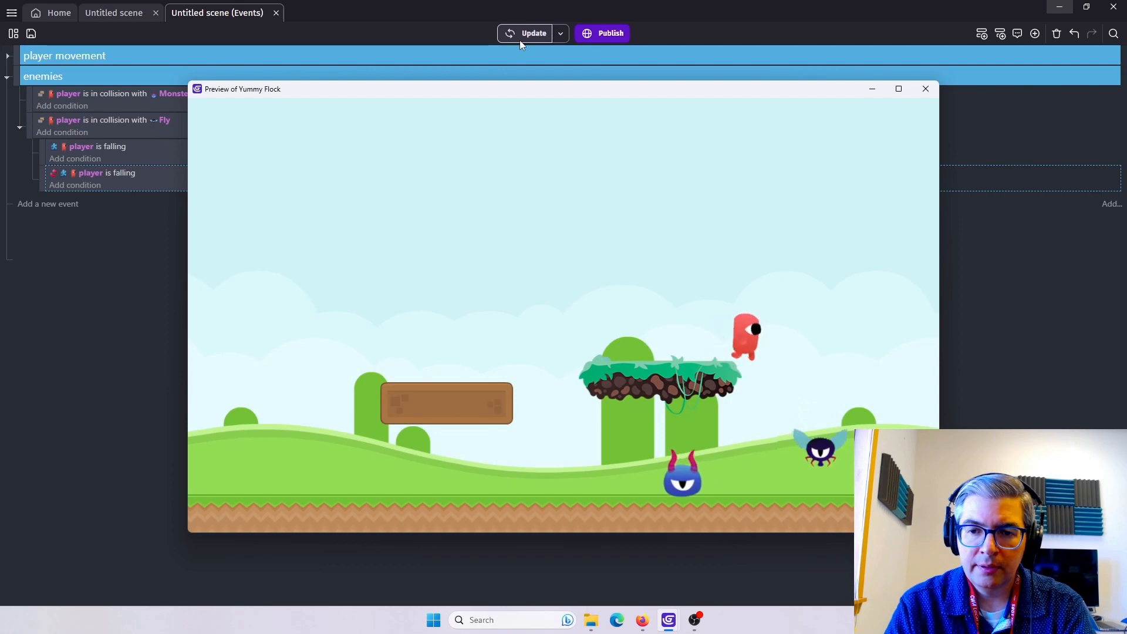
{"action": "key", "text": "Right"}
{"action": "key", "text": "space"}
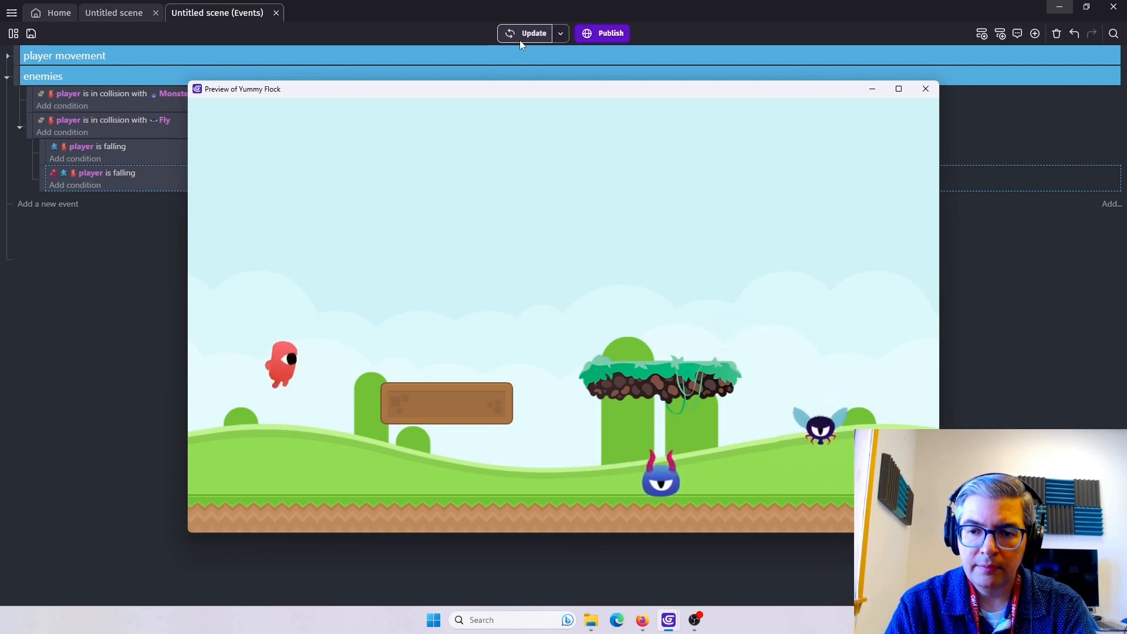
{"action": "key", "text": "Right"}
{"action": "key", "text": "space"}
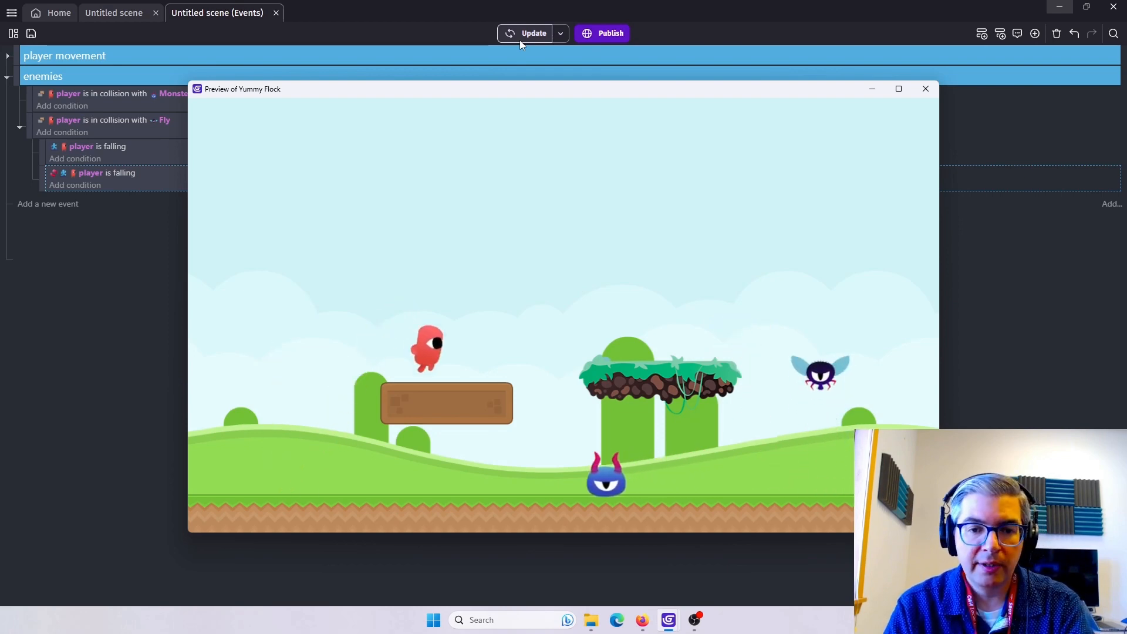
{"action": "key", "text": "Right"}
{"action": "key", "text": "space"}
{"action": "key", "text": "space"}
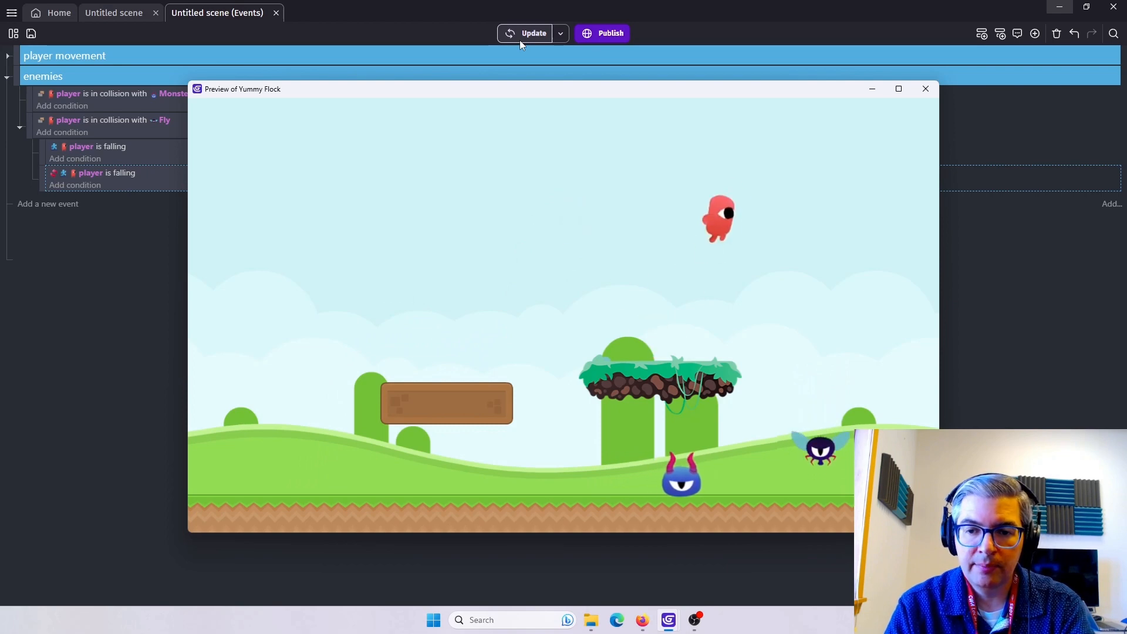
{"action": "key", "text": "Right"}
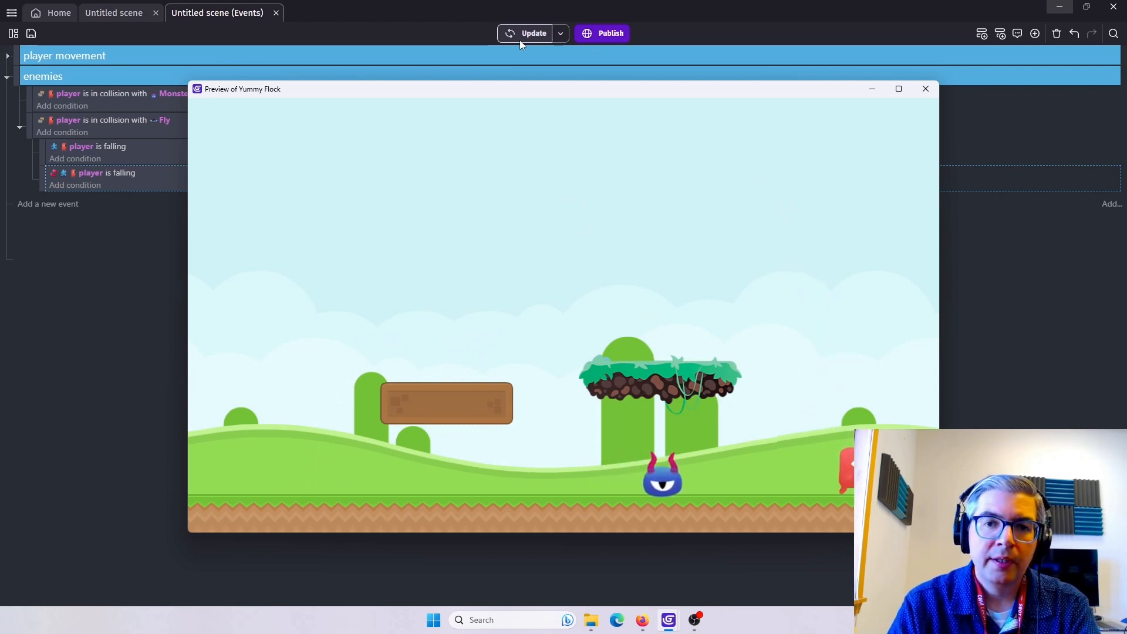
{"action": "key", "text": "Left"}
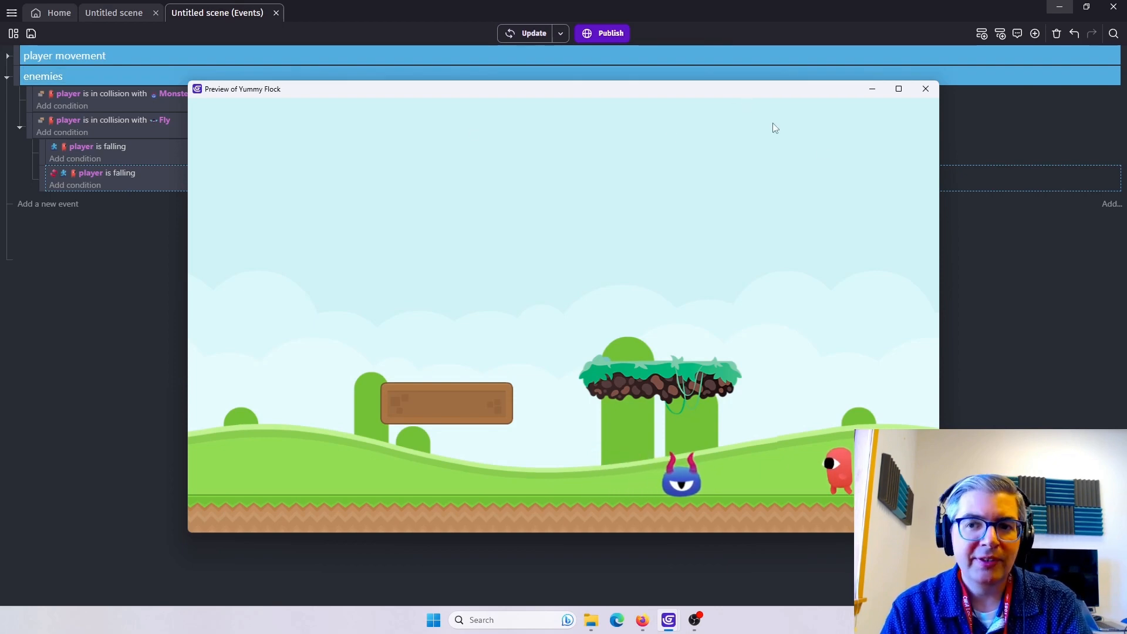
{"action": "left_click", "coordinate": [926, 90]}
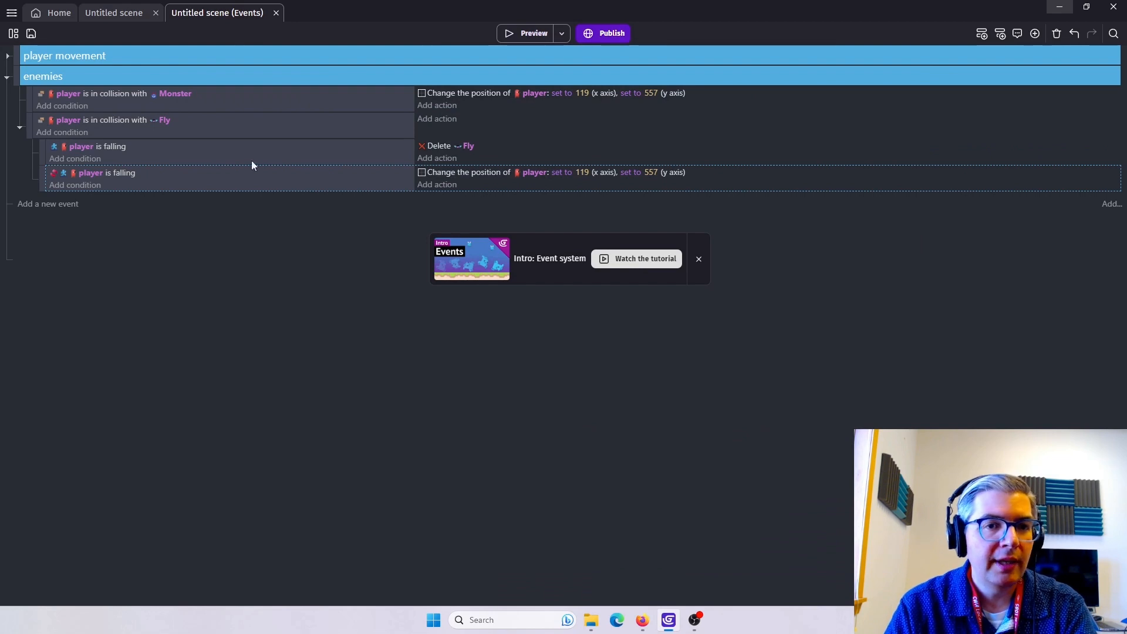
Add an action simulating a jump key press for the player to the sub-event that deletes the Fly.
{"action": "left_click", "coordinate": [448, 158]}
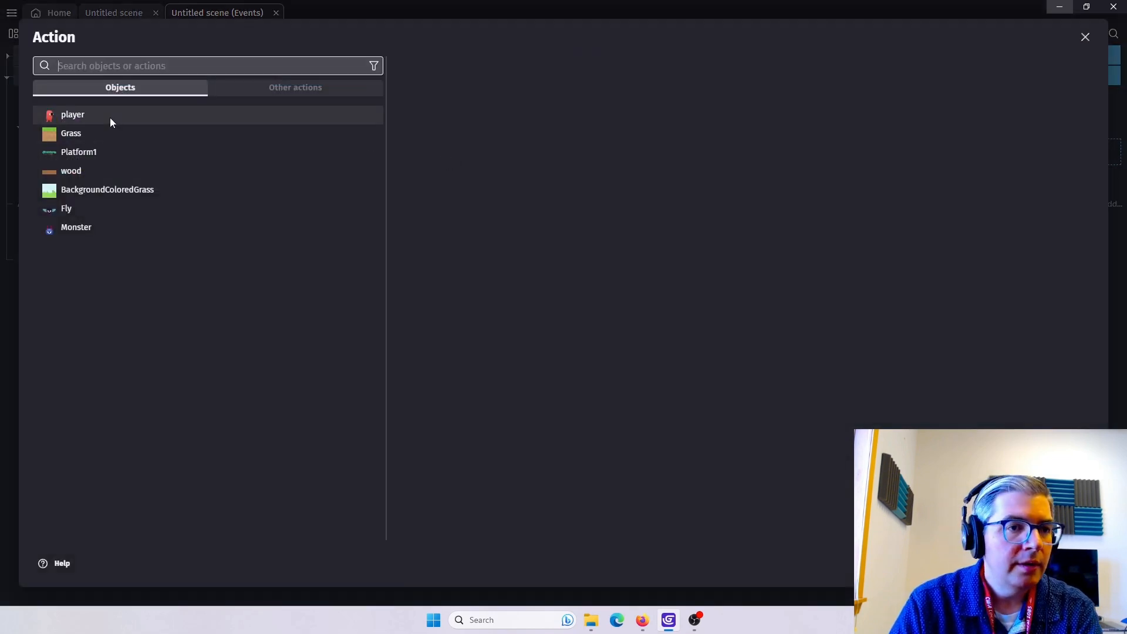
{"action": "left_click", "coordinate": [67, 116]}
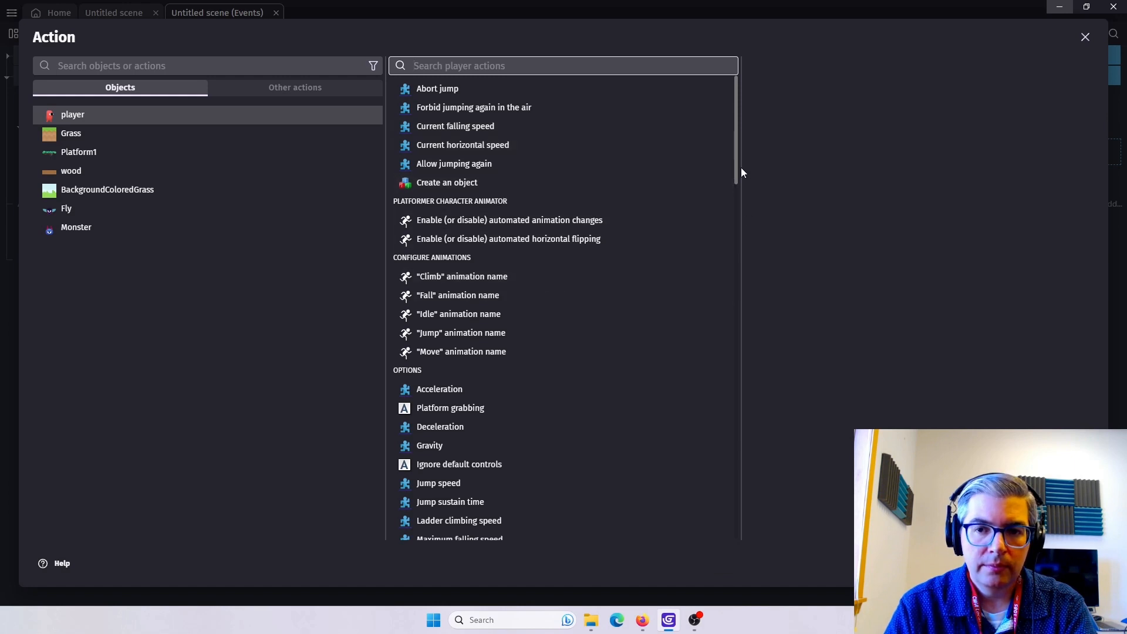
{"action": "left_click_drag", "start_coordinate": [738, 155], "coordinate": [727, 255]}
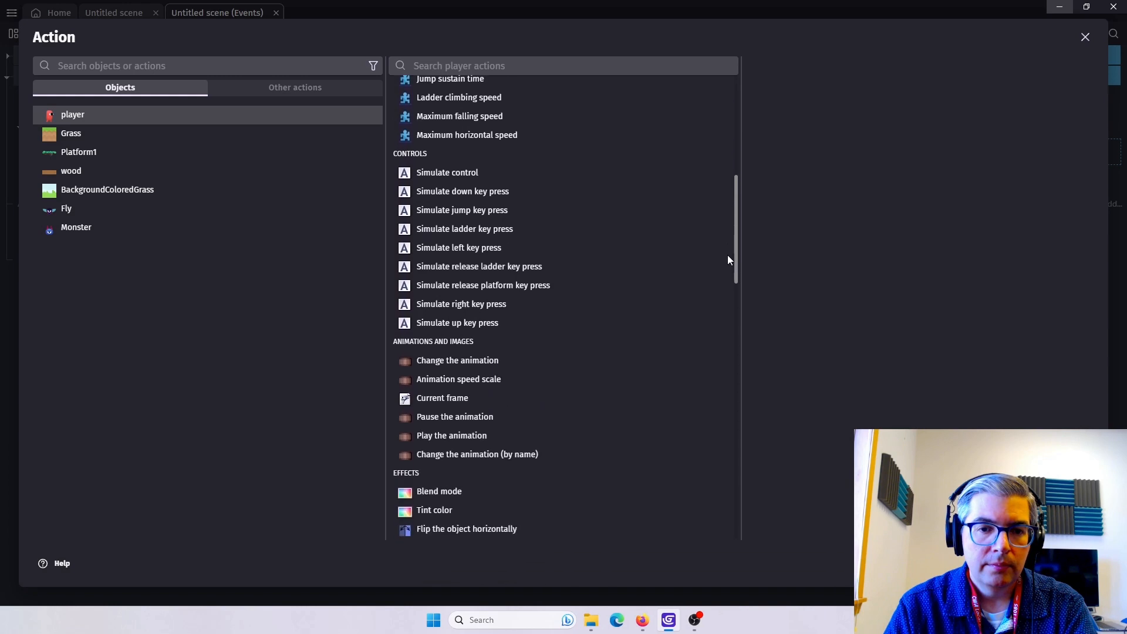
{"action": "left_click", "coordinate": [456, 209]}
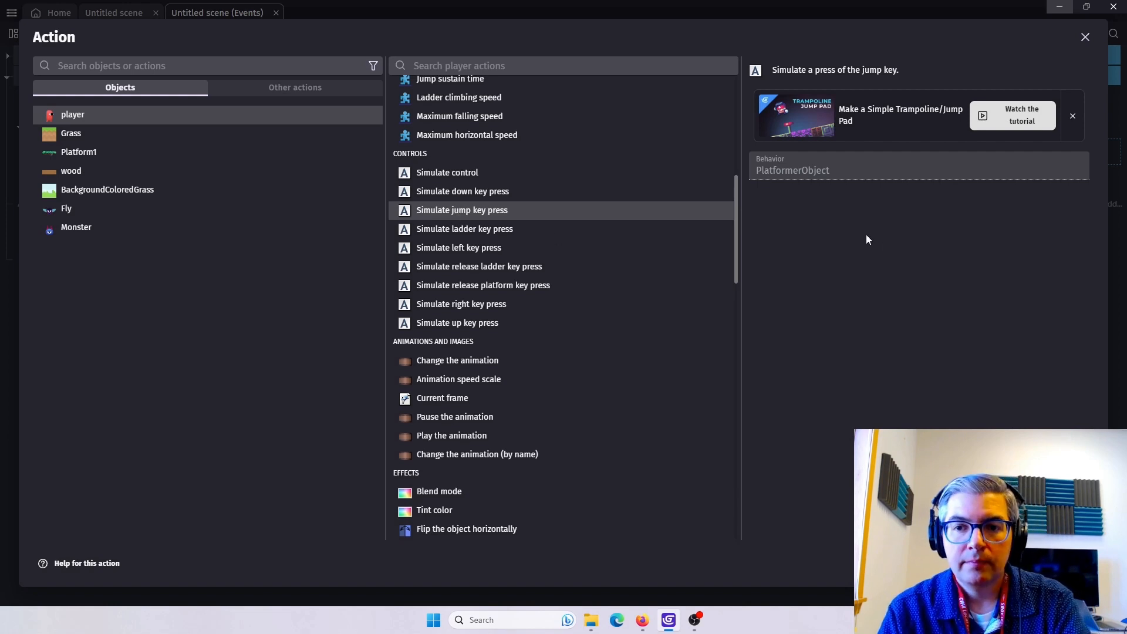
{"action": "left_click", "coordinate": [1077, 563]}
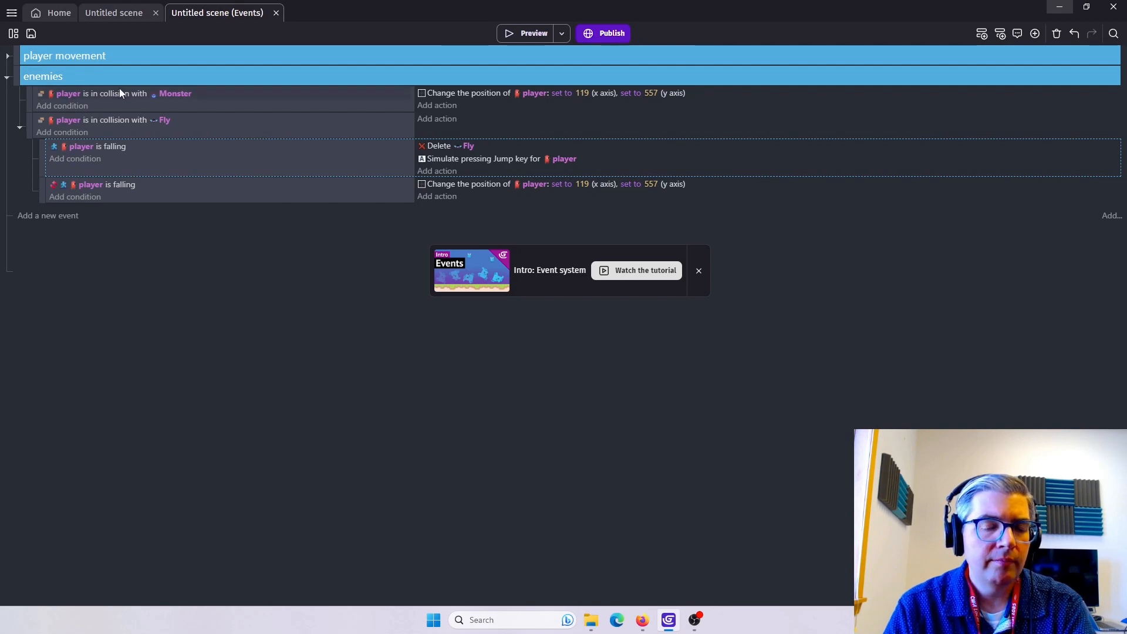
Playtest the game preview by making the player run, jump over the monster and land on the fly.
{"action": "left_click", "coordinate": [523, 34]}
{"action": "key", "text": "Right"}
{"action": "key", "text": "space"}
{"action": "key", "text": "space"}
{"action": "key", "text": "Right"}
{"action": "key", "text": "space"}
{"action": "key", "text": "Right"}
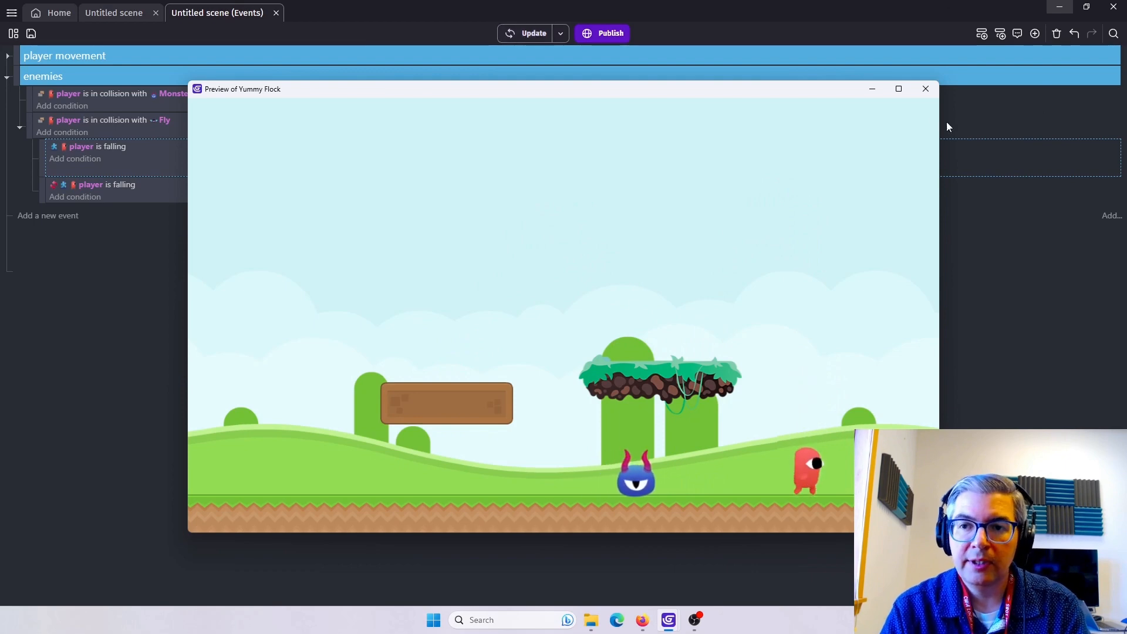
{"action": "left_click", "coordinate": [926, 89]}
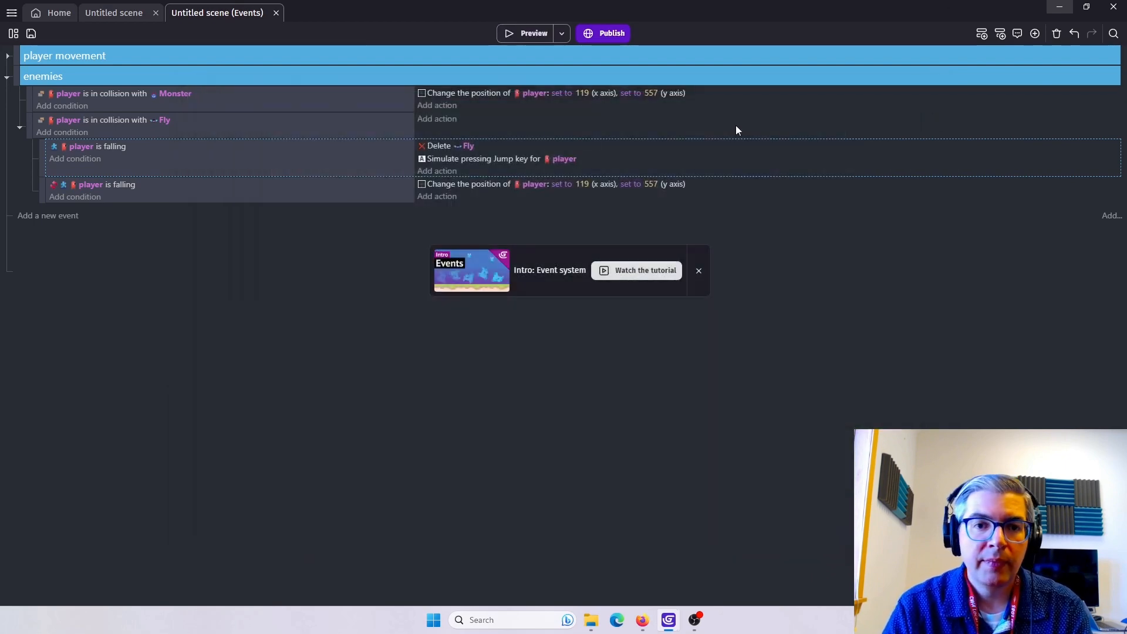
Add an Allow jumping again action for the player to the falling sub-event, placed before the simulated Jump key action.
{"action": "left_click", "coordinate": [434, 171]}
{"action": "left_click", "coordinate": [88, 115]}
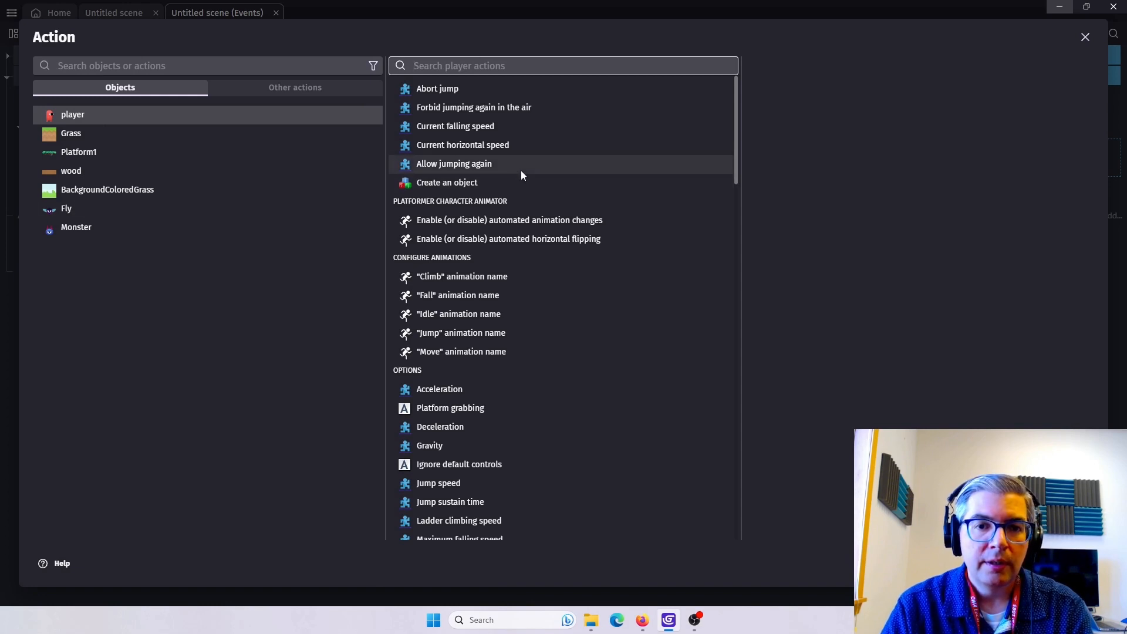
{"action": "left_click", "coordinate": [470, 167]}
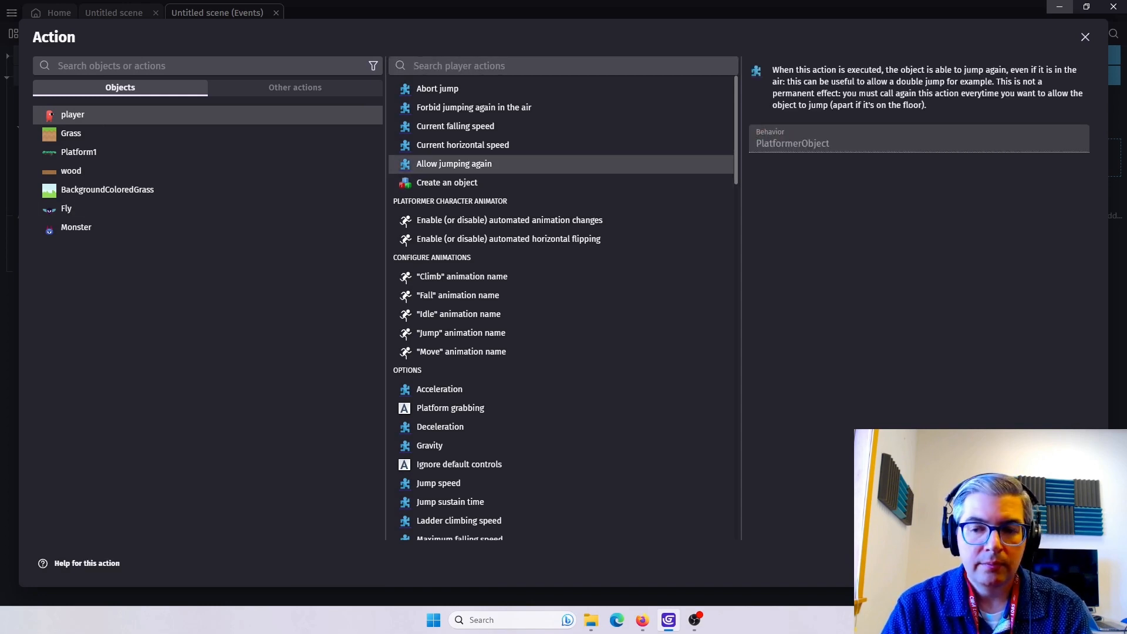
{"action": "left_click", "coordinate": [1080, 564]}
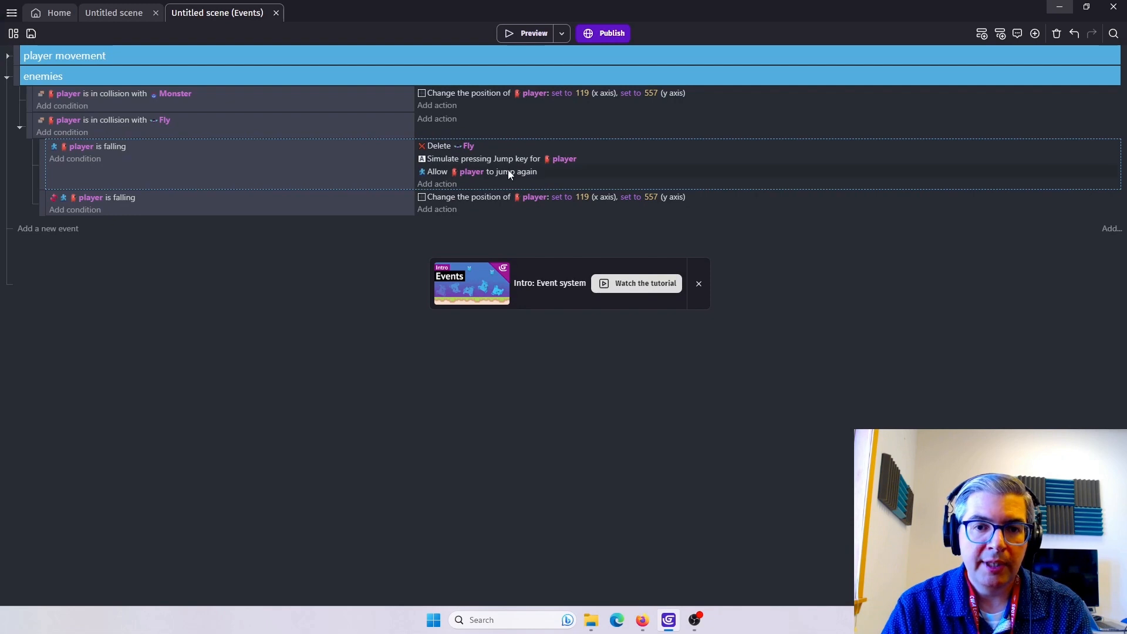
{"action": "left_click_drag", "start_coordinate": [505, 175], "coordinate": [500, 161]}
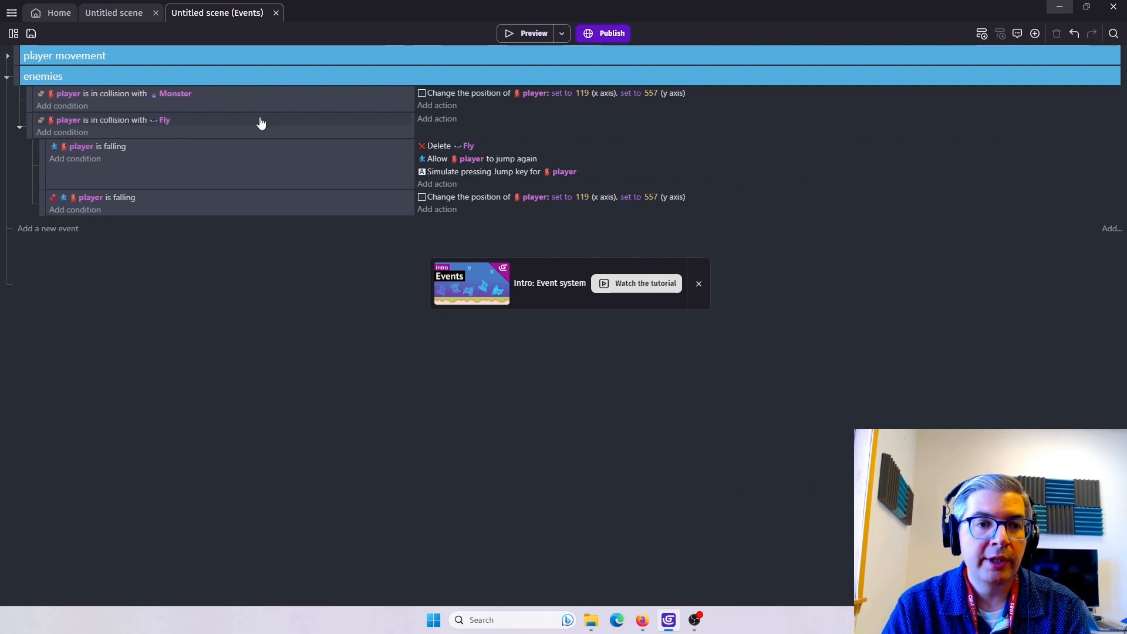
Preview the game and test bouncing off the fly by jumping on it, moving in both directions.
{"action": "left_click", "coordinate": [514, 36]}
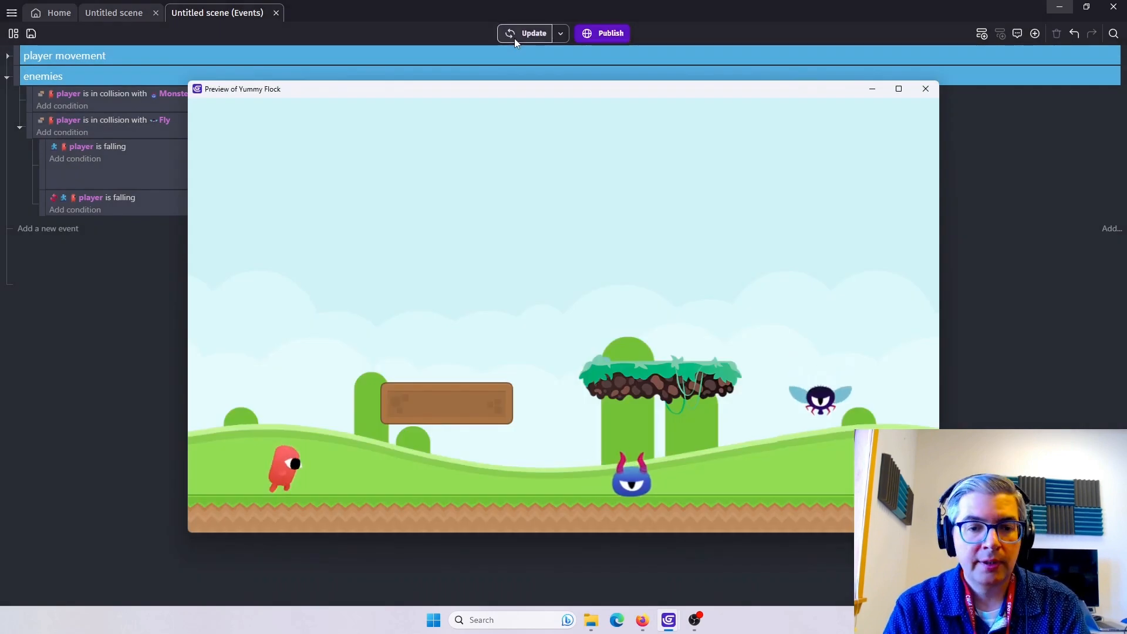
{"action": "key", "text": "Right"}
{"action": "key", "text": "space"}
{"action": "key", "text": "space"}
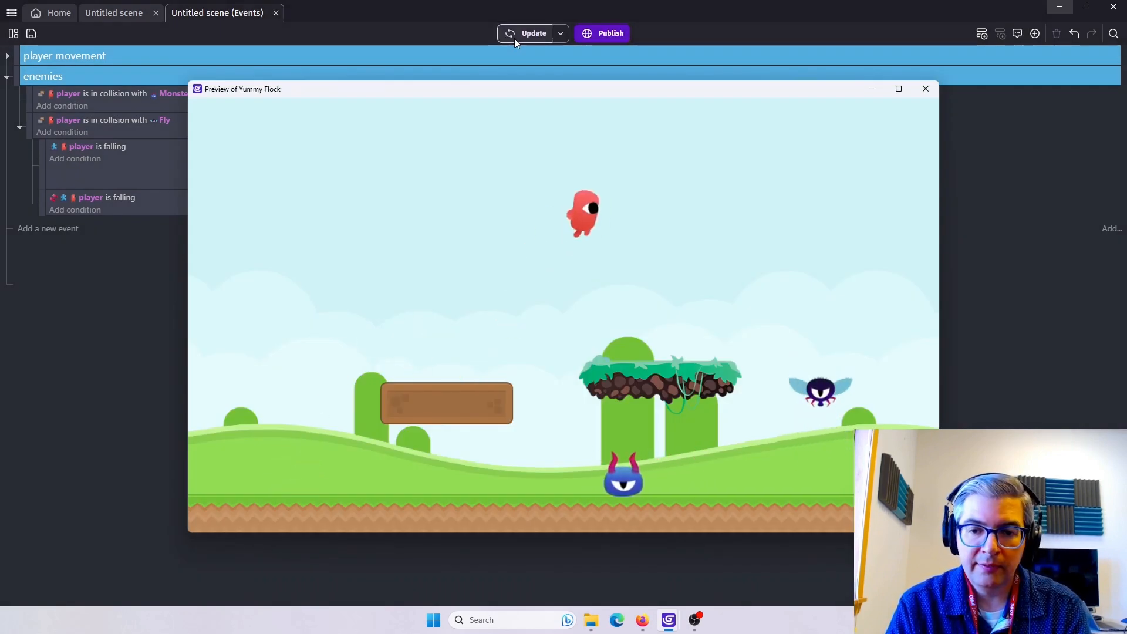
{"action": "key", "text": "space"}
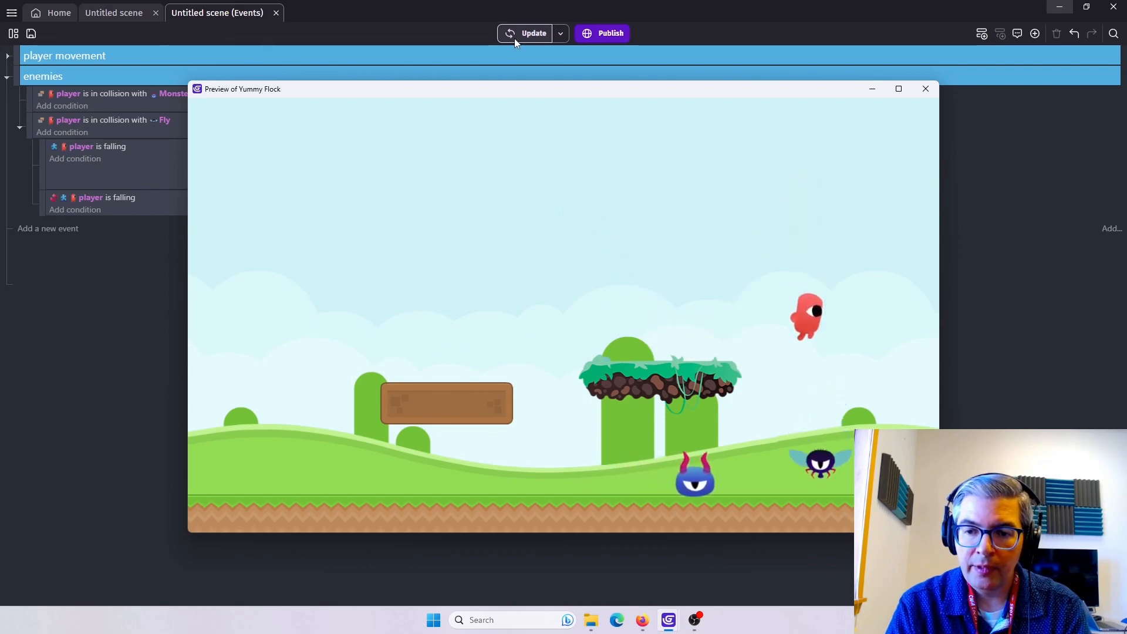
{"action": "key", "text": "Left"}
{"action": "key", "text": "space"}
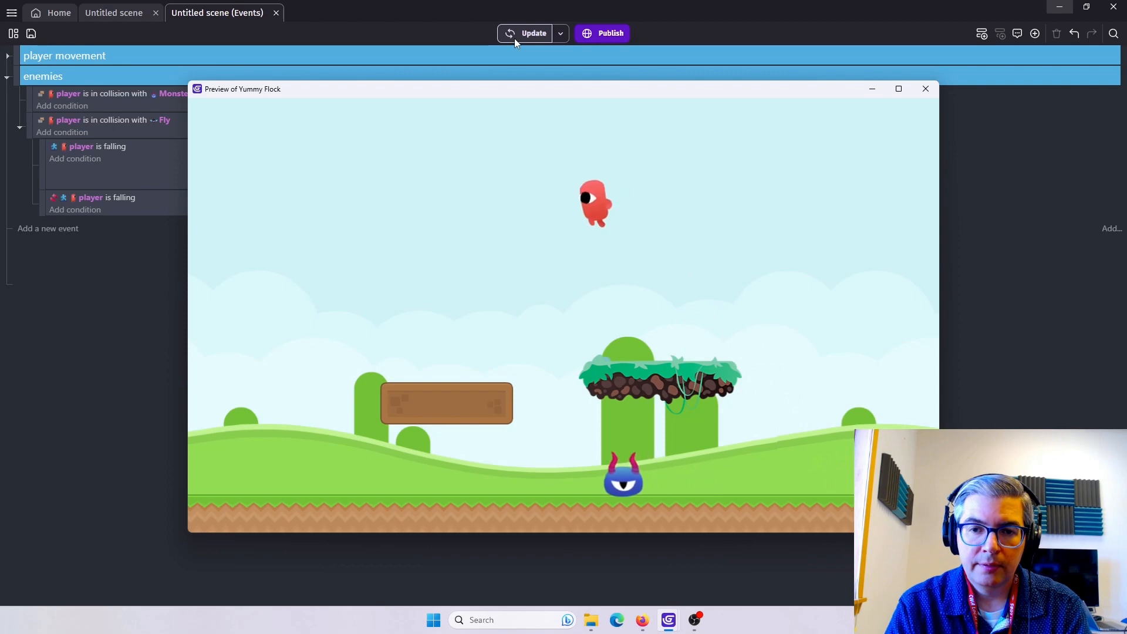
{"action": "key", "text": "space"}
{"action": "key", "text": "space"}
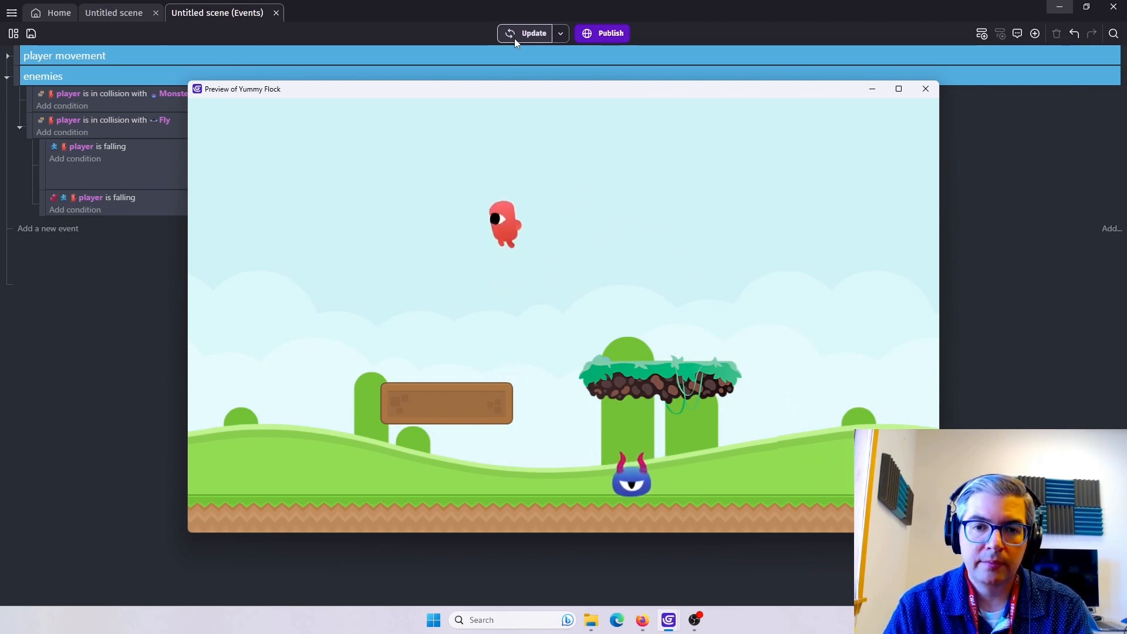
{"action": "left_click", "coordinate": [927, 93]}
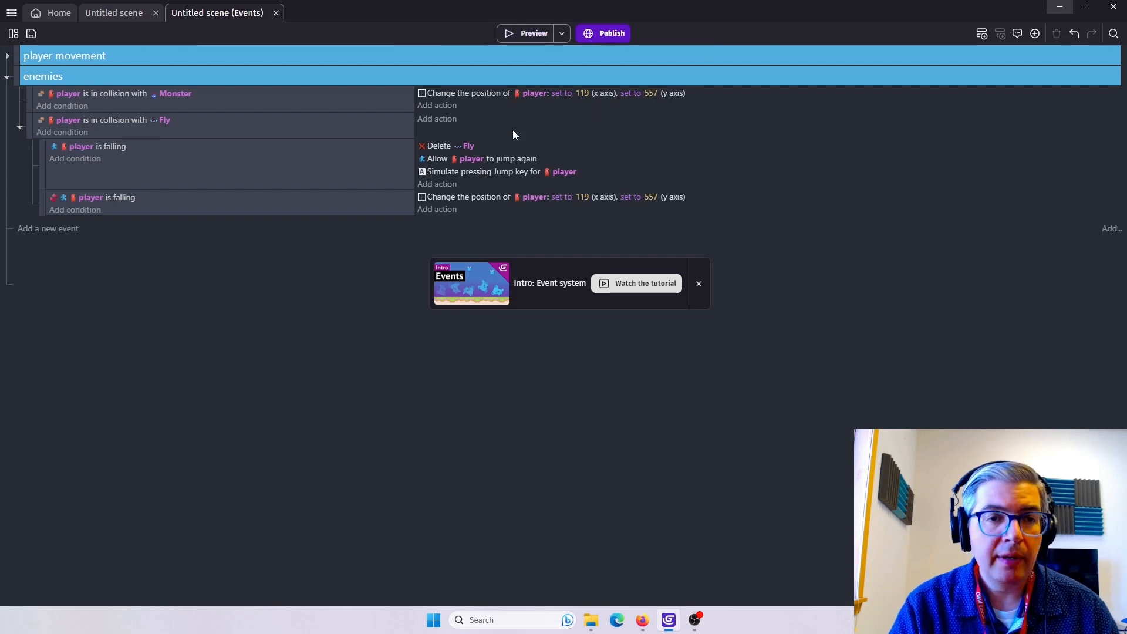
Add the Rectangular movement behavior to the wood object in the scene editor.
{"action": "left_click", "coordinate": [118, 12]}
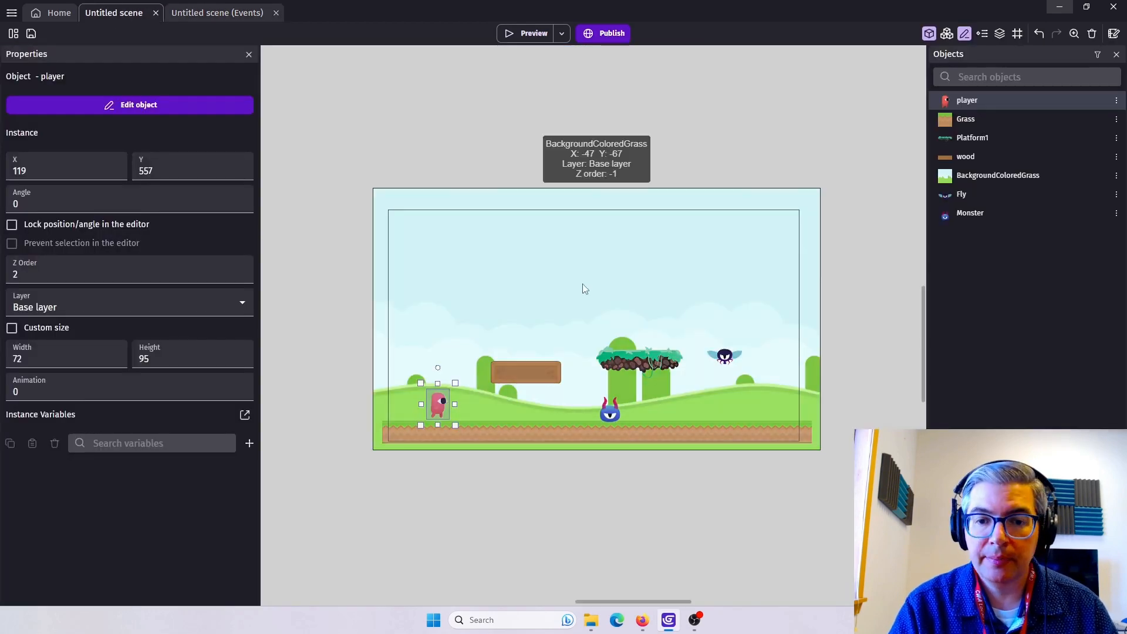
{"action": "double_click", "coordinate": [965, 156]}
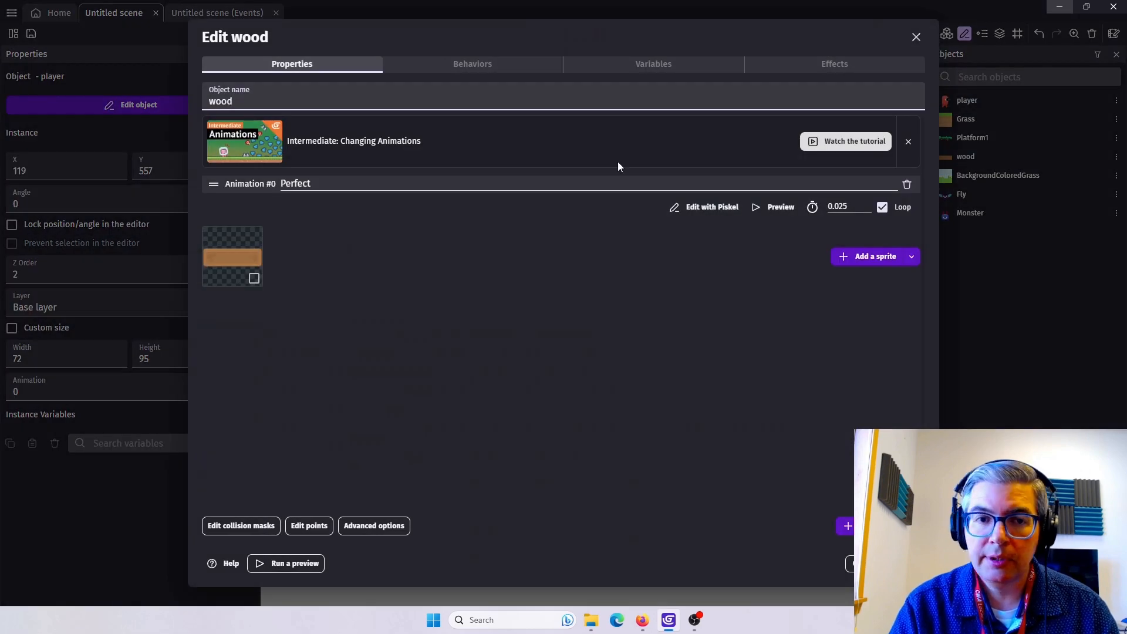
{"action": "left_click", "coordinate": [476, 63]}
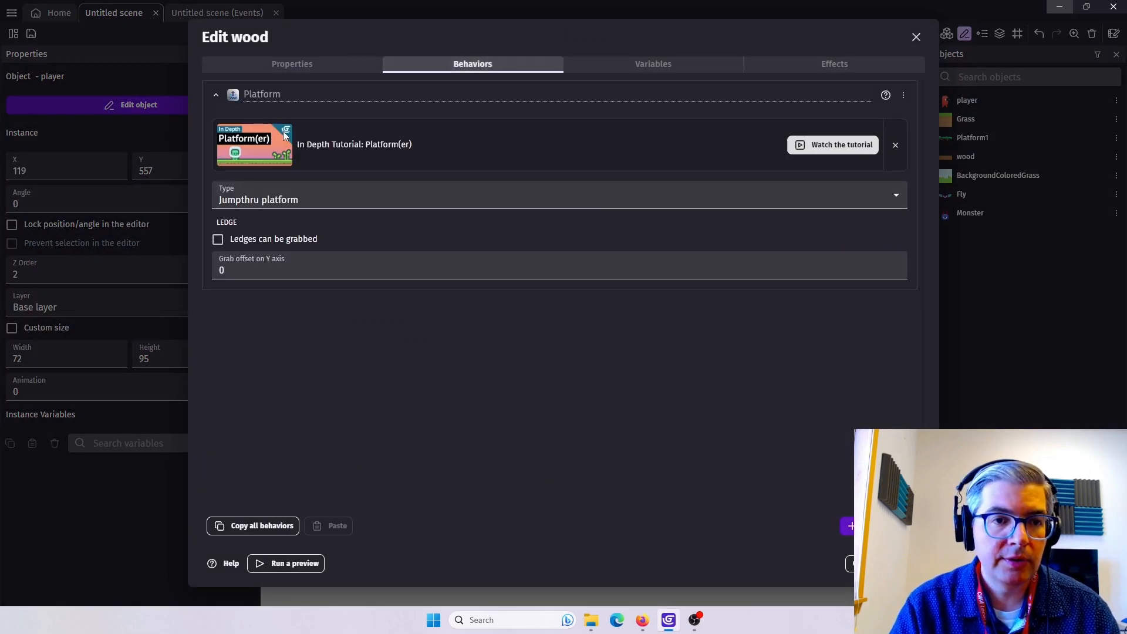
{"action": "left_click", "coordinate": [858, 526]}
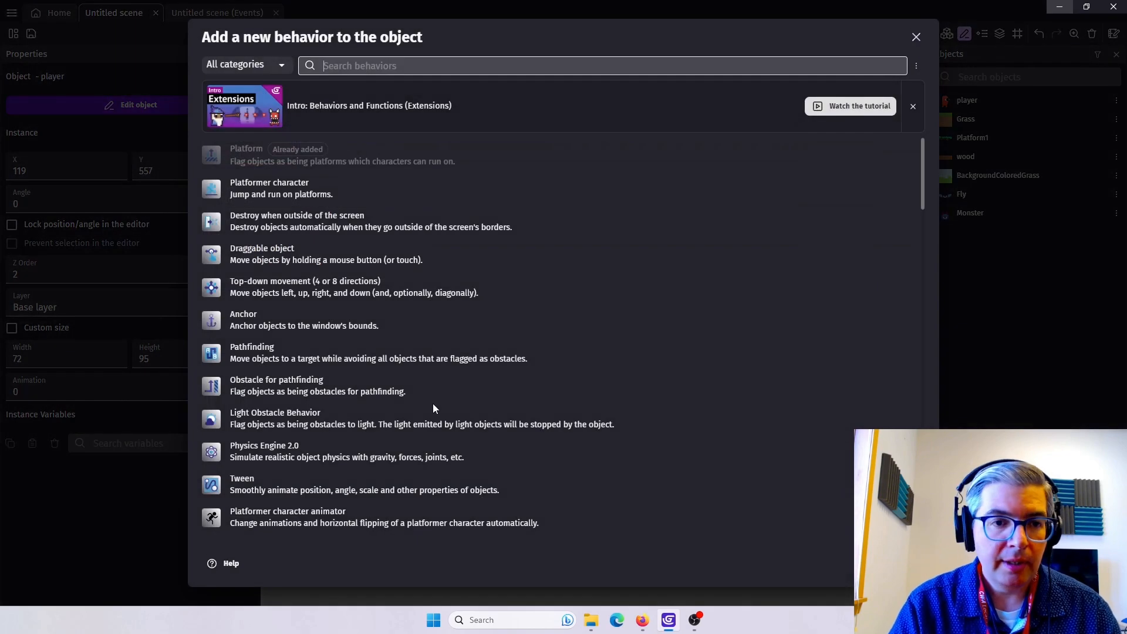
{"action": "scroll", "coordinate": [276, 313], "scroll_direction": "down", "scroll_amount": 5}
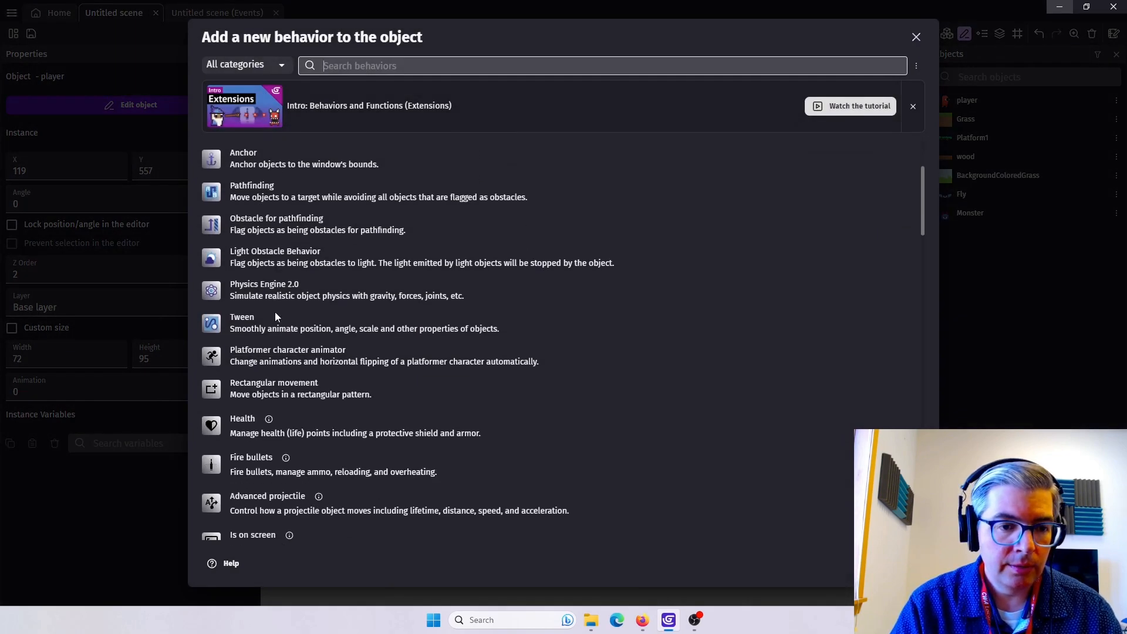
{"action": "left_click", "coordinate": [272, 263]}
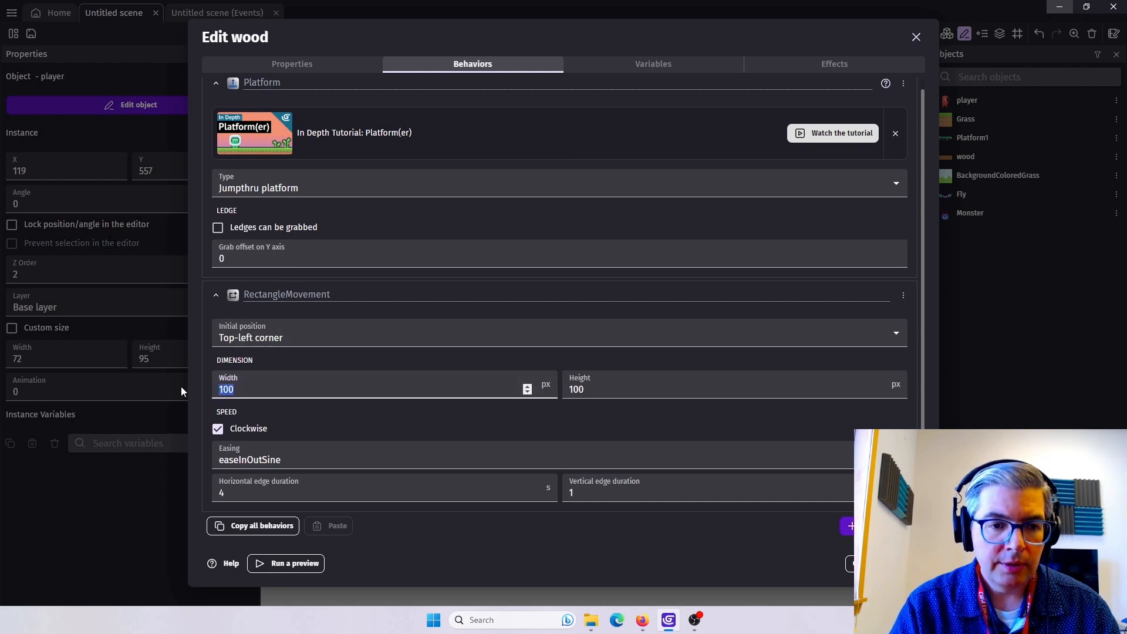
Set the wood's rectangular movement to width 0, height 150 px, horizontal edge duration 0 and vertical edge duration 2 s, and apply it.
{"action": "type", "text": "0"}
{"action": "left_click", "coordinate": [223, 493]}
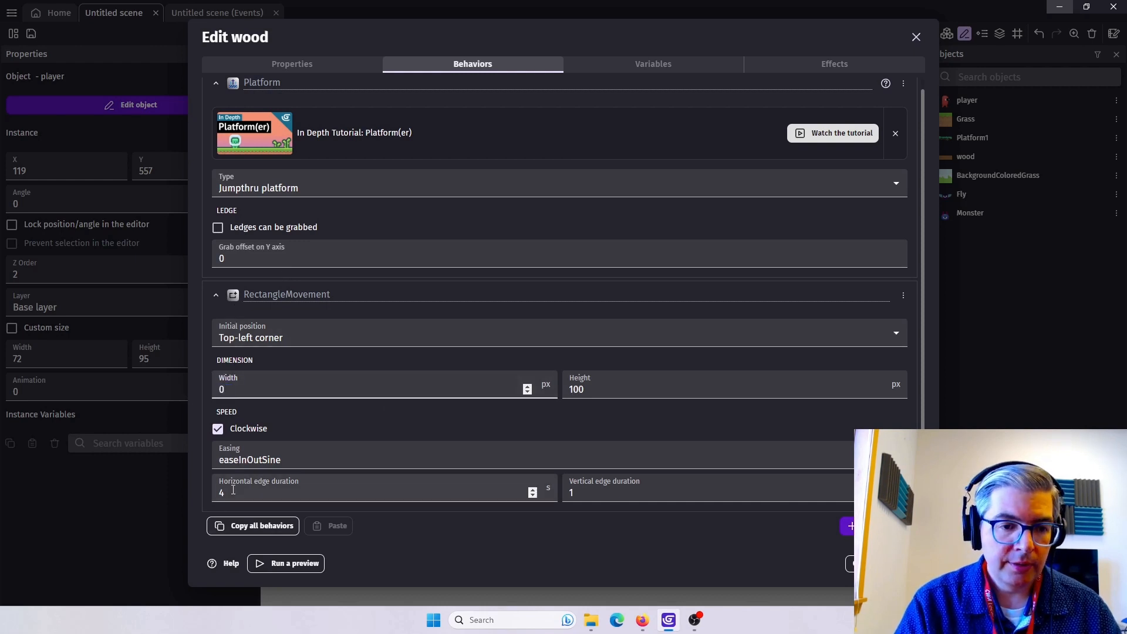
{"action": "type", "text": "0"}
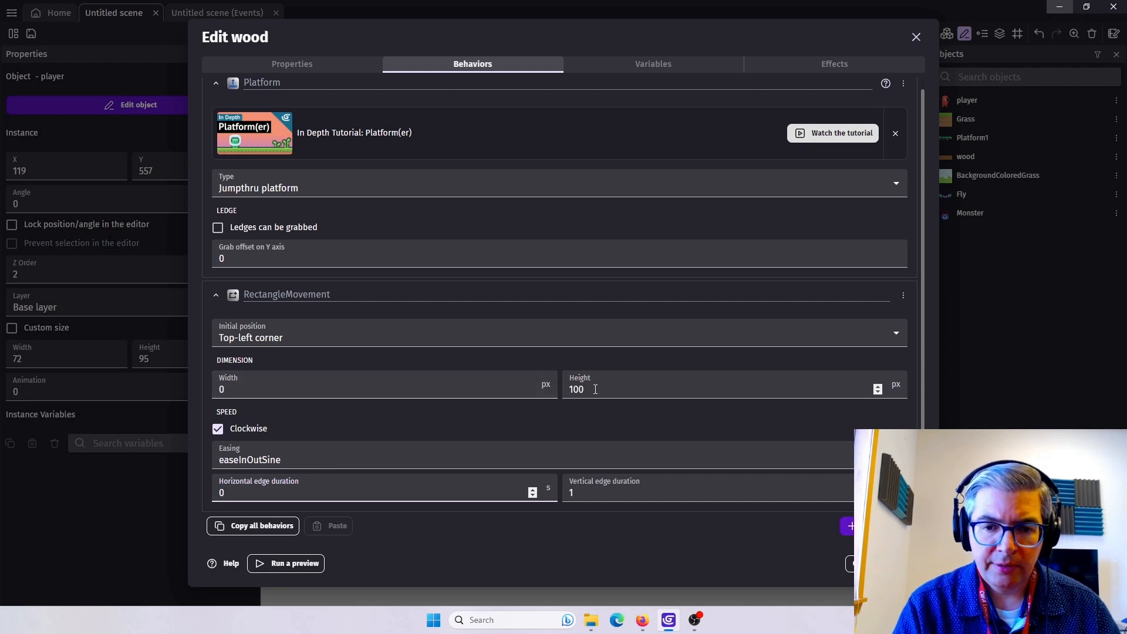
{"action": "left_click_drag", "start_coordinate": [586, 392], "coordinate": [577, 392]}
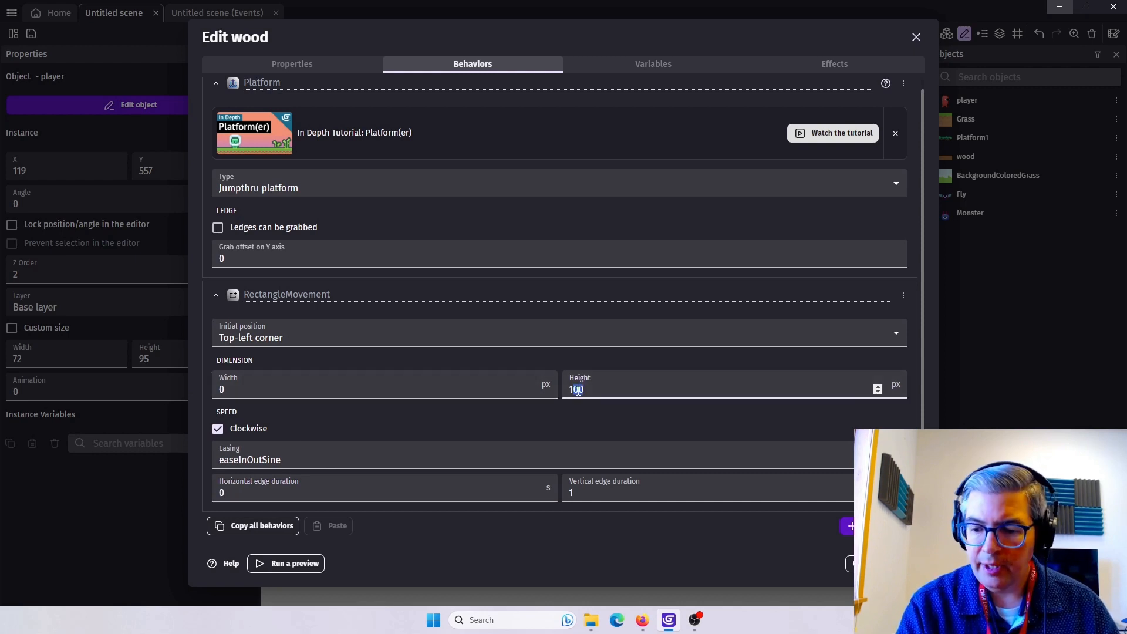
{"action": "left_click", "coordinate": [588, 492]}
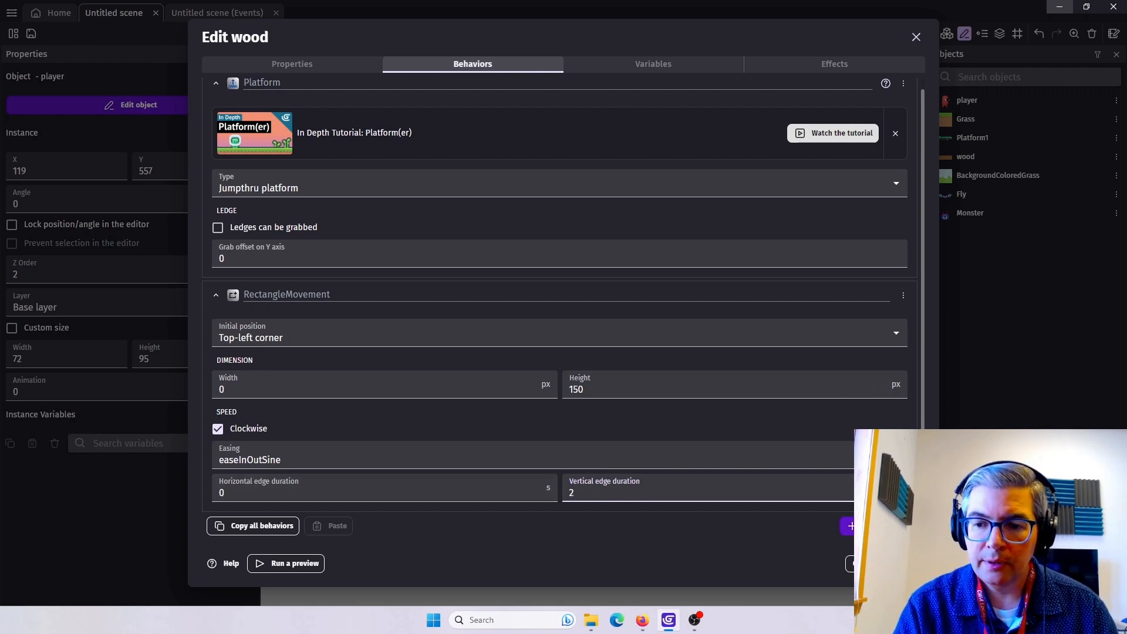
{"action": "left_click", "coordinate": [903, 563]}
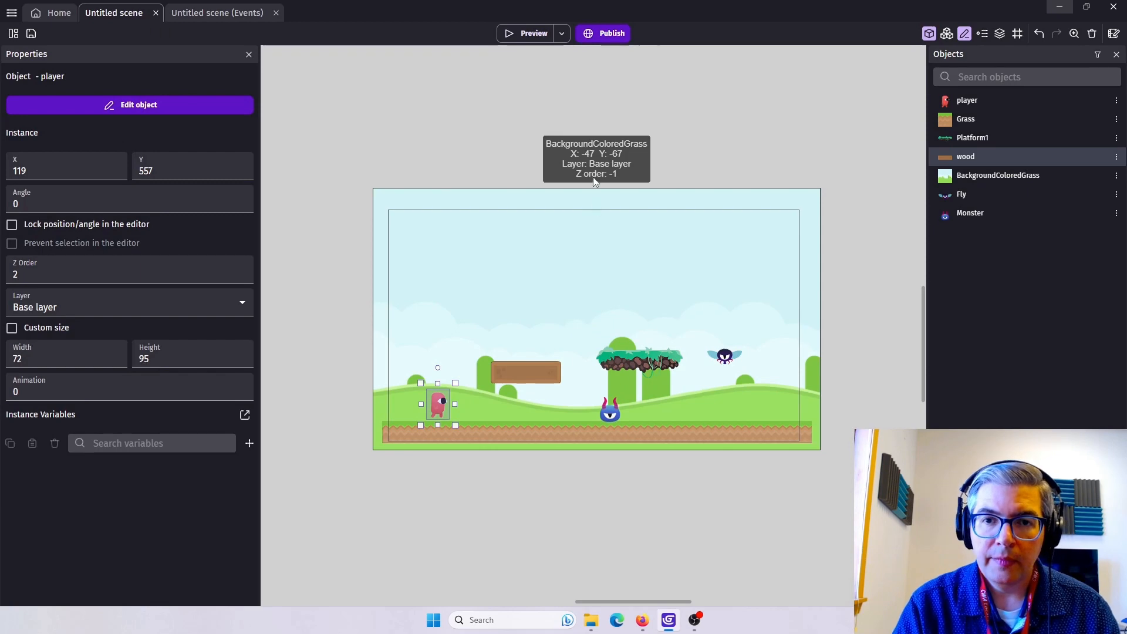
Preview the moving wood platform and raise its instance in the scene to about X 321, Y 387.
{"action": "left_click", "coordinate": [525, 36]}
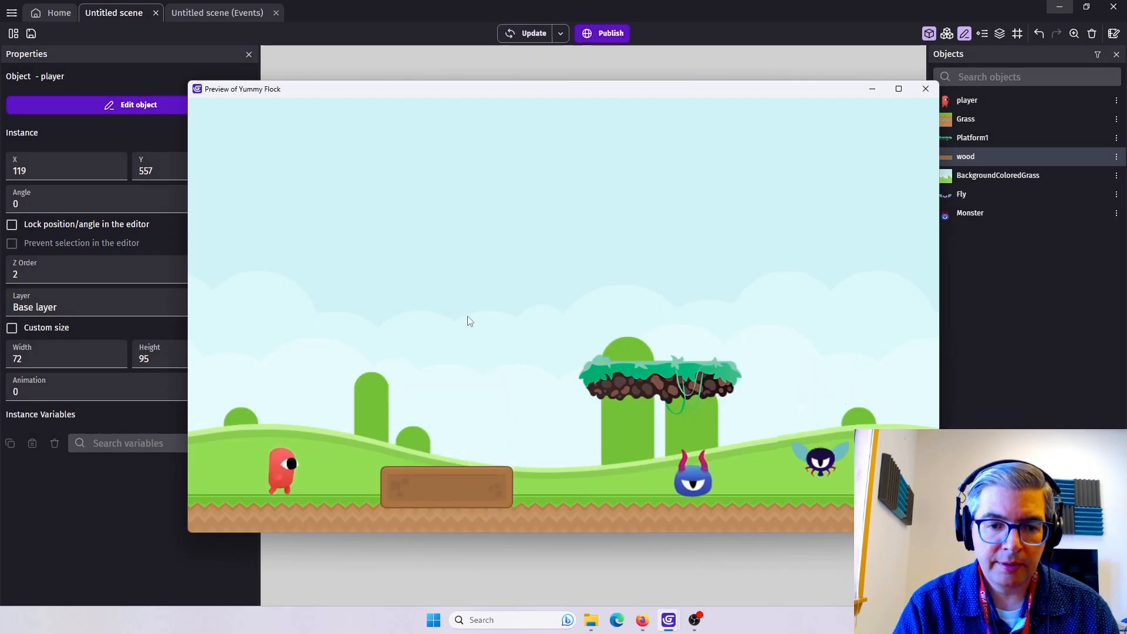
{"action": "left_click", "coordinate": [926, 90]}
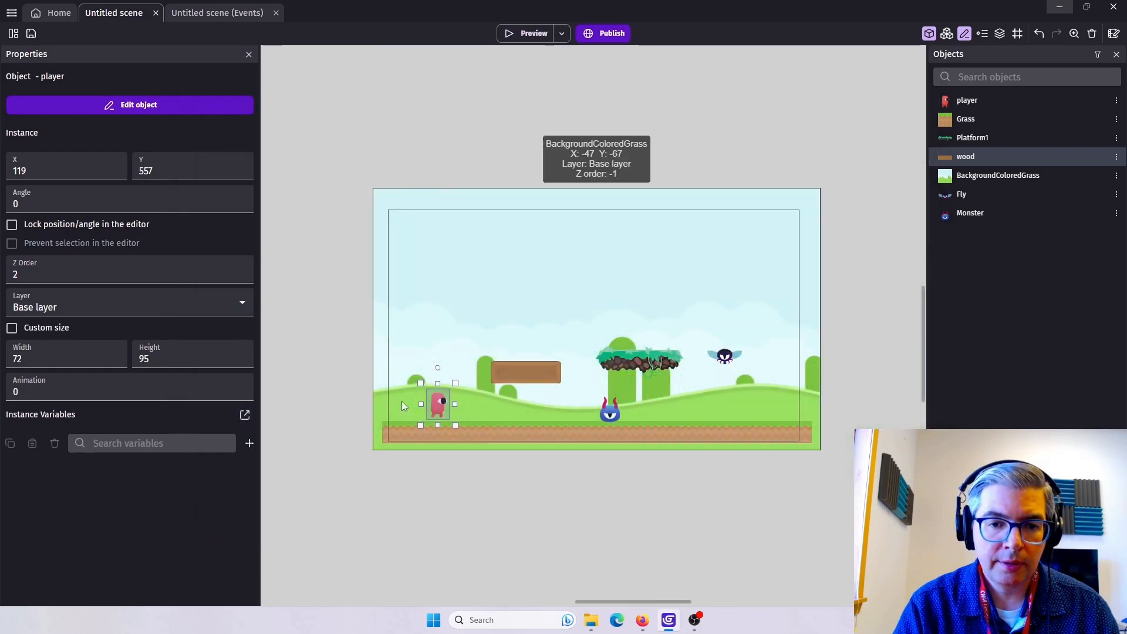
{"action": "left_click_drag", "start_coordinate": [520, 372], "coordinate": [521, 342]}
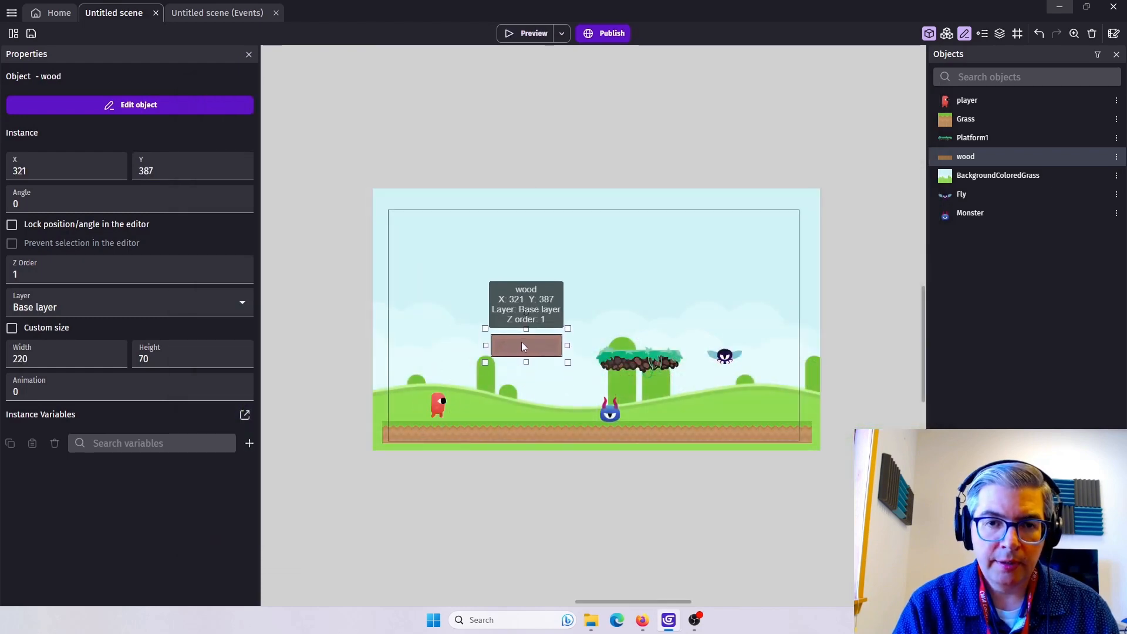
Playtest the raised wood platform by jumping the player around and onto it while it moves.
{"action": "left_click", "coordinate": [517, 35]}
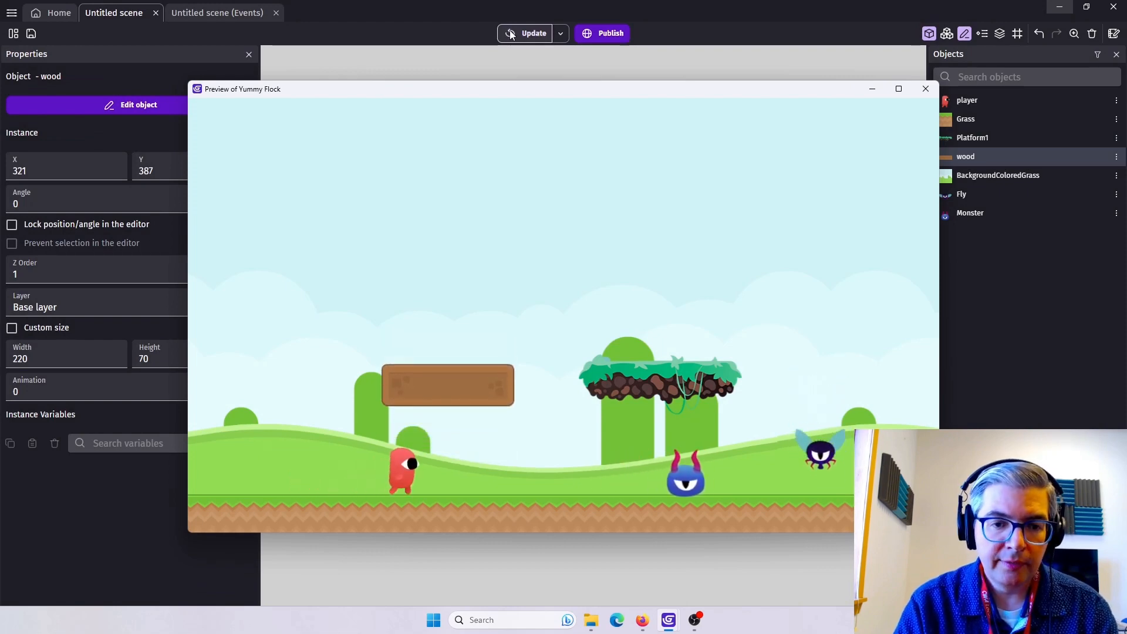
{"action": "key", "text": "space"}
{"action": "key", "text": "Right"}
{"action": "key", "text": "space"}
{"action": "key", "text": "Left"}
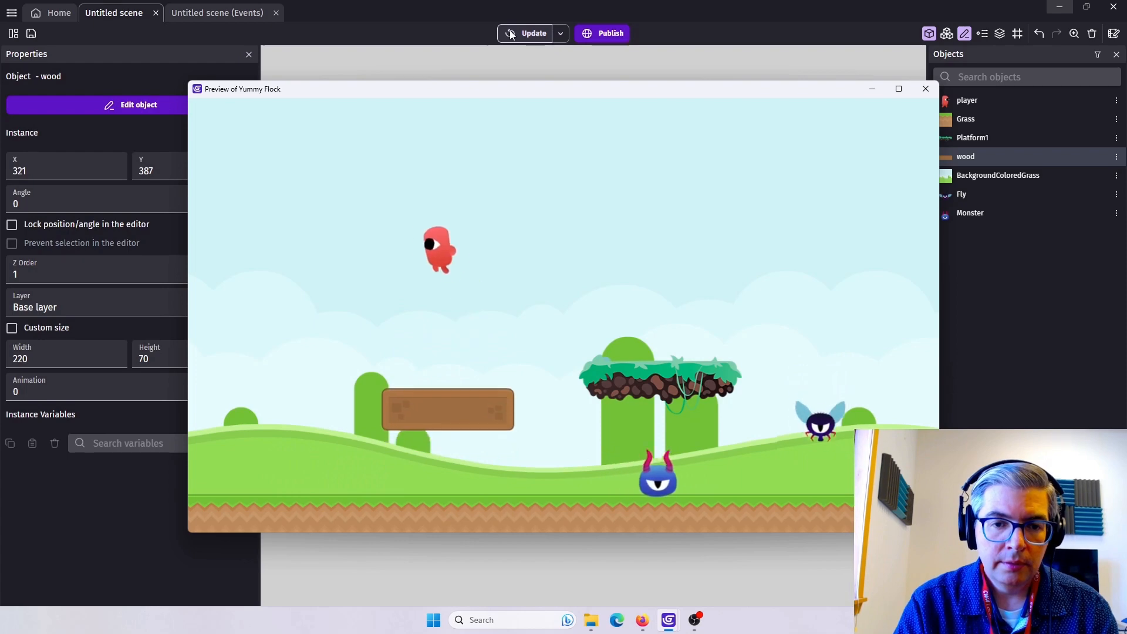
{"action": "key", "text": "space"}
{"action": "key", "text": "Right"}
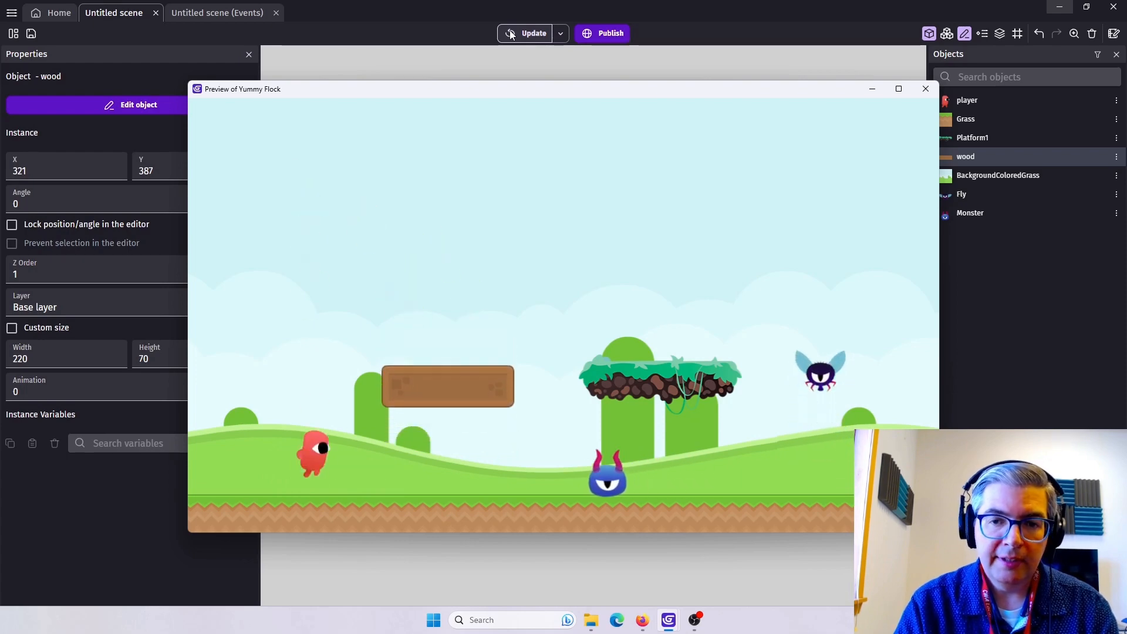
{"action": "left_click", "coordinate": [926, 89]}
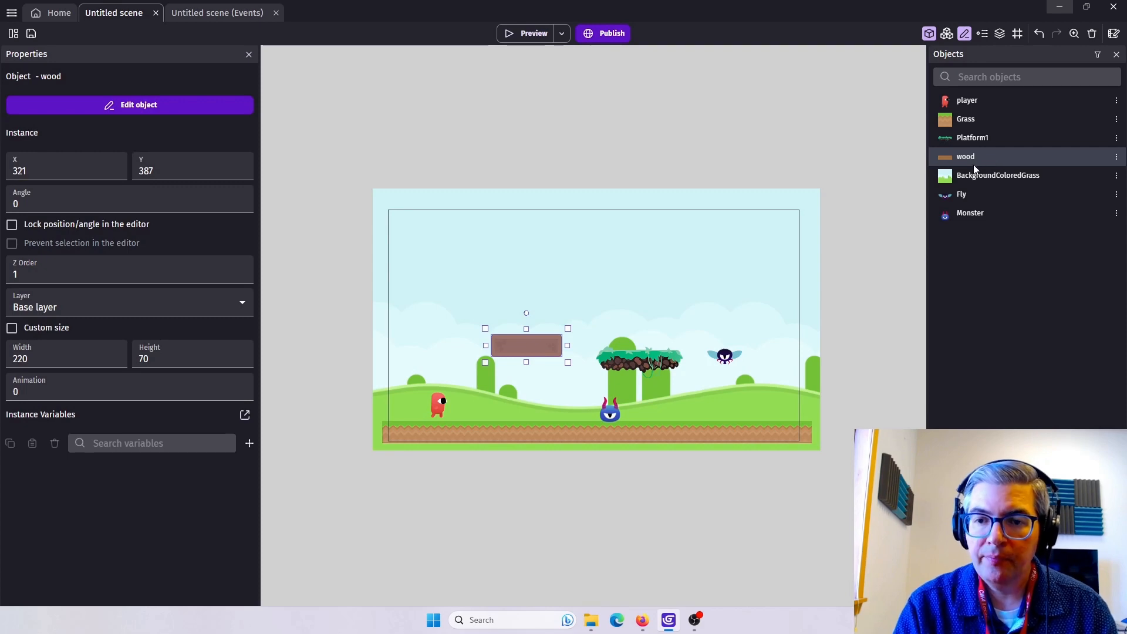
Try out a second wood platform in the upper-left sky area in a preview, and delete that extra instance.
{"action": "left_click_drag", "start_coordinate": [952, 160], "coordinate": [410, 240]}
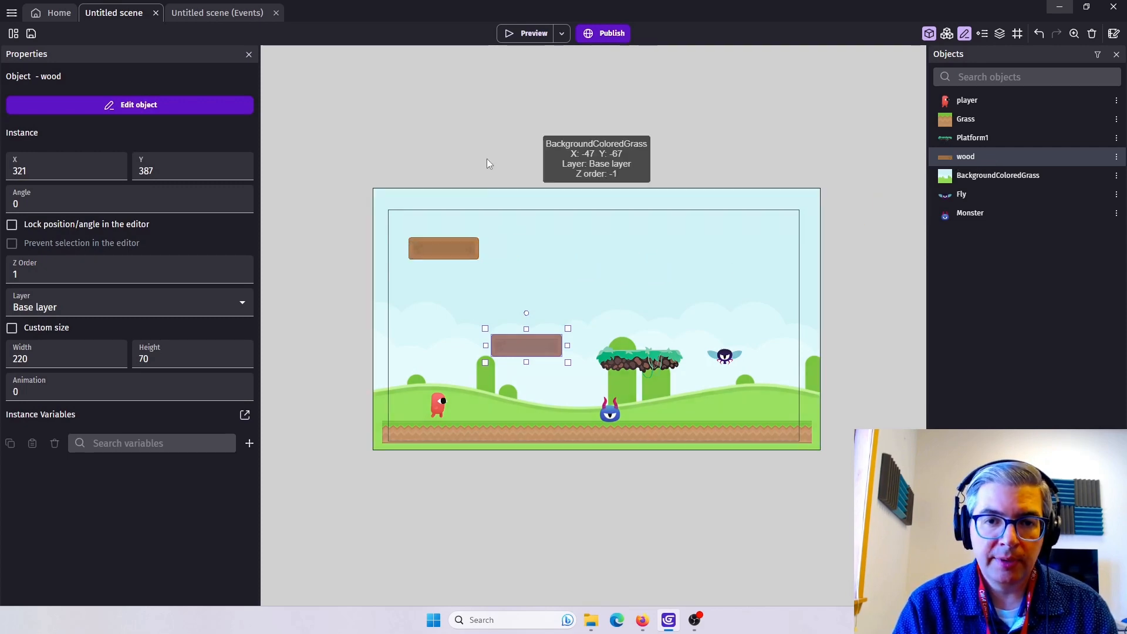
{"action": "left_click", "coordinate": [527, 33]}
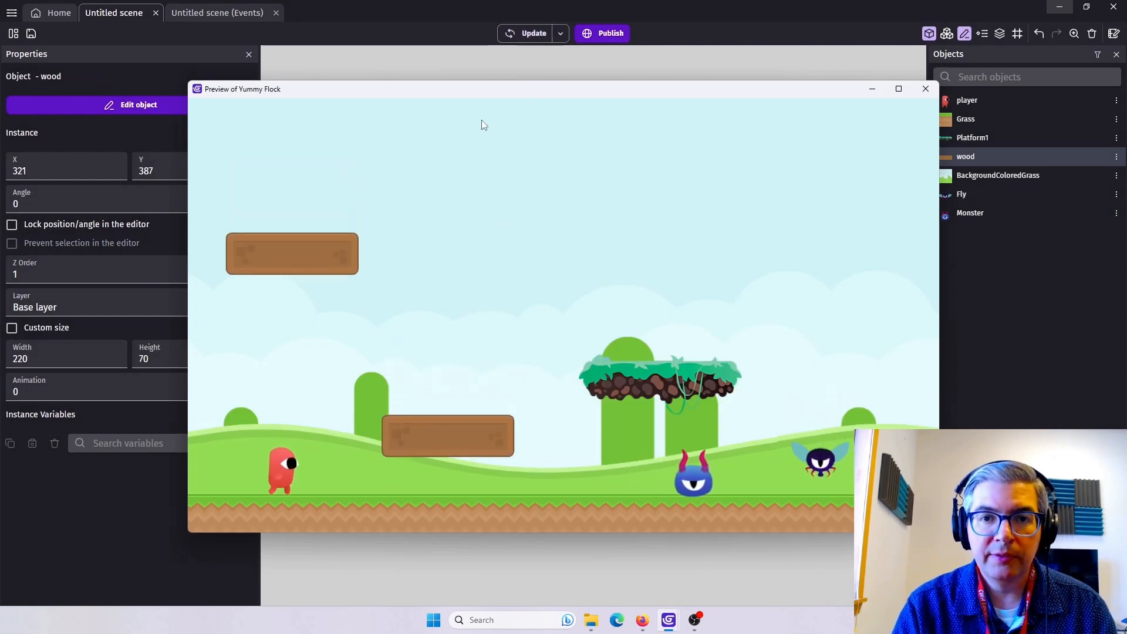
{"action": "left_click", "coordinate": [926, 89]}
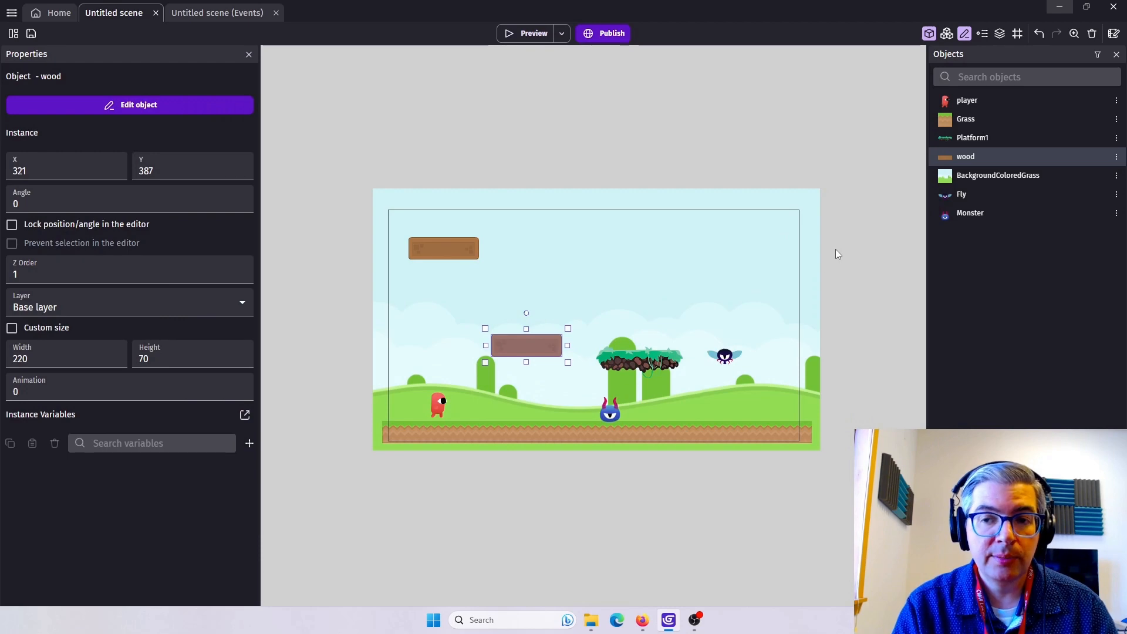
{"action": "left_click", "coordinate": [452, 258]}
{"action": "key", "text": "Delete"}
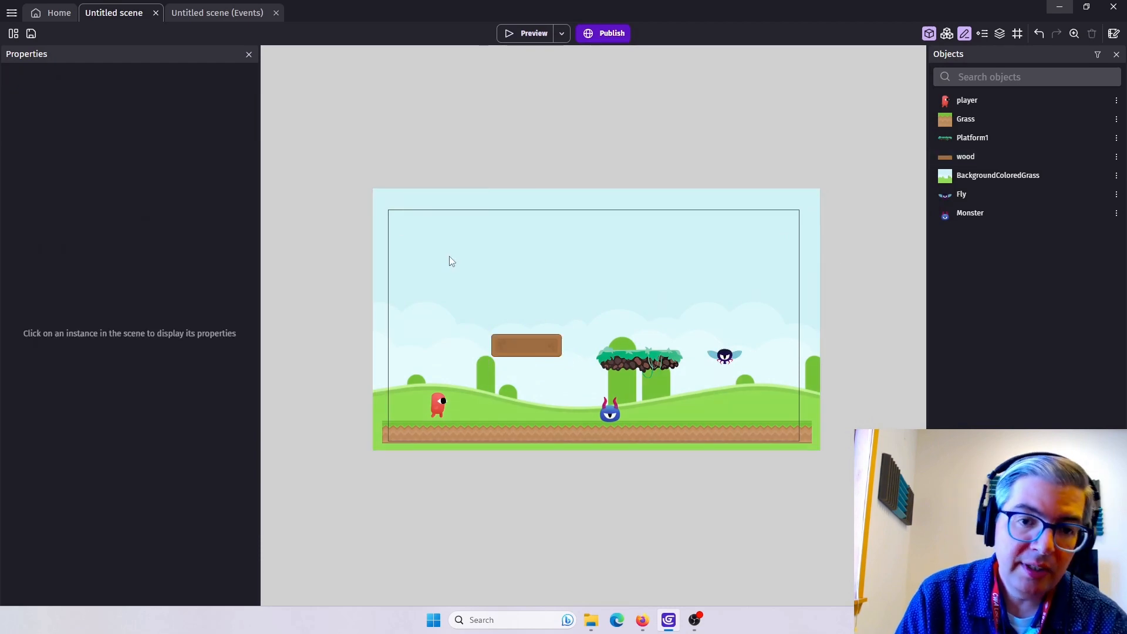
Duplicate the wood object in the object list, keeping the name wood2.
{"action": "left_click", "coordinate": [1116, 157]}
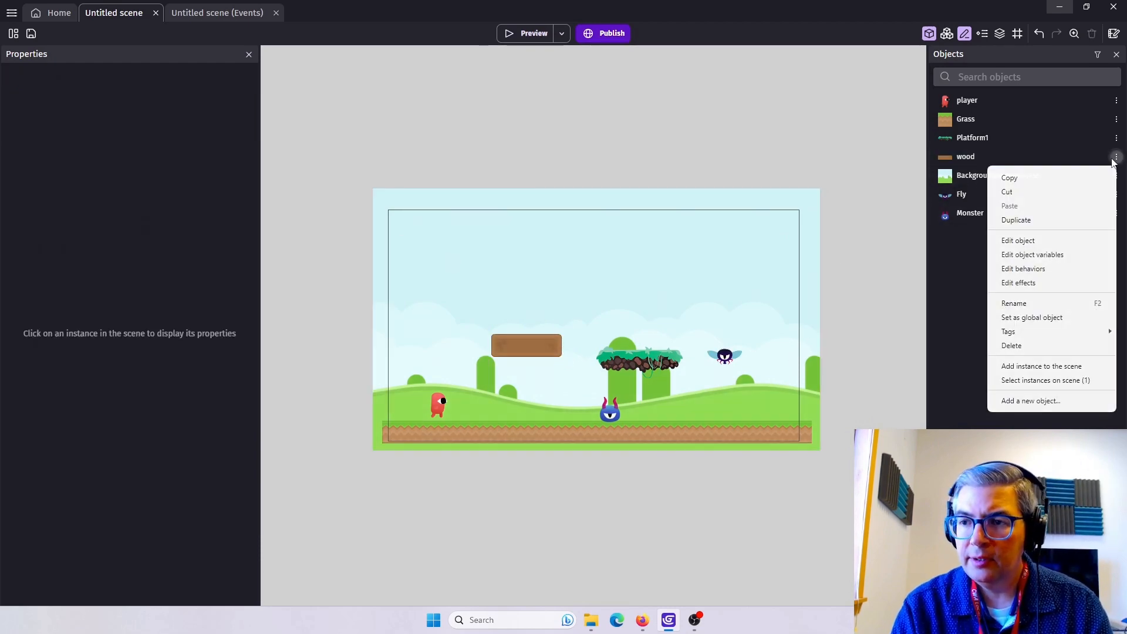
{"action": "left_click", "coordinate": [1028, 225]}
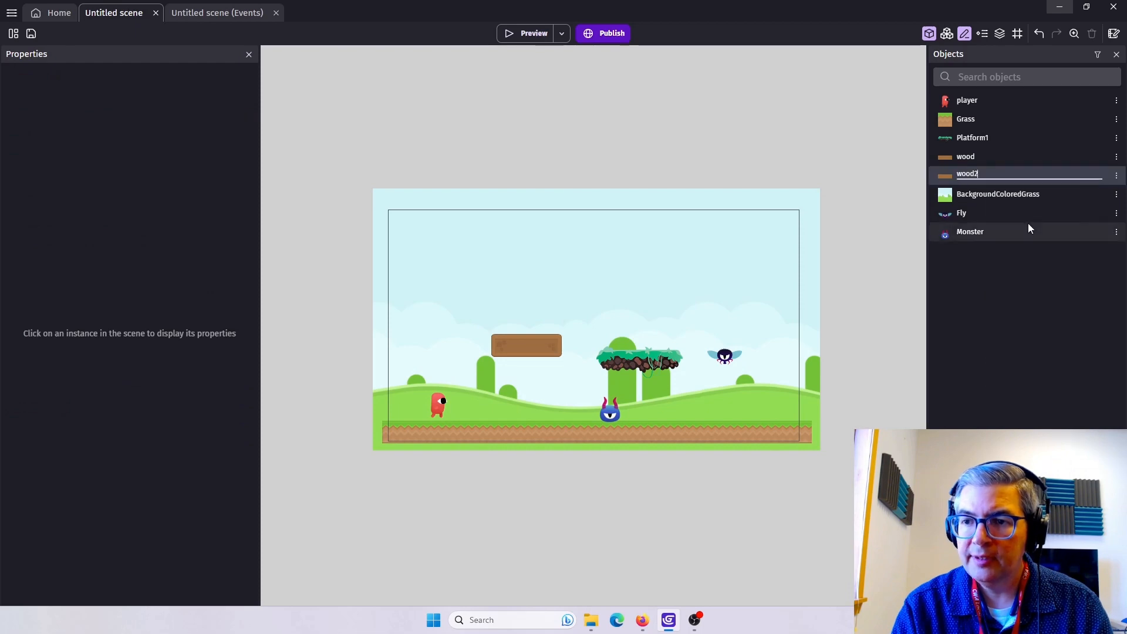
{"action": "left_click", "coordinate": [1005, 298]}
Remove the RectangleMovement behavior from the wood2 object, keeping its Jumpthru platform behavior, and apply the change.
{"action": "double_click", "coordinate": [967, 175]}
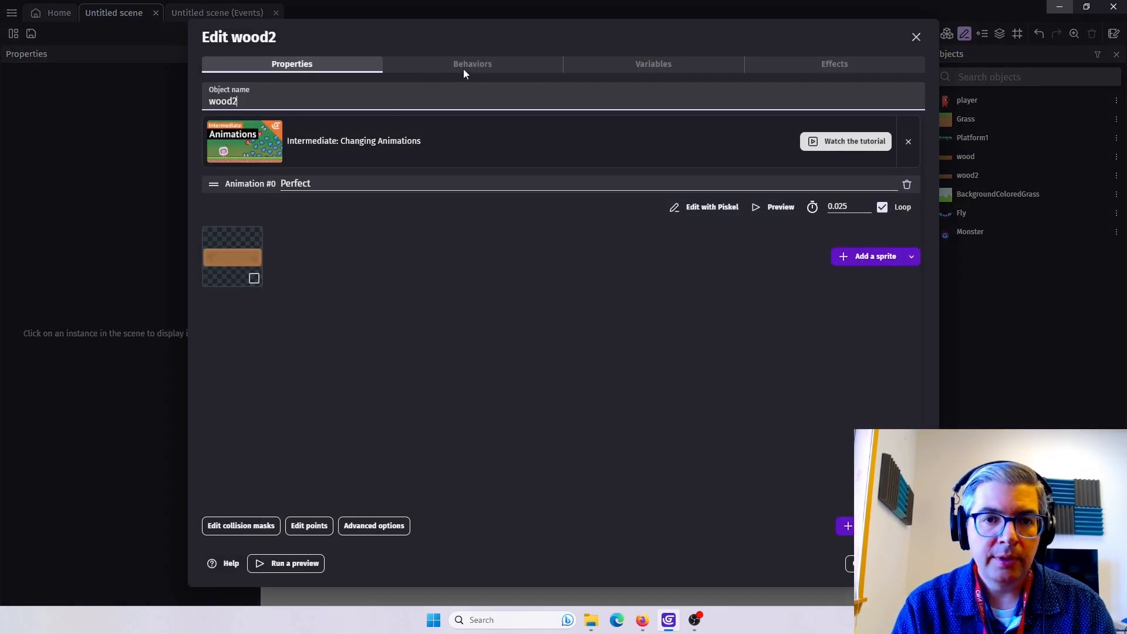
{"action": "left_click", "coordinate": [464, 69]}
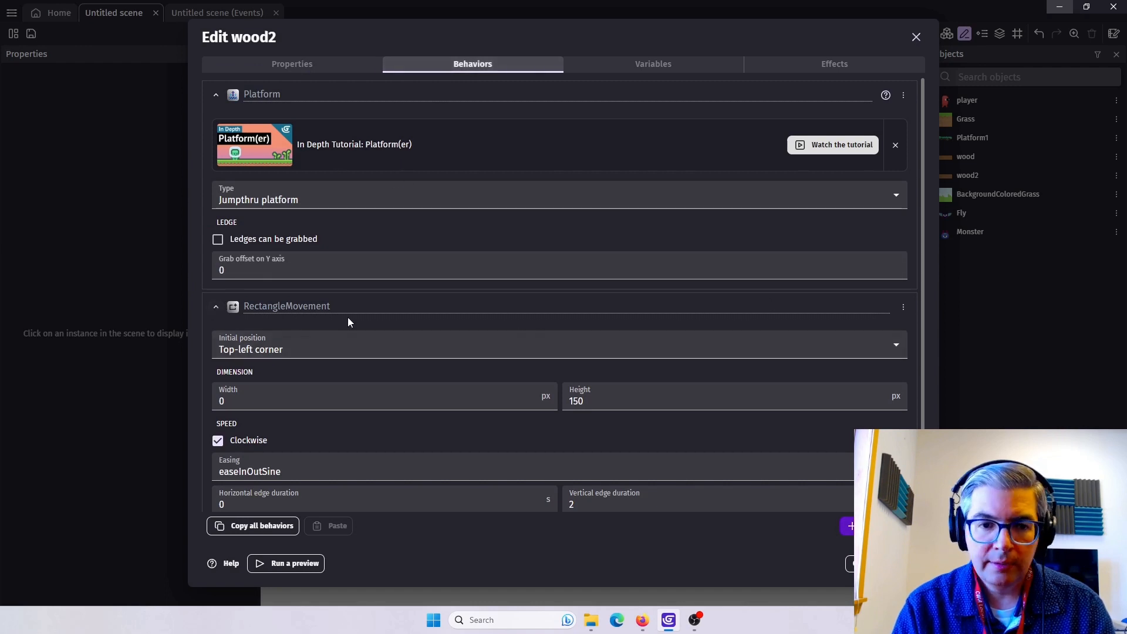
{"action": "left_click", "coordinate": [216, 307]}
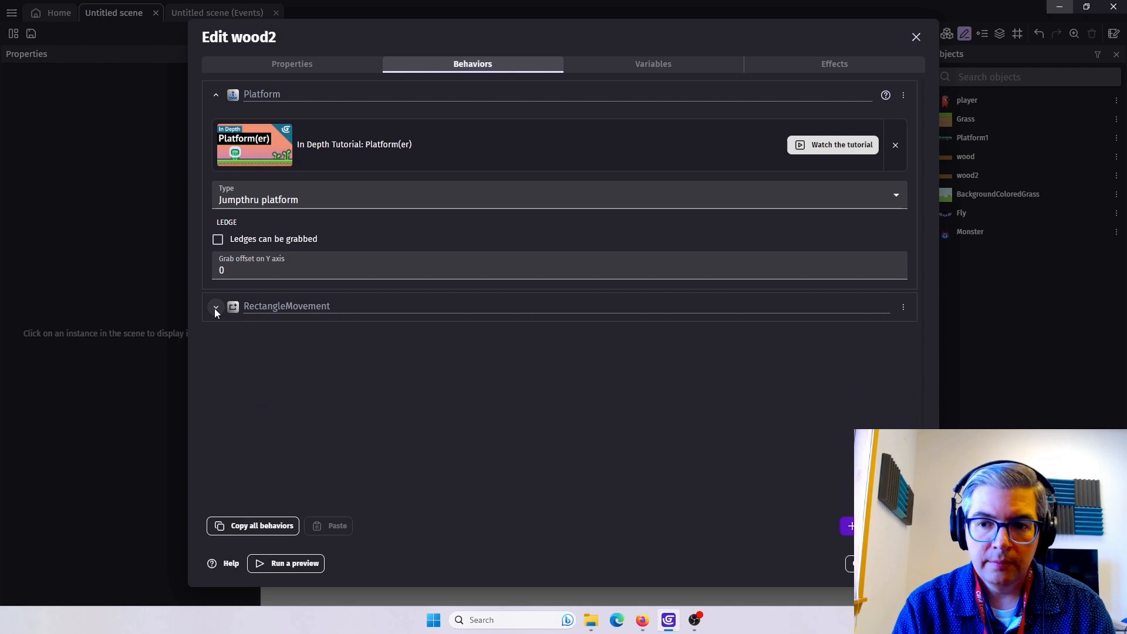
{"action": "left_click", "coordinate": [902, 309]}
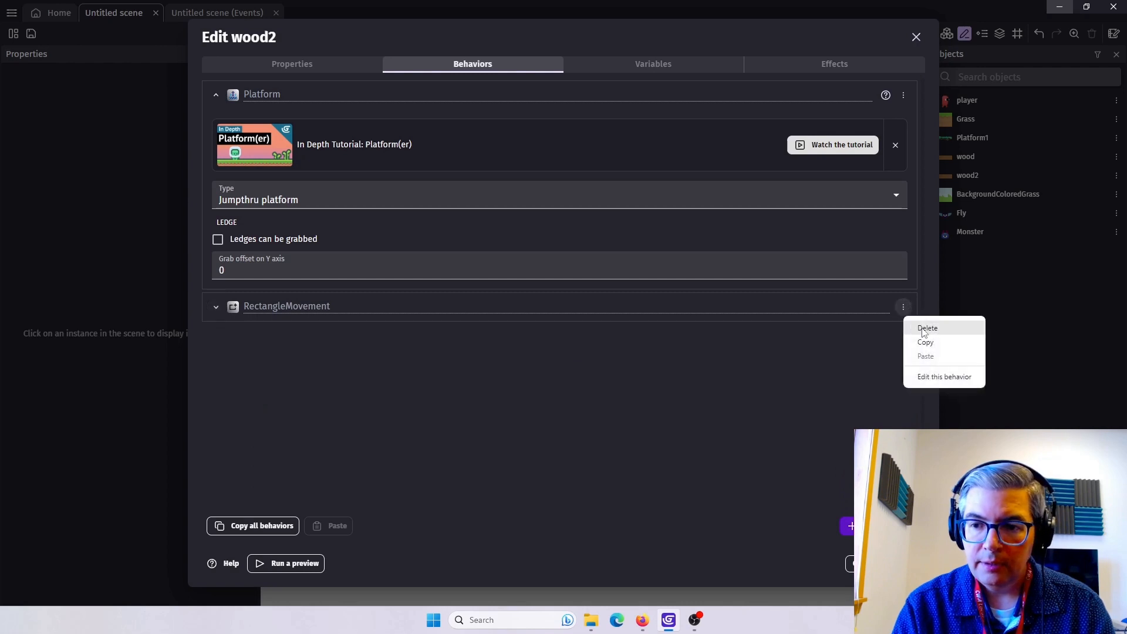
{"action": "left_click", "coordinate": [927, 329]}
{"action": "left_click", "coordinate": [616, 312]}
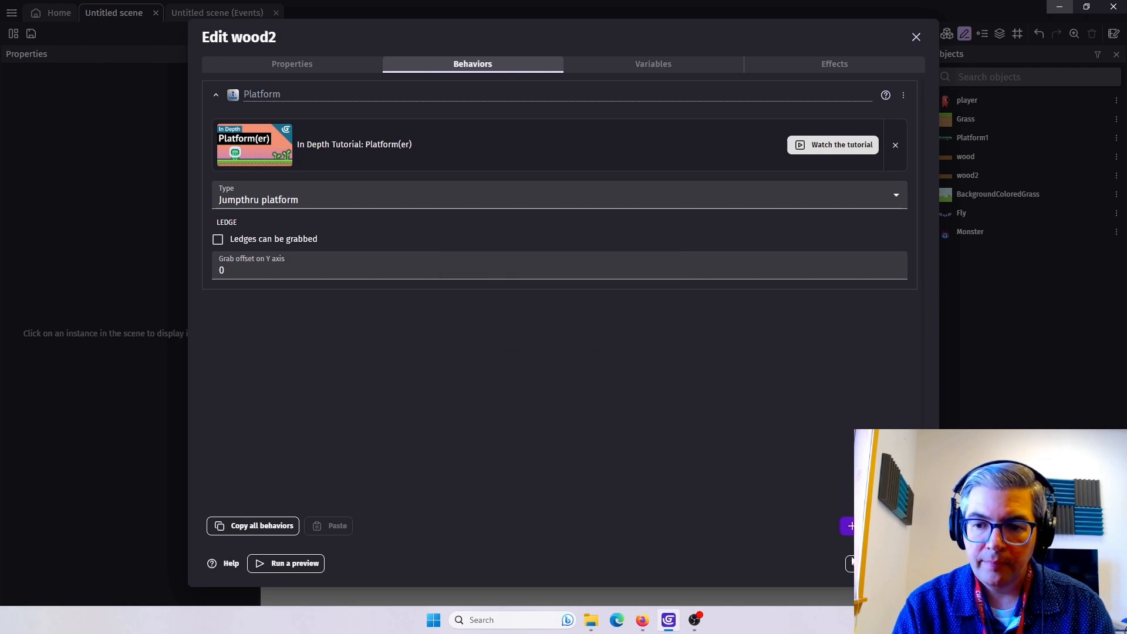
{"action": "left_click", "coordinate": [904, 564]}
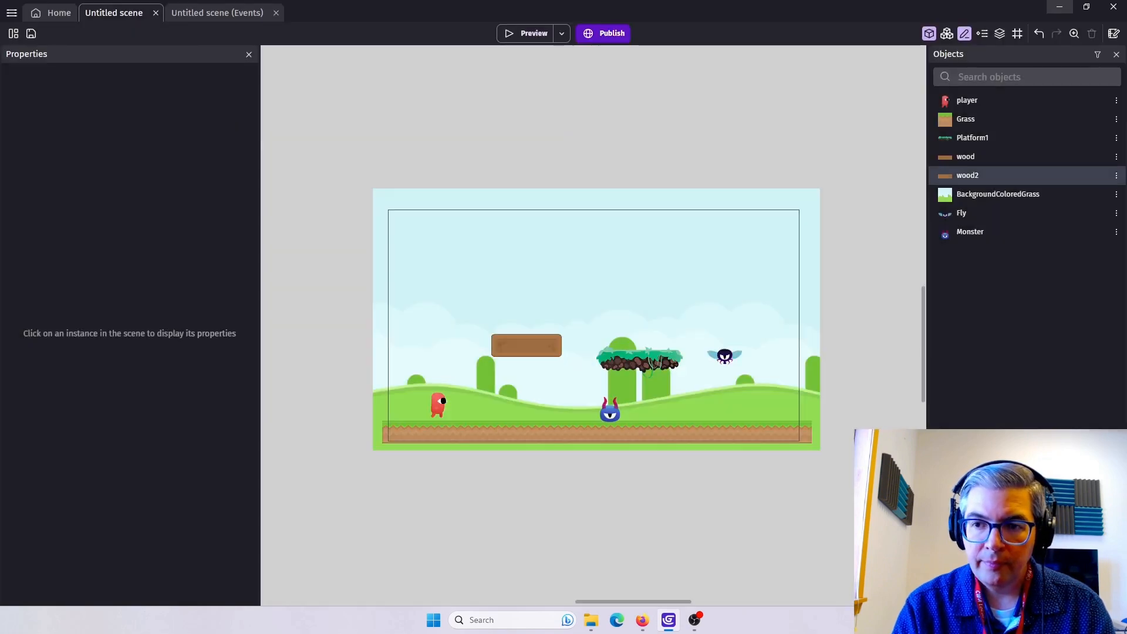
Rename the wood2 object to woodstationary and apply the change.
{"action": "double_click", "coordinate": [983, 174]}
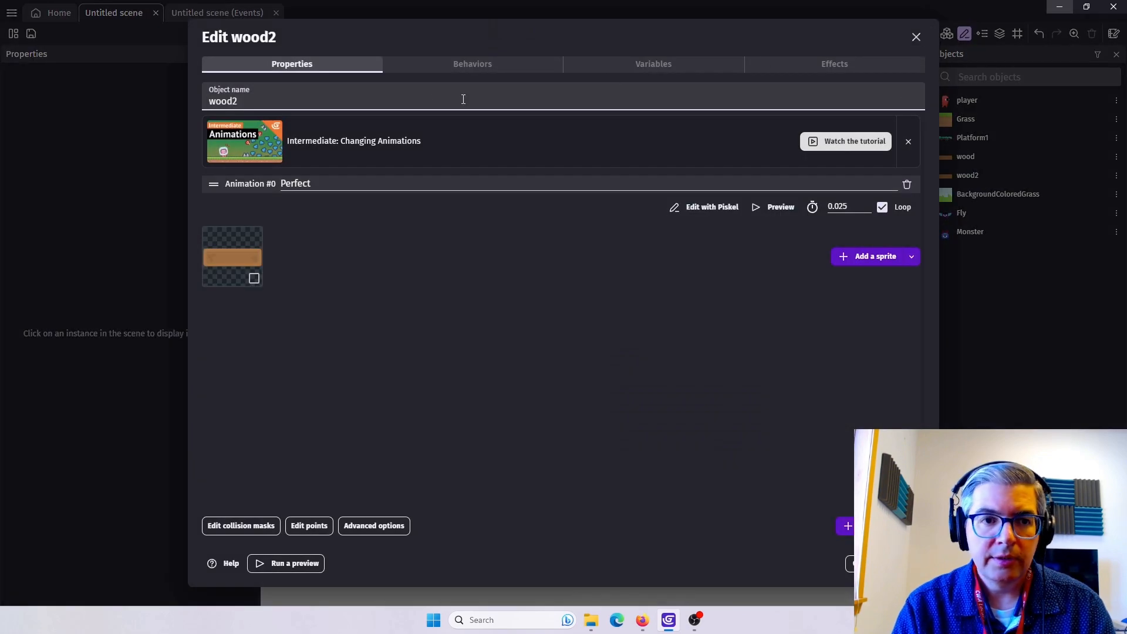
{"action": "left_click_drag", "start_coordinate": [238, 102], "coordinate": [203, 104]}
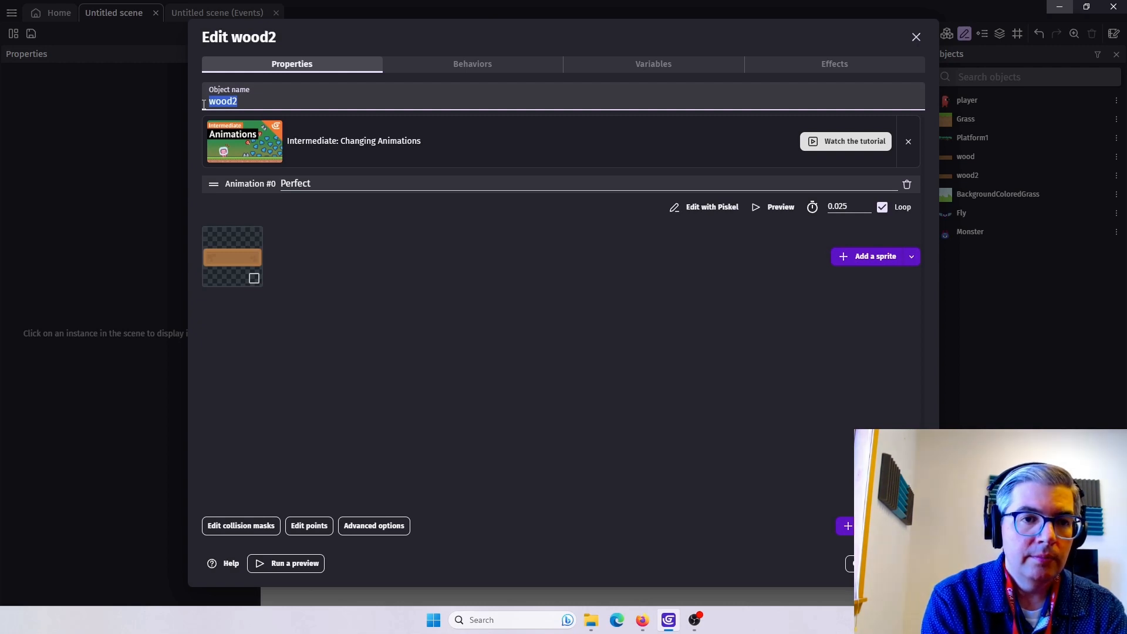
{"action": "type", "text": "woodstationary"}
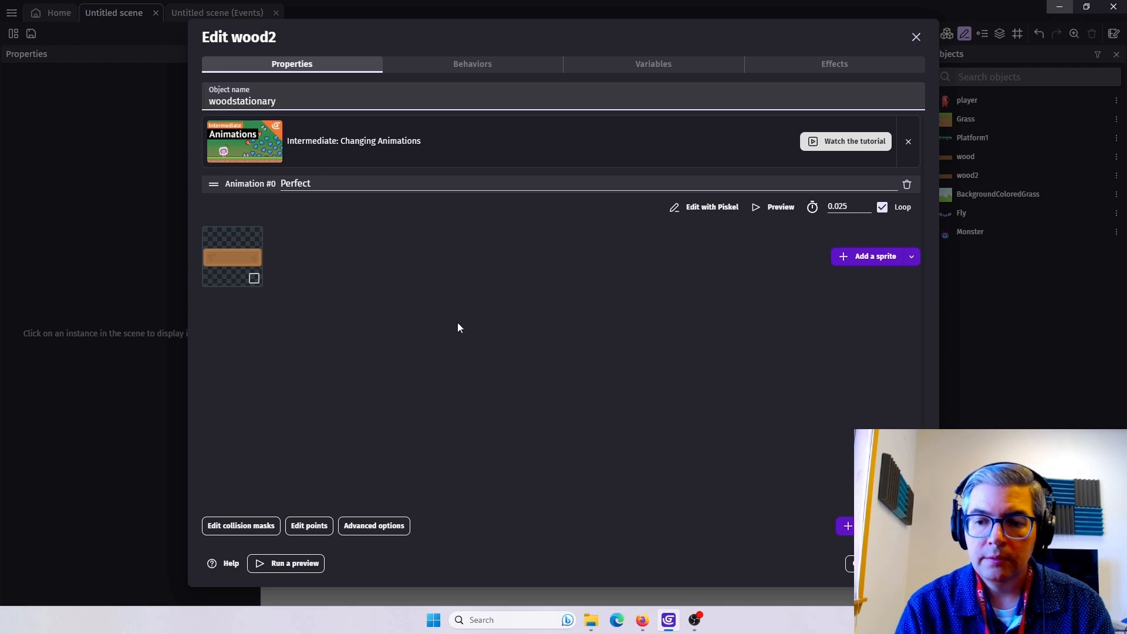
{"action": "key", "text": "Return"}
Place a woodstationary instance in the upper-left sky, playtest it with the player in a preview, and delete the instance.
{"action": "left_click_drag", "start_coordinate": [985, 176], "coordinate": [403, 252]}
{"action": "left_click", "coordinate": [526, 33]}
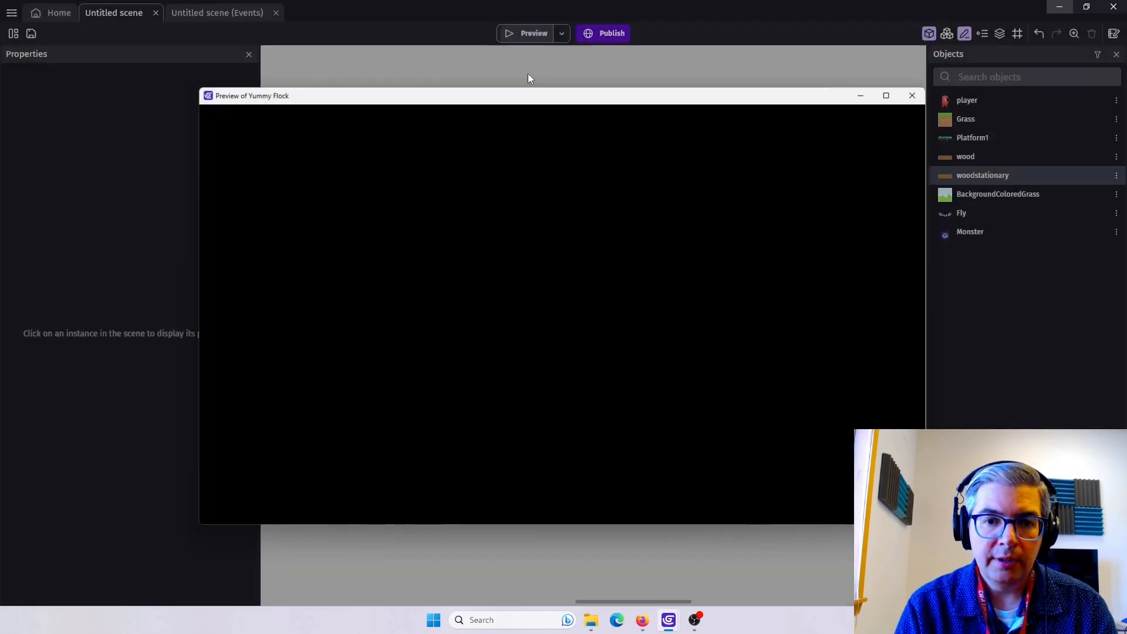
{"action": "key", "text": "Right"}
{"action": "key", "text": "space"}
{"action": "key", "text": "Left"}
{"action": "key", "text": "space"}
{"action": "key", "text": "Right"}
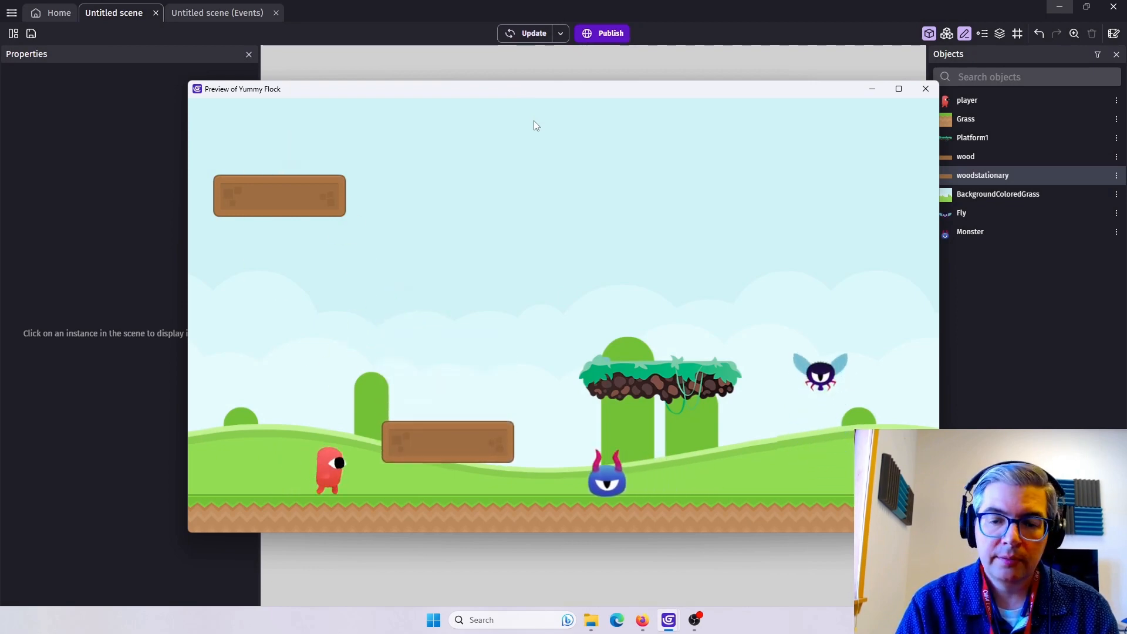
{"action": "left_click", "coordinate": [926, 89]}
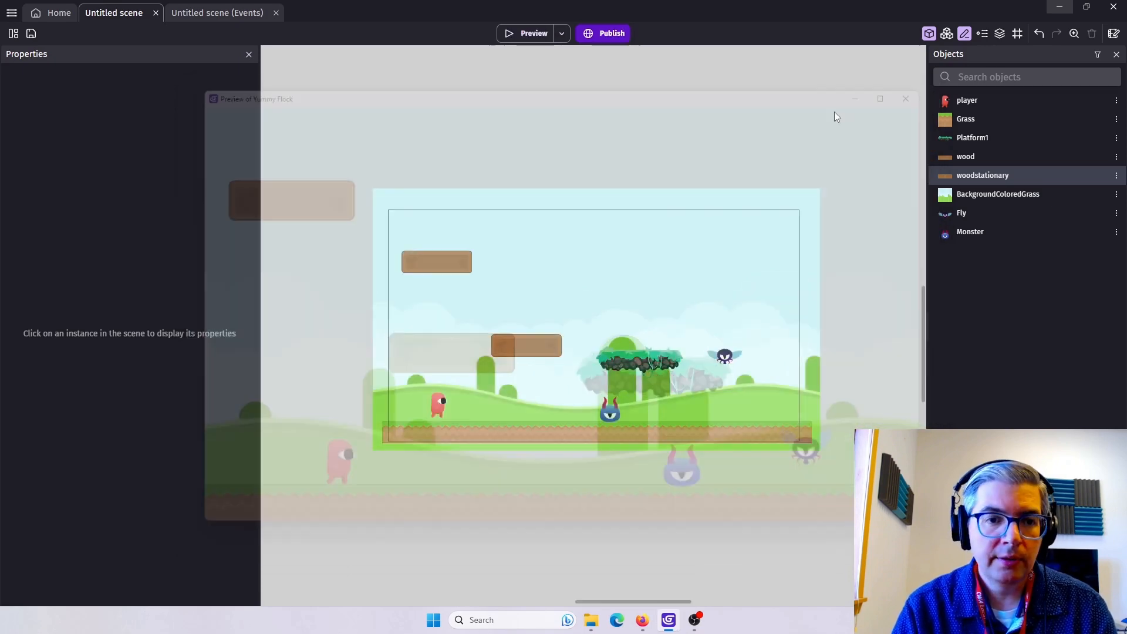
{"action": "left_click", "coordinate": [441, 266]}
{"action": "key", "text": "Delete"}
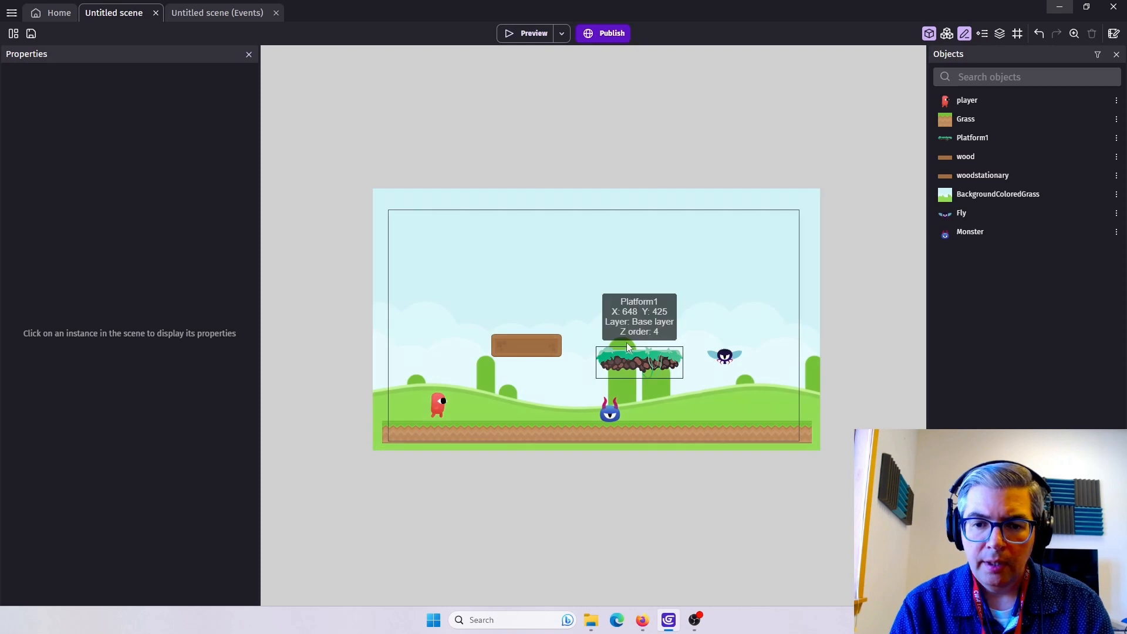
Shorten the ground Grass strip to a width of about 370, and discard a trial Grass block placed beside it.
{"action": "left_click", "coordinate": [571, 430]}
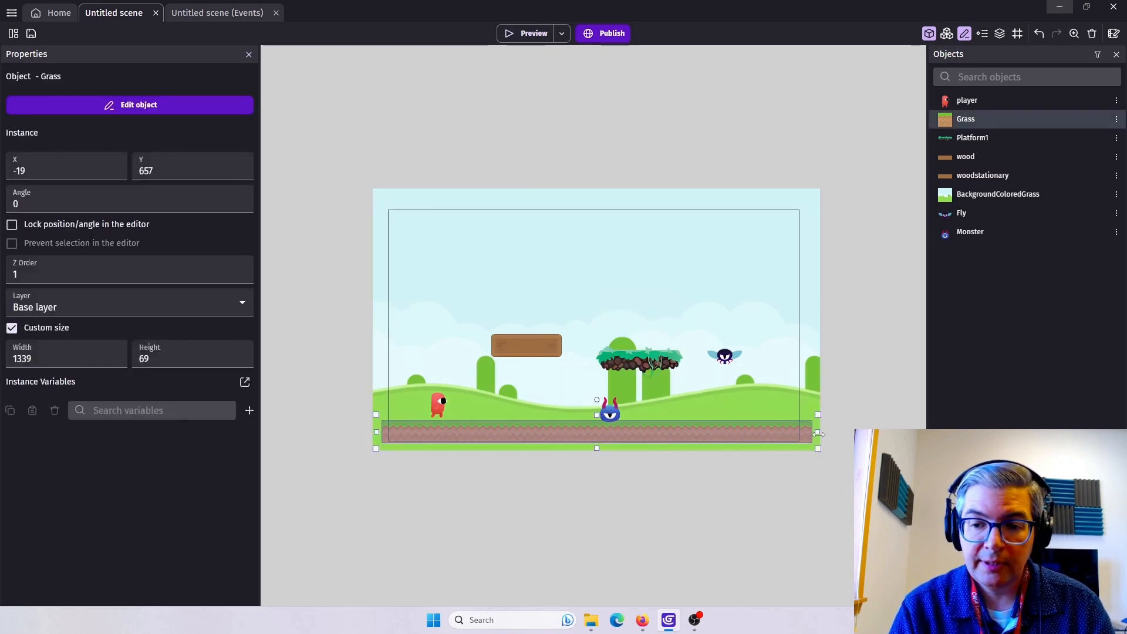
{"action": "left_click_drag", "start_coordinate": [818, 433], "coordinate": [509, 444]}
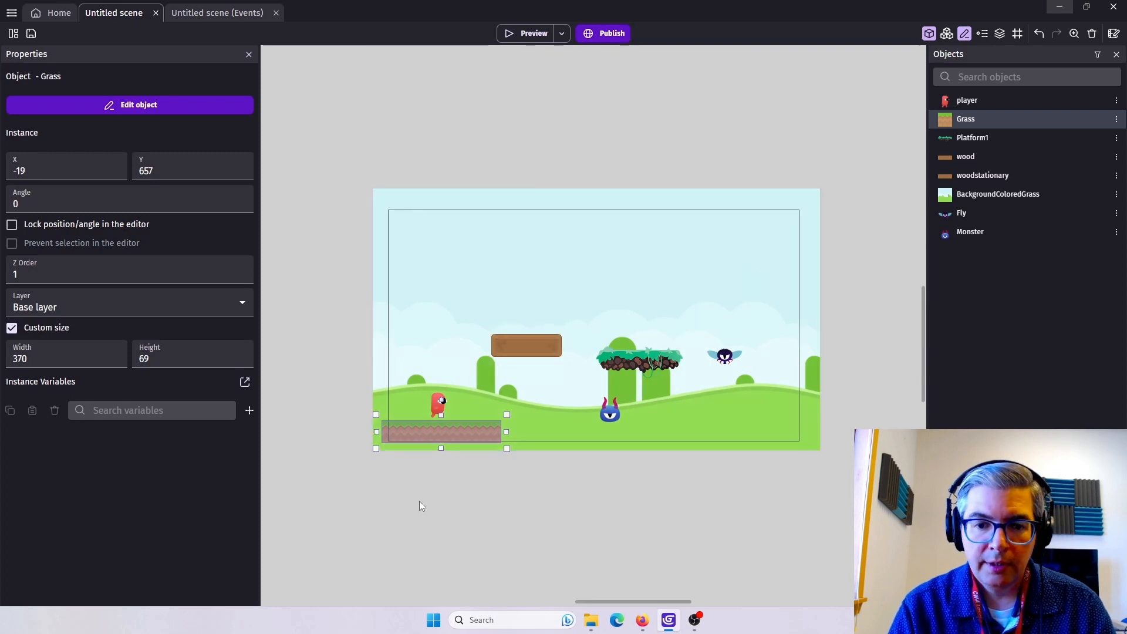
{"action": "left_click_drag", "start_coordinate": [946, 121], "coordinate": [535, 389]}
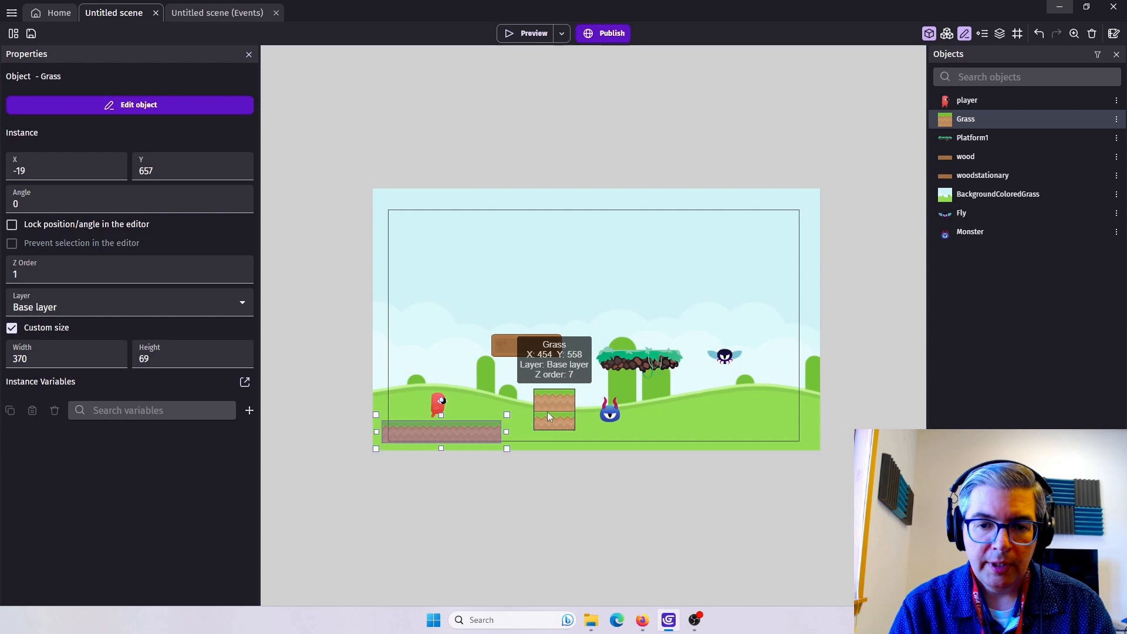
{"action": "key", "text": "Delete"}
Duplicate the Grass strip across a gap from the first at X 450, Y 657, and widen the copy to about 851.
{"action": "left_click", "coordinate": [463, 433]}
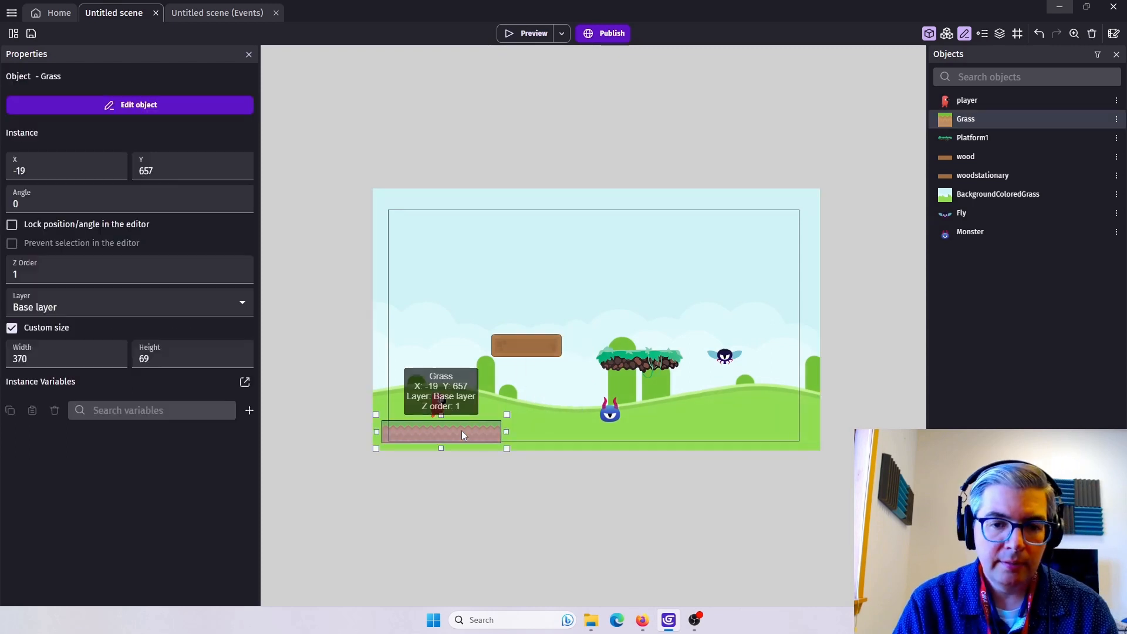
{"action": "key", "text": "ctrl+v"}
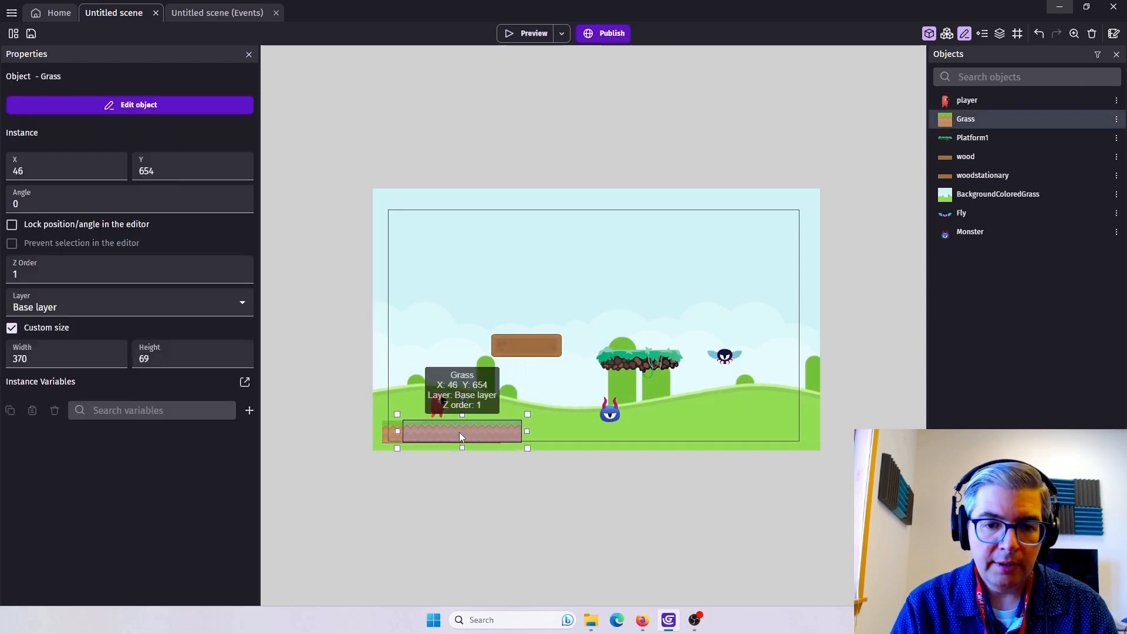
{"action": "left_click_drag", "start_coordinate": [456, 429], "coordinate": [585, 431]}
{"action": "left_click_drag", "start_coordinate": [657, 432], "coordinate": [812, 431]}
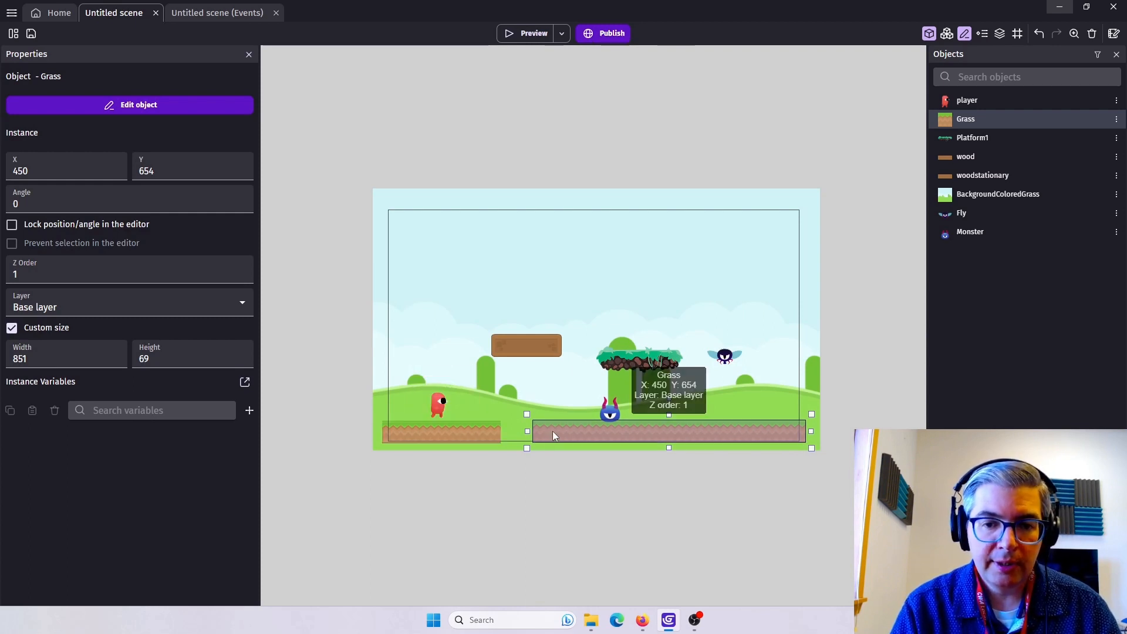
{"action": "double_click", "coordinate": [147, 171]}
{"action": "type", "text": "657"}
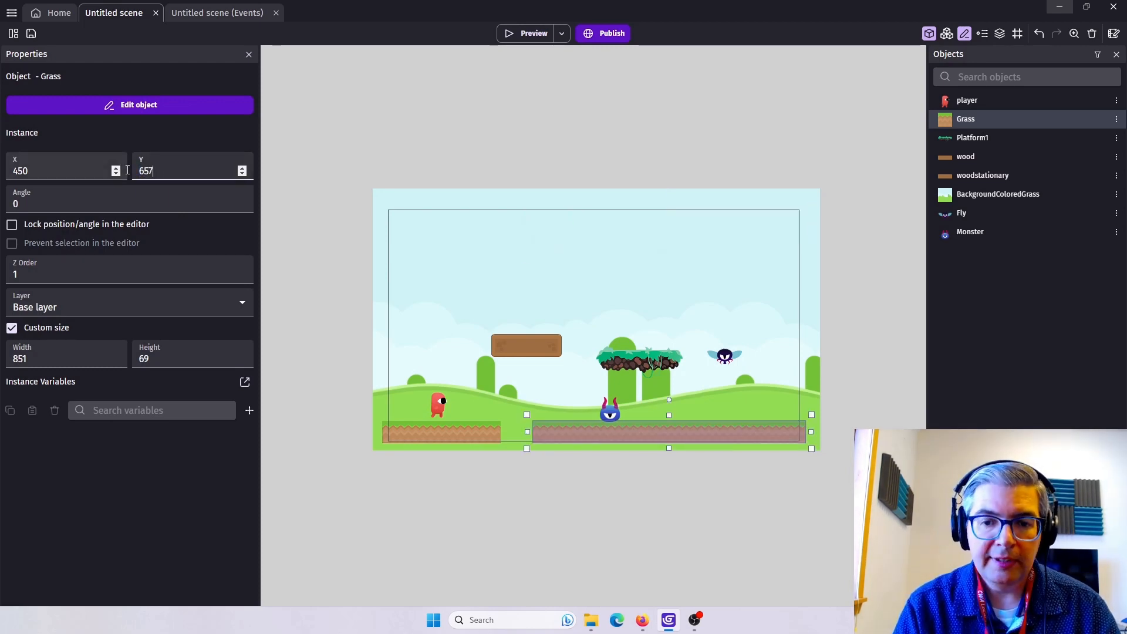
{"action": "left_click", "coordinate": [470, 386]}
{"action": "left_click", "coordinate": [478, 498]}
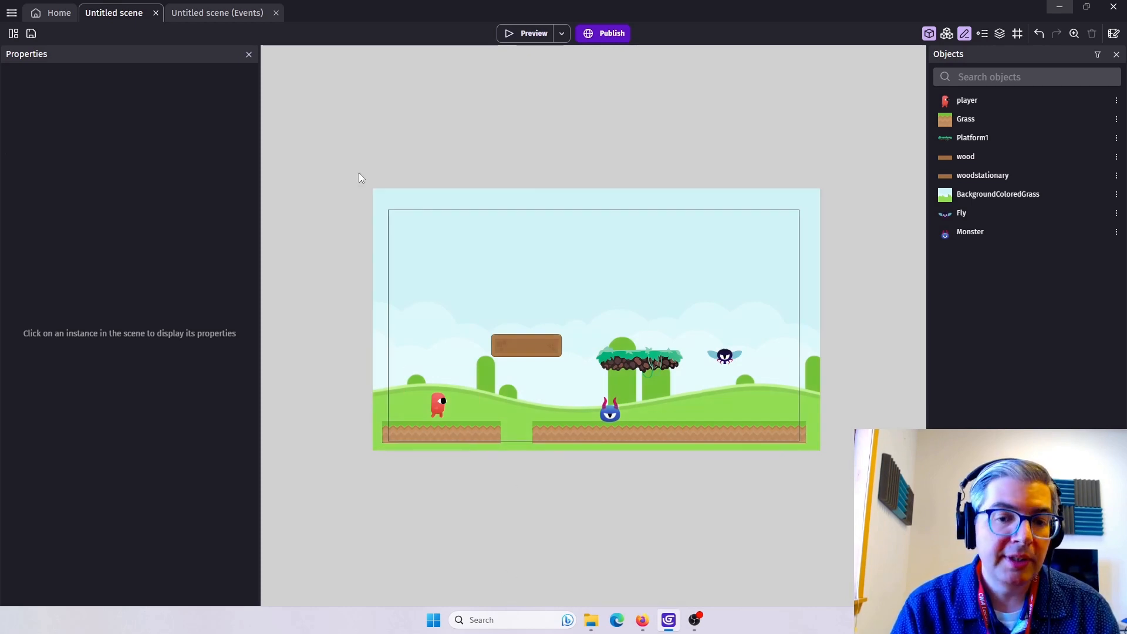
Expand the player movement group in the scene's events and add an empty sub-event to it.
{"action": "left_click", "coordinate": [229, 15]}
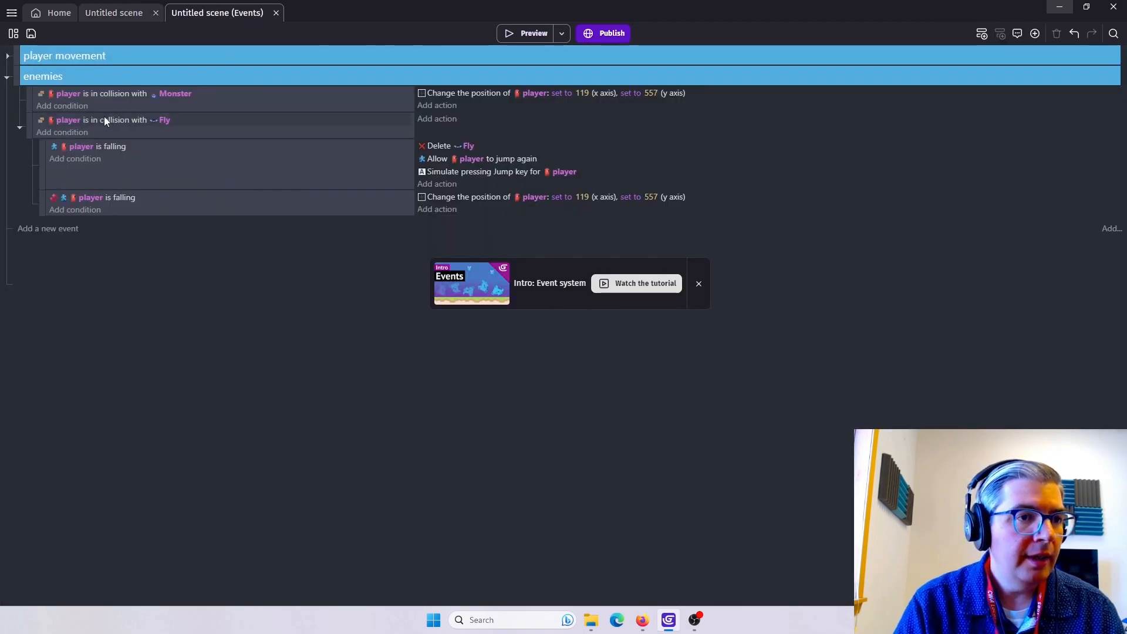
{"action": "left_click", "coordinate": [7, 56]}
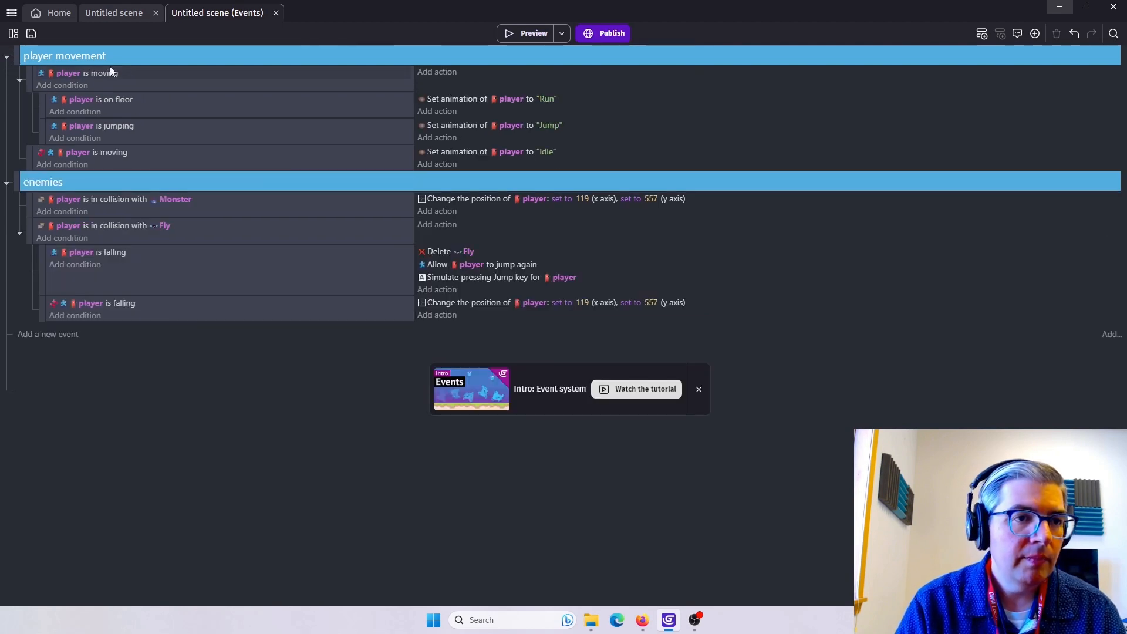
{"action": "left_click", "coordinate": [124, 55]}
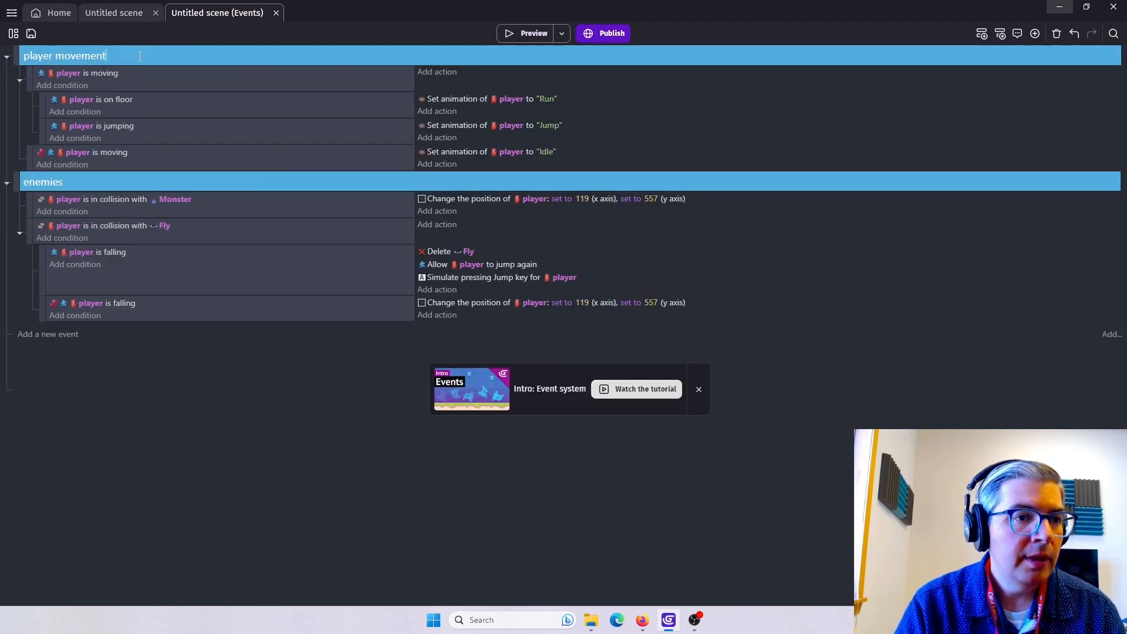
{"action": "left_click", "coordinate": [156, 100]}
{"action": "right_click", "coordinate": [168, 56]}
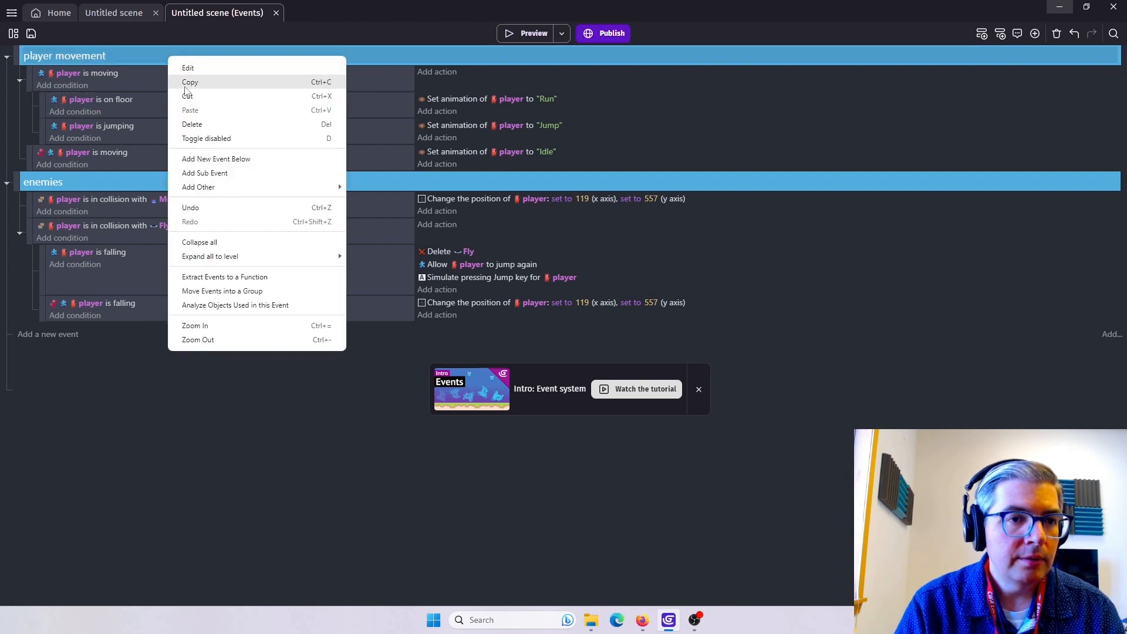
{"action": "left_click", "coordinate": [194, 172]}
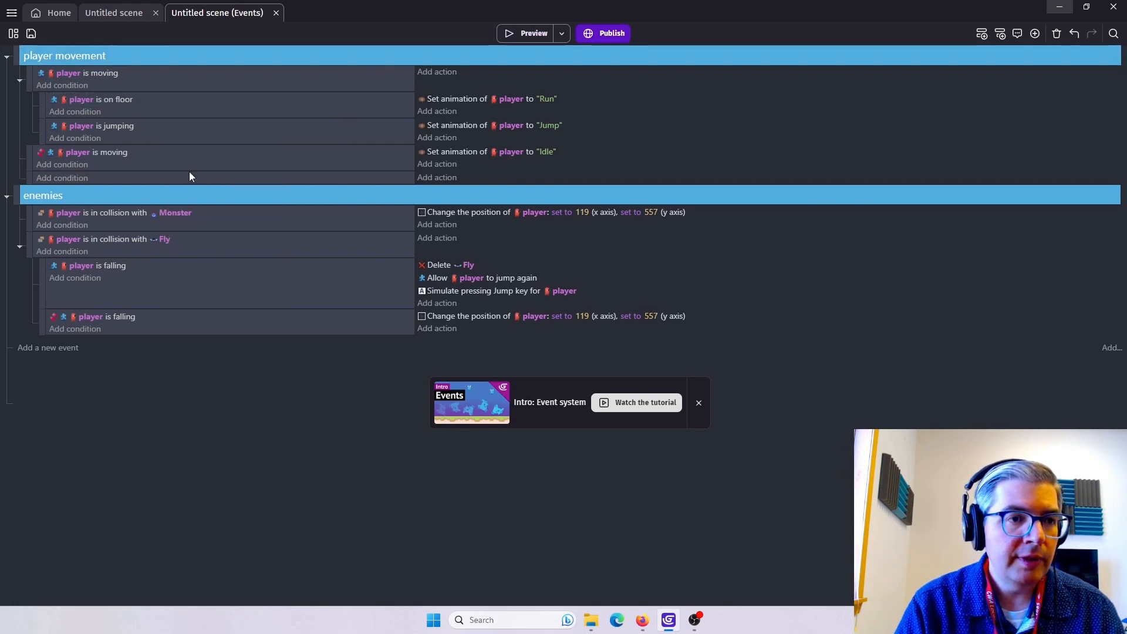
Add a player Y position condition with the ≥ (greater or equal to) sign to the empty event, leaving the comparison value blank.
{"action": "left_click", "coordinate": [68, 179]}
{"action": "left_click", "coordinate": [78, 118]}
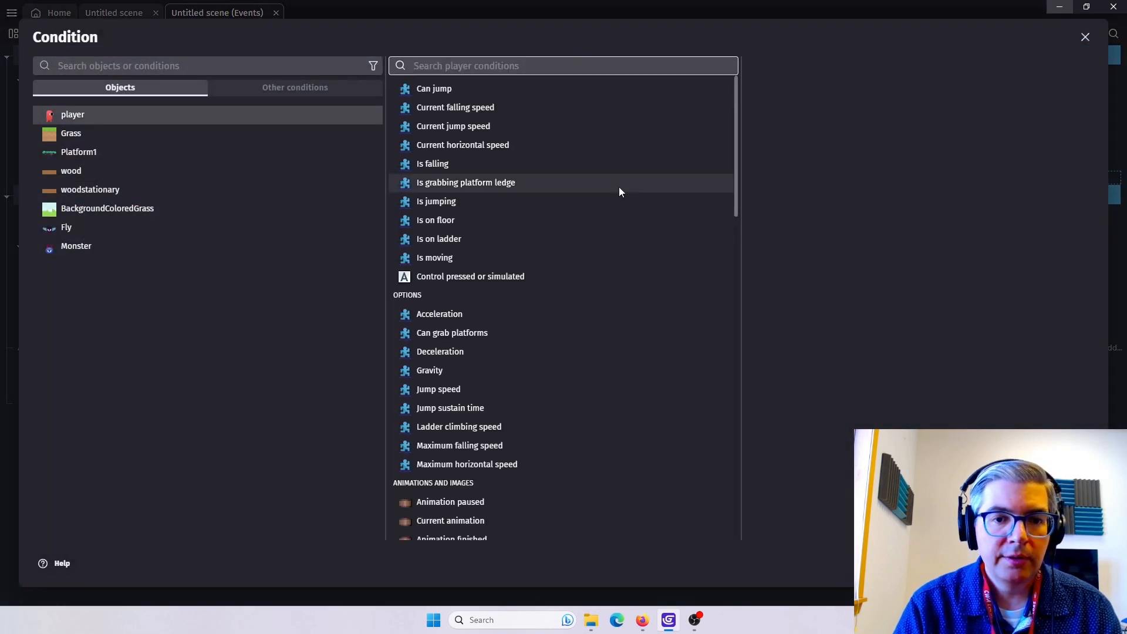
{"action": "left_click_drag", "start_coordinate": [735, 110], "coordinate": [727, 324]}
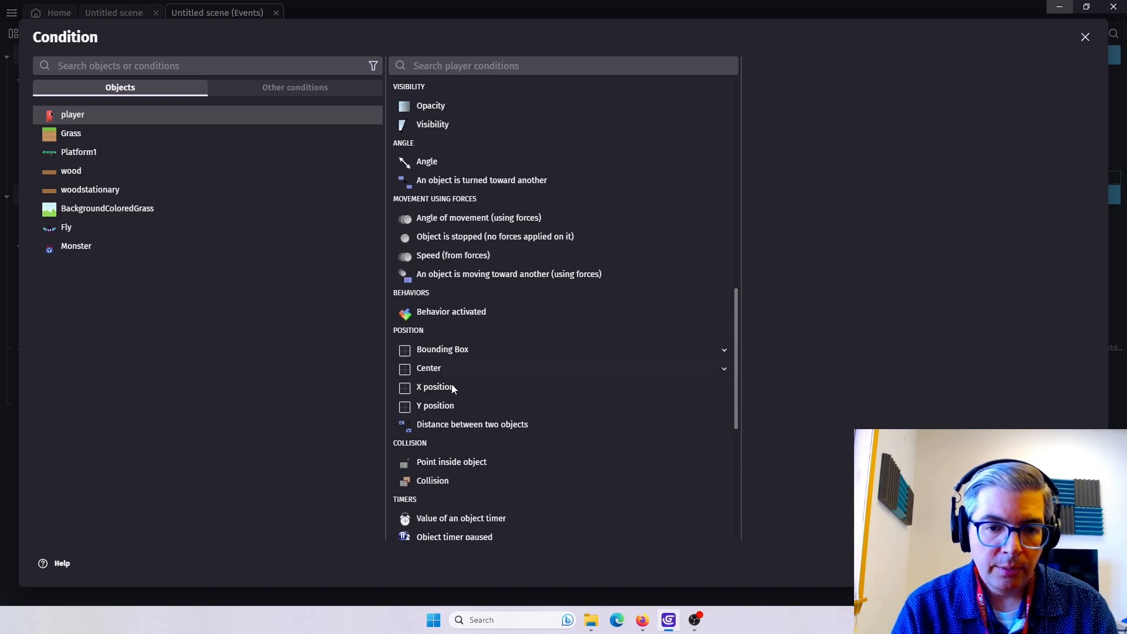
{"action": "left_click", "coordinate": [437, 407]}
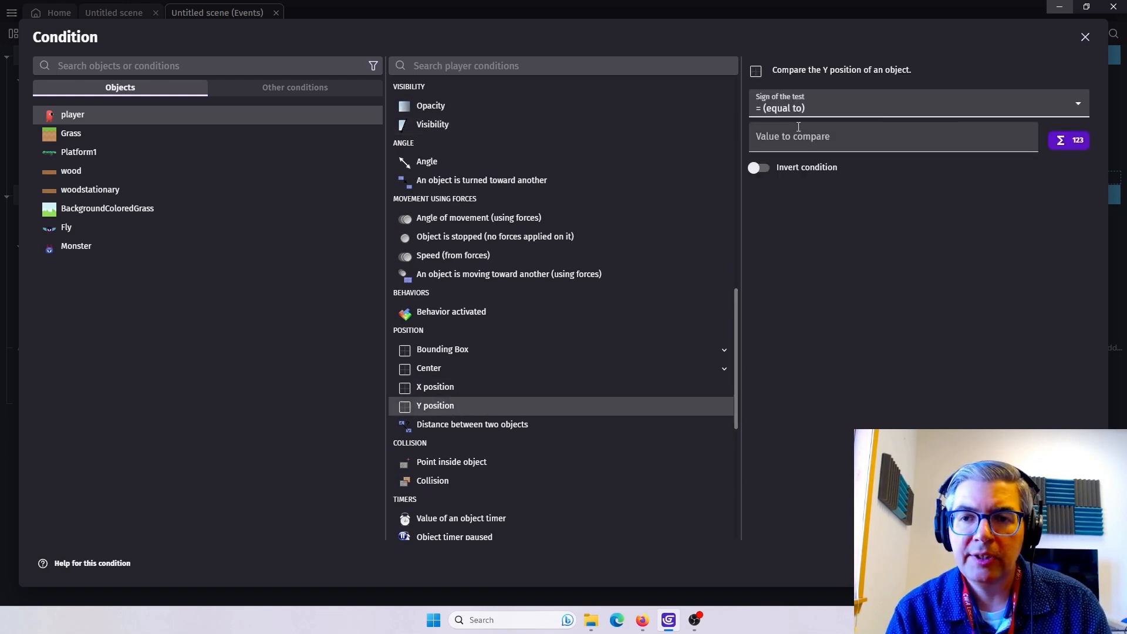
{"action": "left_click", "coordinate": [780, 110]}
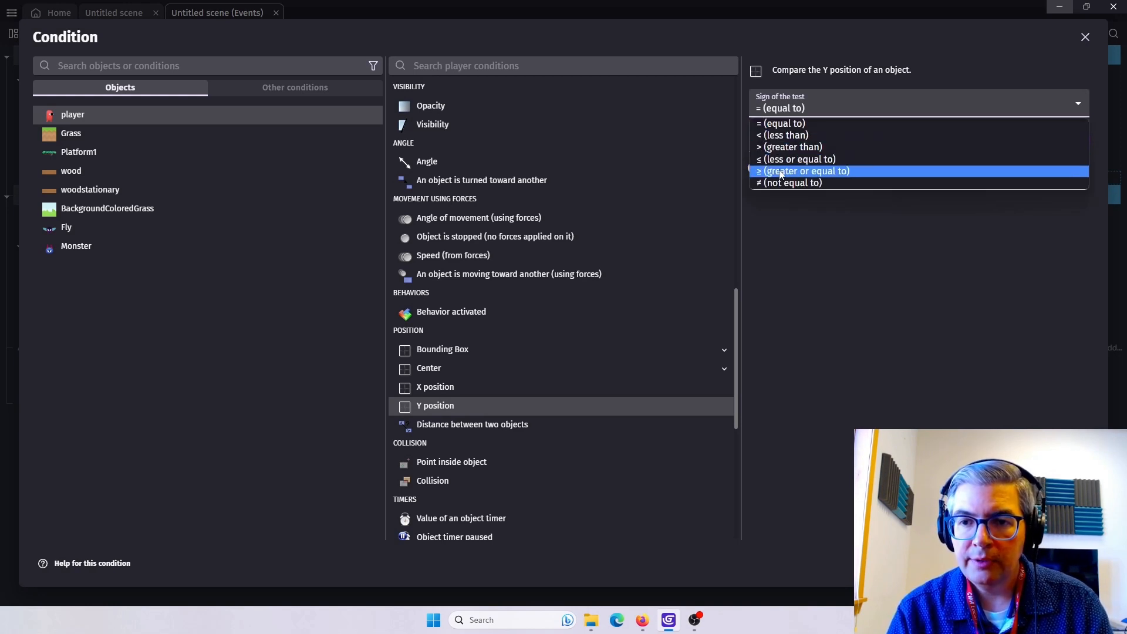
{"action": "left_click", "coordinate": [780, 172]}
{"action": "left_click", "coordinate": [1079, 563]}
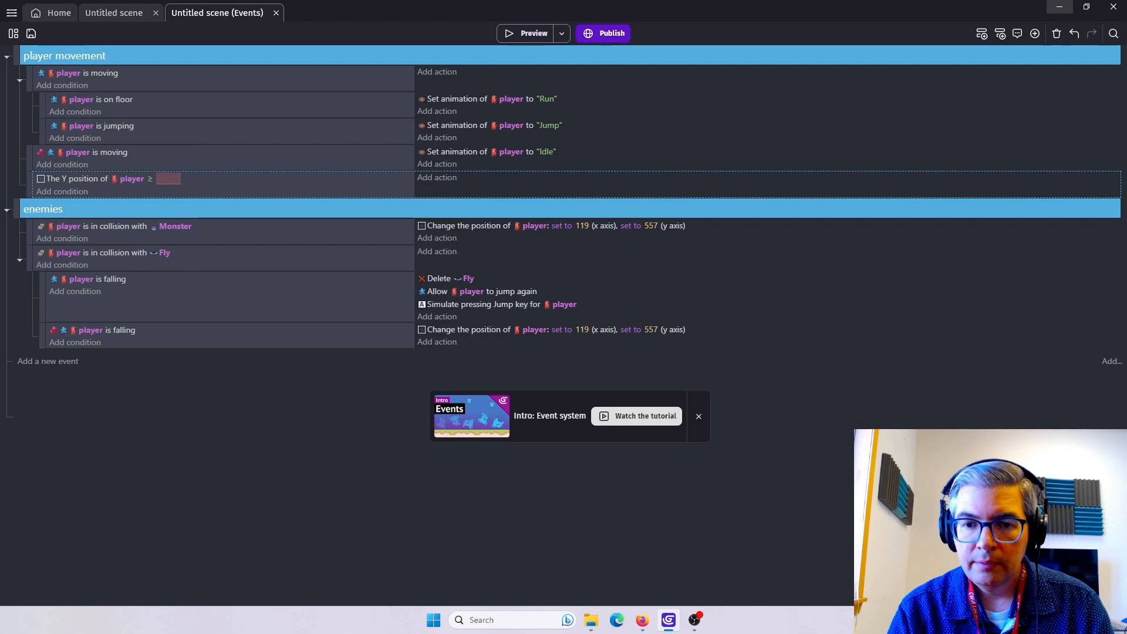
{"action": "left_click", "coordinate": [126, 12]}
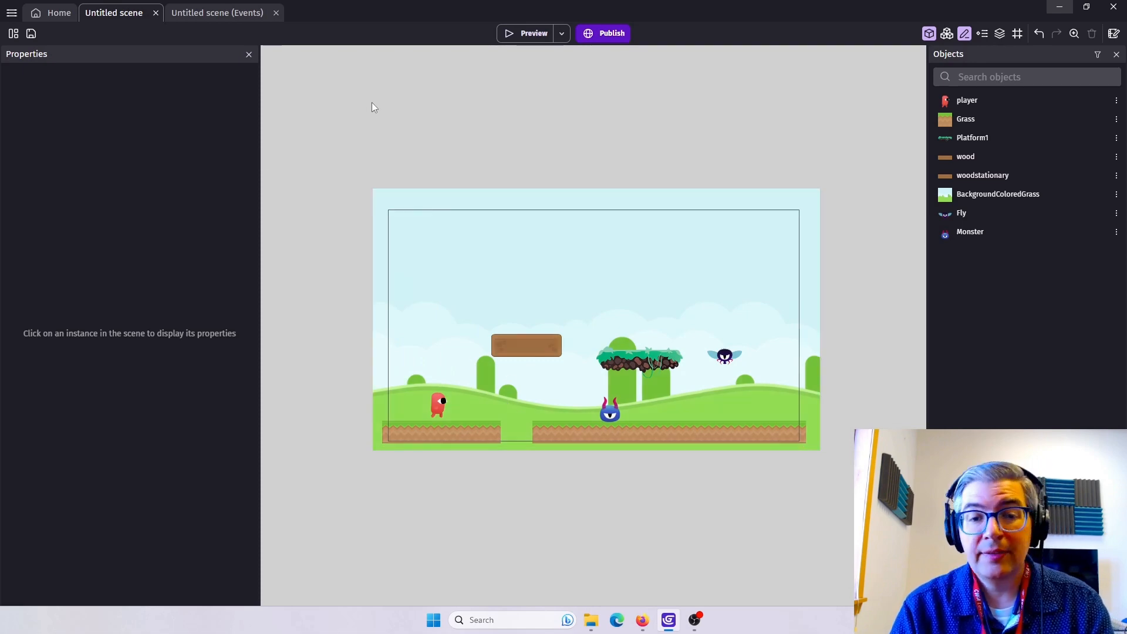
{"action": "left_click", "coordinate": [223, 13]}
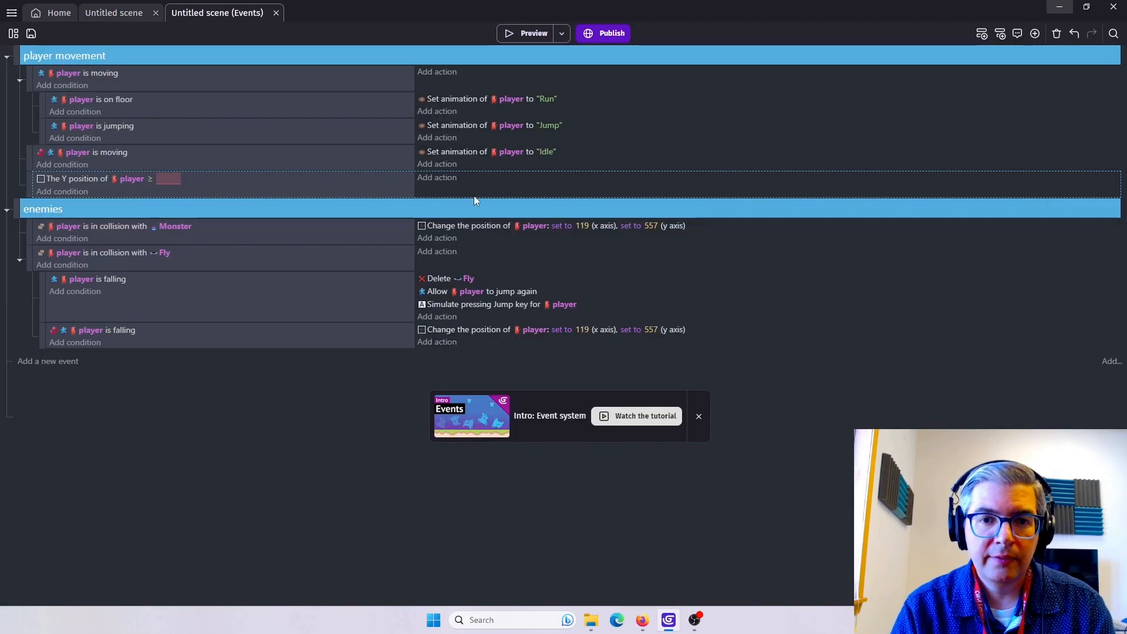
Set the player Y position condition's value to 735 and copy the action that moves the player to 119, 557 into that event.
{"action": "left_click", "coordinate": [168, 178]}
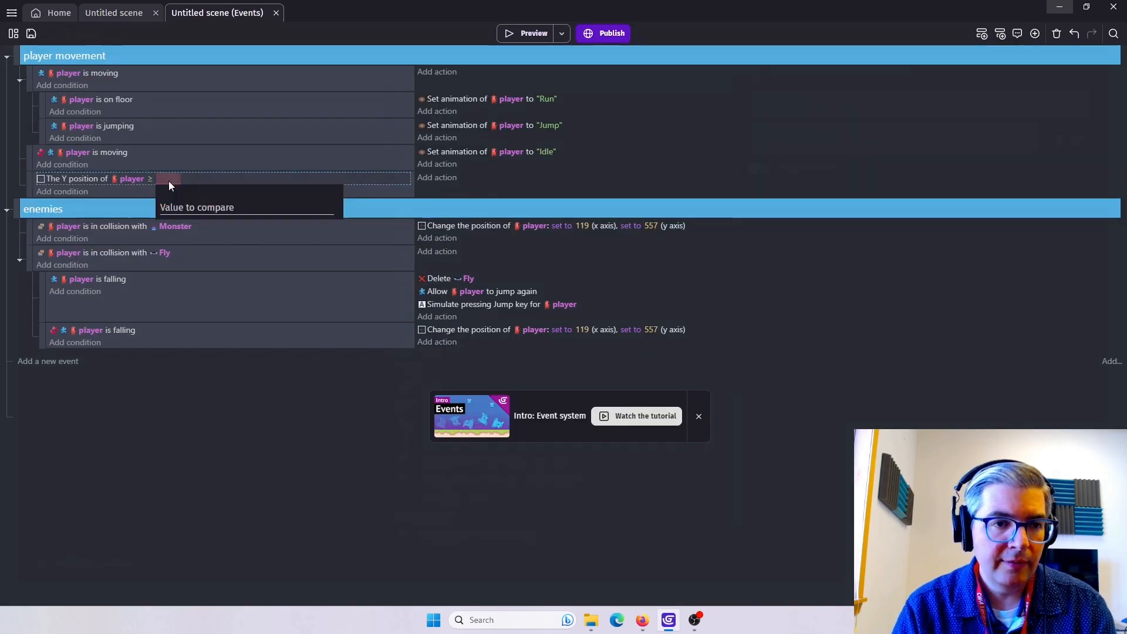
{"action": "left_click", "coordinate": [168, 180]}
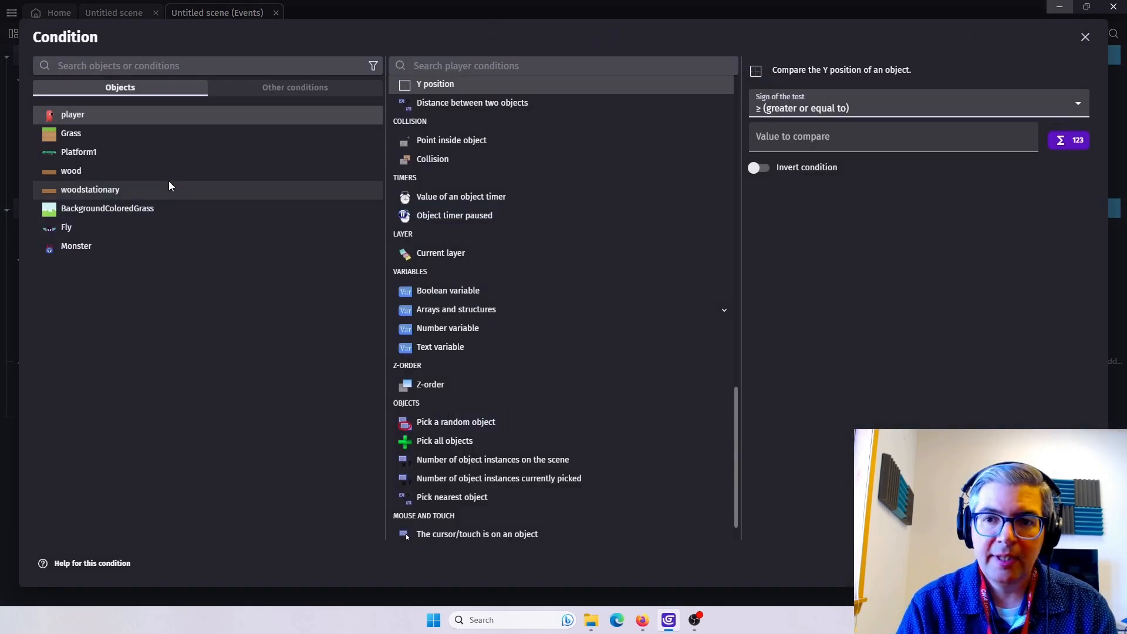
{"action": "left_click", "coordinate": [794, 136]}
{"action": "type", "text": "73"}
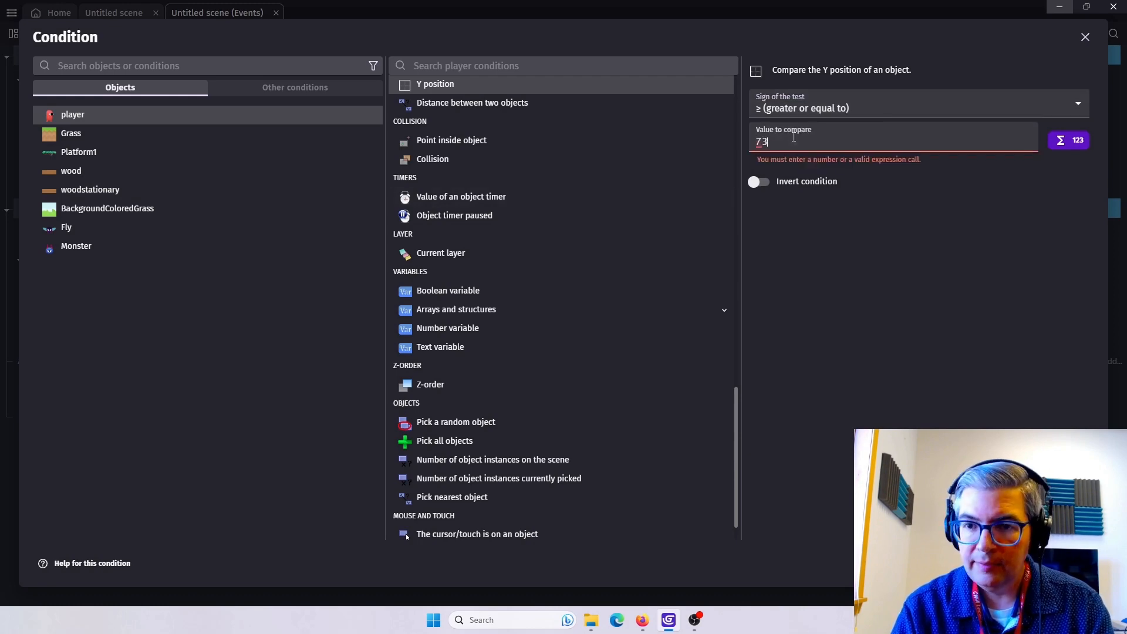
{"action": "type", "text": "5"}
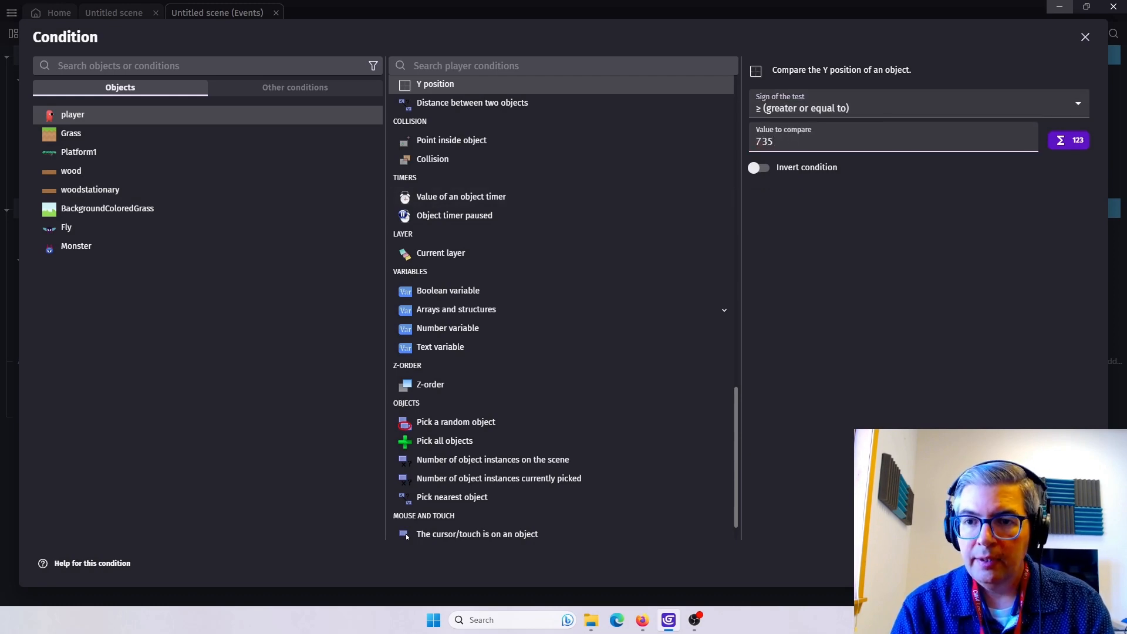
{"action": "key", "text": "Return"}
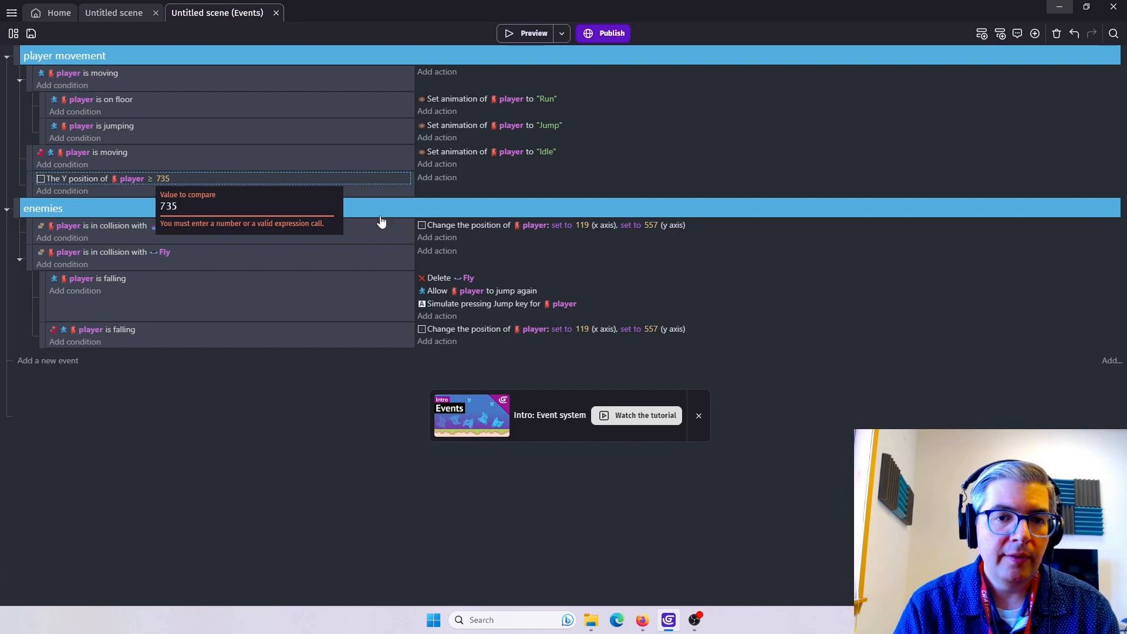
{"action": "left_click", "coordinate": [694, 231]}
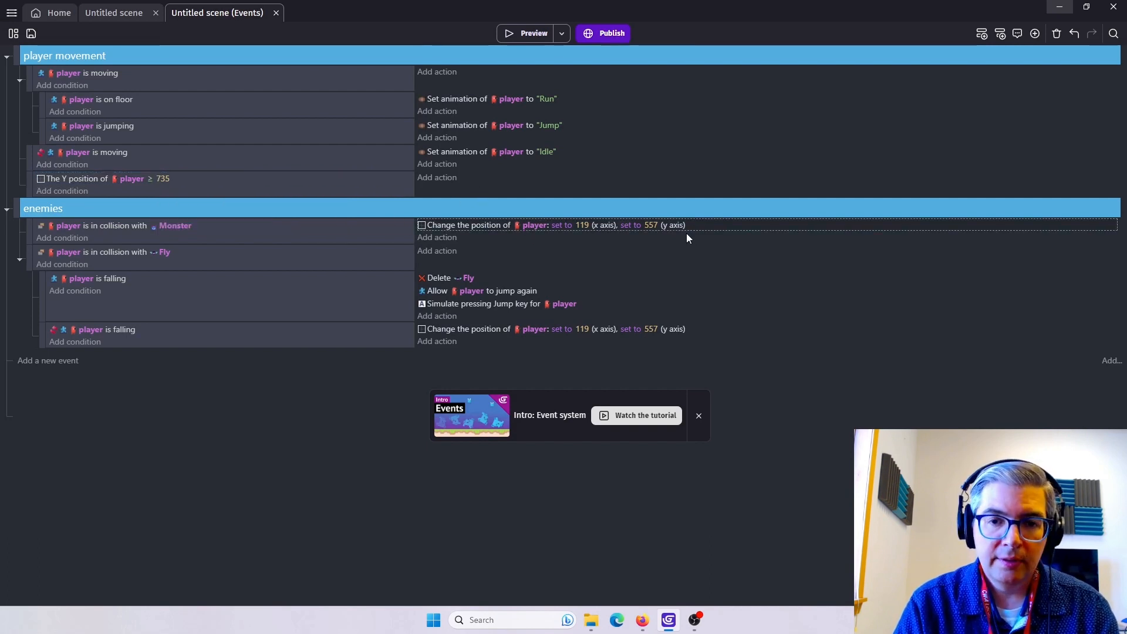
{"action": "left_click_drag", "start_coordinate": [686, 234], "coordinate": [488, 175], "text": "ctrl"}
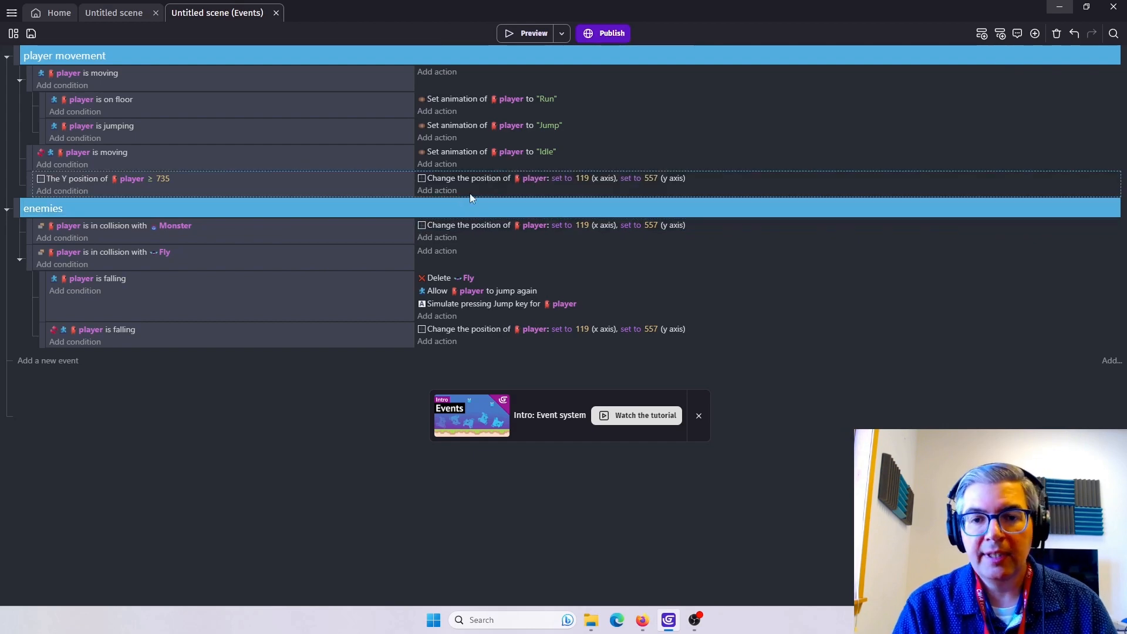
Preview the game and run the player into the ground gap to test the position reset, closing the preview when done.
{"action": "left_click", "coordinate": [528, 32]}
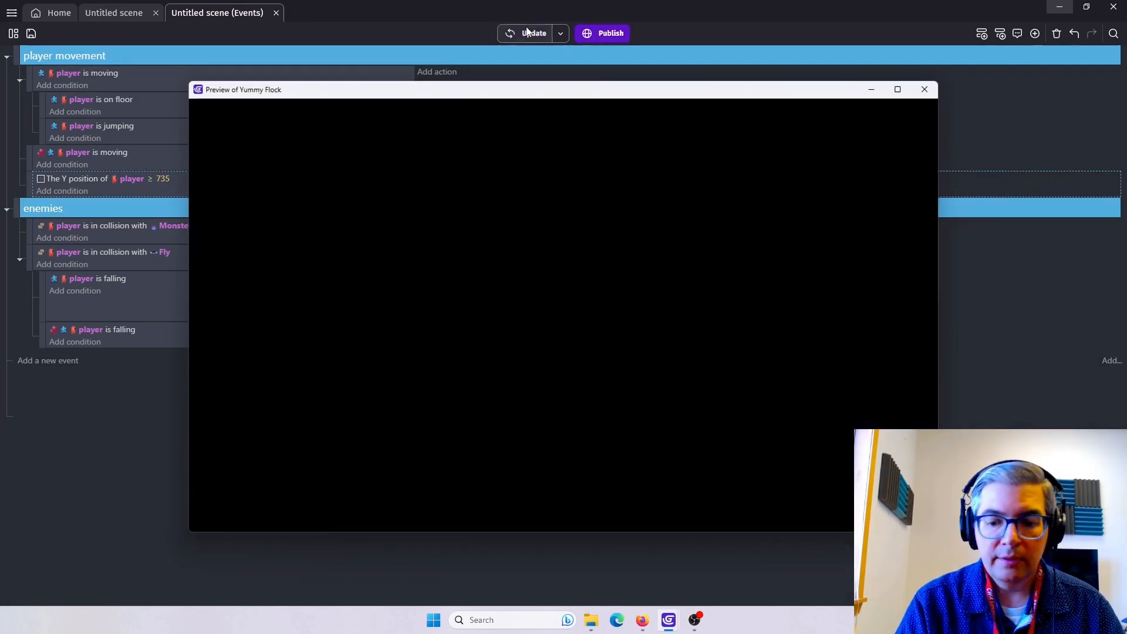
{"action": "key", "text": "Right"}
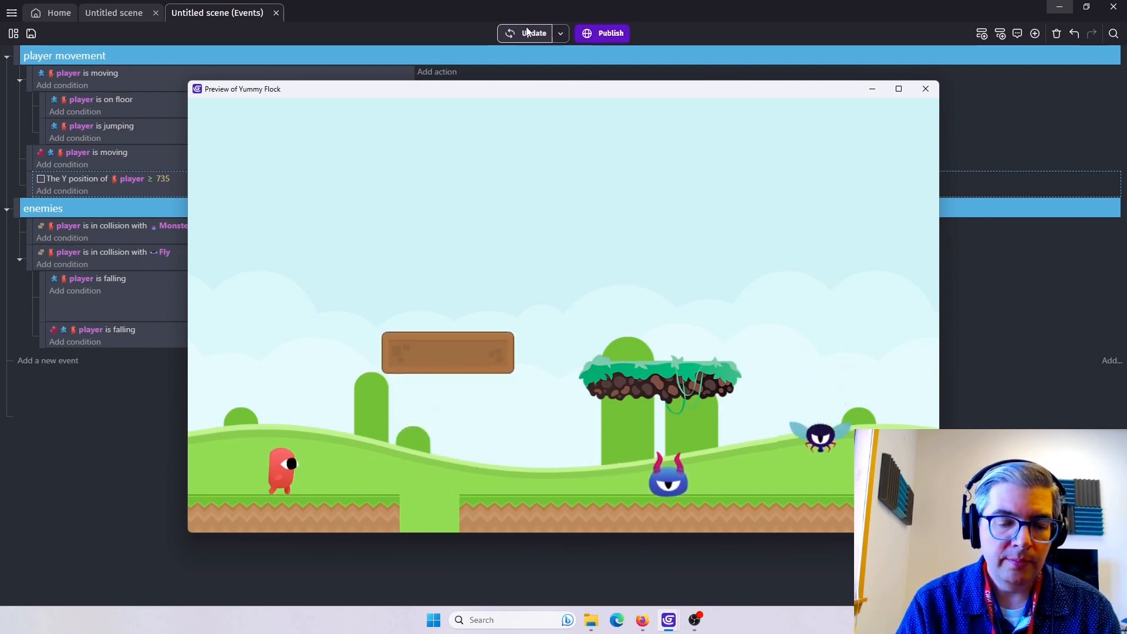
{"action": "key", "text": "Right"}
{"action": "key", "text": "Right"}
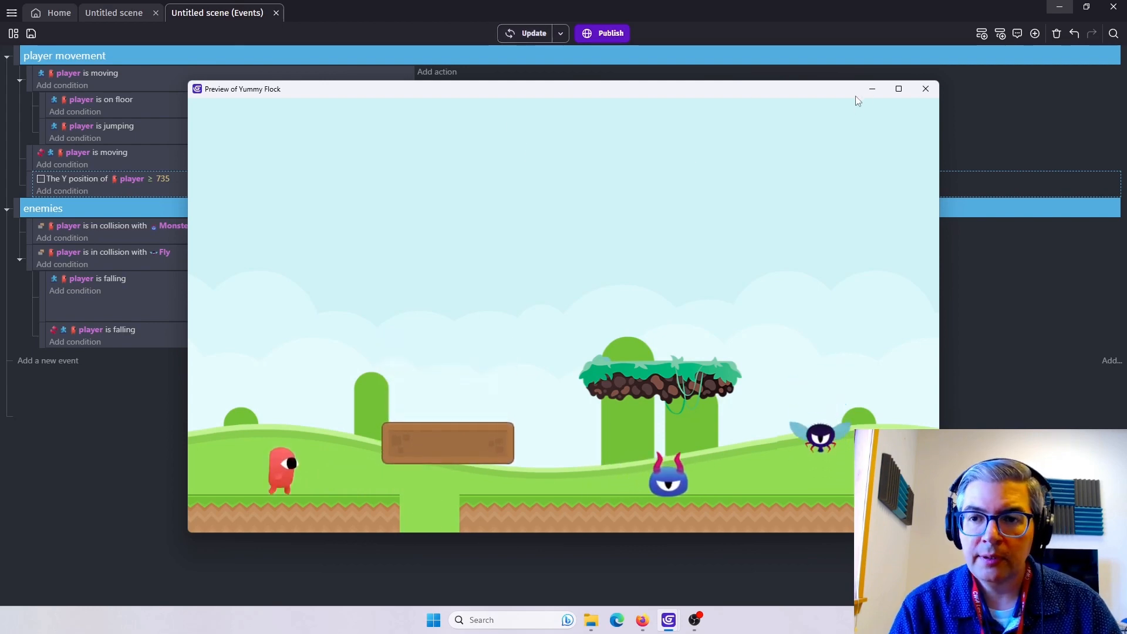
{"action": "left_click", "coordinate": [933, 90]}
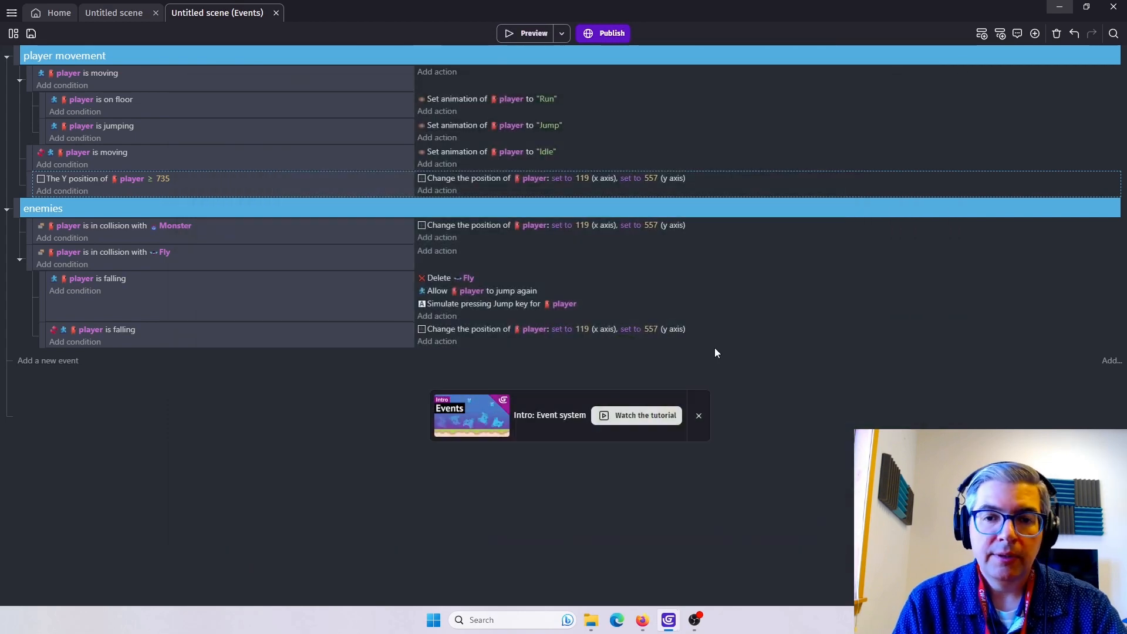
In the scene editor, stretch the background well past the game frame's right edge and widen the second Grass strip to about 1774.
{"action": "left_click", "coordinate": [118, 13]}
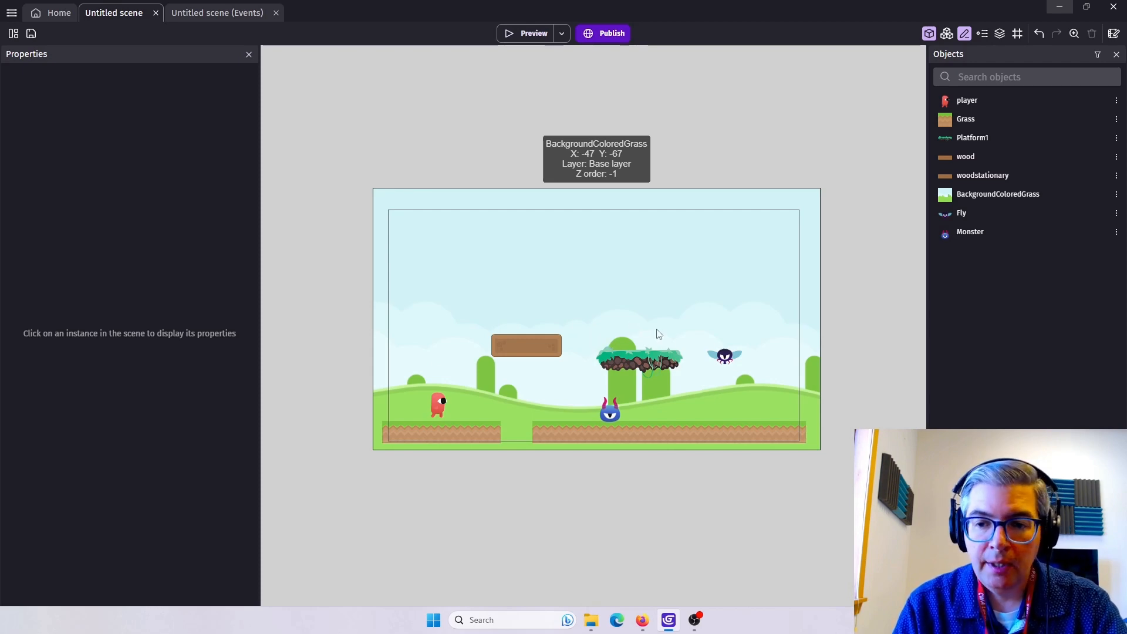
{"action": "scroll", "coordinate": [695, 322], "scroll_direction": "down", "scroll_amount": 1}
{"action": "scroll", "coordinate": [694, 322], "scroll_direction": "down", "scroll_amount": 1}
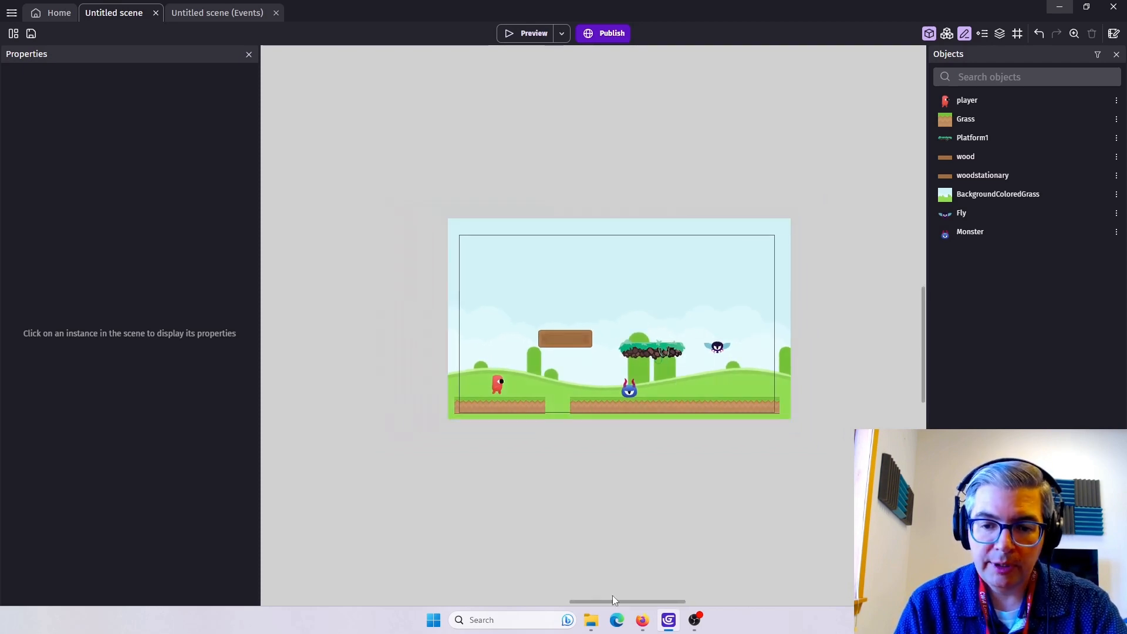
{"action": "left_click_drag", "start_coordinate": [625, 604], "coordinate": [653, 602]}
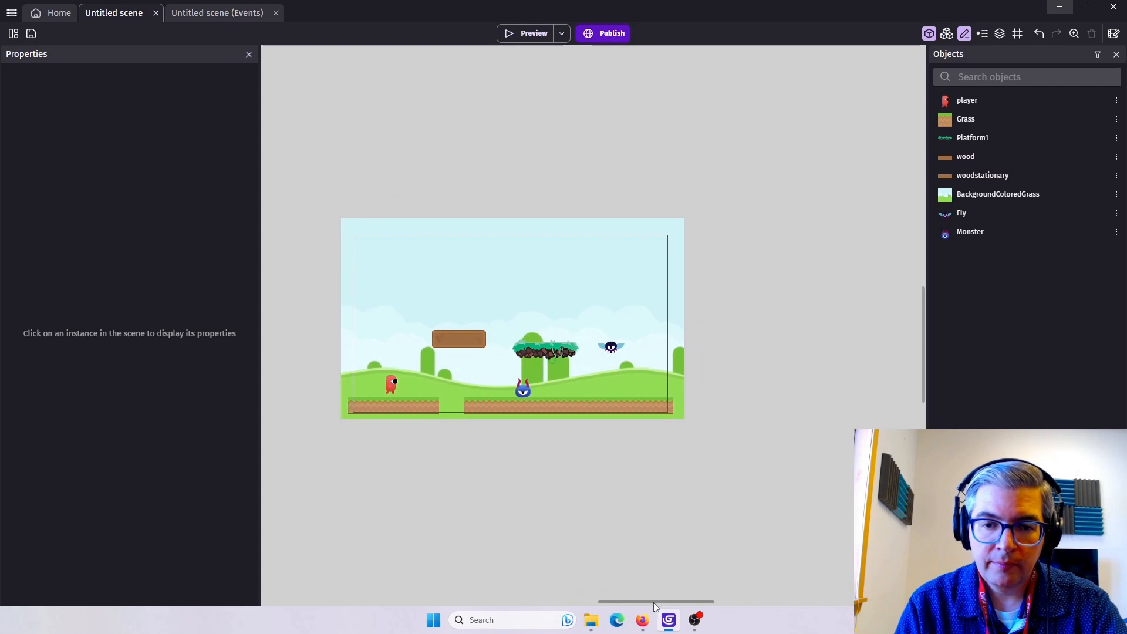
{"action": "left_click", "coordinate": [644, 327]}
{"action": "left_click_drag", "start_coordinate": [692, 318], "coordinate": [922, 323]}
{"action": "left_click", "coordinate": [622, 406]}
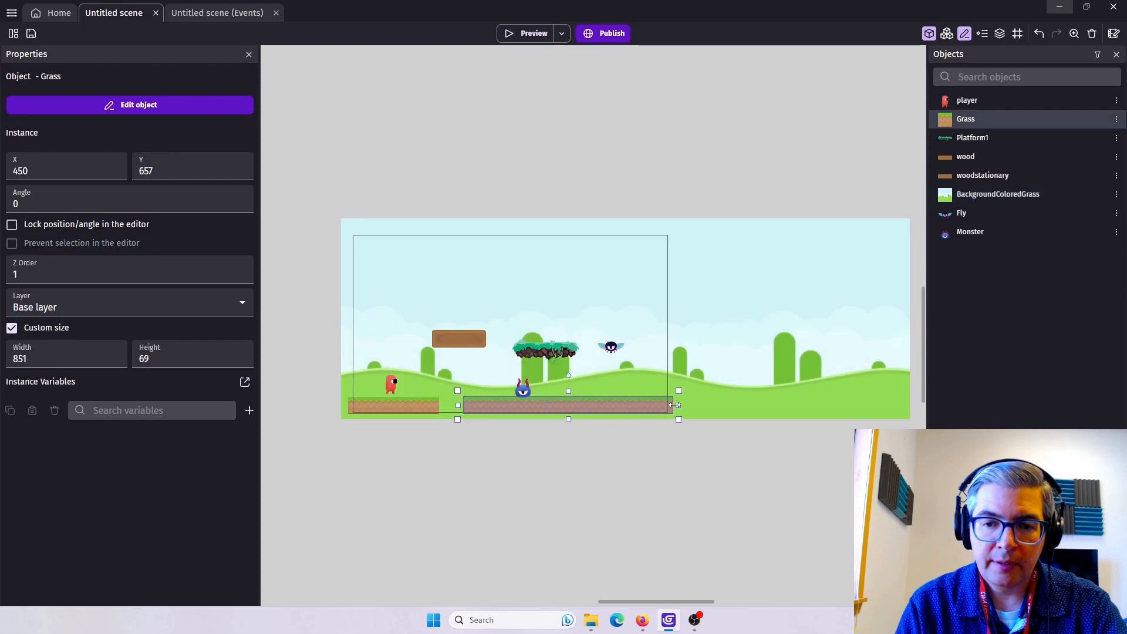
{"action": "left_click_drag", "start_coordinate": [678, 406], "coordinate": [907, 405]}
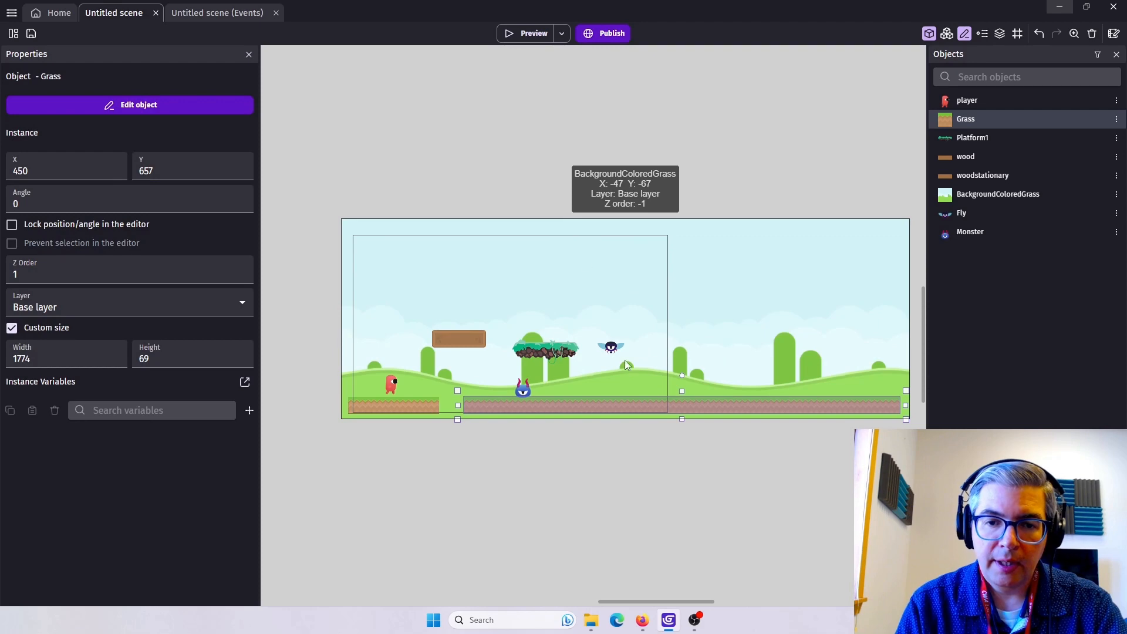
Preview the game and jump the player across the platforms onto the extended part of the level, closing the preview when done.
{"action": "left_click", "coordinate": [523, 35]}
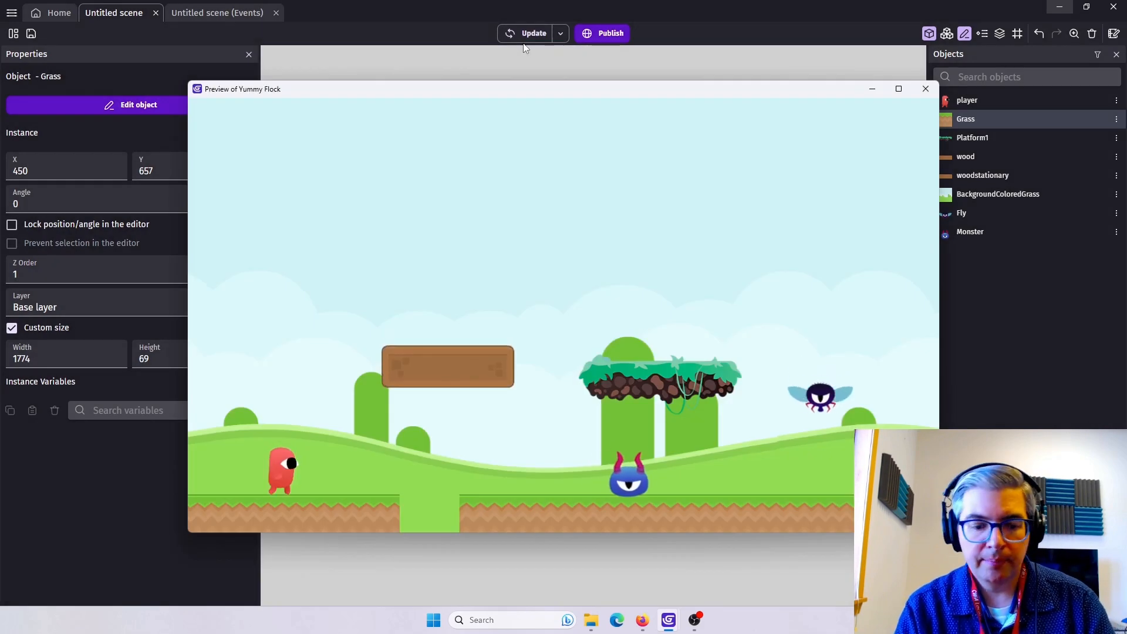
{"action": "key", "text": "Right"}
{"action": "key", "text": "space"}
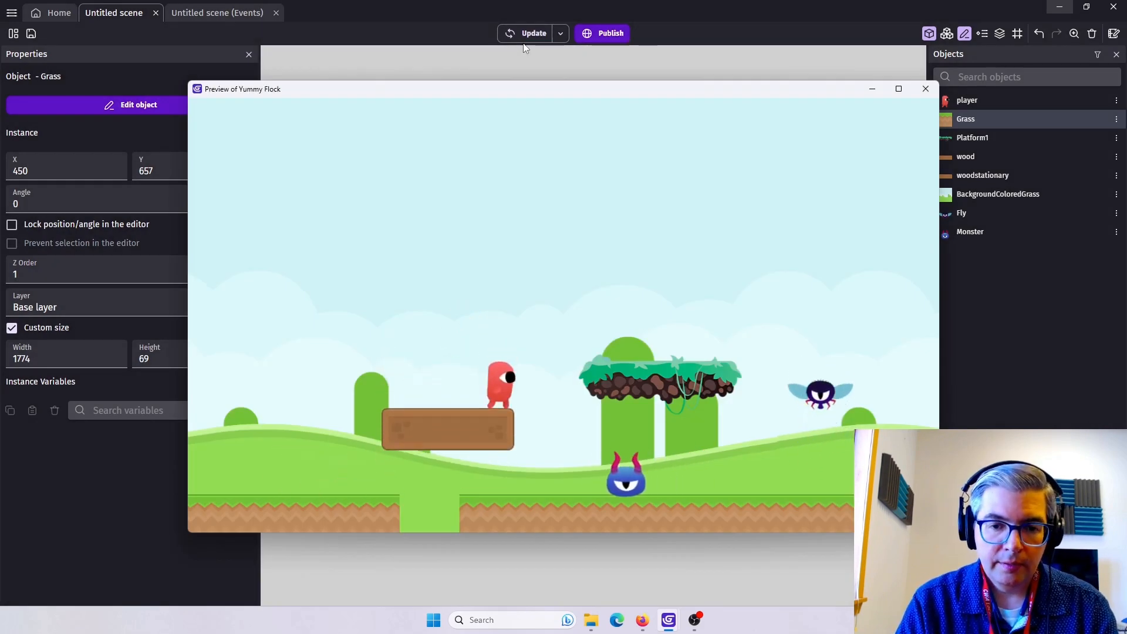
{"action": "key", "text": "space"}
{"action": "key", "text": "Right"}
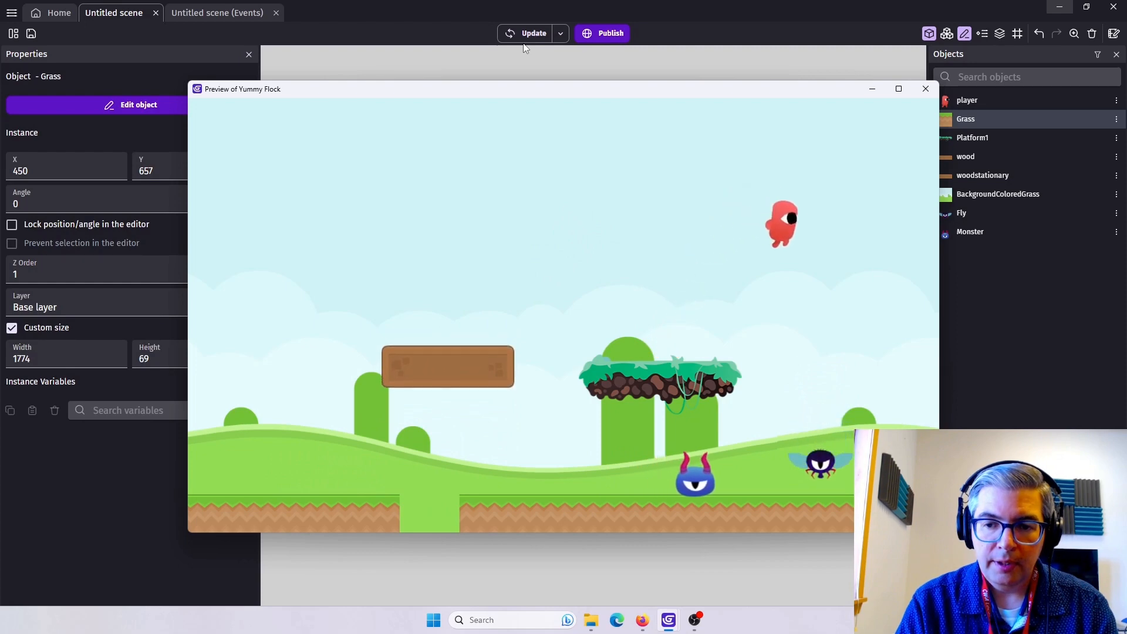
{"action": "key", "text": "space"}
{"action": "key", "text": "Right"}
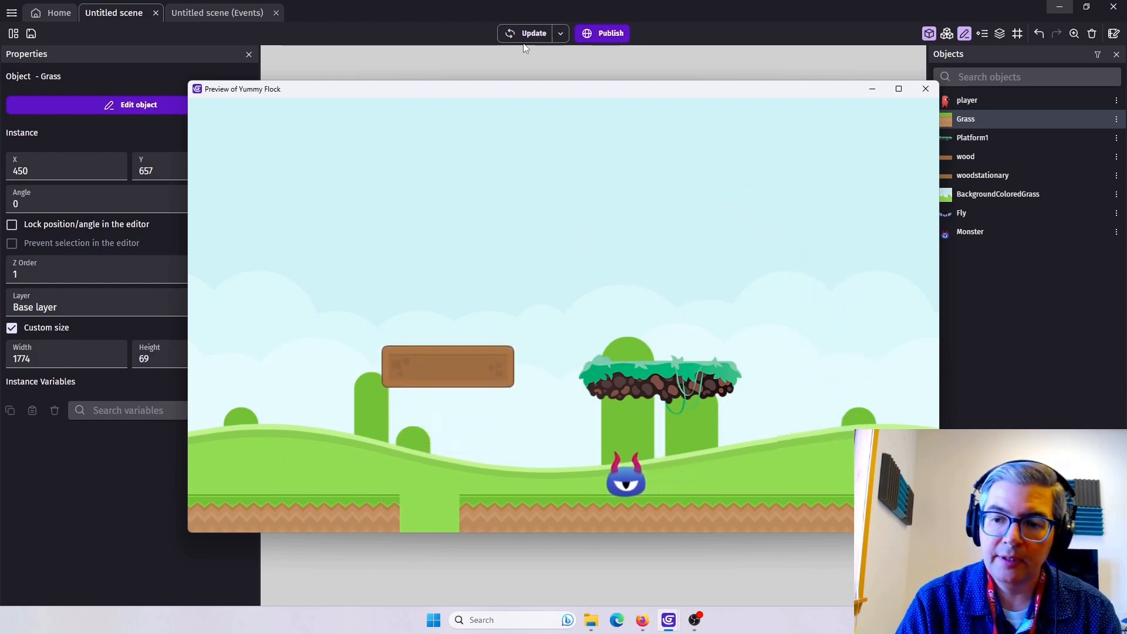
{"action": "key", "text": "Left"}
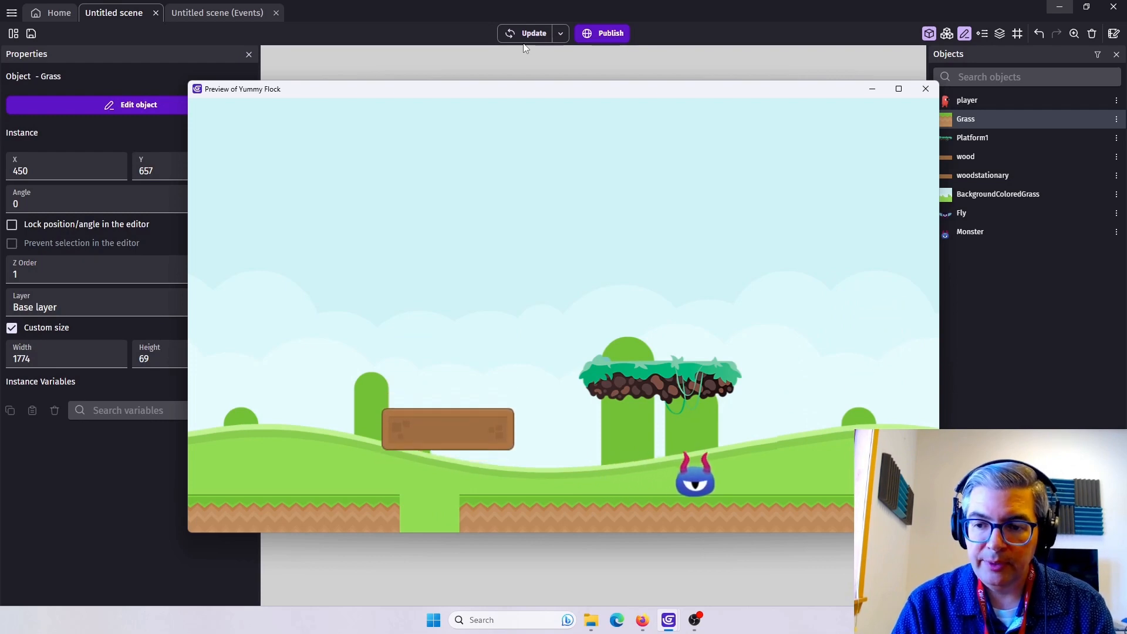
{"action": "key", "text": "space"}
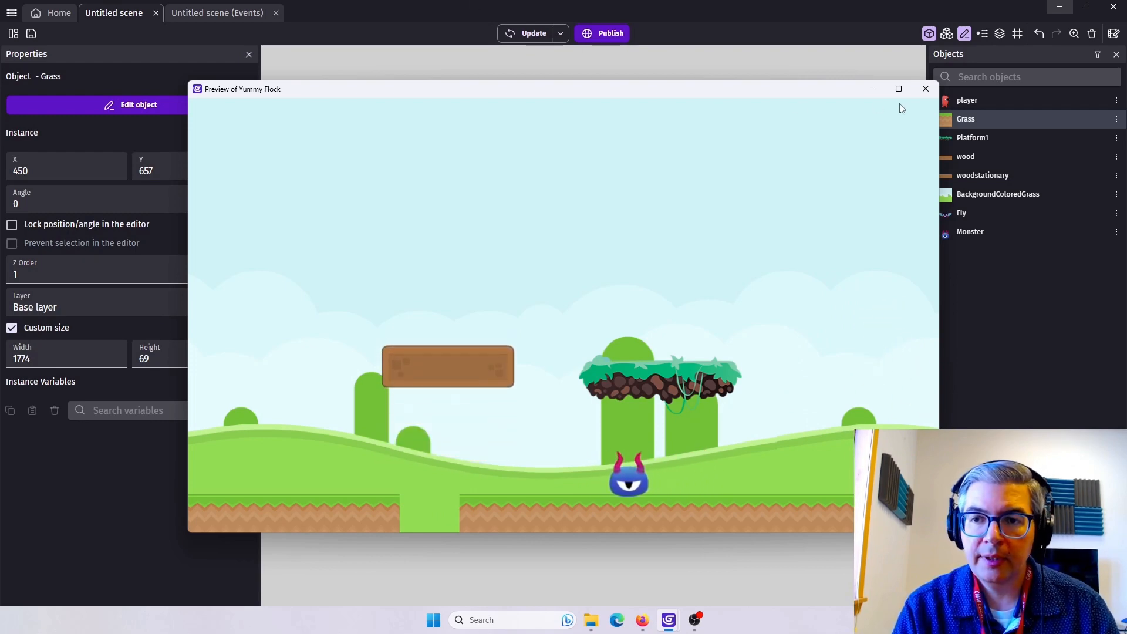
{"action": "left_click", "coordinate": [926, 89]}
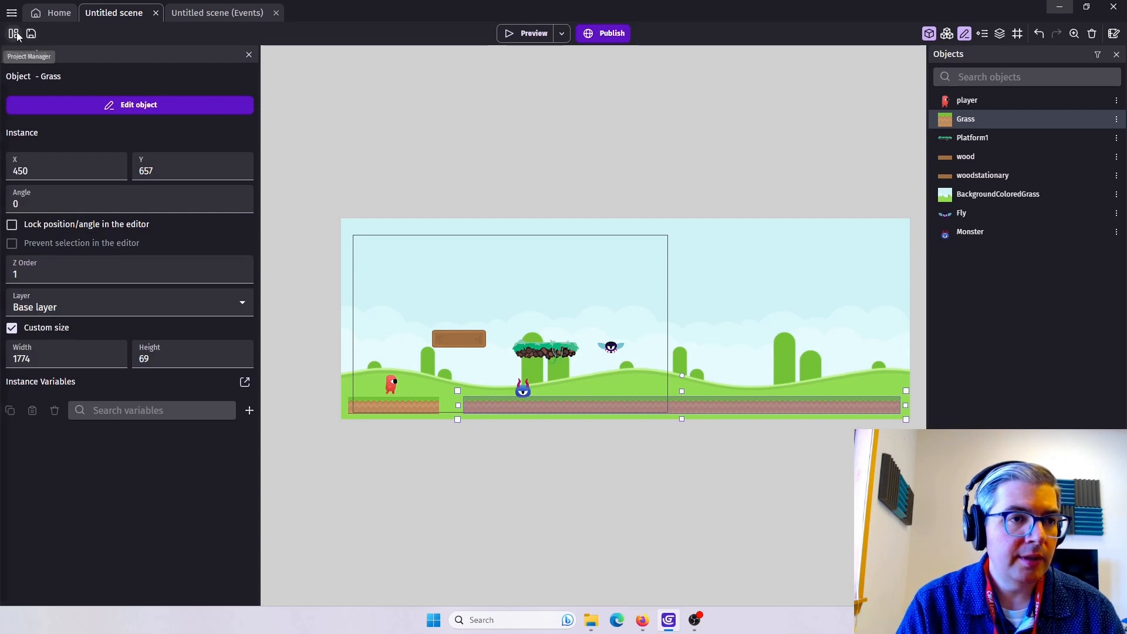
Search the project's new extensions for "smooth", install the Smooth Camera extension, and return to the scene.
{"action": "left_click", "coordinate": [12, 12]}
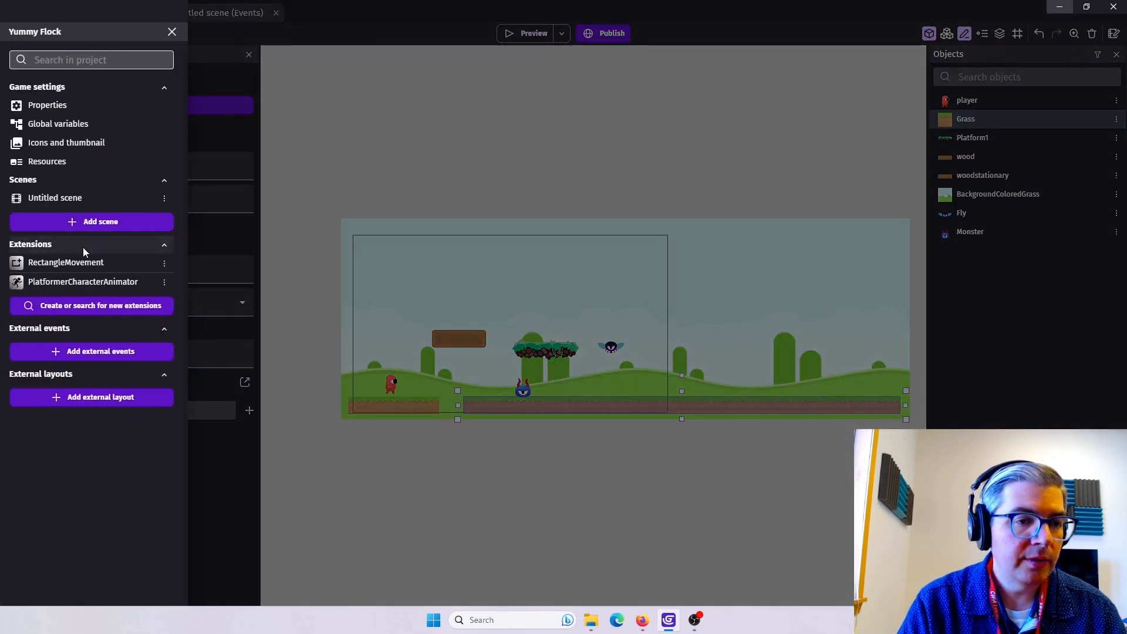
{"action": "left_click", "coordinate": [90, 306]}
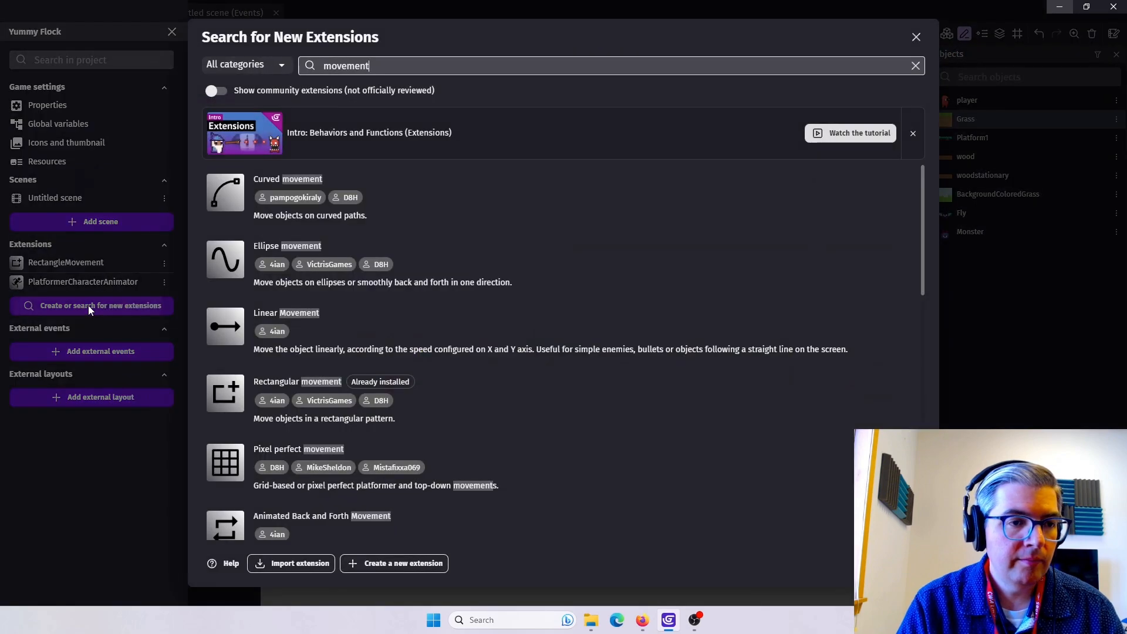
{"action": "left_click_drag", "start_coordinate": [374, 67], "coordinate": [289, 69]}
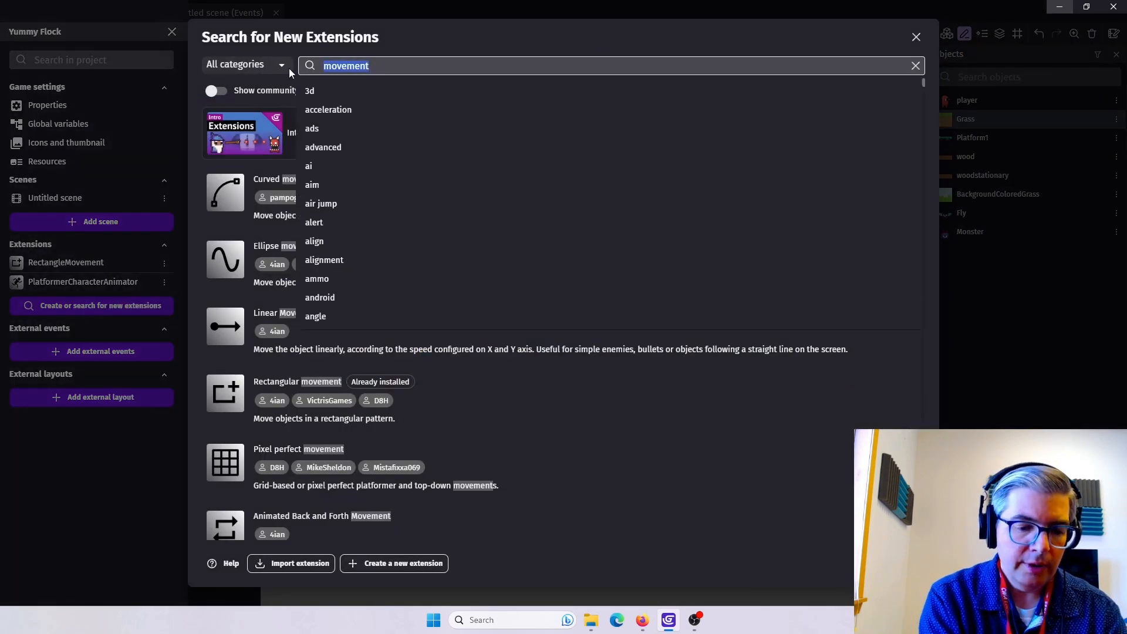
{"action": "type", "text": "smooth"}
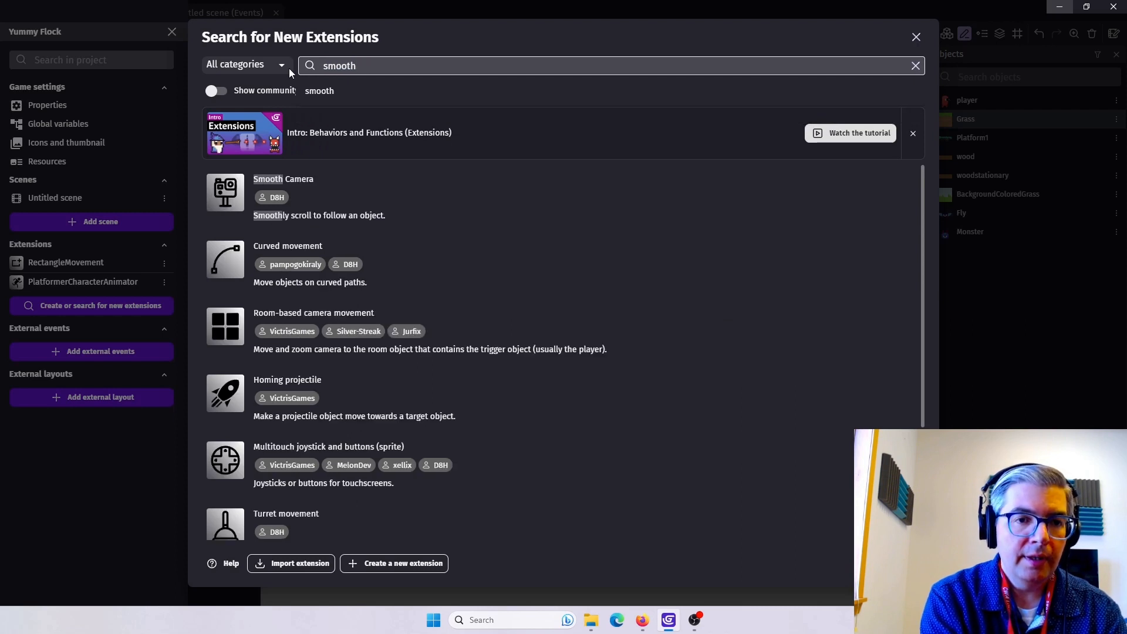
{"action": "left_click", "coordinate": [299, 203]}
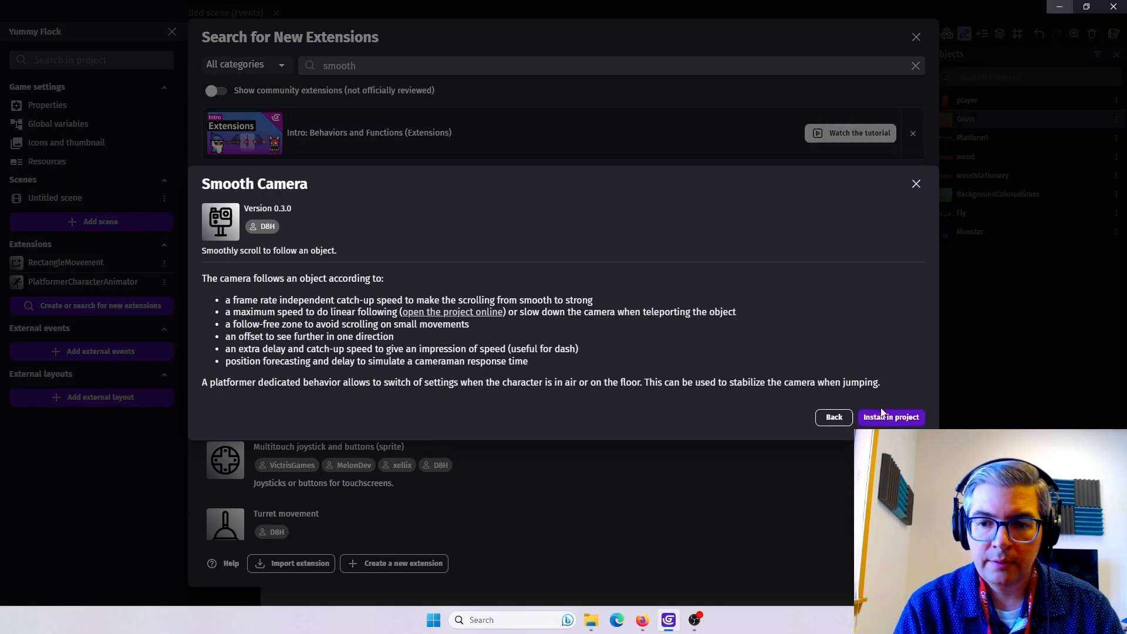
{"action": "left_click", "coordinate": [890, 422]}
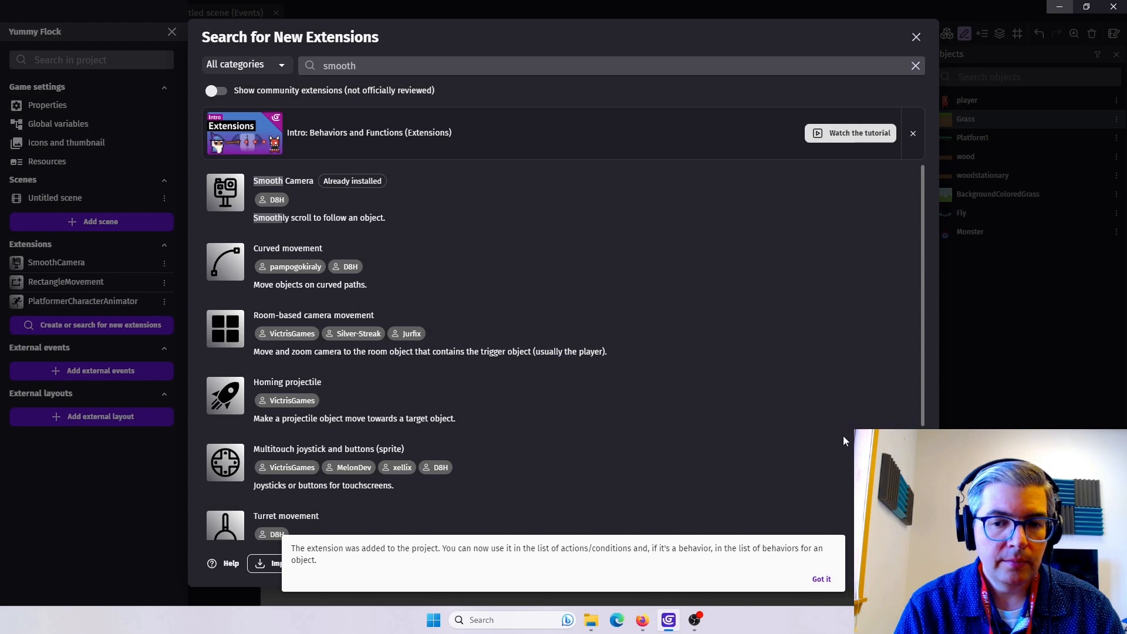
{"action": "key", "text": "Escape"}
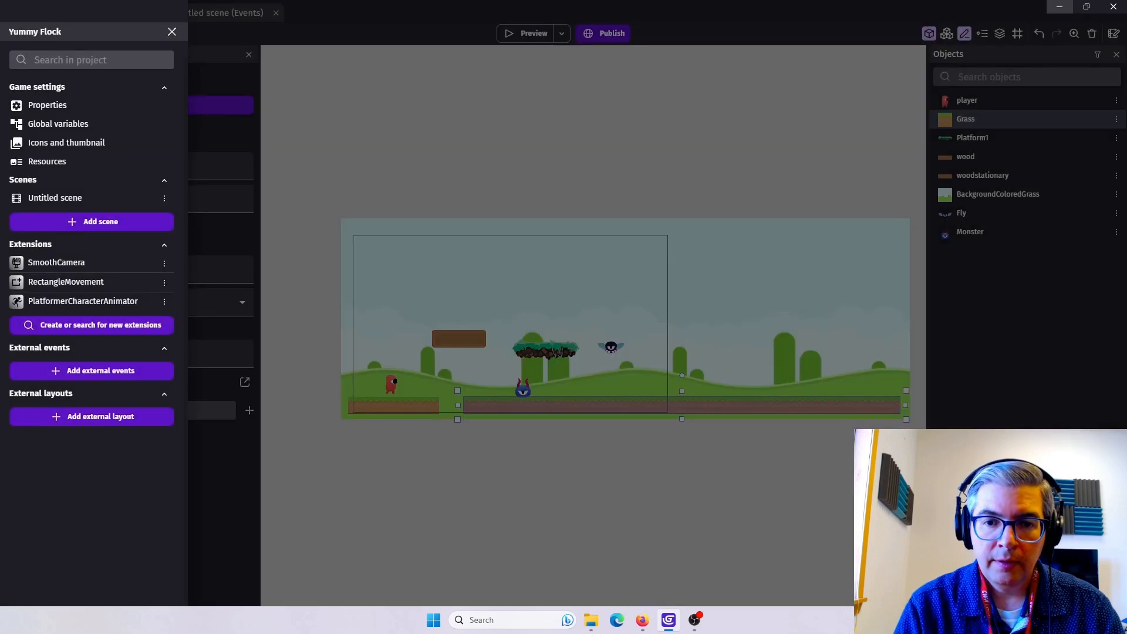
{"action": "left_click", "coordinate": [453, 142]}
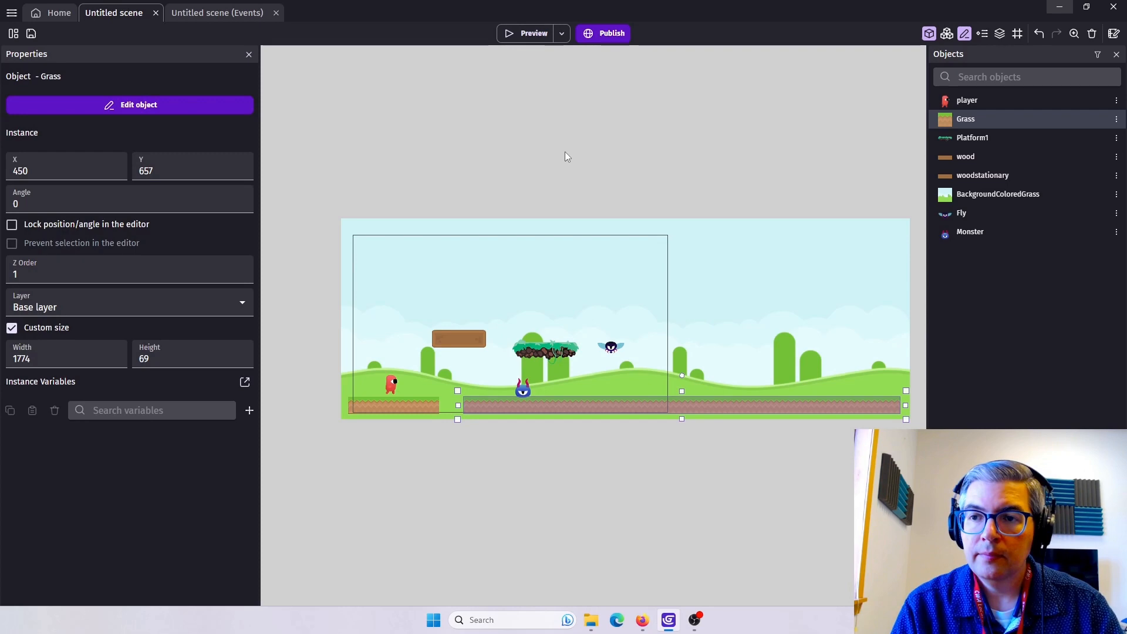
Add the Smooth platformer camera behavior to the player object and apply the changes.
{"action": "double_click", "coordinate": [964, 102]}
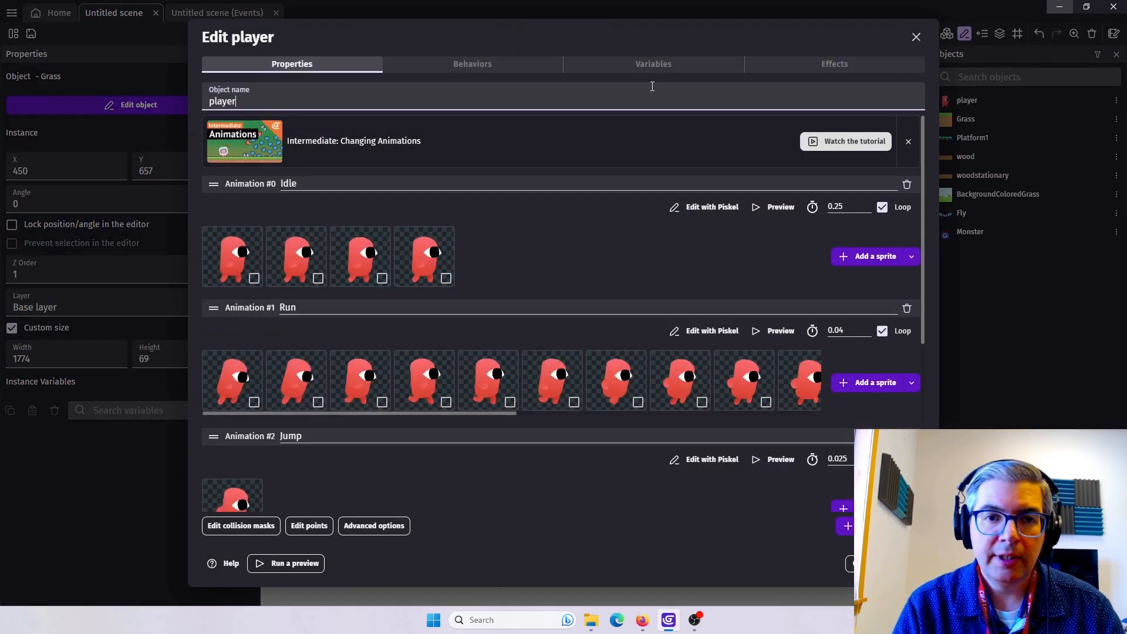
{"action": "left_click", "coordinate": [458, 65]}
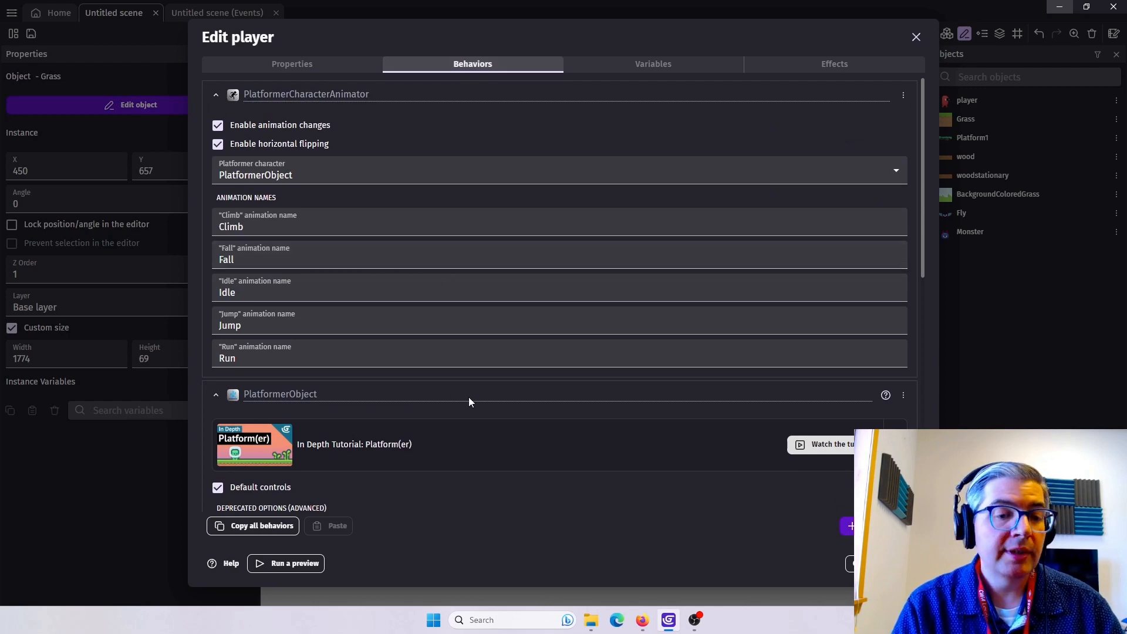
{"action": "left_click", "coordinate": [850, 526]}
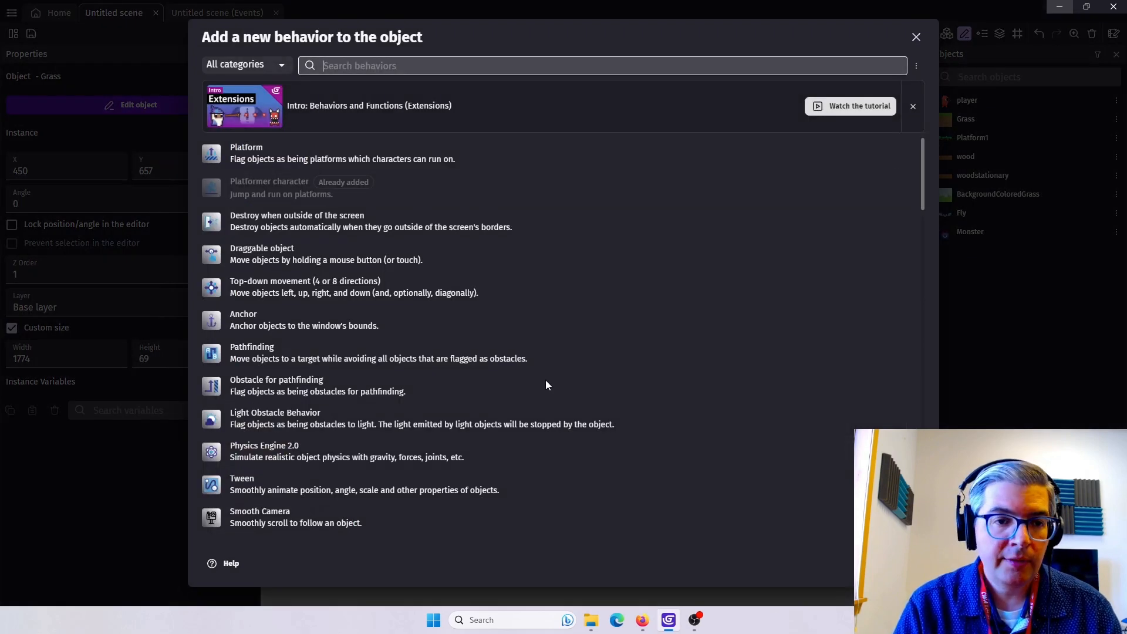
{"action": "scroll", "coordinate": [321, 280], "scroll_direction": "down", "scroll_amount": 3}
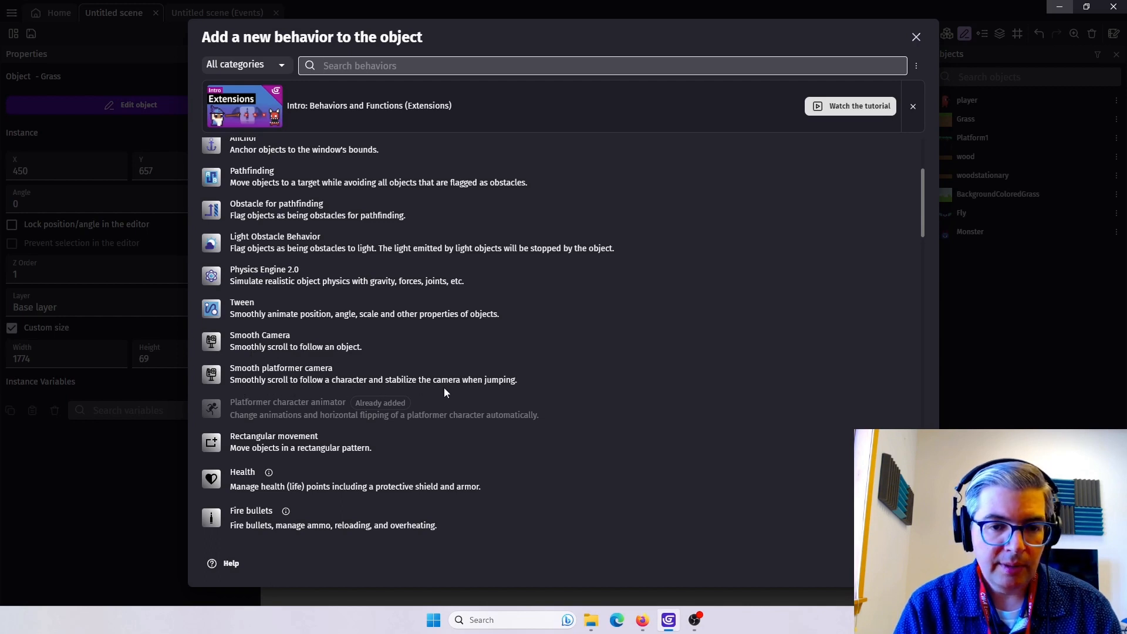
{"action": "left_click", "coordinate": [285, 382]}
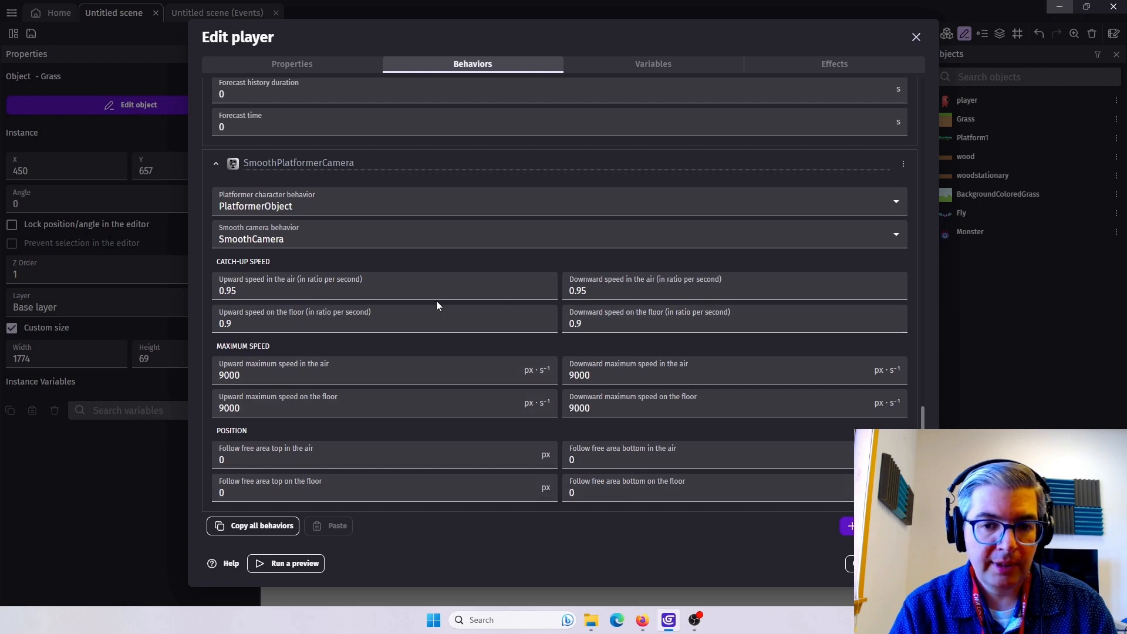
{"action": "left_click", "coordinate": [880, 563]}
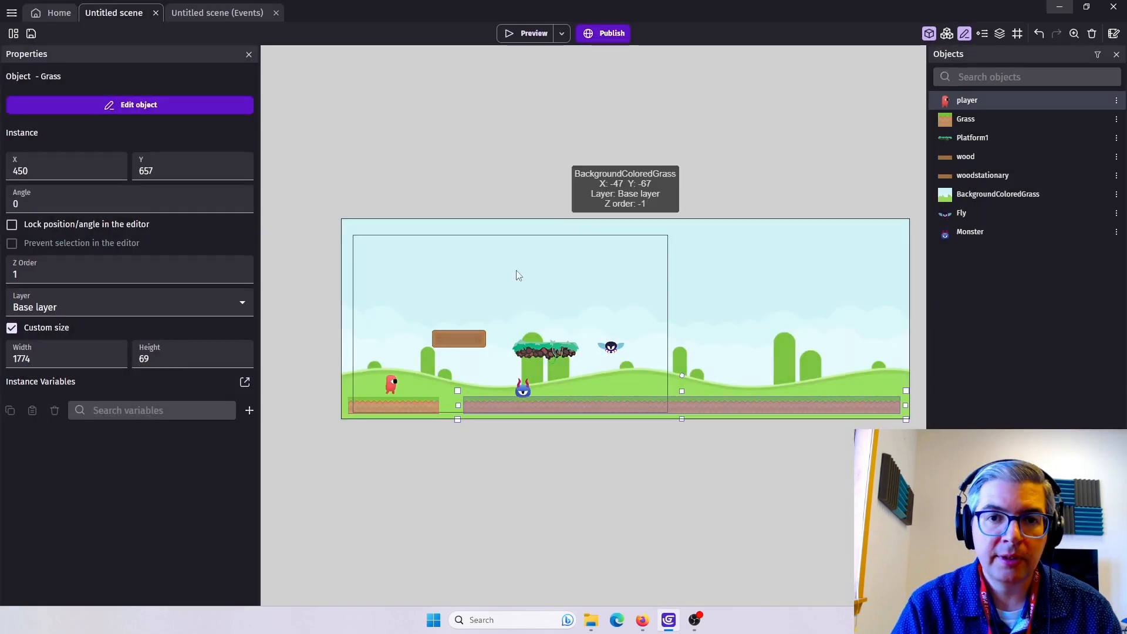
Preview the game and run and jump the player across the level to test the camera following, closing the preview when done.
{"action": "left_click", "coordinate": [532, 32]}
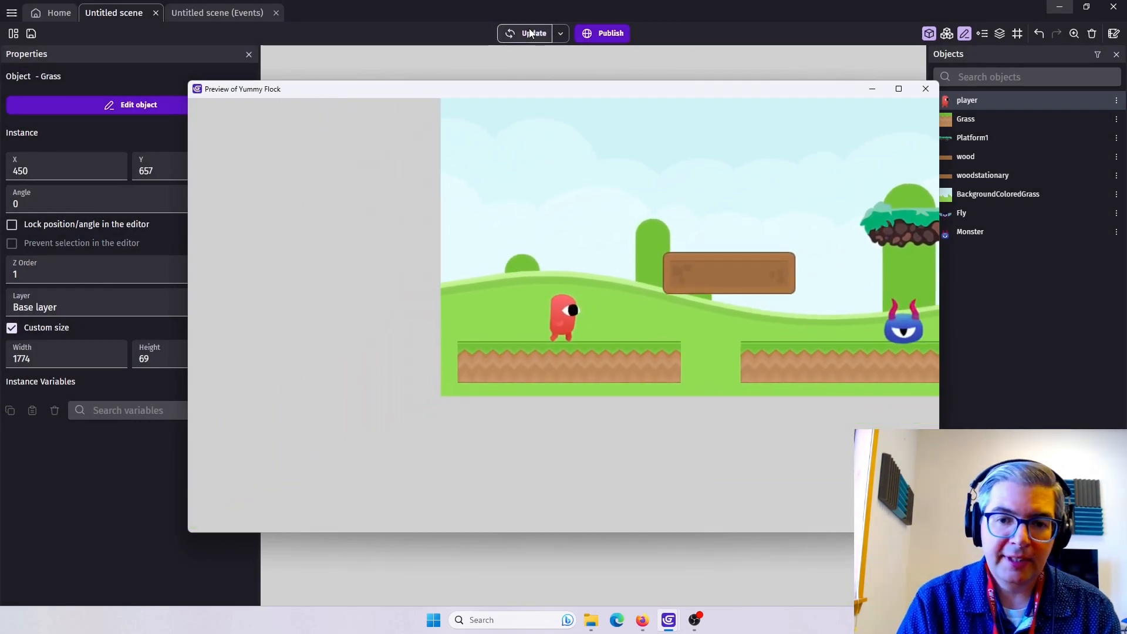
{"action": "key", "text": "Right"}
{"action": "key", "text": "space"}
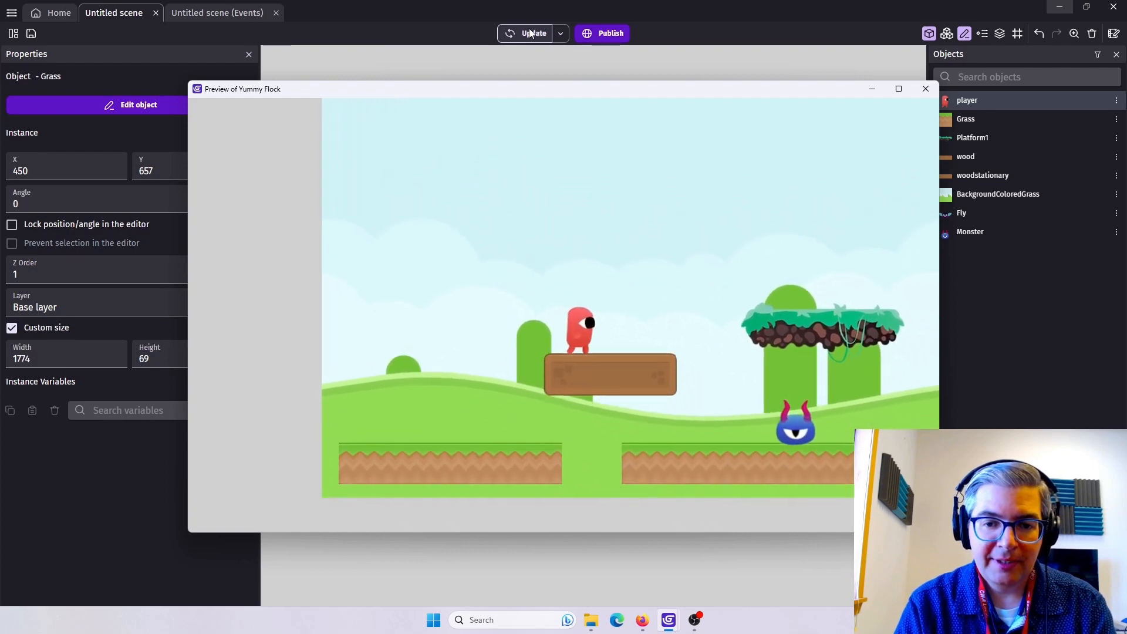
{"action": "key", "text": "Left"}
{"action": "key", "text": "space"}
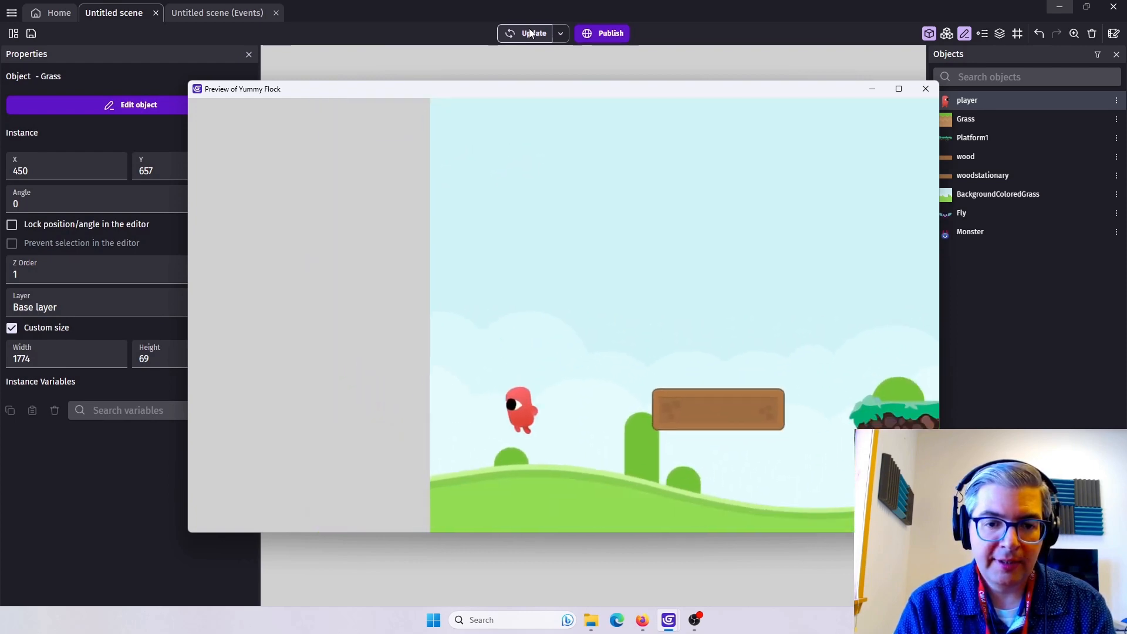
{"action": "key", "text": "Right"}
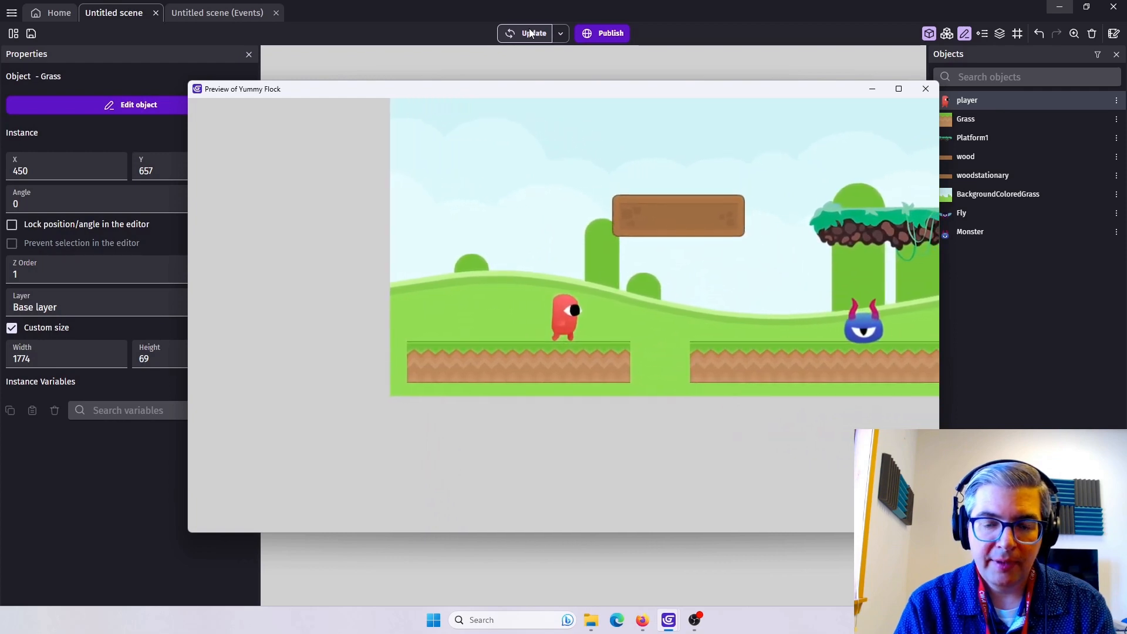
{"action": "key", "text": "space"}
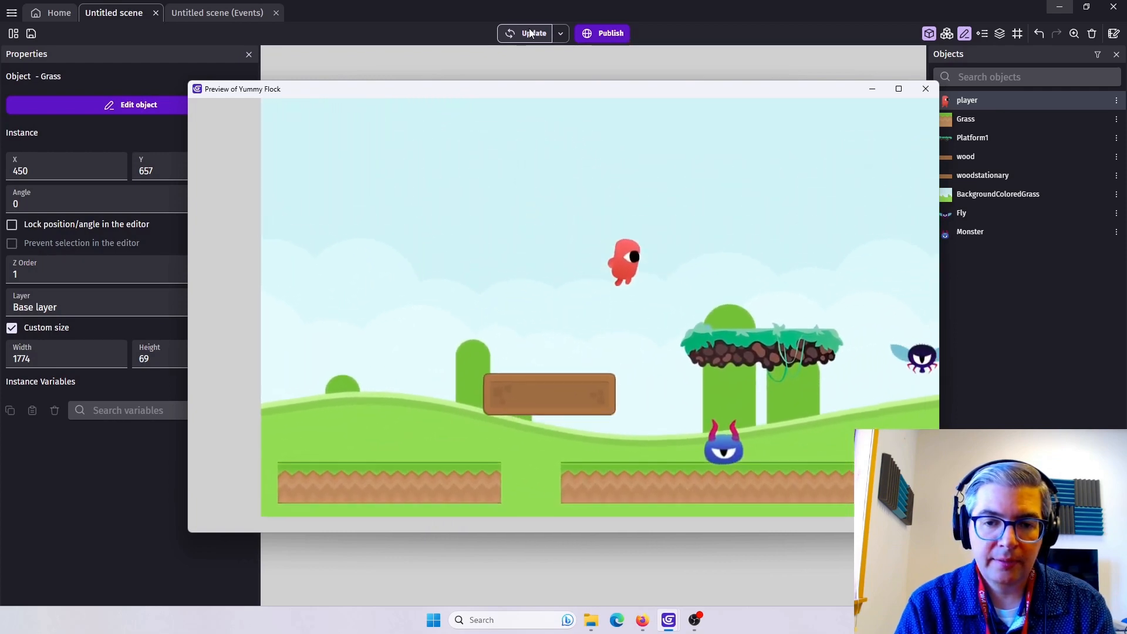
{"action": "key", "text": "space"}
{"action": "key", "text": "Right"}
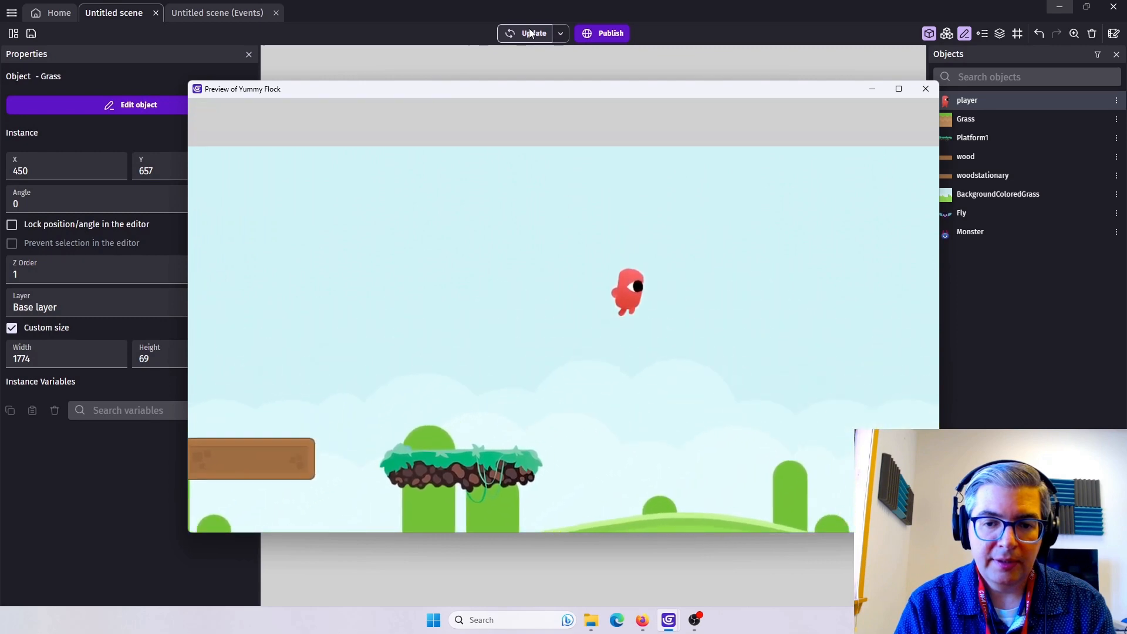
{"action": "key", "text": "space"}
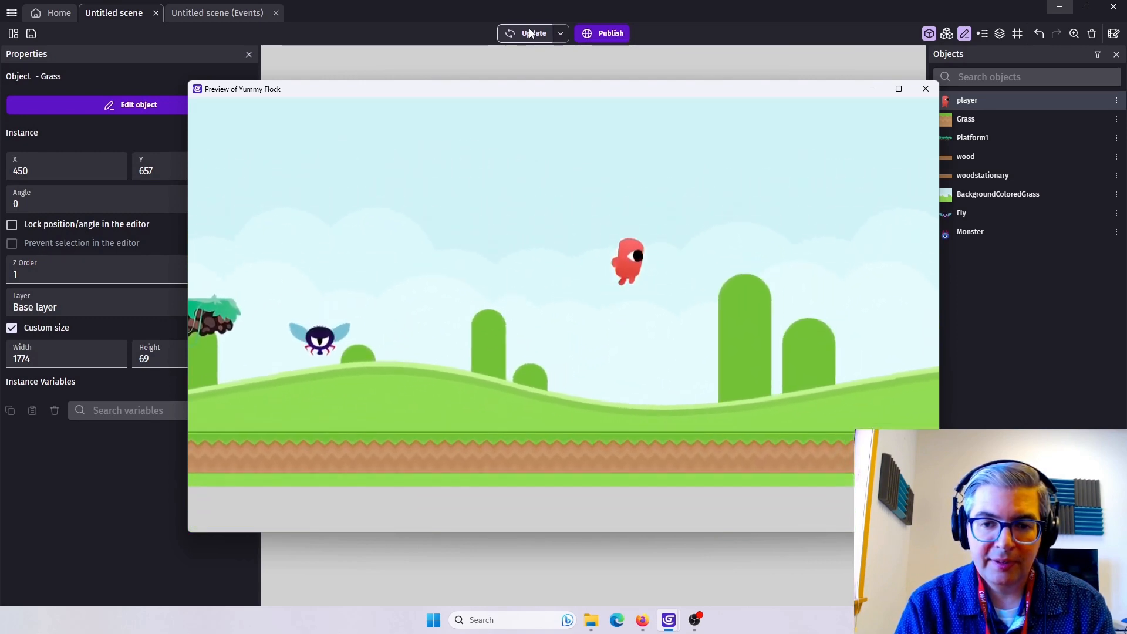
{"action": "key", "text": "Left"}
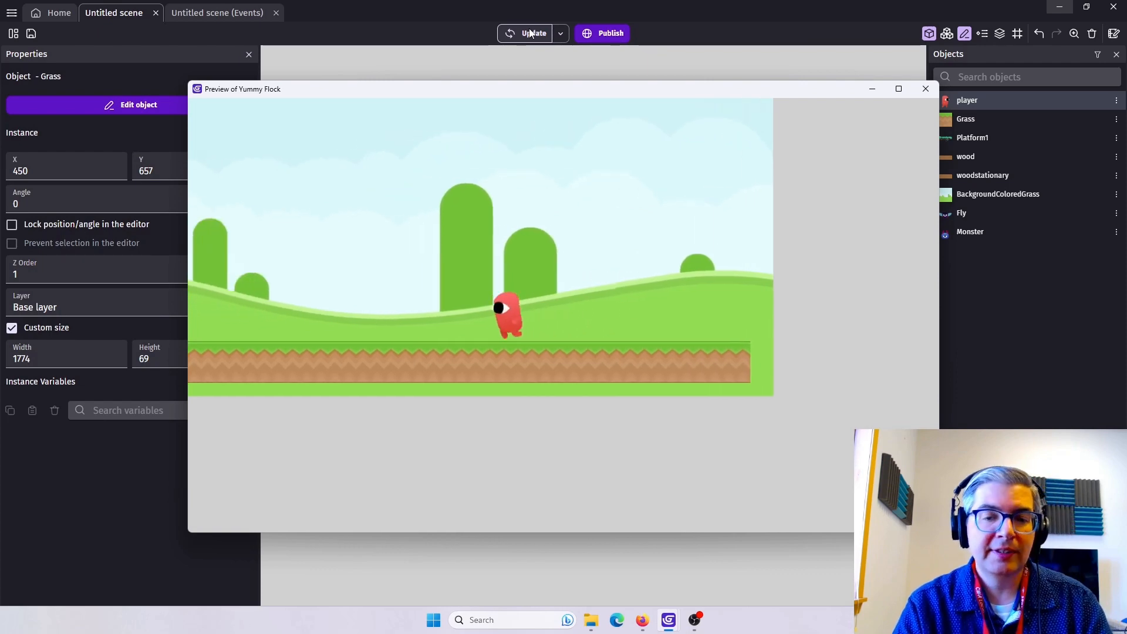
{"action": "left_click", "coordinate": [926, 89]}
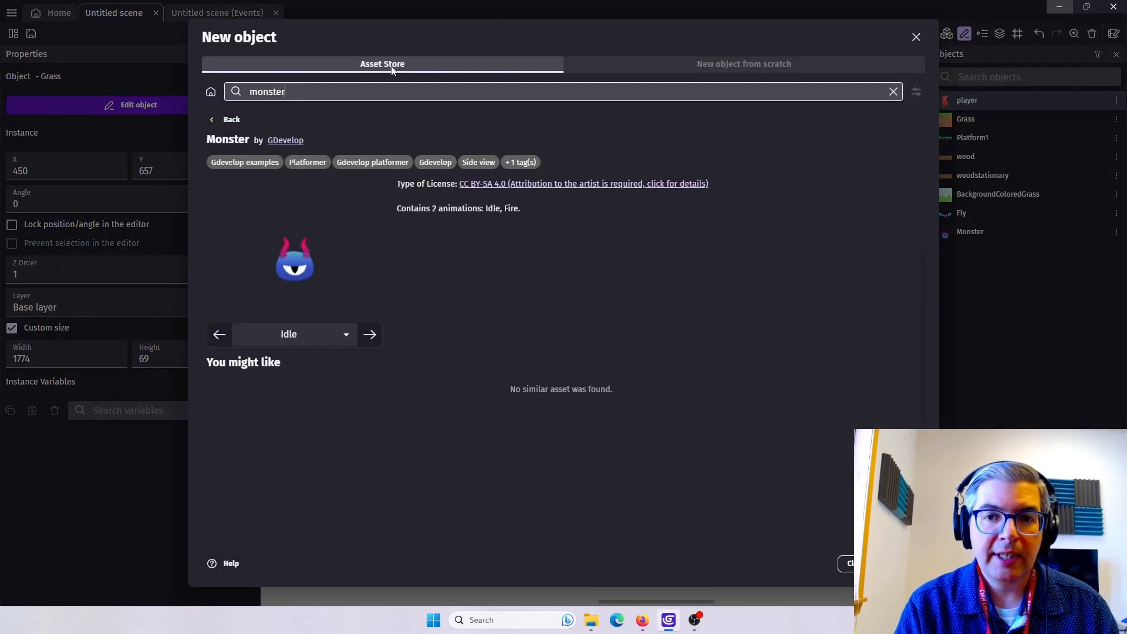
Create a new Tiled Sprite object from scratch and name it topboundary.
{"action": "left_click", "coordinate": [721, 66]}
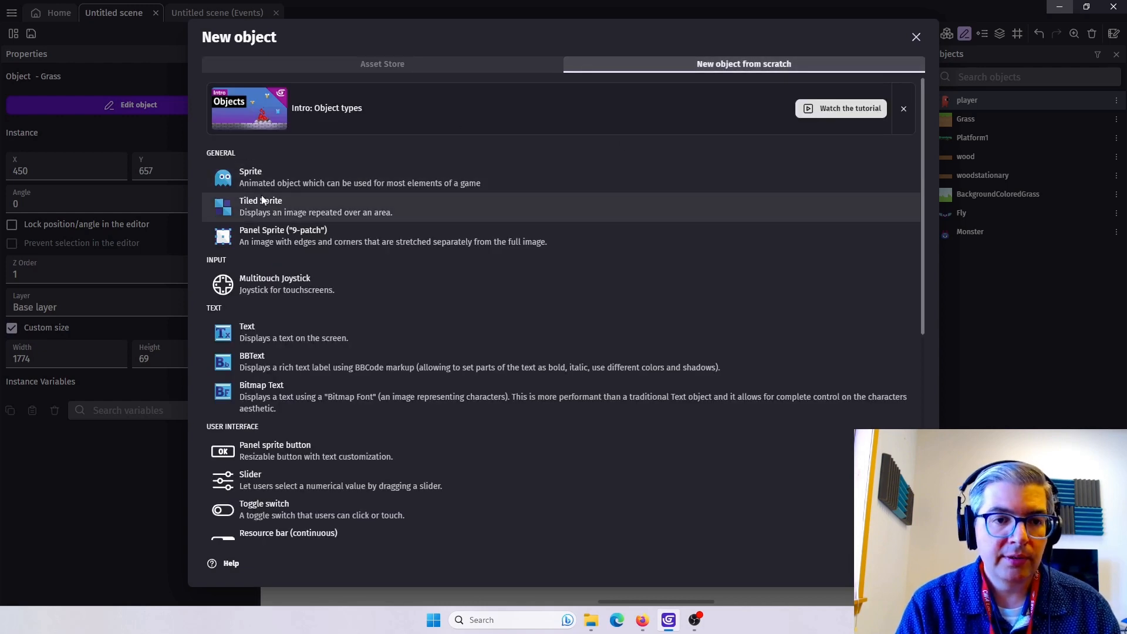
{"action": "left_click", "coordinate": [273, 205]}
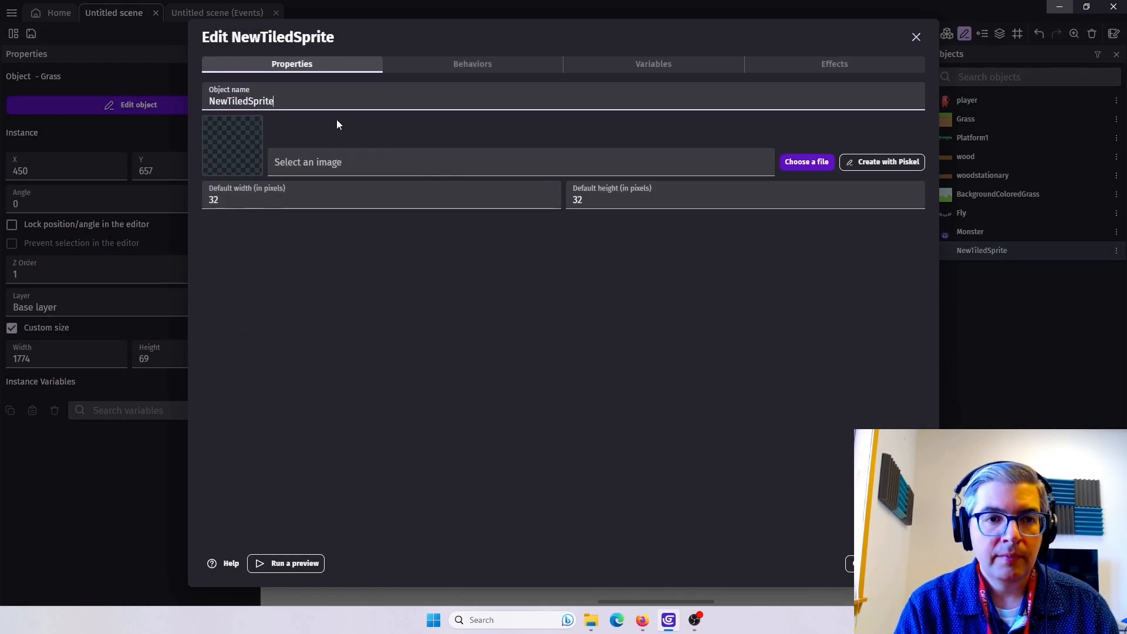
{"action": "left_click_drag", "start_coordinate": [280, 101], "coordinate": [202, 101]}
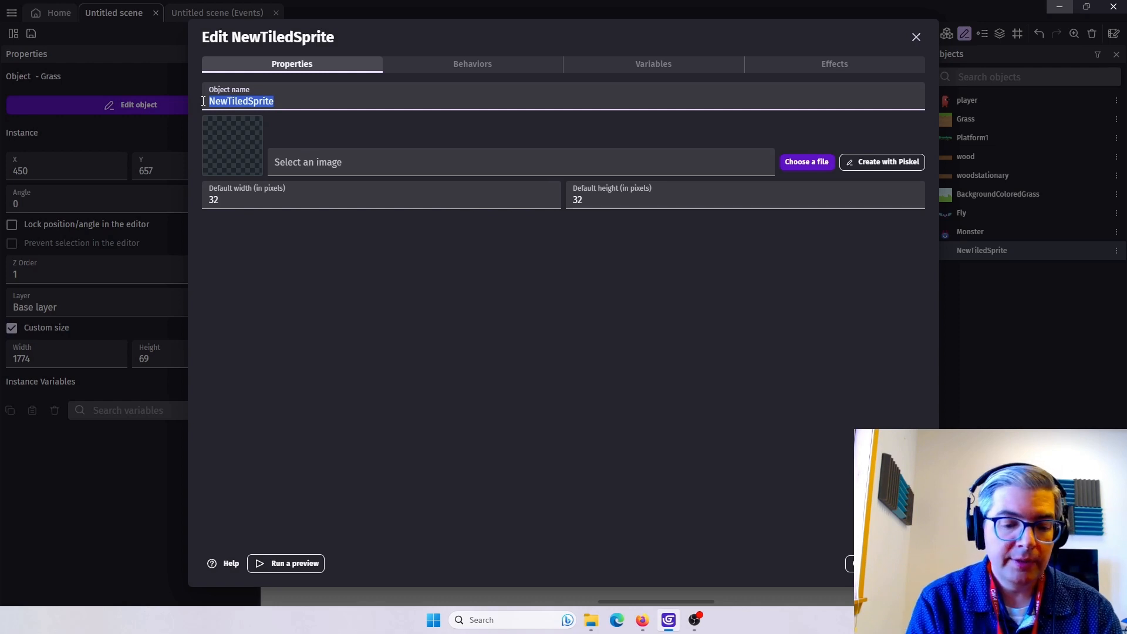
{"action": "type", "text": "topboundary"}
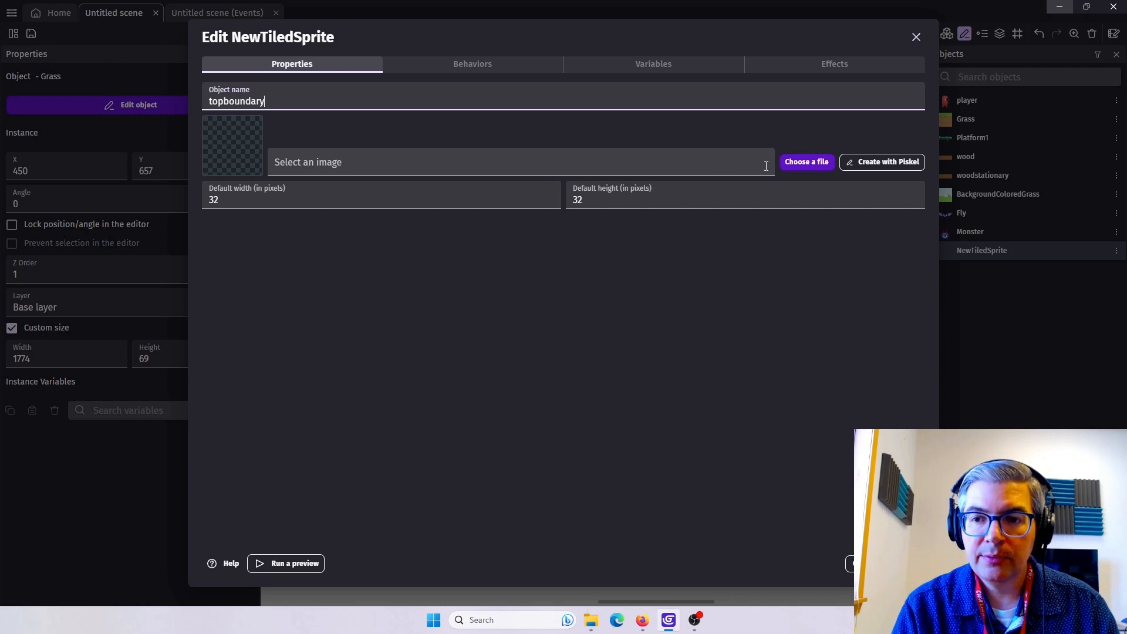
Create a new image for topboundary in Piskel filled entirely with red, save it, and apply the object.
{"action": "left_click", "coordinate": [887, 162]}
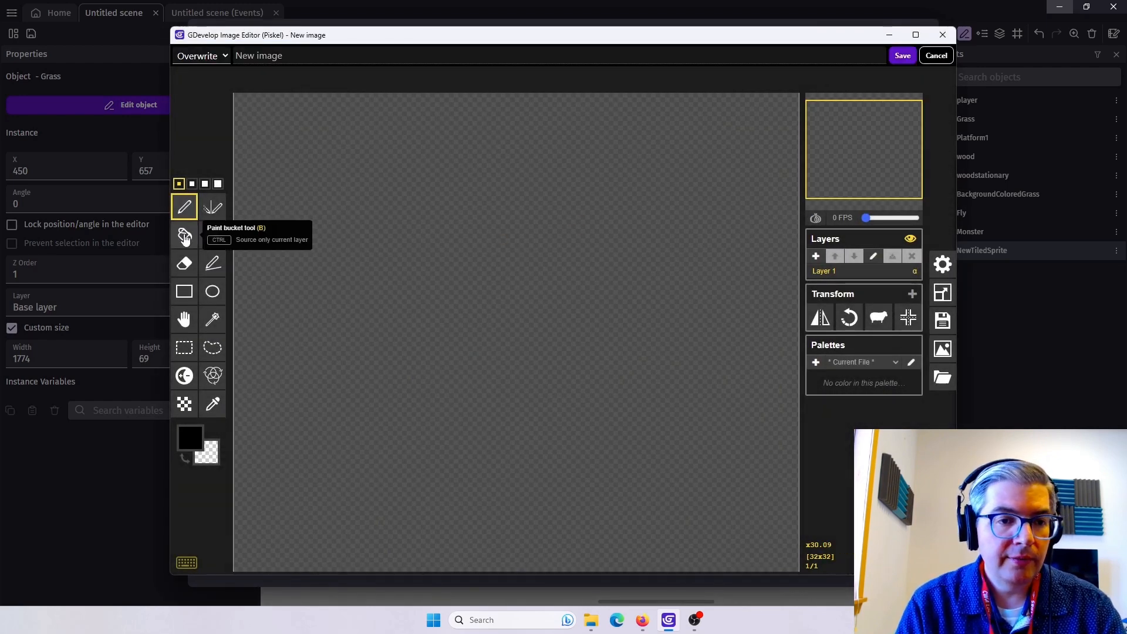
{"action": "left_click", "coordinate": [185, 236]}
{"action": "left_click", "coordinate": [195, 441]}
{"action": "left_click", "coordinate": [289, 482]}
{"action": "left_click", "coordinate": [290, 465]}
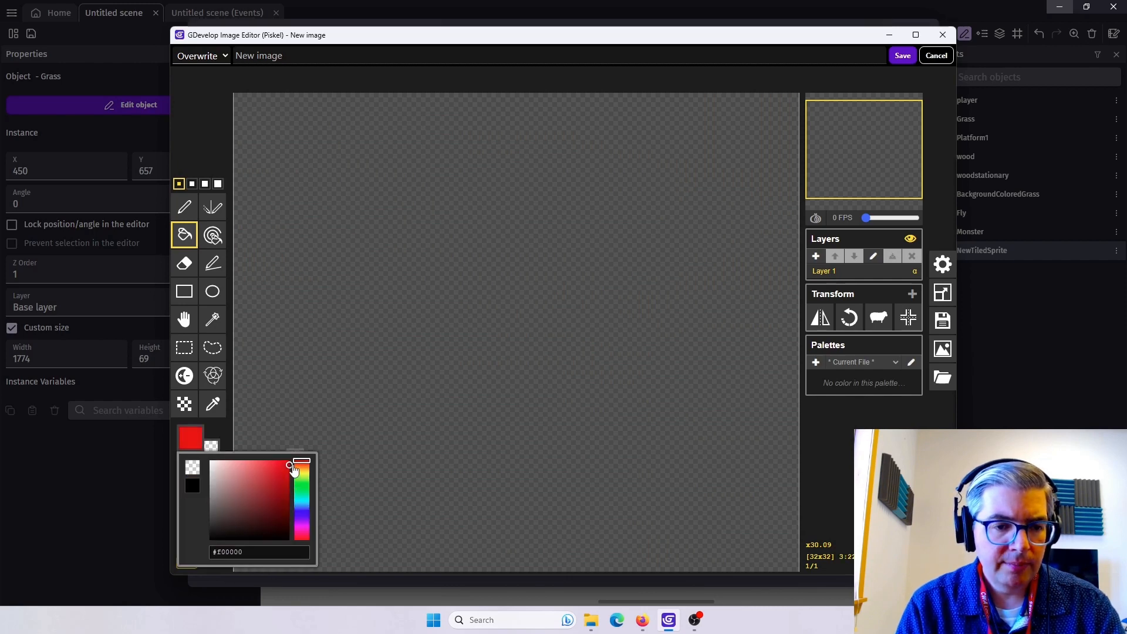
{"action": "left_click", "coordinate": [499, 305]}
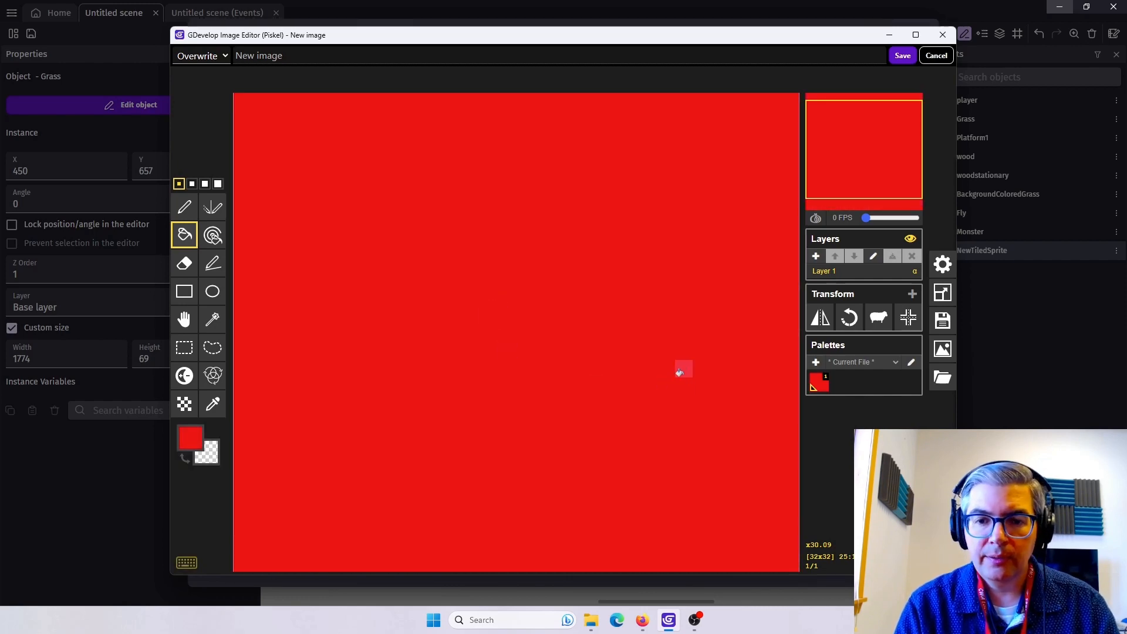
{"action": "left_click", "coordinate": [903, 59]}
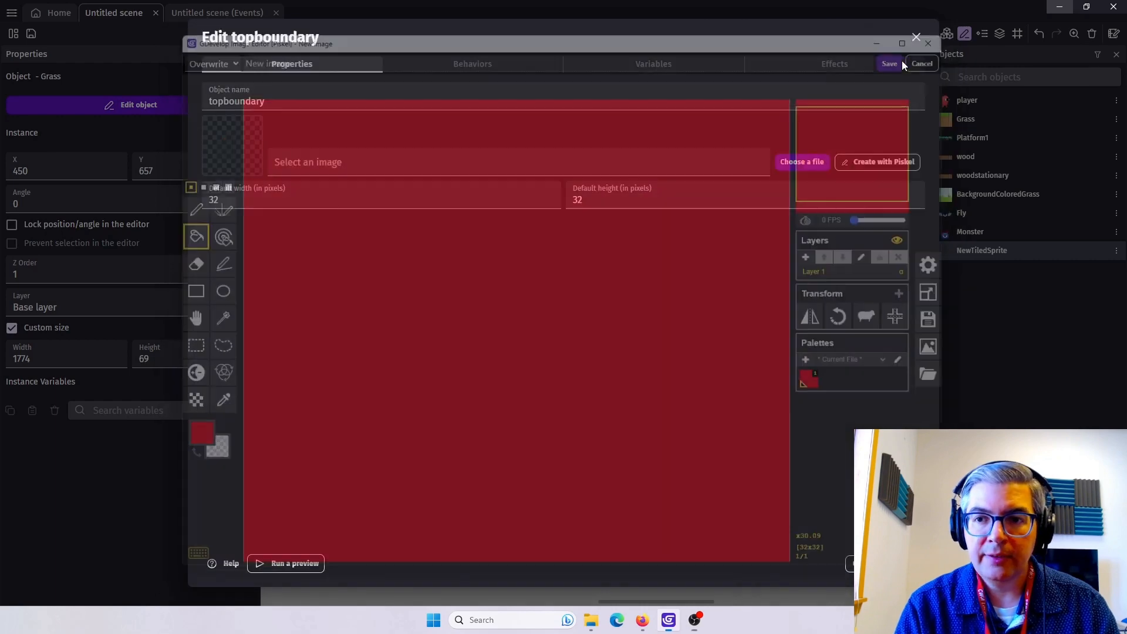
{"action": "left_click", "coordinate": [889, 563]}
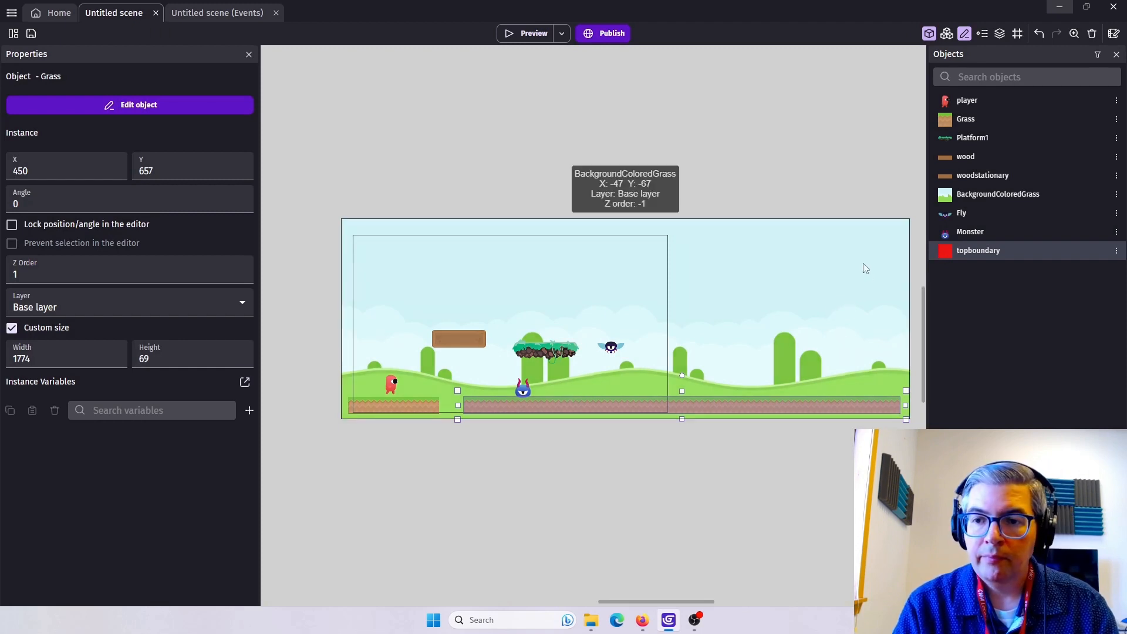
Duplicate the topboundary object so there are three additional copies in the object list.
{"action": "left_click", "coordinate": [1117, 251]}
{"action": "left_click", "coordinate": [1016, 320]}
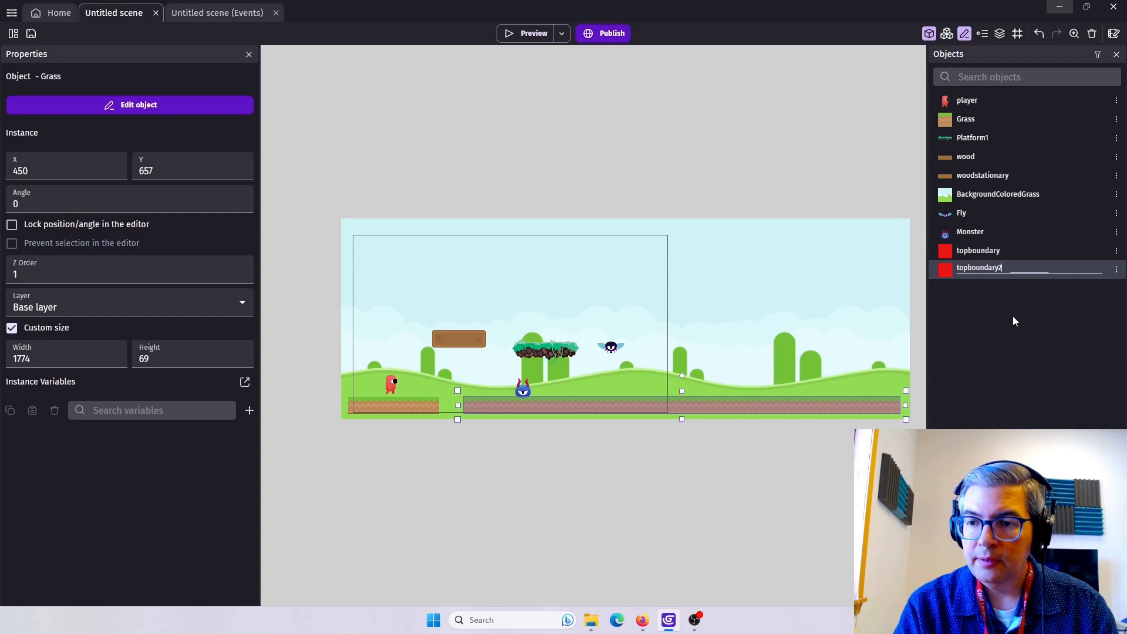
{"action": "left_click", "coordinate": [1117, 269]}
{"action": "left_click", "coordinate": [1024, 333]}
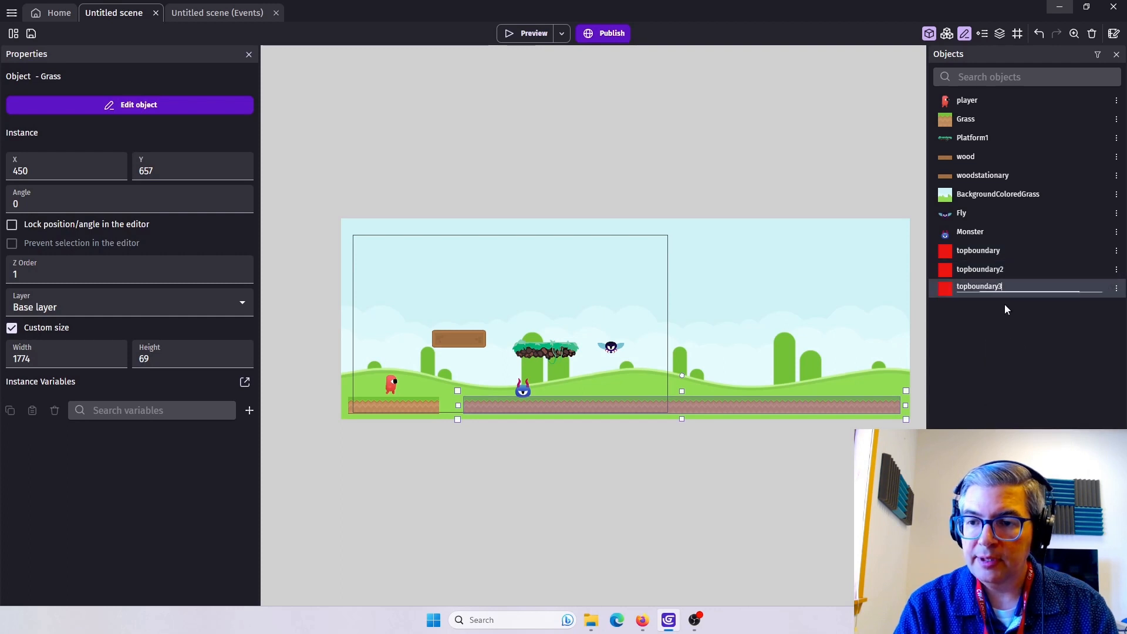
{"action": "left_click", "coordinate": [1116, 288]}
{"action": "left_click", "coordinate": [1025, 355]}
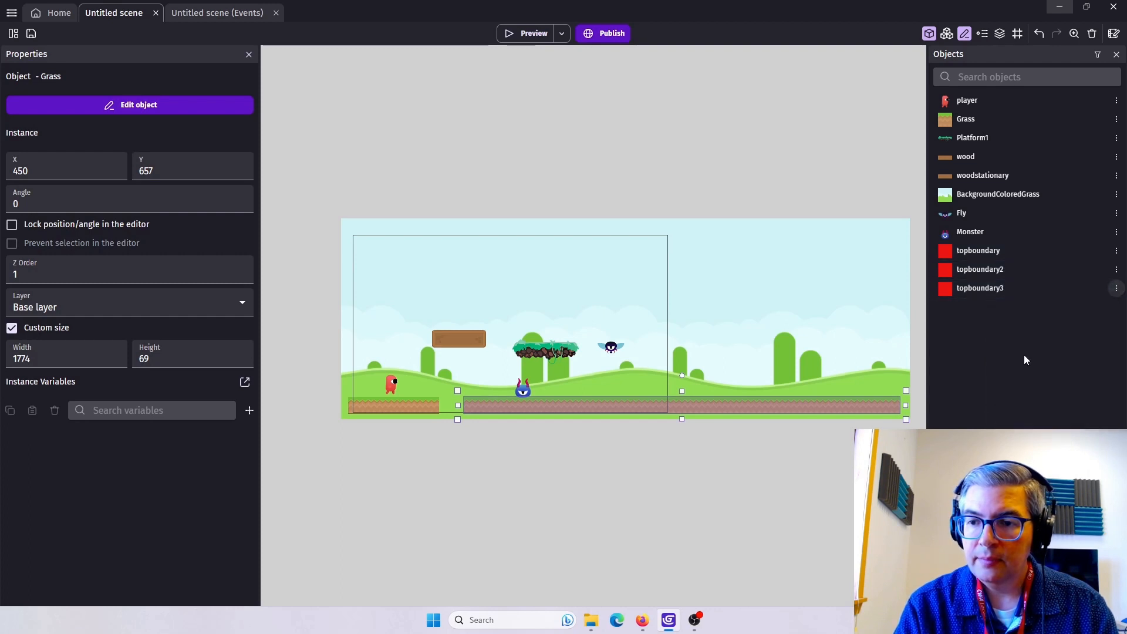
Rename the topboundary2 object as bottomboundary.
{"action": "left_click", "coordinate": [1117, 270]}
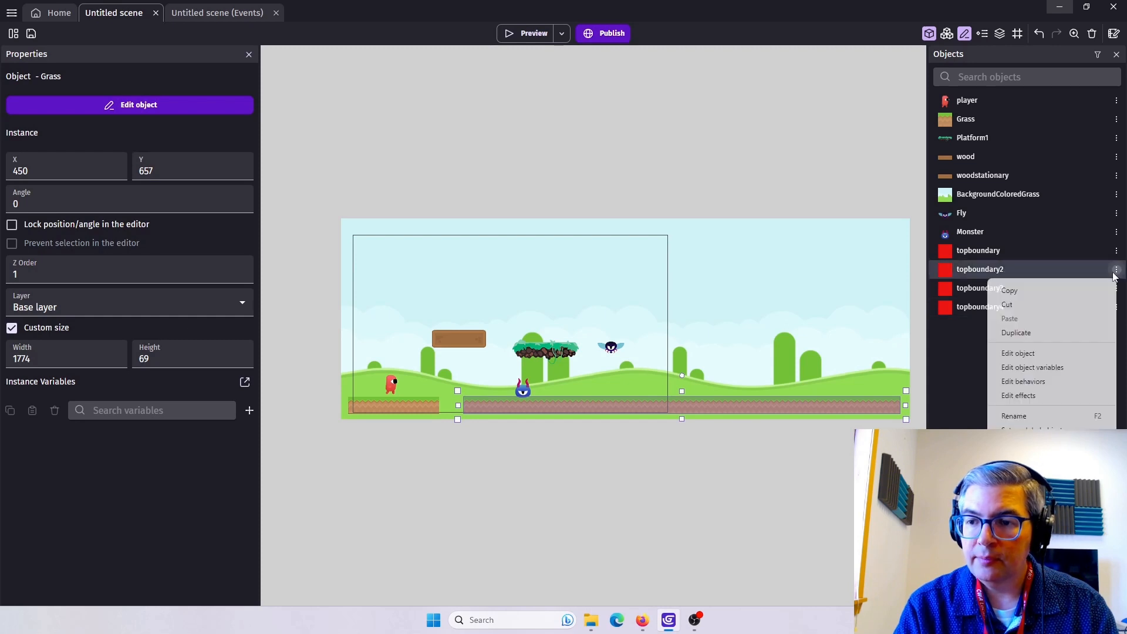
{"action": "left_click", "coordinate": [1019, 415]}
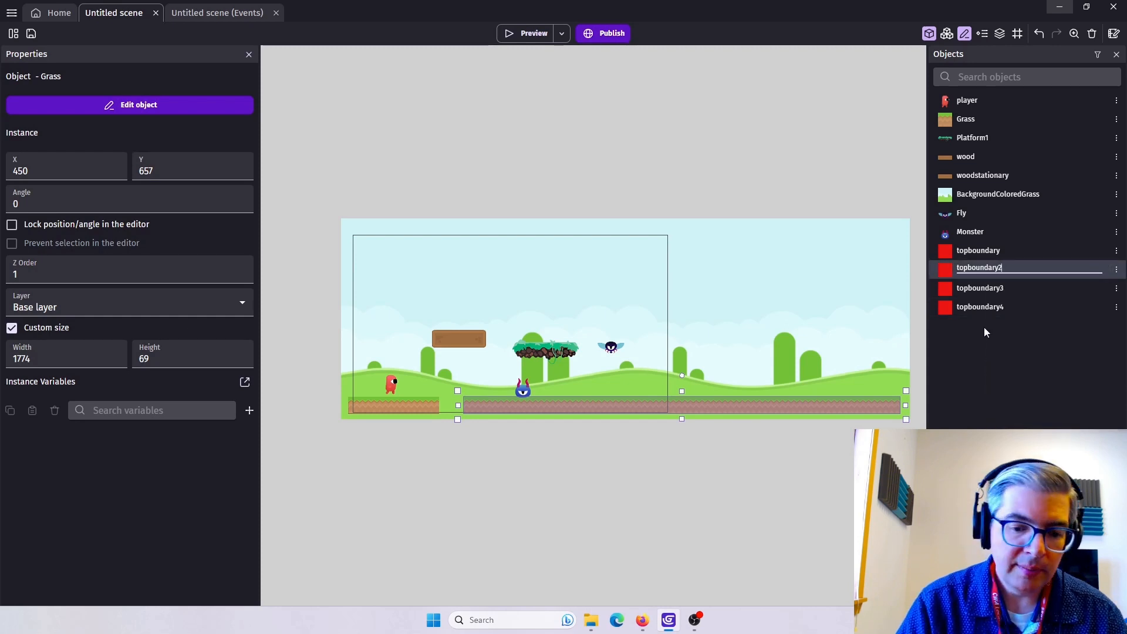
{"action": "key", "text": "BackSpace"}
{"action": "key", "text": "BackSpace"}
{"action": "key", "text": "BackSpace"}
{"action": "key", "text": "BackSpace"}
{"action": "key", "text": "BackSpace"}
{"action": "key", "text": "BackSpace"}
{"action": "key", "text": "BackSpace"}
{"action": "key", "text": "BackSpace"}
{"action": "key", "text": "BackSpace"}
{"action": "key", "text": "BackSpace"}
{"action": "key", "text": "BackSpace"}
{"action": "key", "text": "BackSpace"}
{"action": "type", "text": "bottomboundary"}
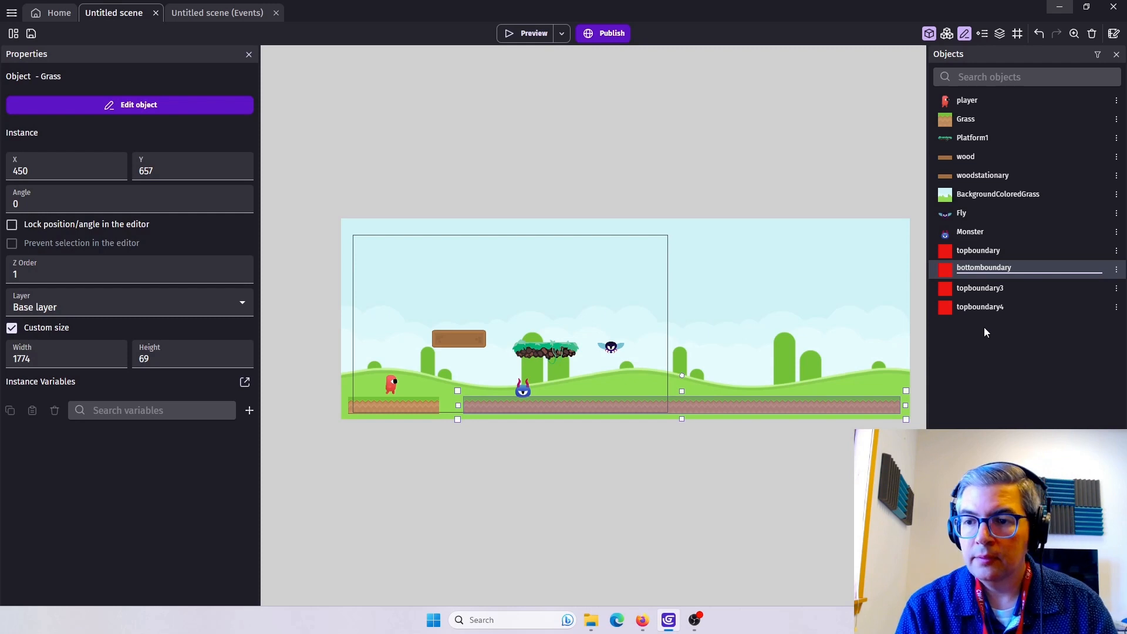
Rename the topboundary3 object as leftboundary.
{"action": "left_click", "coordinate": [1116, 288]}
{"action": "left_click", "coordinate": [1019, 435]}
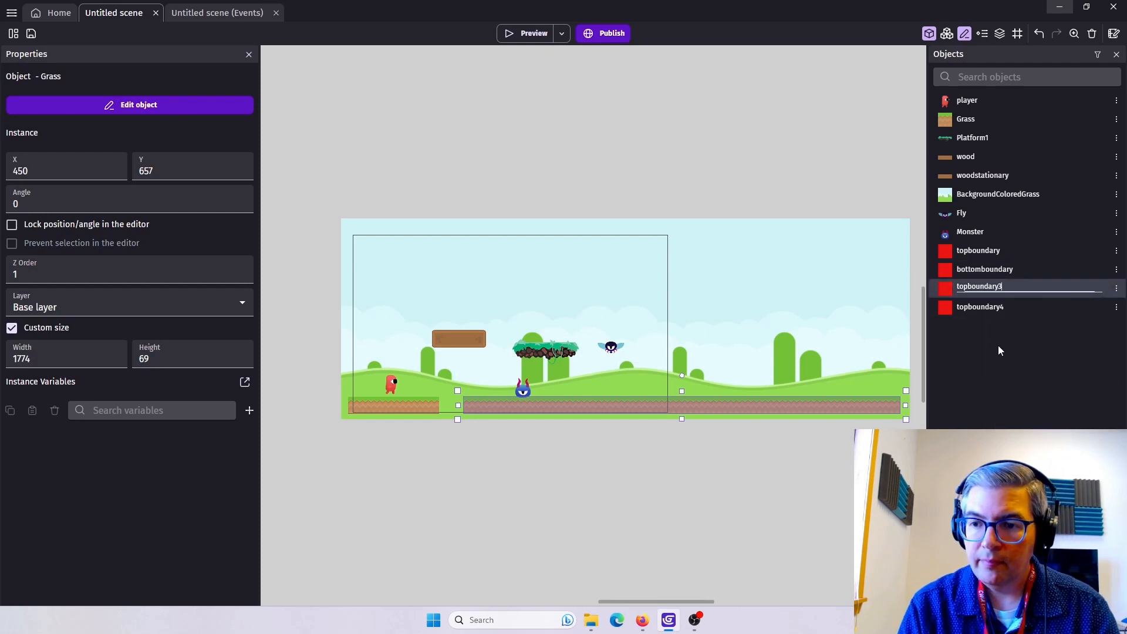
{"action": "key", "text": "BackSpace"}
{"action": "key", "text": "BackSpace"}
{"action": "key", "text": "BackSpace"}
{"action": "key", "text": "BackSpace"}
{"action": "key", "text": "BackSpace"}
{"action": "key", "text": "BackSpace"}
{"action": "key", "text": "BackSpace"}
{"action": "key", "text": "BackSpace"}
{"action": "key", "text": "BackSpace"}
{"action": "key", "text": "BackSpace"}
{"action": "key", "text": "BackSpace"}
{"action": "key", "text": "BackSpace"}
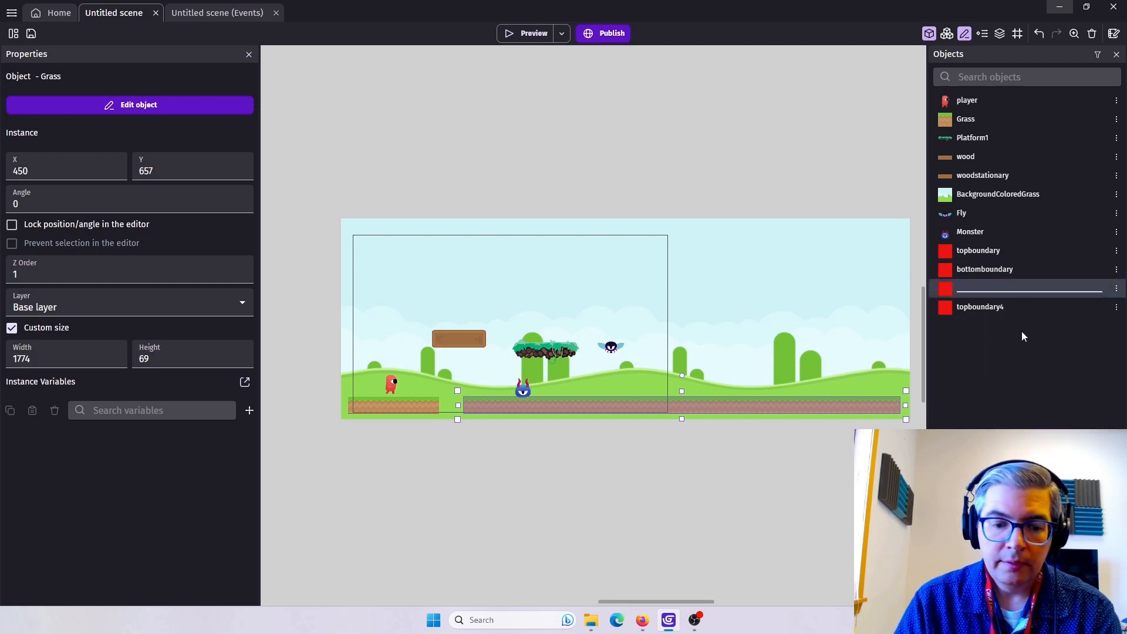
{"action": "type", "text": "leftboundary"}
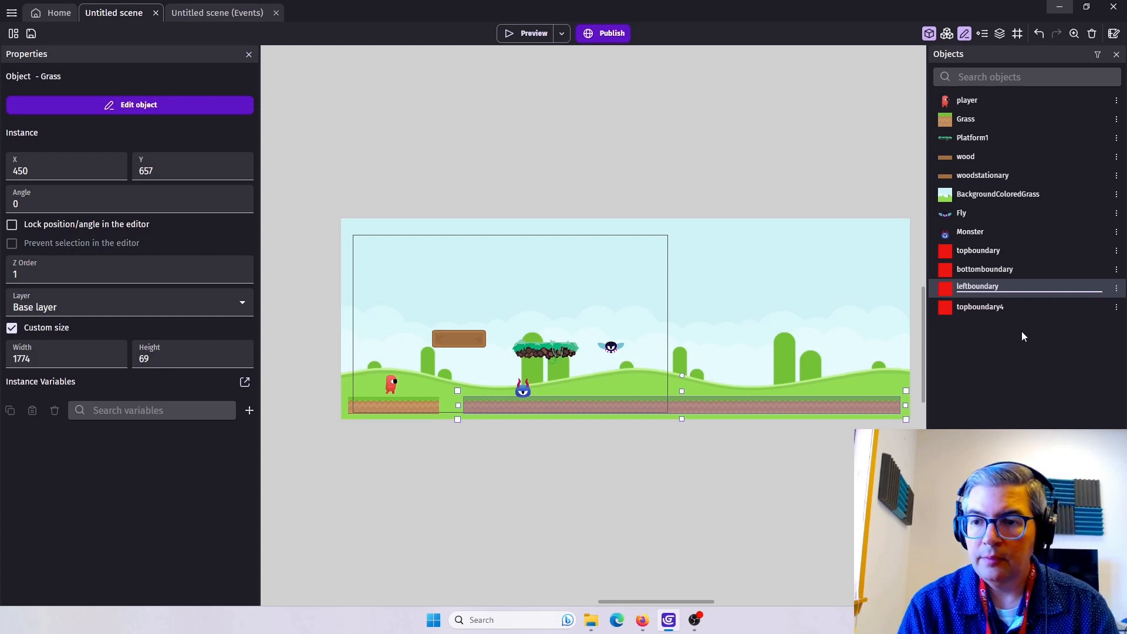
Rename the topboundary4 object as rightboundary.
{"action": "left_click", "coordinate": [1115, 307]}
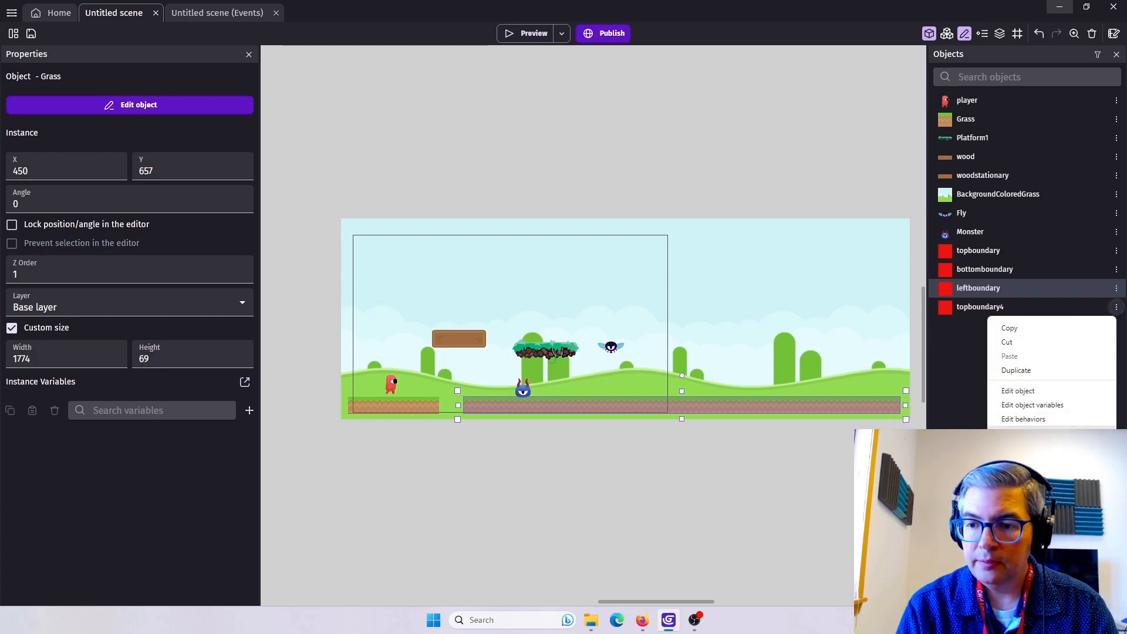
{"action": "left_click", "coordinate": [1016, 454]}
{"action": "left_click_drag", "start_coordinate": [1007, 305], "coordinate": [953, 307]}
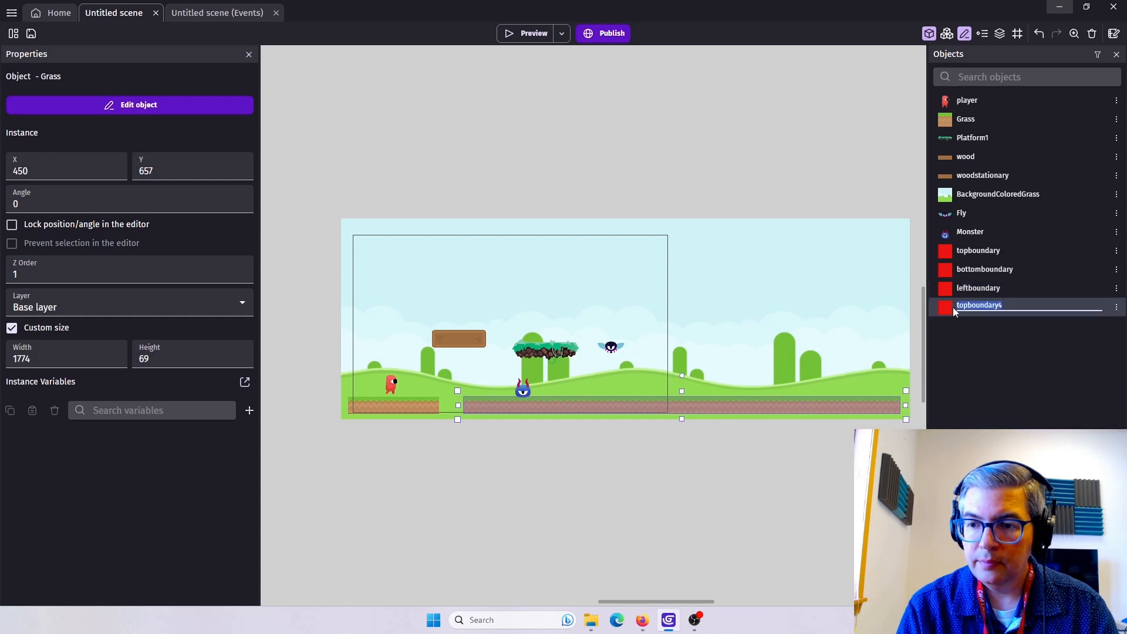
{"action": "type", "text": "rightboundr"}
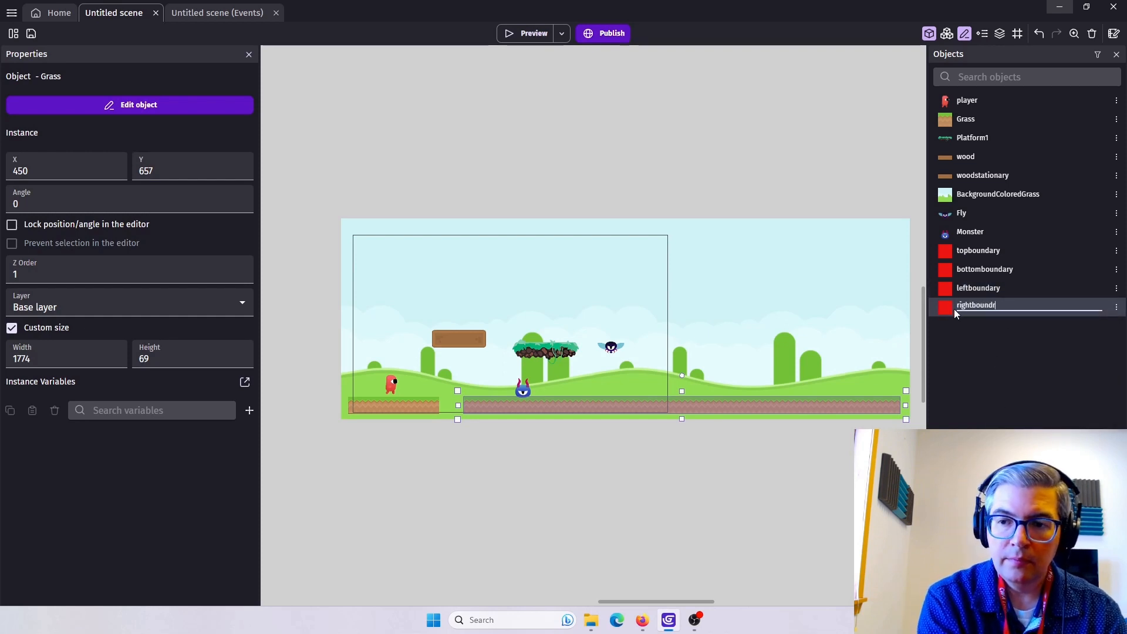
{"action": "key", "text": "BackSpace"}
{"action": "type", "text": "ary"}
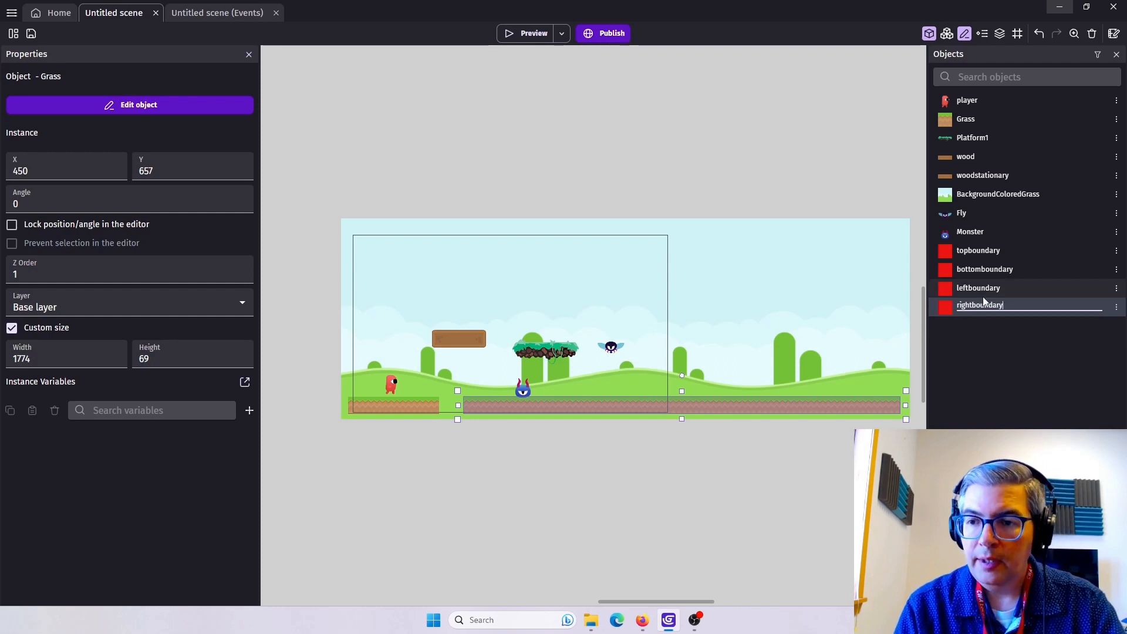
Stretch topboundary along the background's upper edge, about 2316 by 70, and bottomboundary along its lower edge, about 2340 by 118.
{"action": "left_click_drag", "start_coordinate": [978, 251], "coordinate": [918, 242]}
{"action": "left_click", "coordinate": [346, 222]}
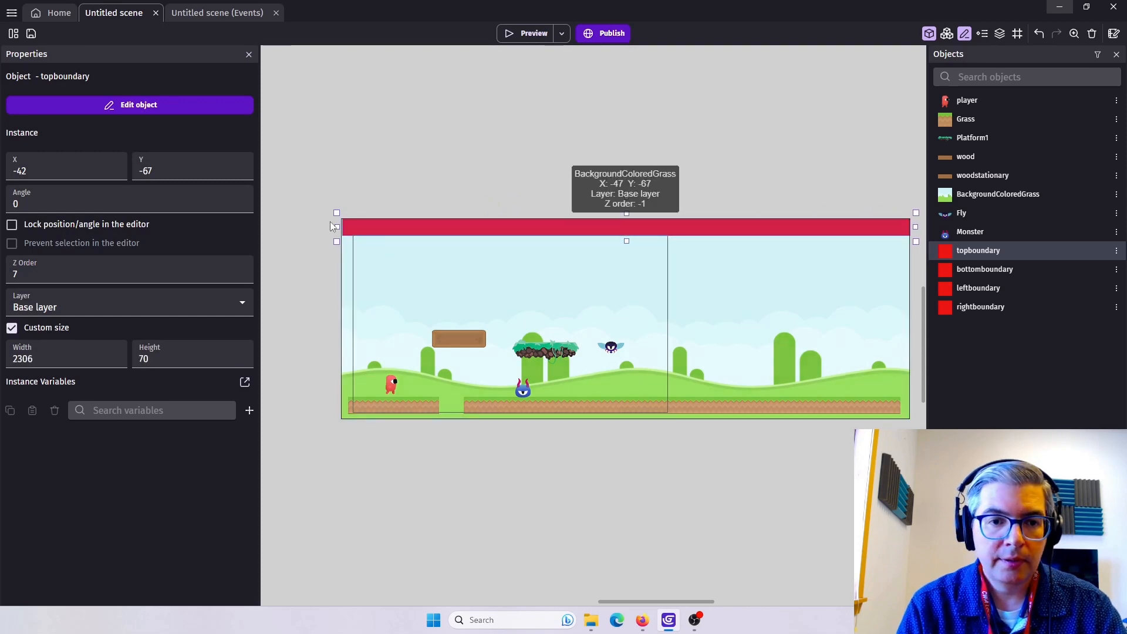
{"action": "left_click_drag", "start_coordinate": [335, 227], "coordinate": [330, 227]}
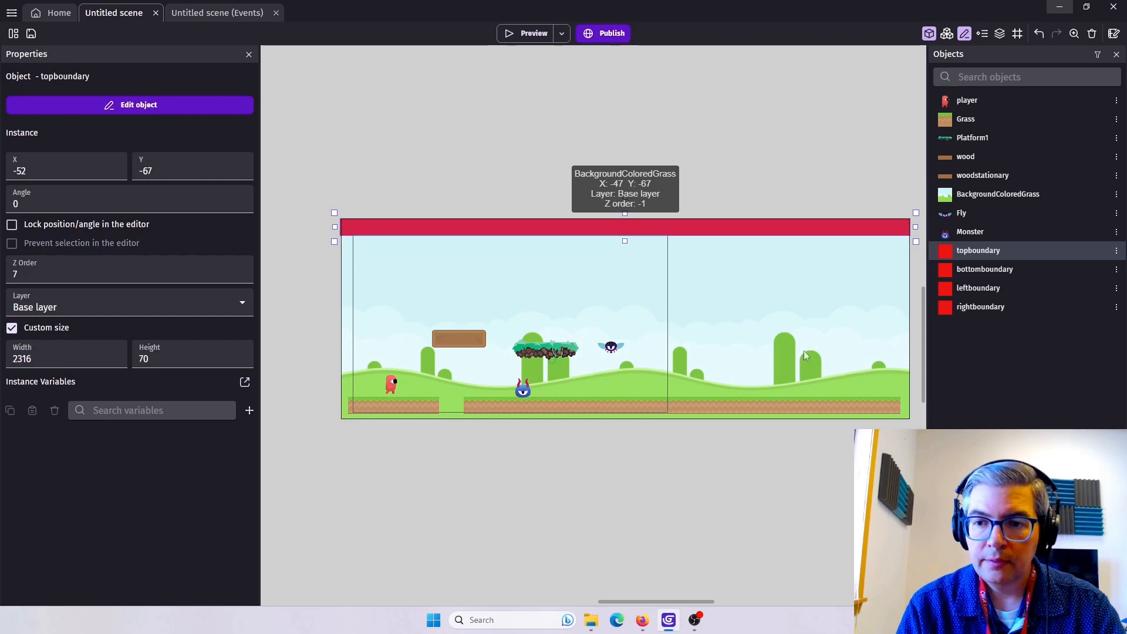
{"action": "left_click_drag", "start_coordinate": [957, 280], "coordinate": [915, 432]}
{"action": "left_click_drag", "start_coordinate": [762, 416], "coordinate": [766, 425]}
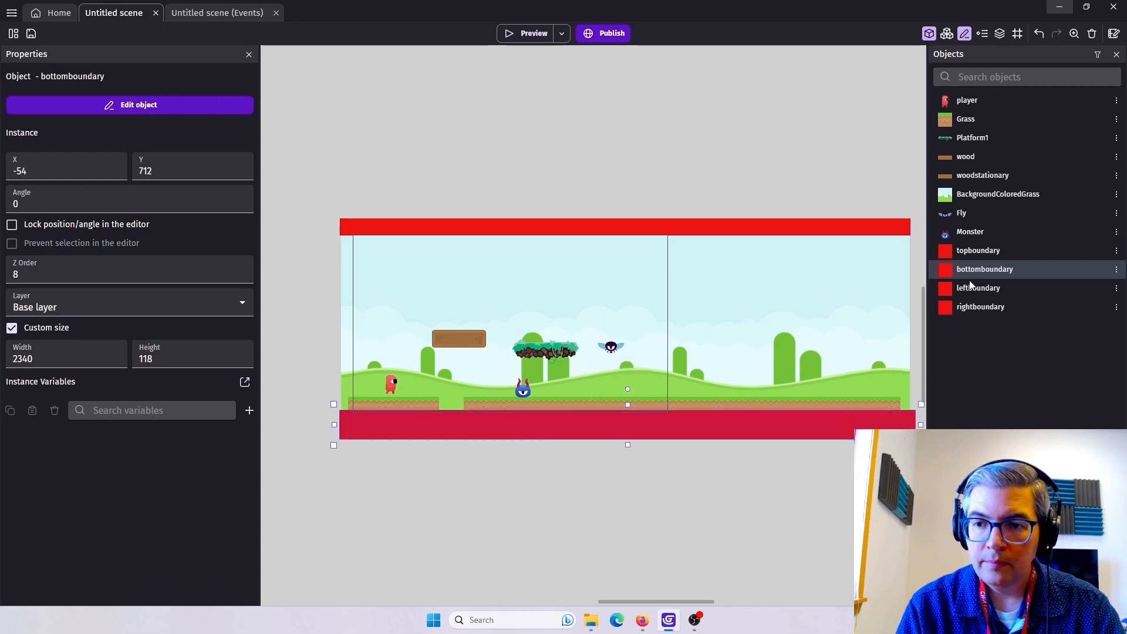
Place leftboundary, about 108 by 917, and rightboundary, about 89 by 928, along the two vertical sides of the level.
{"action": "left_click_drag", "start_coordinate": [989, 288], "coordinate": [359, 445]}
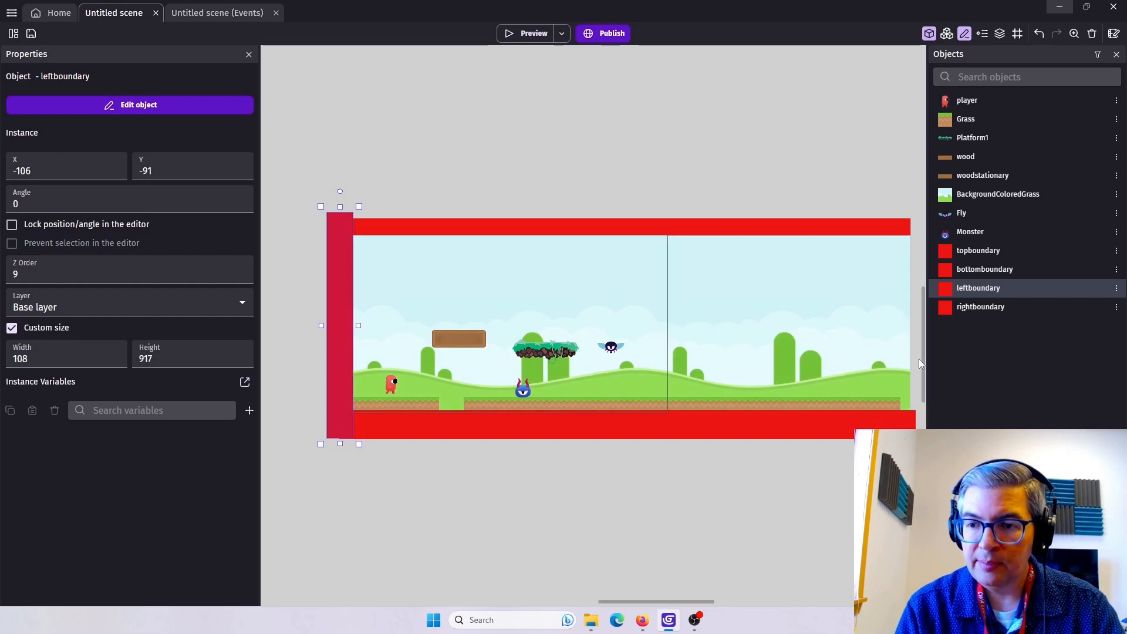
{"action": "left_click_drag", "start_coordinate": [970, 306], "coordinate": [925, 430]}
{"action": "left_click_drag", "start_coordinate": [922, 384], "coordinate": [927, 382]}
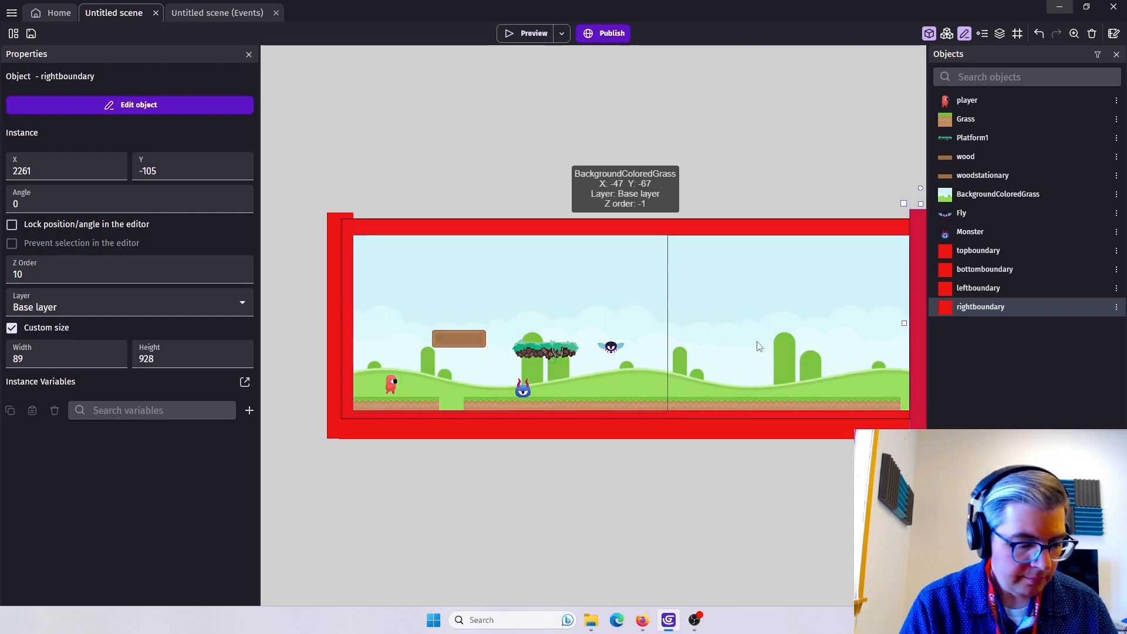
Add a new condition-free event to the scene's events and choose the Enforce camera boundaries action for it.
{"action": "left_click", "coordinate": [206, 13]}
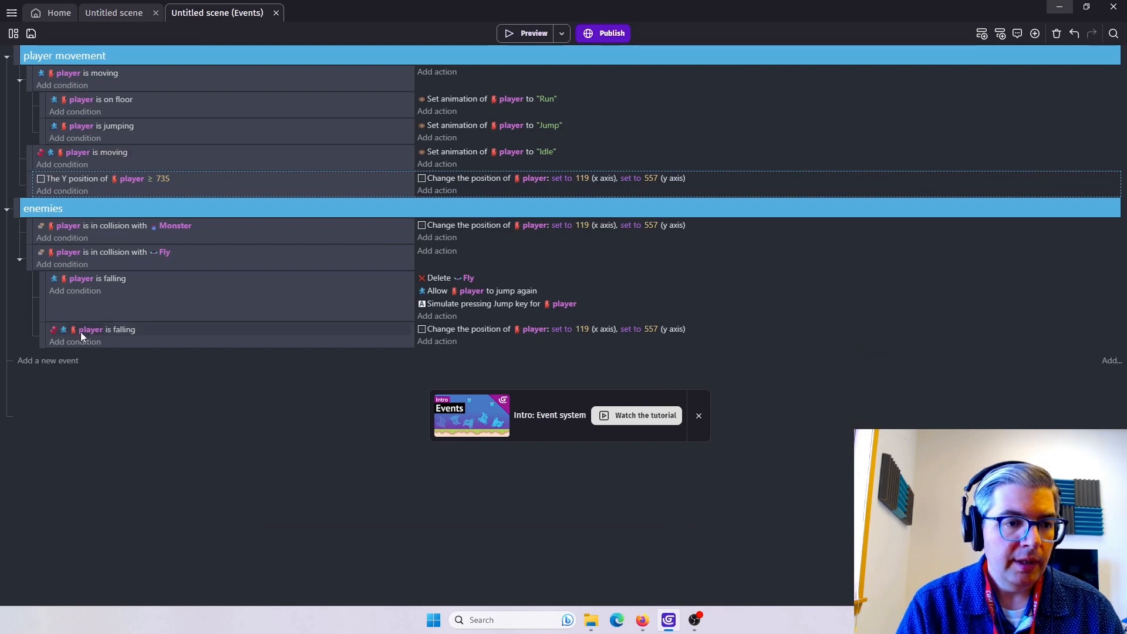
{"action": "left_click", "coordinate": [63, 362]}
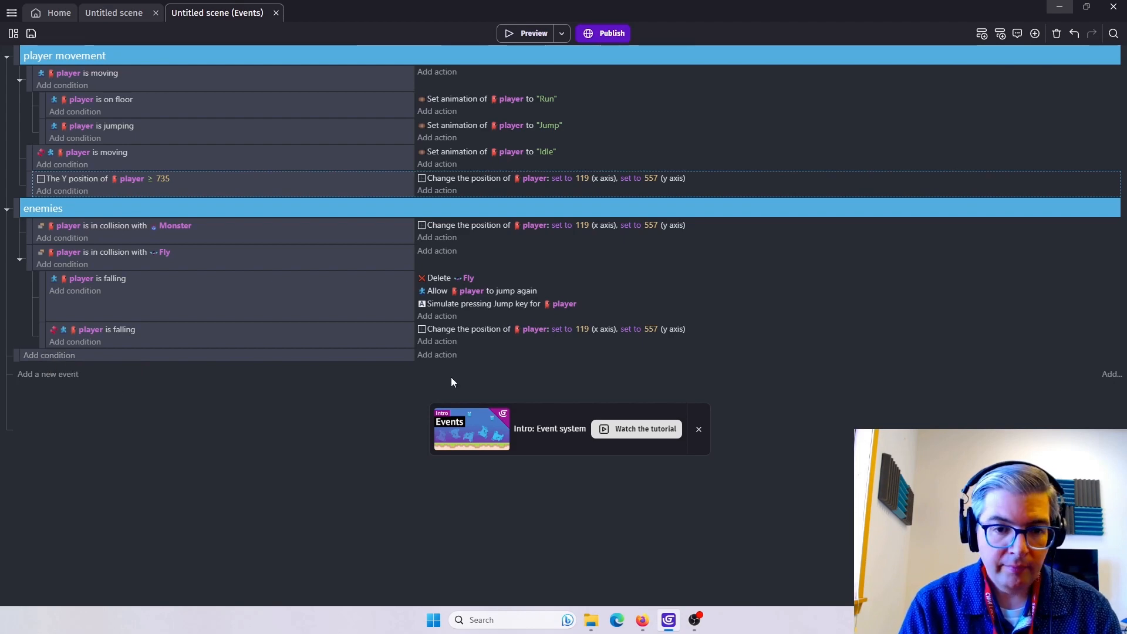
{"action": "left_click", "coordinate": [443, 355]}
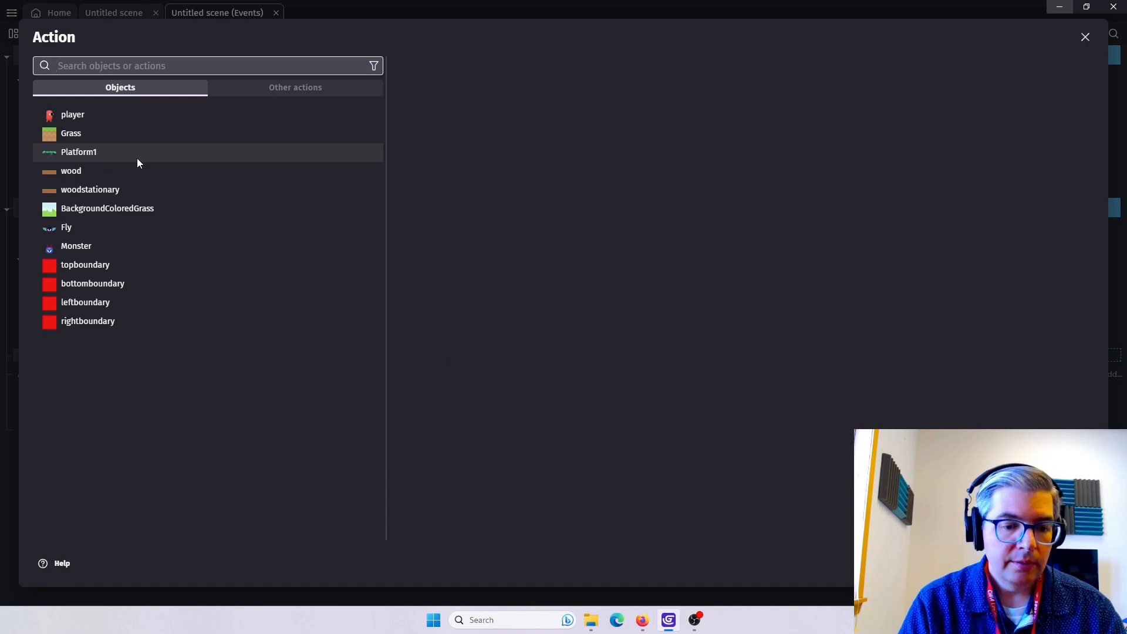
{"action": "type", "text": "camera"}
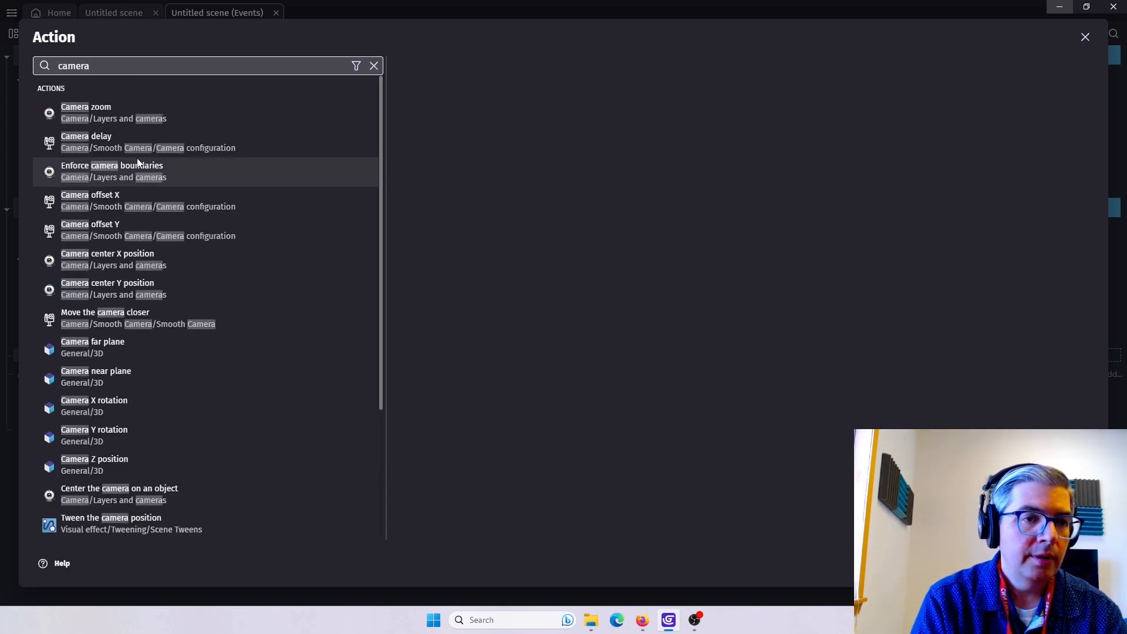
{"action": "left_click", "coordinate": [101, 168]}
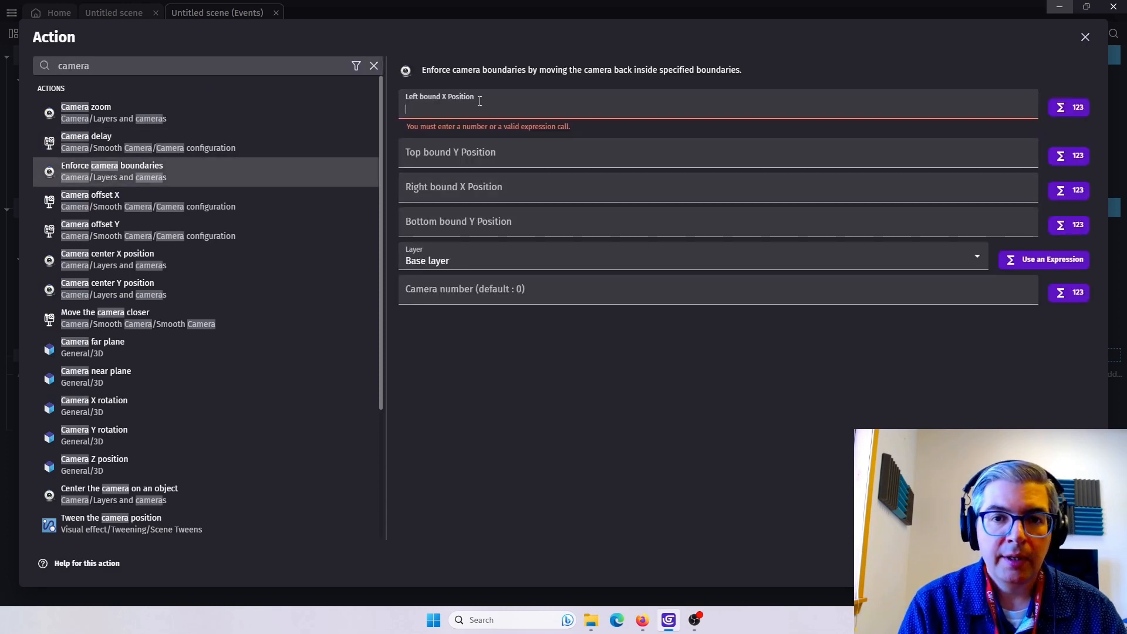
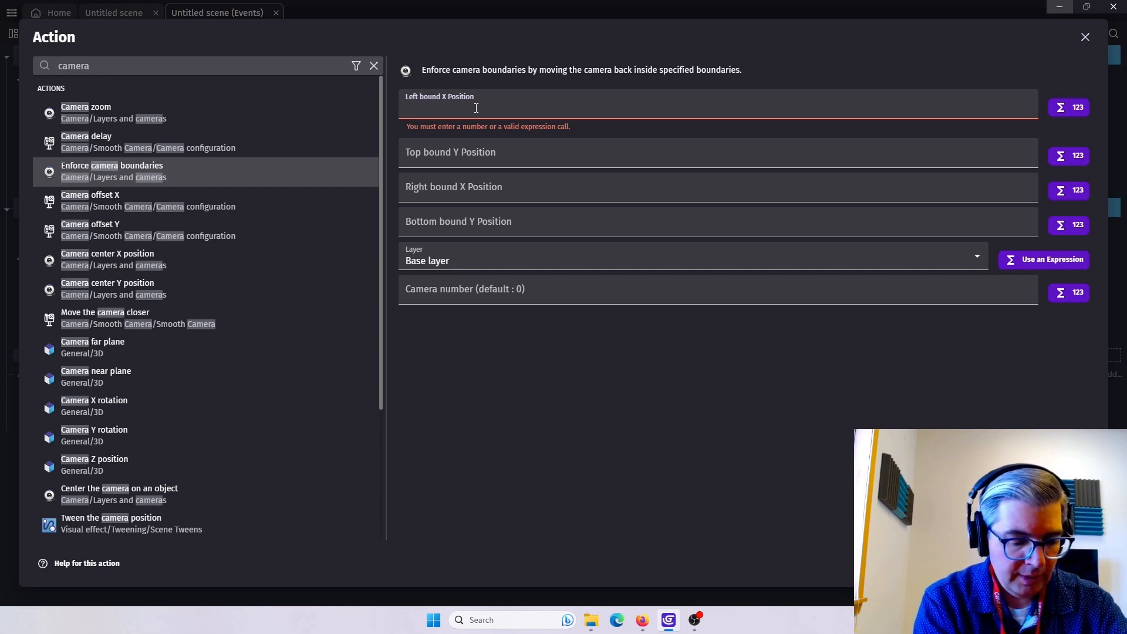
Set the camera's left bound X position to leftboundary.X()+leftboundary.Width().
{"action": "type", "text": "leftbou"}
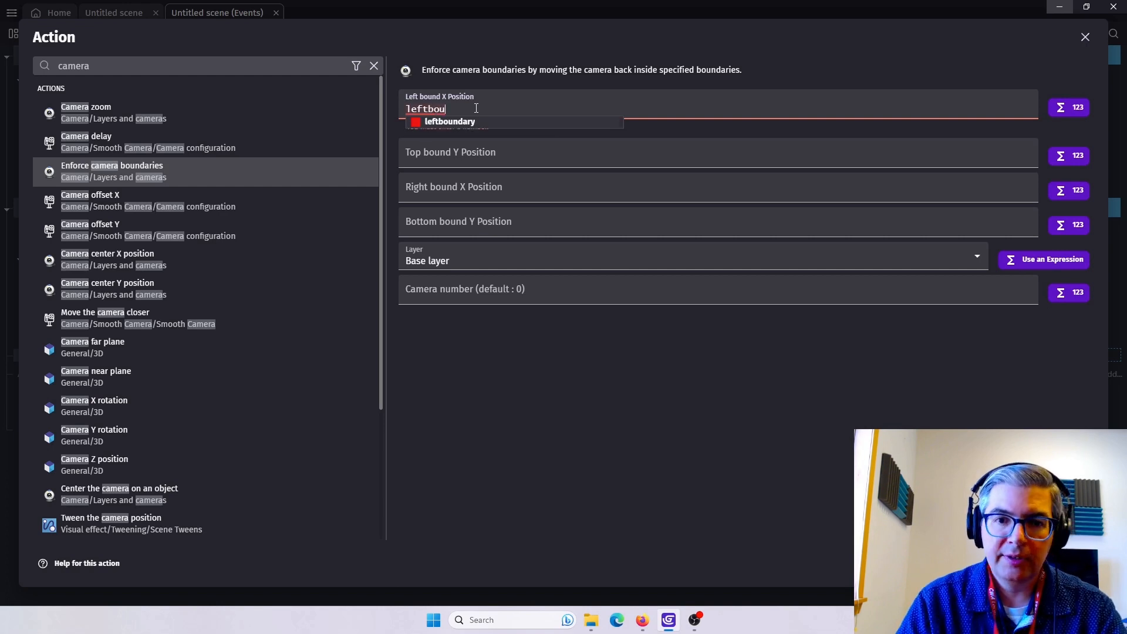
{"action": "left_click", "coordinate": [450, 121]}
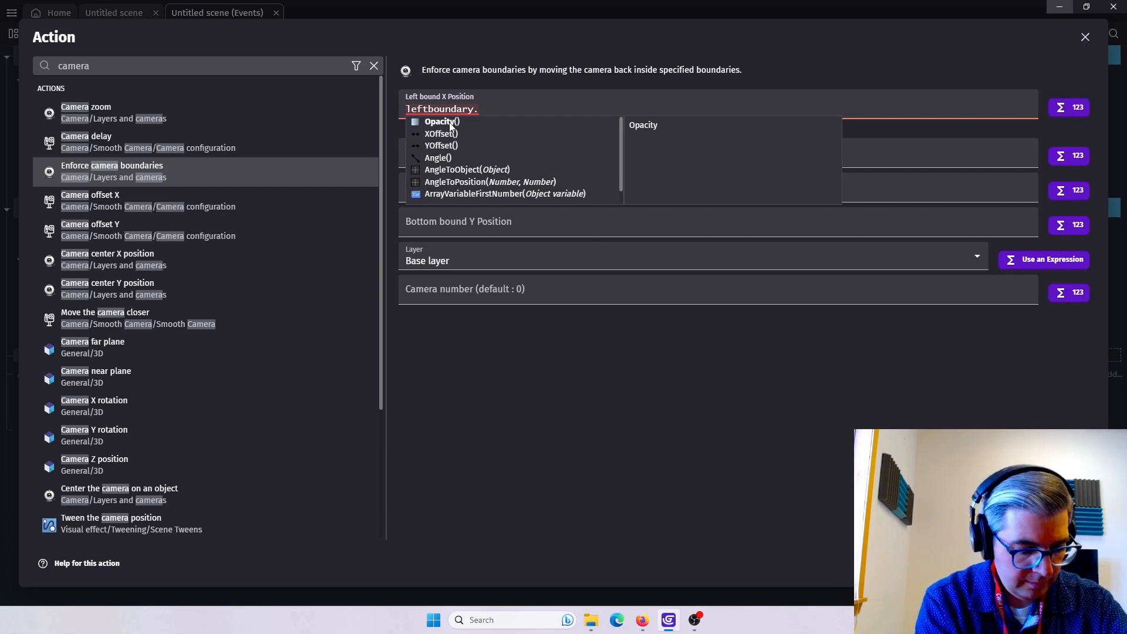
{"action": "type", "text": "X()"}
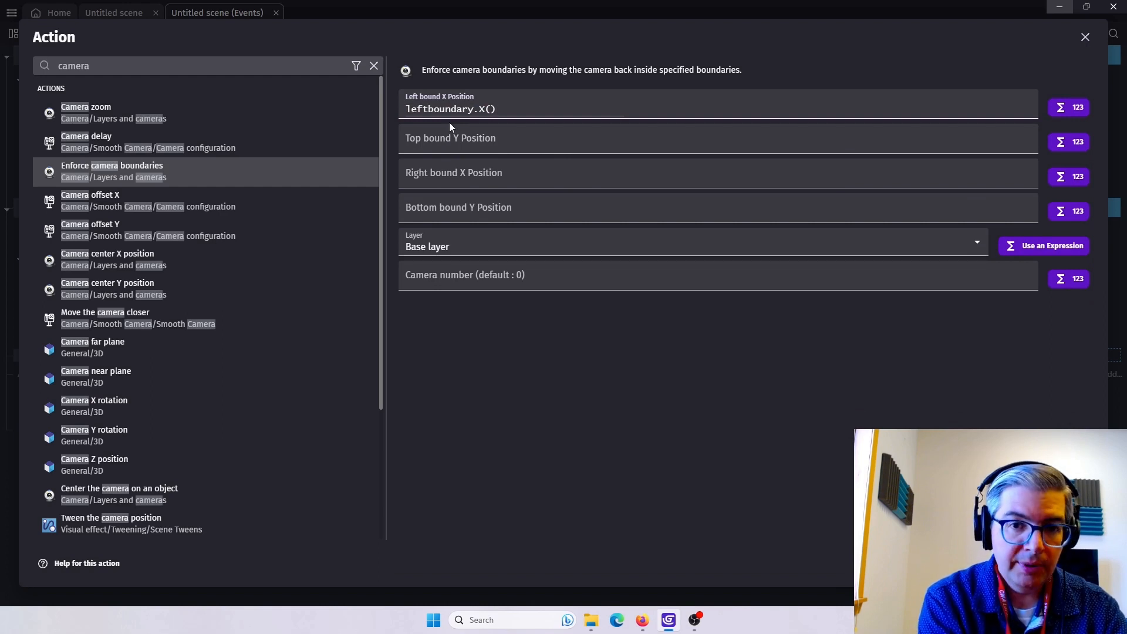
{"action": "type", "text": "+"}
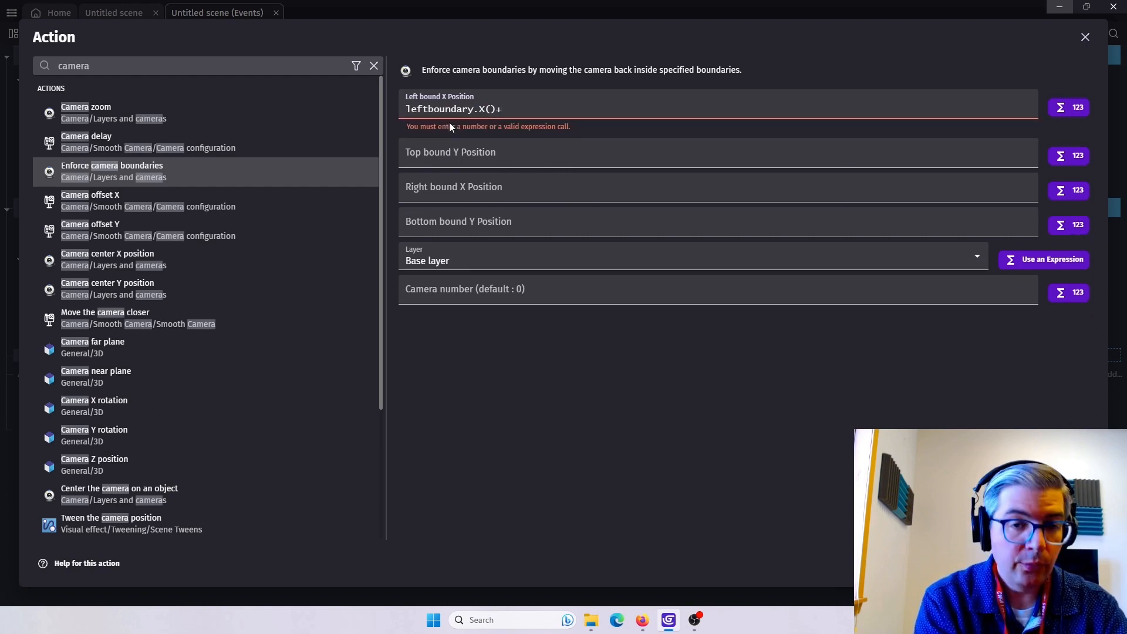
{"action": "type", "text": "left"}
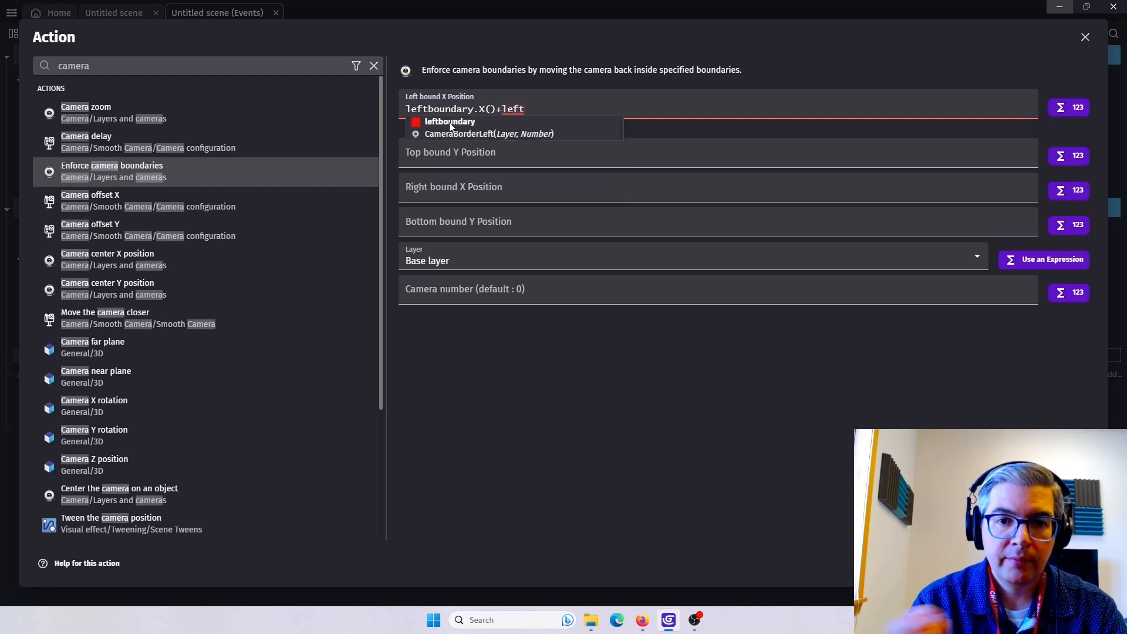
{"action": "left_click", "coordinate": [450, 124]}
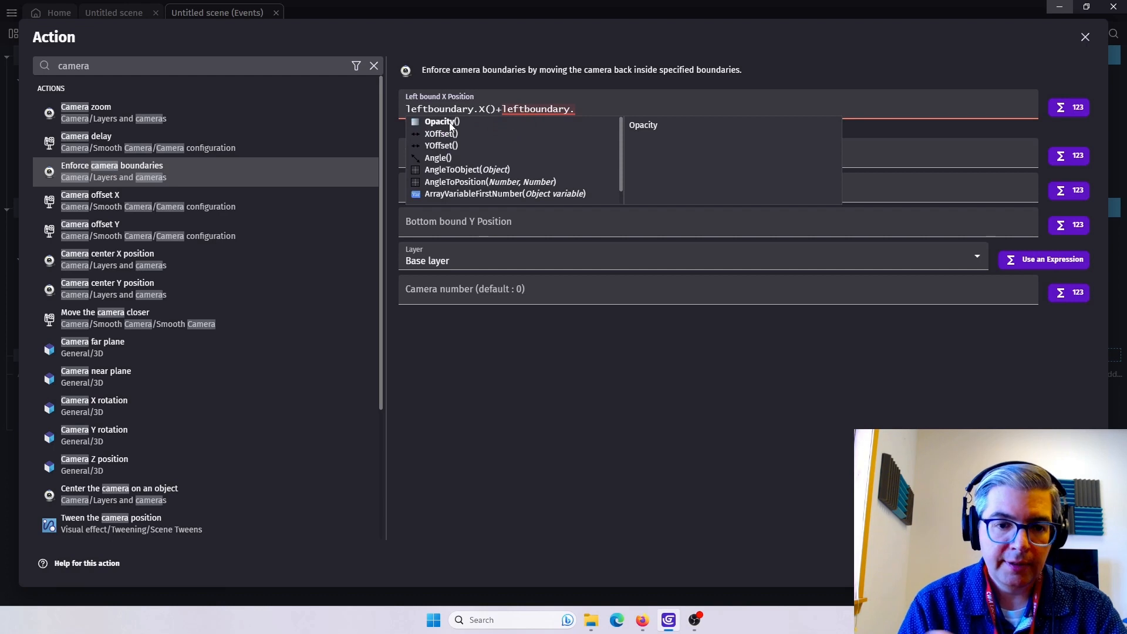
{"action": "type", "text": "W"}
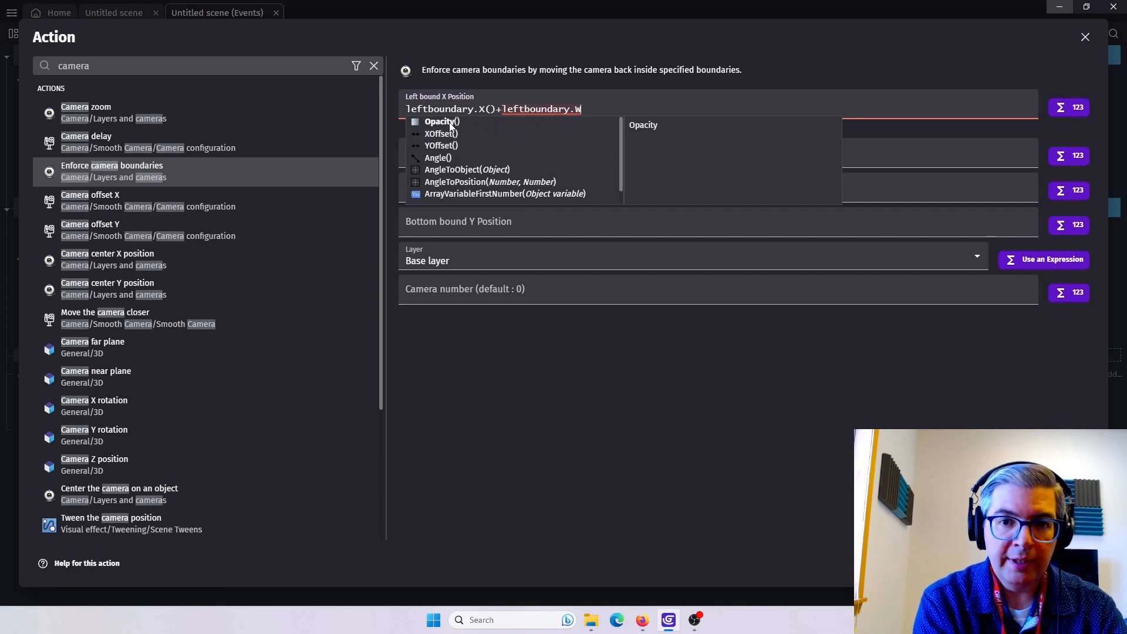
{"action": "type", "text": "idth()"}
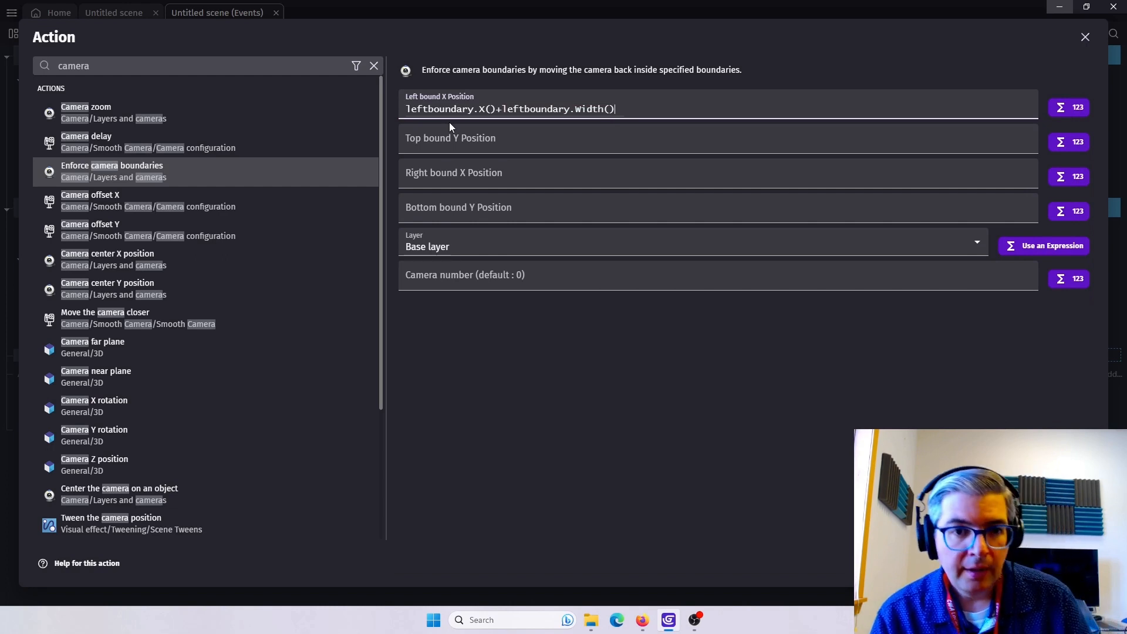
Set the camera's top bound Y position to topboundary.X()+topboundary.Height().
{"action": "left_click", "coordinate": [454, 139]}
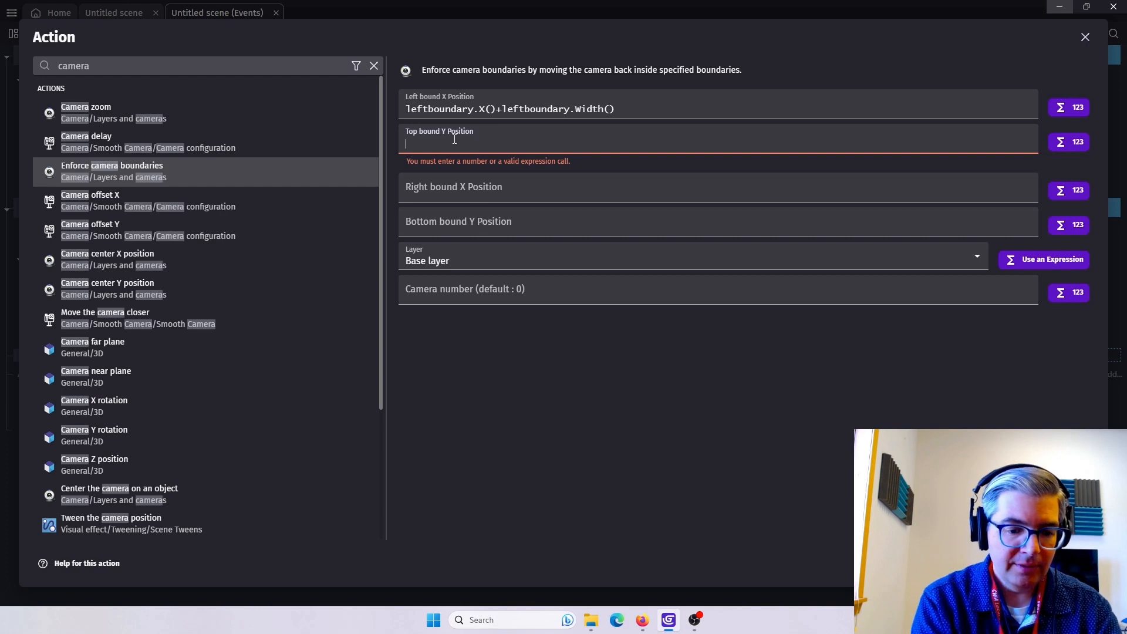
{"action": "type", "text": "top"}
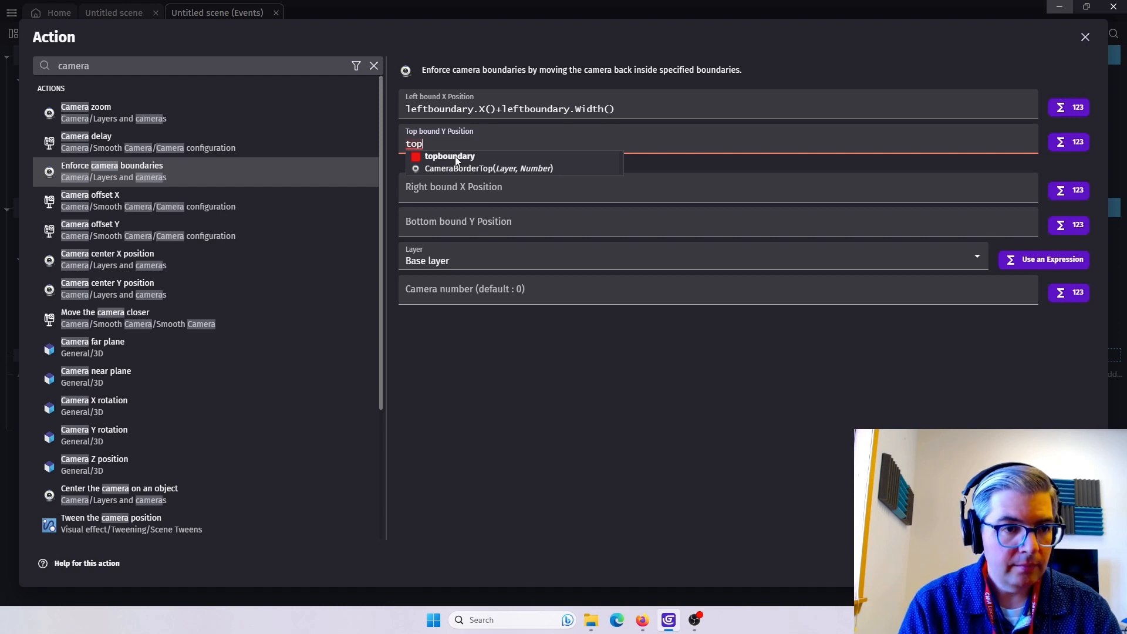
{"action": "left_click", "coordinate": [456, 156]}
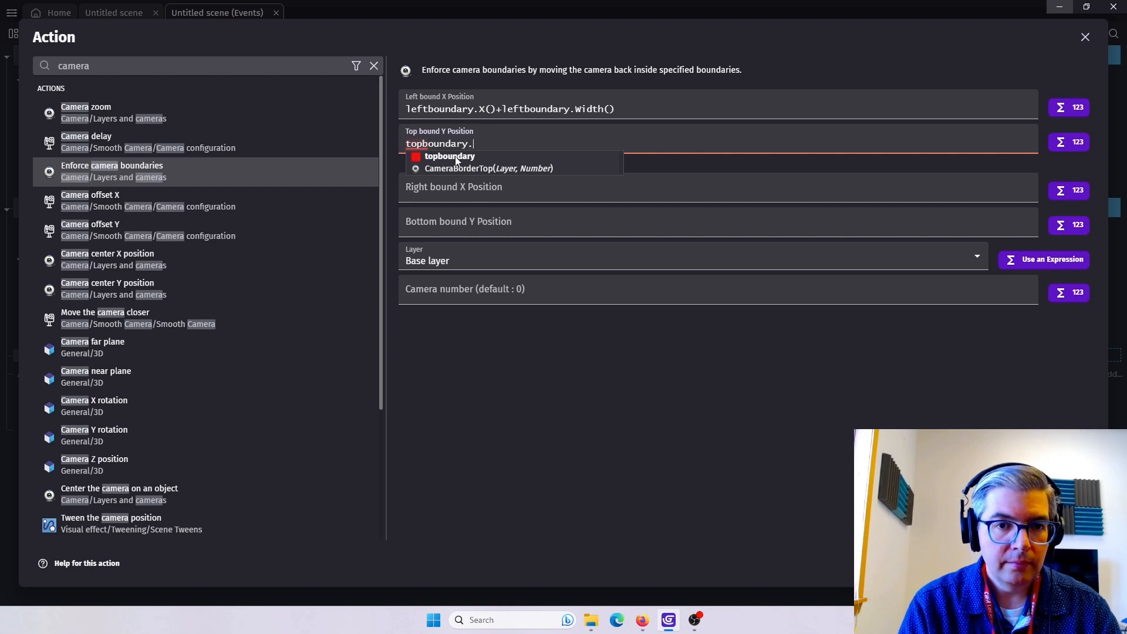
{"action": "key", "text": "Escape"}
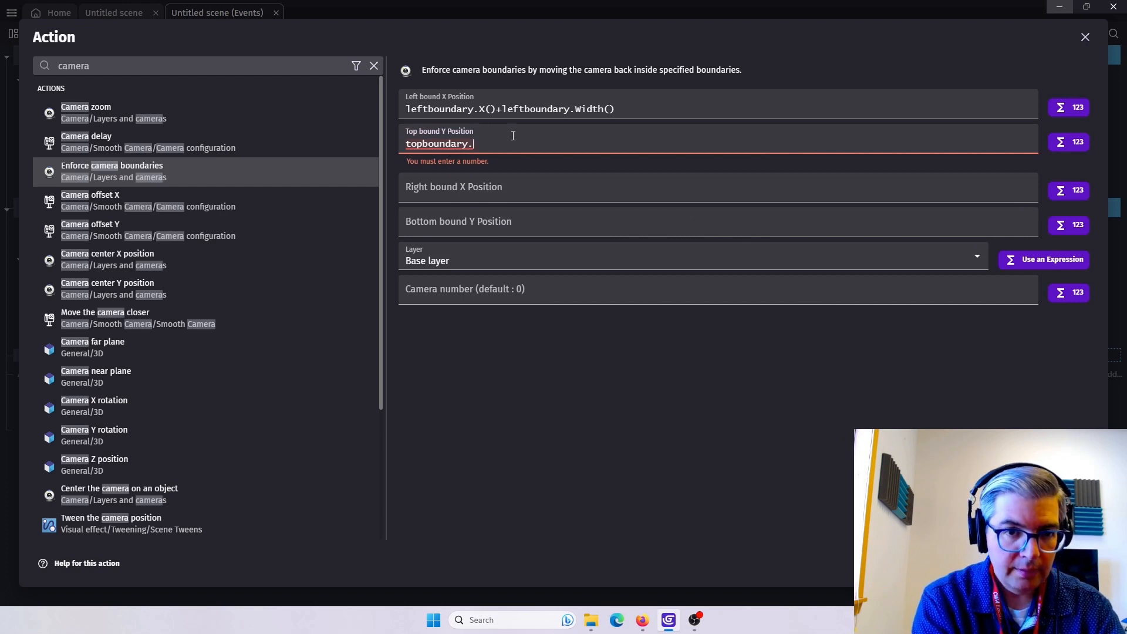
{"action": "type", "text": "X()"}
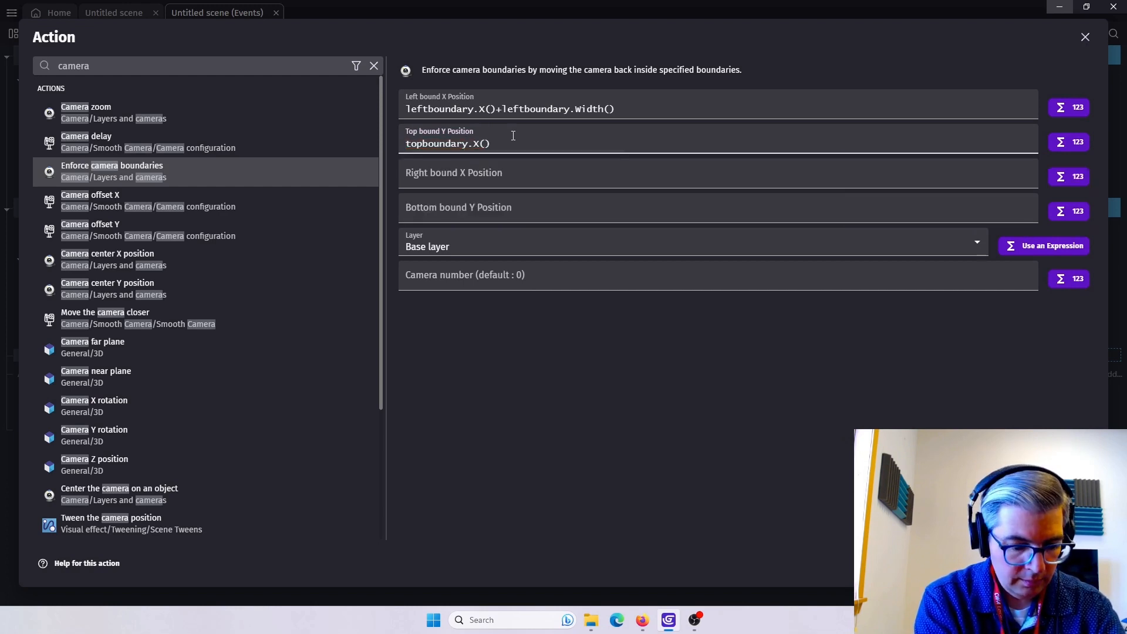
{"action": "type", "text": "+top"}
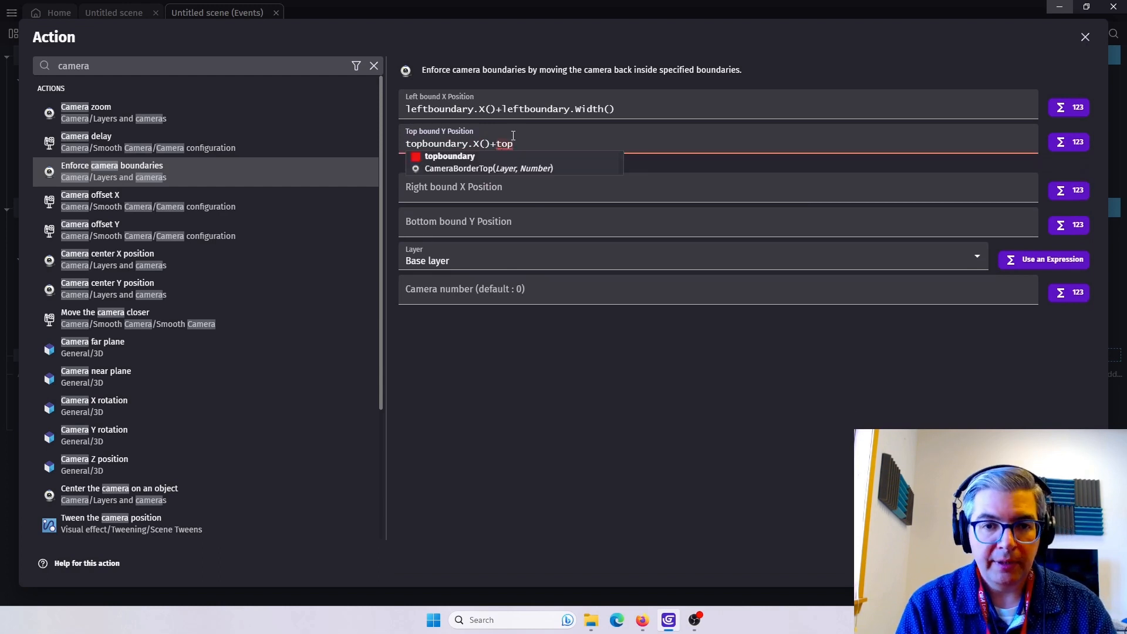
{"action": "left_click", "coordinate": [468, 157]}
{"action": "type", "text": "Height"}
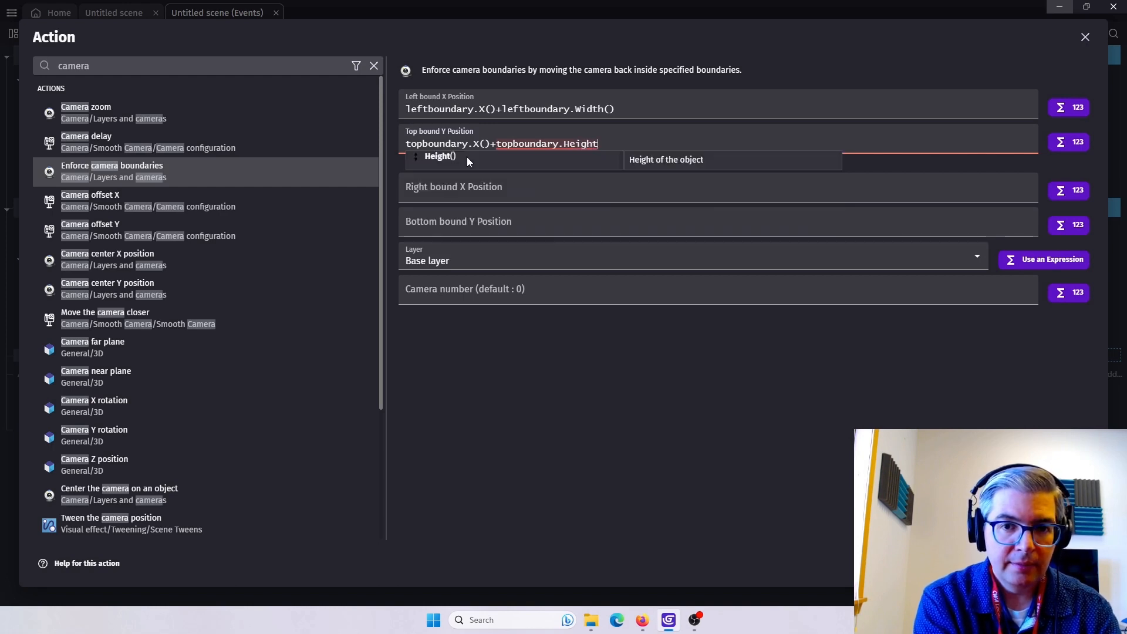
{"action": "left_click", "coordinate": [467, 157]}
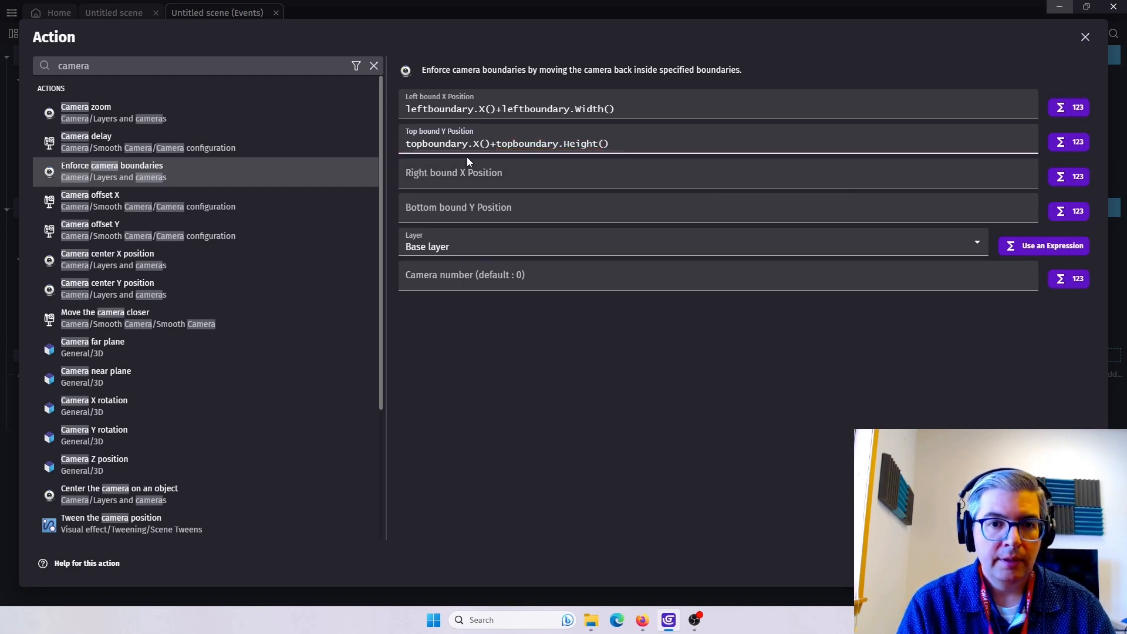
Set the camera's right bound X position to rightboundary.X().
{"action": "left_click", "coordinate": [469, 172]}
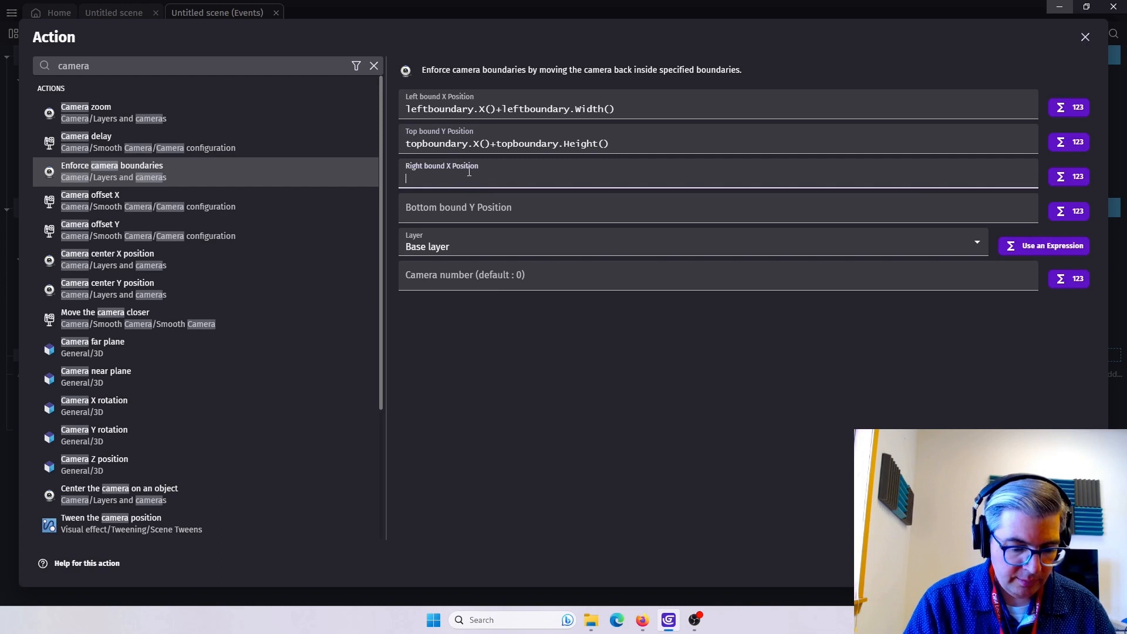
{"action": "type", "text": "rightboundary"}
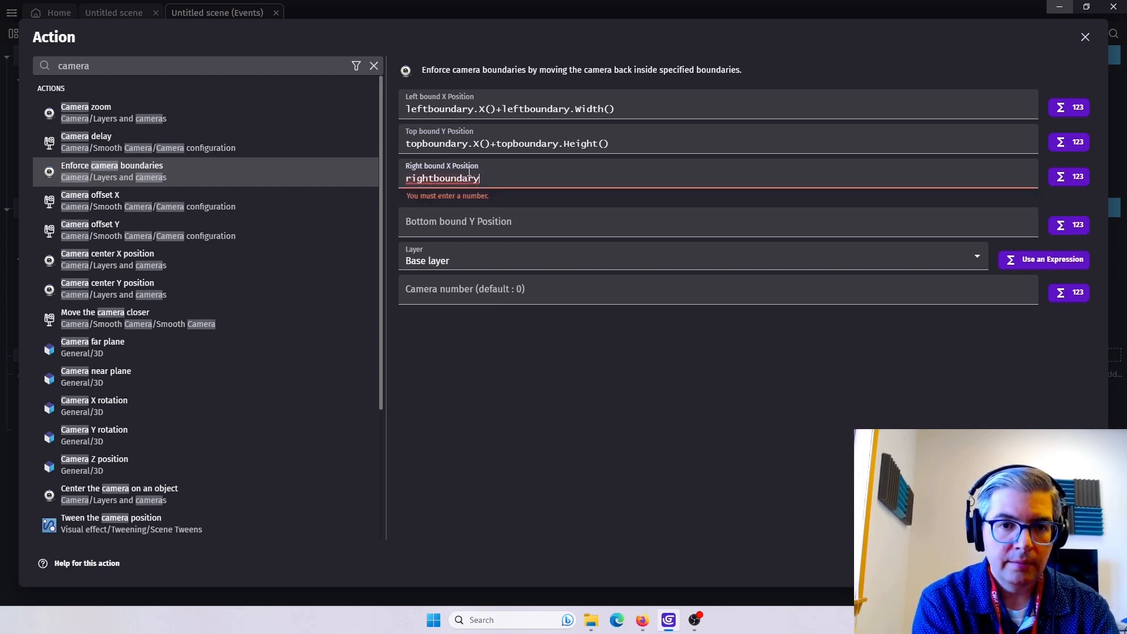
{"action": "type", "text": "."}
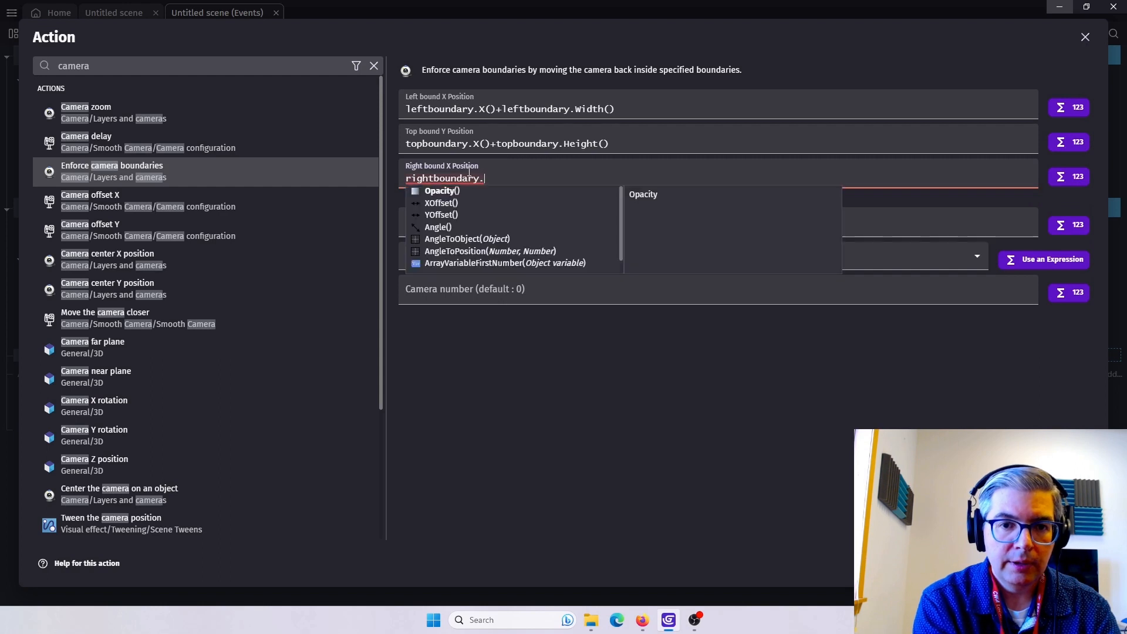
{"action": "type", "text": "X()"}
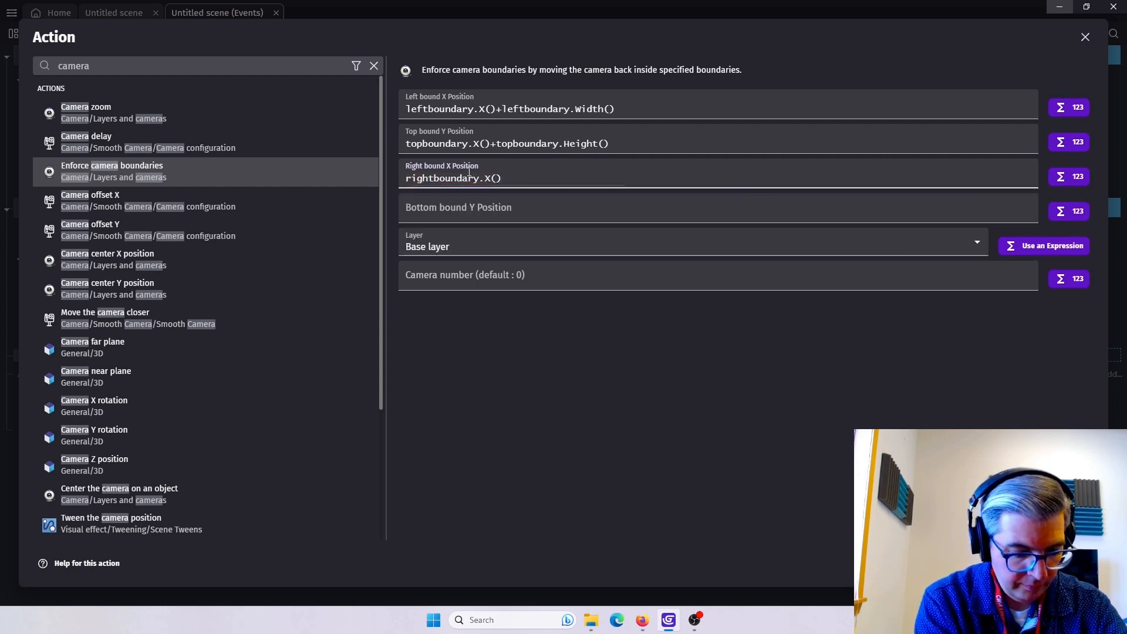
Set the camera's bottom bound Y position to bottomboundary.Y() and confirm the Enforce camera boundaries action.
{"action": "left_click", "coordinate": [458, 209]}
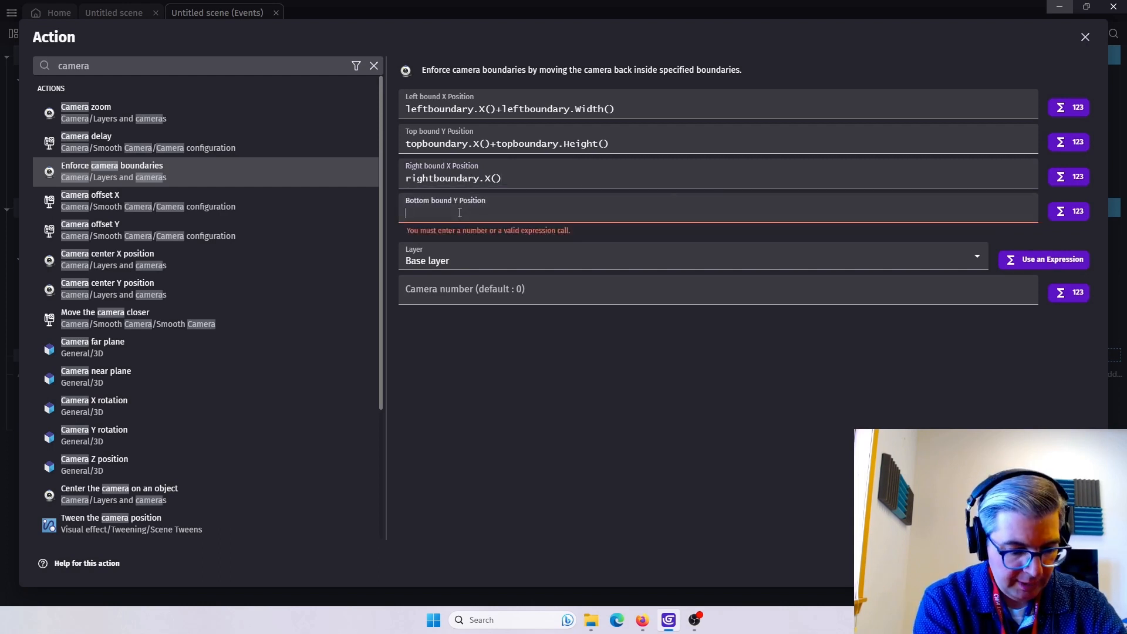
{"action": "type", "text": "bottm"}
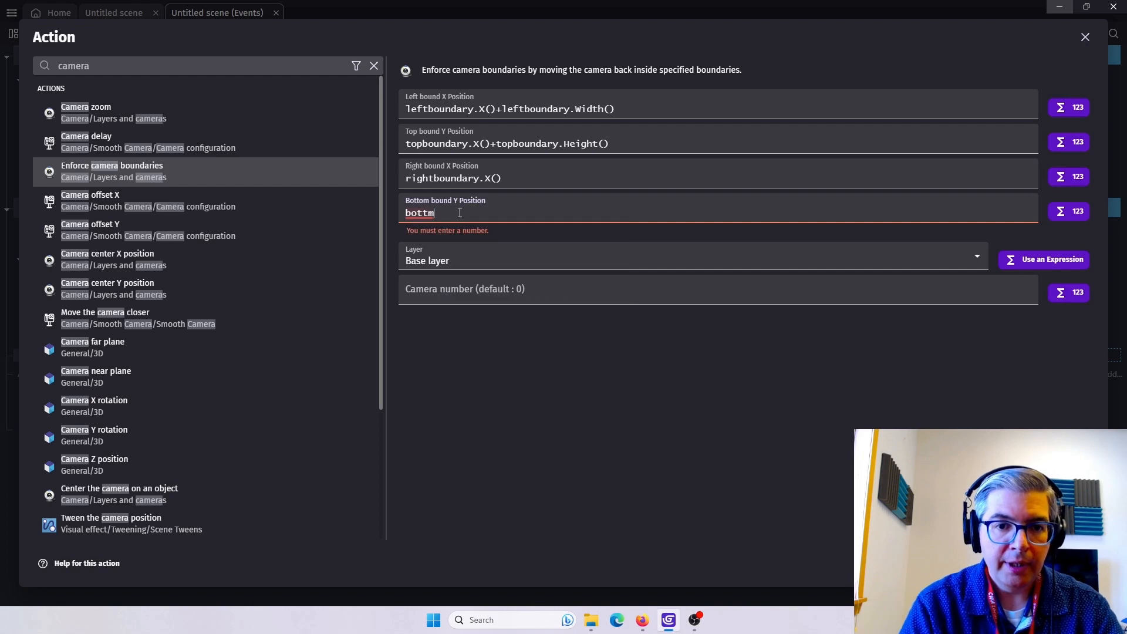
{"action": "key", "text": "BackSpace"}
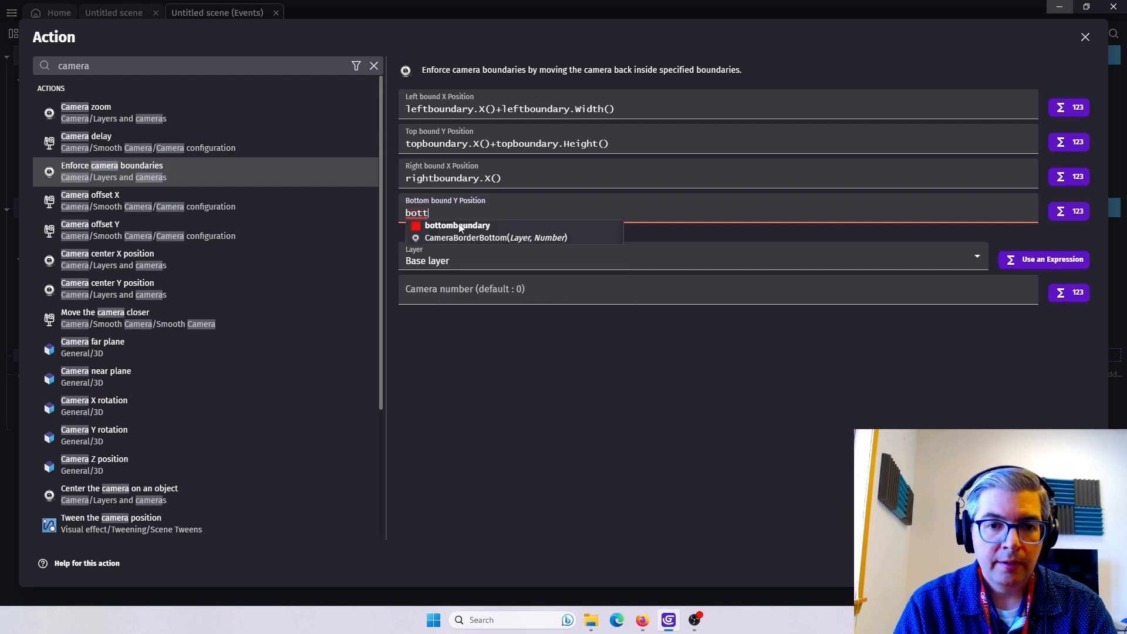
{"action": "left_click", "coordinate": [460, 223]}
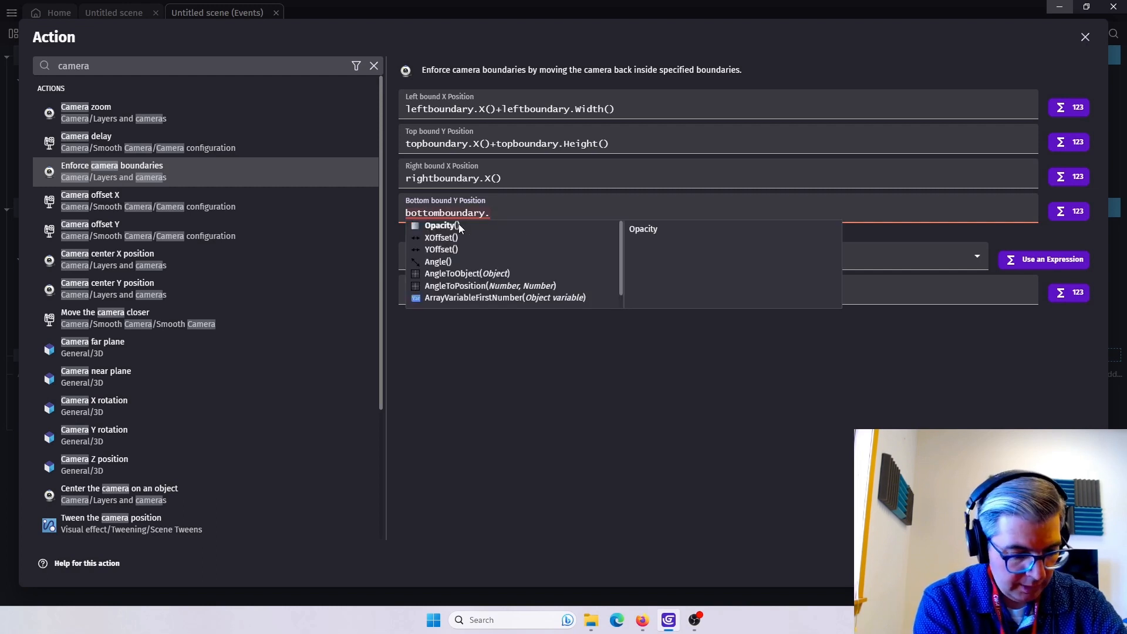
{"action": "type", "text": "Y"}
{"action": "left_click", "coordinate": [459, 223]}
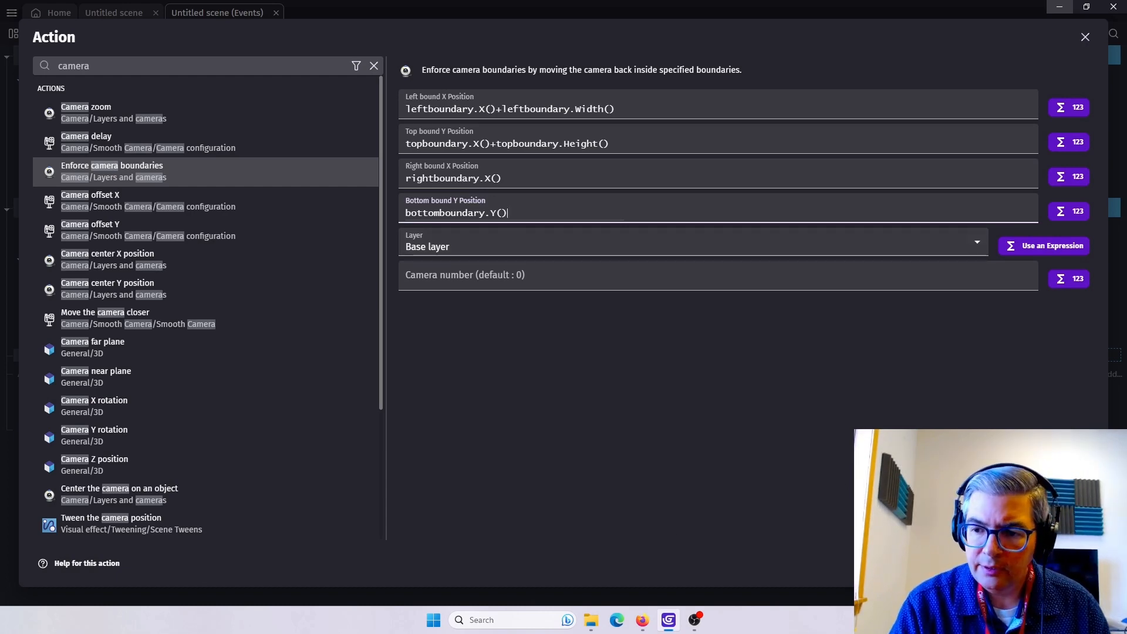
{"action": "left_click", "coordinate": [1075, 563]}
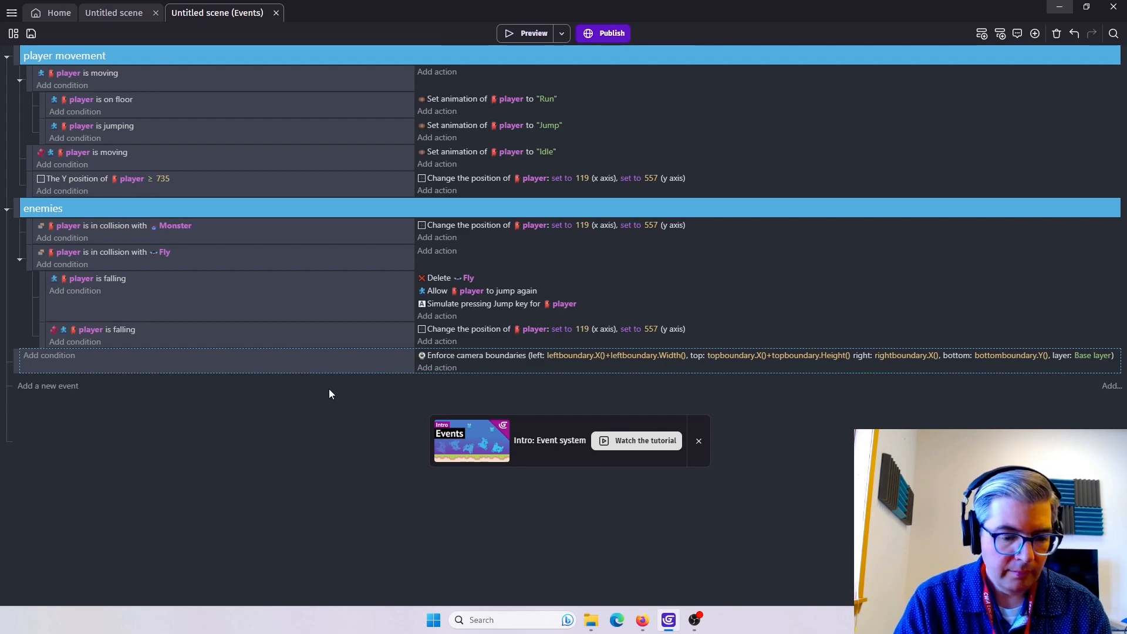
Add a new event below the camera boundaries event with the condition At the beginning of the scene.
{"action": "left_click", "coordinate": [61, 387]}
{"action": "left_click", "coordinate": [61, 382]}
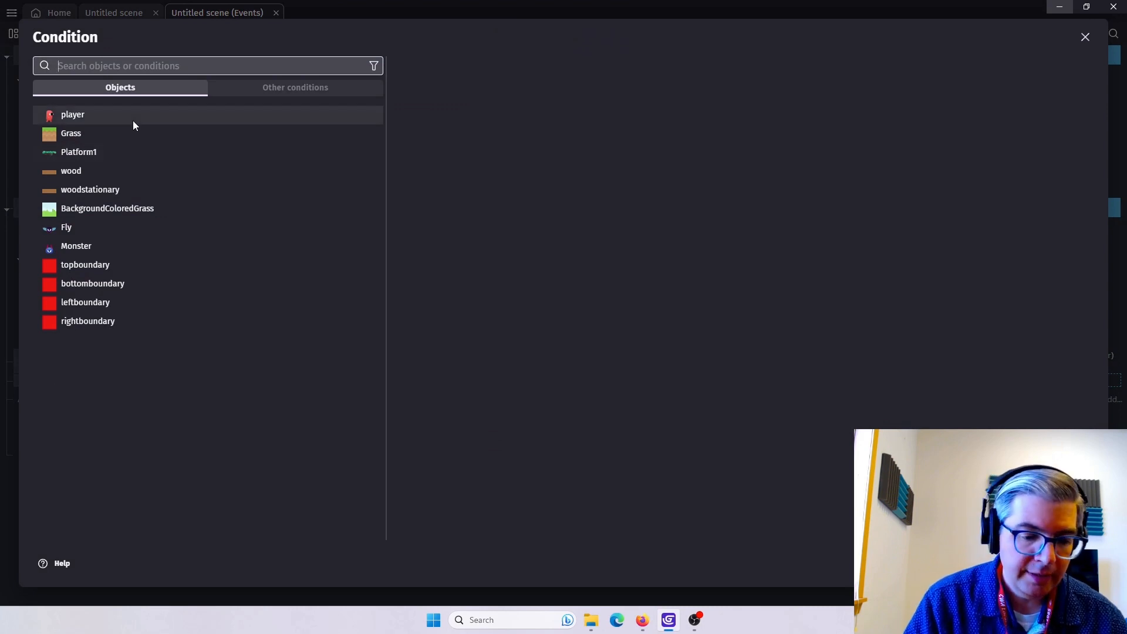
{"action": "type", "text": "scree"}
{"action": "key", "text": "BackSpace"}
{"action": "key", "text": "BackSpace"}
{"action": "key", "text": "BackSpace"}
{"action": "type", "text": "ene"}
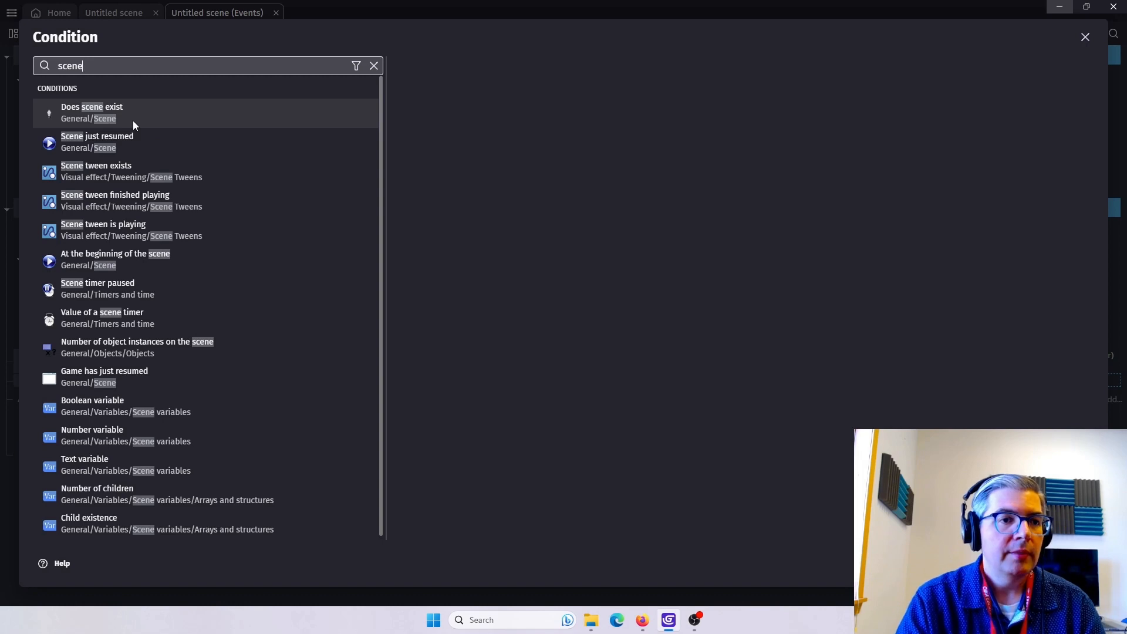
{"action": "left_click", "coordinate": [100, 256]}
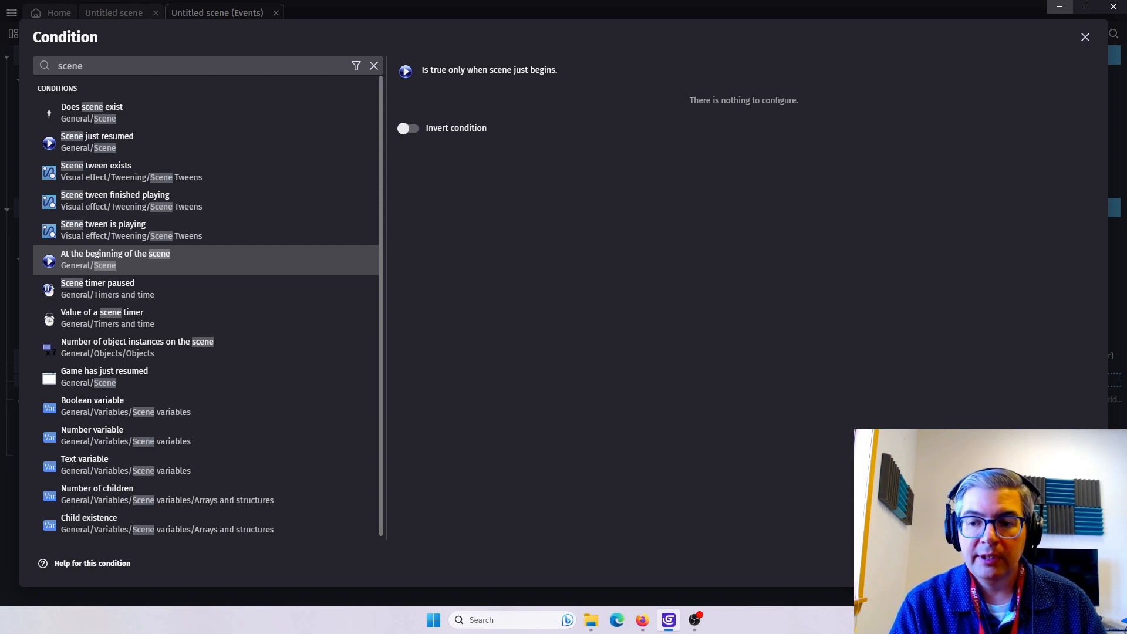
{"action": "left_click", "coordinate": [1081, 564]}
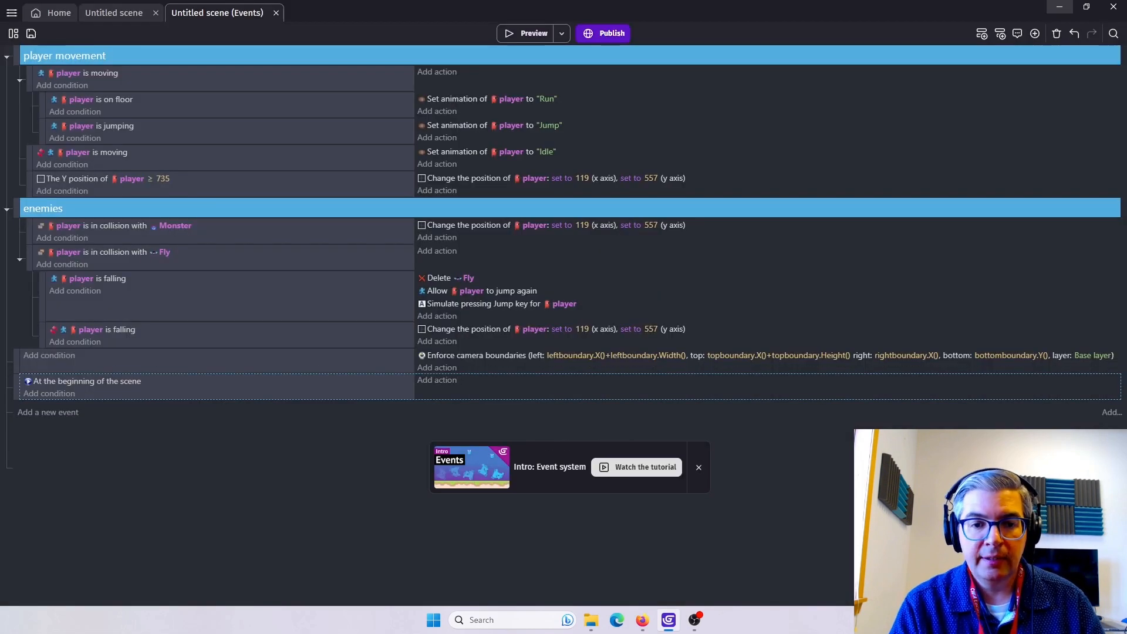
Add Hide actions for topboundary and bottomboundary to the beginning-of-scene event.
{"action": "left_click", "coordinate": [451, 382]}
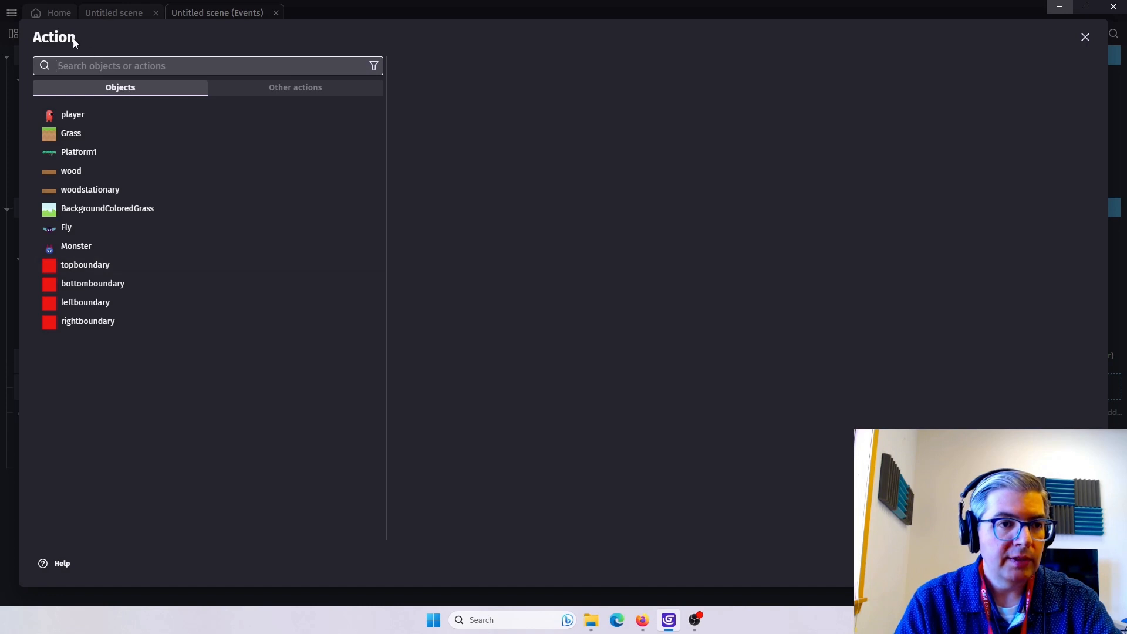
{"action": "left_click", "coordinate": [79, 265]}
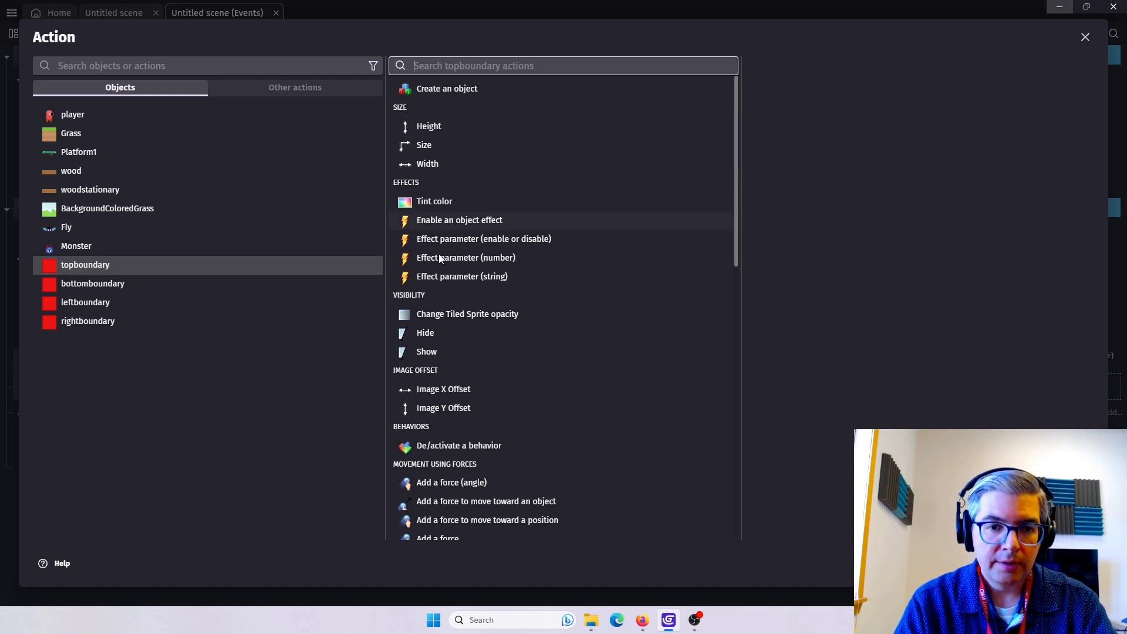
{"action": "left_click", "coordinate": [431, 332]}
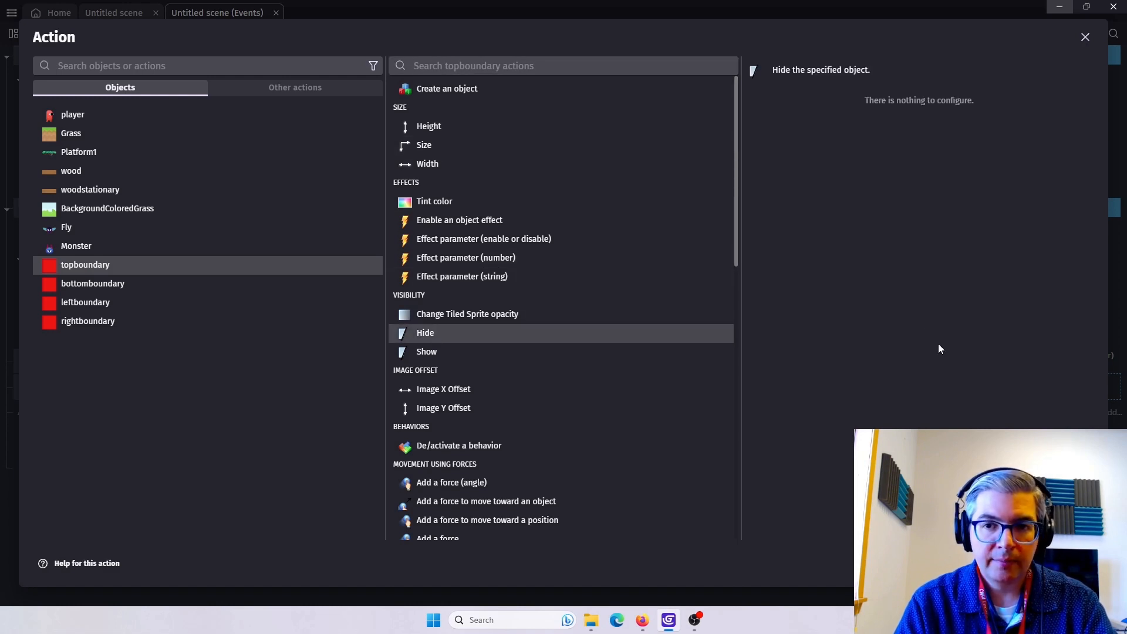
{"action": "left_click", "coordinate": [1079, 563]}
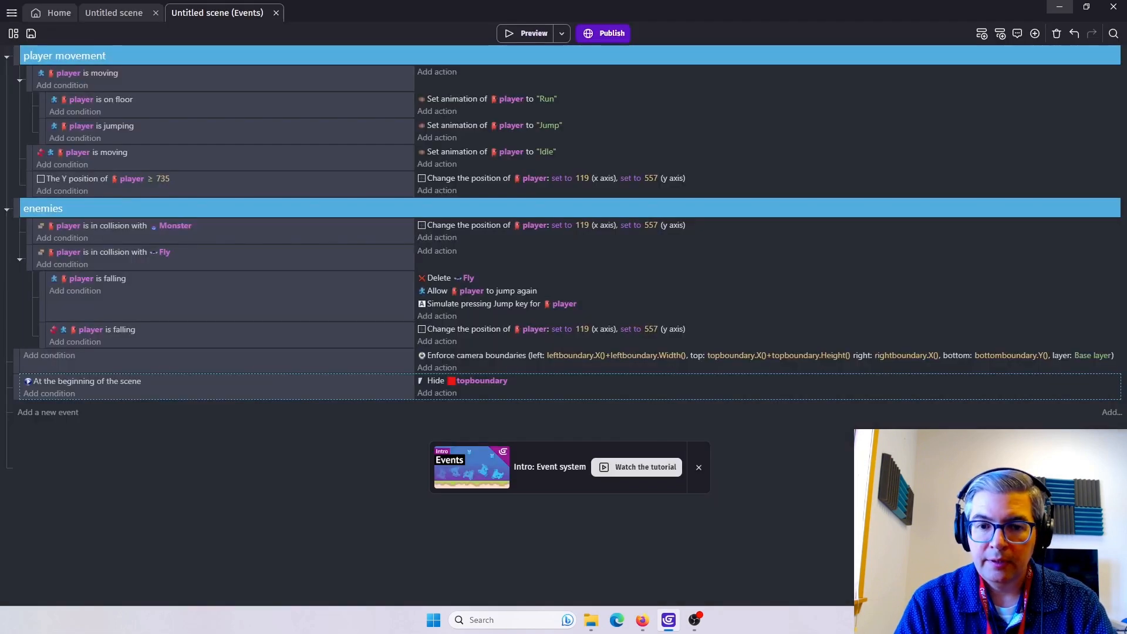
{"action": "left_click", "coordinate": [443, 397]}
{"action": "left_click", "coordinate": [88, 285]}
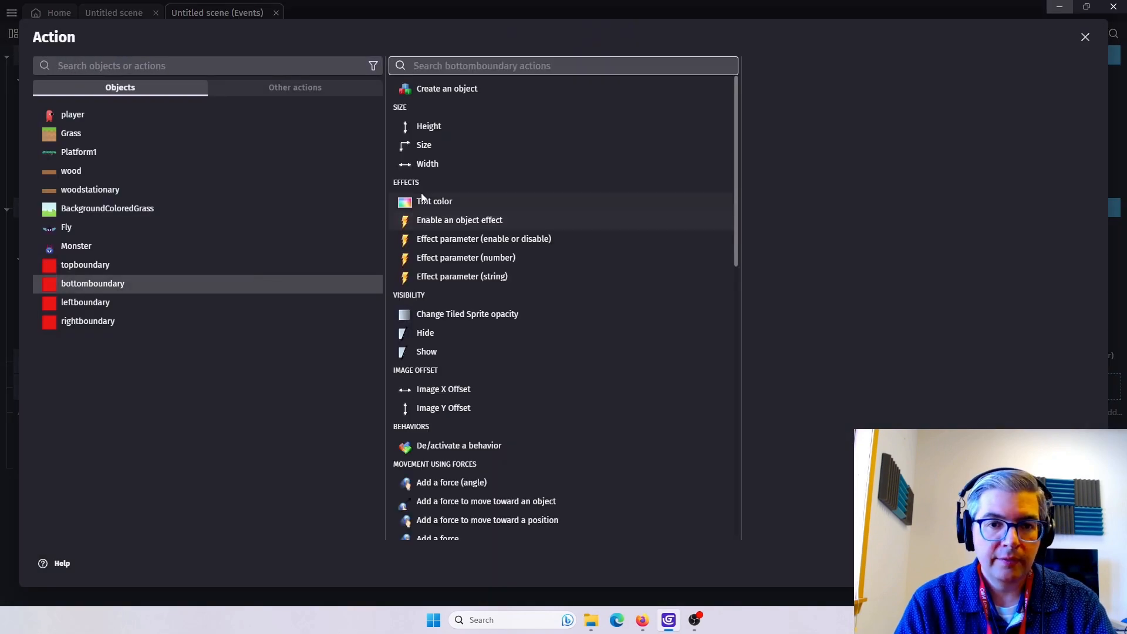
{"action": "left_click", "coordinate": [428, 335]}
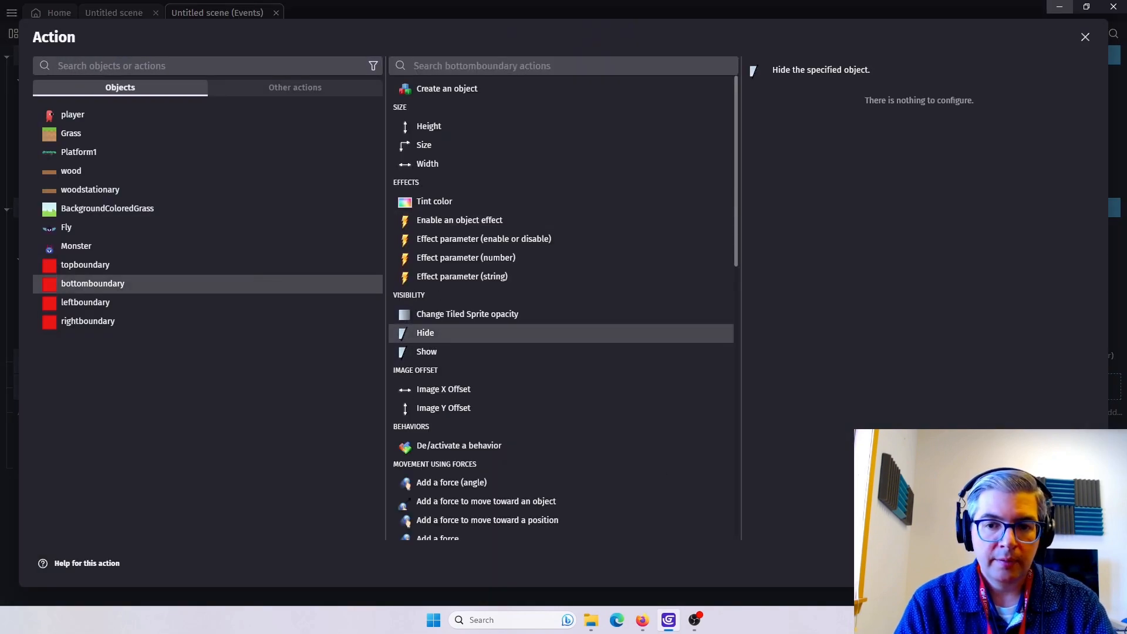
{"action": "left_click", "coordinate": [1080, 564]}
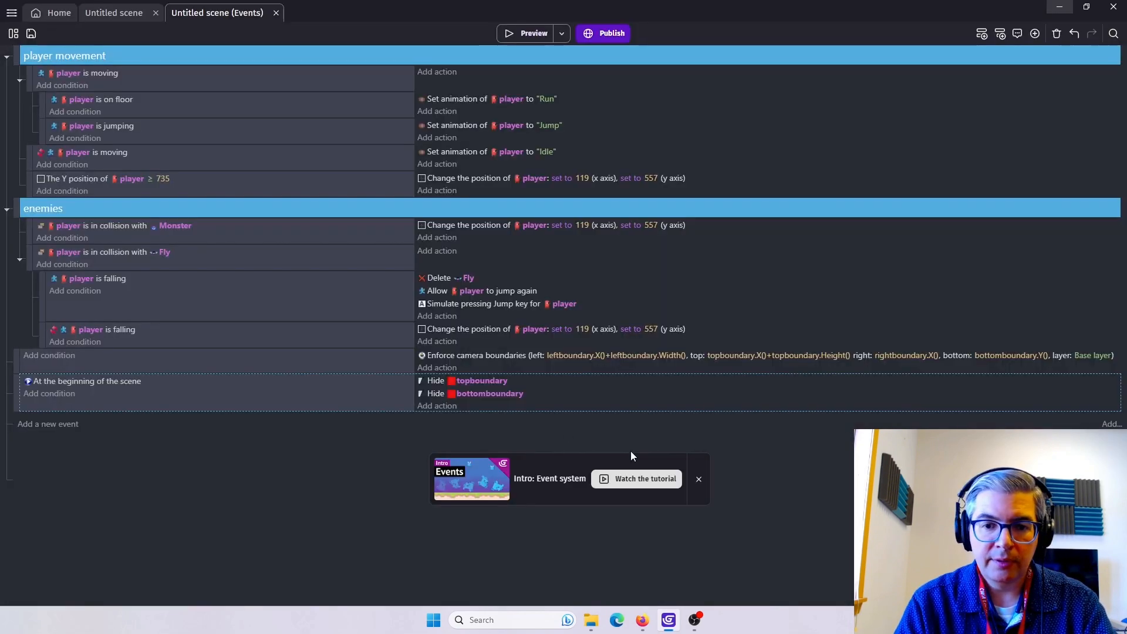
Add Hide actions for leftboundary and rightboundary to the beginning-of-scene event.
{"action": "left_click", "coordinate": [437, 406]}
{"action": "left_click", "coordinate": [103, 303]}
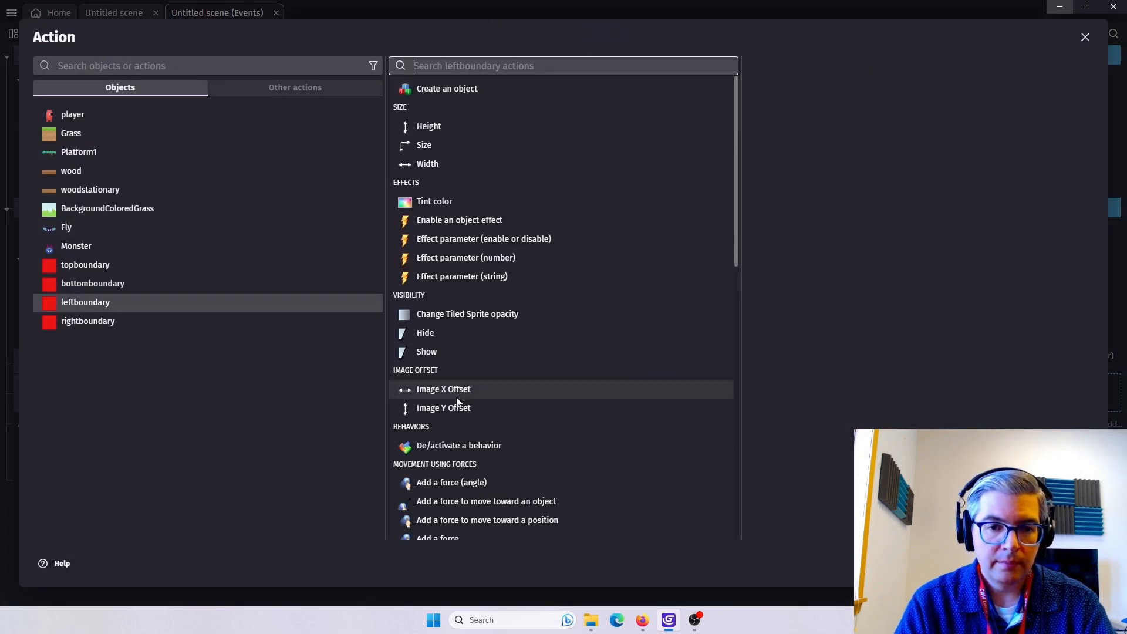
{"action": "scroll", "coordinate": [461, 399], "scroll_direction": "down", "scroll_amount": 2}
{"action": "left_click", "coordinate": [428, 274]}
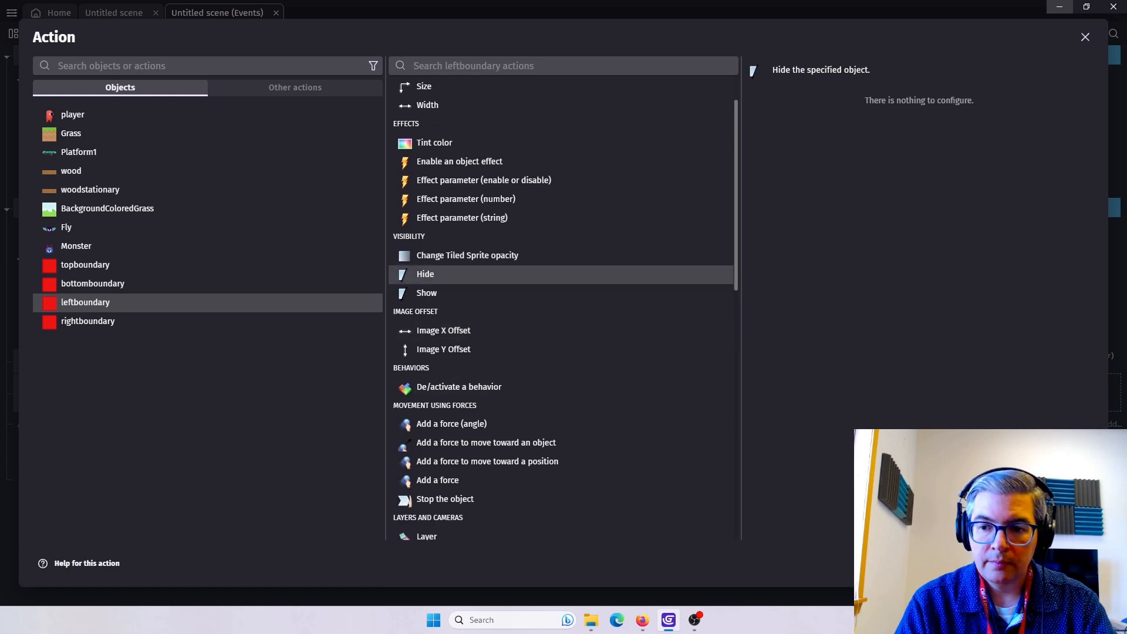
{"action": "key", "text": "Return"}
{"action": "left_click", "coordinate": [438, 417]}
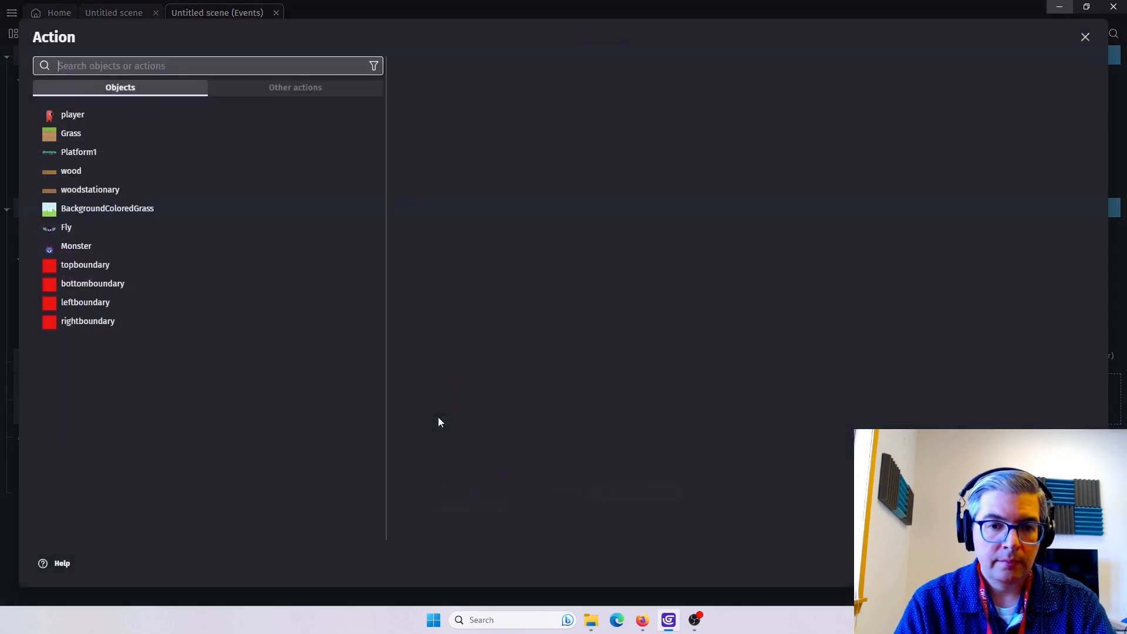
{"action": "left_click", "coordinate": [115, 321]}
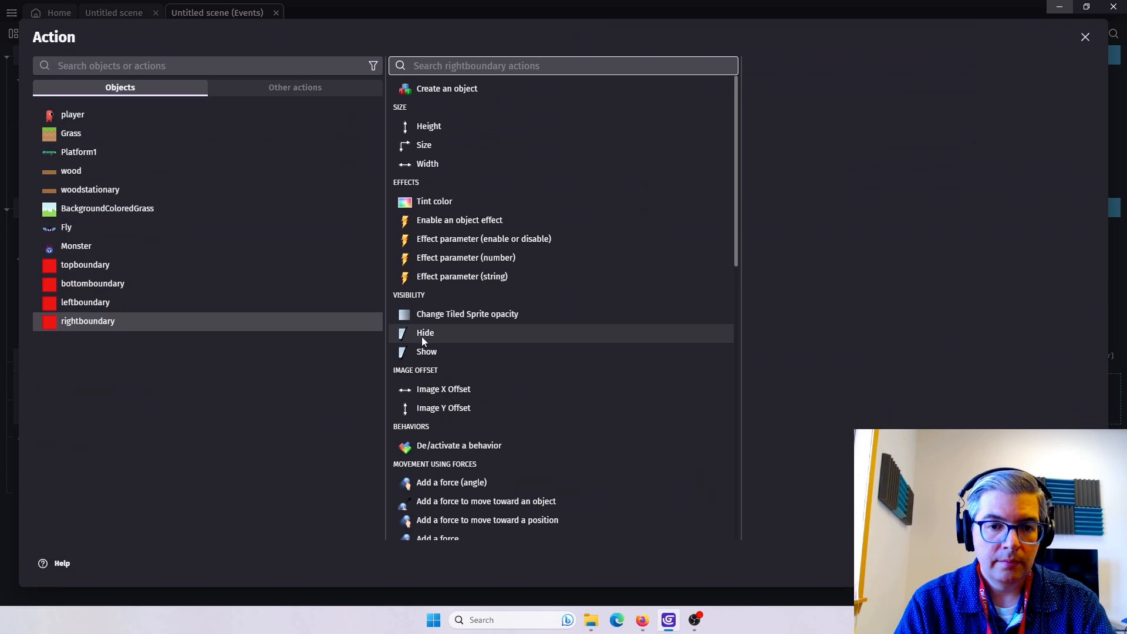
{"action": "left_click", "coordinate": [422, 333]}
{"action": "key", "text": "Return"}
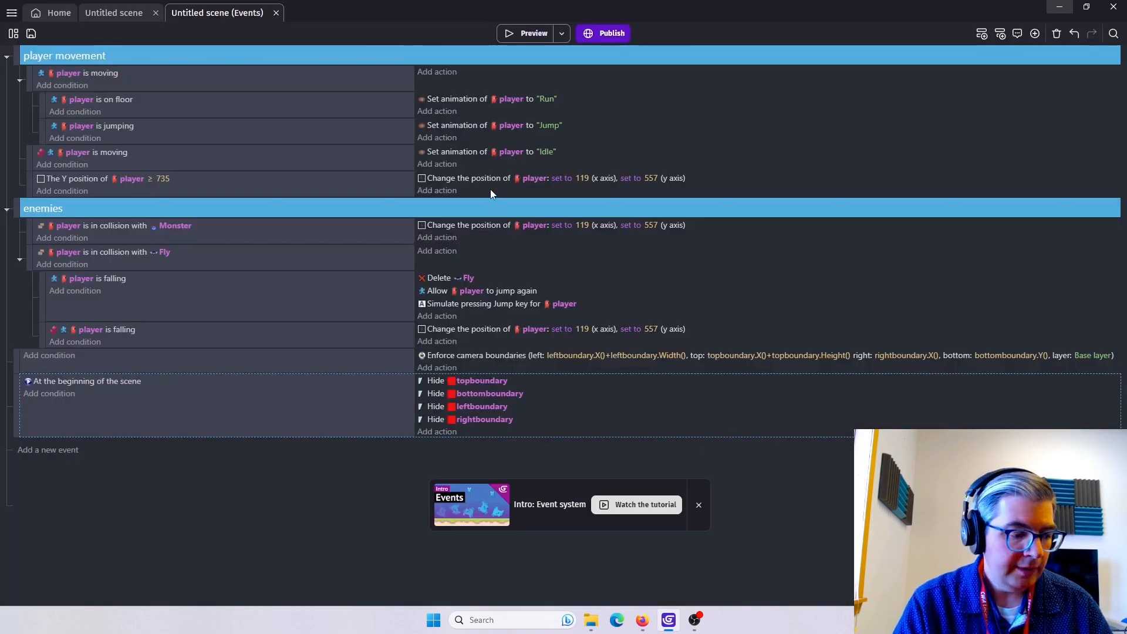
Preview the game, move and jump the player across the level to test the camera boundaries, and close the preview.
{"action": "left_click", "coordinate": [524, 33]}
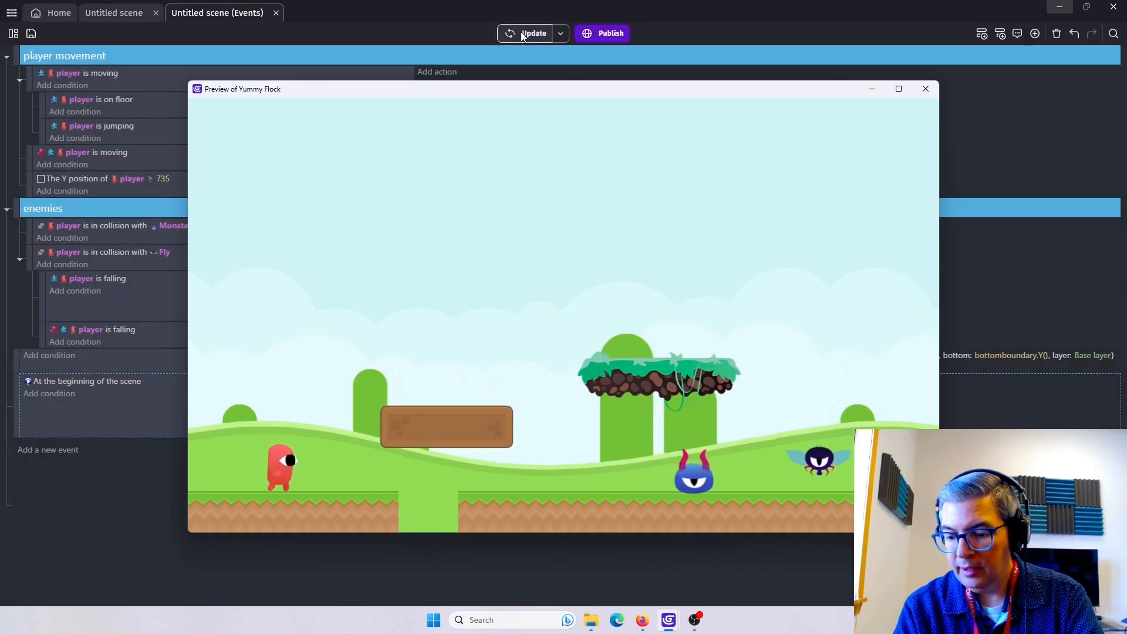
{"action": "key", "text": "Left"}
{"action": "key", "text": "Right"}
{"action": "key", "text": "space"}
{"action": "key", "text": "Left"}
{"action": "key", "text": "Right"}
{"action": "key", "text": "Left"}
{"action": "key", "text": "Right"}
{"action": "key", "text": "Left"}
{"action": "key", "text": "Right"}
{"action": "key", "text": "space"}
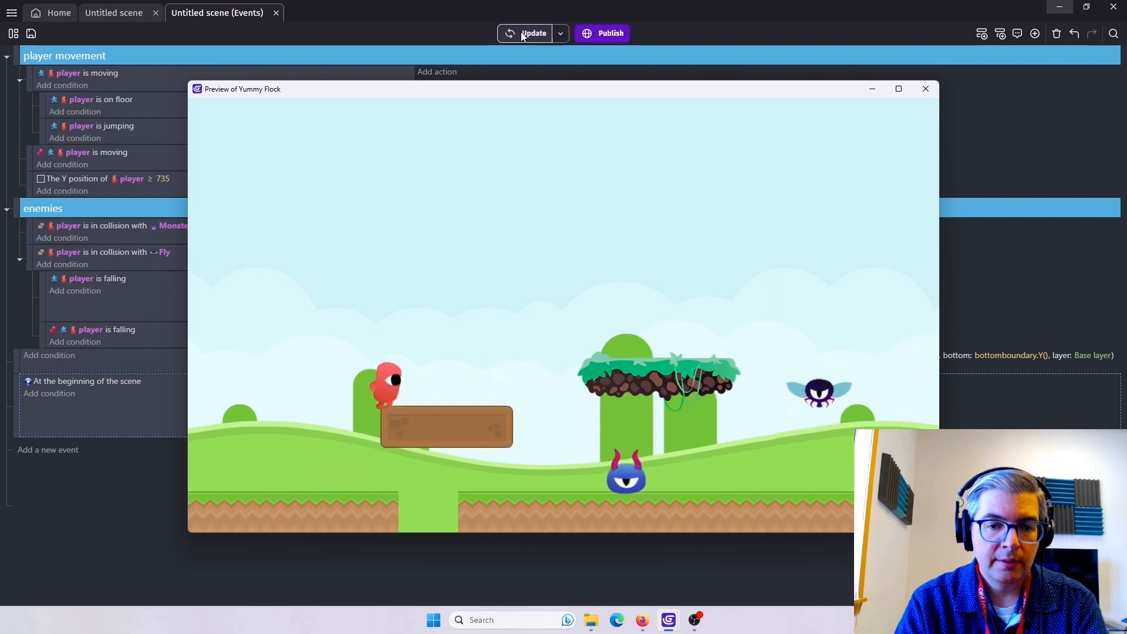
{"action": "key", "text": "space"}
{"action": "key", "text": "space"}
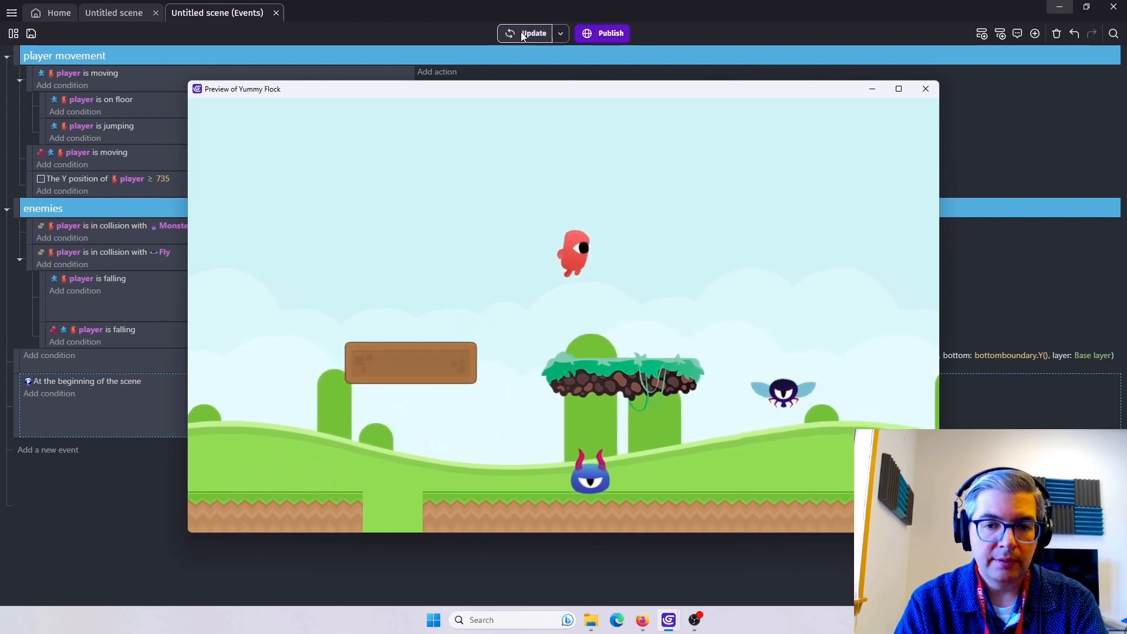
{"action": "key", "text": "space"}
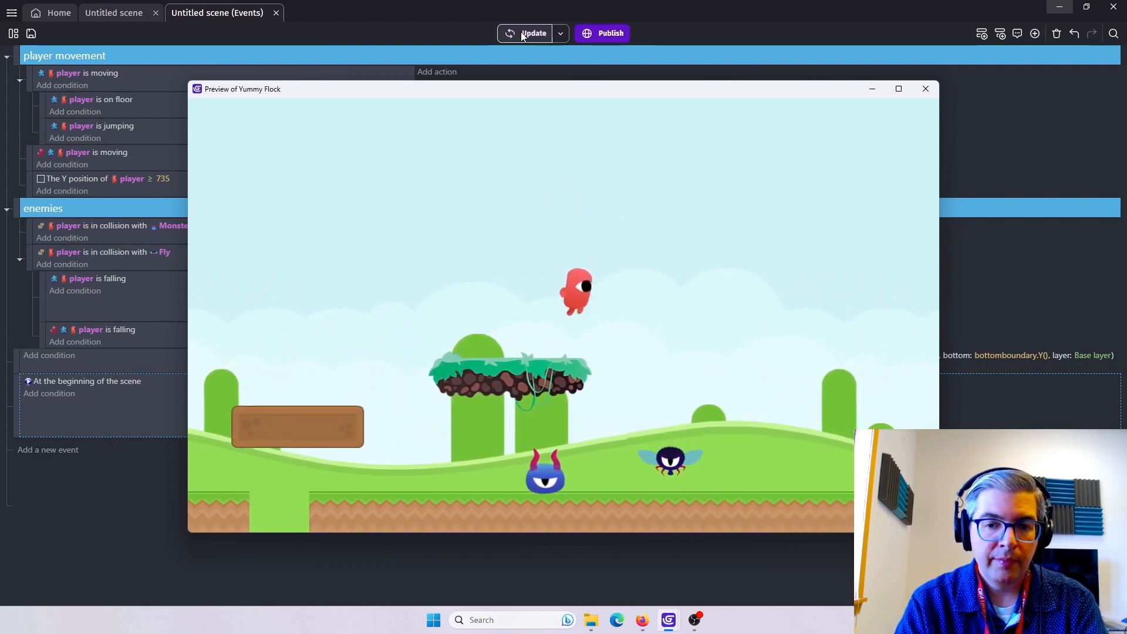
{"action": "key", "text": "space"}
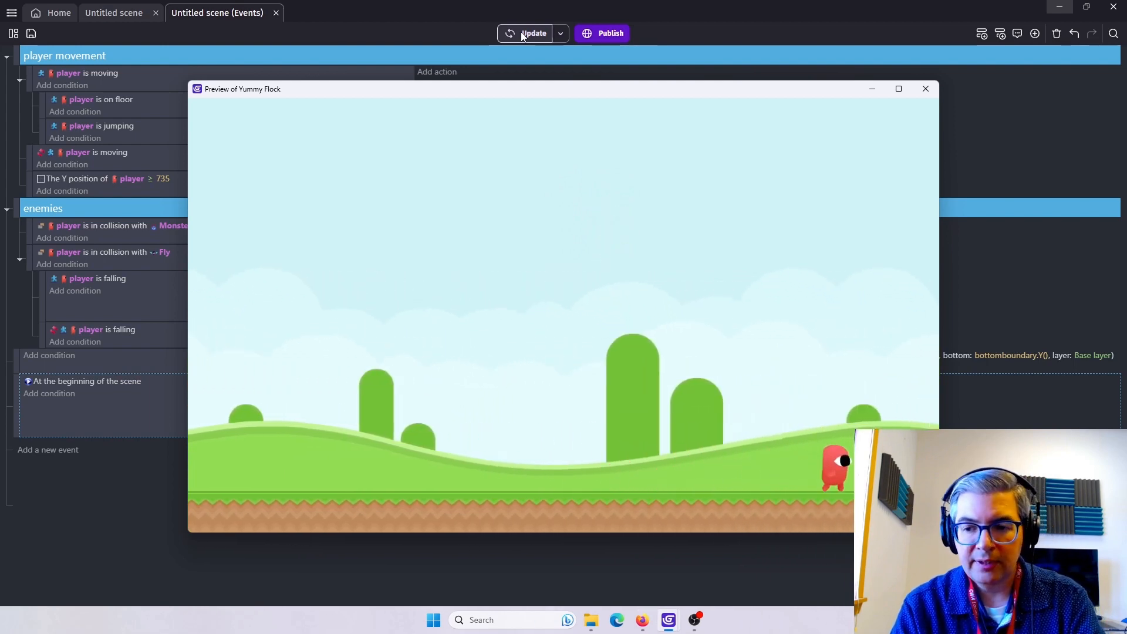
{"action": "key", "text": "Left"}
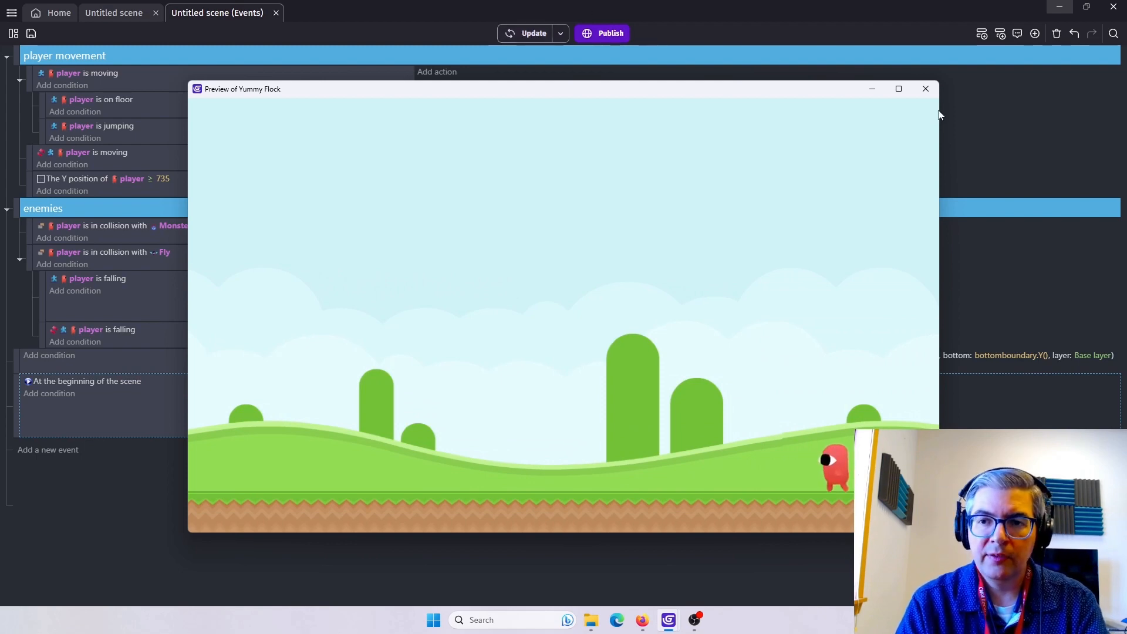
{"action": "left_click", "coordinate": [926, 88]}
In the scene editor, widen the long Grass strip to about 1817 so it reaches the right boundary.
{"action": "left_click", "coordinate": [101, 14]}
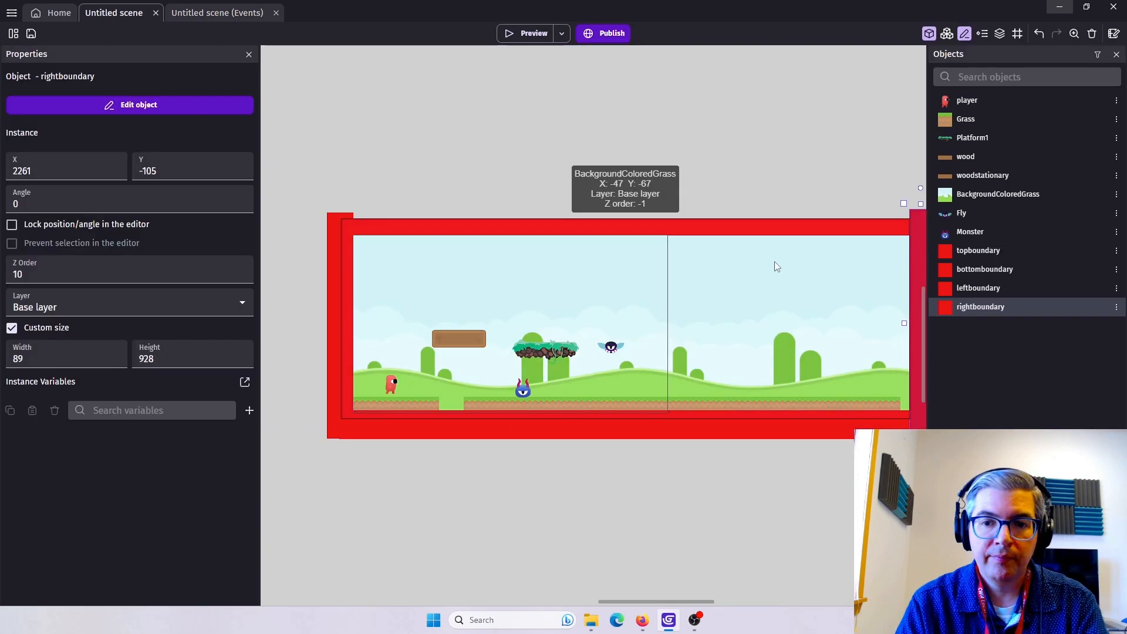
{"action": "left_click", "coordinate": [890, 403]}
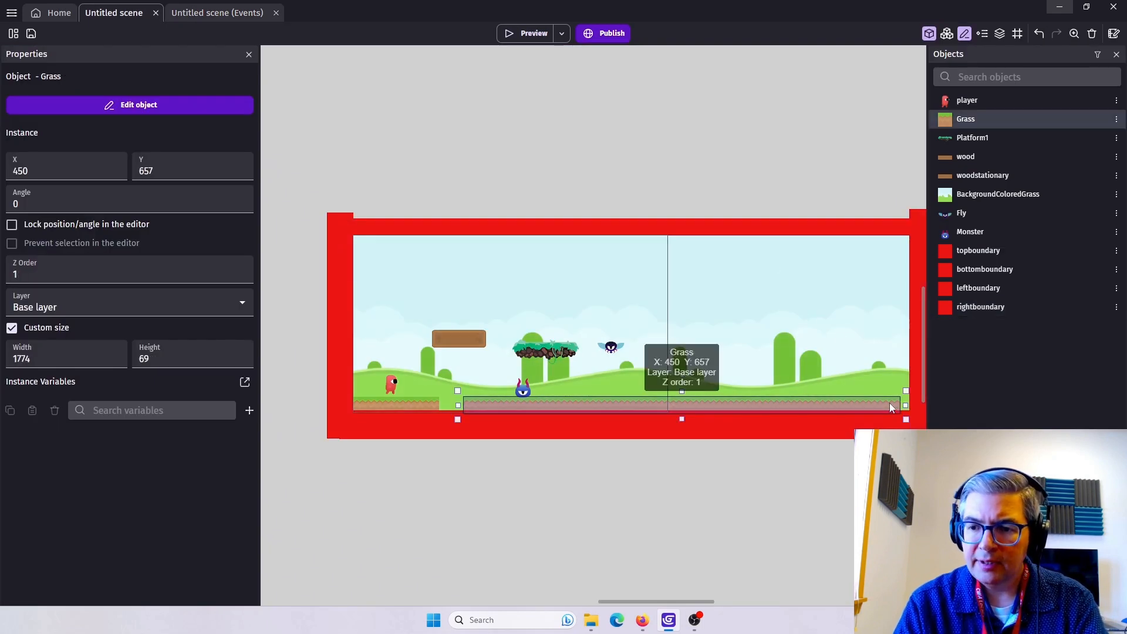
{"action": "left_click_drag", "start_coordinate": [905, 404], "coordinate": [916, 404]}
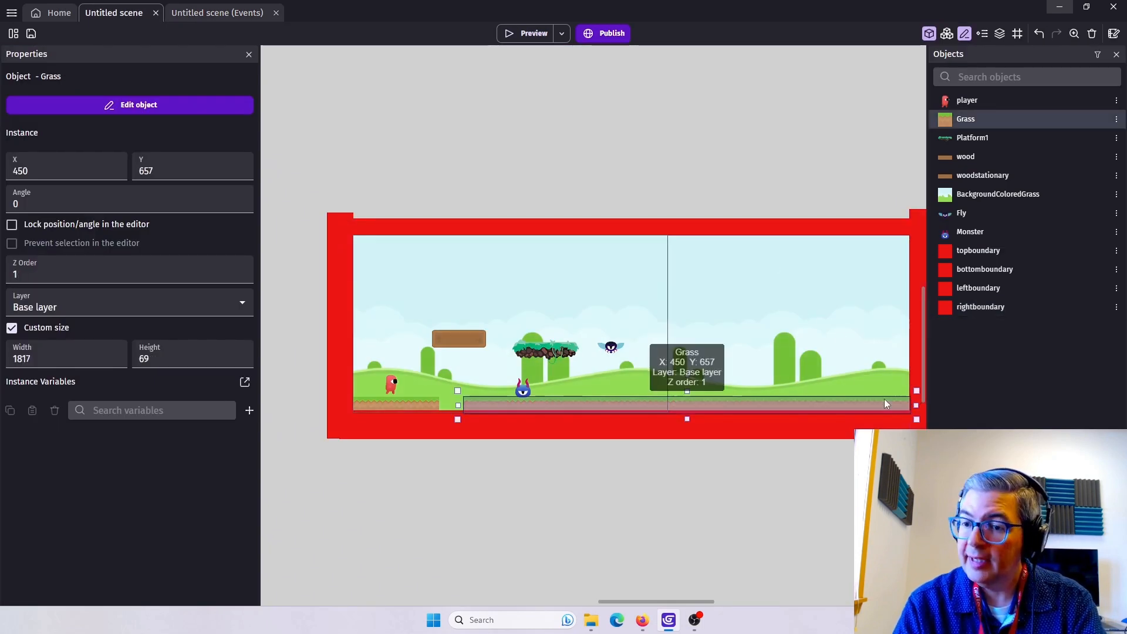
{"action": "left_click", "coordinate": [716, 166]}
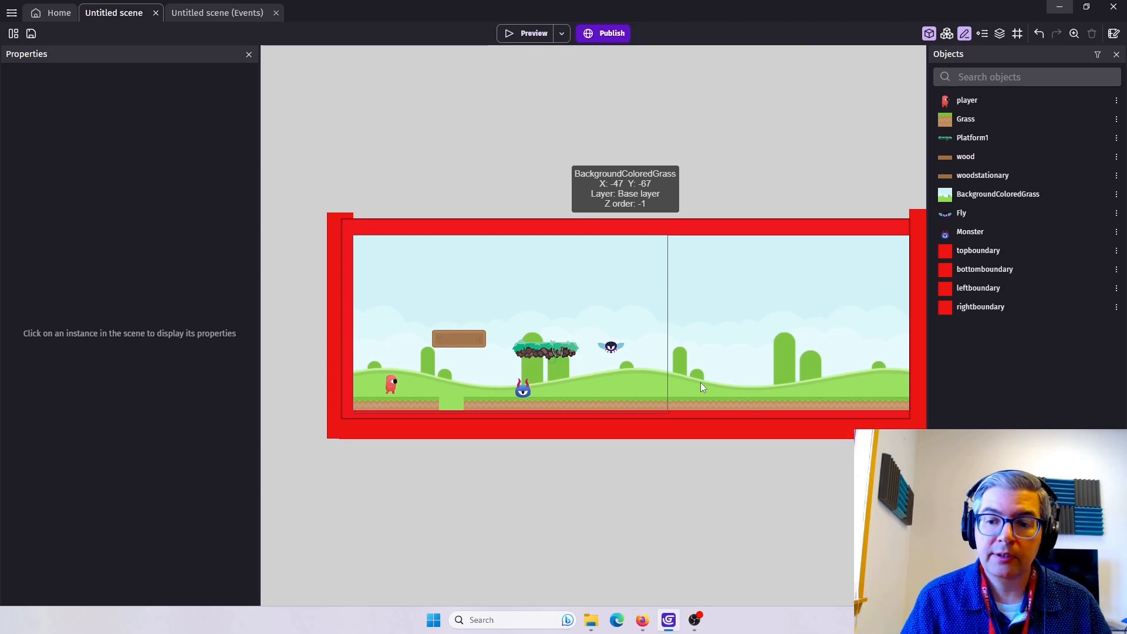
{"action": "scroll", "coordinate": [637, 335], "scroll_direction": "down", "scroll_amount": 1, "text": "ctrl"}
{"action": "scroll", "coordinate": [637, 335], "scroll_direction": "down", "scroll_amount": 8, "text": "ctrl"}
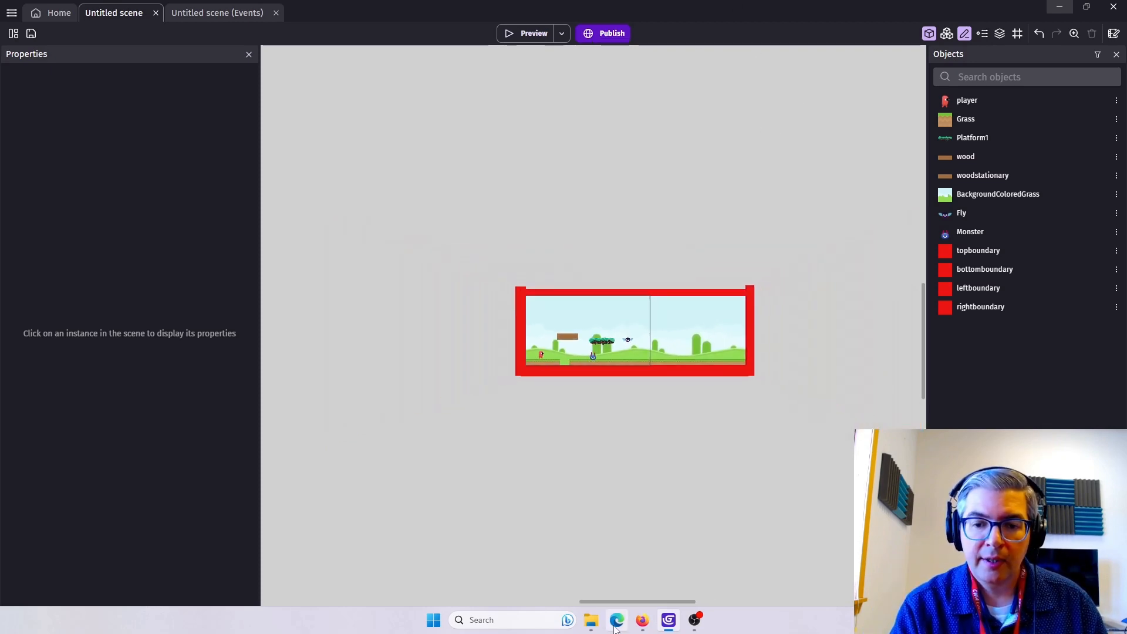
{"action": "left_click_drag", "start_coordinate": [615, 601], "coordinate": [653, 597]}
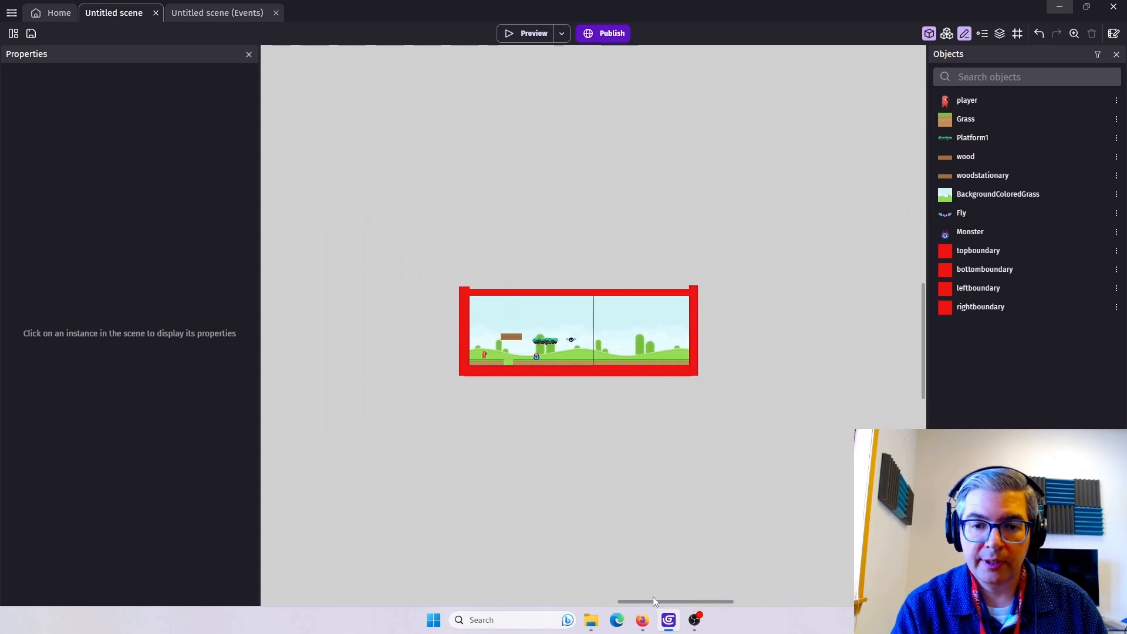
{"action": "scroll", "coordinate": [593, 388], "scroll_direction": "up", "scroll_amount": 6, "text": "ctrl"}
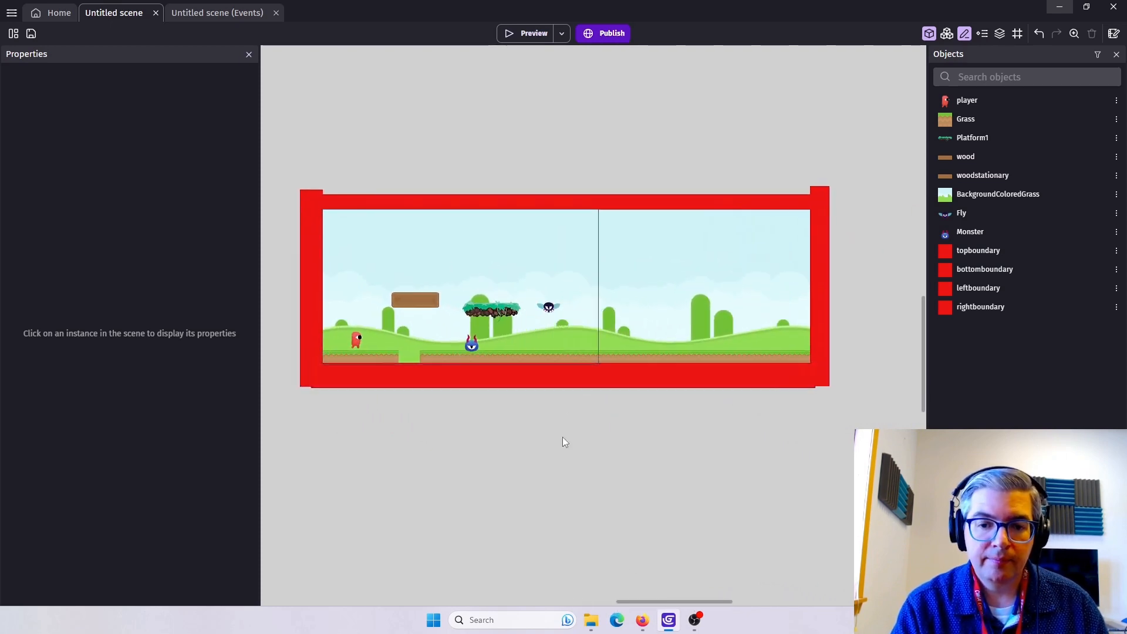
Add the GDevelop platformer Door from the asset store, found by searching for door, to the scene's objects.
{"action": "left_click_drag", "start_coordinate": [632, 601], "coordinate": [620, 603]}
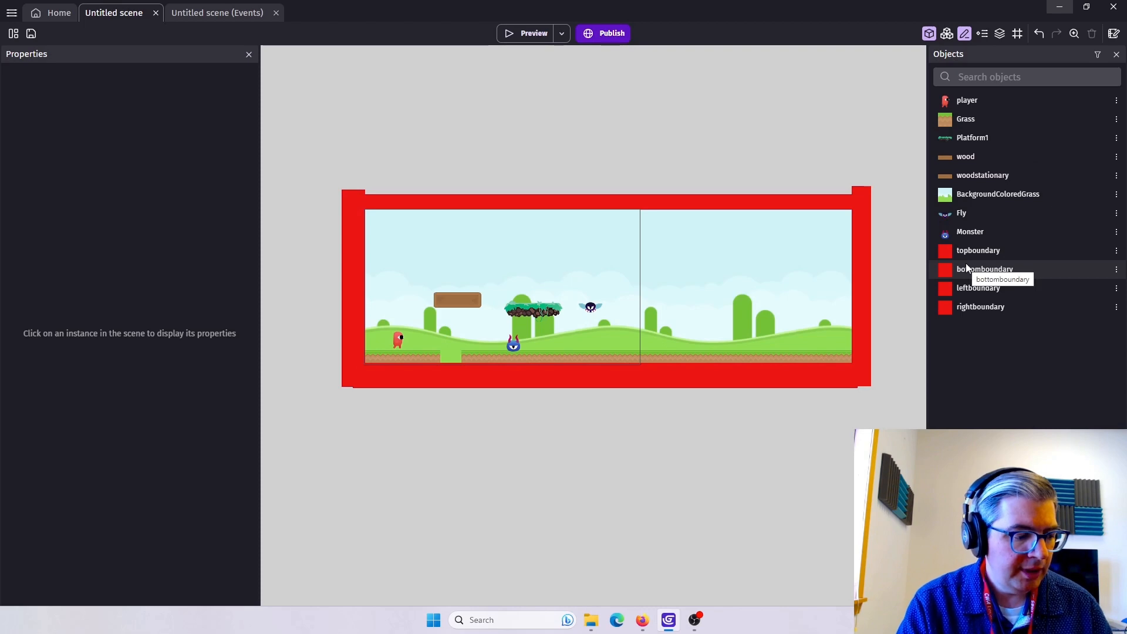
{"action": "left_click", "coordinate": [1027, 593]}
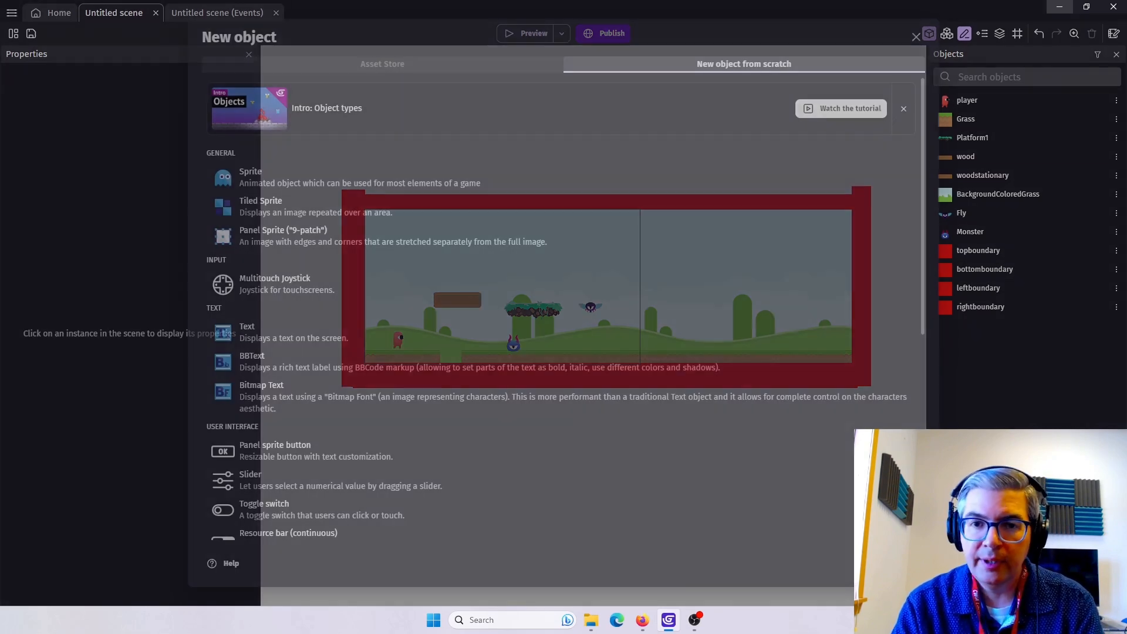
{"action": "left_click", "coordinate": [350, 65]}
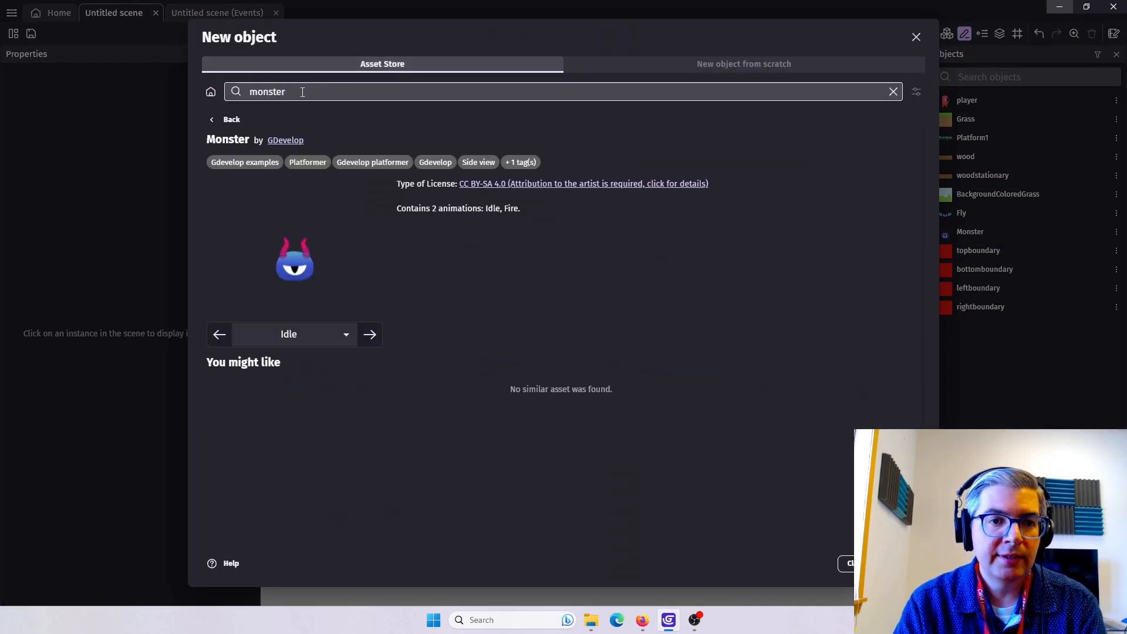
{"action": "type", "text": "door"}
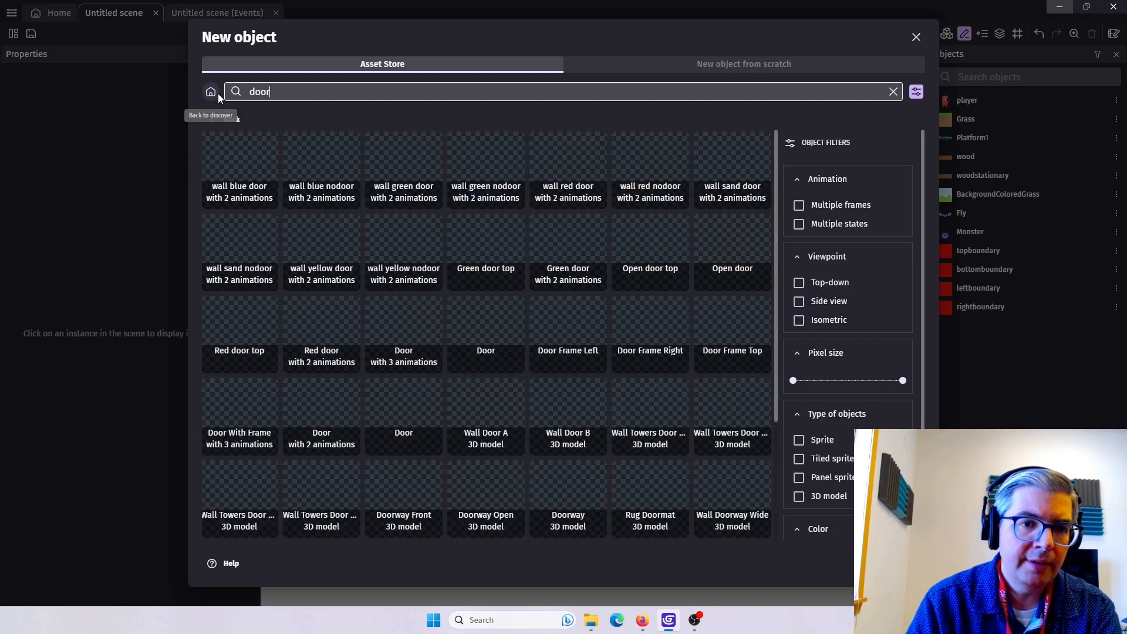
{"action": "left_click", "coordinate": [404, 414]}
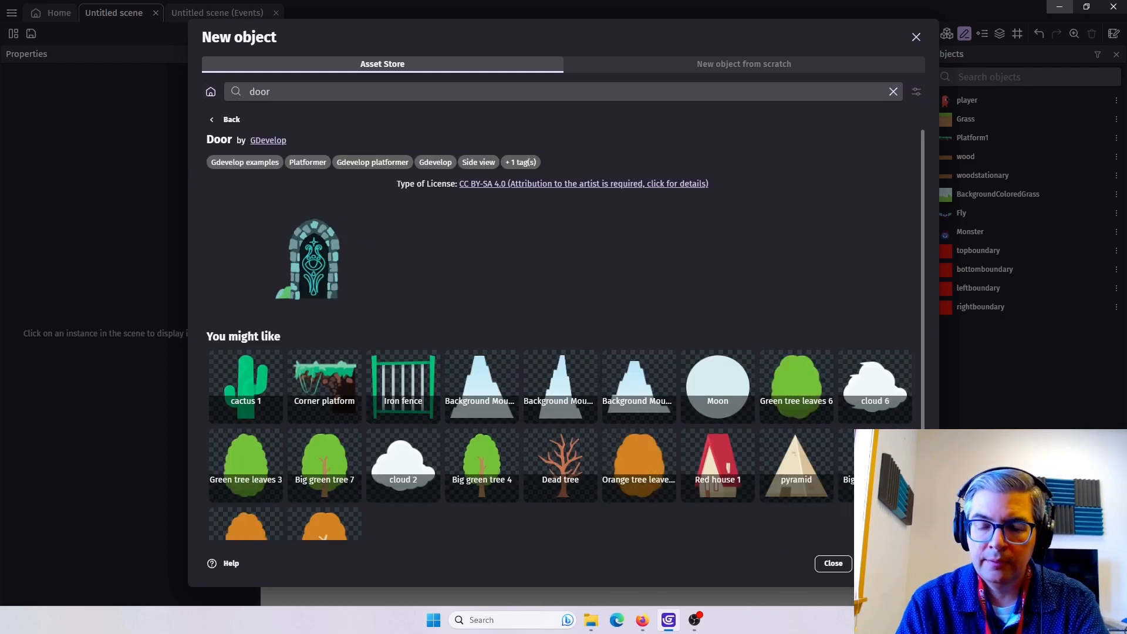
{"action": "left_click", "coordinate": [891, 564]}
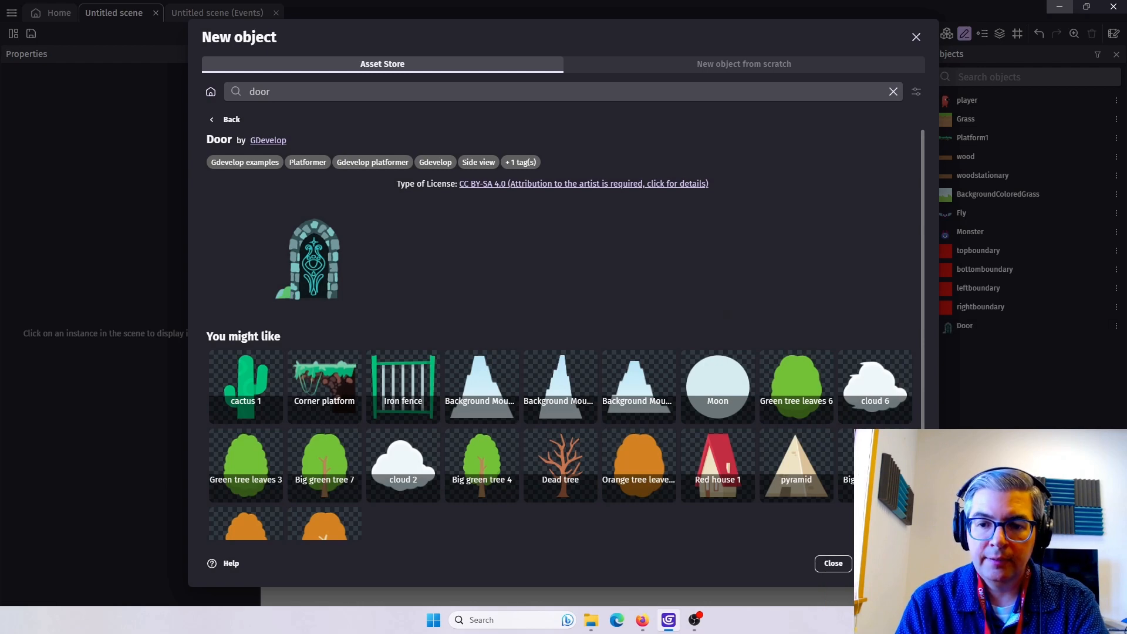
{"action": "left_click", "coordinate": [840, 563]}
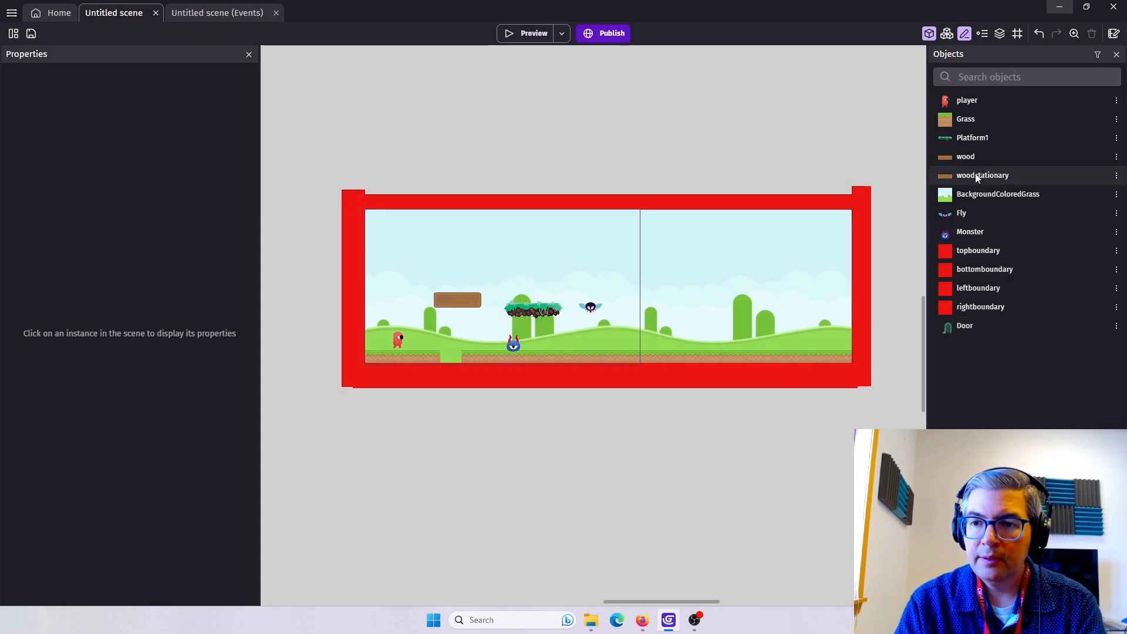
Place a Platform1 against the right boundary with the Door standing on it, and a wood platform lower to its left.
{"action": "left_click_drag", "start_coordinate": [961, 147], "coordinate": [794, 285]}
{"action": "left_click_drag", "start_coordinate": [947, 332], "coordinate": [791, 221]}
{"action": "left_click_drag", "start_coordinate": [964, 159], "coordinate": [719, 288]}
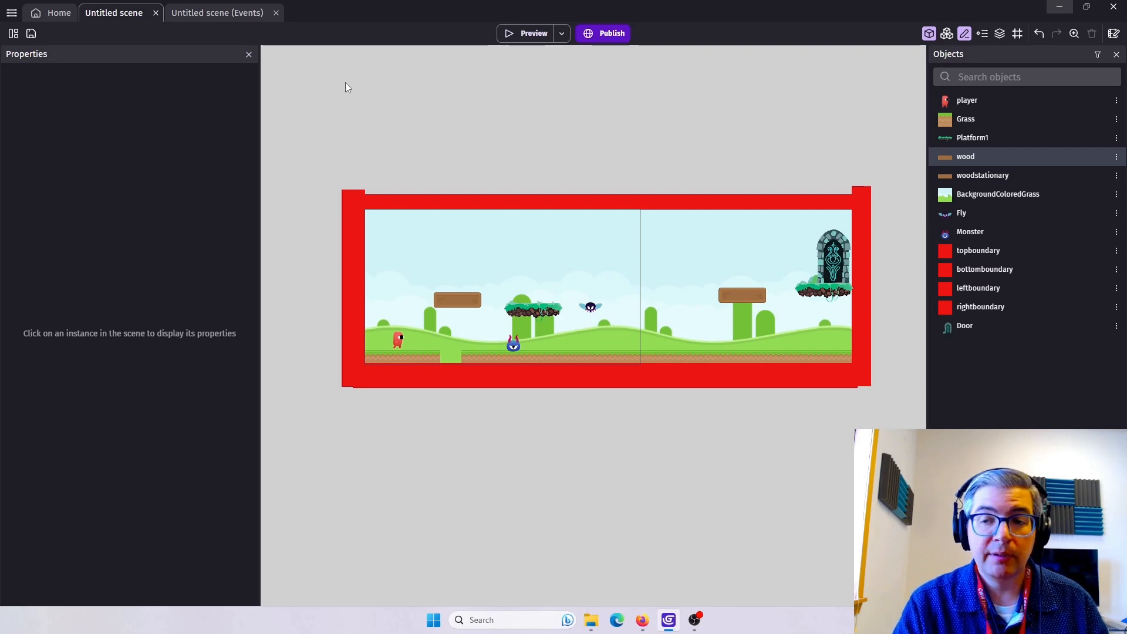
Add a new layer above the base layer and name it endscreen.
{"action": "left_click", "coordinate": [999, 34]}
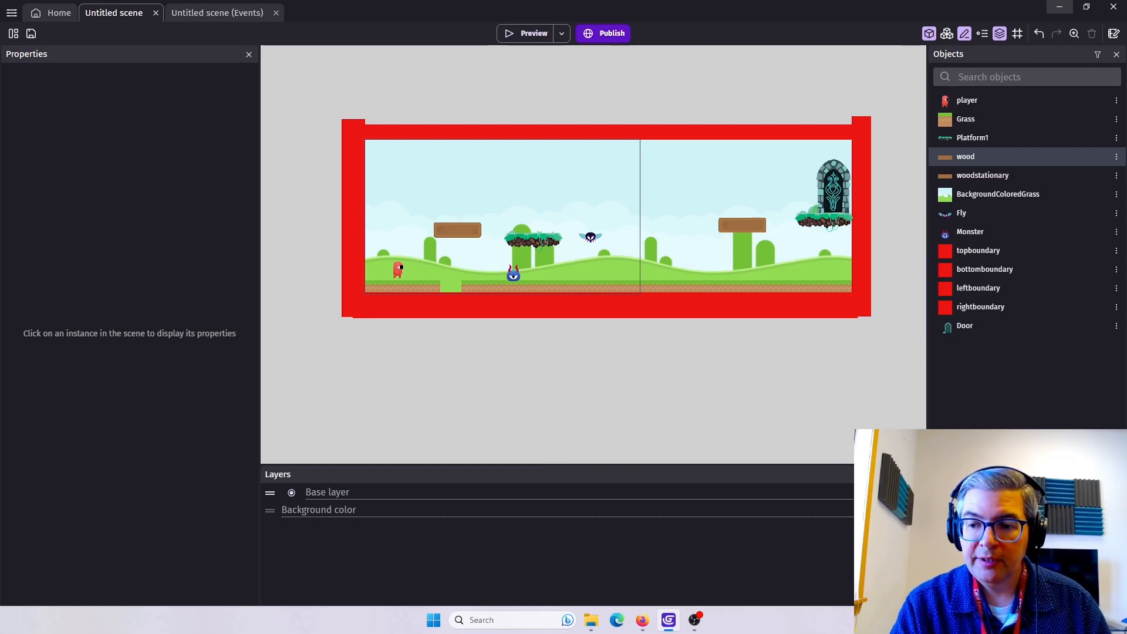
{"action": "left_click", "coordinate": [1074, 532]}
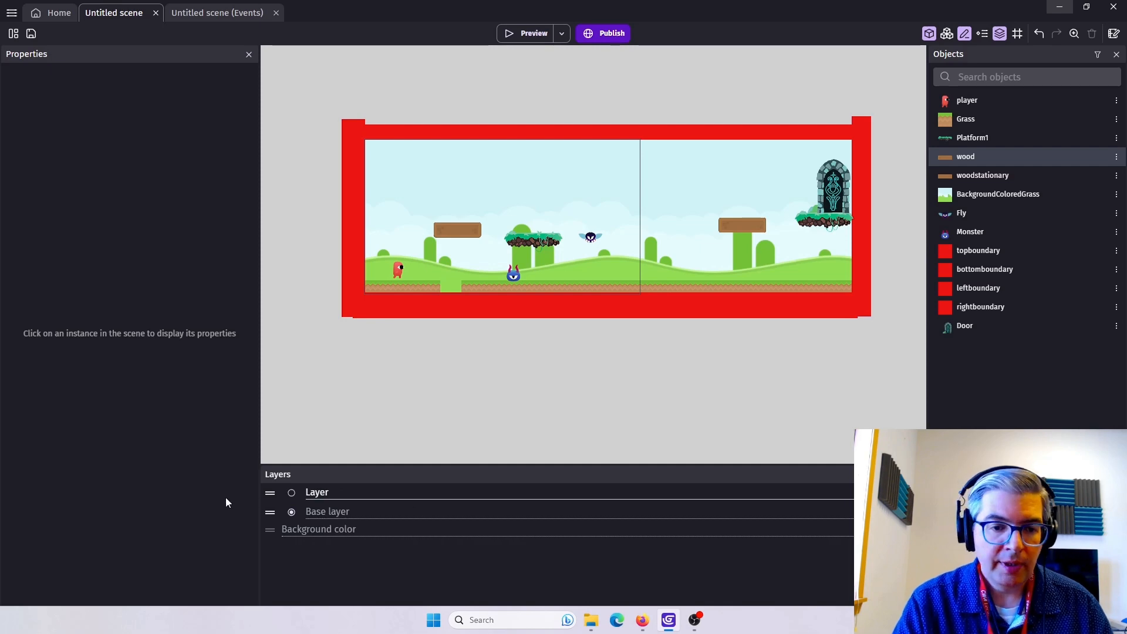
{"action": "left_click_drag", "start_coordinate": [332, 494], "coordinate": [294, 498]}
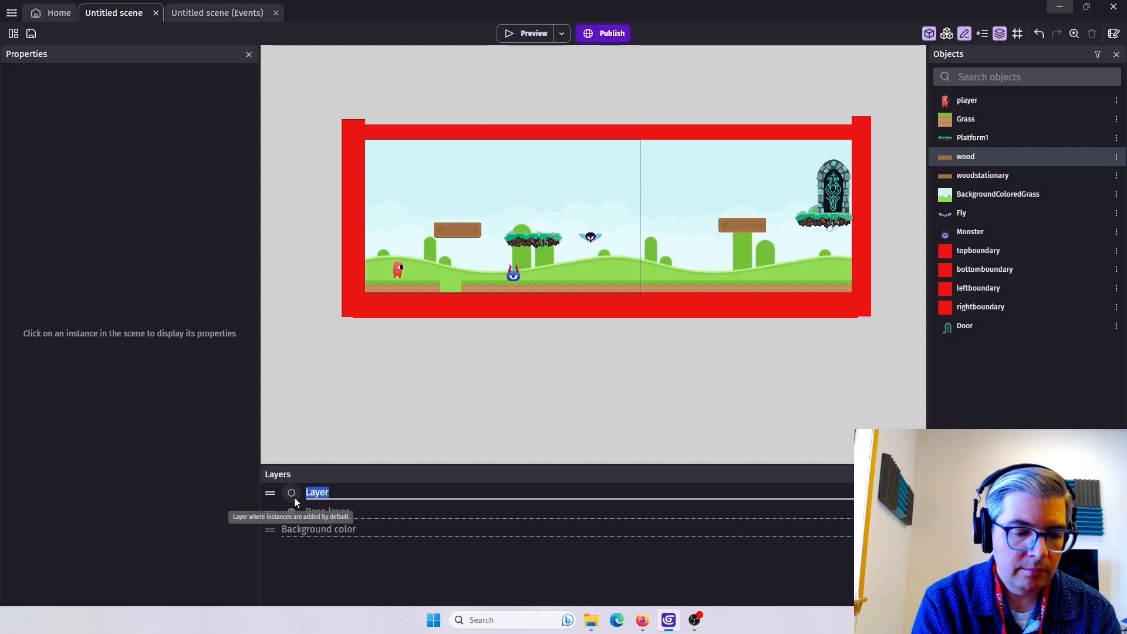
{"action": "type", "text": "endscreen"}
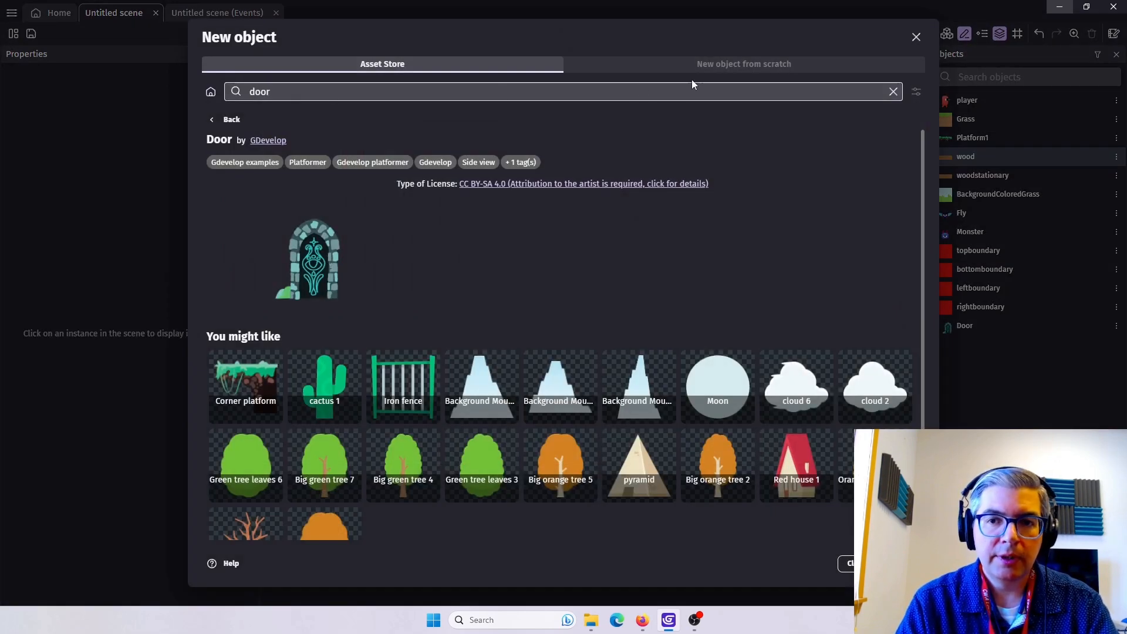
Create a new Tiled Sprite object from scratch and start a new Piskel image for it.
{"action": "left_click", "coordinate": [721, 65]}
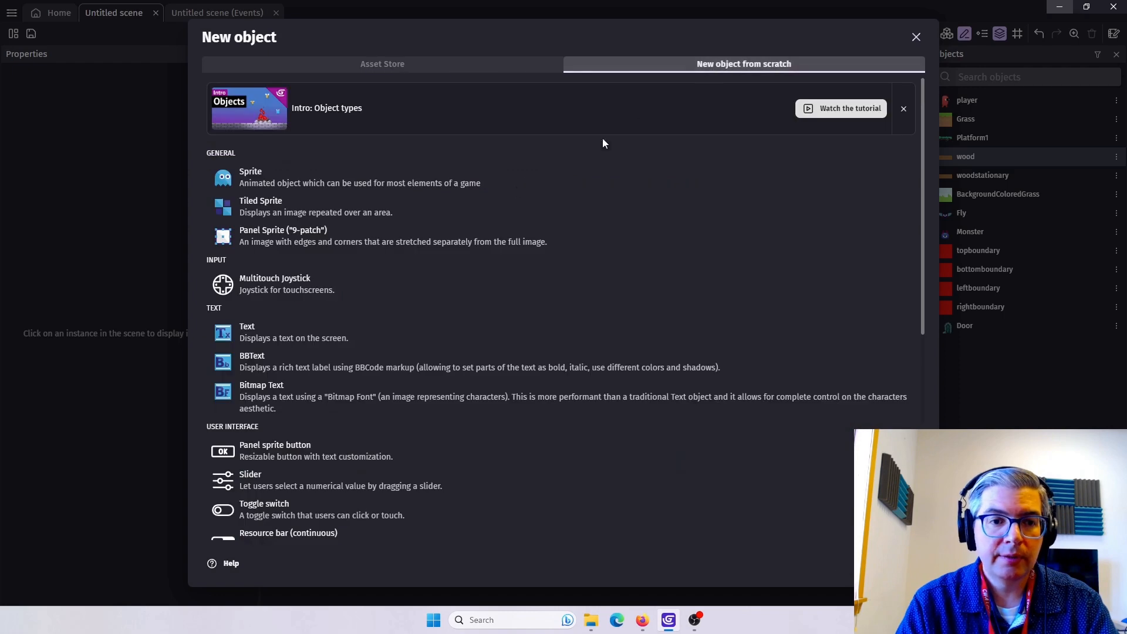
{"action": "left_click", "coordinate": [304, 205]}
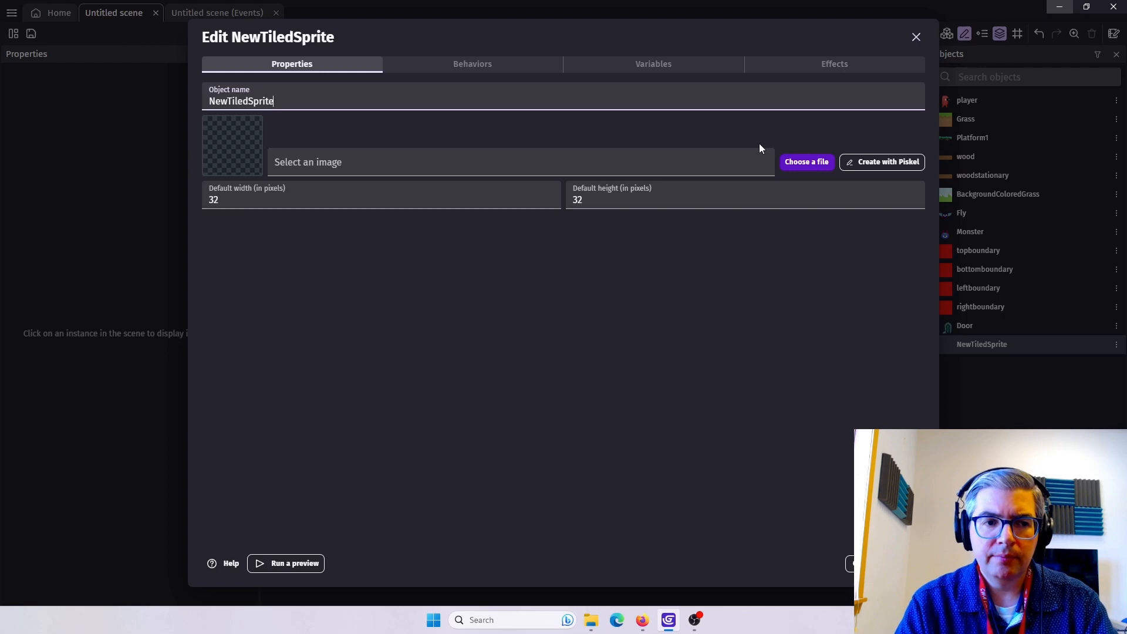
{"action": "left_click", "coordinate": [866, 164]}
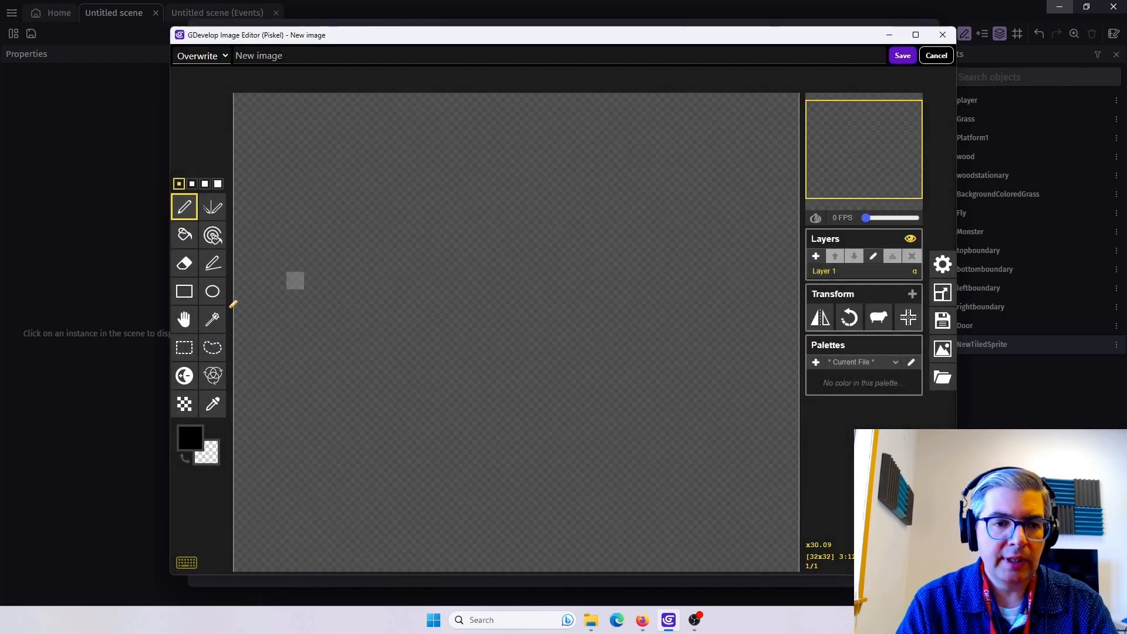
Fill the whole 32x32 image with bright magenta, save it, and apply the new tiled sprite.
{"action": "left_click", "coordinate": [183, 242]}
{"action": "left_click", "coordinate": [189, 441]}
{"action": "left_click", "coordinate": [299, 526]}
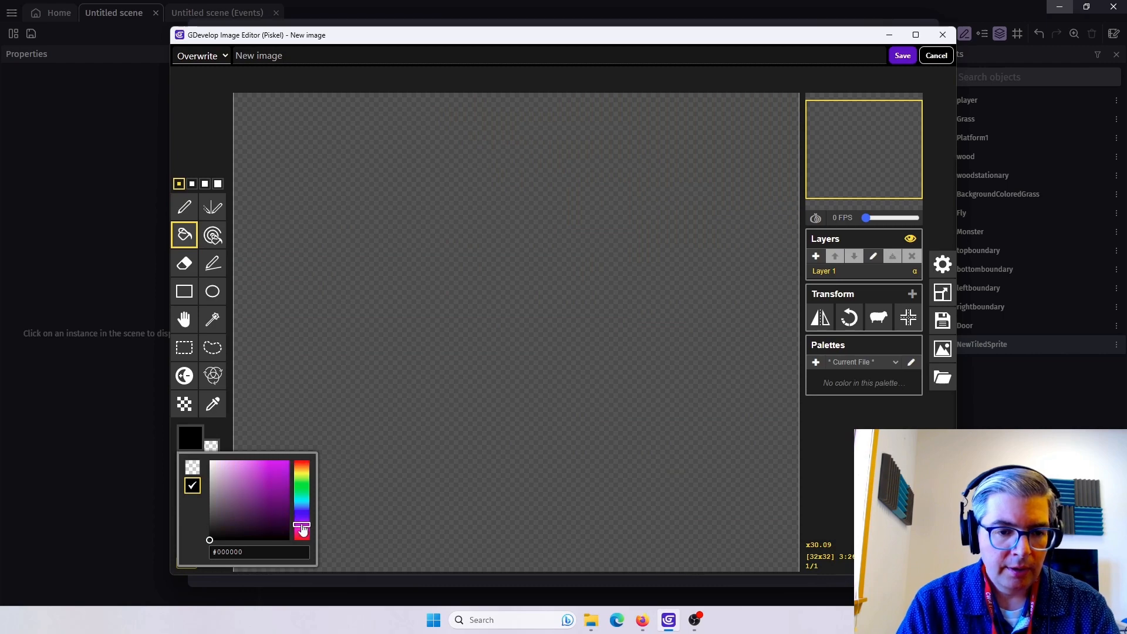
{"action": "left_click_drag", "start_coordinate": [273, 480], "coordinate": [261, 453]}
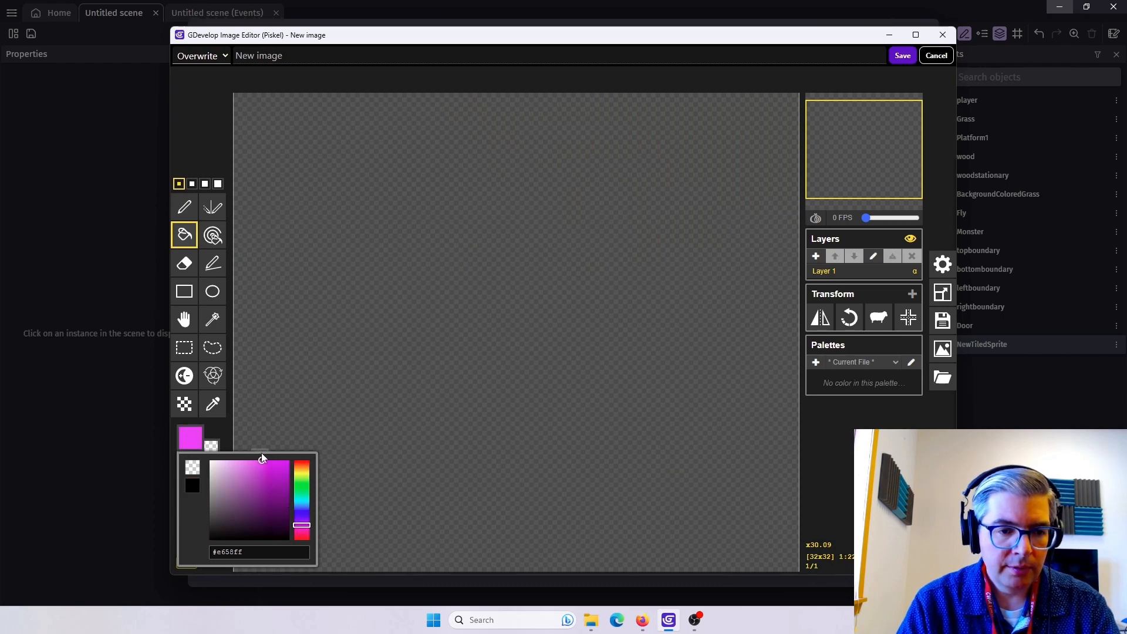
{"action": "left_click", "coordinate": [576, 281]}
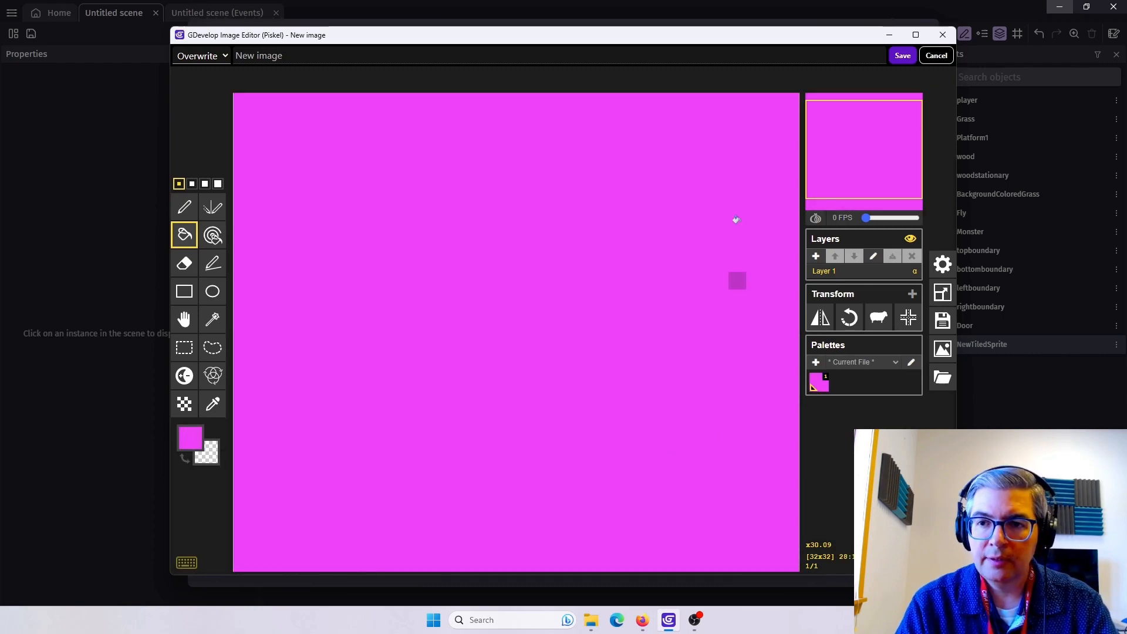
{"action": "left_click", "coordinate": [903, 55]}
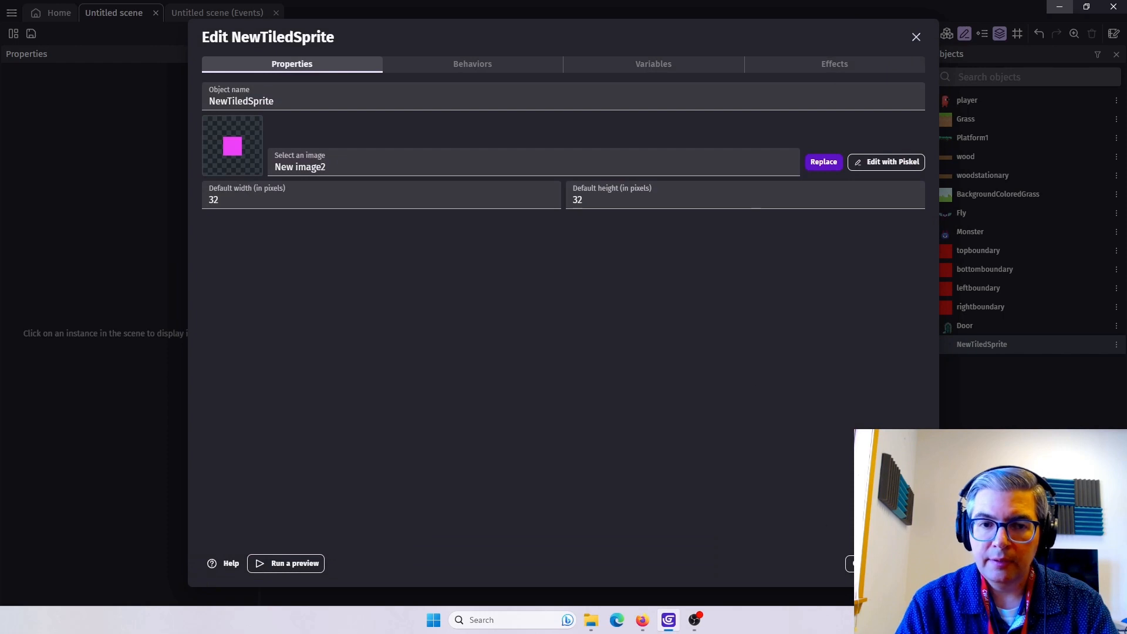
{"action": "left_click", "coordinate": [907, 563]}
Place the magenta sprite over the game window area, enlarge it to about 1317 by 835, and assign it to the endscreen layer.
{"action": "left_click_drag", "start_coordinate": [948, 346], "coordinate": [650, 319]}
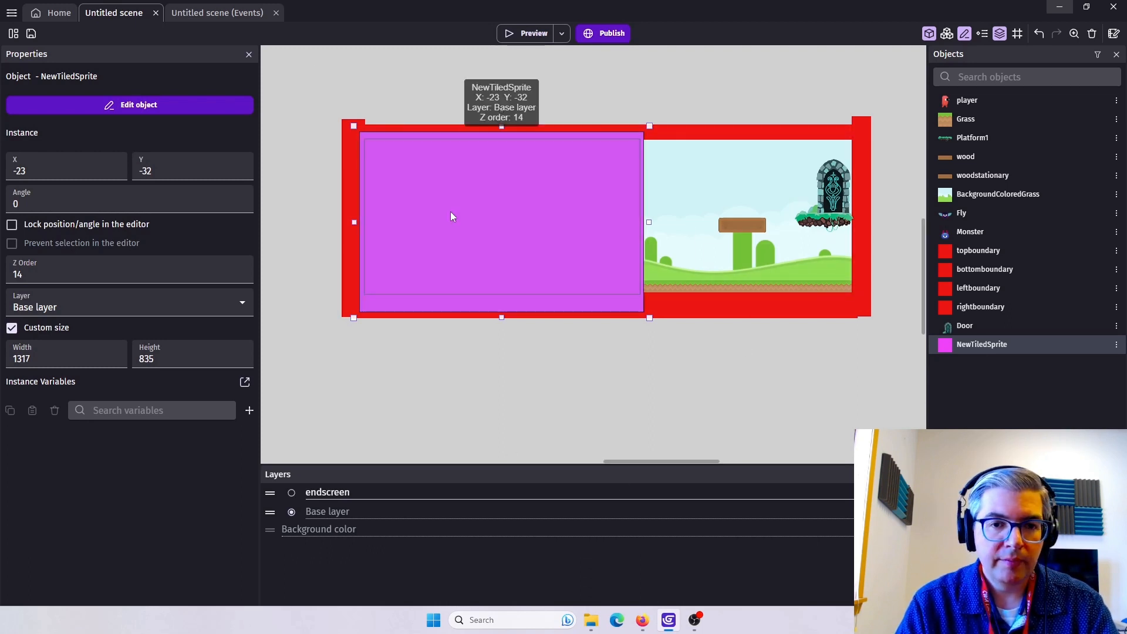
{"action": "left_click", "coordinate": [61, 308]}
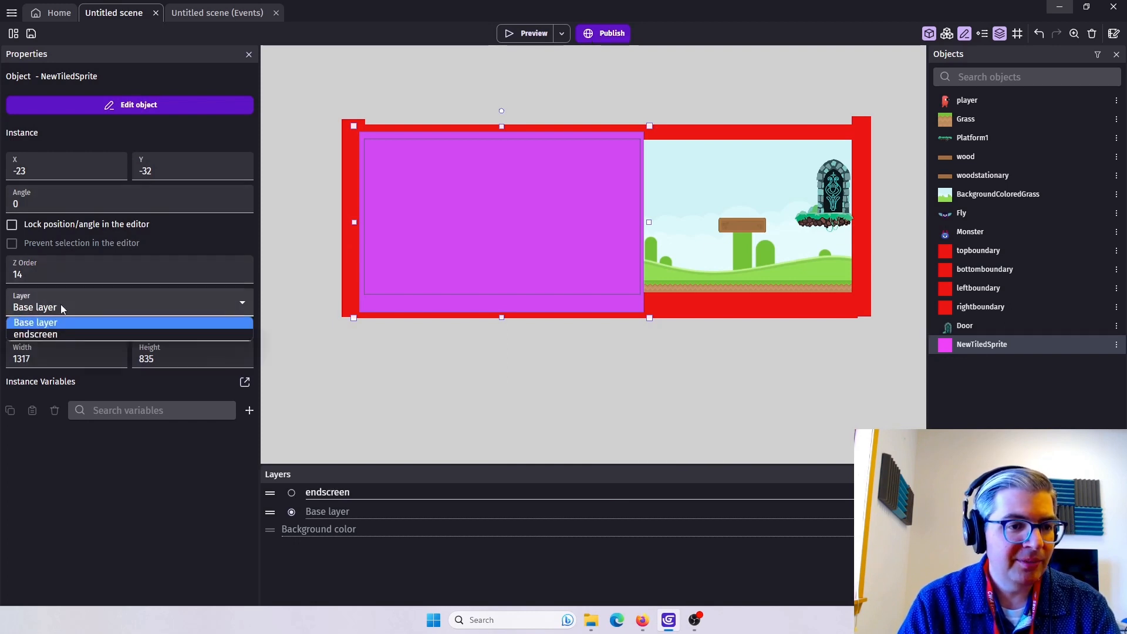
{"action": "left_click", "coordinate": [49, 334]}
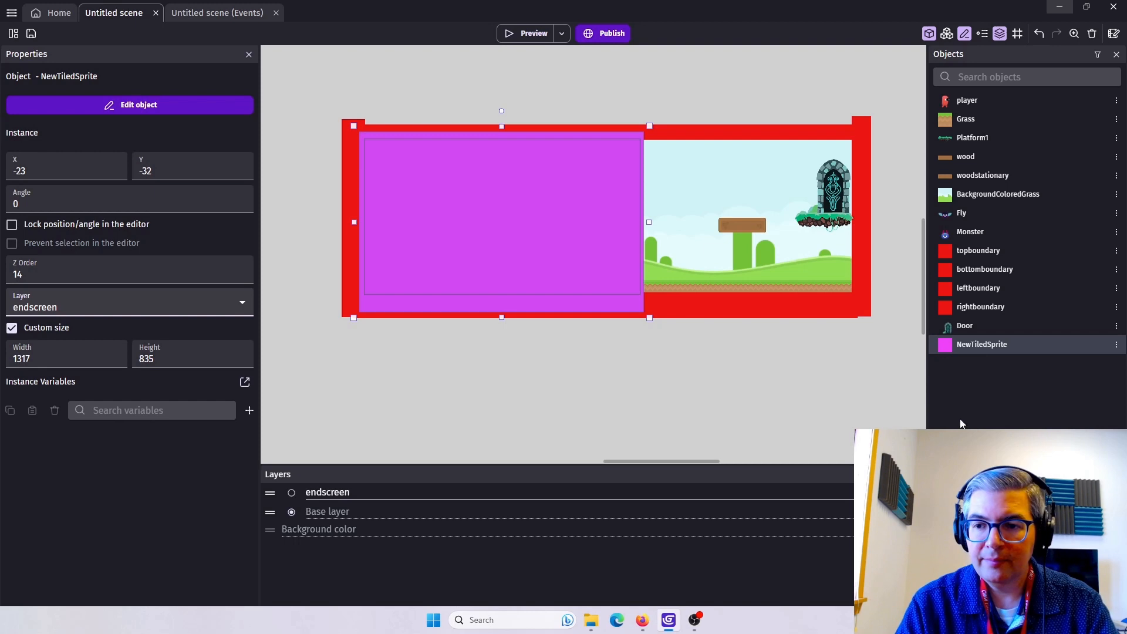
Rename the magenta tiled sprite object to endscreen.
{"action": "left_click", "coordinate": [1116, 345]}
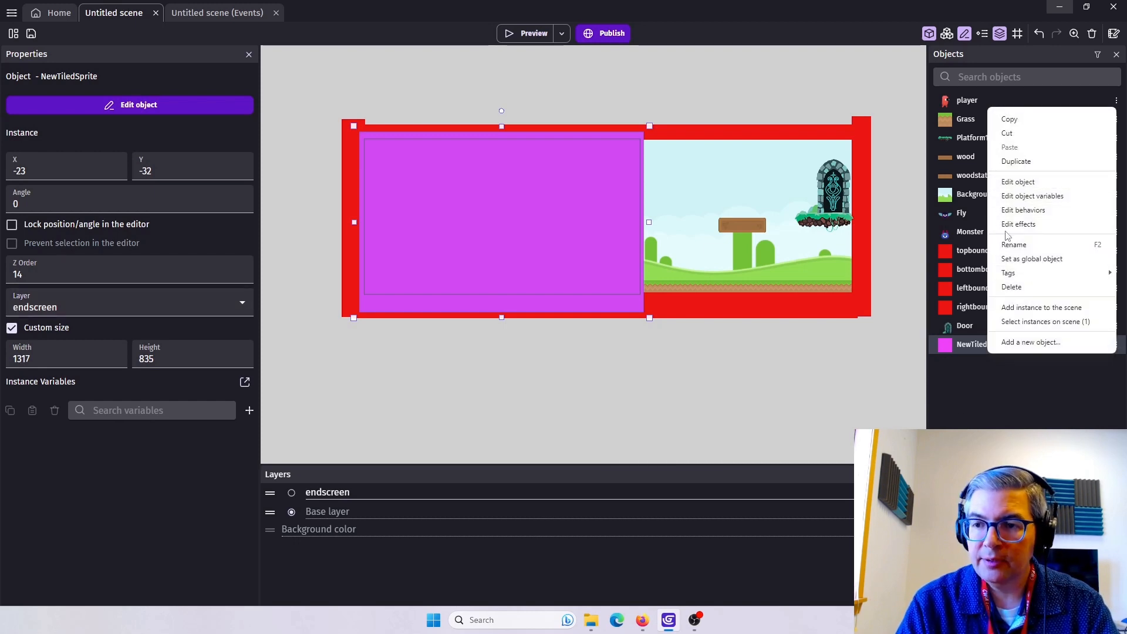
{"action": "left_click", "coordinate": [1019, 245]}
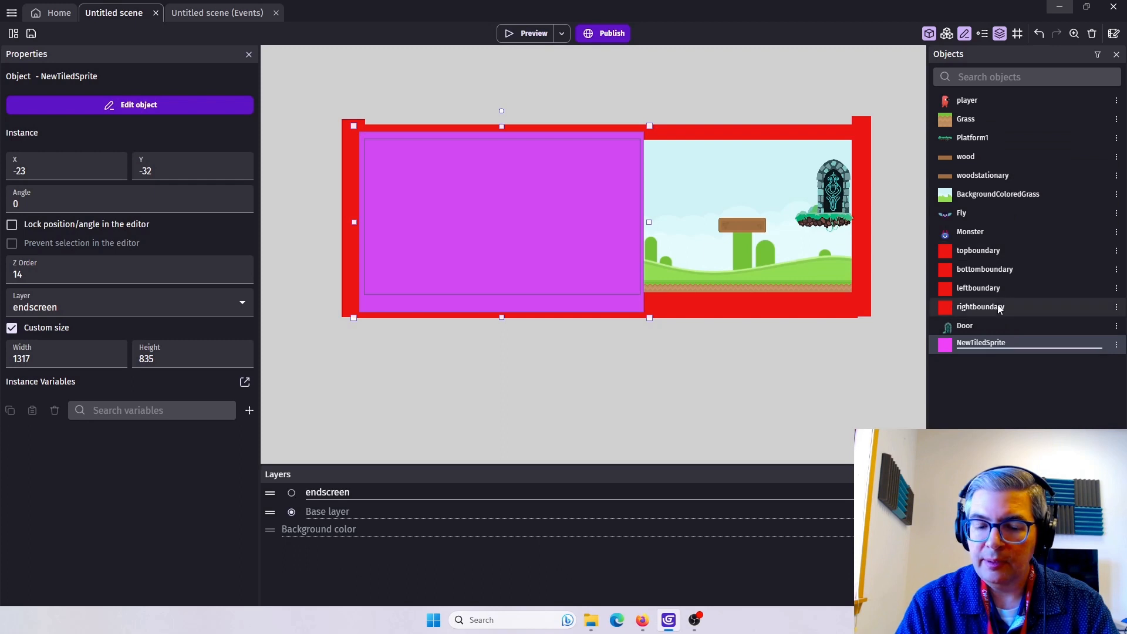
{"action": "key", "text": "BackSpace"}
{"action": "key", "text": "BackSpace"}
{"action": "key", "text": "BackSpace"}
{"action": "key", "text": "BackSpace"}
{"action": "key", "text": "BackSpace"}
{"action": "key", "text": "BackSpace"}
{"action": "key", "text": "BackSpace"}
{"action": "key", "text": "BackSpace"}
{"action": "type", "text": "endscreen"}
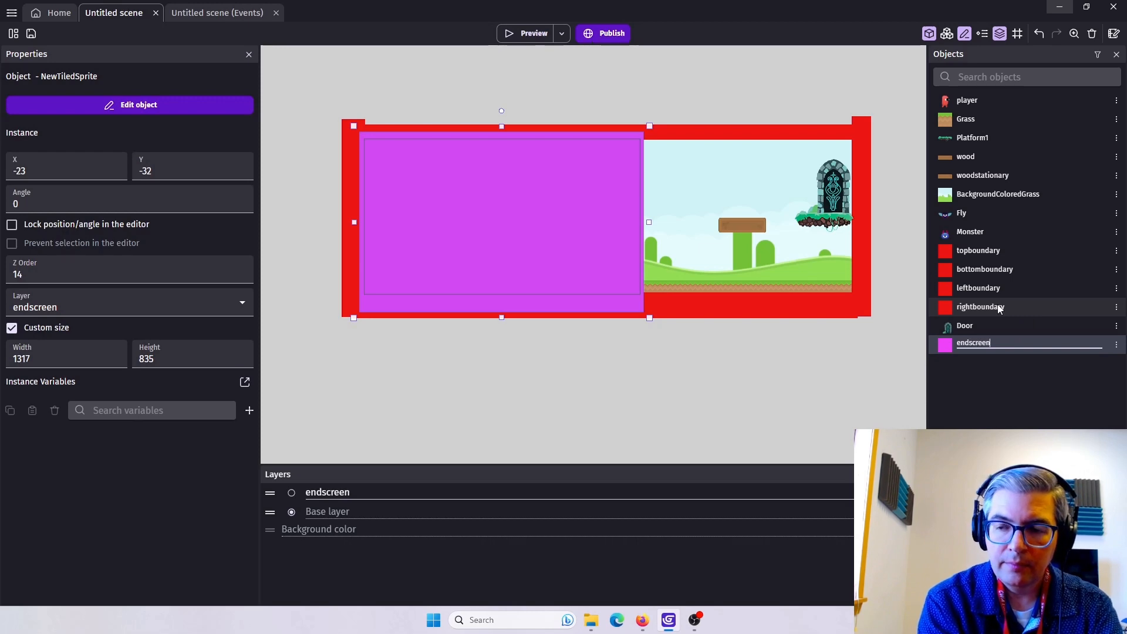
{"action": "key", "text": "Return"}
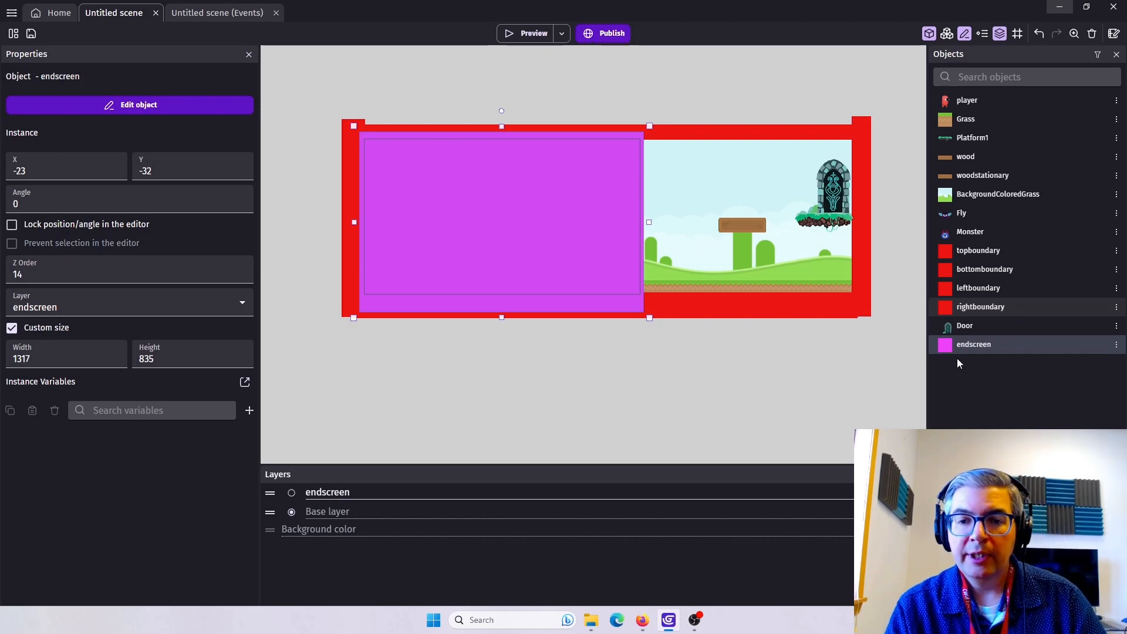
Create a new Text object named endtext1 with a text size of 40.
{"action": "left_click", "coordinate": [1028, 593]}
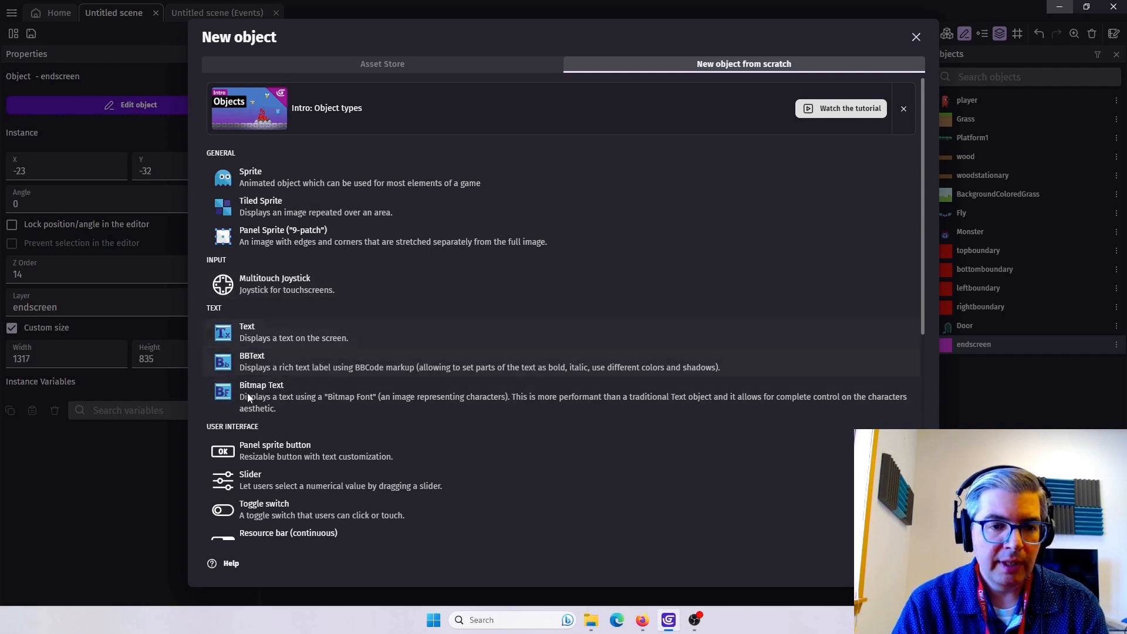
{"action": "left_click", "coordinate": [265, 337]}
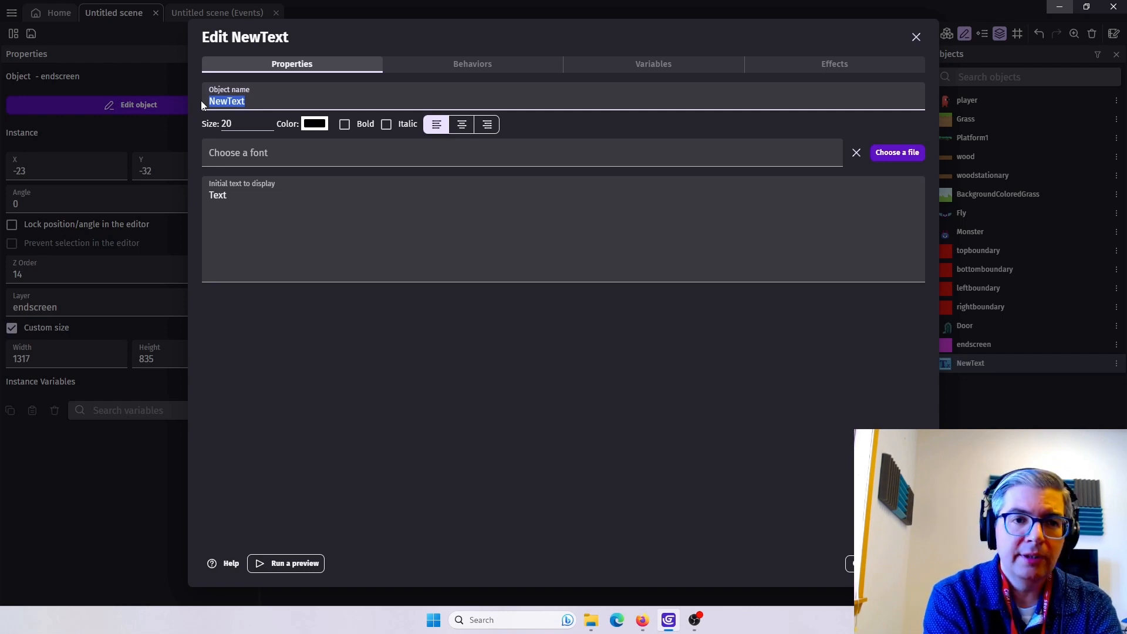
{"action": "type", "text": "endtext1"}
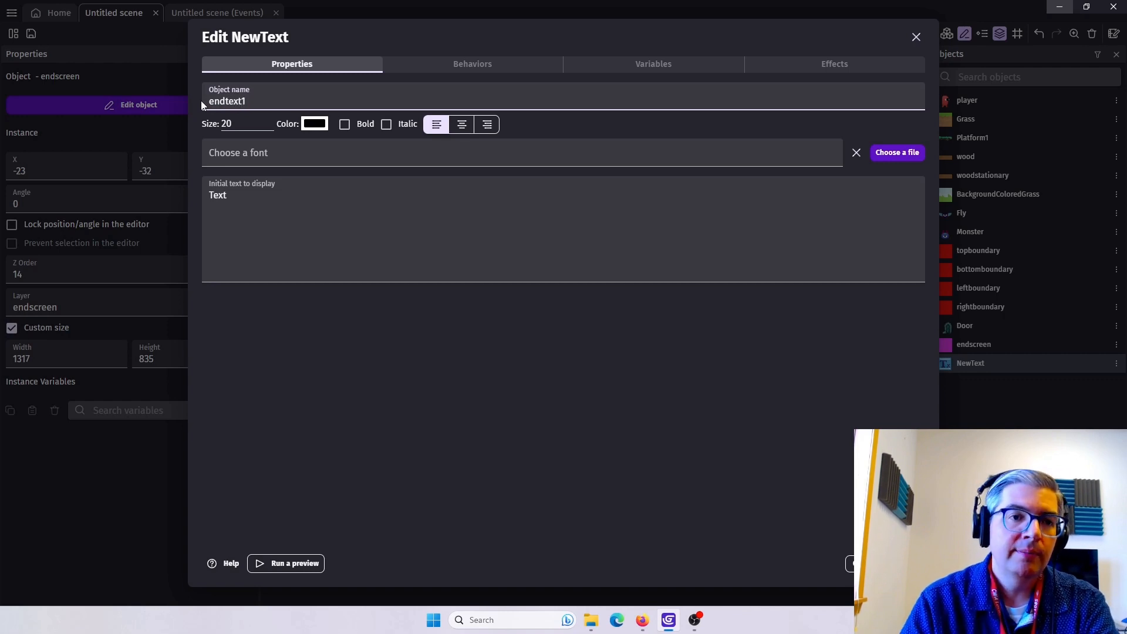
{"action": "left_click", "coordinate": [275, 154]}
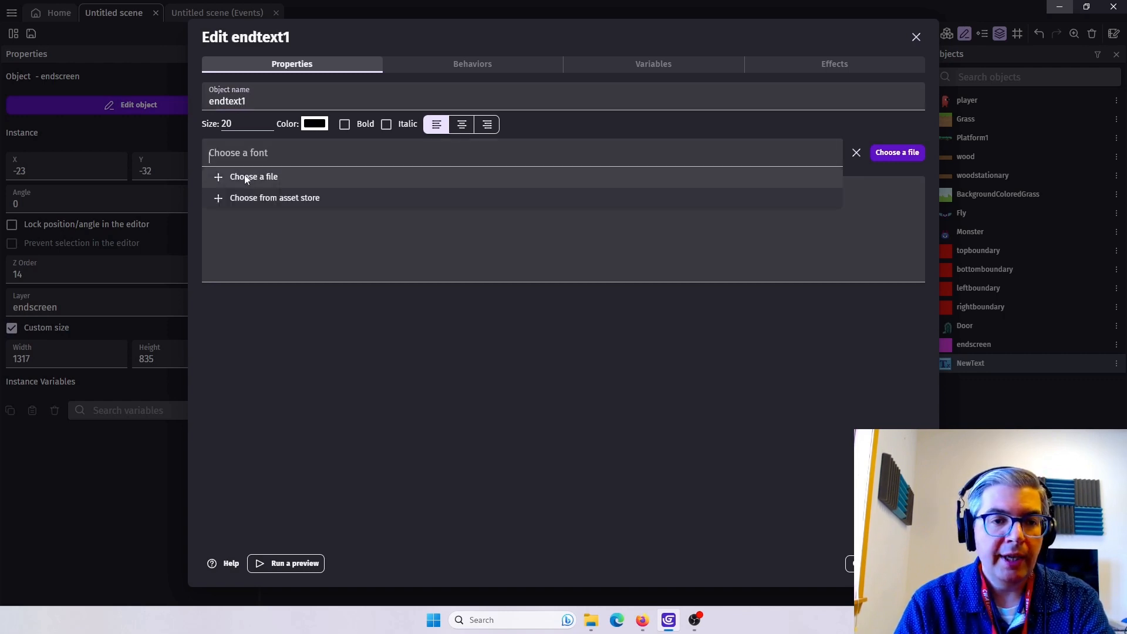
{"action": "left_click", "coordinate": [280, 154]}
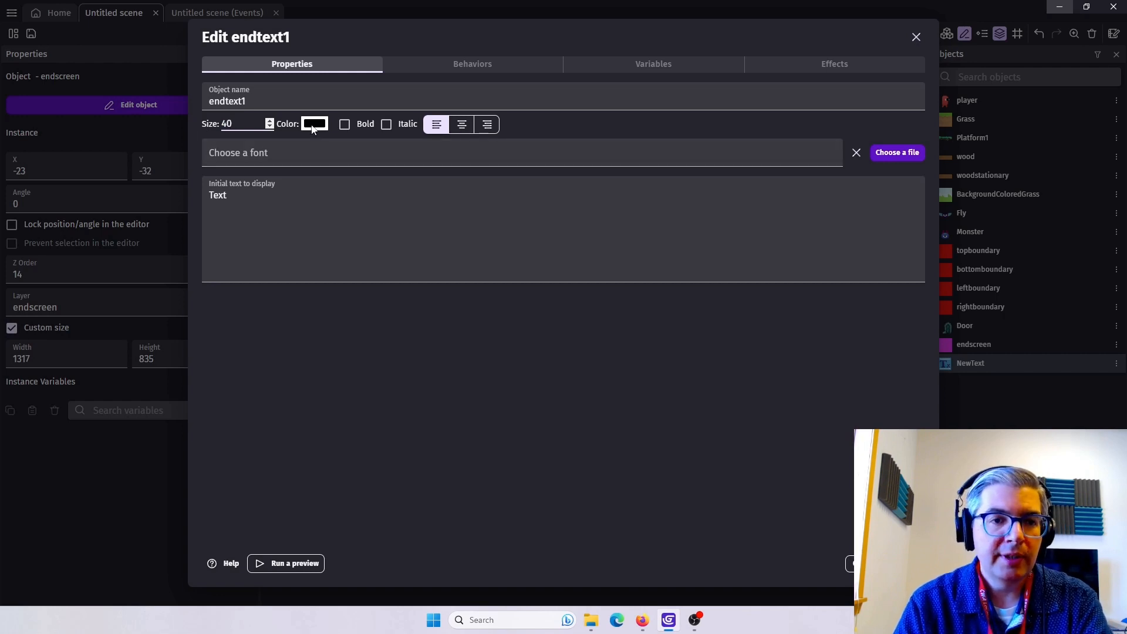
Set the initial text of endtext1 to "Congratulations!" and apply the object.
{"action": "double_click", "coordinate": [211, 197]}
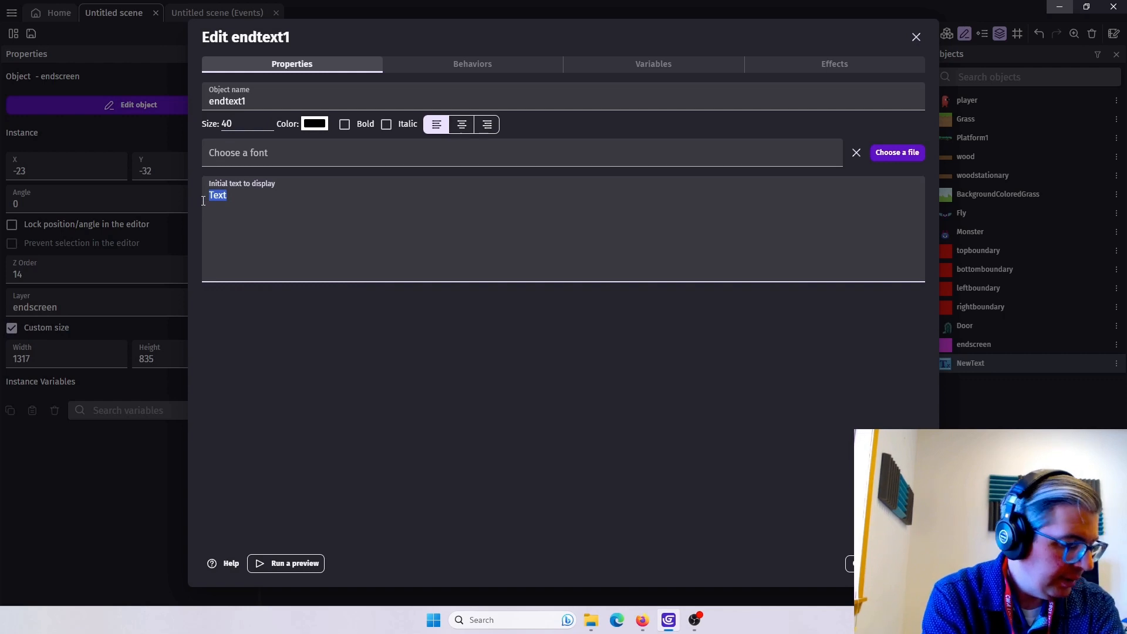
{"action": "key", "text": "BackSpace"}
{"action": "type", "text": "Con"}
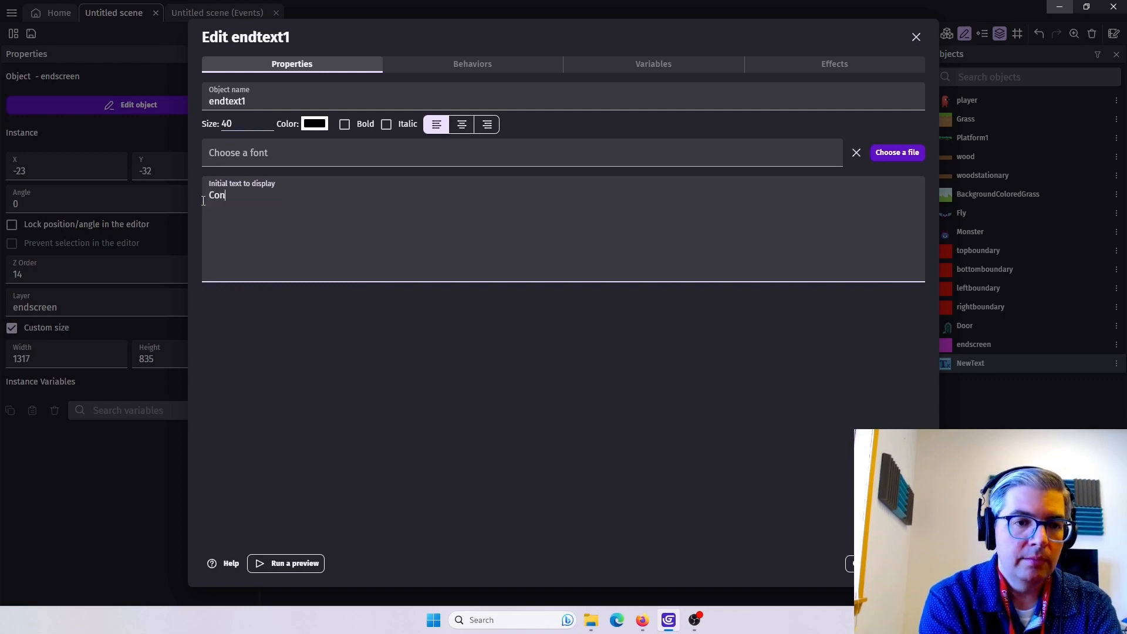
{"action": "type", "text": "gratulations!"}
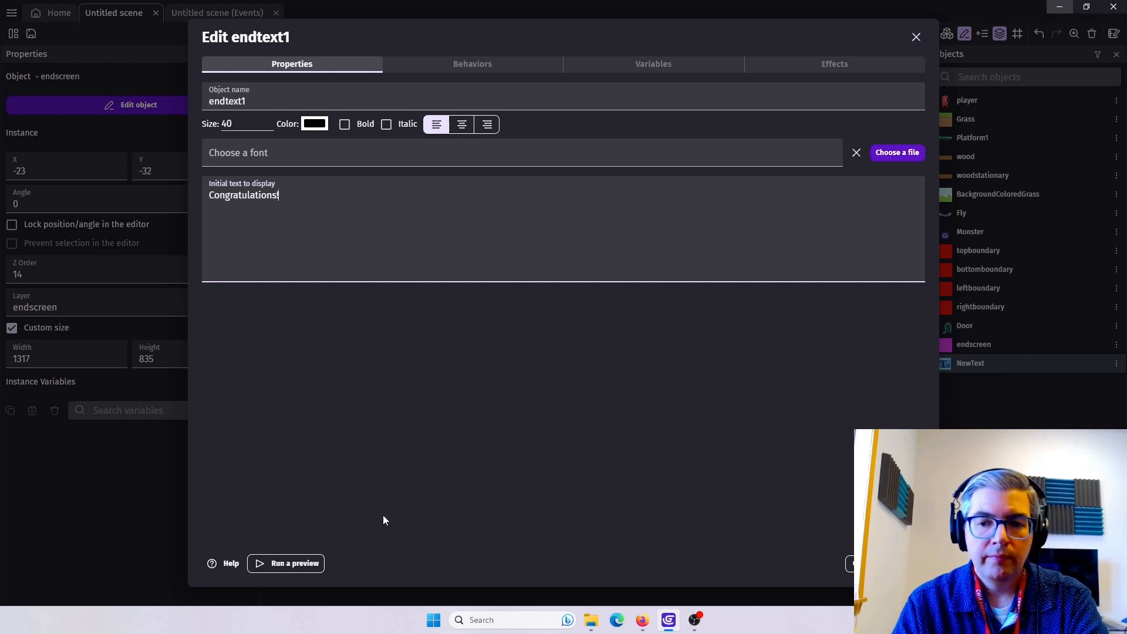
{"action": "left_click", "coordinate": [905, 564]}
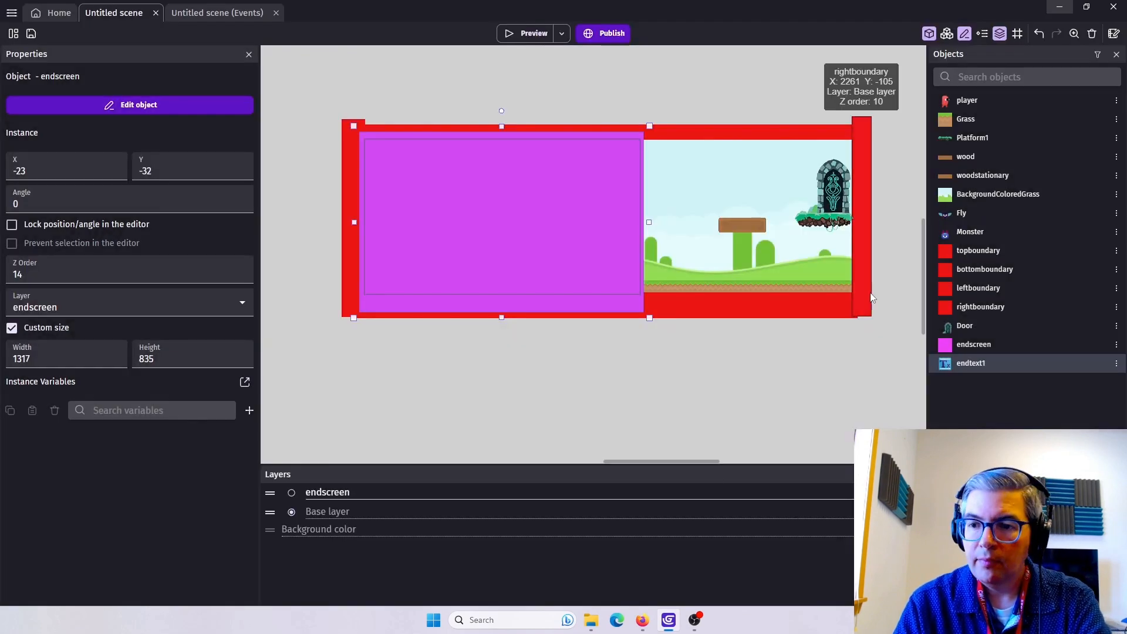
Place endtext1 in the scene on the endscreen layer, and move the magenta sprite back over the game window area.
{"action": "left_click_drag", "start_coordinate": [963, 363], "coordinate": [467, 181]}
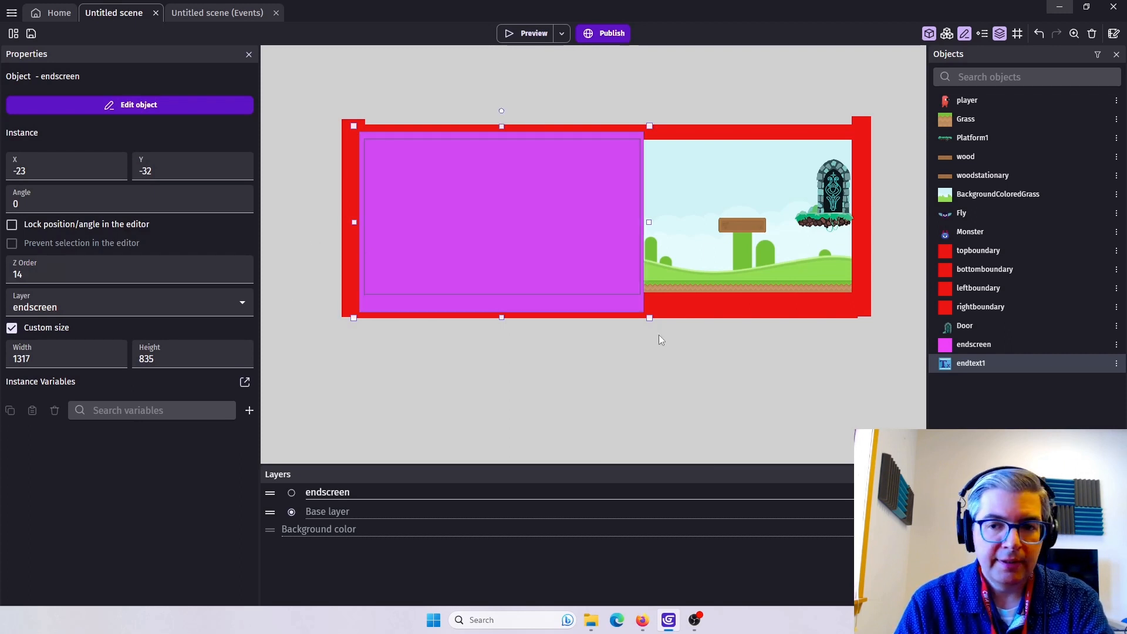
{"action": "key", "text": "ctrl+z"}
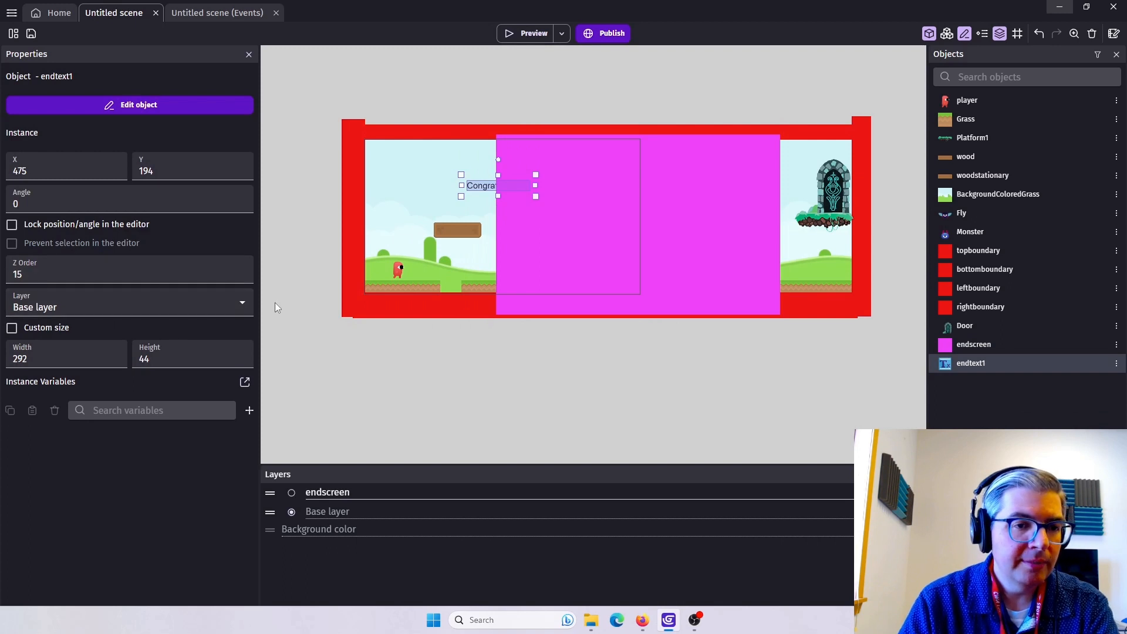
{"action": "left_click", "coordinate": [243, 305]}
{"action": "left_click", "coordinate": [218, 332]}
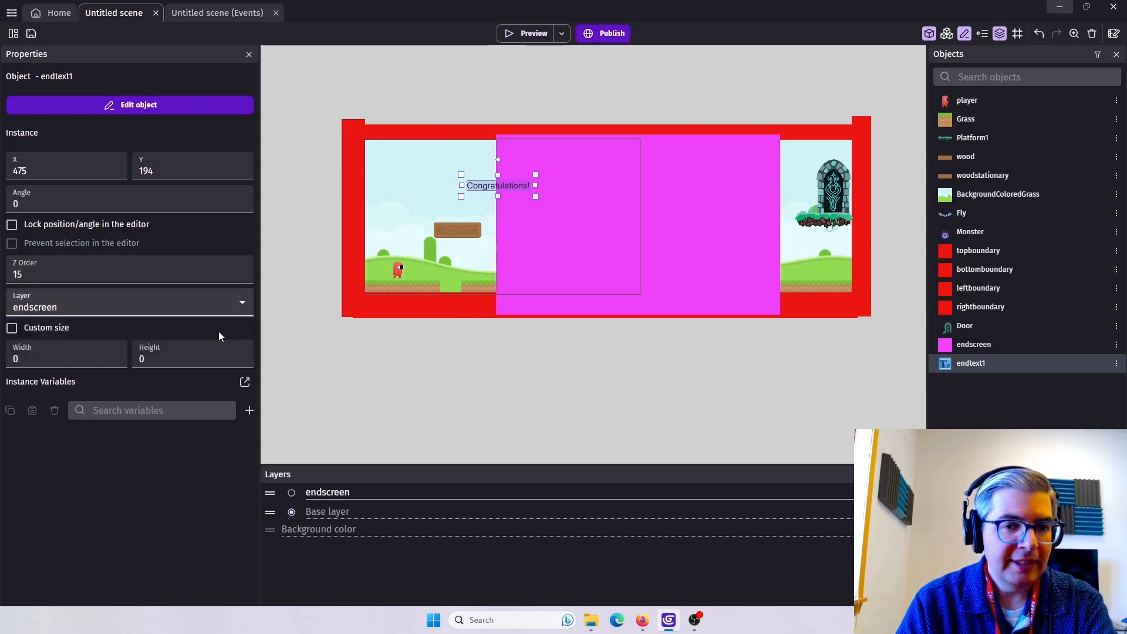
{"action": "left_click", "coordinate": [682, 225]}
{"action": "left_click_drag", "start_coordinate": [682, 225], "coordinate": [535, 220]}
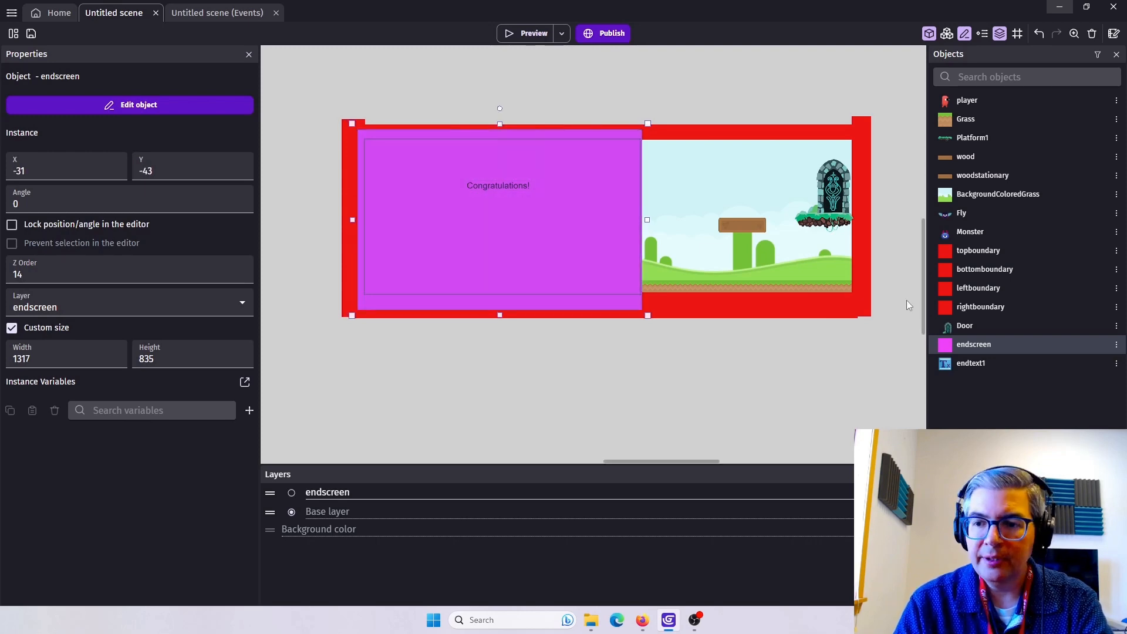
Set the text size of endtext1 to 60 and centre the text in the upper part of the magenta end screen.
{"action": "double_click", "coordinate": [970, 347]}
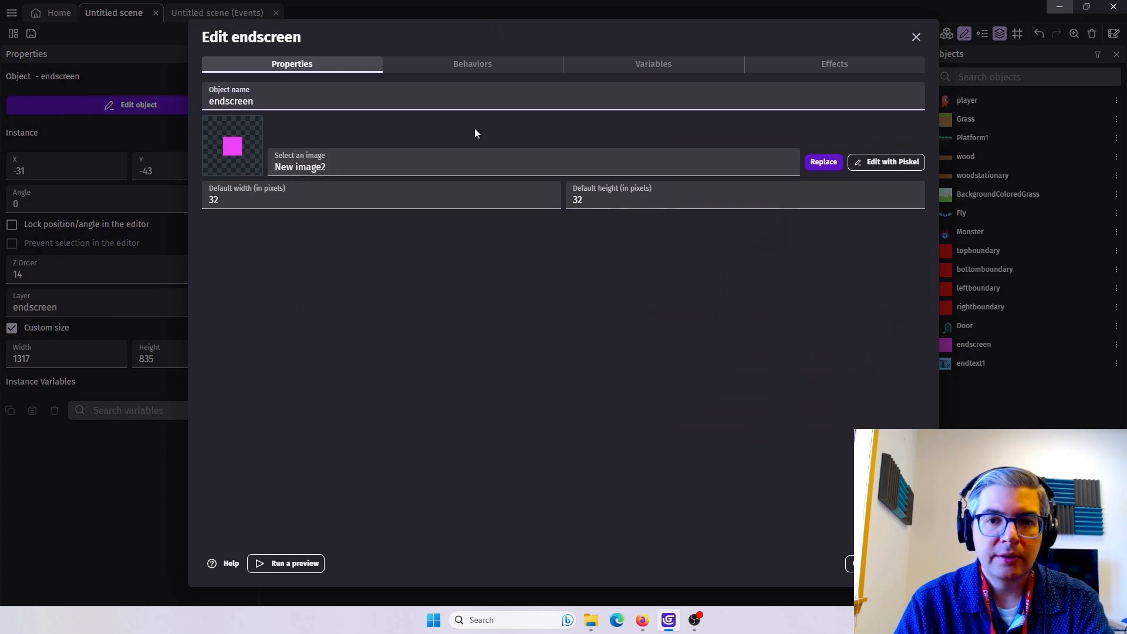
{"action": "left_click", "coordinate": [916, 37]}
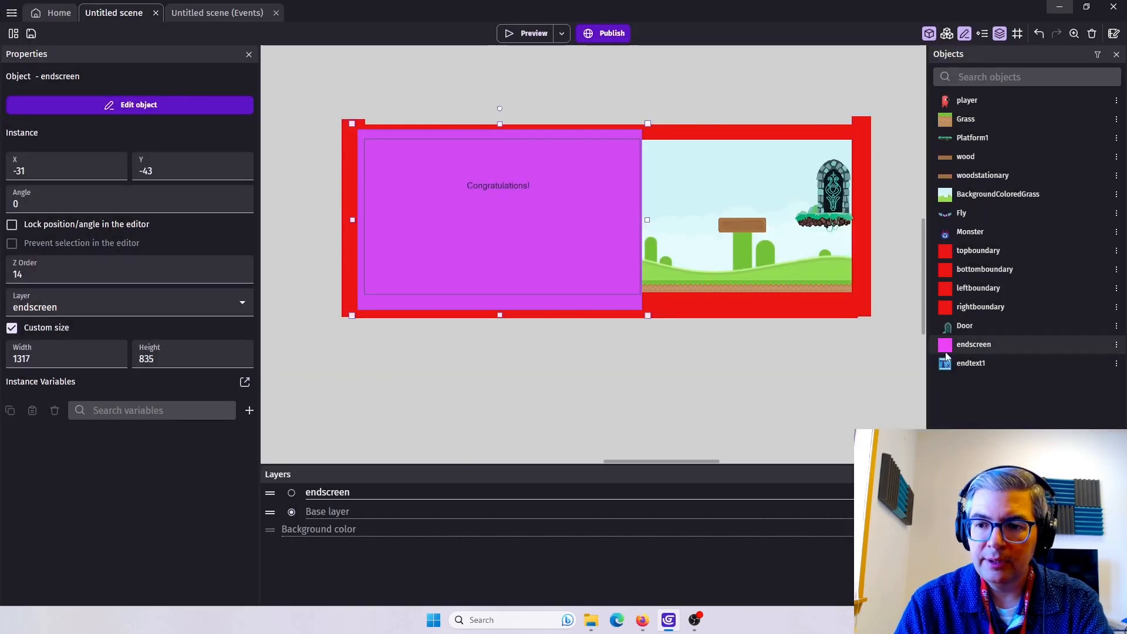
{"action": "double_click", "coordinate": [970, 363]}
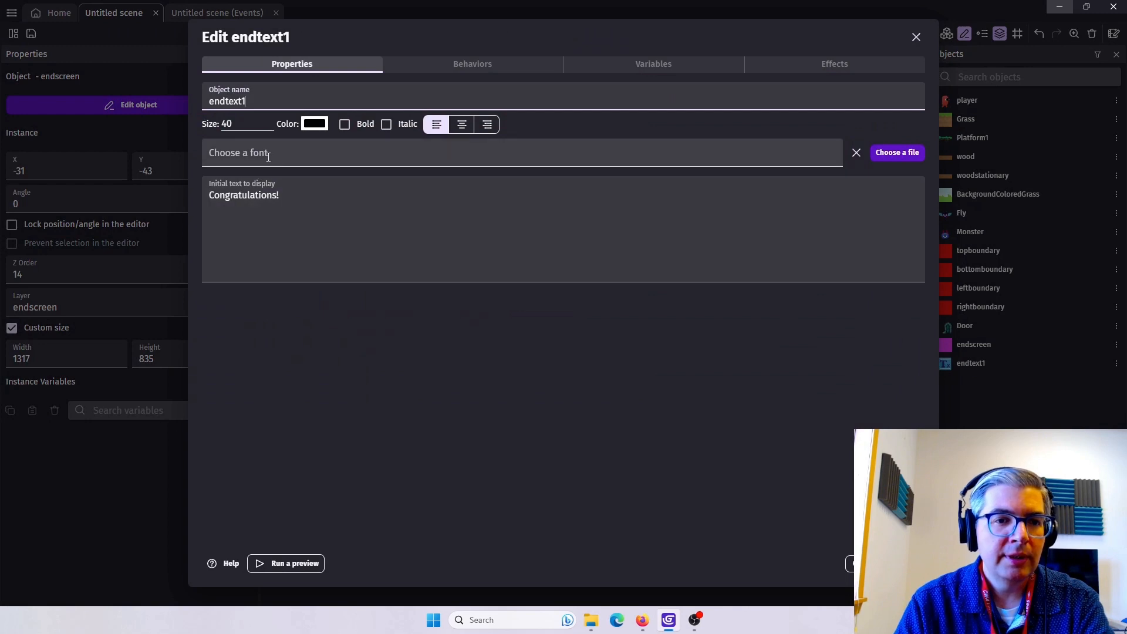
{"action": "left_click_drag", "start_coordinate": [241, 125], "coordinate": [205, 129]}
{"action": "type", "text": "0"}
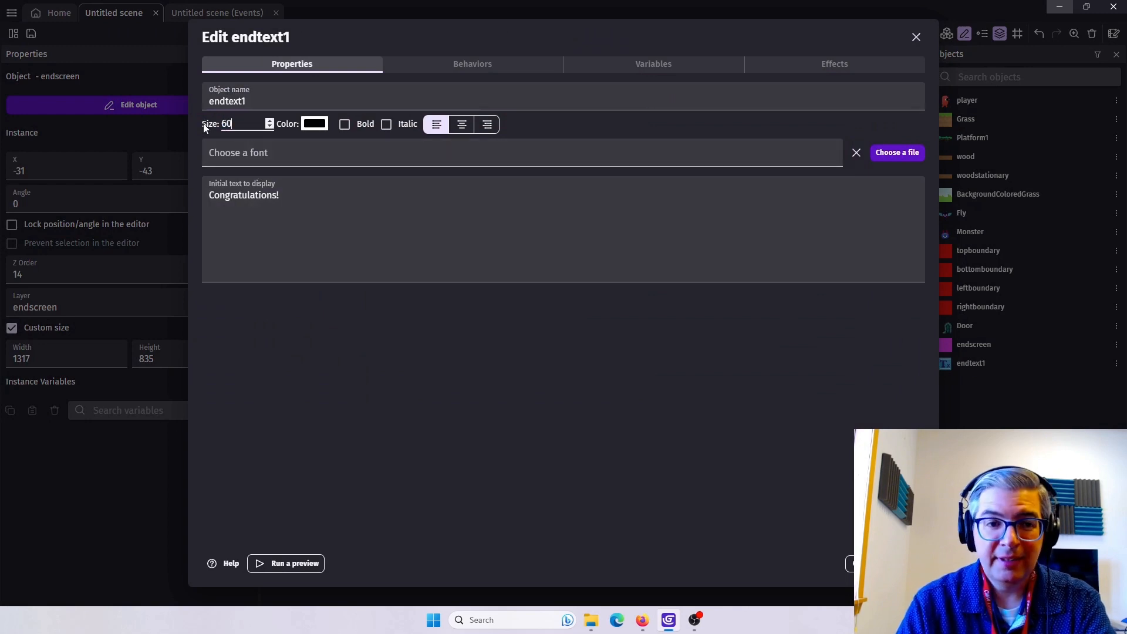
{"action": "left_click", "coordinate": [907, 564]}
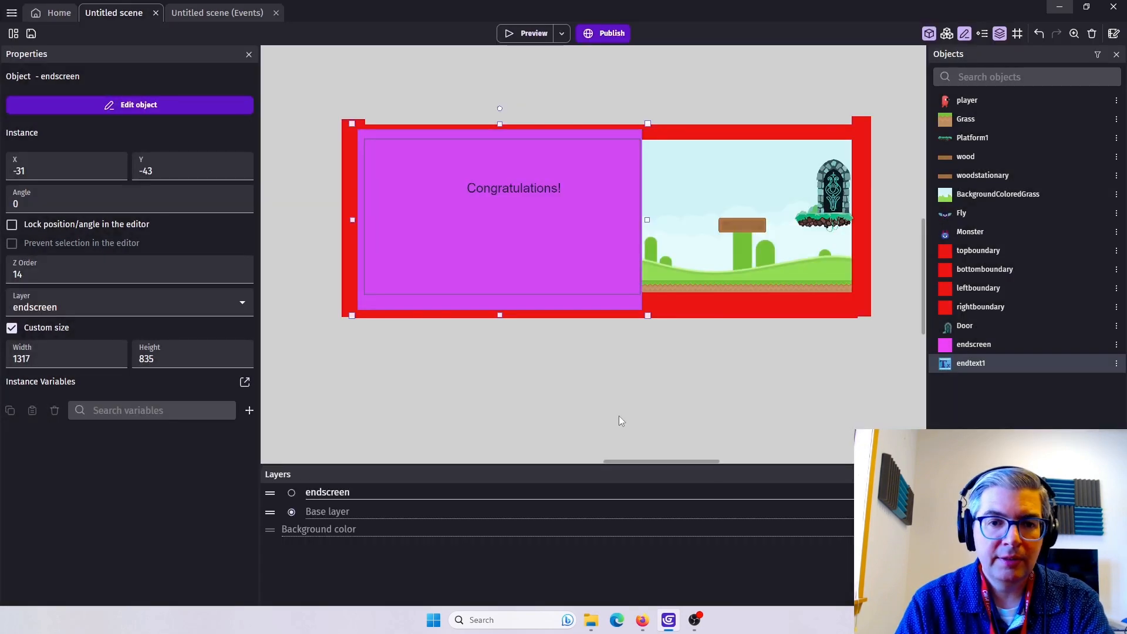
{"action": "left_click_drag", "start_coordinate": [510, 187], "coordinate": [486, 178]}
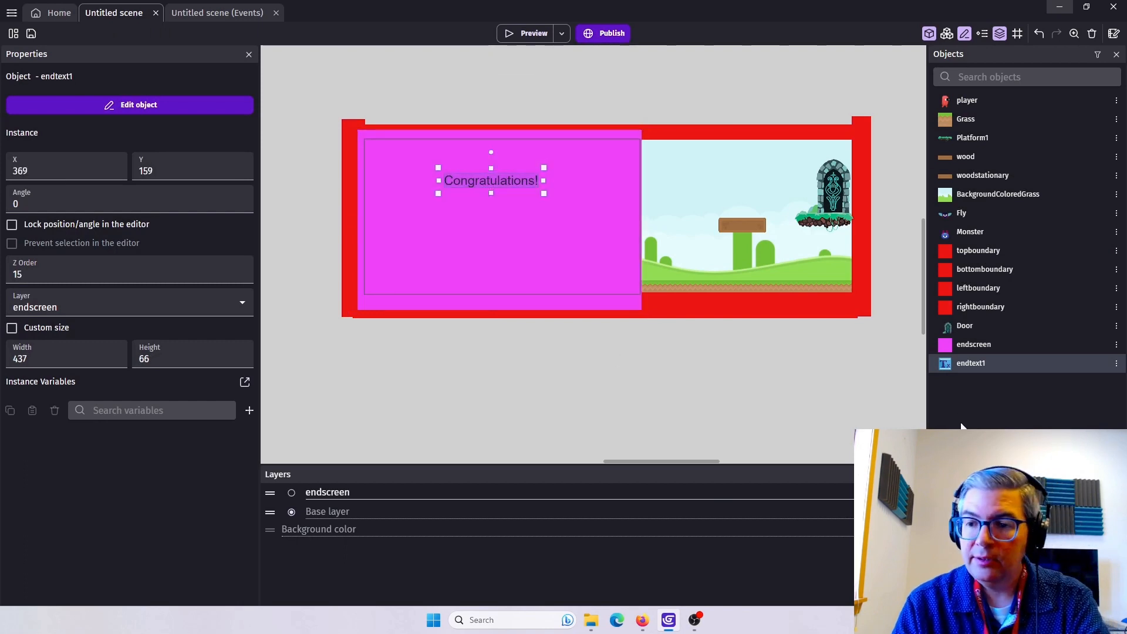
Duplicate the endtext1 object twice to create endtext2 and endtext3.
{"action": "left_click", "coordinate": [1117, 364]}
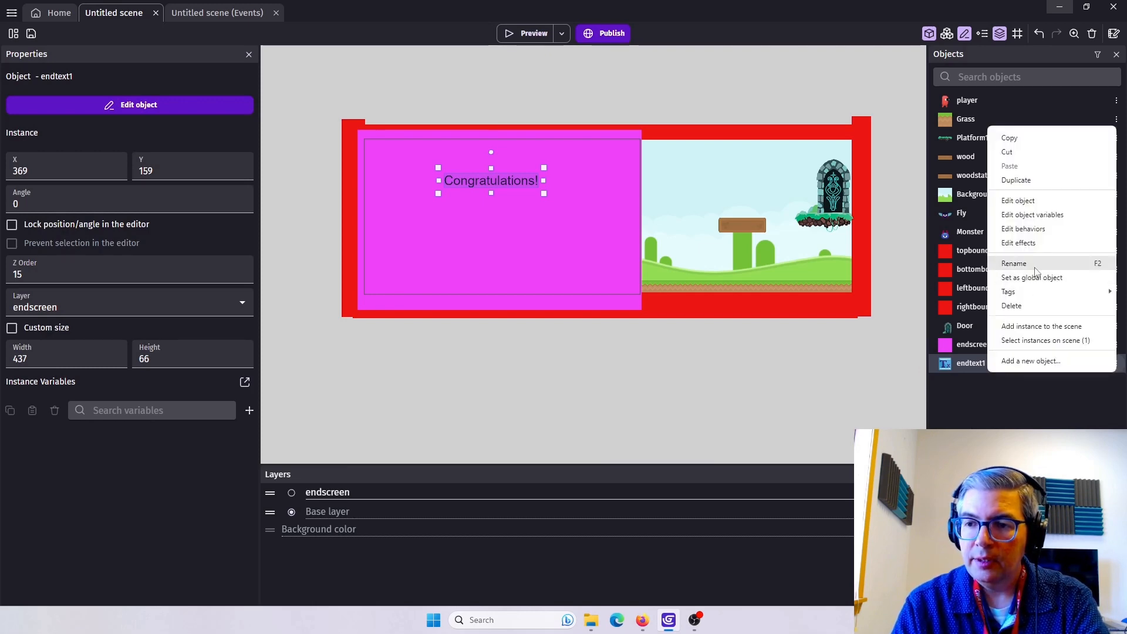
{"action": "left_click", "coordinate": [1018, 179]}
{"action": "left_click", "coordinate": [1117, 364]}
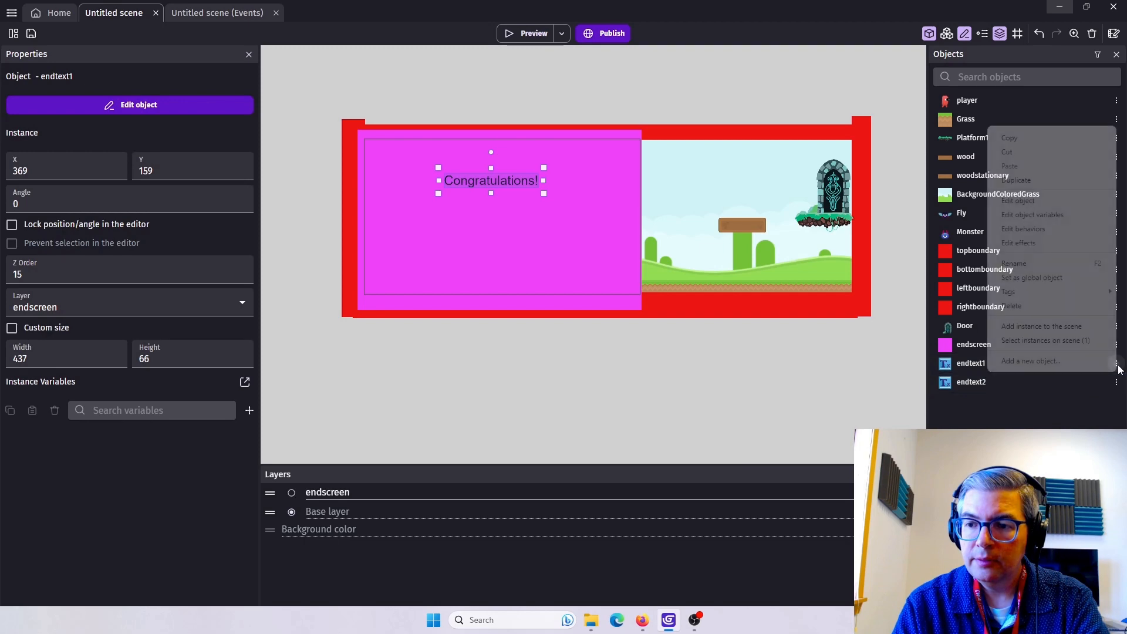
{"action": "left_click", "coordinate": [1031, 181]}
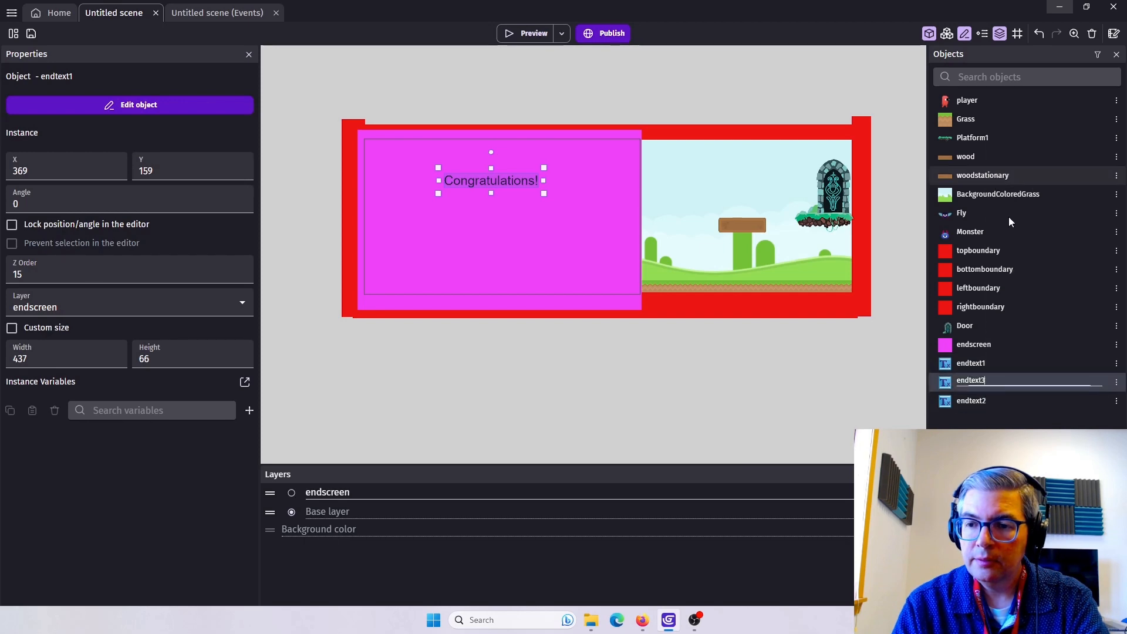
Set the initial text of endtext3 to "Replay" and apply the object.
{"action": "double_click", "coordinate": [980, 381]}
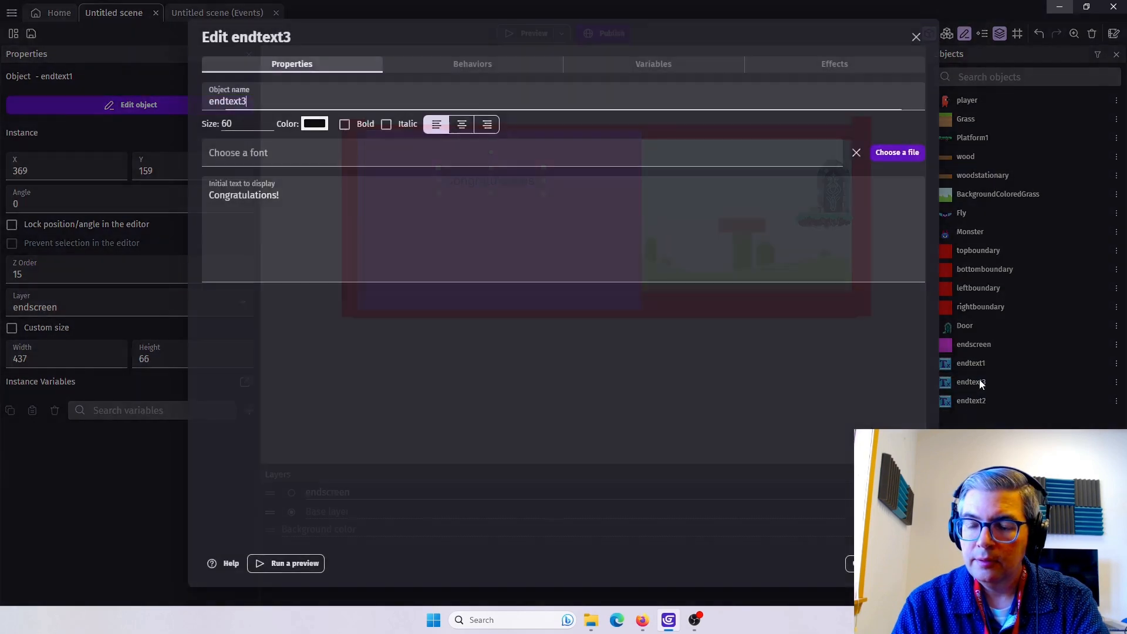
{"action": "left_click_drag", "start_coordinate": [282, 196], "coordinate": [151, 203]}
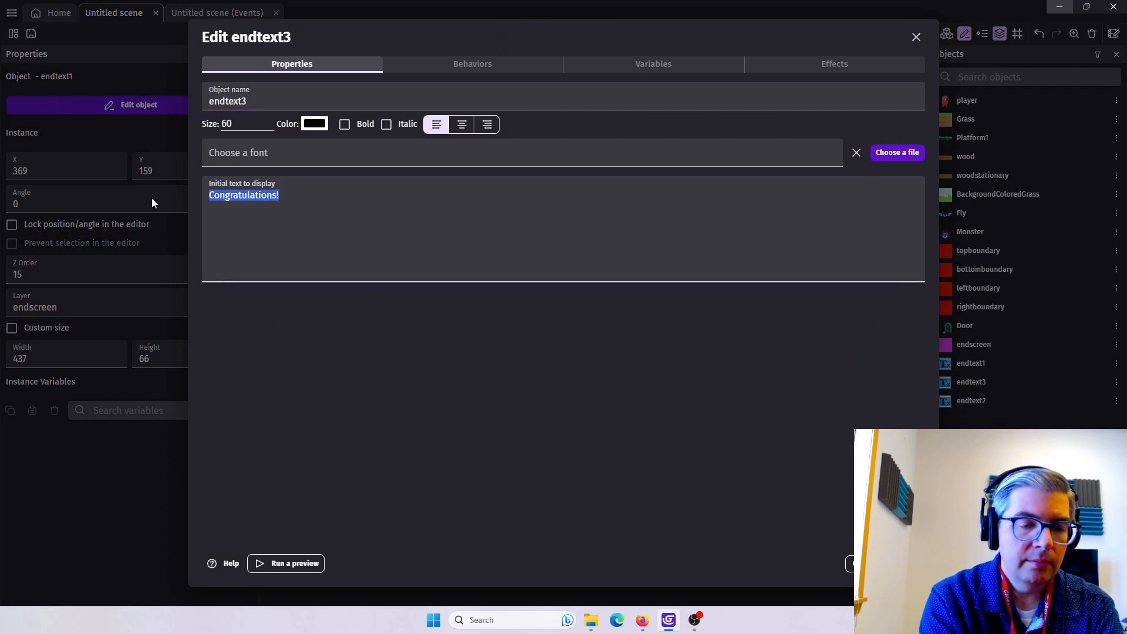
{"action": "type", "text": "Replay"}
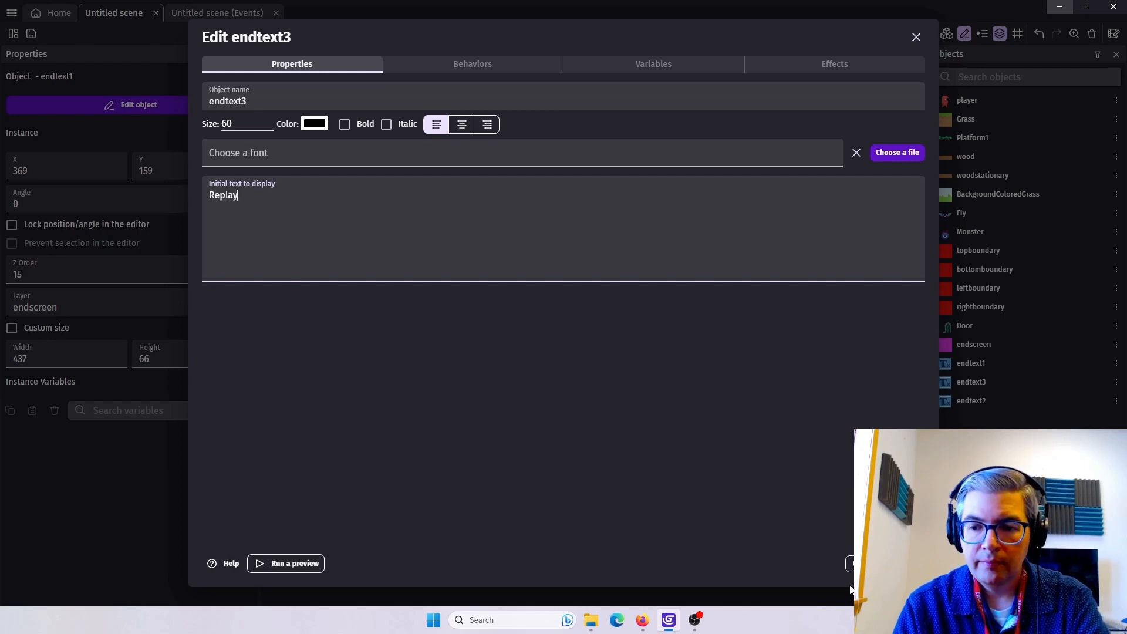
{"action": "left_click", "coordinate": [907, 563]}
Set the initial text of endtext2 to "Next" and apply the object.
{"action": "left_click", "coordinate": [984, 404]}
{"action": "double_click", "coordinate": [975, 399]}
{"action": "left_click", "coordinate": [300, 207]}
{"action": "key", "text": "ctrl+a"}
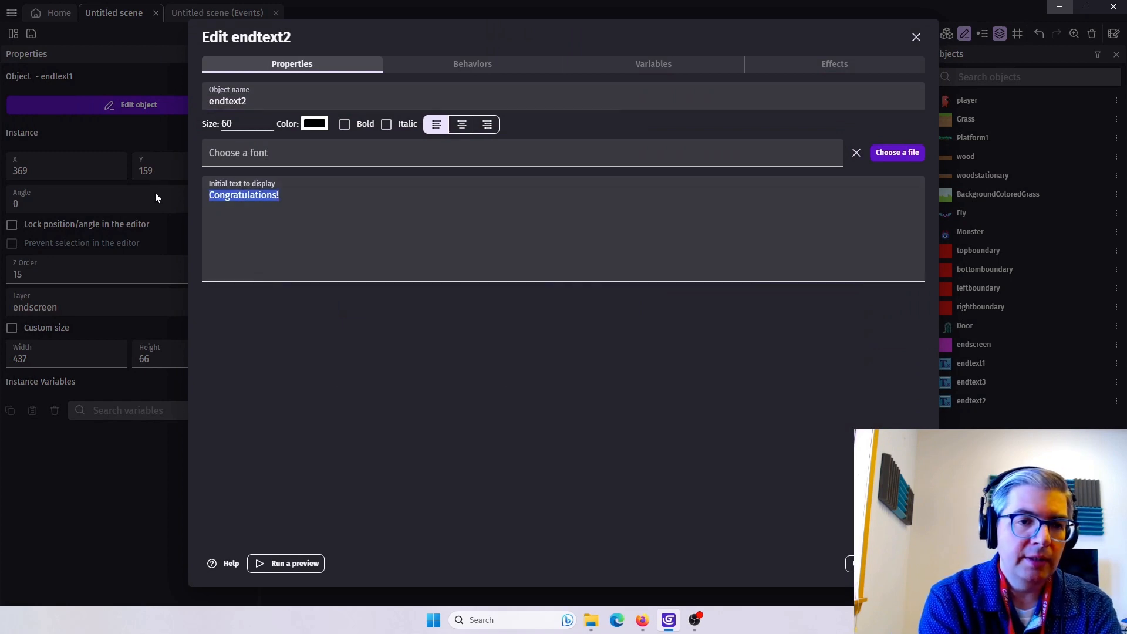
{"action": "type", "text": "Next"}
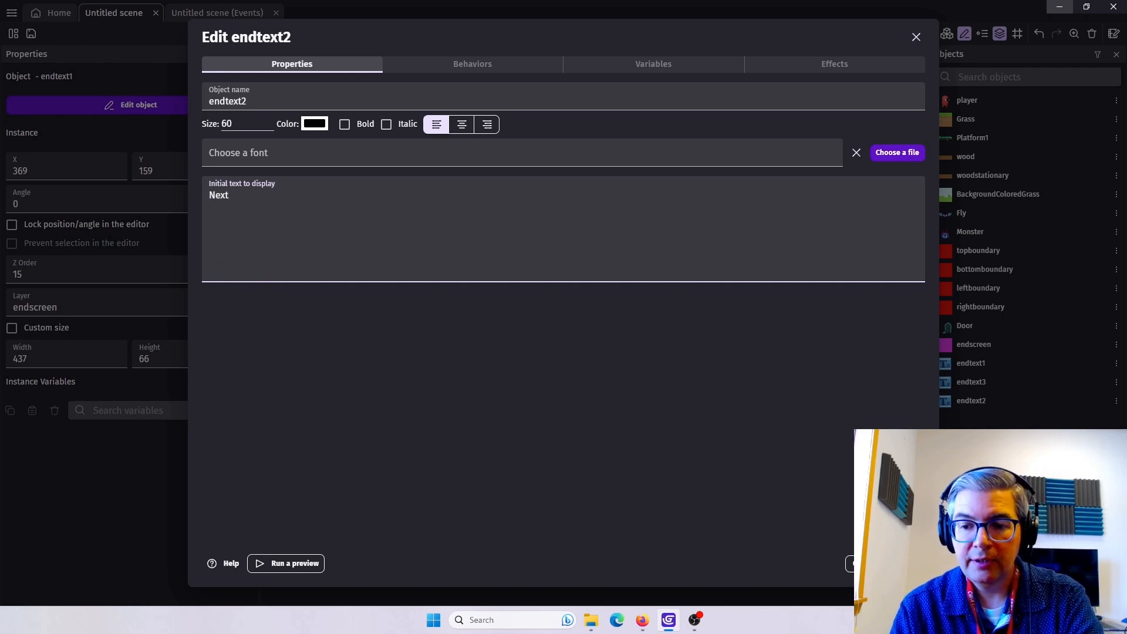
{"action": "left_click", "coordinate": [905, 564]}
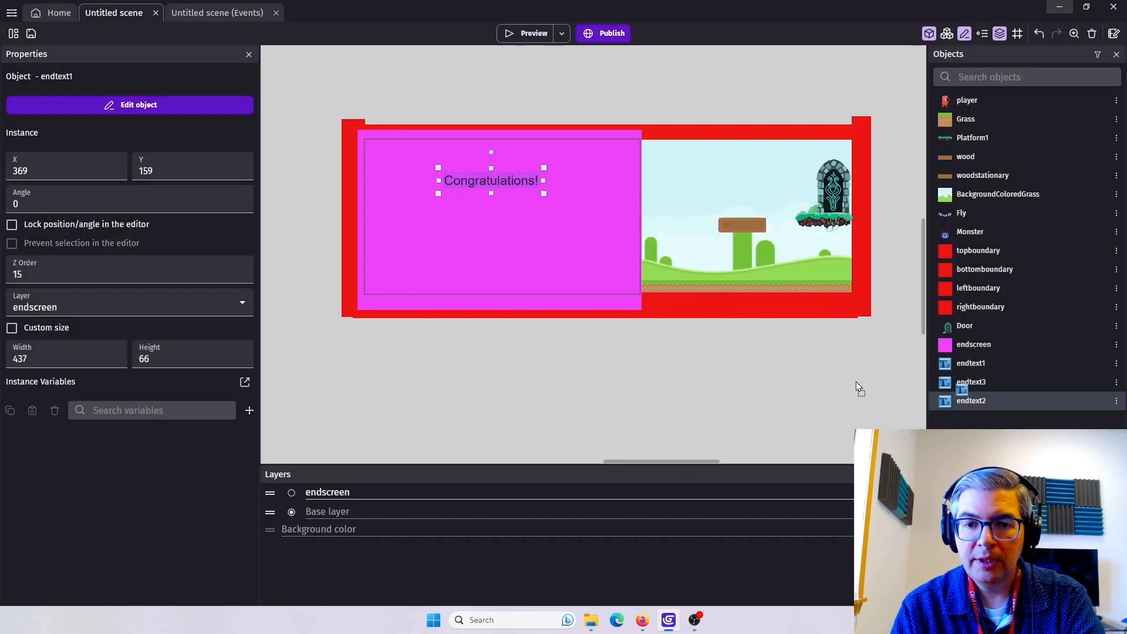
Place endtext2 on the endscreen layer, in the lower-right part of the magenta end screen.
{"action": "left_click_drag", "start_coordinate": [971, 400], "coordinate": [682, 204]}
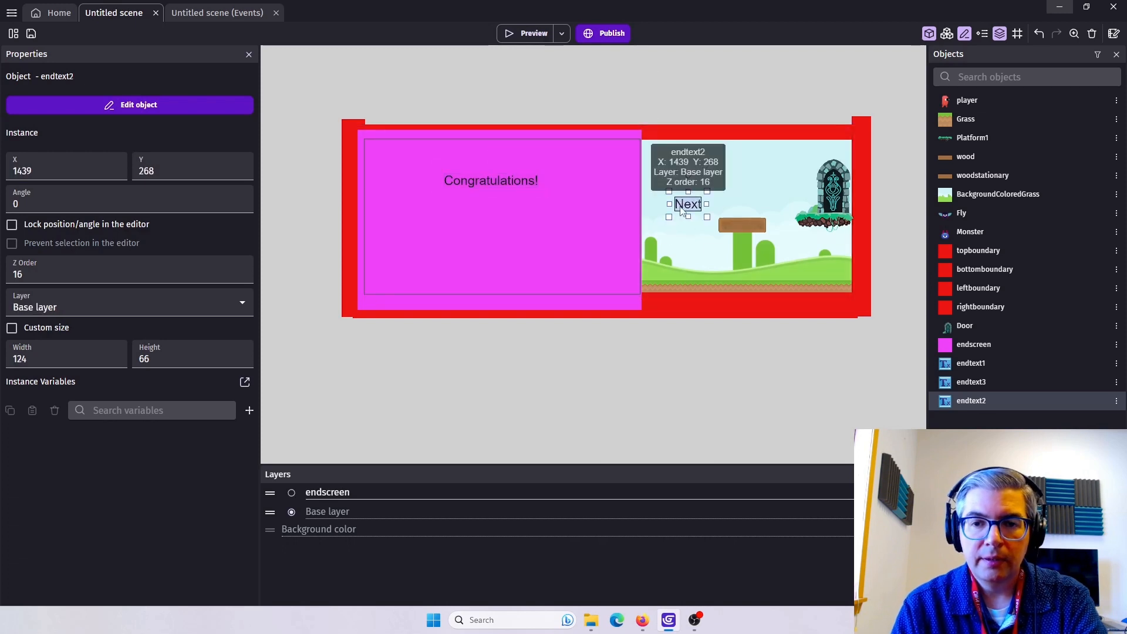
{"action": "left_click", "coordinate": [236, 307]}
{"action": "left_click", "coordinate": [198, 334]}
{"action": "left_click_drag", "start_coordinate": [682, 213], "coordinate": [572, 256]}
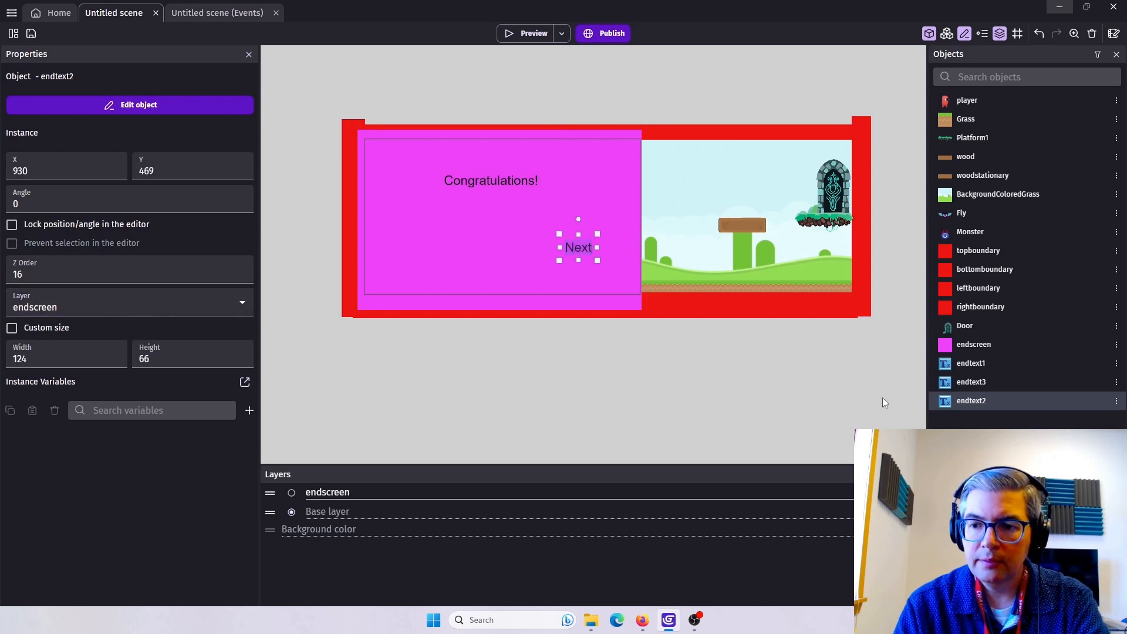
Place endtext3 on the endscreen layer in the lower-left part of the magenta sprite, and hide that layer in the editor.
{"action": "left_click_drag", "start_coordinate": [962, 388], "coordinate": [680, 194]}
{"action": "left_click", "coordinate": [237, 304]}
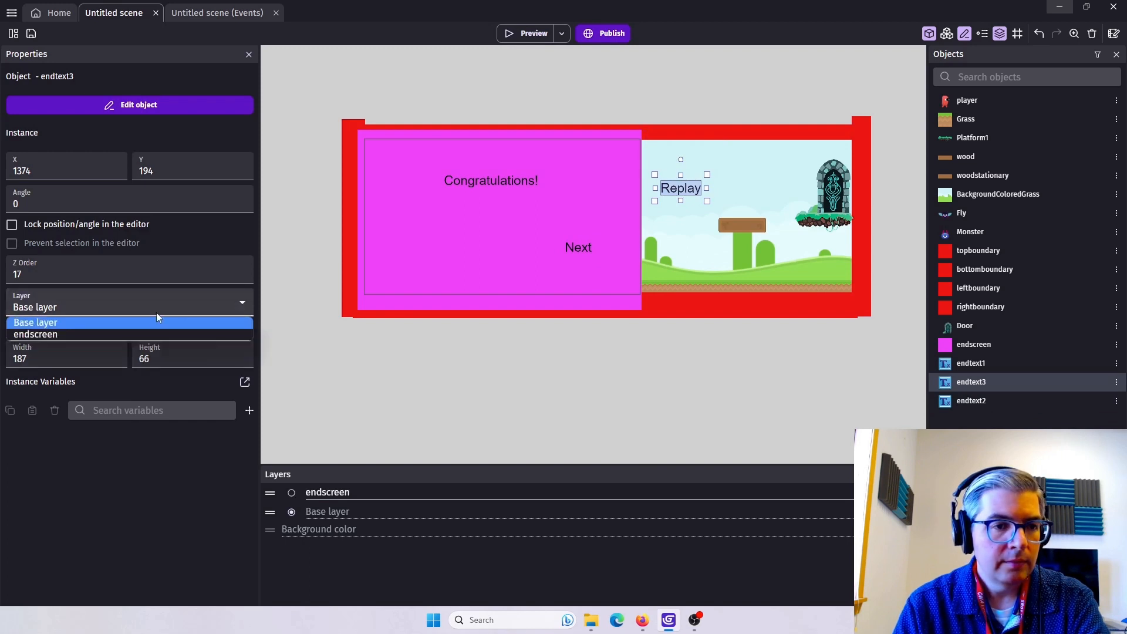
{"action": "left_click", "coordinate": [150, 334]}
{"action": "left_click_drag", "start_coordinate": [675, 191], "coordinate": [415, 251]}
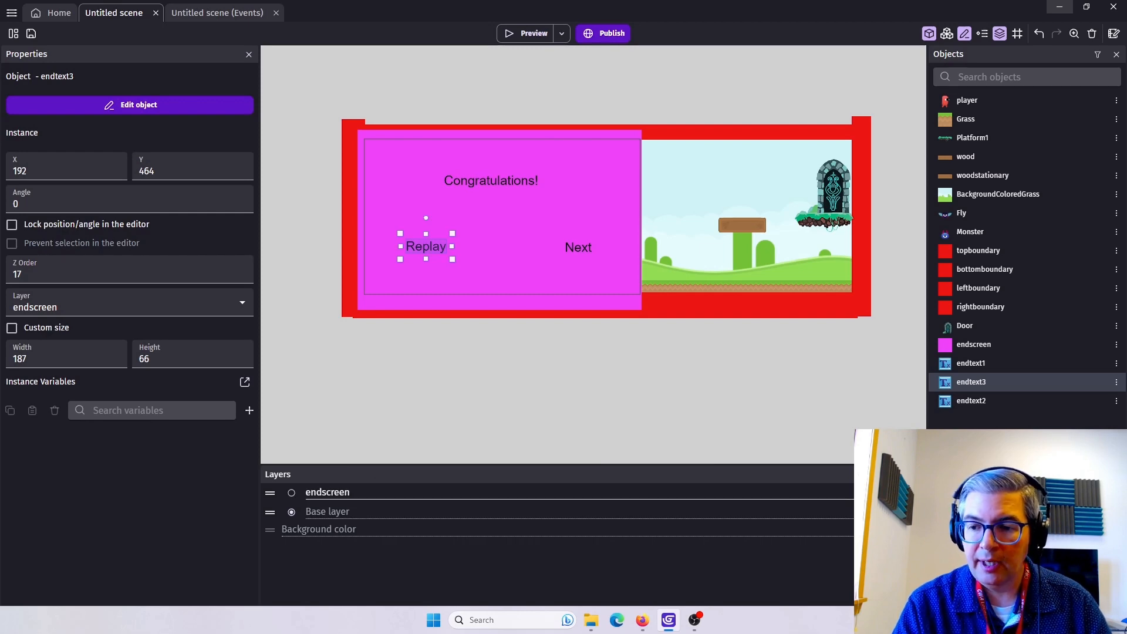
{"action": "left_click", "coordinate": [874, 492]}
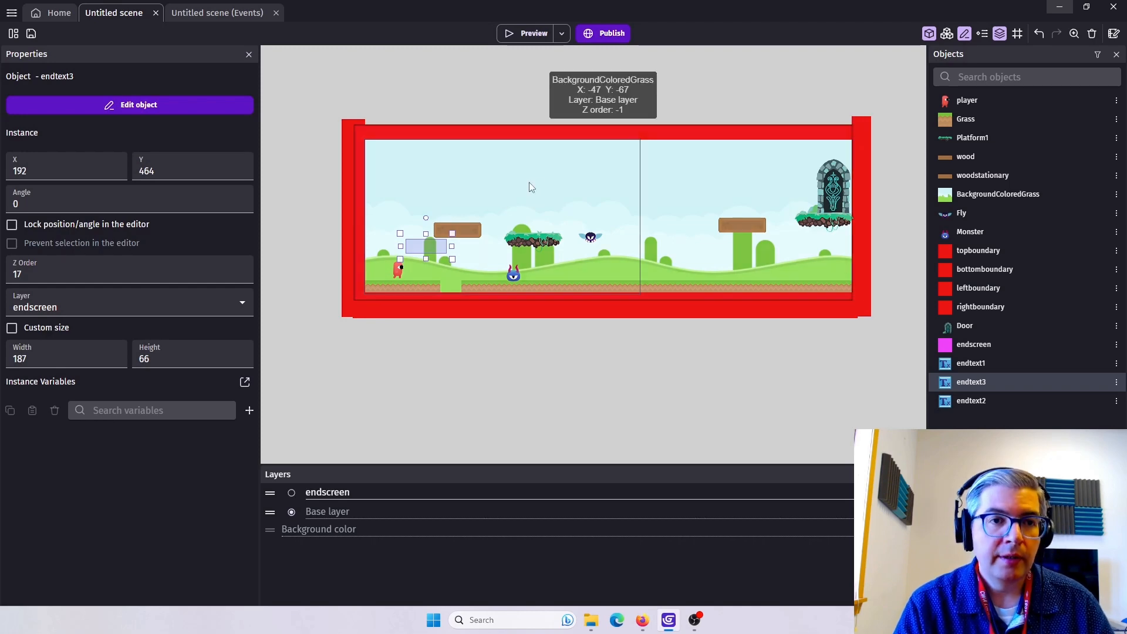
Add a new event to the scene's event sheet with the condition that player is in collision with Door.
{"action": "left_click", "coordinate": [224, 16]}
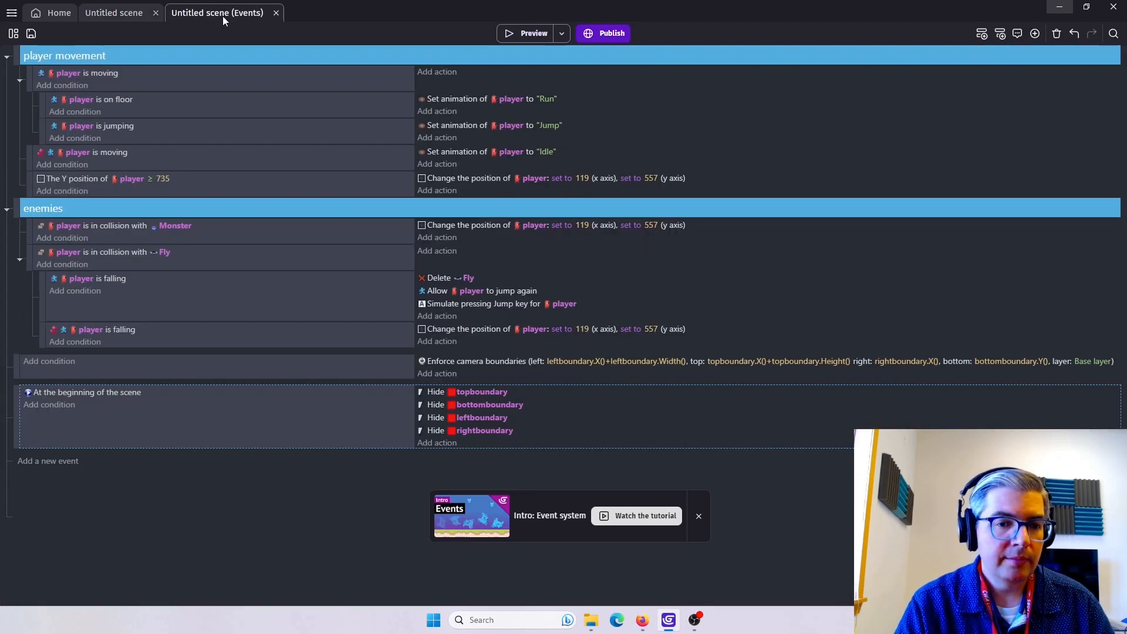
{"action": "left_click", "coordinate": [67, 463]}
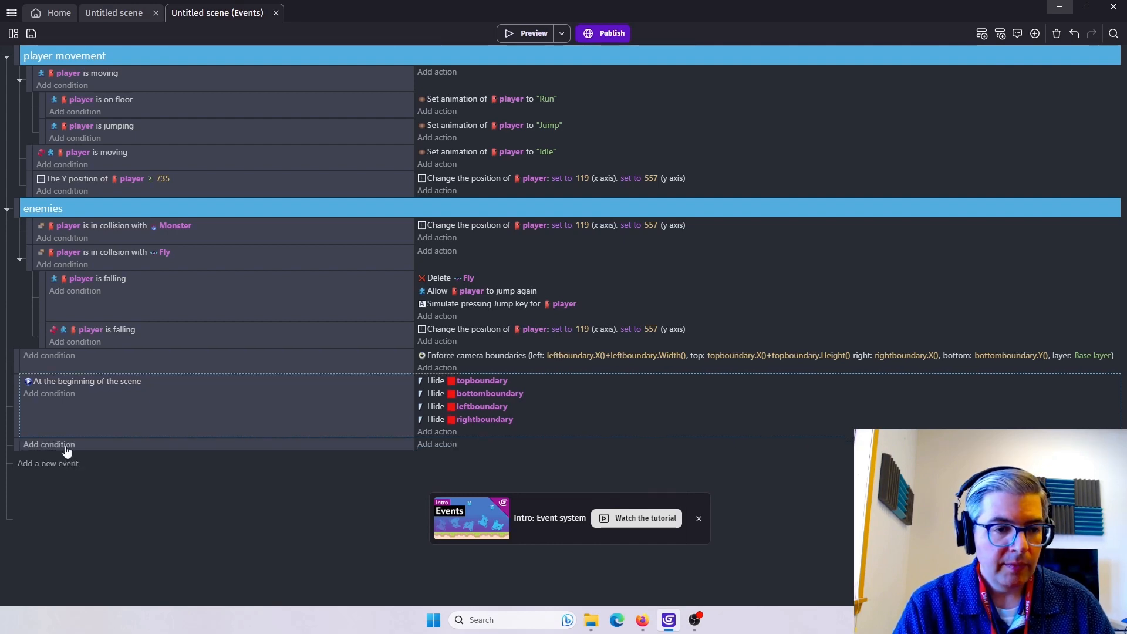
{"action": "left_click", "coordinate": [65, 447]}
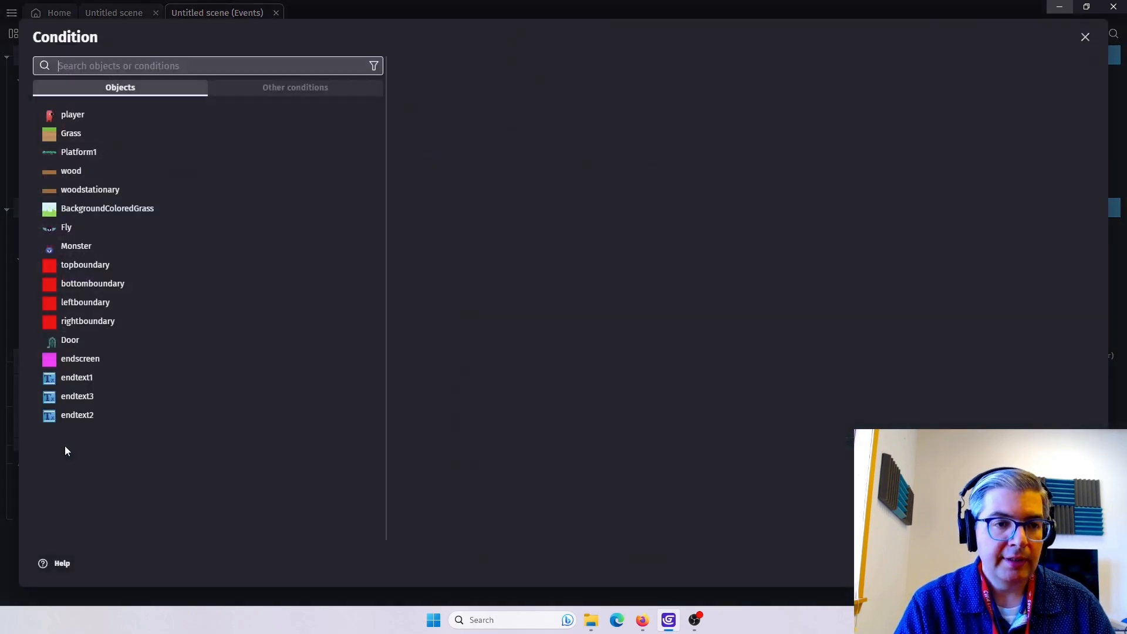
{"action": "left_click", "coordinate": [82, 116]}
{"action": "left_click_drag", "start_coordinate": [736, 140], "coordinate": [735, 375]}
{"action": "left_click", "coordinate": [435, 410]}
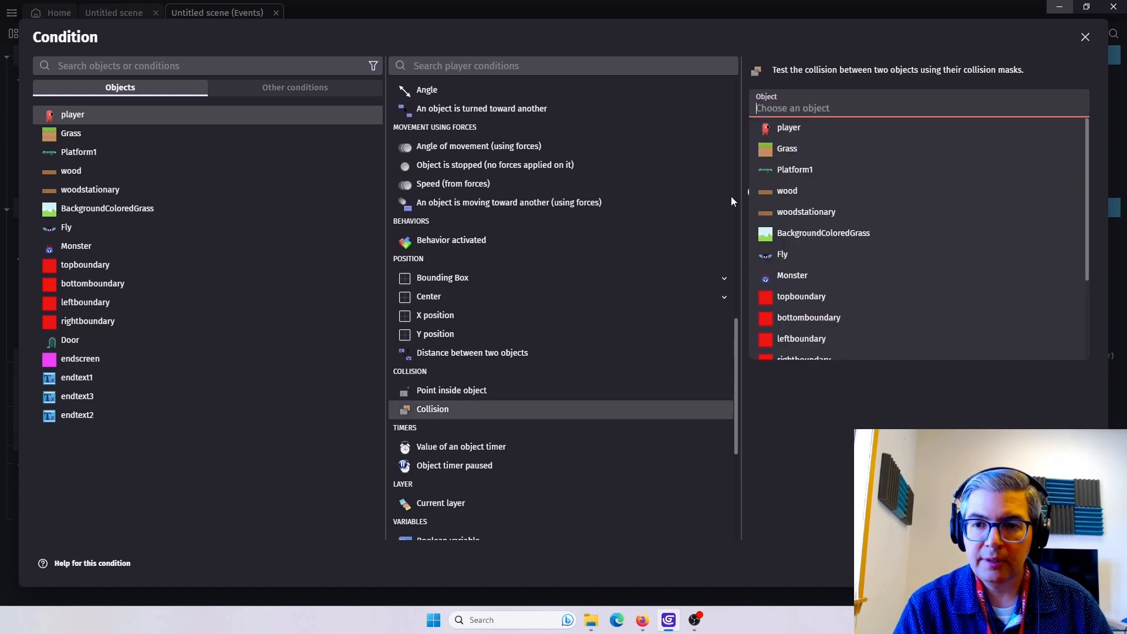
{"action": "left_click_drag", "start_coordinate": [1087, 152], "coordinate": [874, 270]}
{"action": "left_click", "coordinate": [869, 265]}
{"action": "left_click", "coordinate": [1078, 564]}
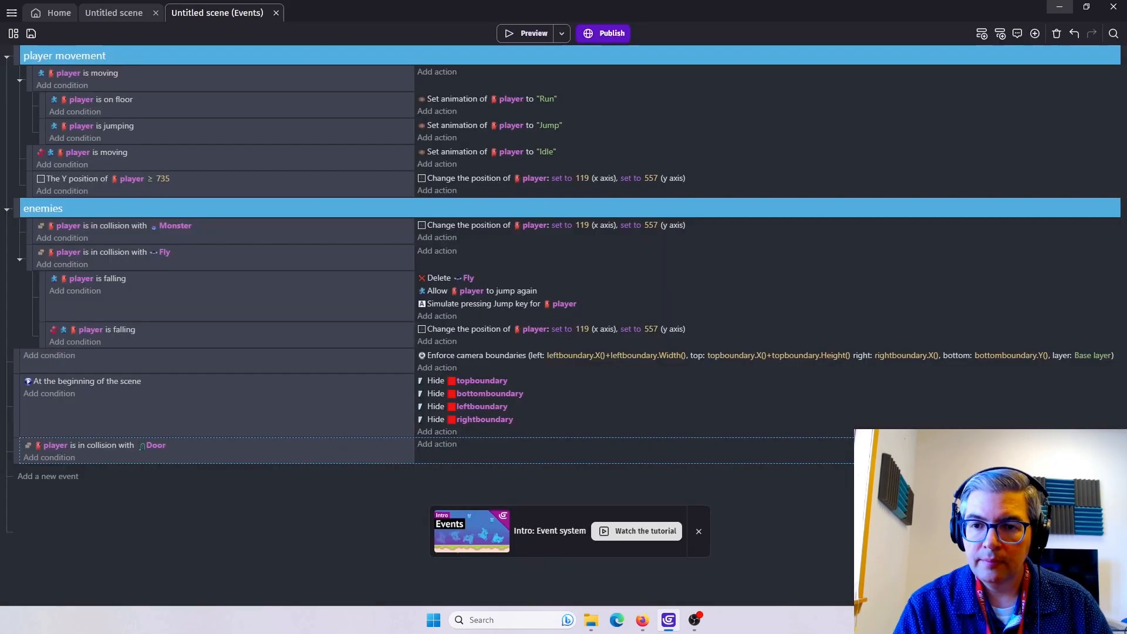
Add an action to the Door collision event that sets the opacity of the endscreen tiled sprite to 130.
{"action": "left_click", "coordinate": [438, 446]}
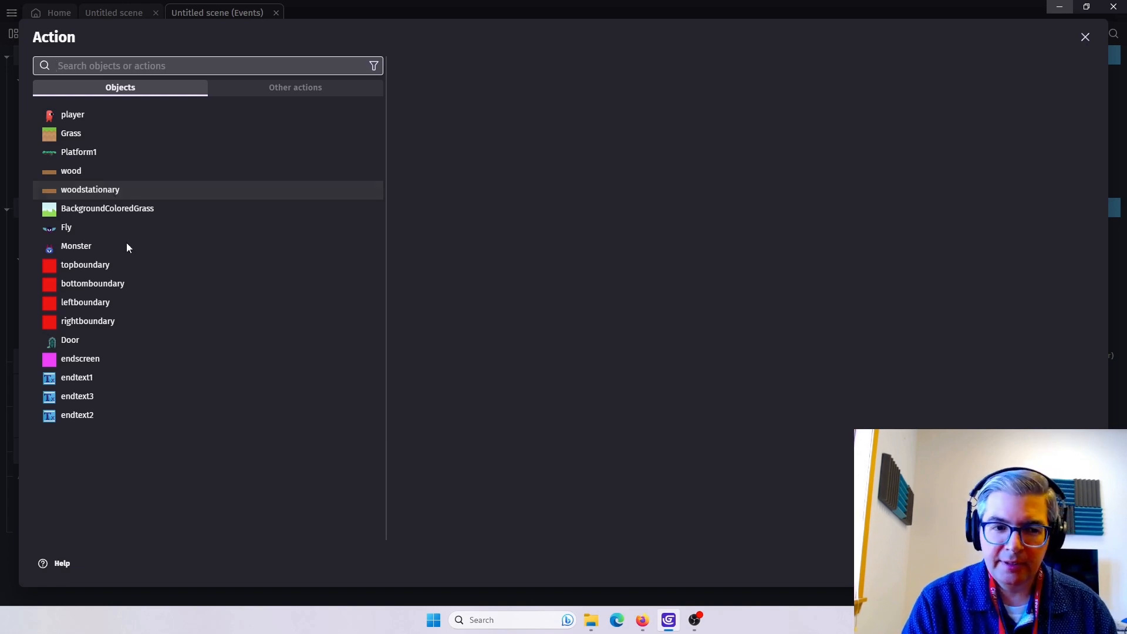
{"action": "left_click", "coordinate": [84, 361]}
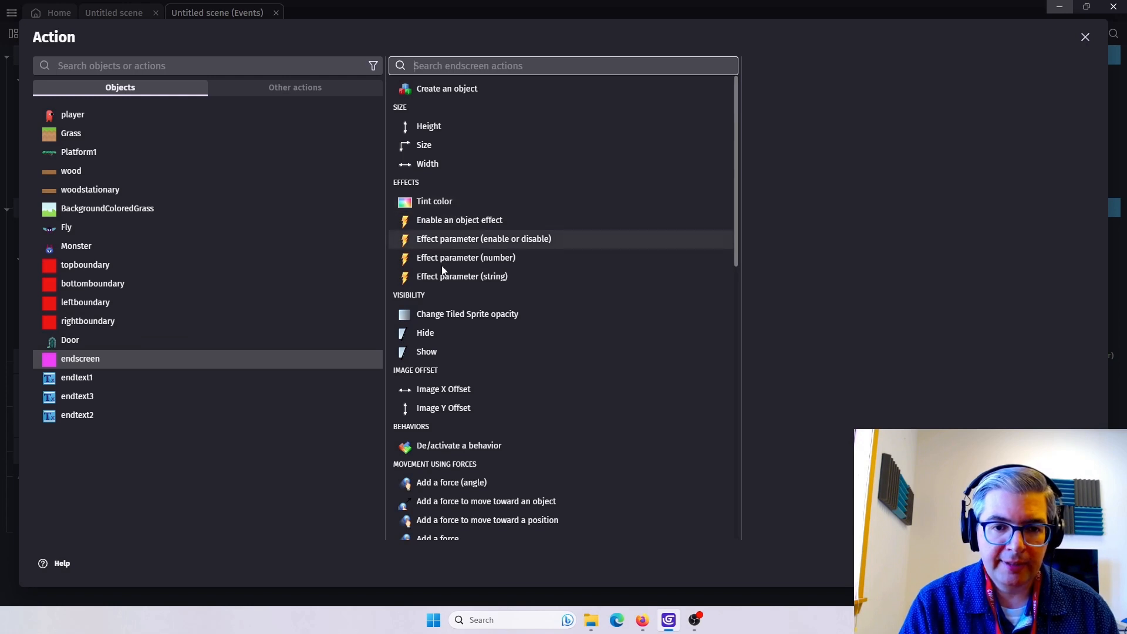
{"action": "left_click_drag", "start_coordinate": [735, 161], "coordinate": [719, 86]}
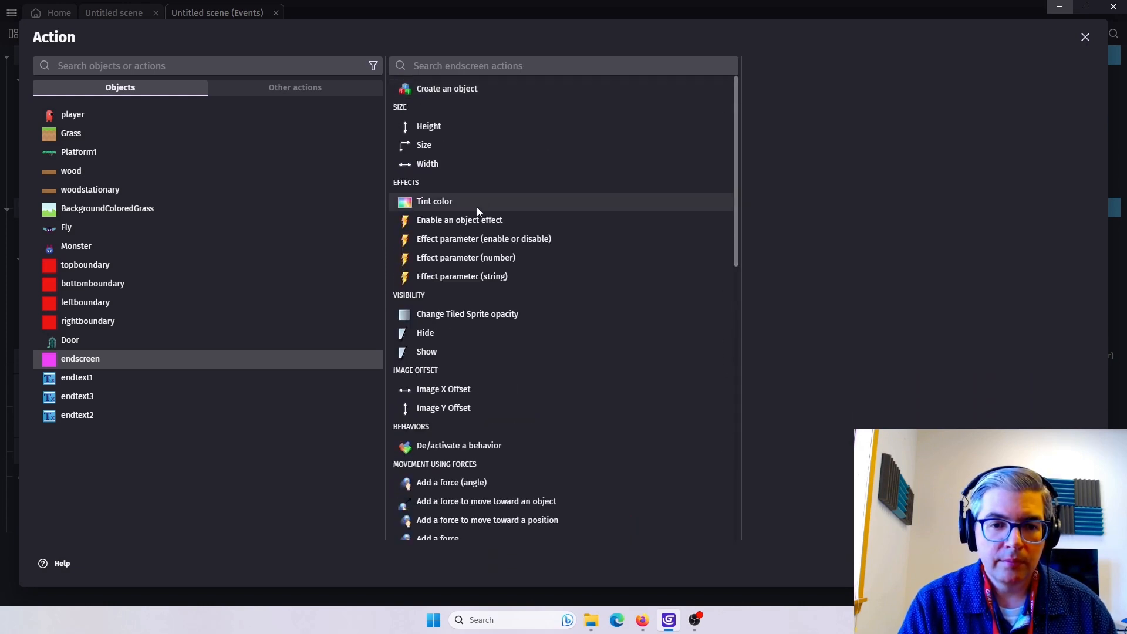
{"action": "left_click", "coordinate": [467, 314]}
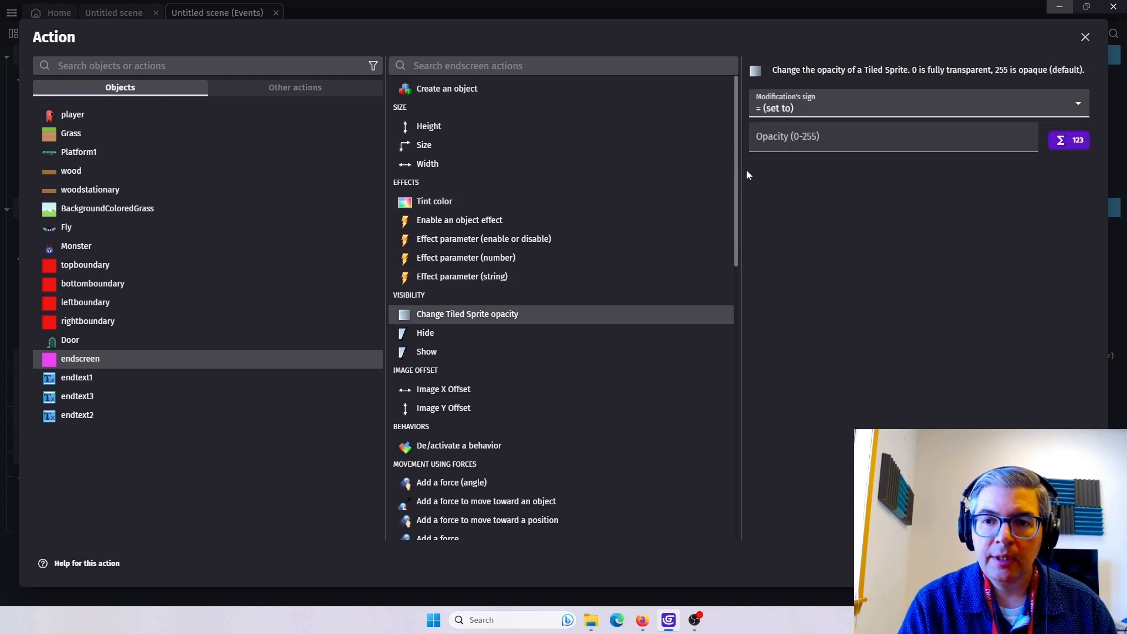
{"action": "left_click", "coordinate": [783, 145]}
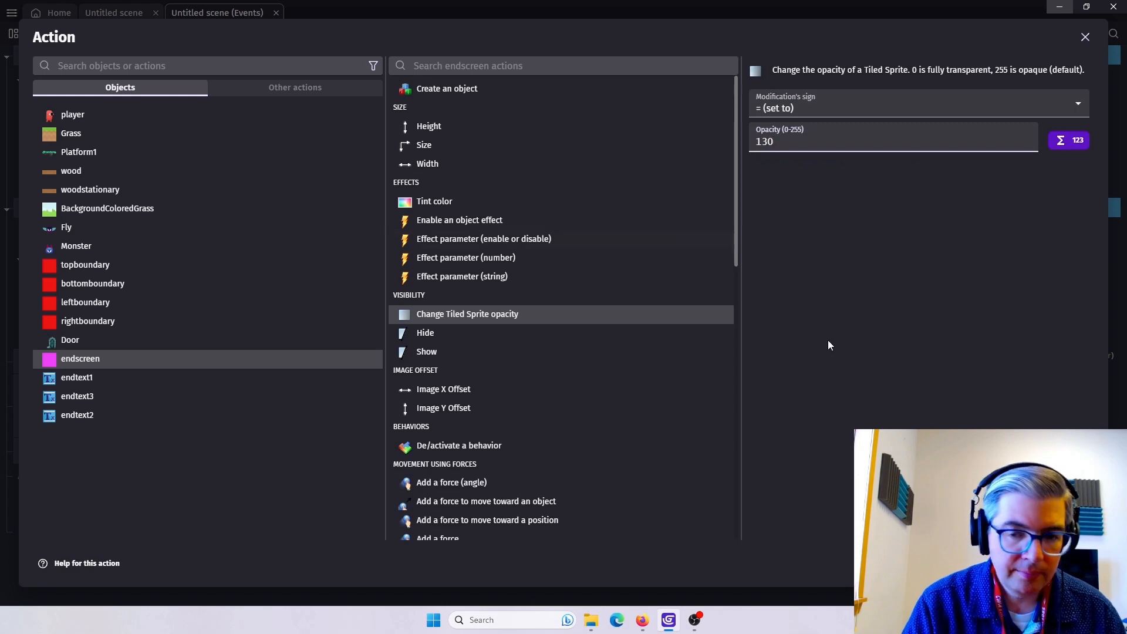
{"action": "left_click", "coordinate": [1079, 564]}
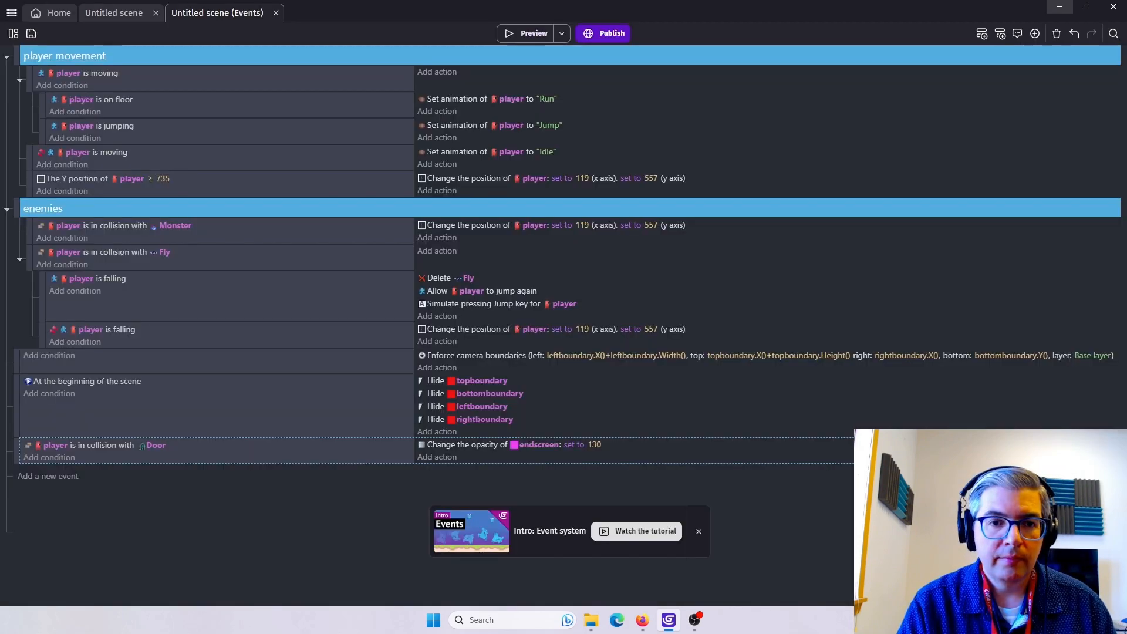
Add an action to the Door collision event that shows the endscreen layer.
{"action": "left_click", "coordinate": [438, 458]}
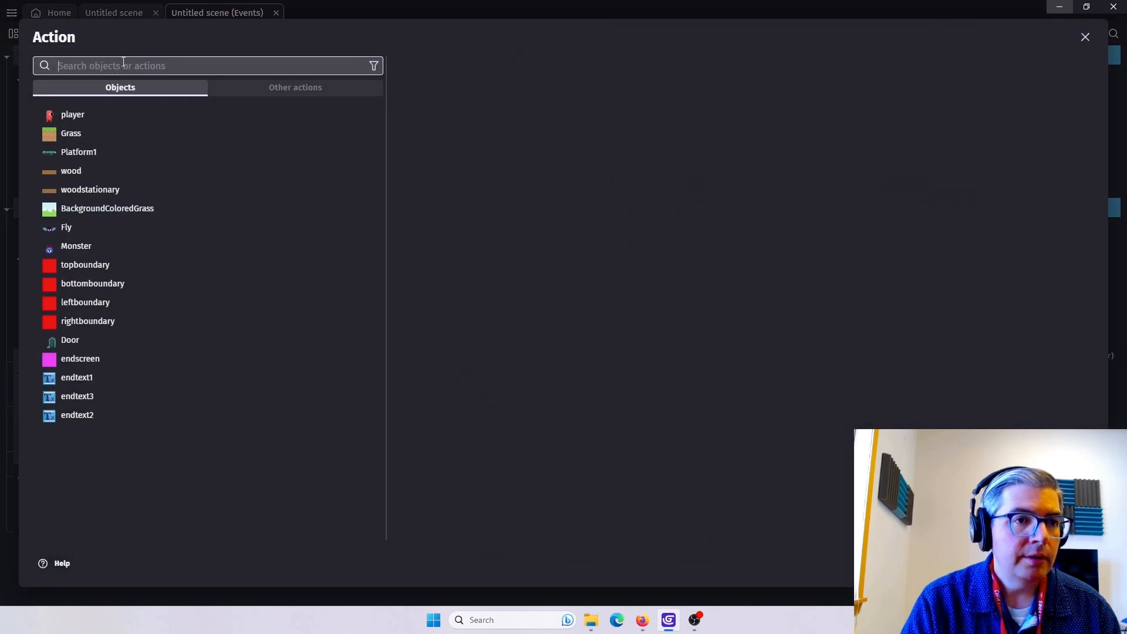
{"action": "type", "text": "layer"}
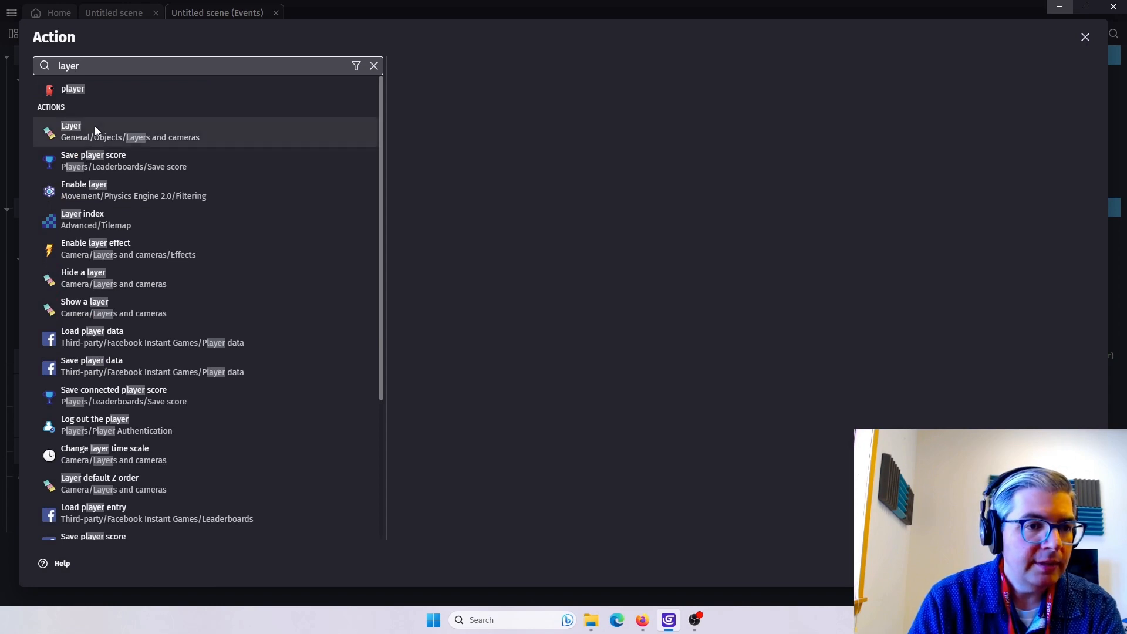
{"action": "left_click", "coordinate": [91, 308]}
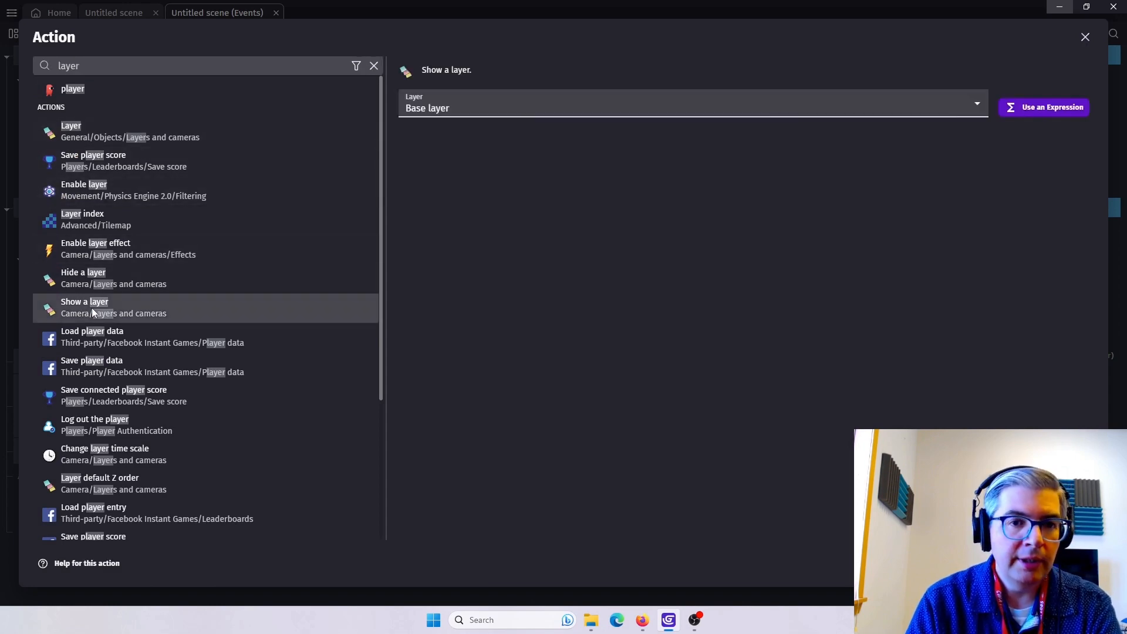
{"action": "left_click", "coordinate": [978, 104]}
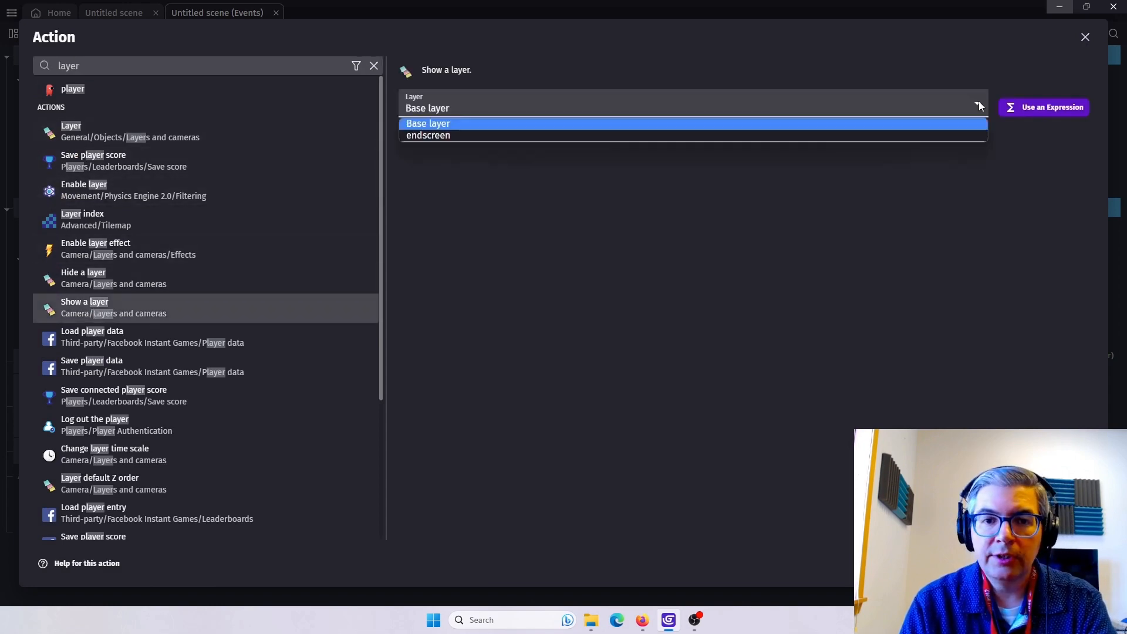
{"action": "left_click", "coordinate": [445, 138]}
{"action": "left_click", "coordinate": [1079, 564]}
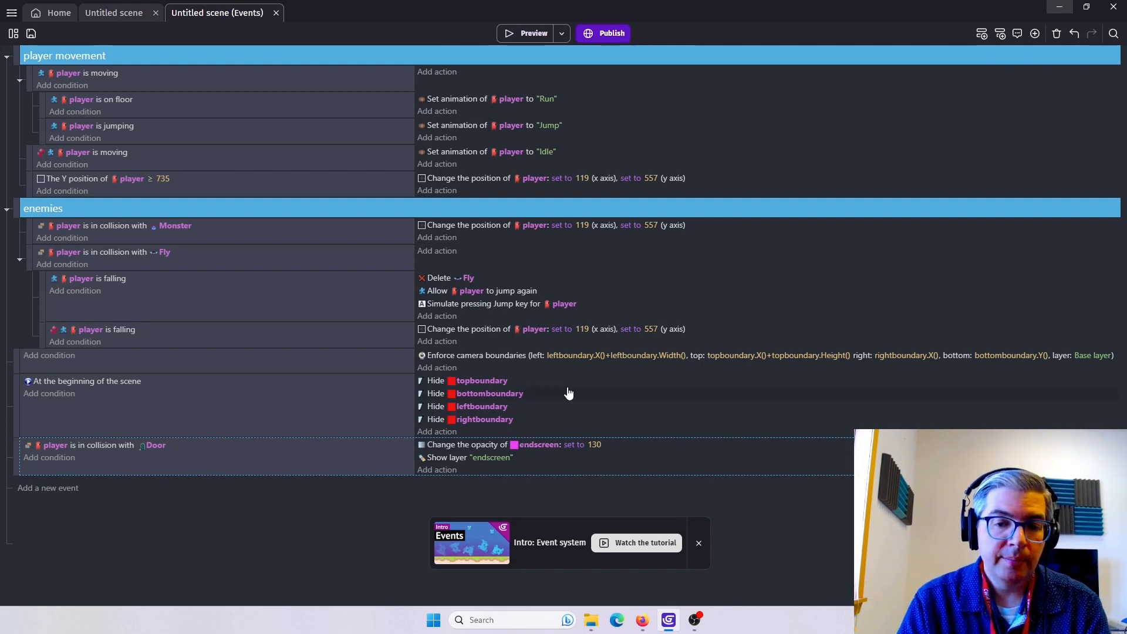
Add an action to the Door collision event that deactivates the player's PlatformerObject behavior.
{"action": "left_click", "coordinate": [426, 474]}
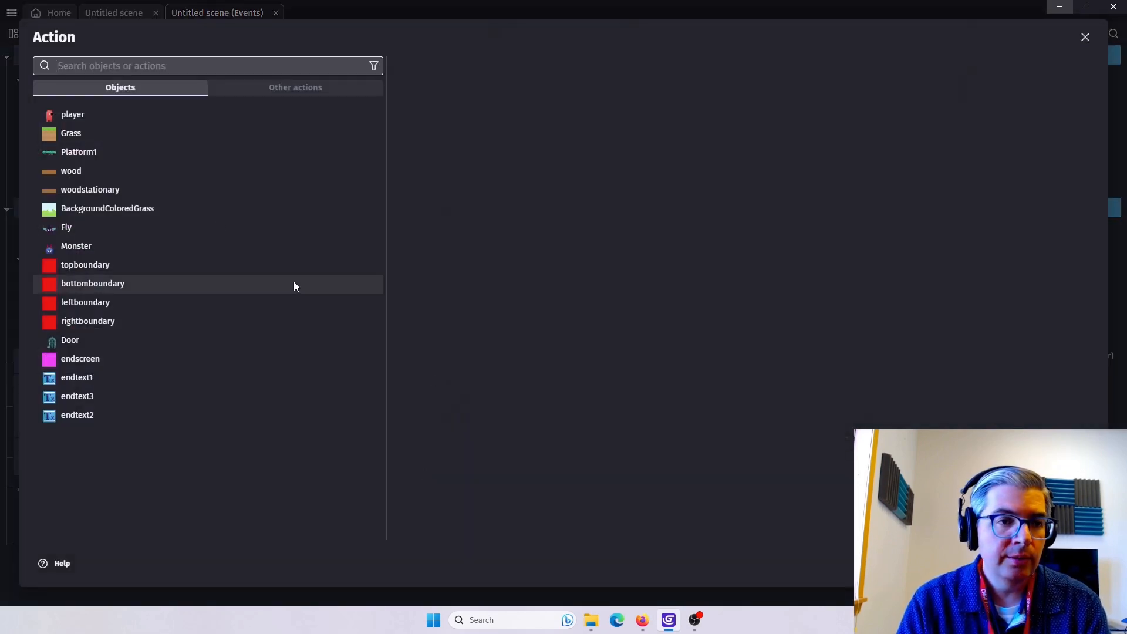
{"action": "left_click", "coordinate": [86, 118]}
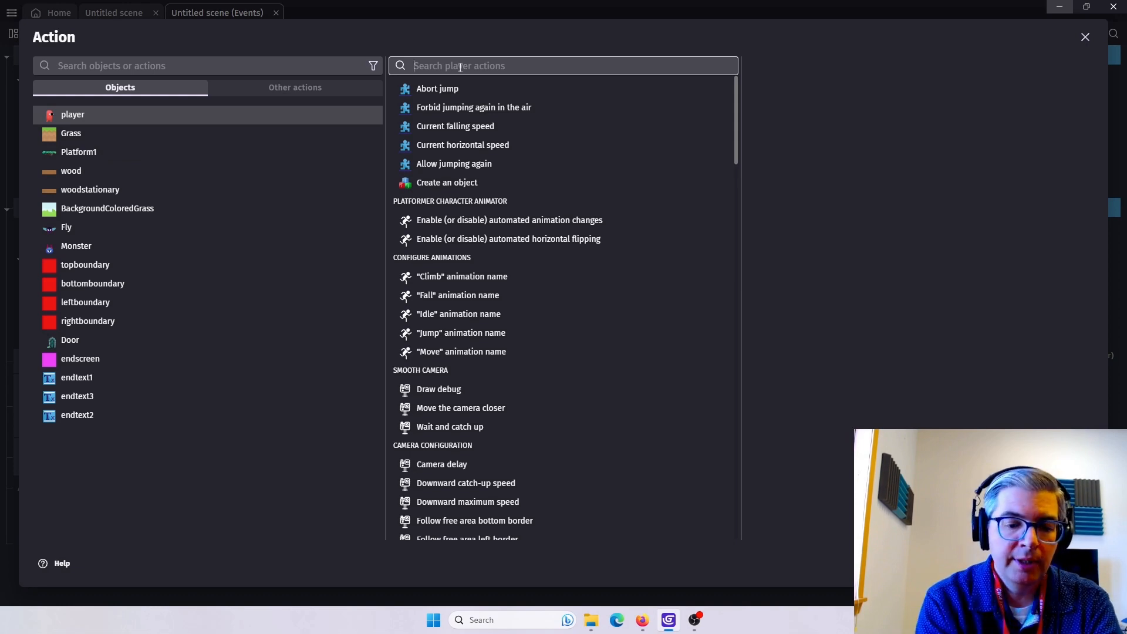
{"action": "type", "text": "beh"}
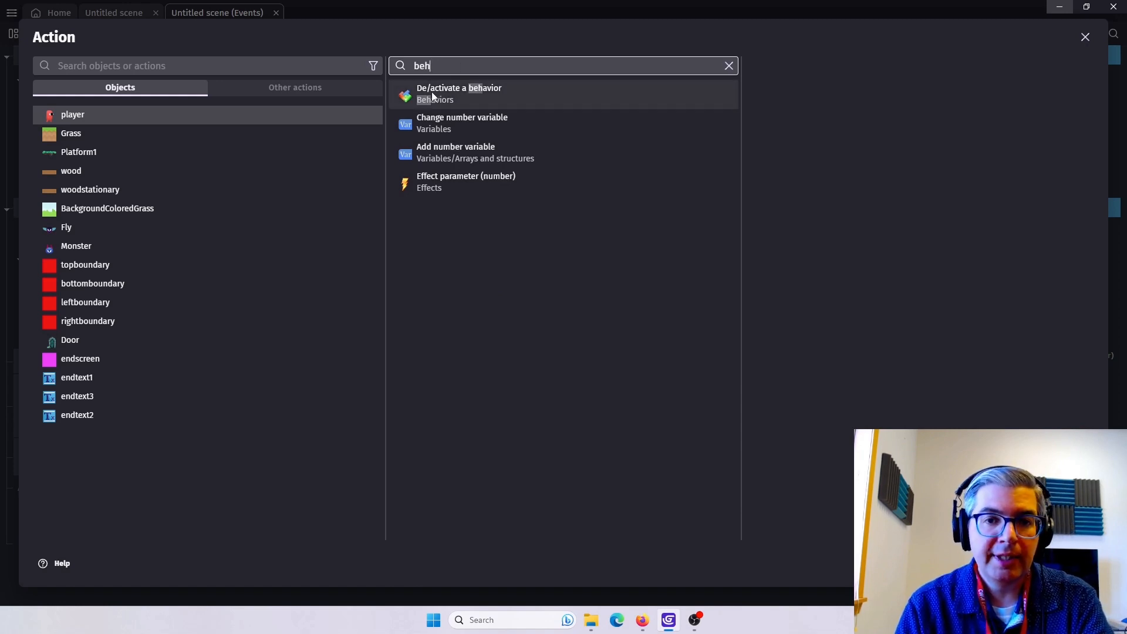
{"action": "left_click", "coordinate": [465, 91]}
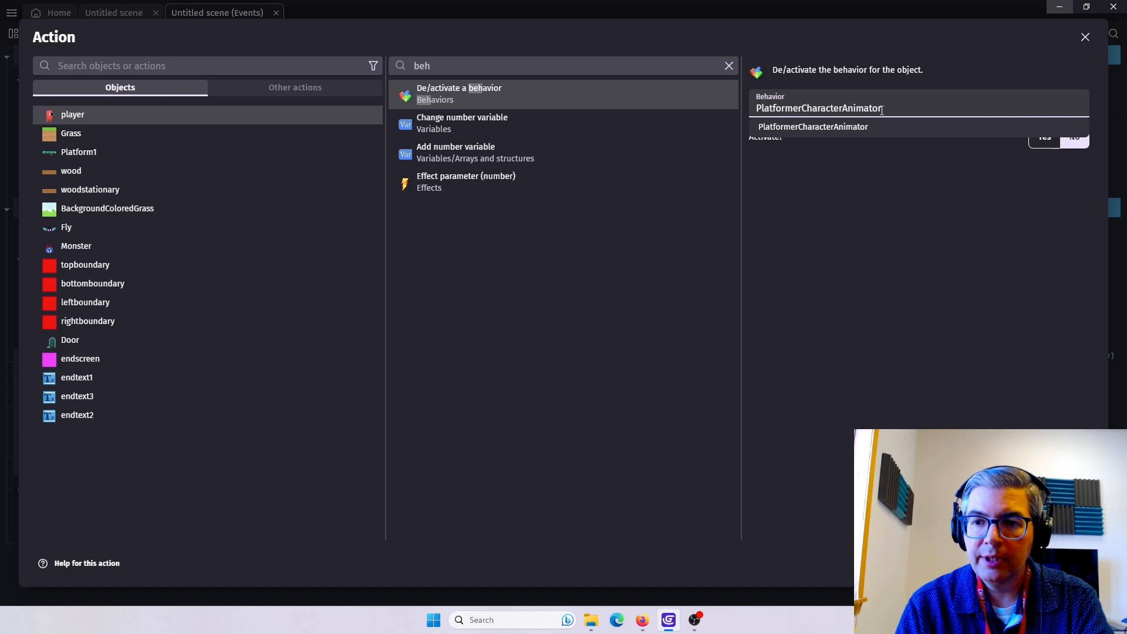
{"action": "left_click_drag", "start_coordinate": [893, 108], "coordinate": [809, 107]}
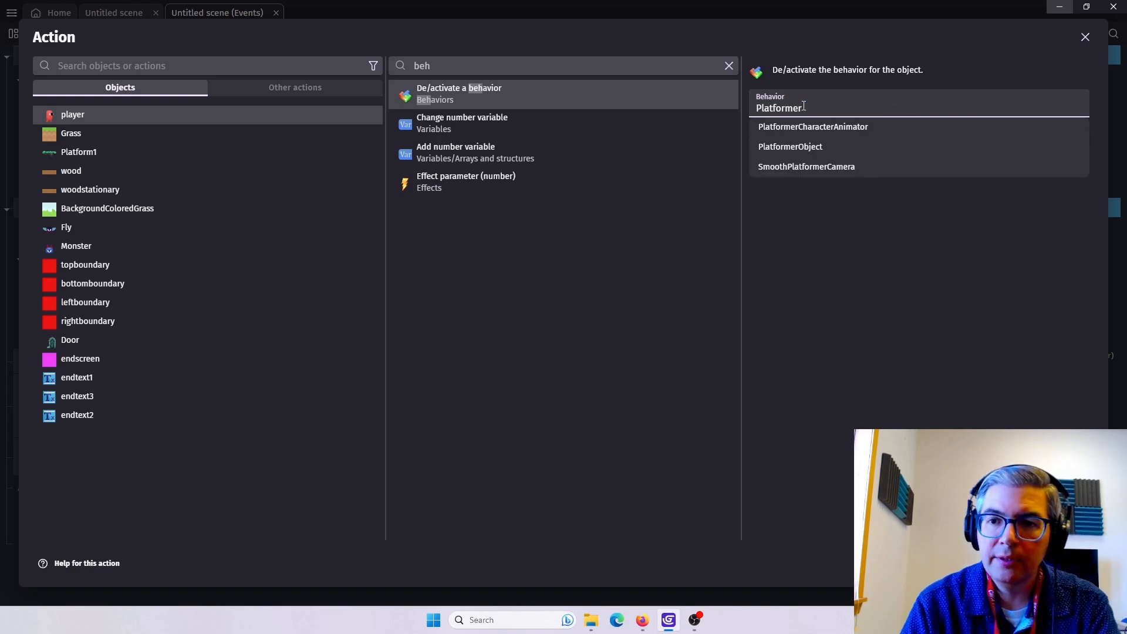
{"action": "left_click", "coordinate": [781, 146]}
{"action": "left_click", "coordinate": [1075, 564]}
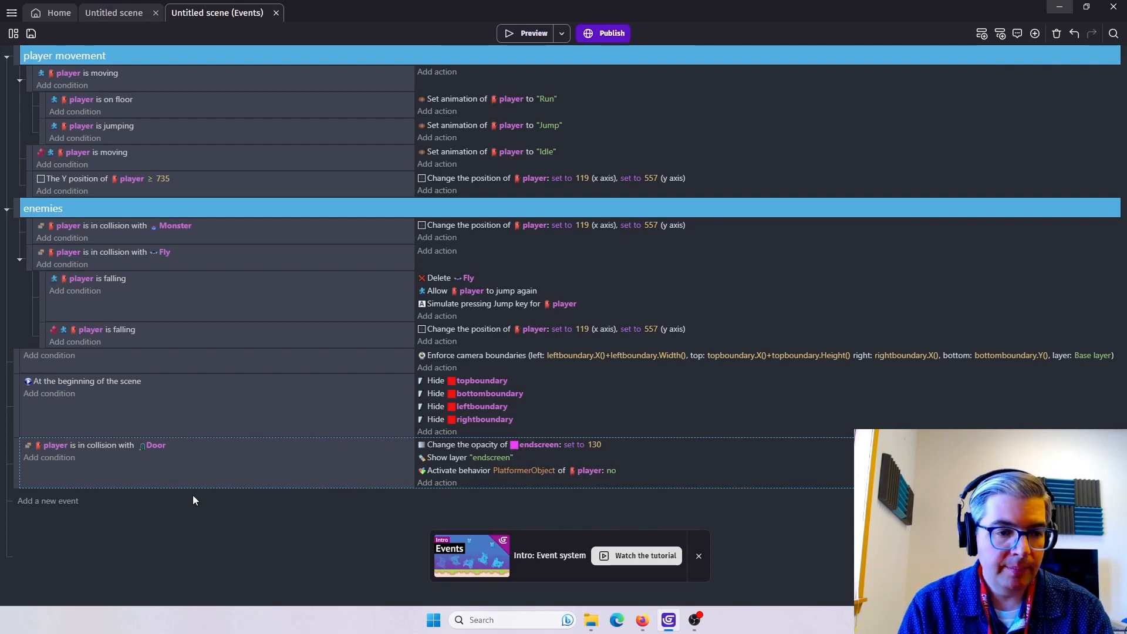
Add a new event below the Door collision event with the condition that the endscreen layer is visible.
{"action": "left_click", "coordinate": [62, 502]}
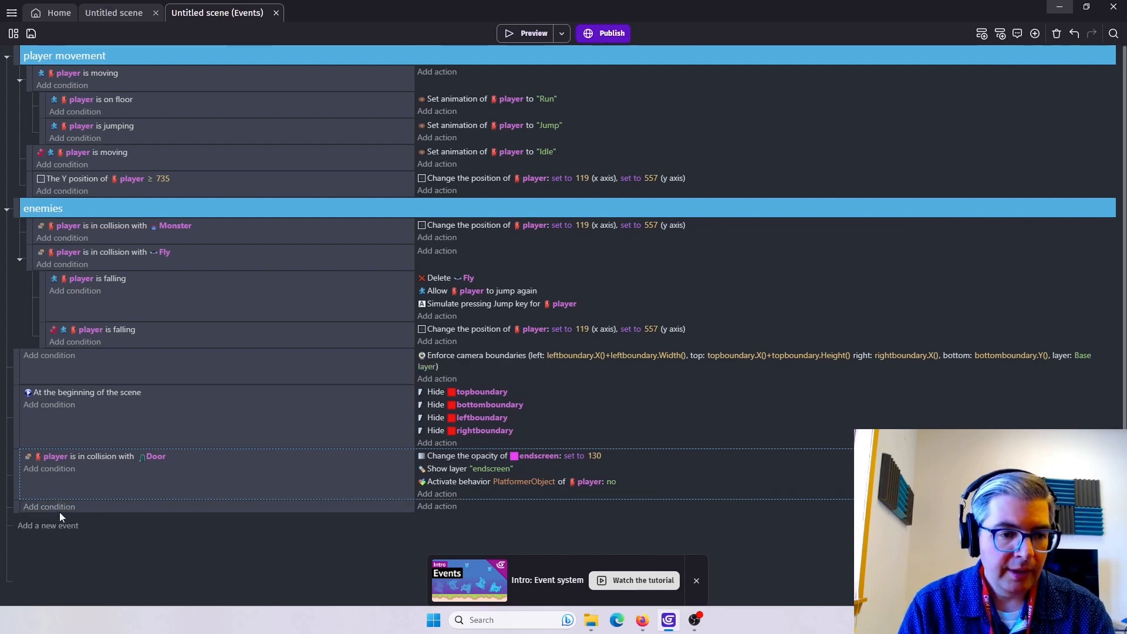
{"action": "left_click", "coordinate": [58, 509]}
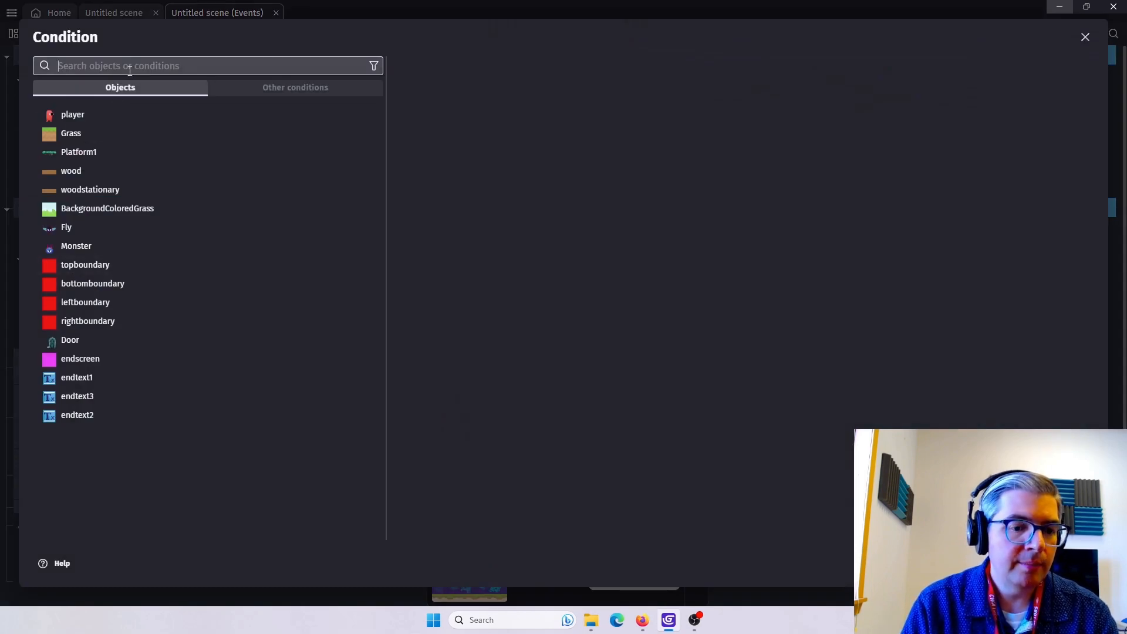
{"action": "type", "text": "layer"}
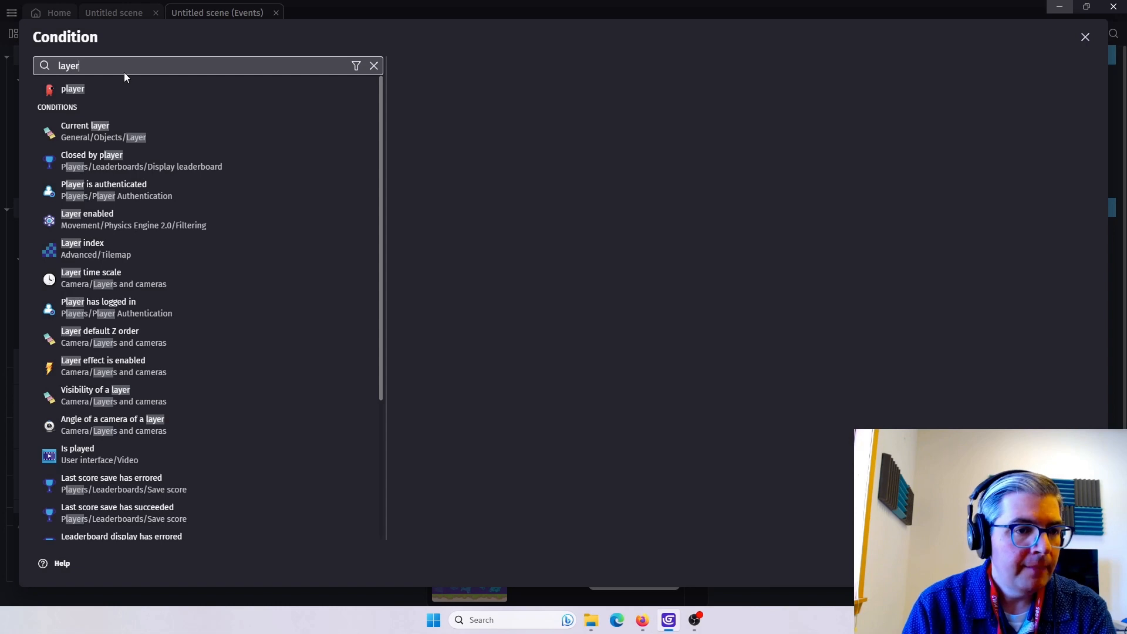
{"action": "left_click", "coordinate": [97, 397]}
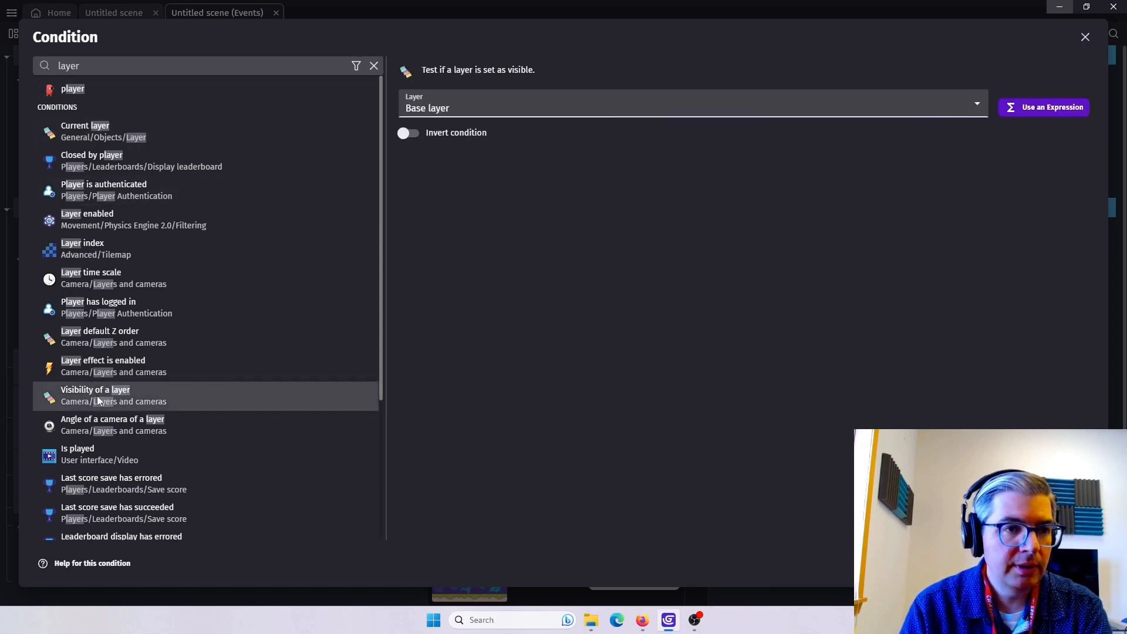
{"action": "left_click", "coordinate": [969, 107]}
{"action": "left_click", "coordinate": [436, 139]}
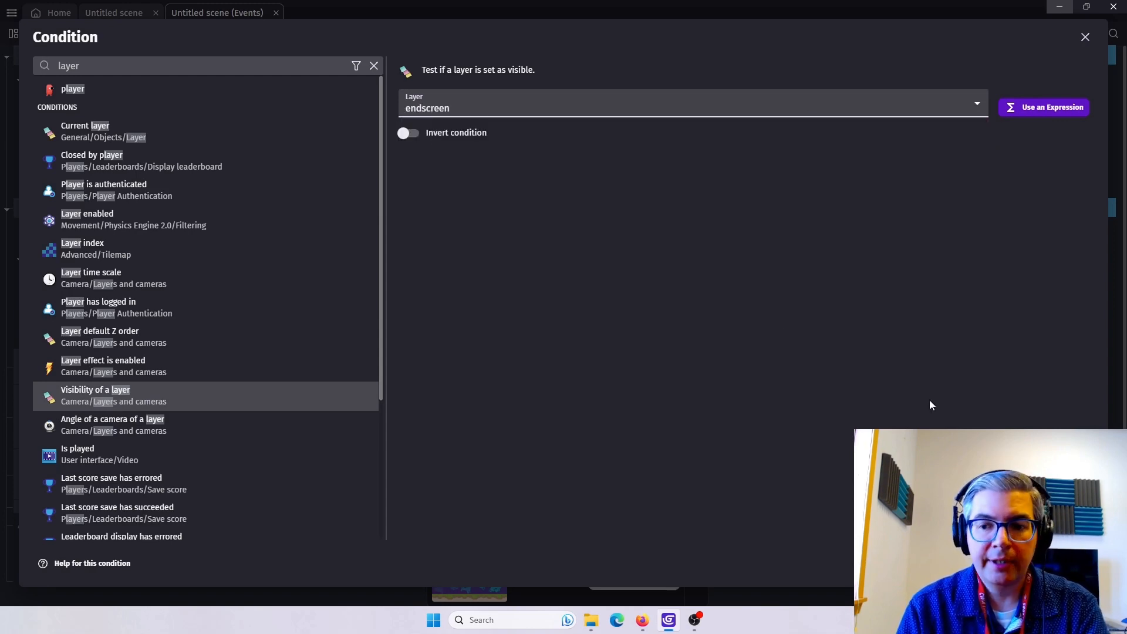
{"action": "left_click", "coordinate": [1074, 563]}
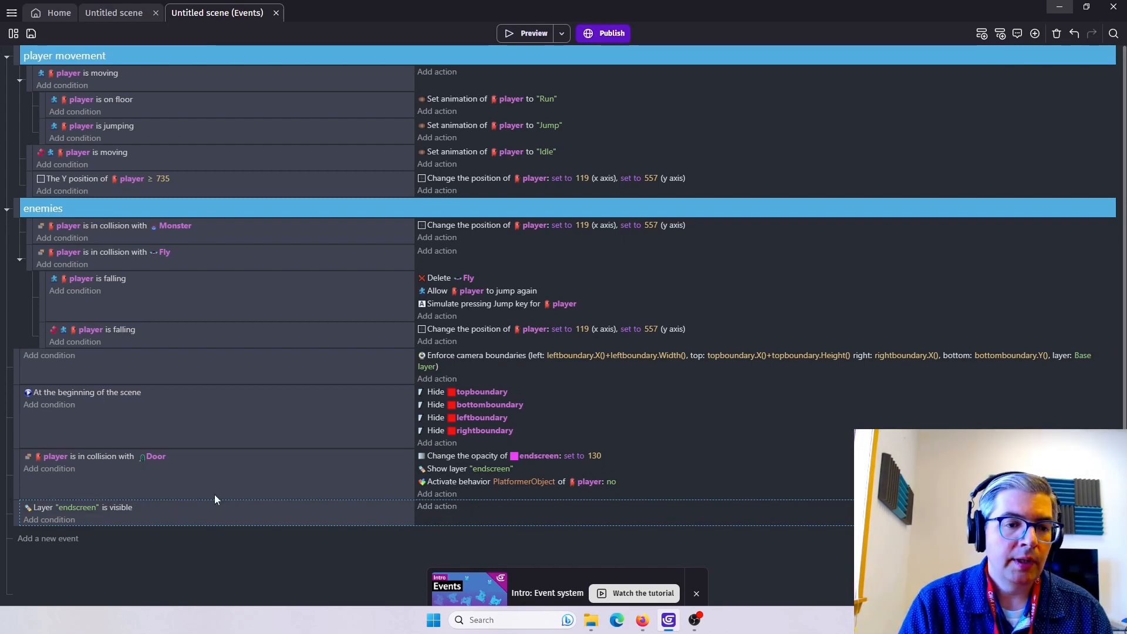
Add an empty sub-event under the endscreen layer visibility event.
{"action": "right_click", "coordinate": [174, 516]}
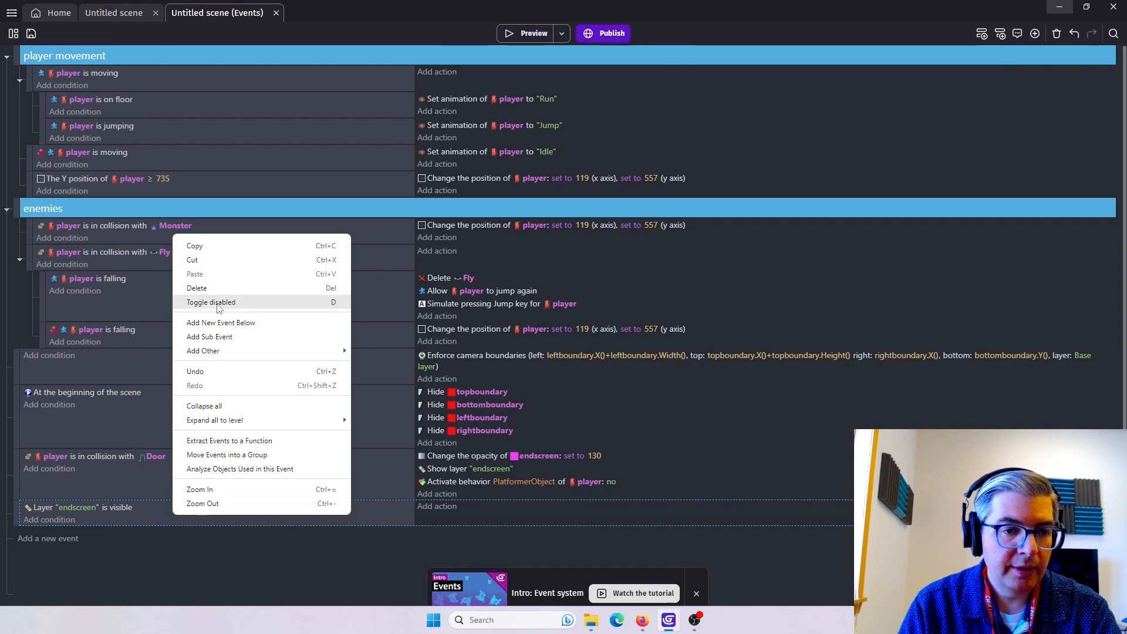
{"action": "left_click", "coordinate": [210, 338]}
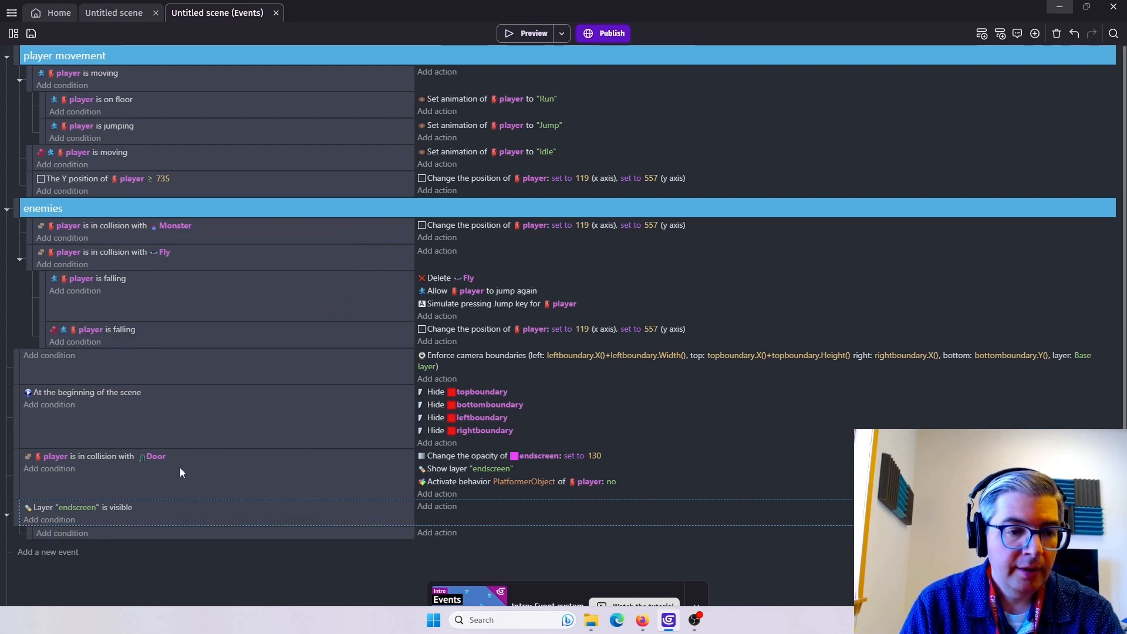
{"action": "left_click", "coordinate": [80, 534]}
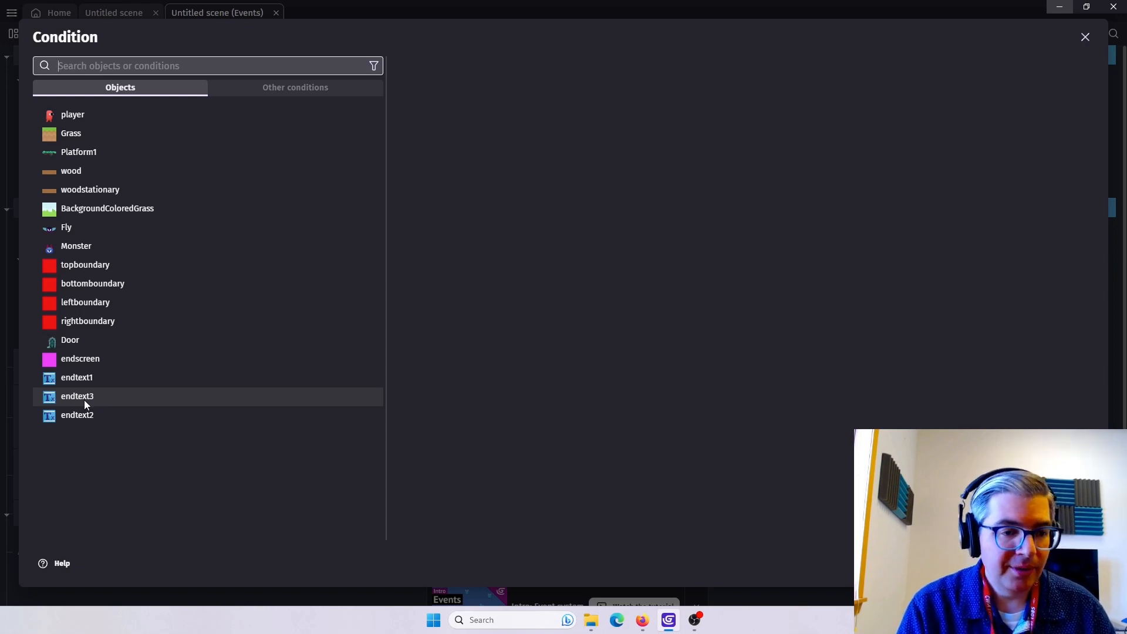
{"action": "key", "text": "Escape"}
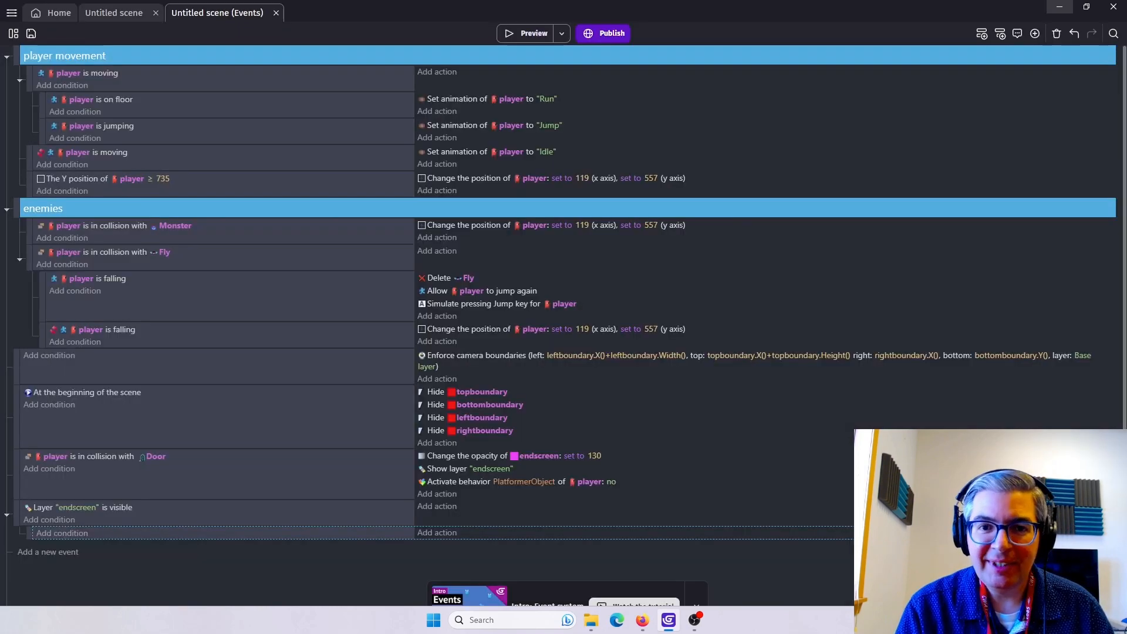
In the scene editor, rename the Replay text object endtext3 to endtextreplay.
{"action": "left_click", "coordinate": [117, 13]}
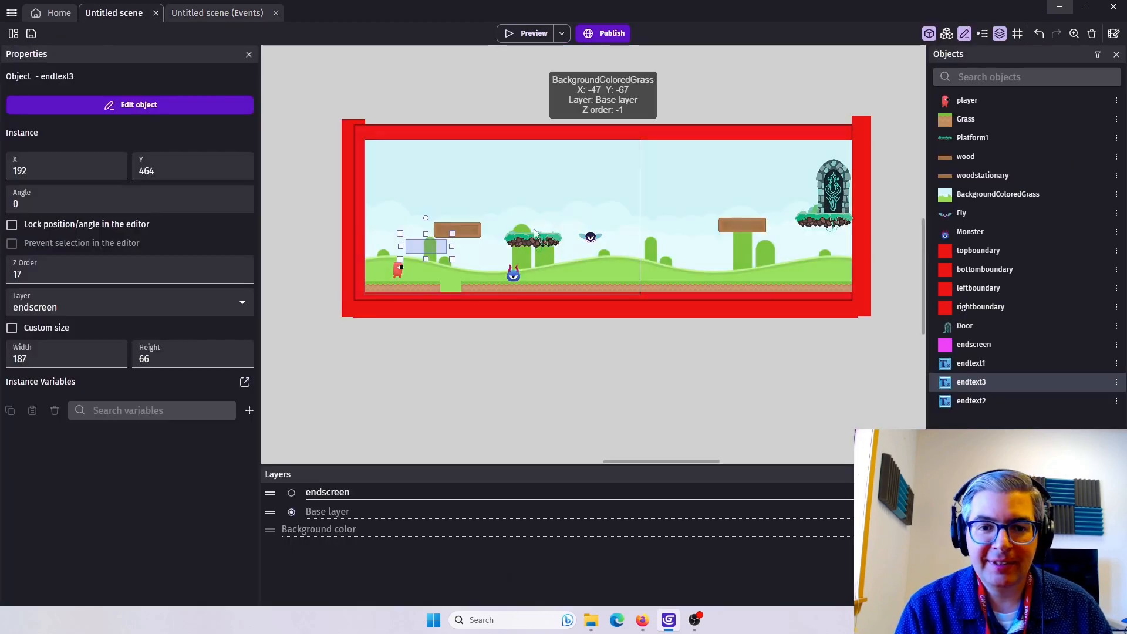
{"action": "double_click", "coordinate": [970, 382]}
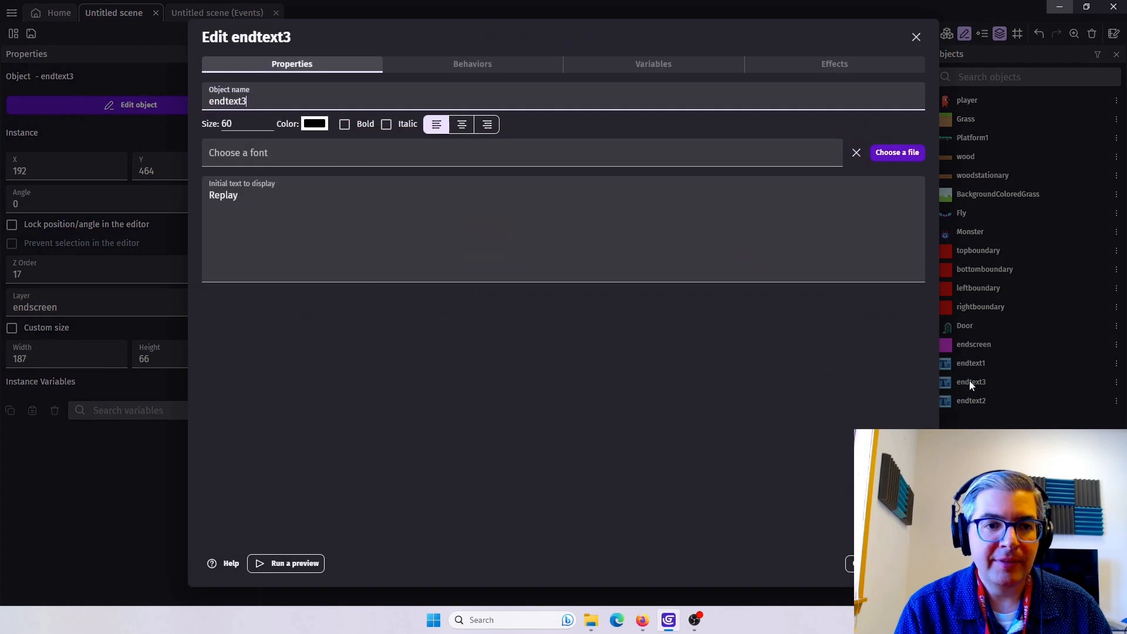
{"action": "left_click_drag", "start_coordinate": [248, 101], "coordinate": [243, 101]}
{"action": "type", "text": "replay"}
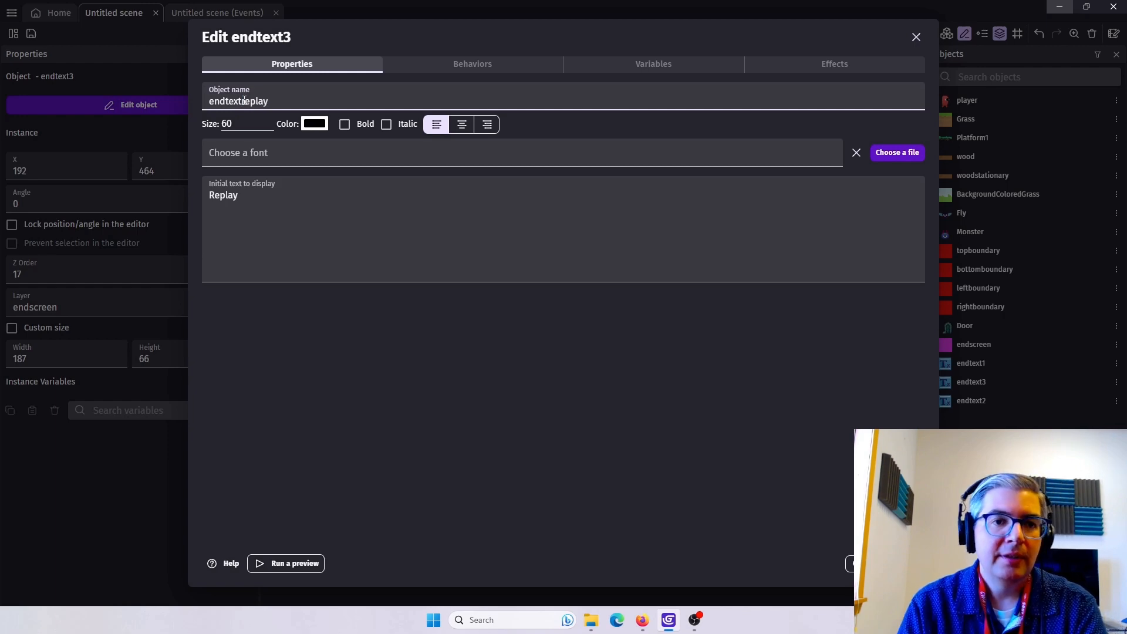
{"action": "left_click", "coordinate": [907, 564]}
Rename the Next text object endtext2 to endtextnext.
{"action": "double_click", "coordinate": [974, 402]}
{"action": "key", "text": "shift+Left"}
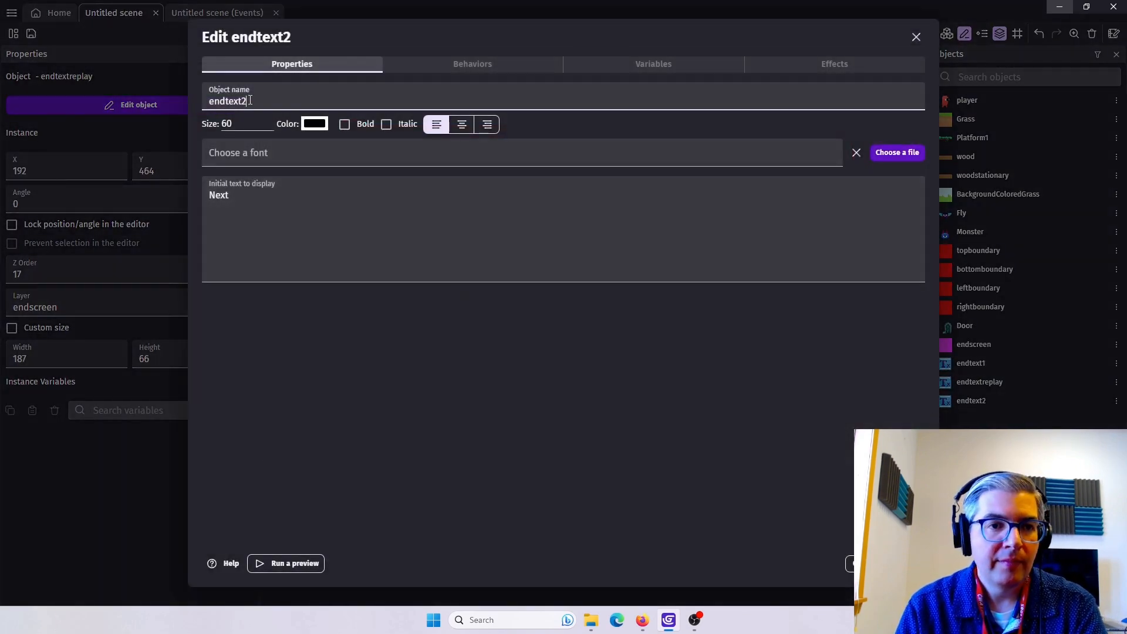
{"action": "type", "text": "next"}
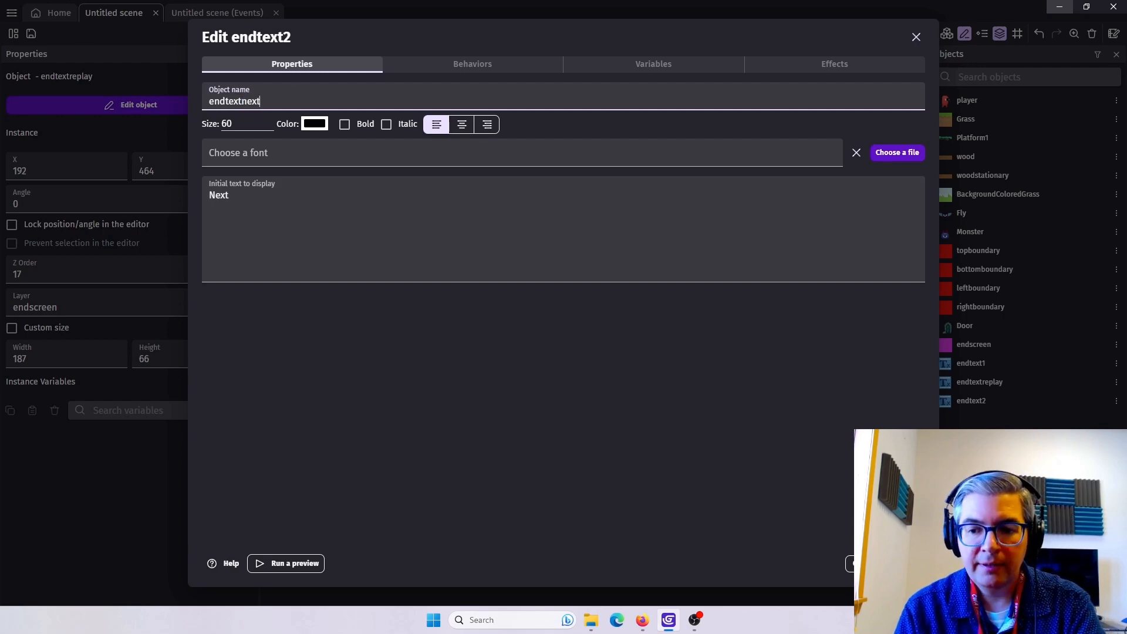
{"action": "left_click", "coordinate": [883, 564]}
In the event sheet, give the empty sub-event the condition that the cursor/touch is on endtextreplay, with accurate test set to yes.
{"action": "left_click", "coordinate": [204, 13]}
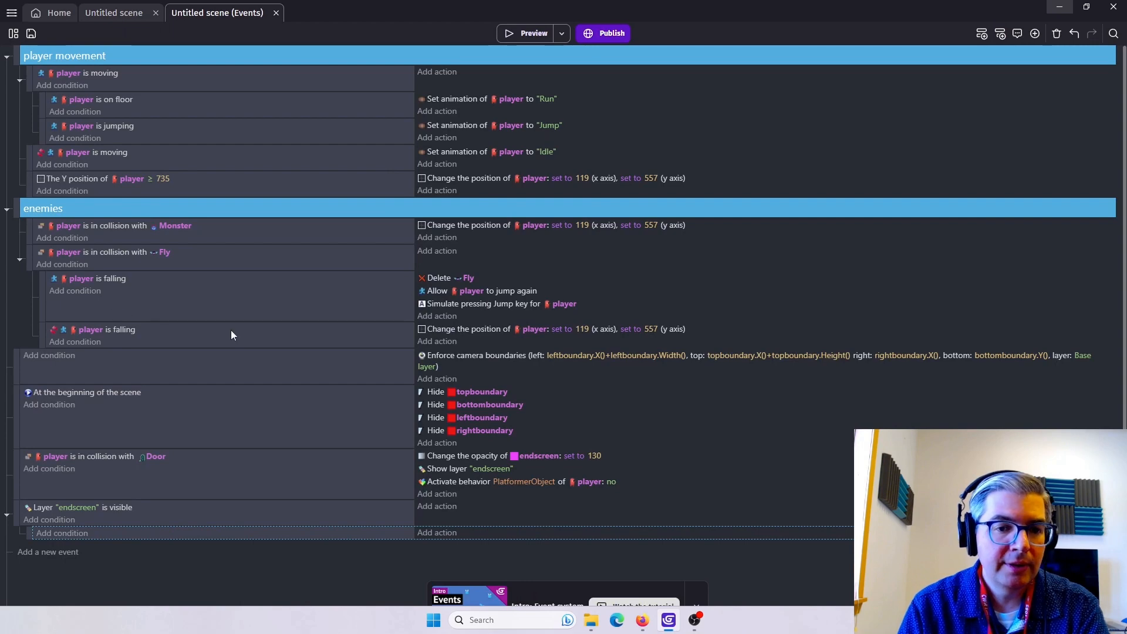
{"action": "left_click", "coordinate": [62, 534]}
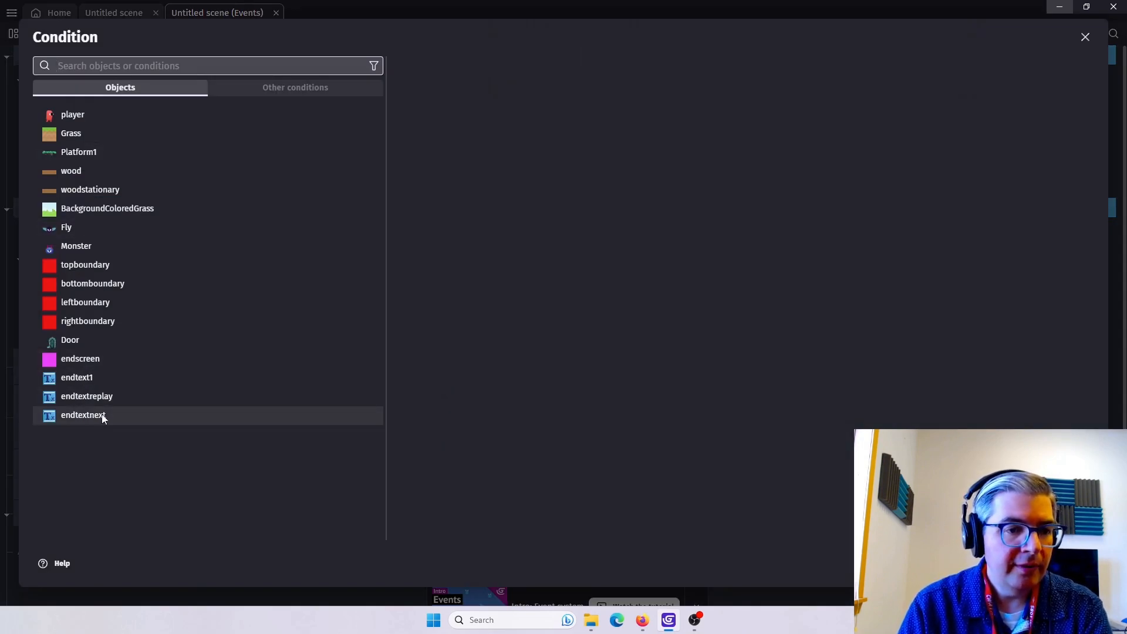
{"action": "left_click", "coordinate": [100, 397]}
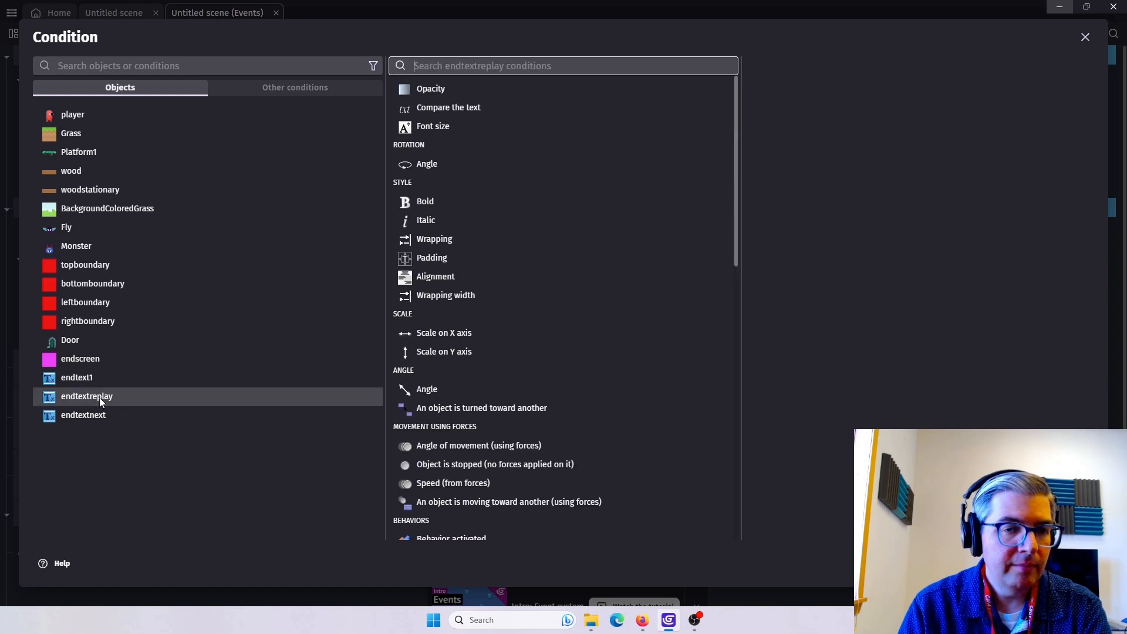
{"action": "left_click_drag", "start_coordinate": [737, 133], "coordinate": [723, 302]}
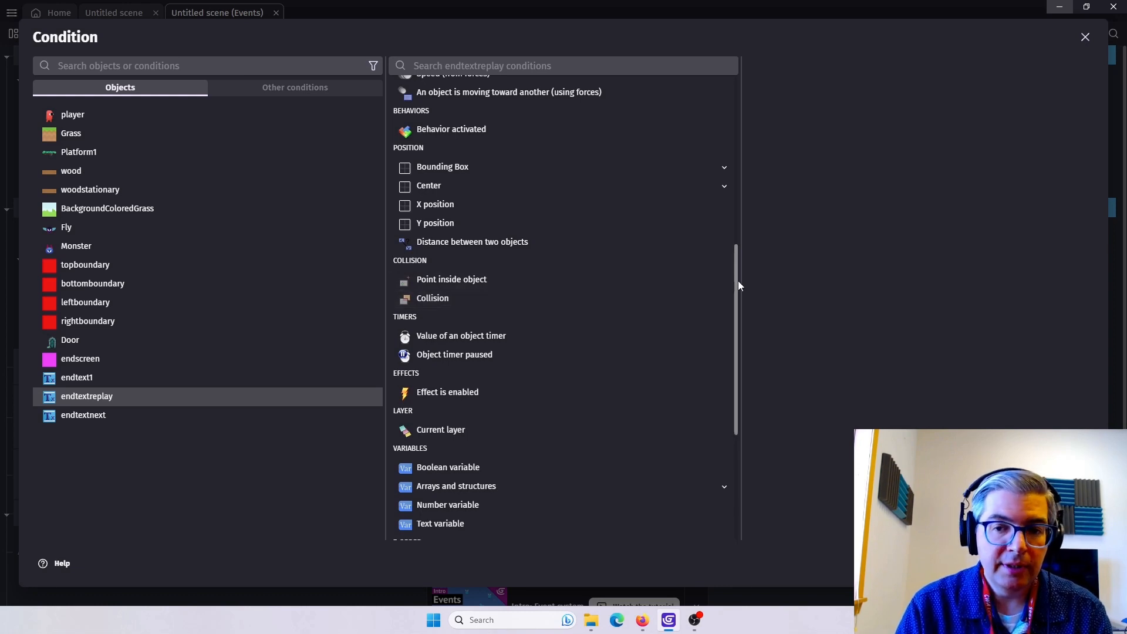
{"action": "left_click_drag", "start_coordinate": [738, 280], "coordinate": [731, 243]}
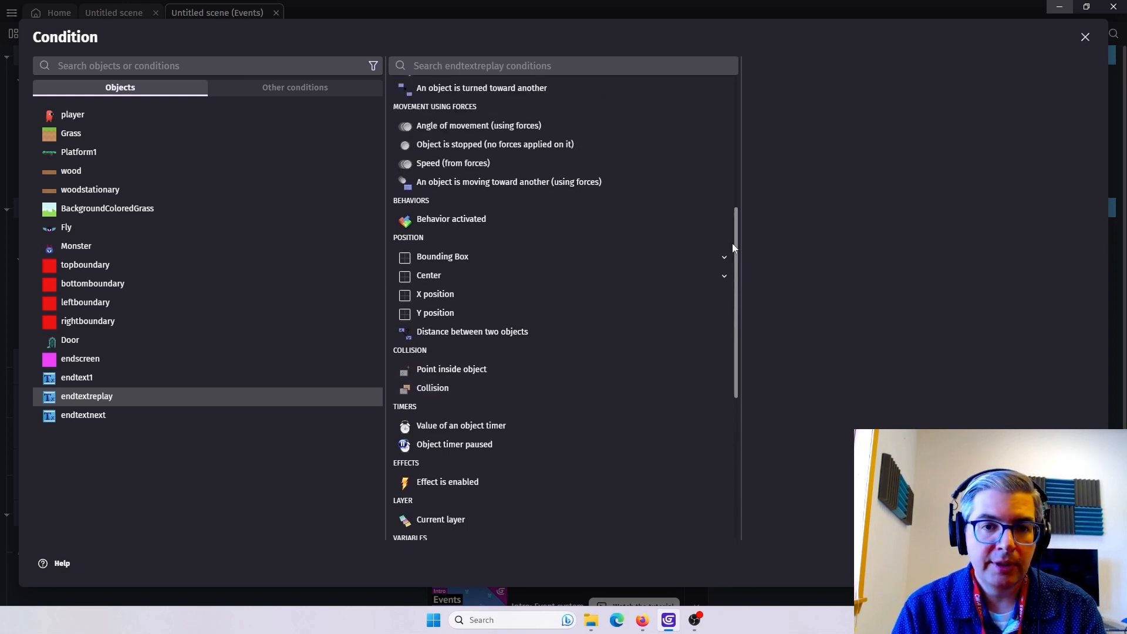
{"action": "left_click_drag", "start_coordinate": [732, 247], "coordinate": [479, 405]}
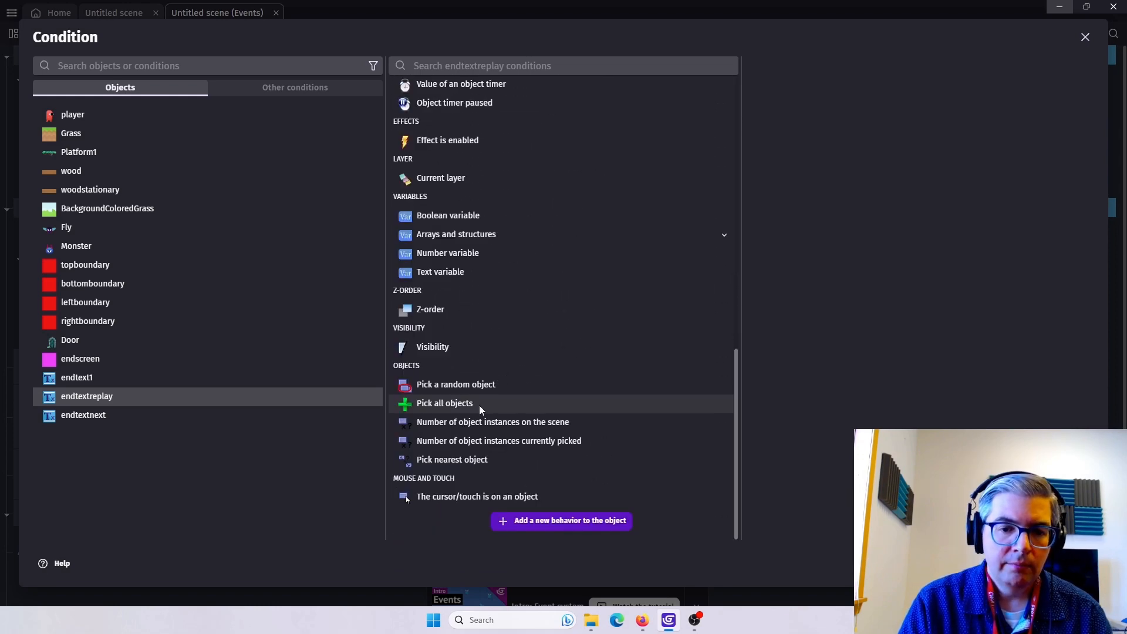
{"action": "left_click", "coordinate": [437, 497]}
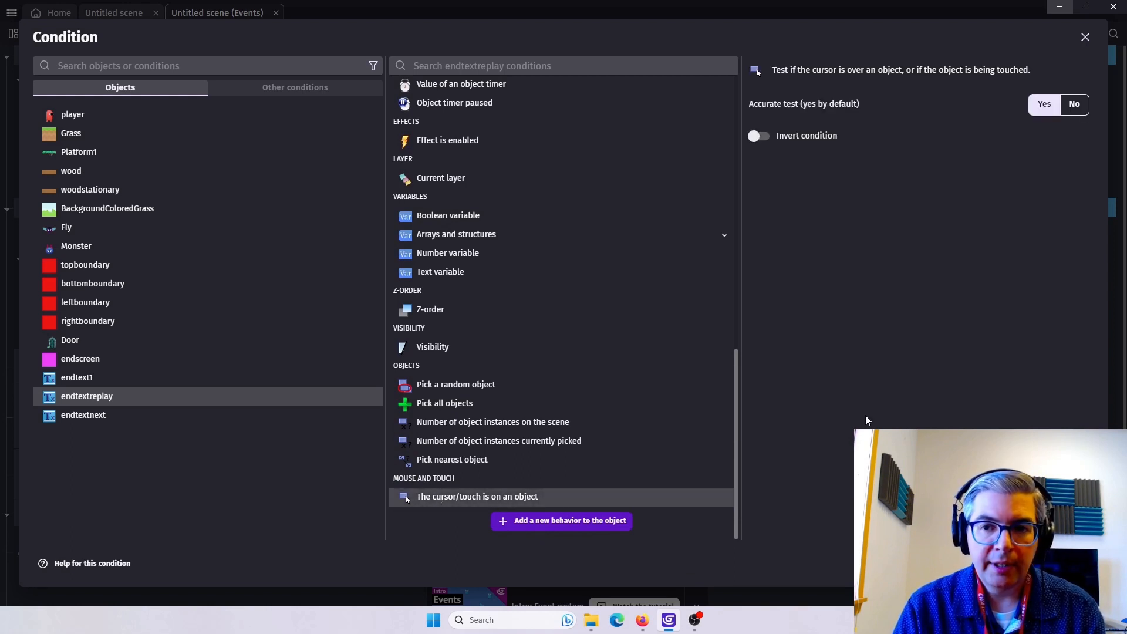
{"action": "left_click", "coordinate": [1078, 563]}
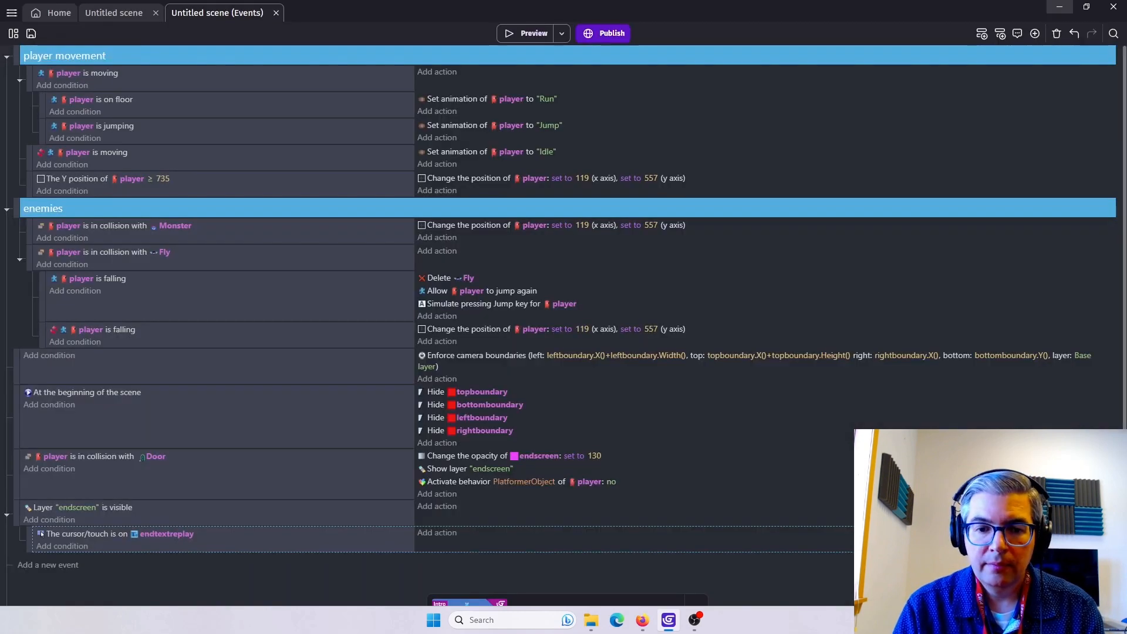
{"action": "scroll", "coordinate": [237, 405], "scroll_direction": "down", "scroll_amount": 1}
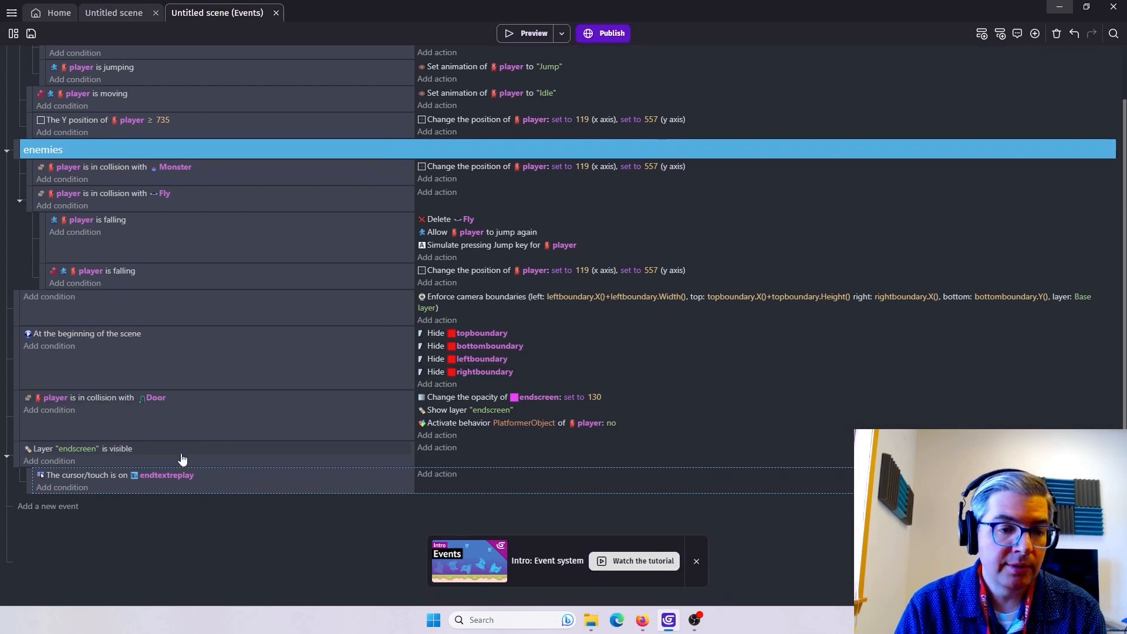
Add a second condition to the endtextreplay sub-event that the Left (primary) mouse button was released.
{"action": "left_click", "coordinate": [82, 488]}
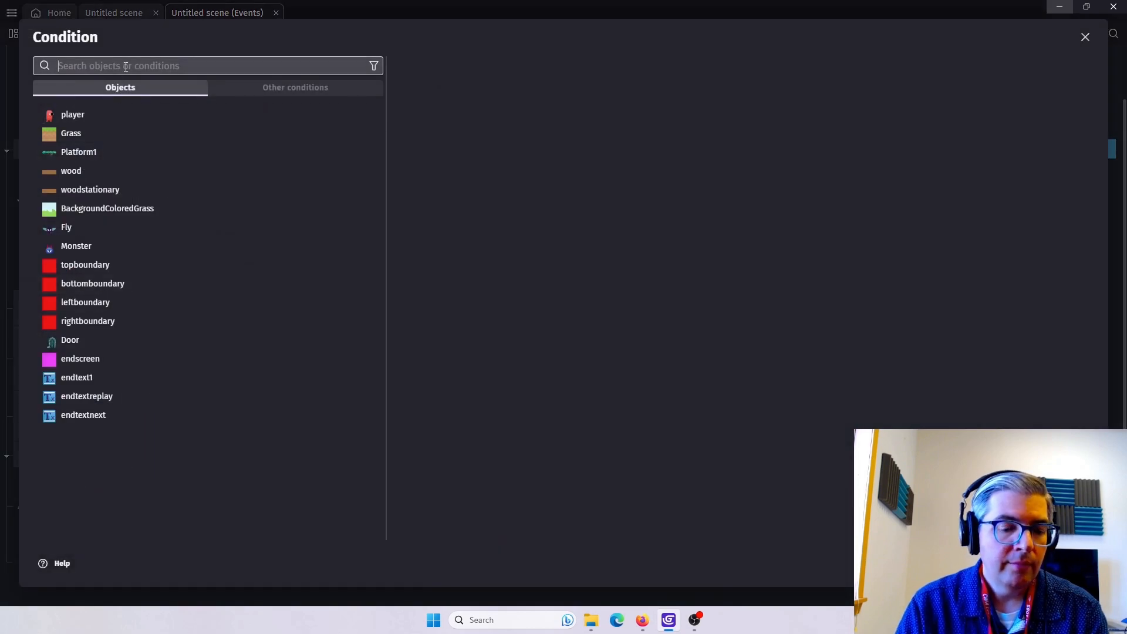
{"action": "type", "text": "mouse"}
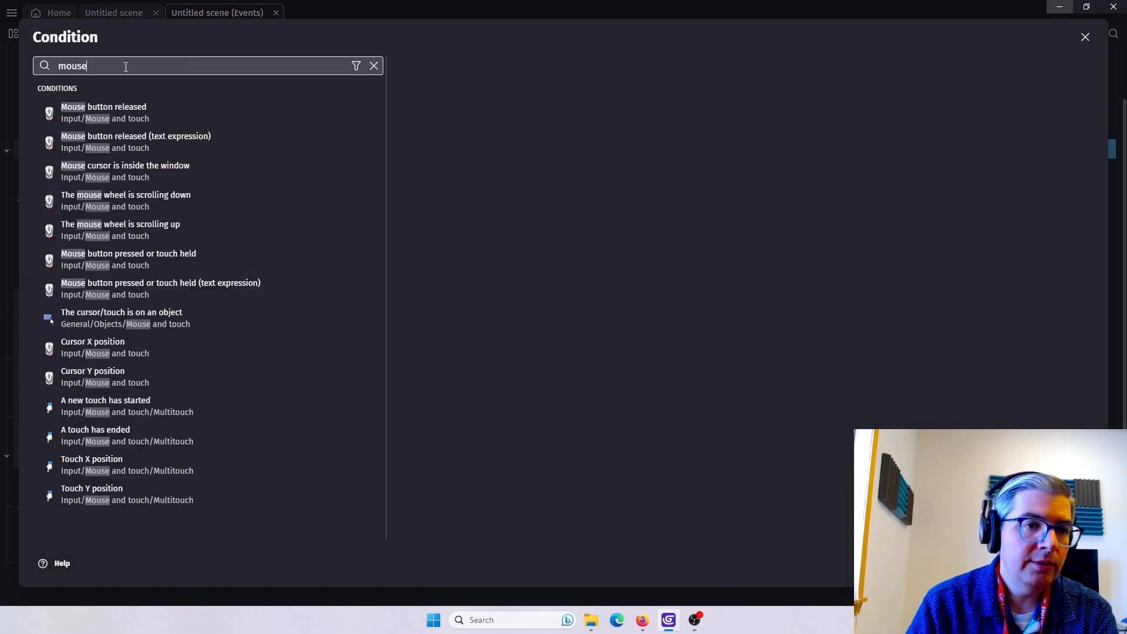
{"action": "left_click", "coordinate": [125, 114]}
{"action": "left_click", "coordinate": [419, 109]}
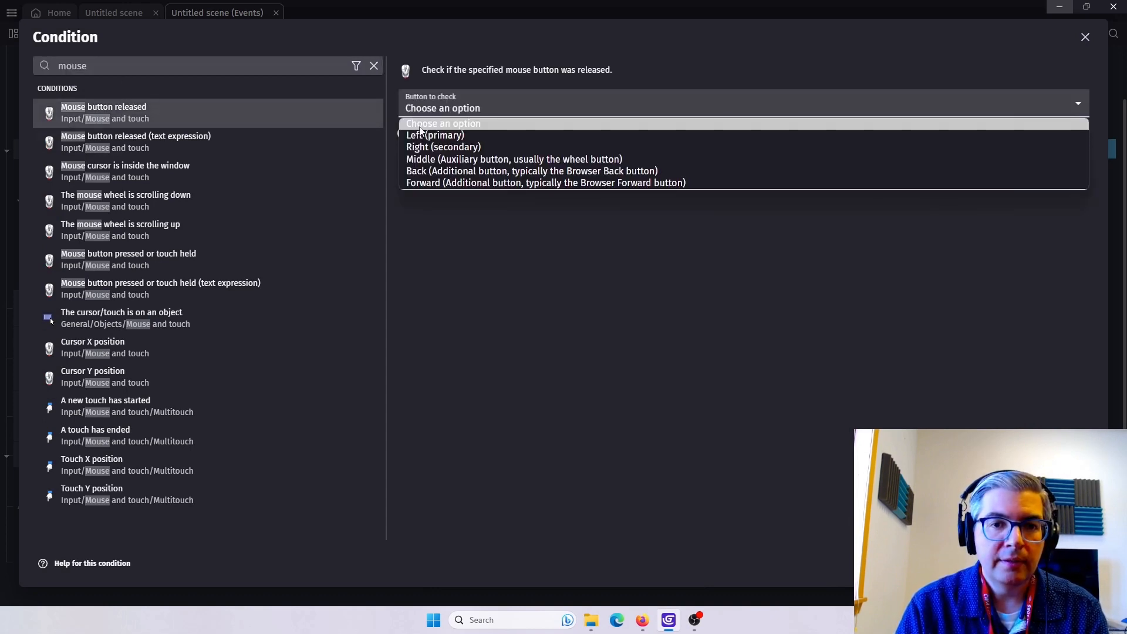
{"action": "left_click", "coordinate": [422, 135]}
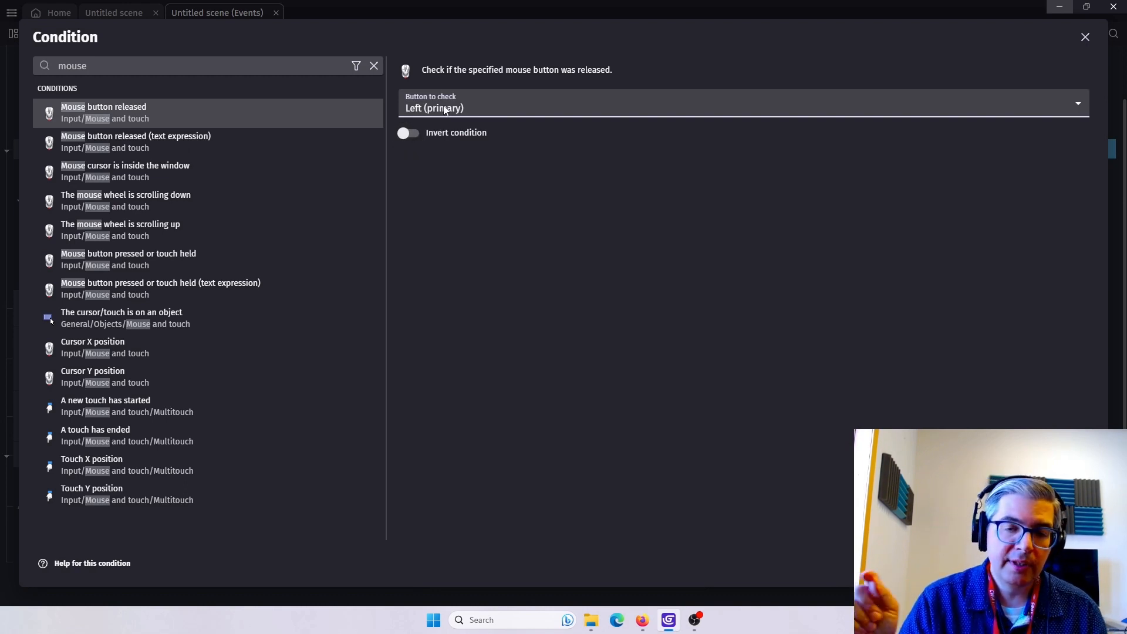
{"action": "key", "text": "Return"}
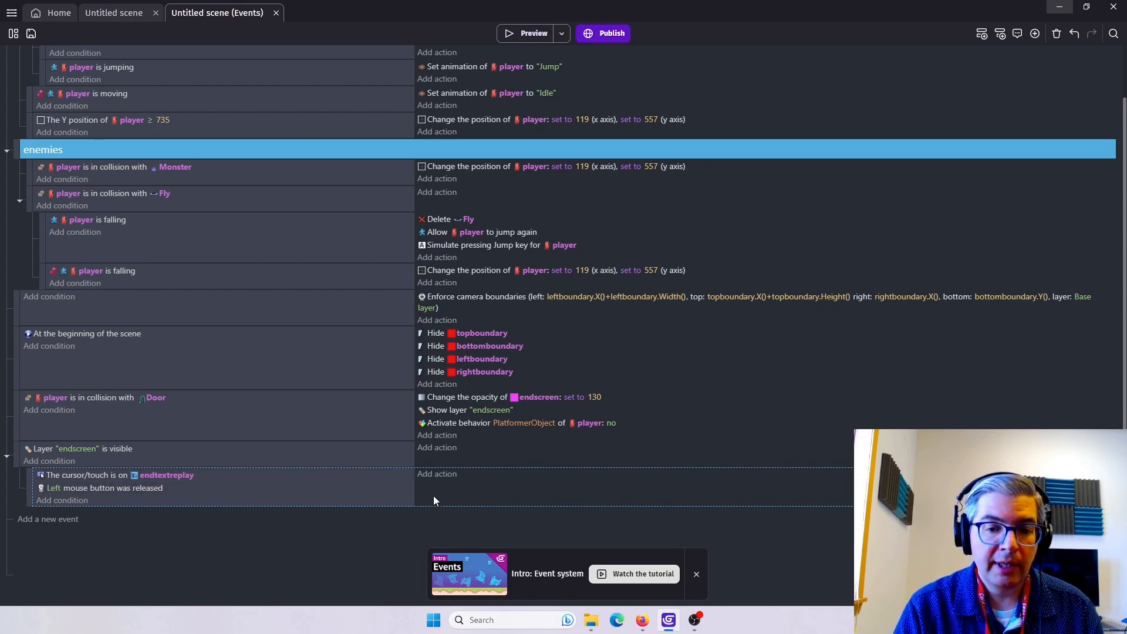
Give the endtextreplay sub-event an action that changes the scene to "Untitled scene", leaving other paused scenes running.
{"action": "left_click", "coordinate": [435, 474]}
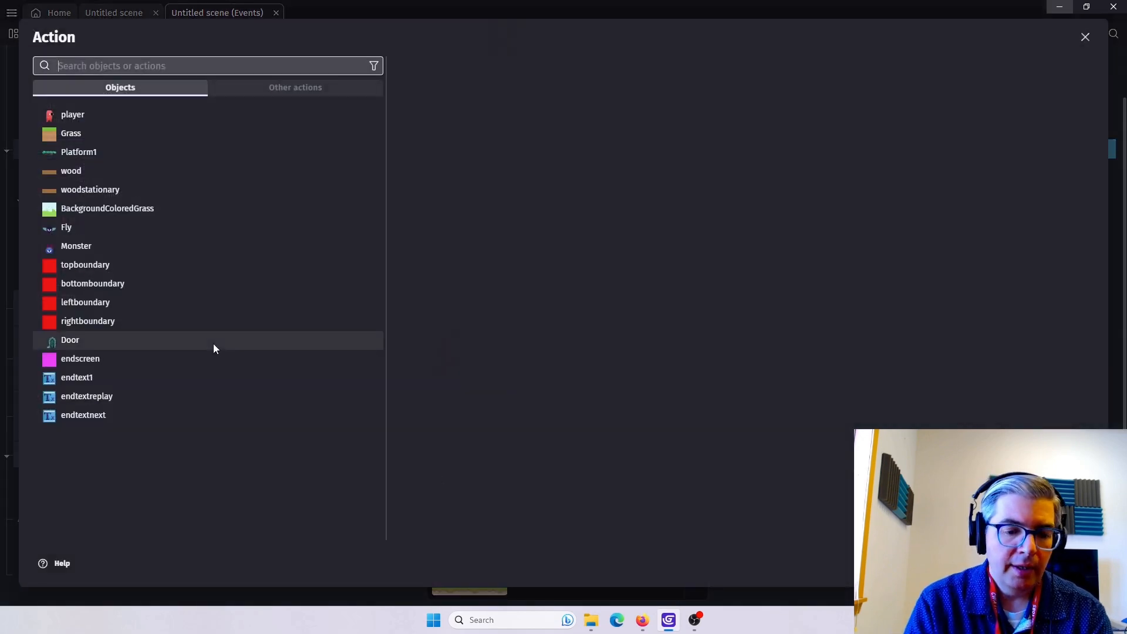
{"action": "type", "text": "scene"}
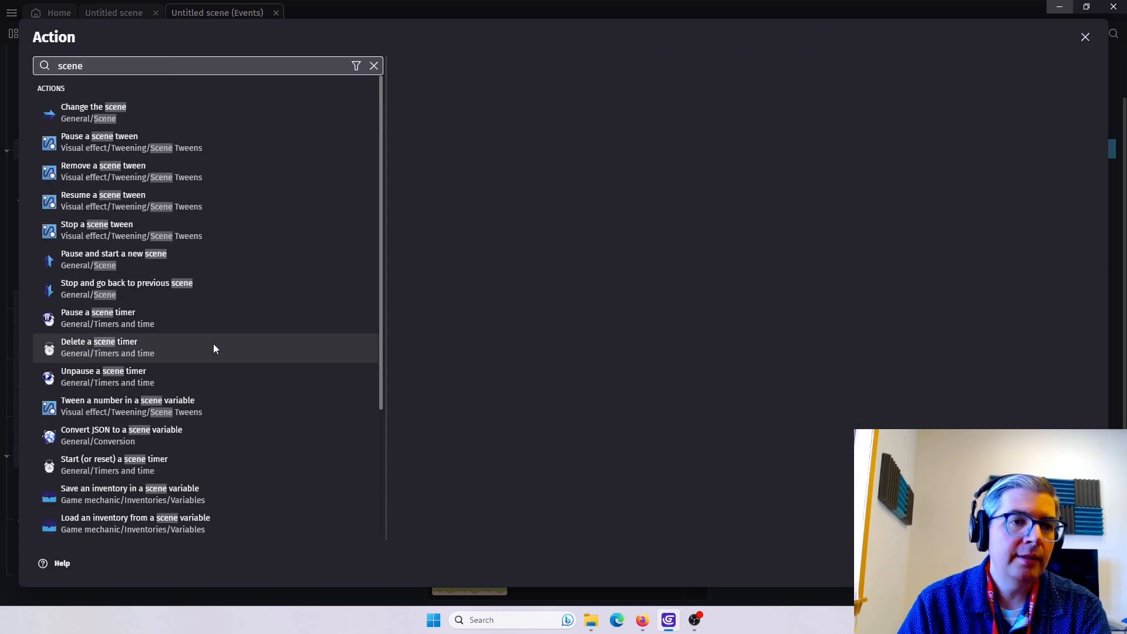
{"action": "left_click", "coordinate": [87, 112]}
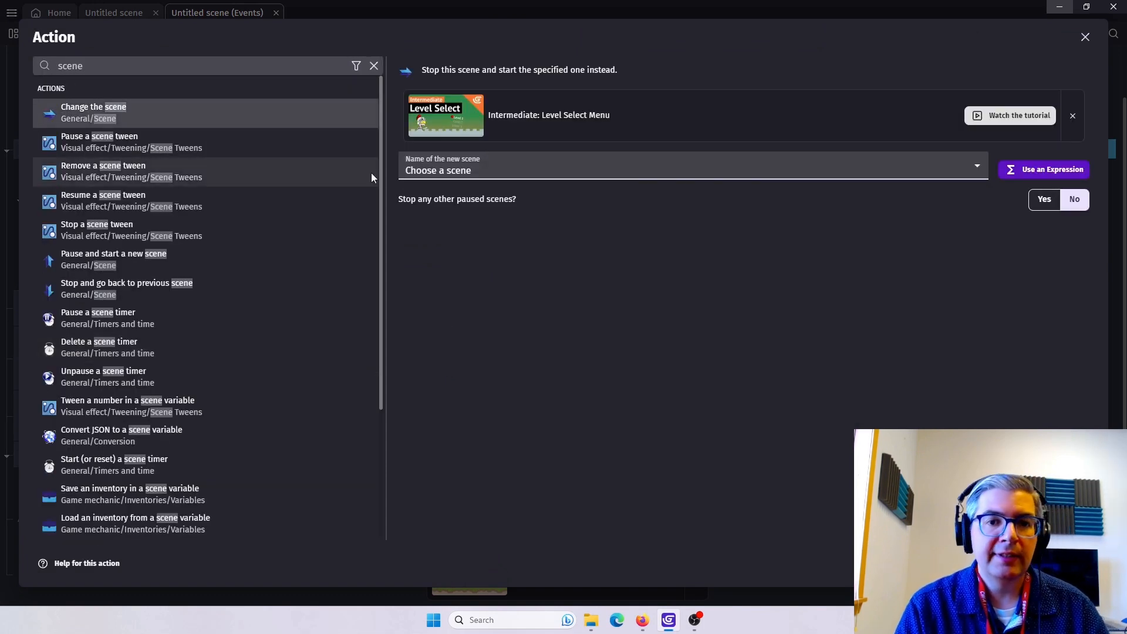
{"action": "left_click", "coordinate": [444, 171]}
{"action": "left_click", "coordinate": [440, 197]}
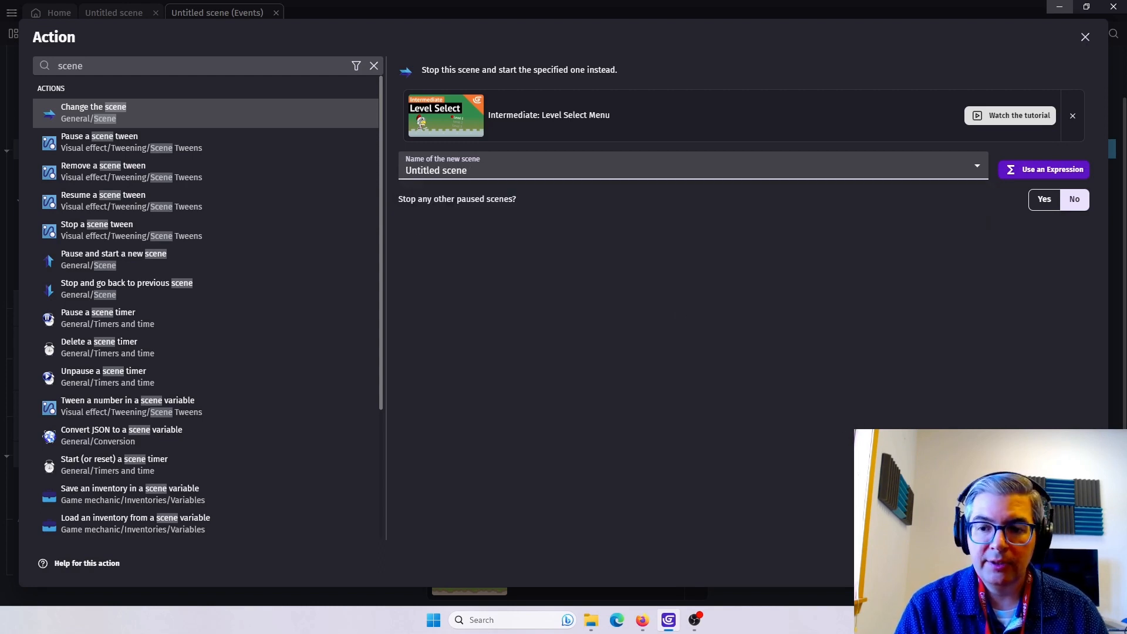
{"action": "left_click", "coordinate": [448, 171]}
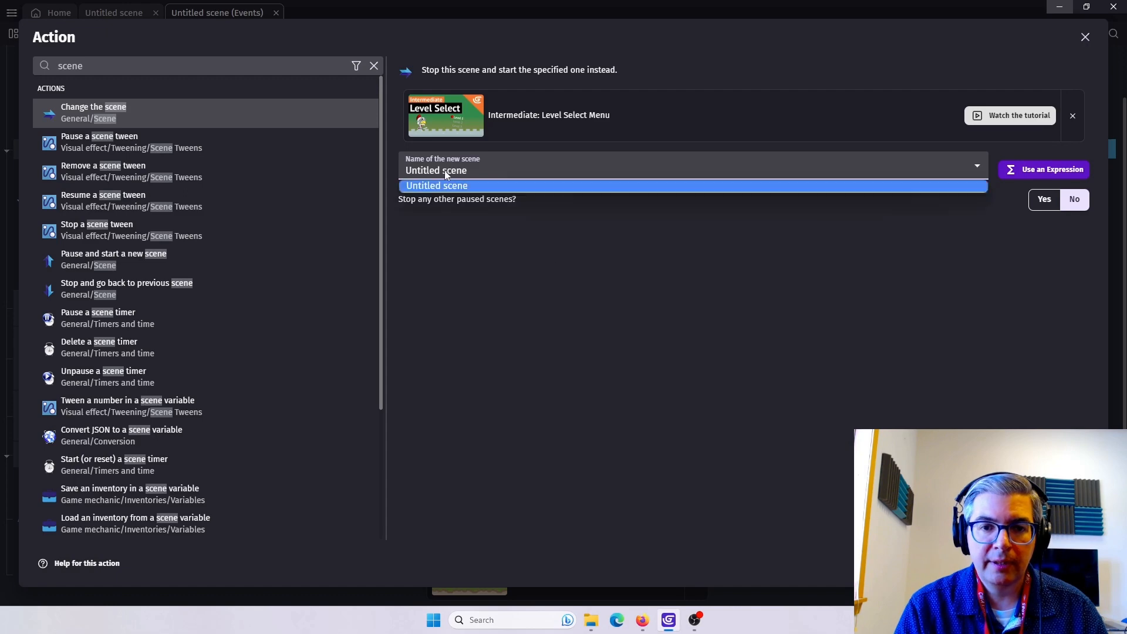
{"action": "left_click", "coordinate": [444, 181]}
{"action": "left_click", "coordinate": [1081, 564]}
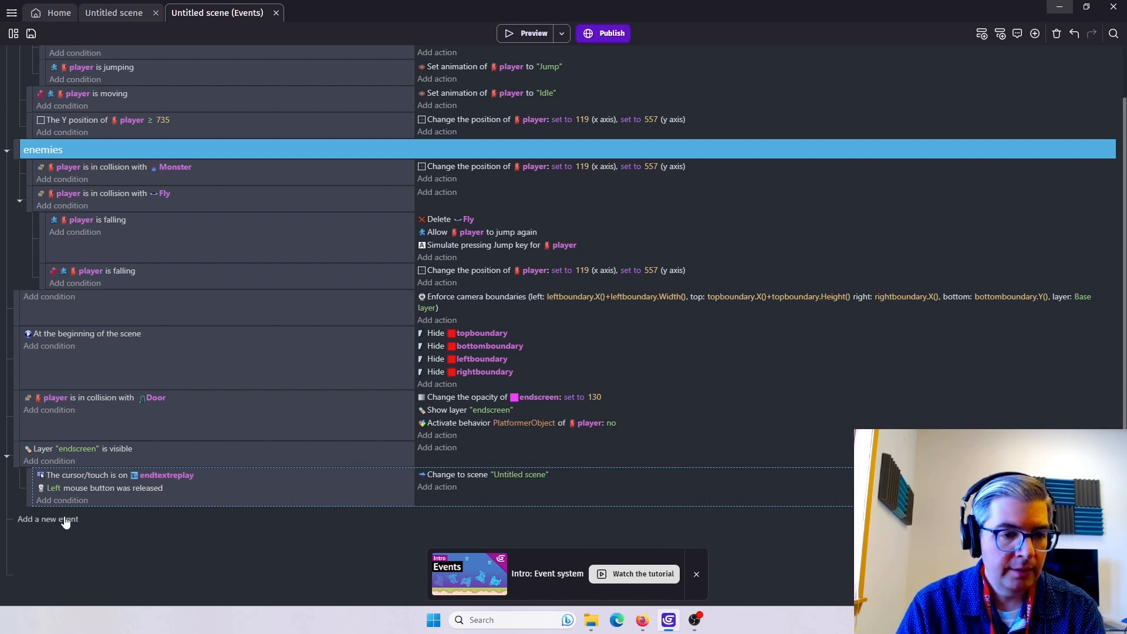
Paste a copy of the endtextreplay sub-event below it and switch the copy's cursor/touch condition to endtextnext.
{"action": "key", "text": "ctrl+v"}
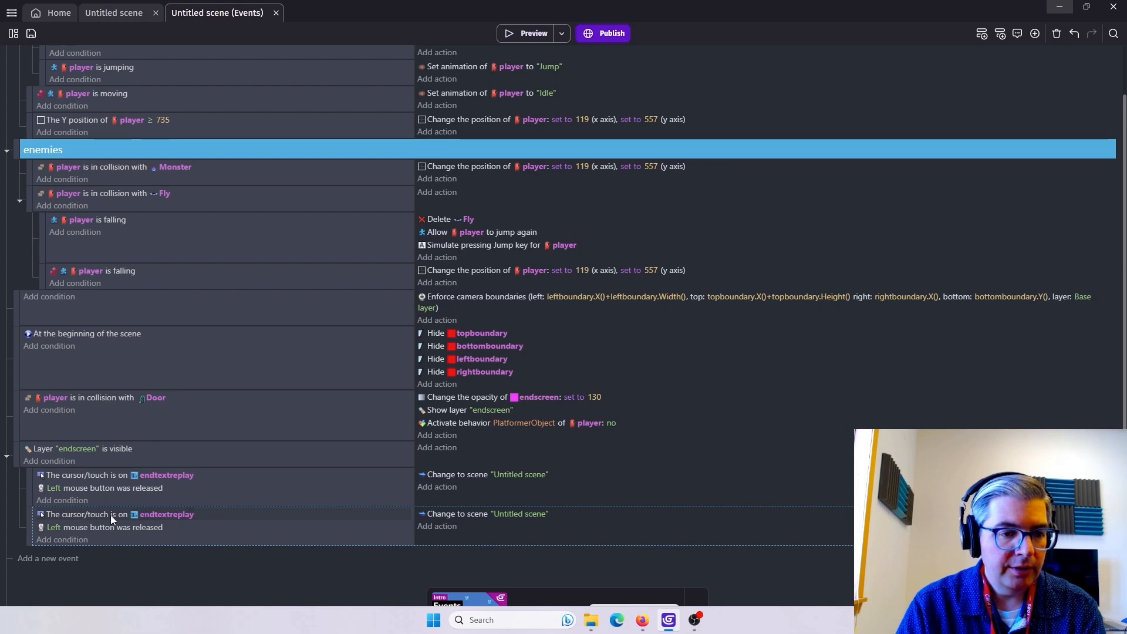
{"action": "double_click", "coordinate": [168, 513]}
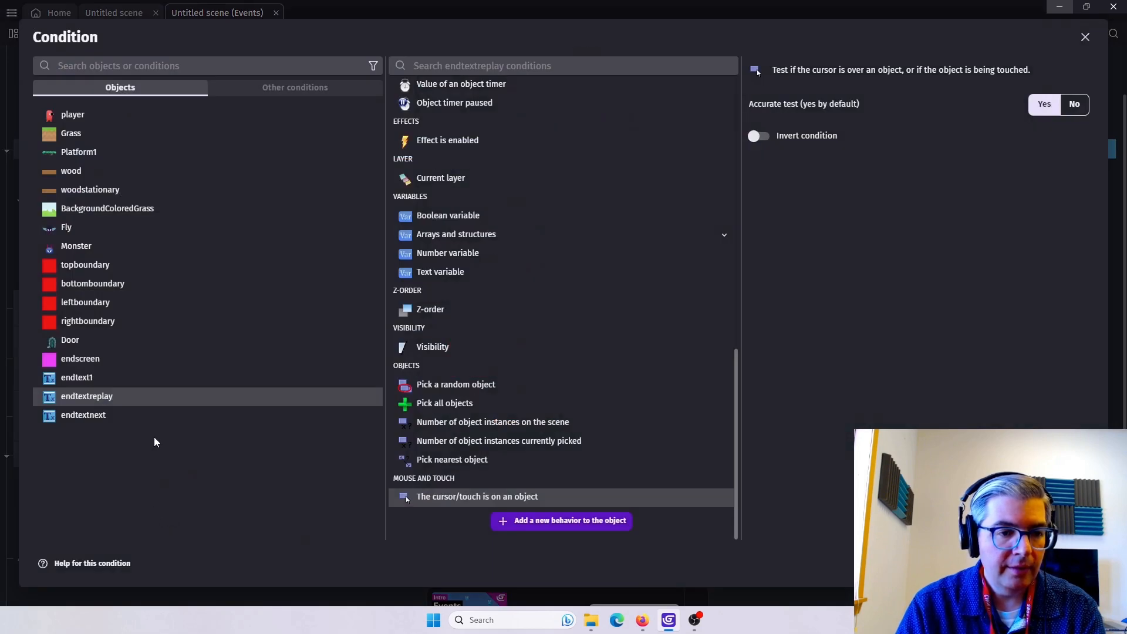
{"action": "left_click", "coordinate": [95, 416]}
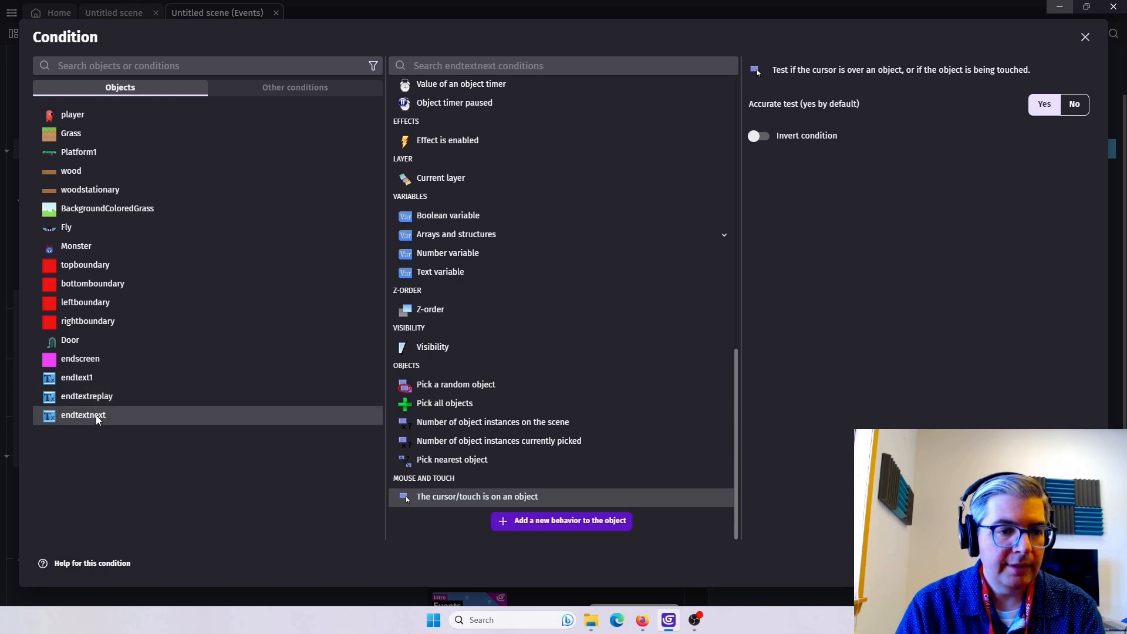
{"action": "left_click", "coordinate": [1080, 563]}
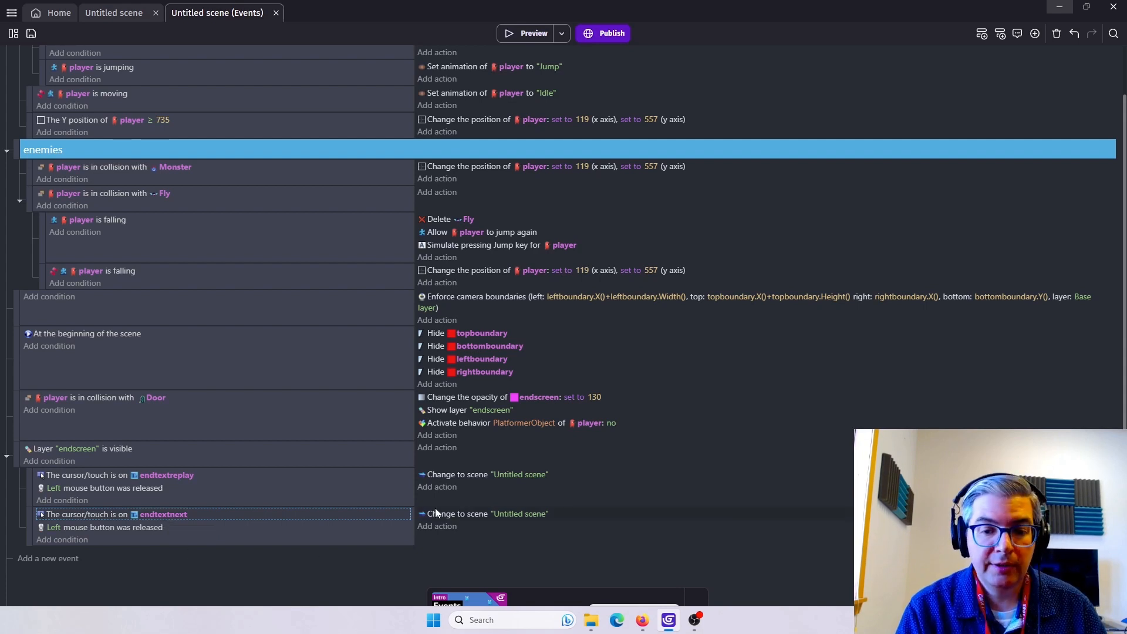
Pick "Untitled scene" as the target of the scene change in the endtextnext sub-event.
{"action": "left_click", "coordinate": [508, 513]}
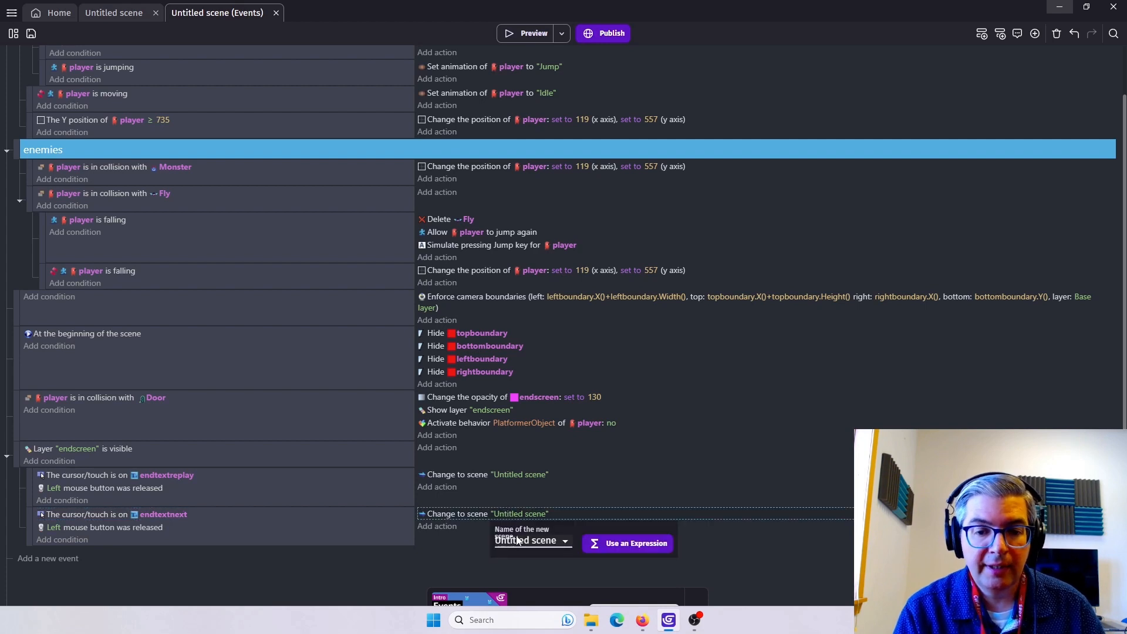
{"action": "left_click", "coordinate": [564, 542]}
{"action": "left_click", "coordinate": [546, 554]}
{"action": "left_click", "coordinate": [433, 556]}
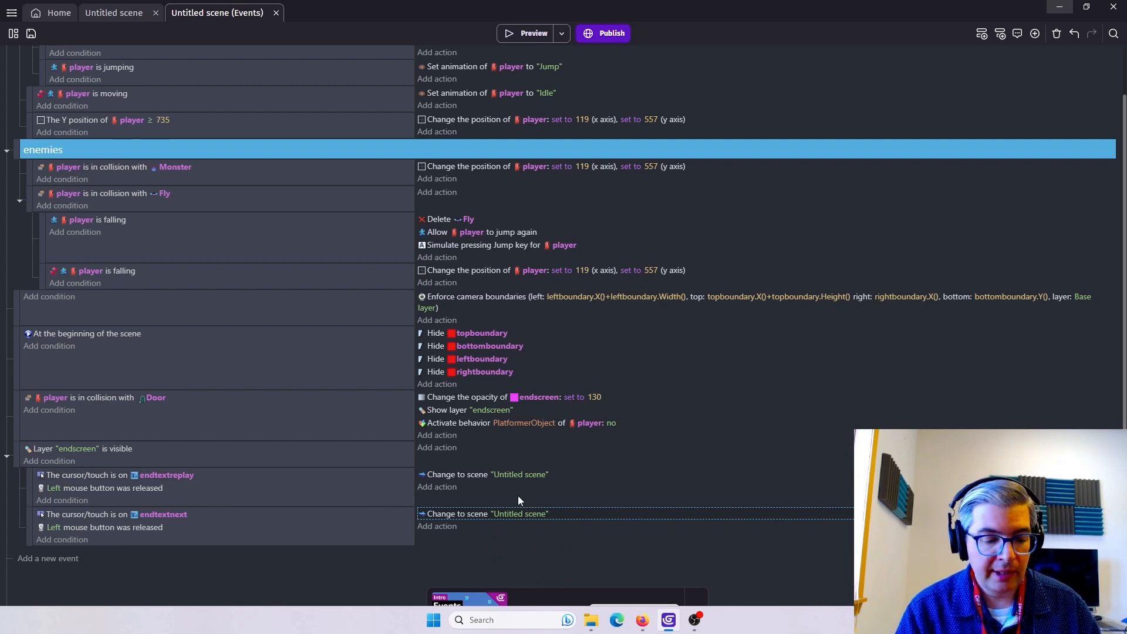
{"action": "left_click", "coordinate": [256, 524]}
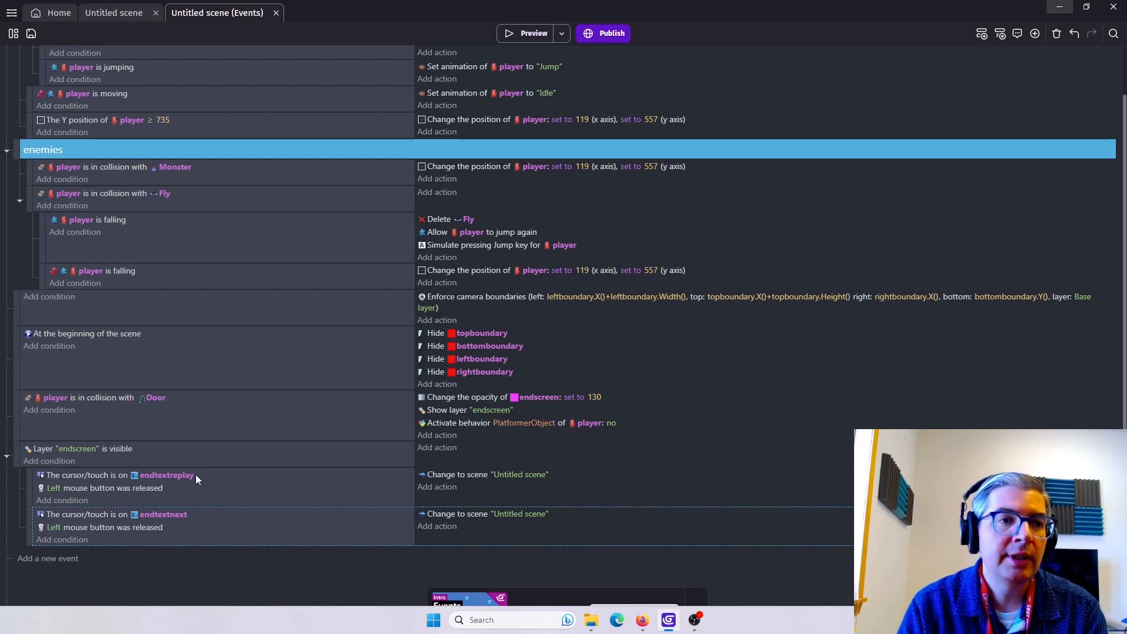
Search the extensions for shake and install the Shake object extension in the project.
{"action": "left_click", "coordinate": [20, 35]}
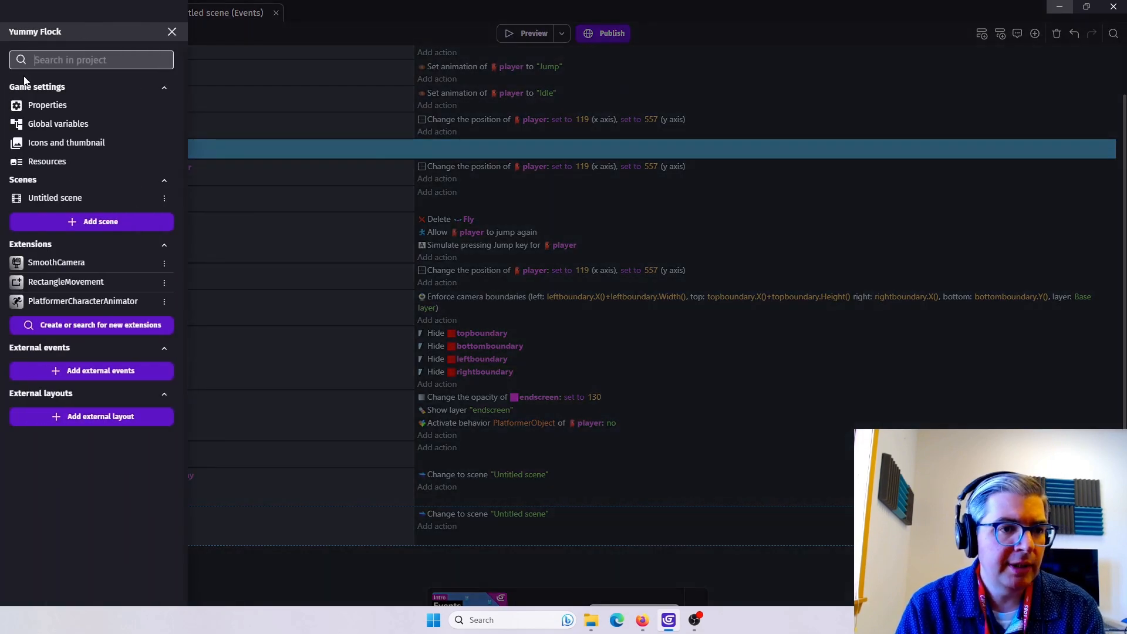
{"action": "left_click", "coordinate": [71, 326]}
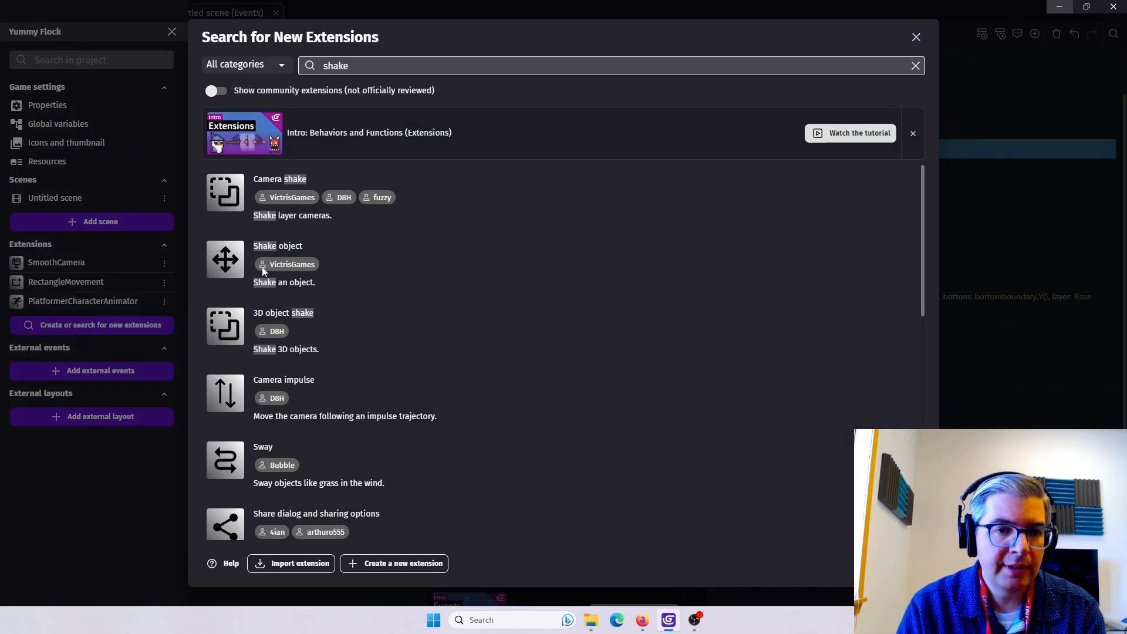
{"action": "left_click", "coordinate": [285, 270]}
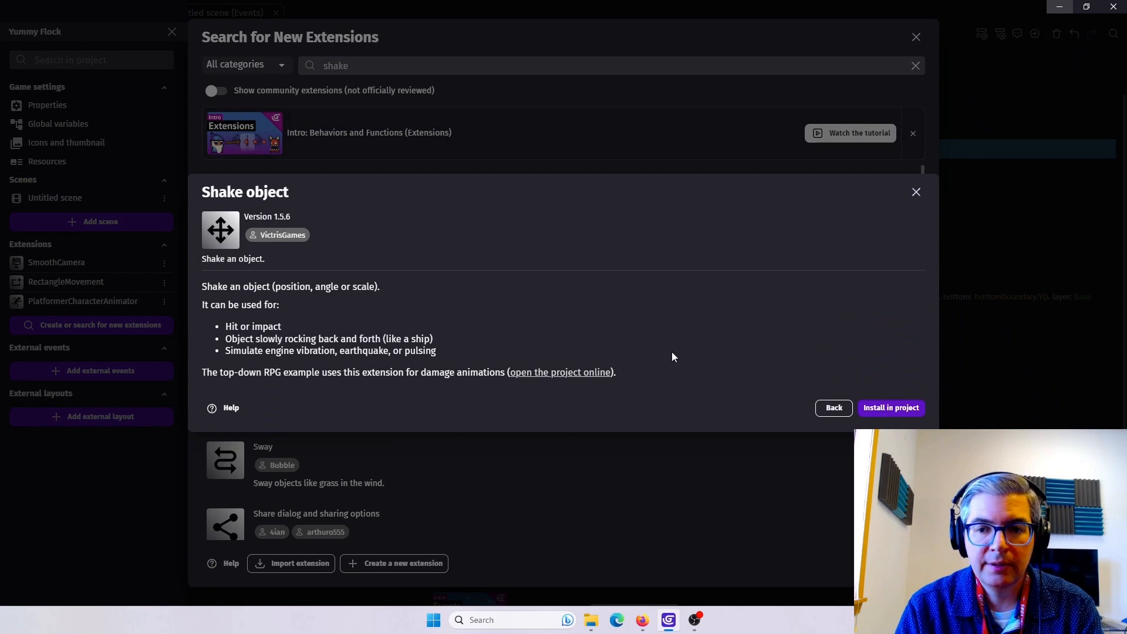
{"action": "left_click", "coordinate": [886, 408]}
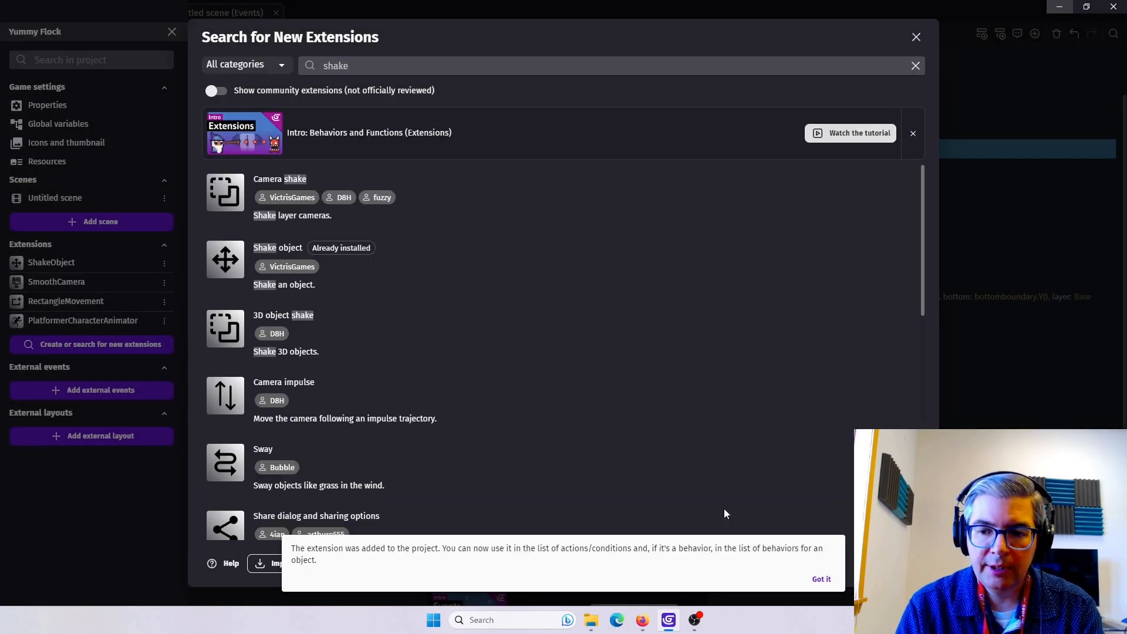
{"action": "key", "text": "Escape"}
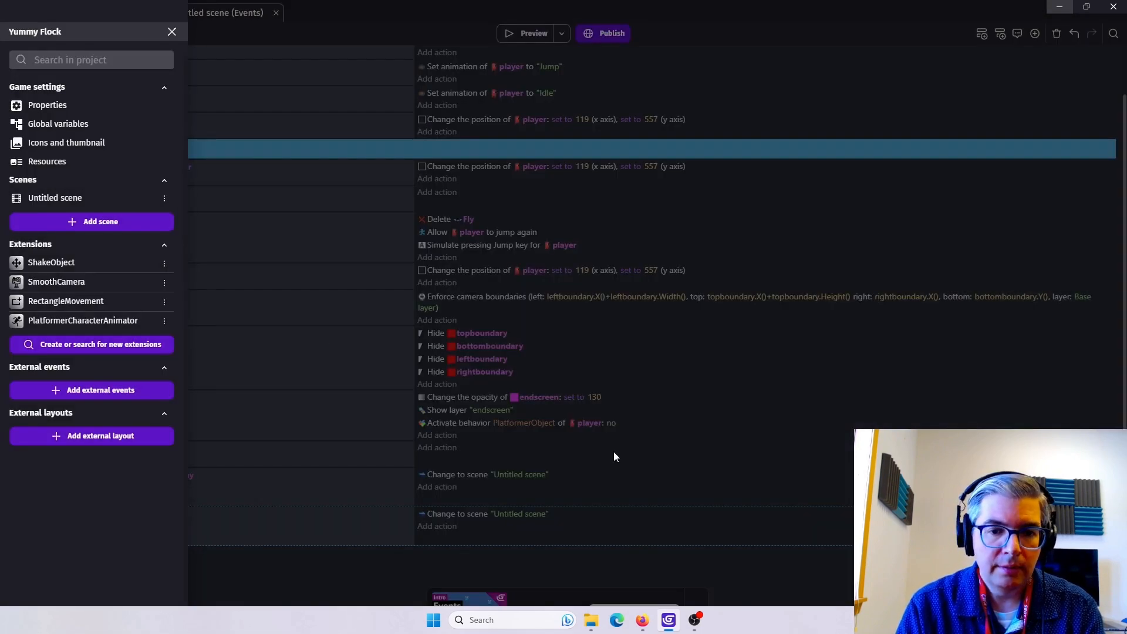
{"action": "left_click", "coordinate": [351, 552]}
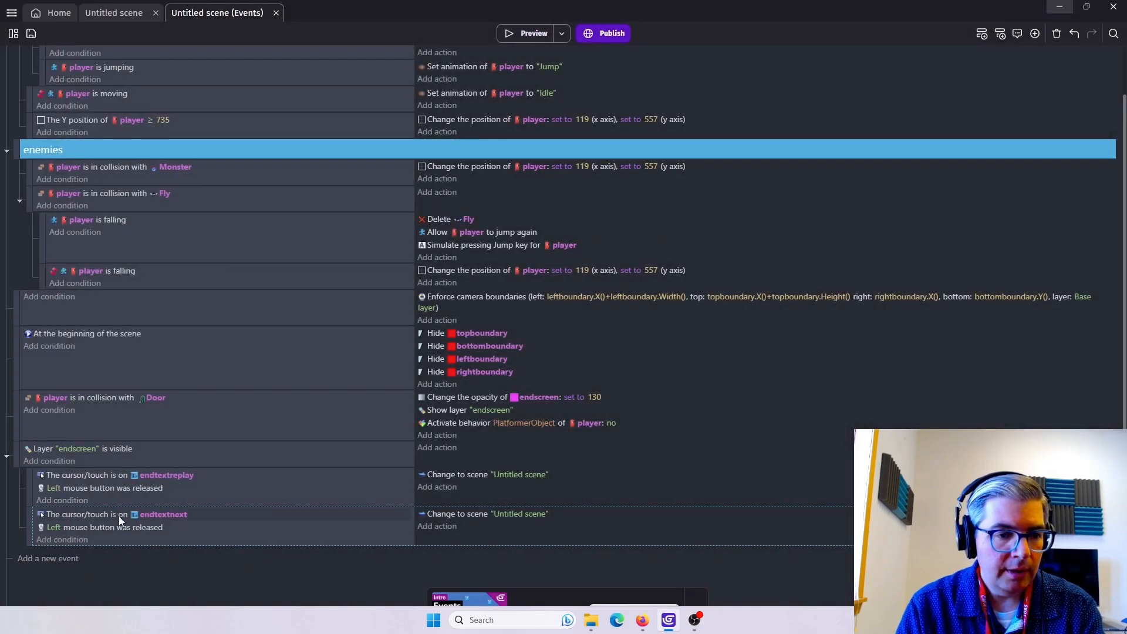
Add a third sub-event under the endscreen visibility event, level with the other two, and paste the cursor/touch on endtextreplay condition into it.
{"action": "left_click", "coordinate": [206, 483]}
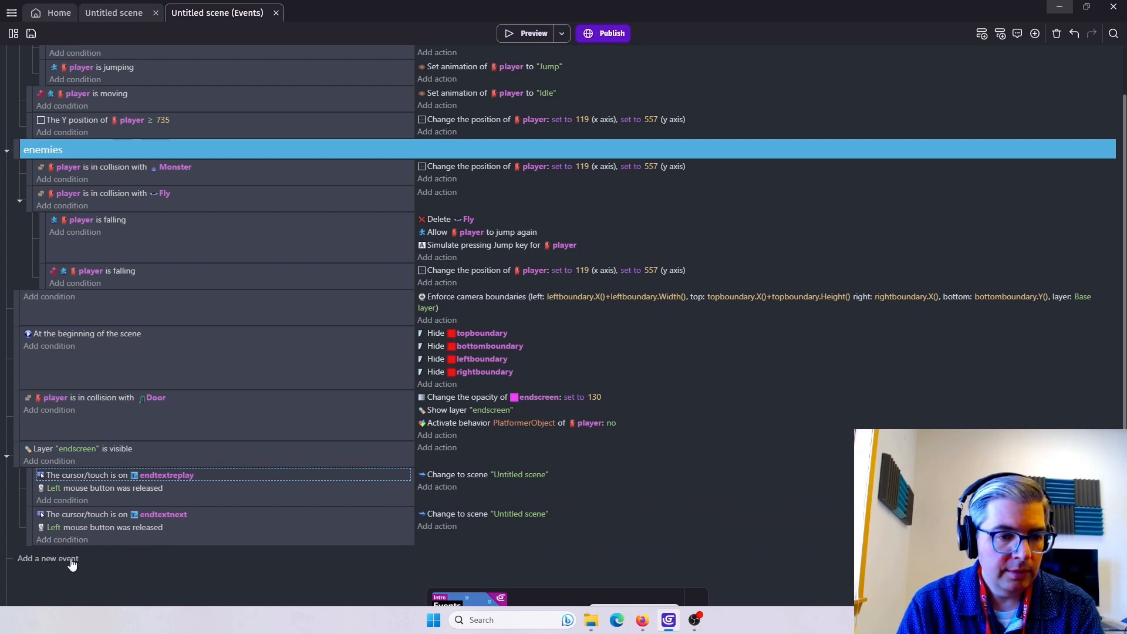
{"action": "right_click", "coordinate": [194, 537]}
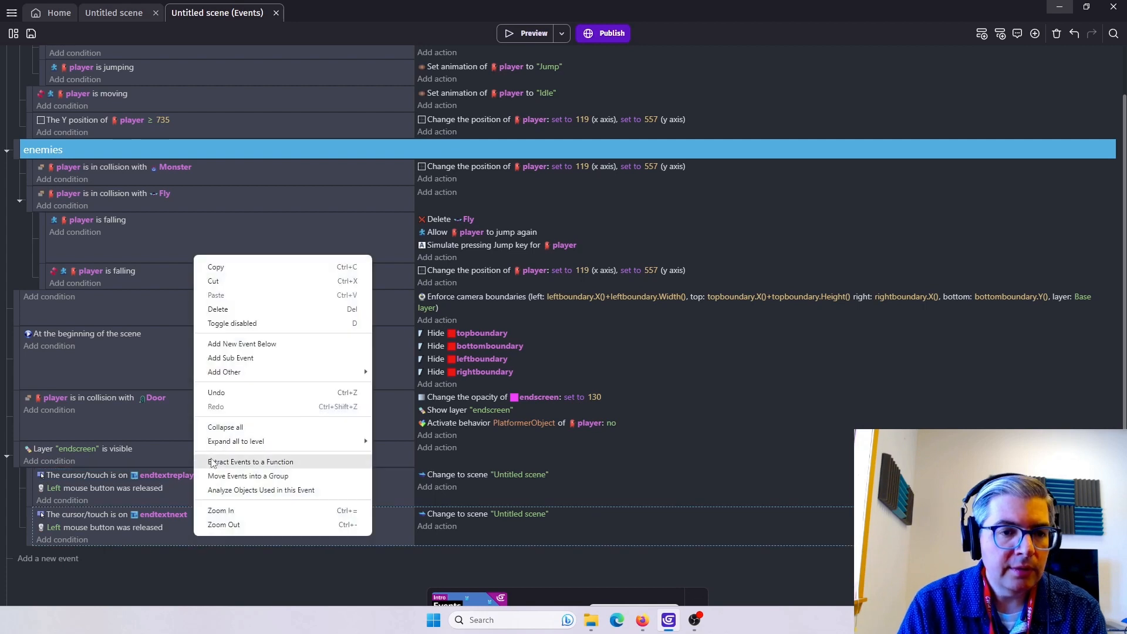
{"action": "left_click", "coordinate": [234, 357]}
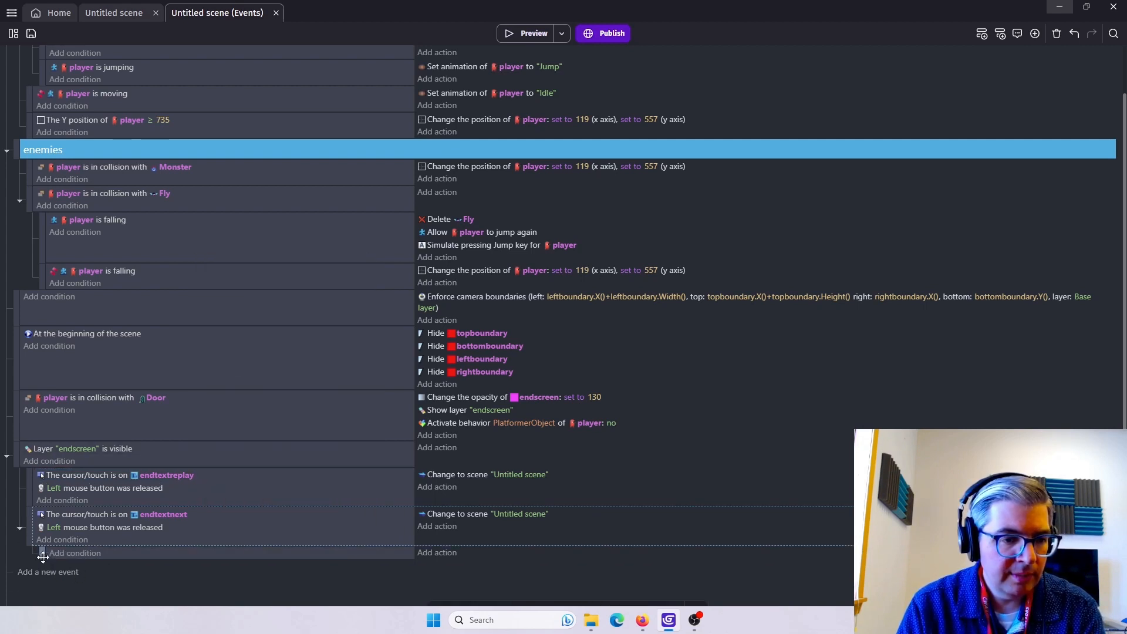
{"action": "left_click_drag", "start_coordinate": [43, 558], "coordinate": [30, 557]}
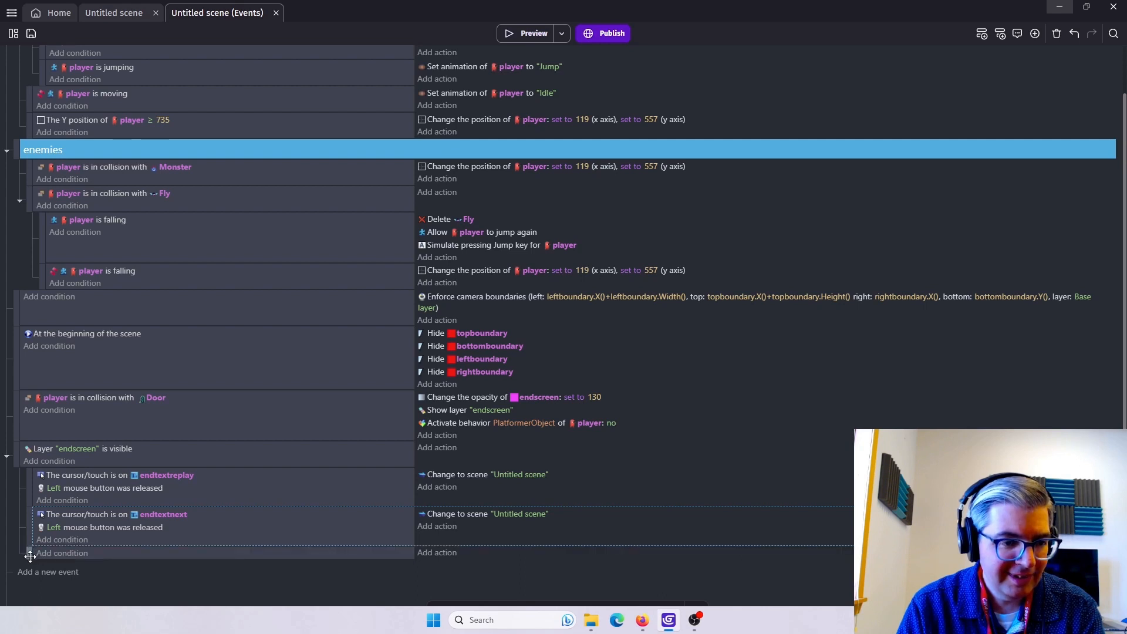
{"action": "left_click", "coordinate": [119, 554]}
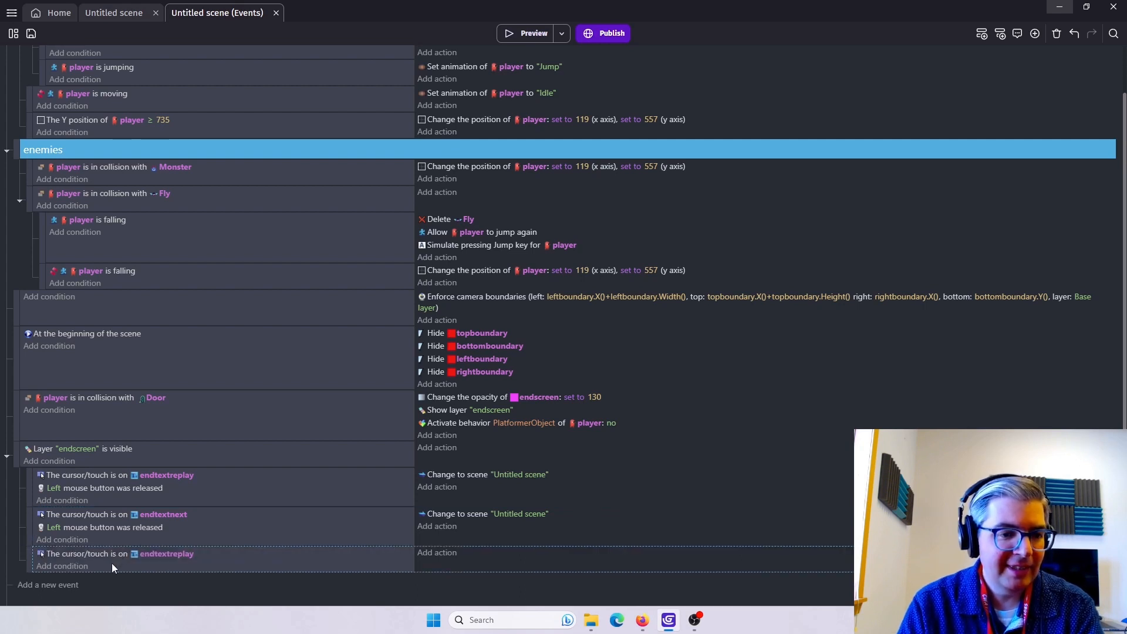
{"action": "scroll", "coordinate": [180, 553], "scroll_direction": "down", "scroll_amount": 1}
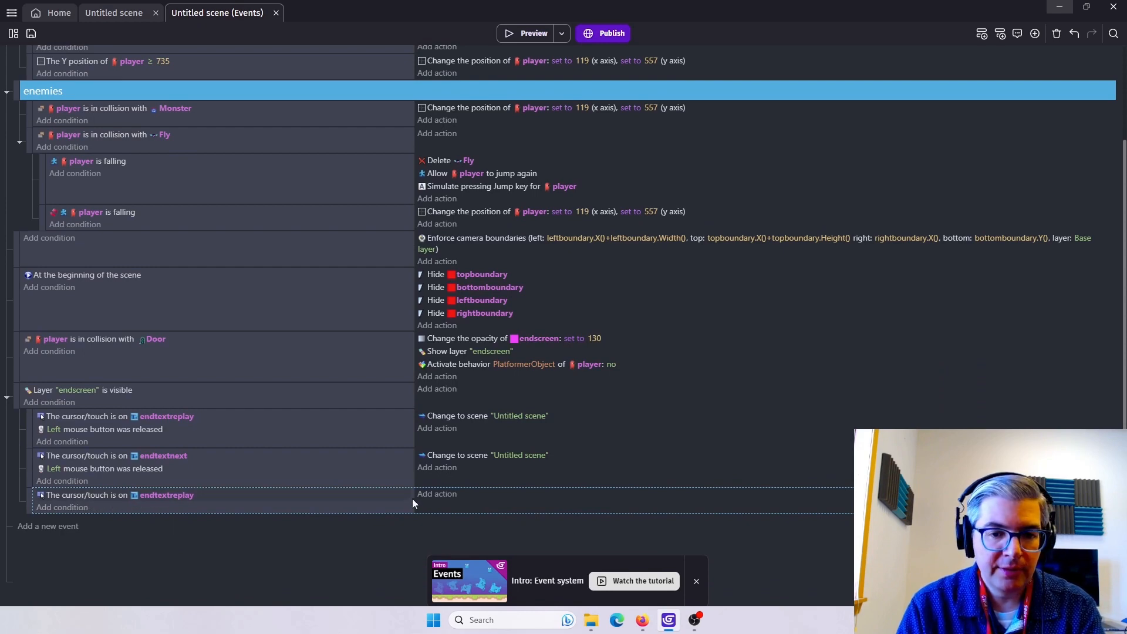
{"action": "left_click", "coordinate": [432, 498]}
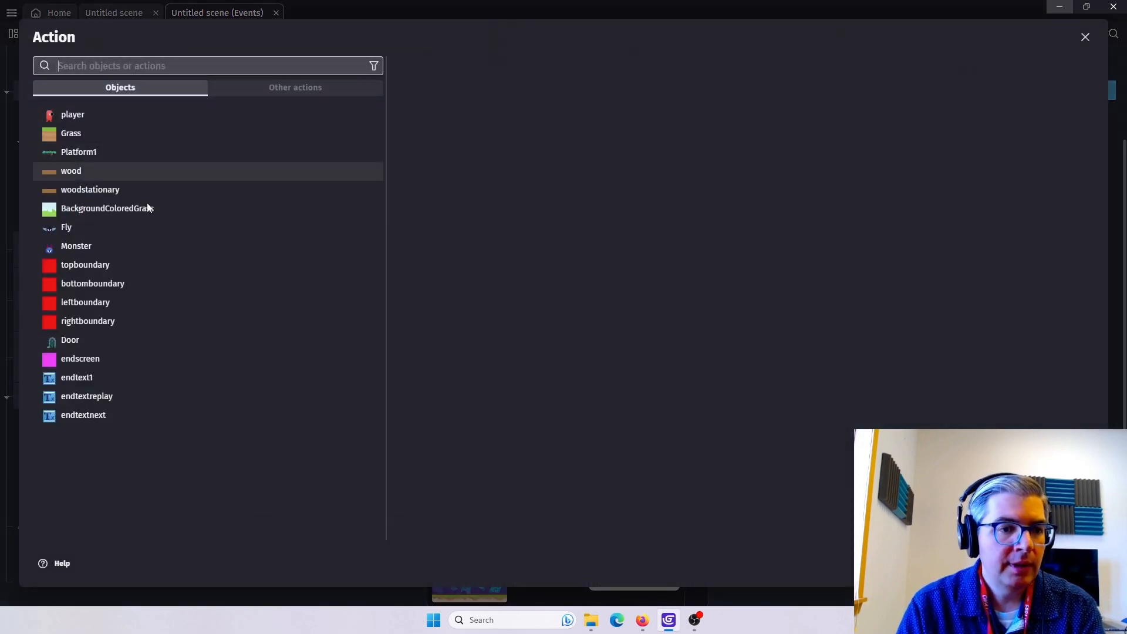
{"action": "left_click", "coordinate": [78, 397]}
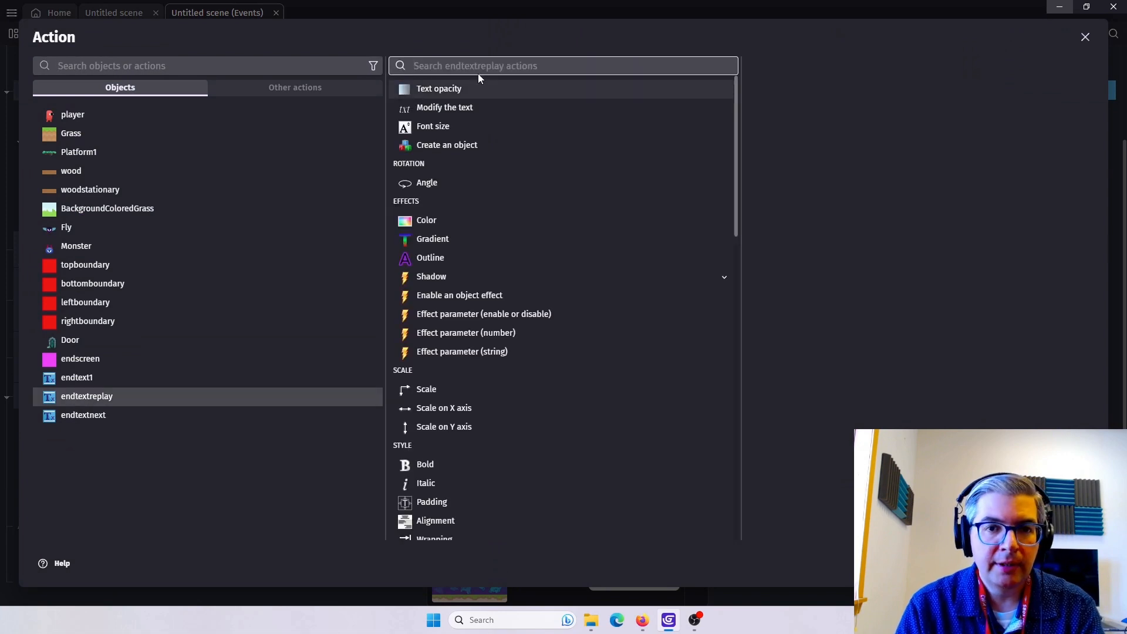
{"action": "type", "text": "shake"}
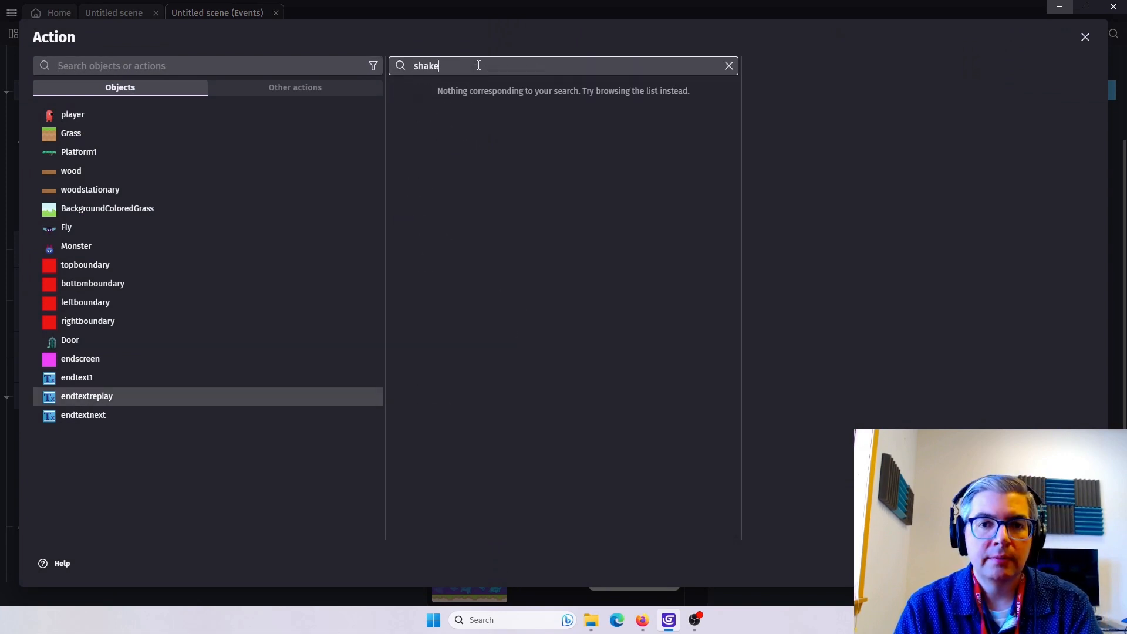
{"action": "key", "text": "Escape"}
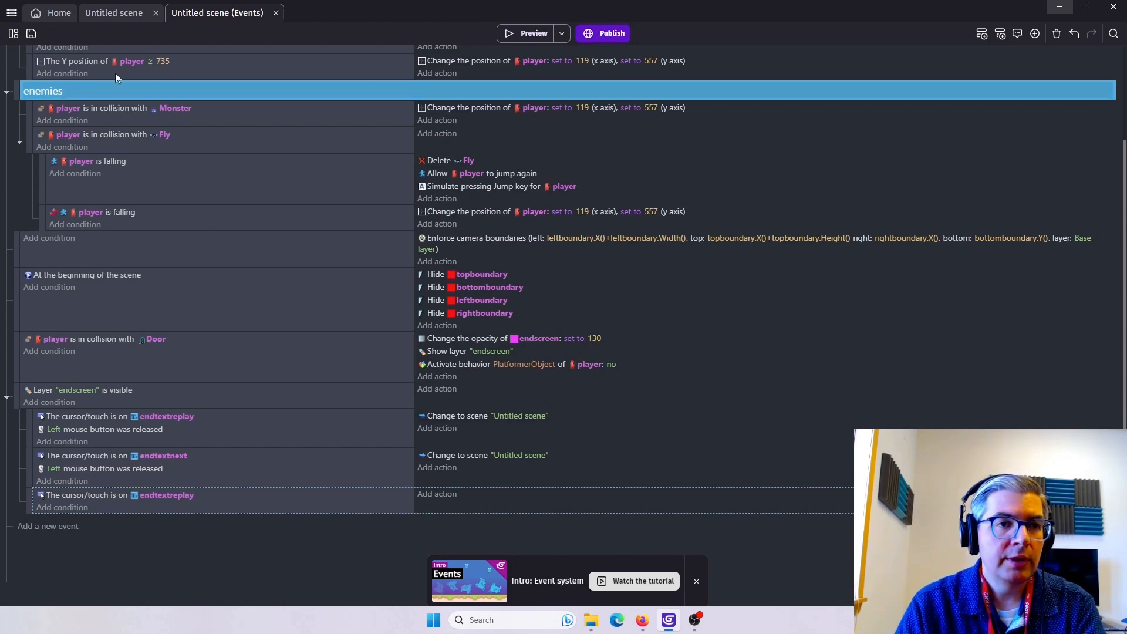
Add the Shake object (position, angle) behavior to the endtextnext object and apply the change.
{"action": "left_click", "coordinate": [116, 15]}
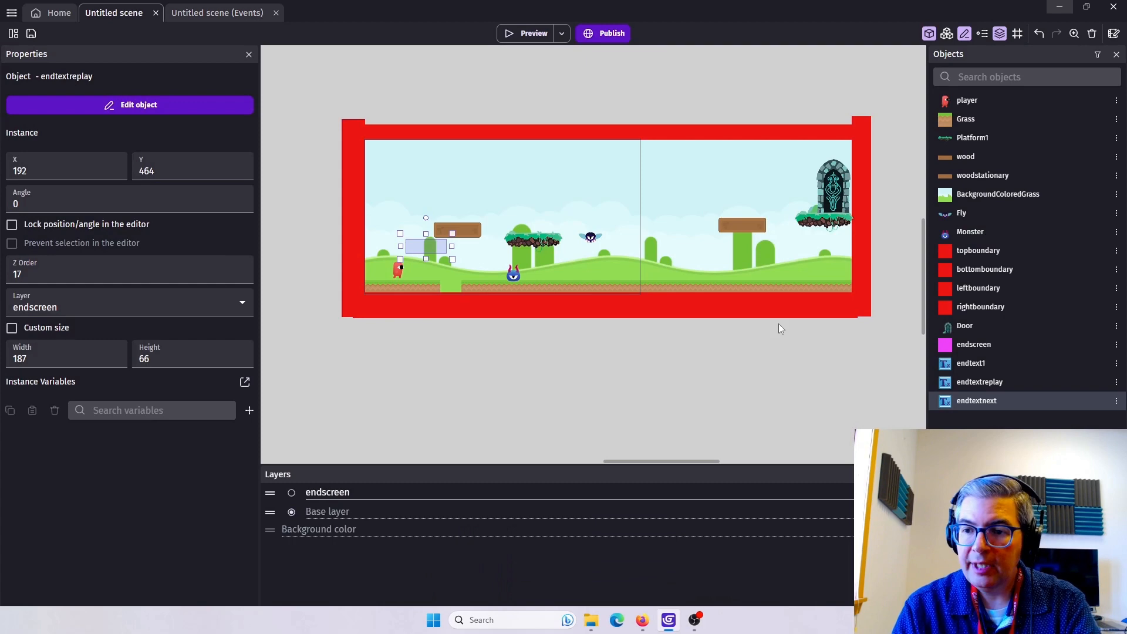
{"action": "double_click", "coordinate": [979, 402]}
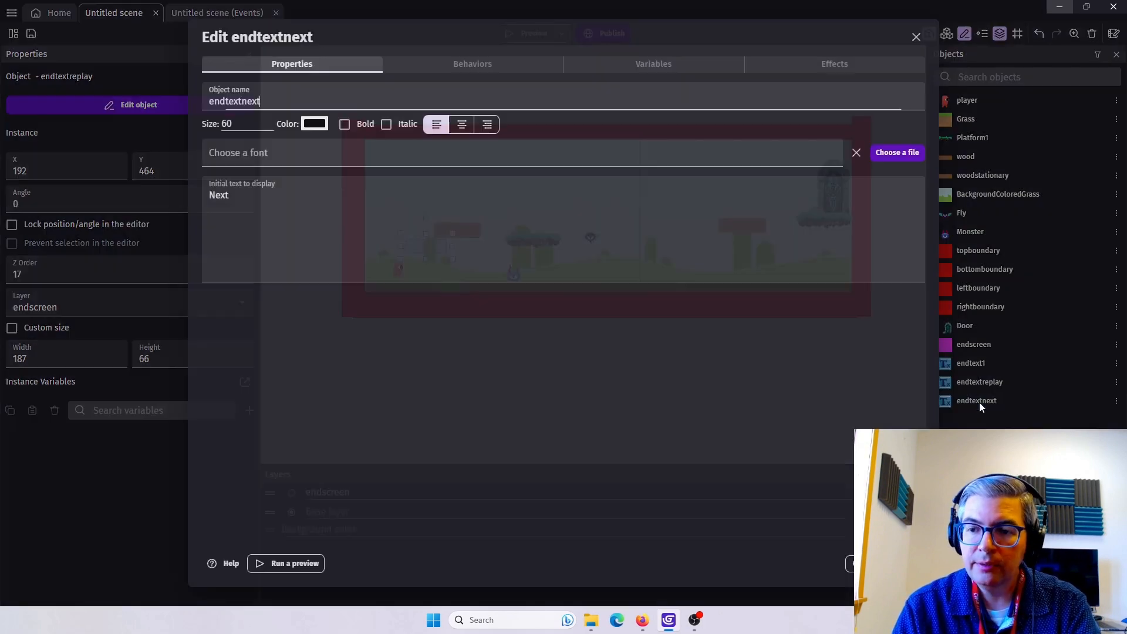
{"action": "left_click", "coordinate": [461, 69]}
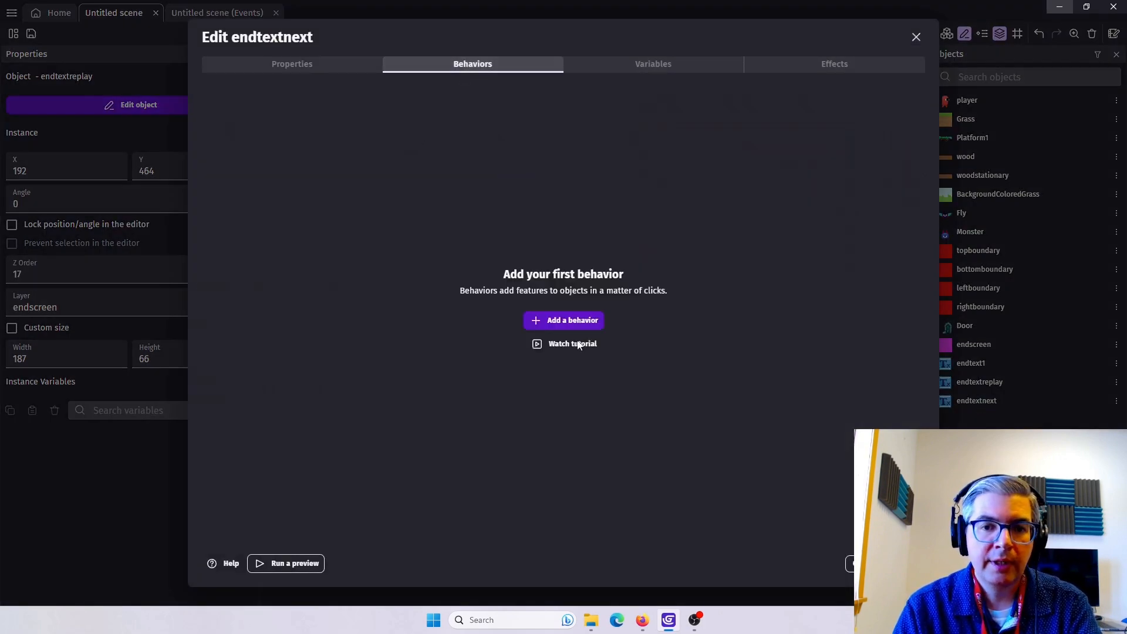
{"action": "left_click", "coordinate": [569, 321]}
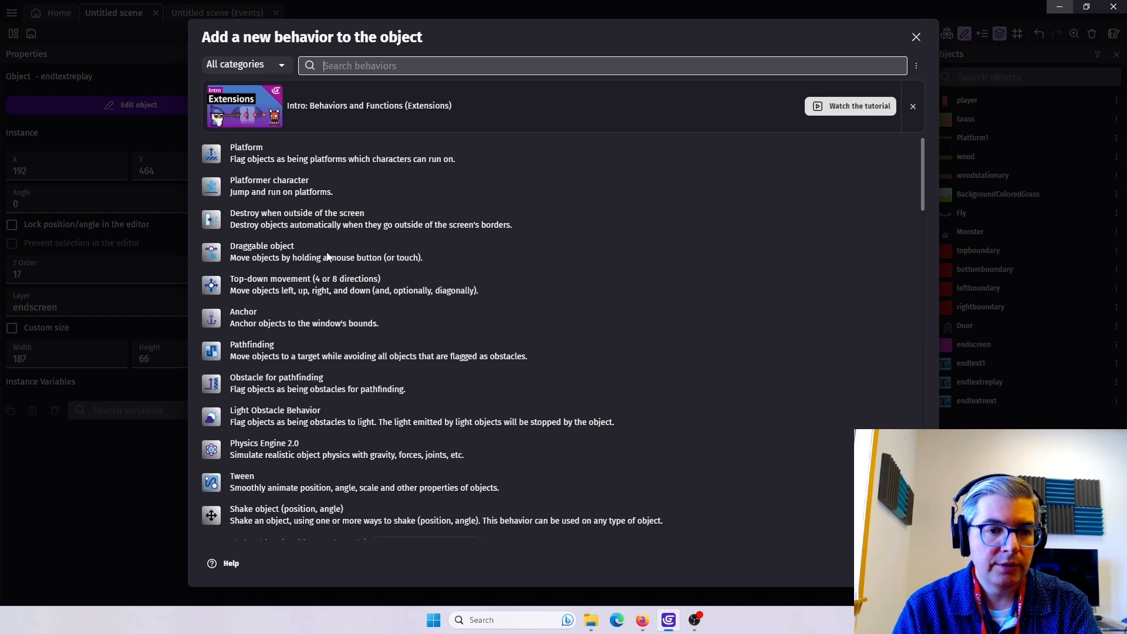
{"action": "left_click", "coordinate": [311, 519]}
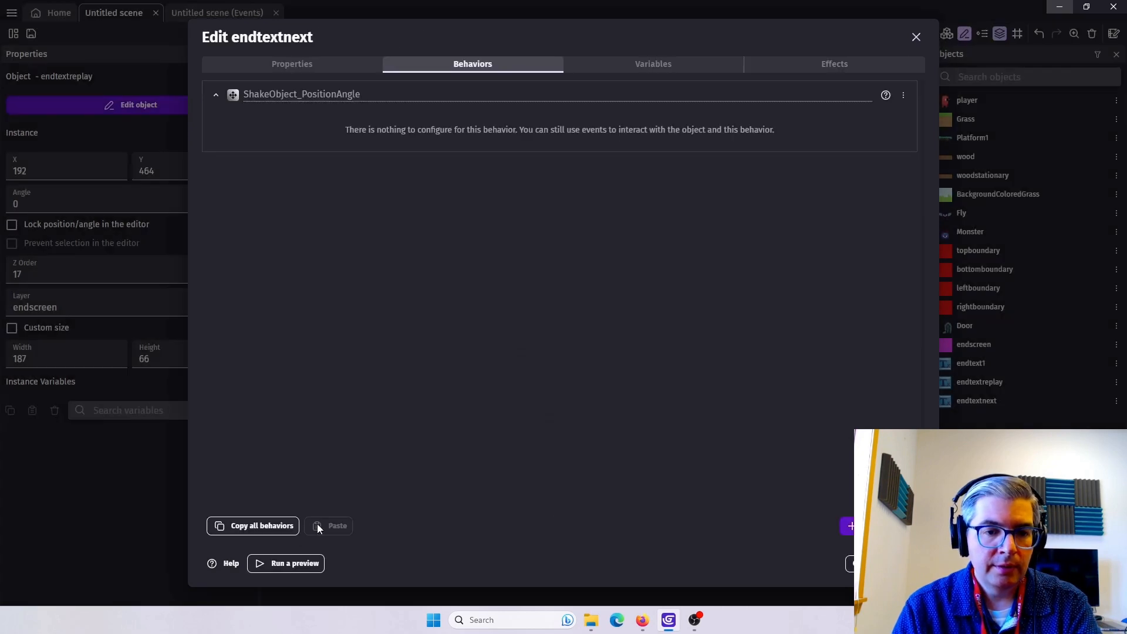
{"action": "left_click", "coordinate": [857, 564]}
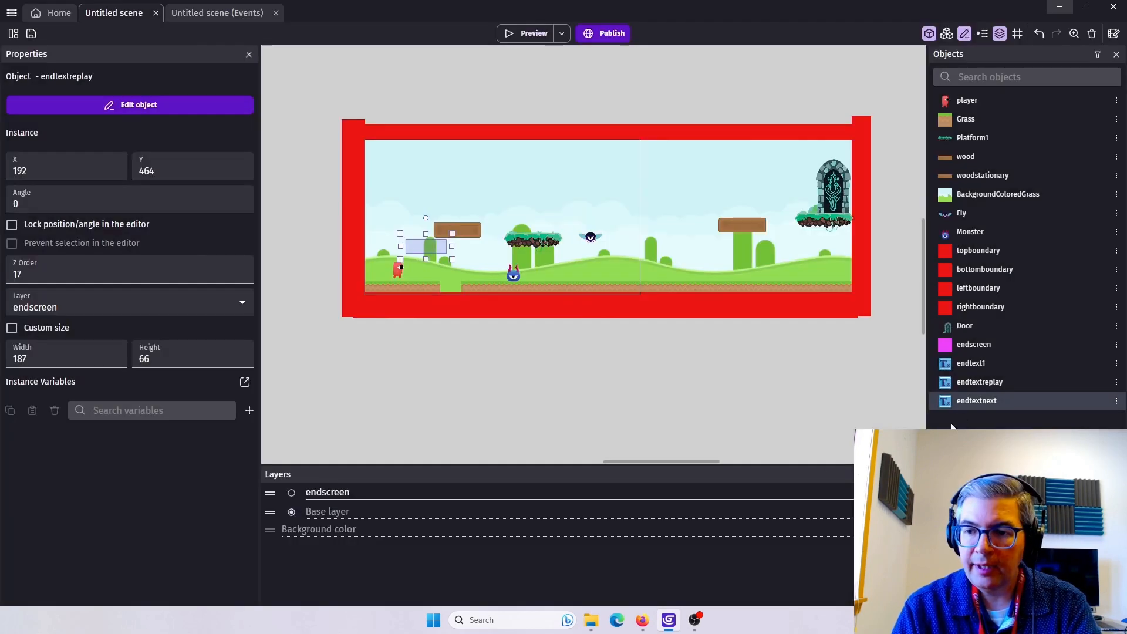
Give the endtextreplay object the Shake object (position, angle) behavior as well and apply the change.
{"action": "double_click", "coordinate": [974, 383]}
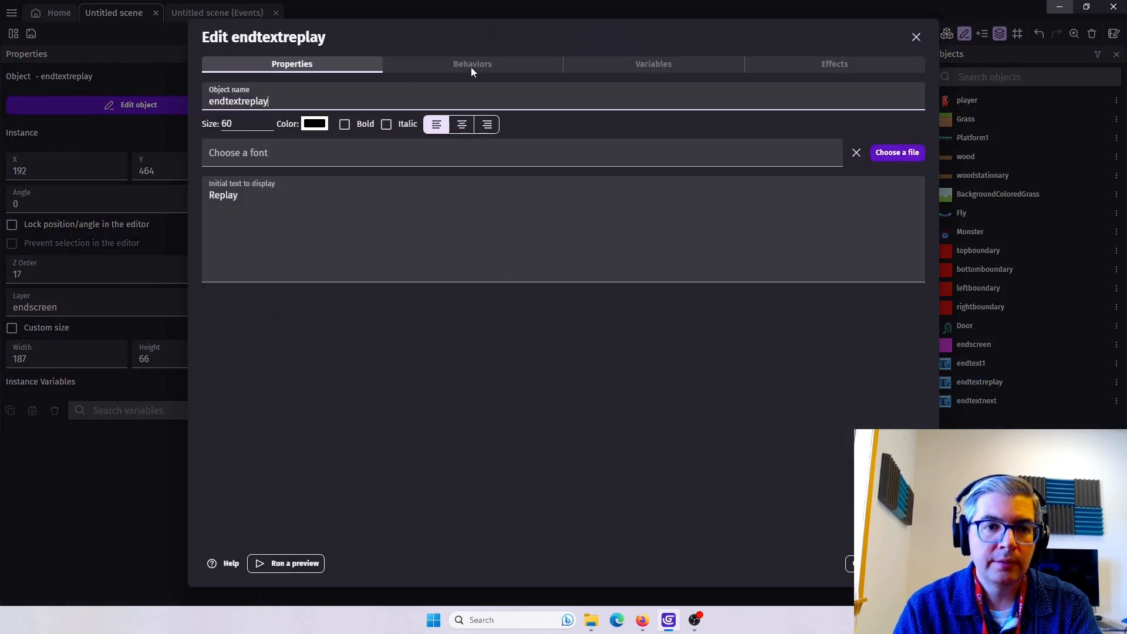
{"action": "left_click", "coordinate": [470, 67]}
{"action": "left_click", "coordinate": [562, 322]}
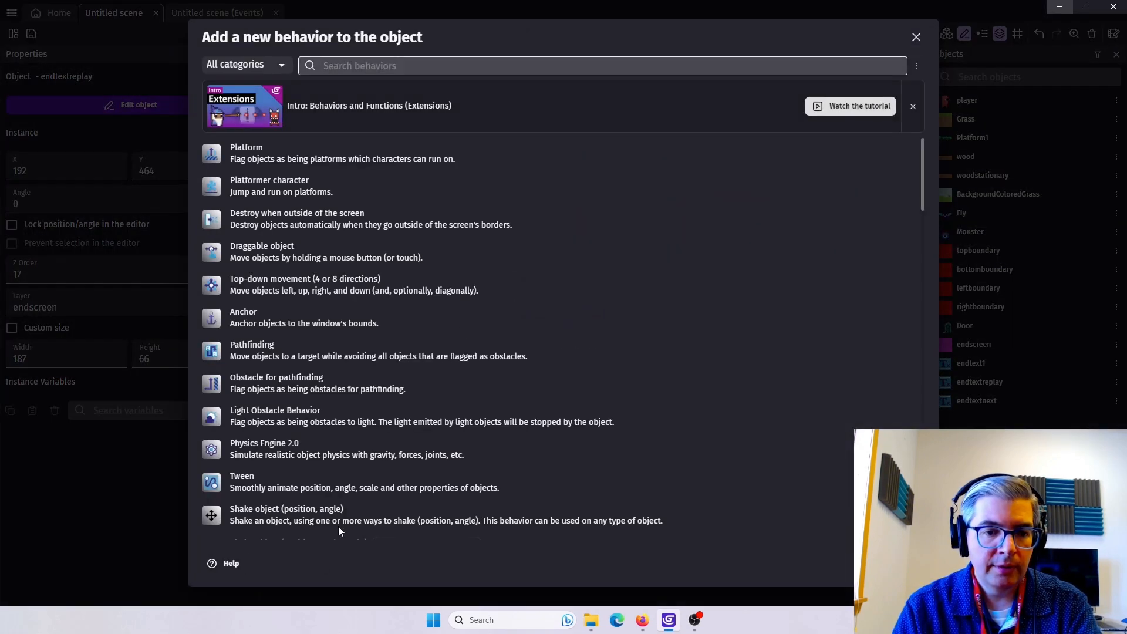
{"action": "left_click", "coordinate": [376, 519]}
{"action": "left_click", "coordinate": [857, 563]}
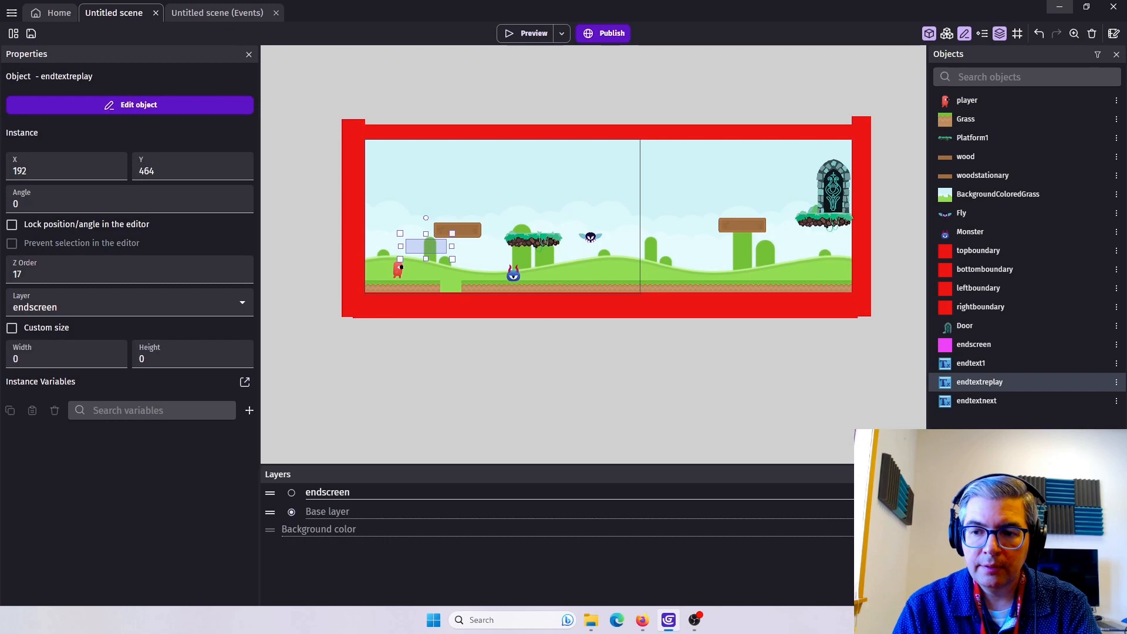
In the scene's events, add a Shake object (position, angle) action for endtextreplay to the third end-screen sub-event, leaving its parameters empty.
{"action": "left_click", "coordinate": [194, 13]}
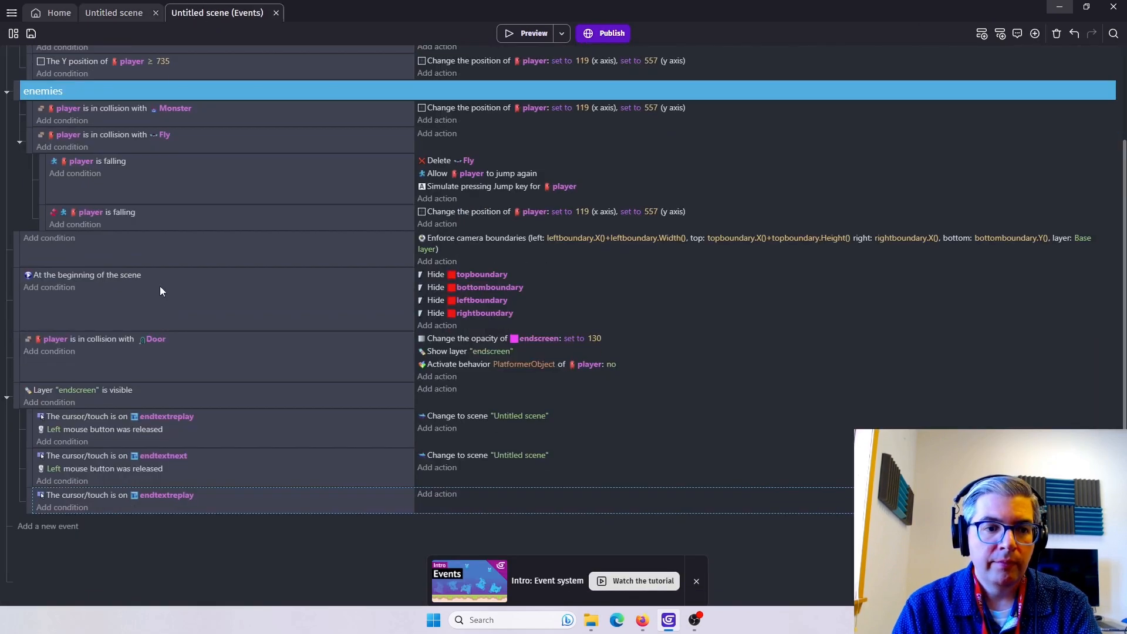
{"action": "left_click", "coordinate": [443, 497]}
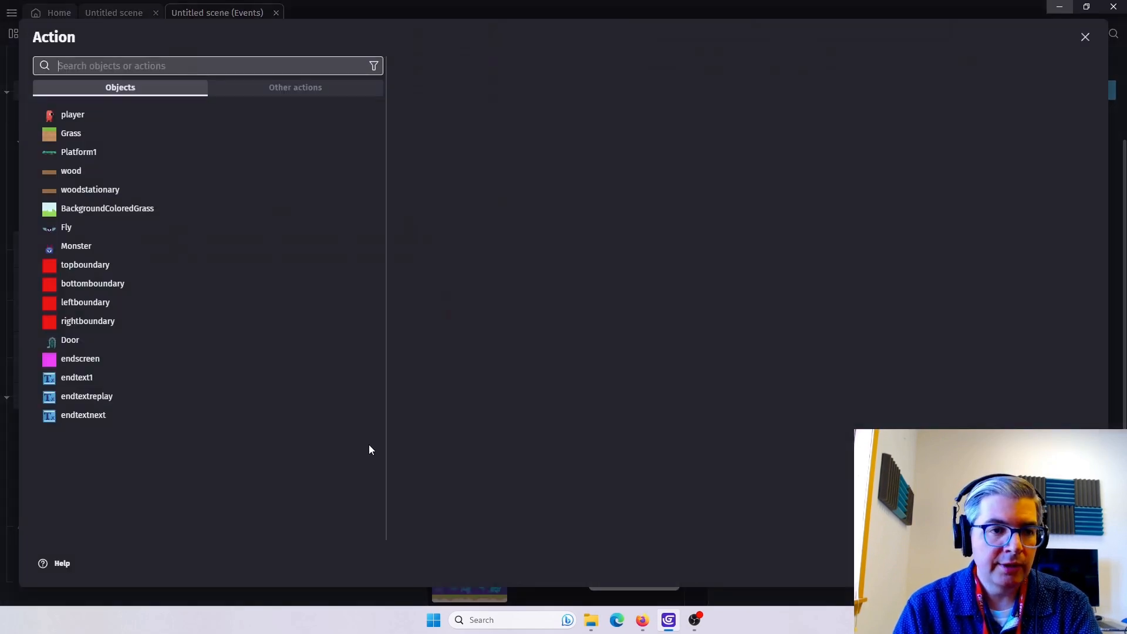
{"action": "left_click", "coordinate": [83, 399]}
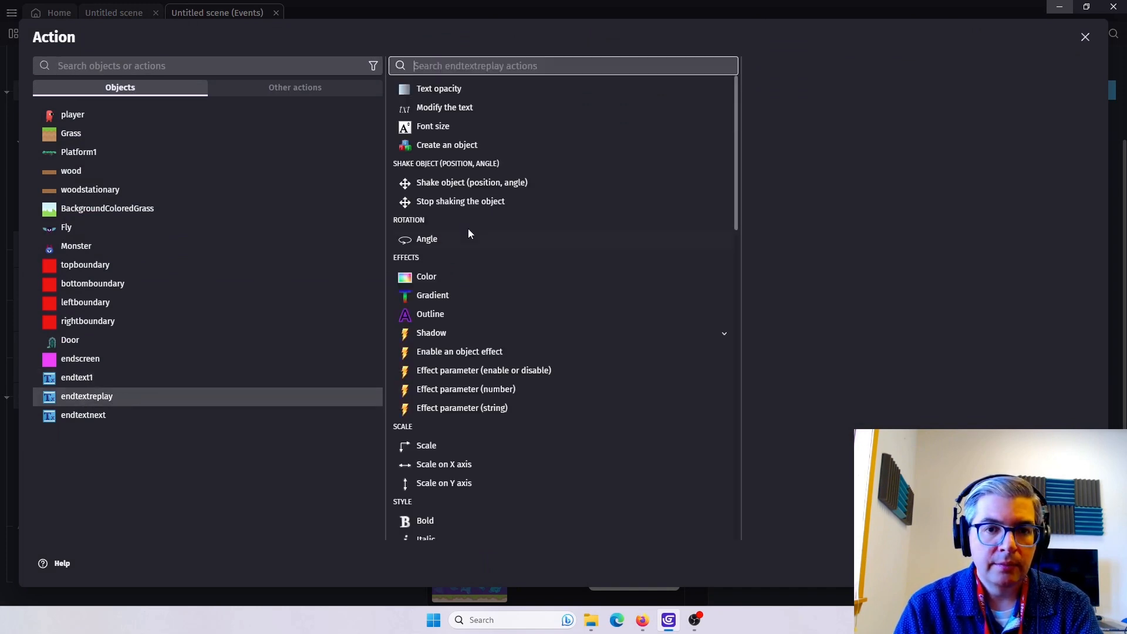
{"action": "left_click", "coordinate": [445, 184]}
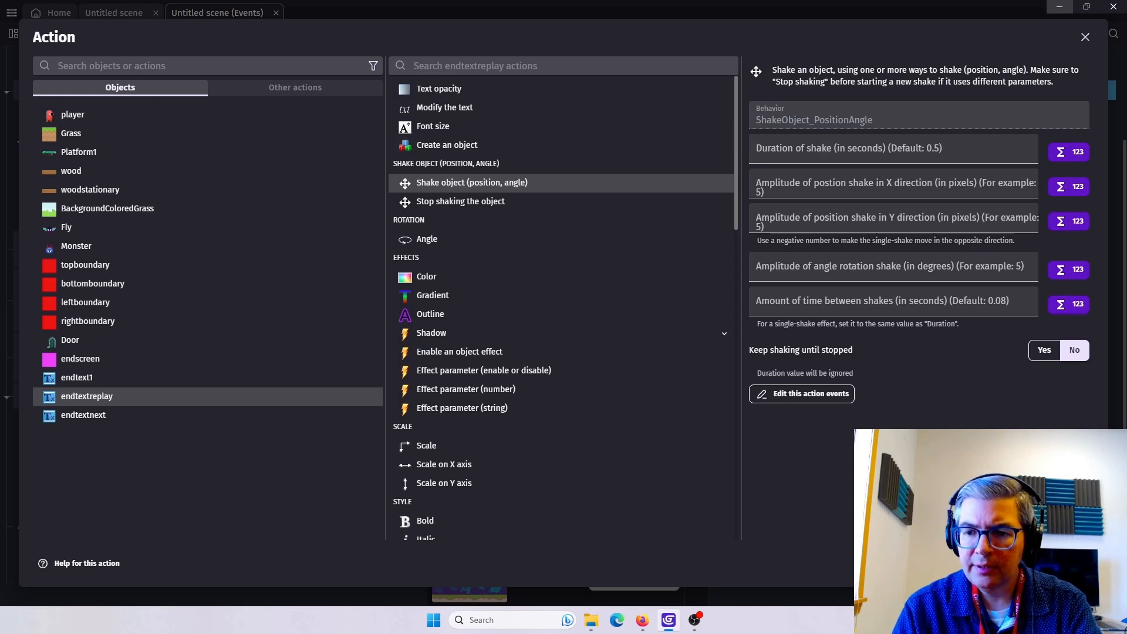
{"action": "left_click", "coordinate": [1074, 563]}
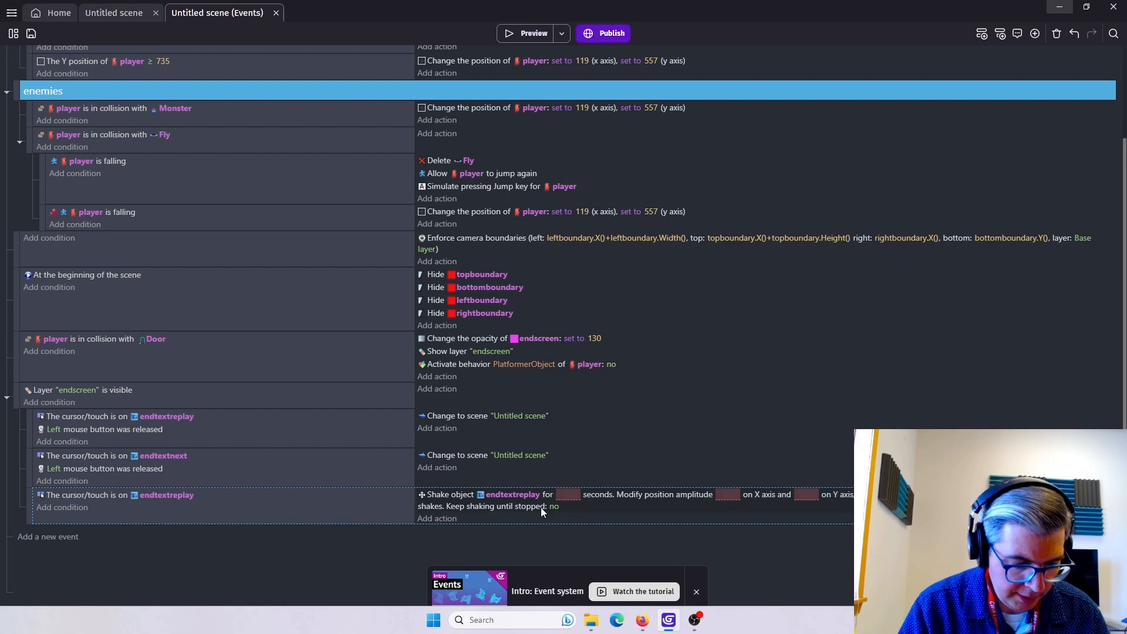
Set the endtextreplay shake action's duration to .5 seconds and its position amplitude to 0 on both the X and Y axes.
{"action": "left_click", "coordinate": [569, 494]}
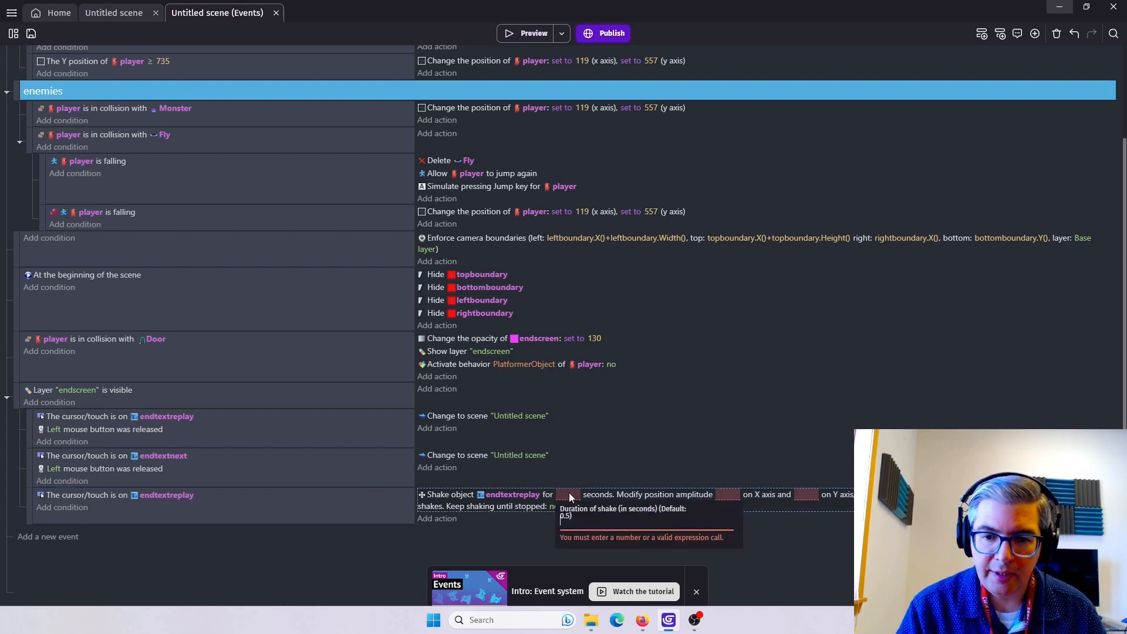
{"action": "type", "text": "5"}
{"action": "key", "text": "Return"}
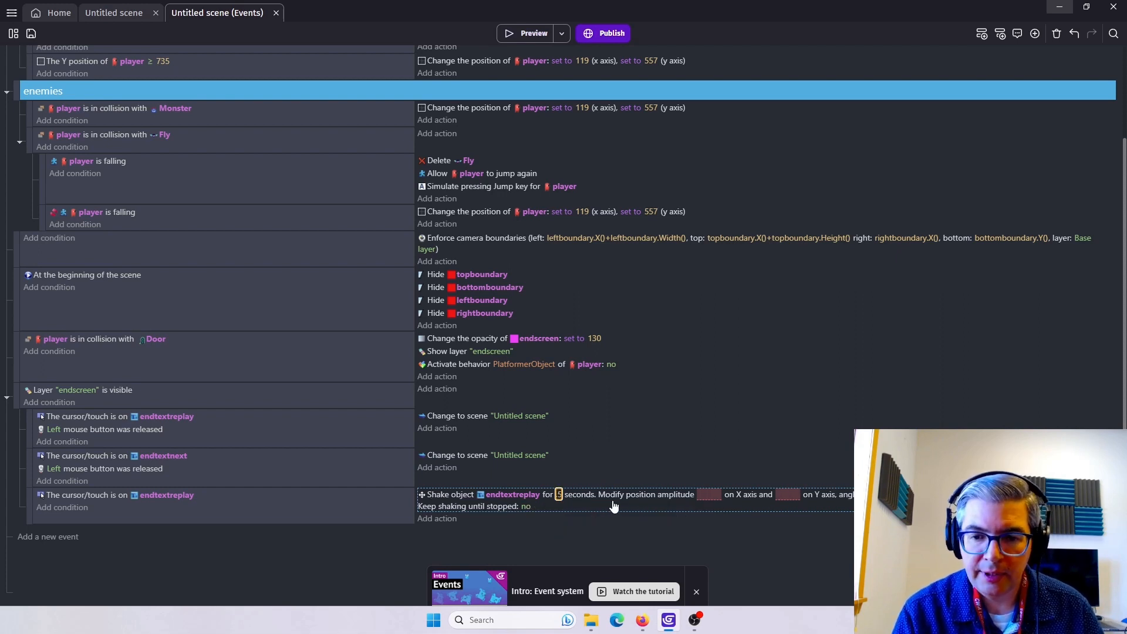
{"action": "left_click", "coordinate": [706, 496]}
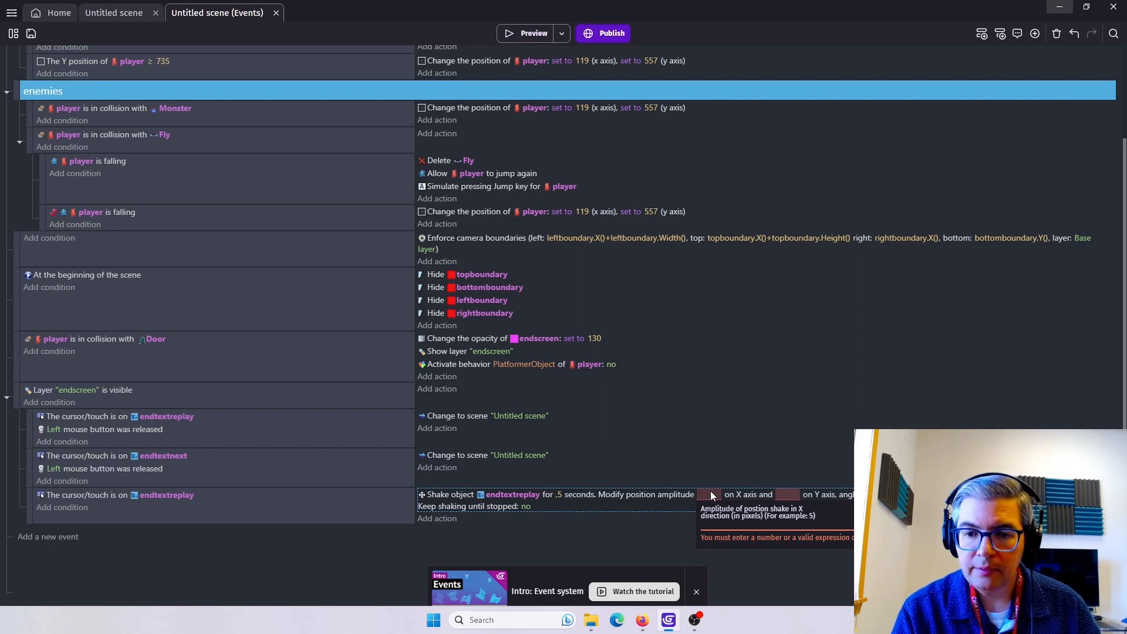
{"action": "type", "text": "0"}
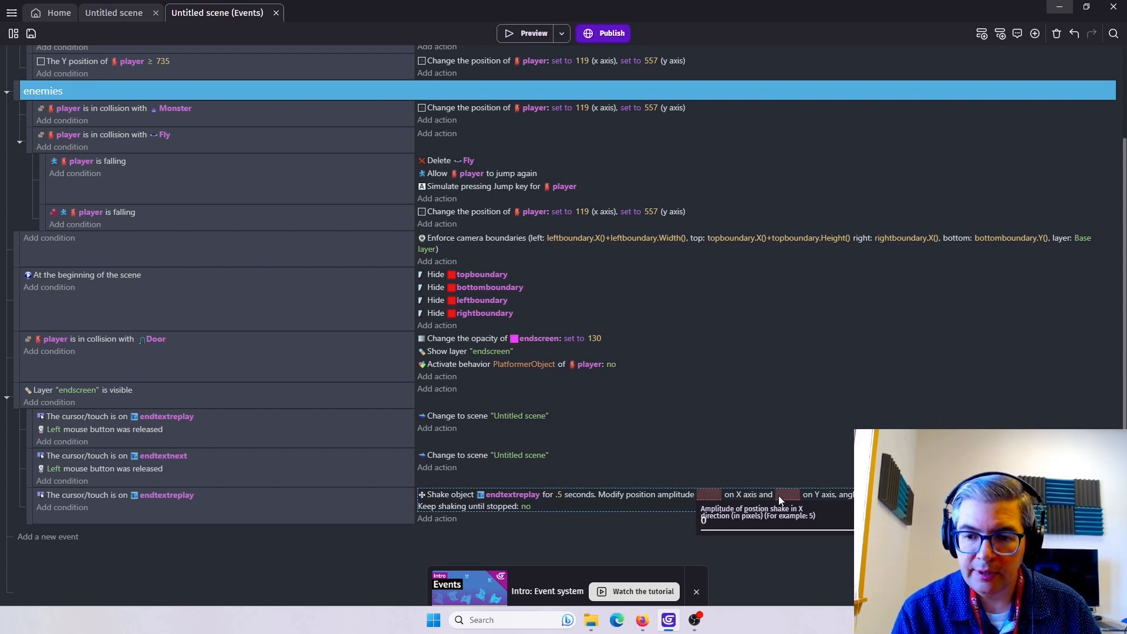
{"action": "key", "text": "Return"}
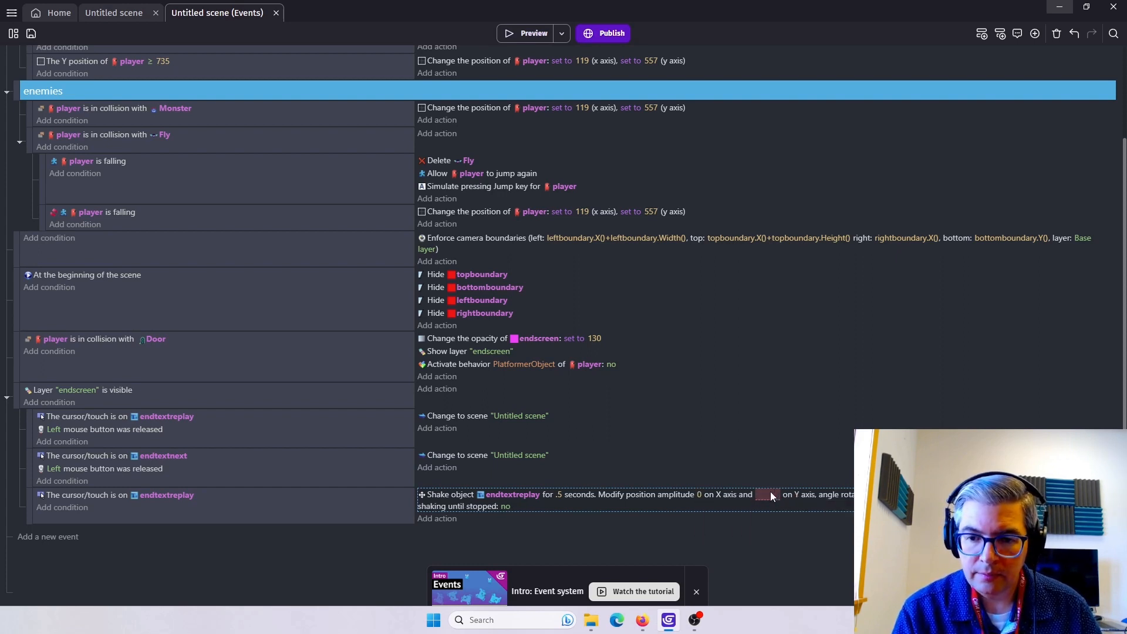
{"action": "left_click", "coordinate": [770, 495]}
{"action": "key", "text": "Return"}
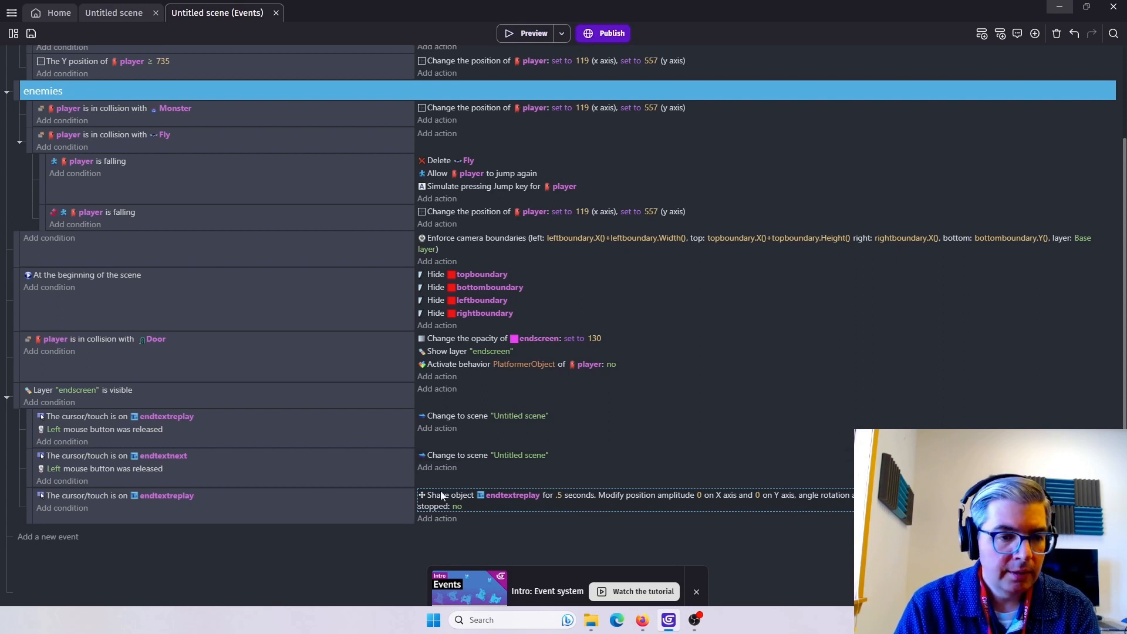
Paste a copy of the endtextreplay shake sub-event below it and switch the copy's cursor/touch condition to endtextnext.
{"action": "left_click", "coordinate": [300, 514]}
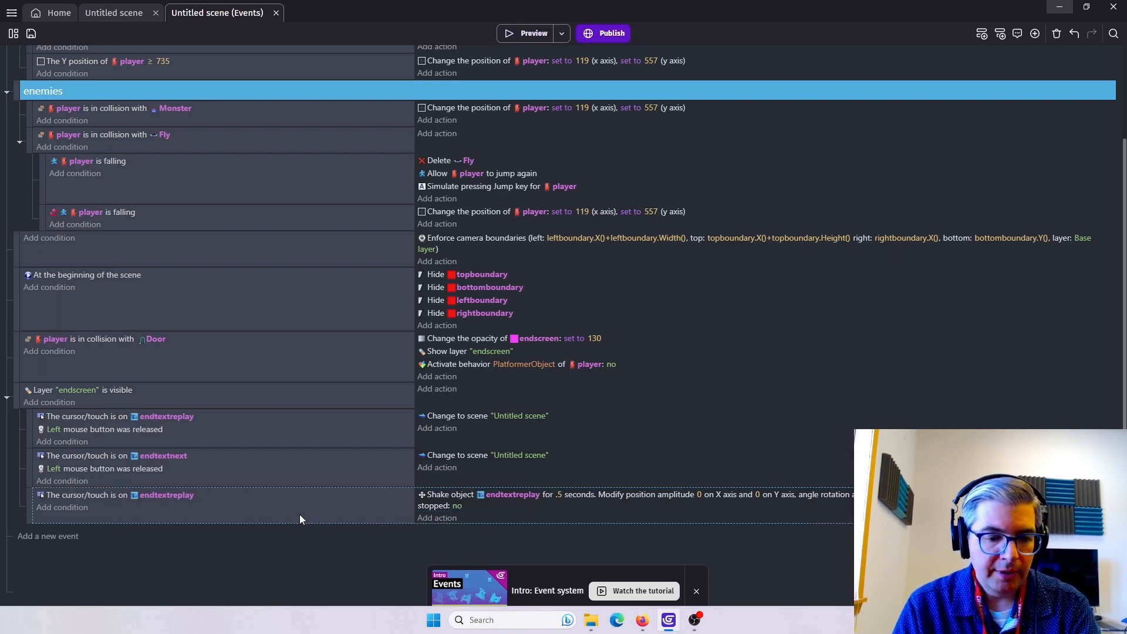
{"action": "key", "text": "ctrl+v"}
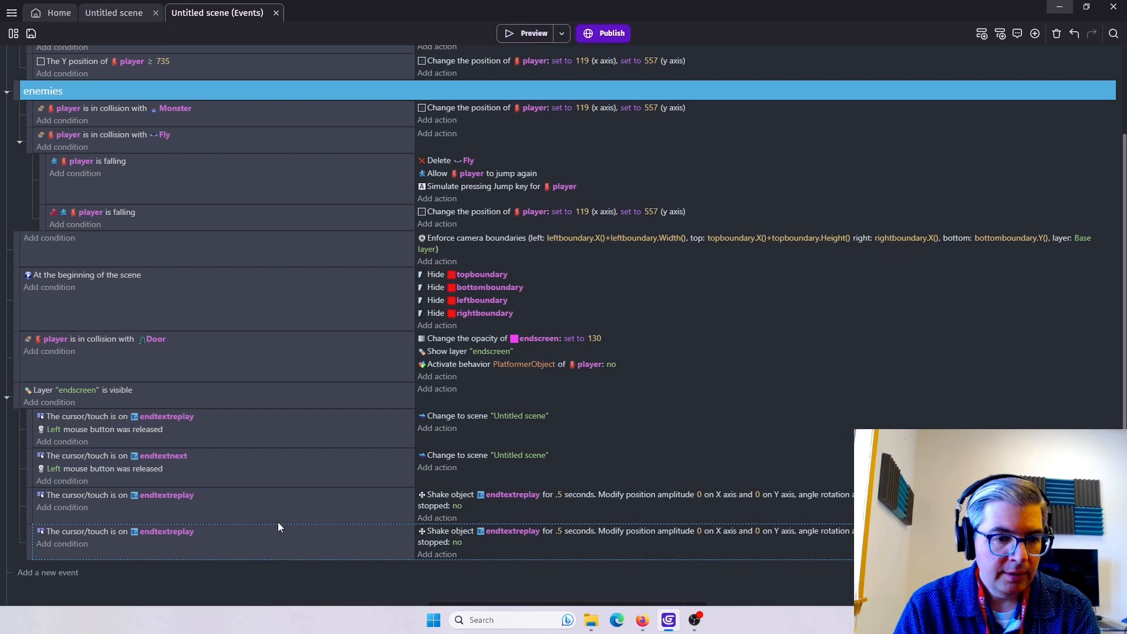
{"action": "left_click", "coordinate": [167, 533]}
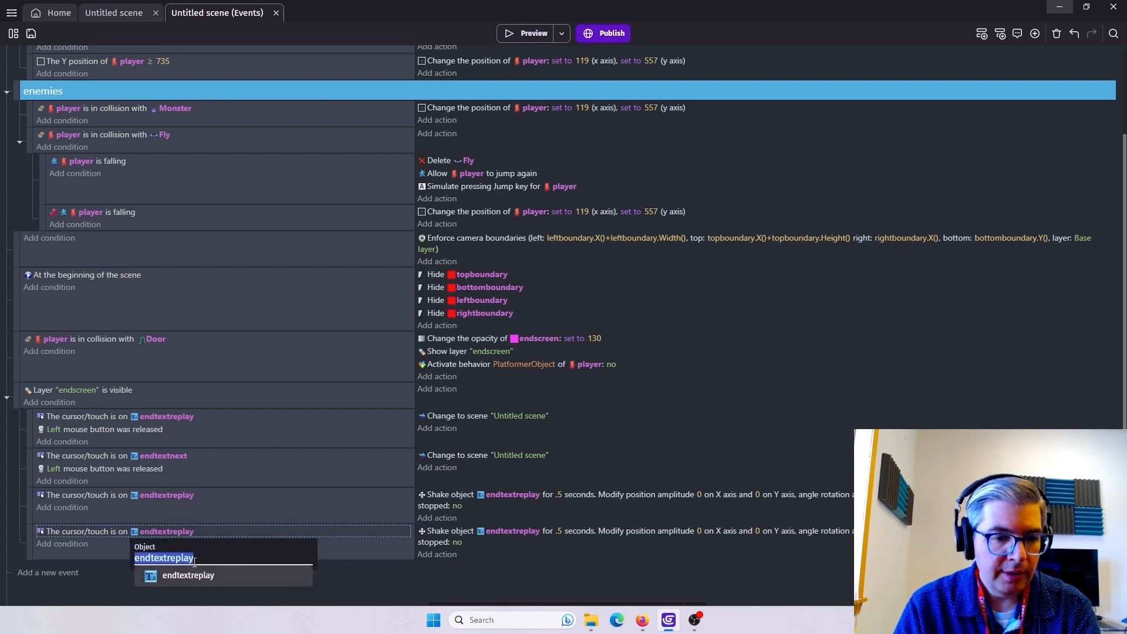
{"action": "key", "text": "BackSpace"}
{"action": "scroll", "coordinate": [221, 484], "scroll_direction": "down", "scroll_amount": 3}
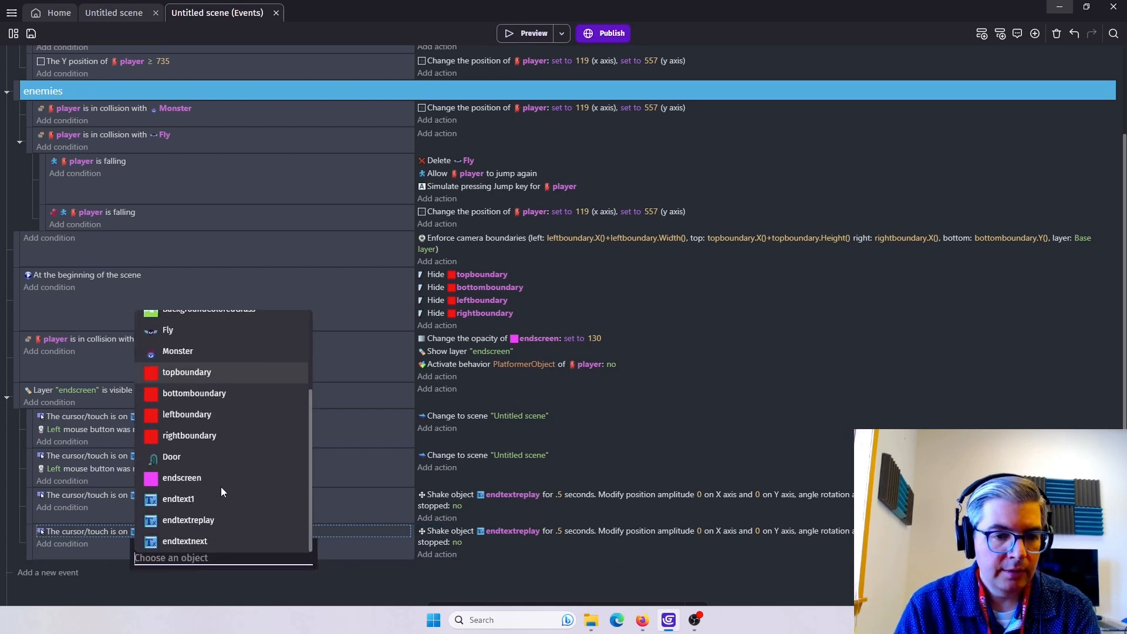
{"action": "left_click", "coordinate": [200, 540]}
Change the object of the copied sub-event's shake action to endtextnext.
{"action": "left_click", "coordinate": [509, 531]}
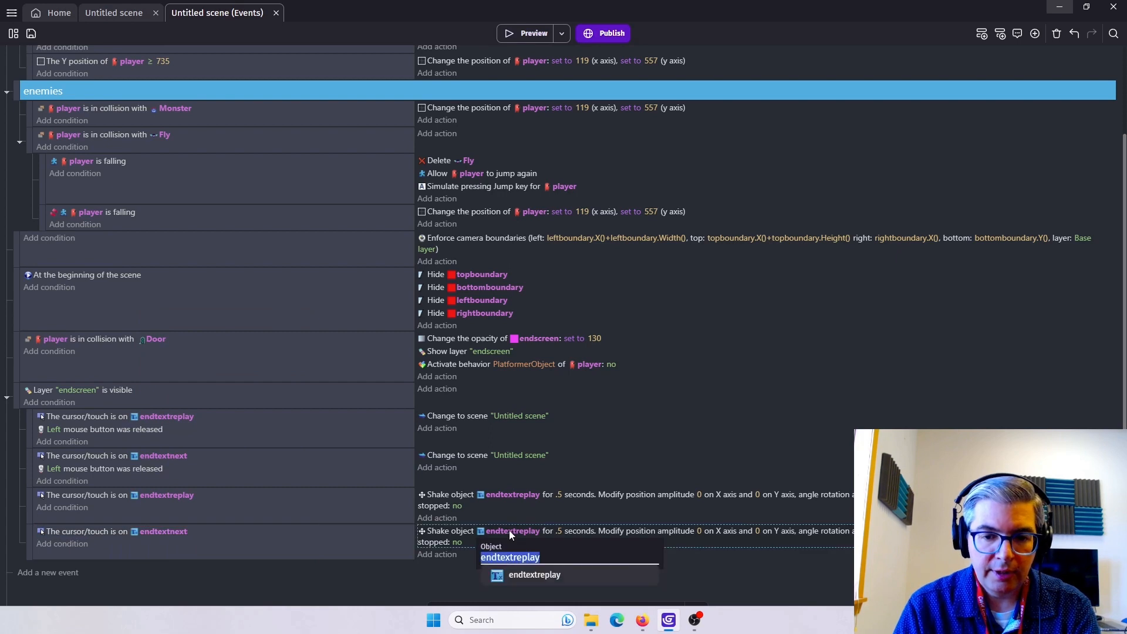
{"action": "key", "text": "BackSpace"}
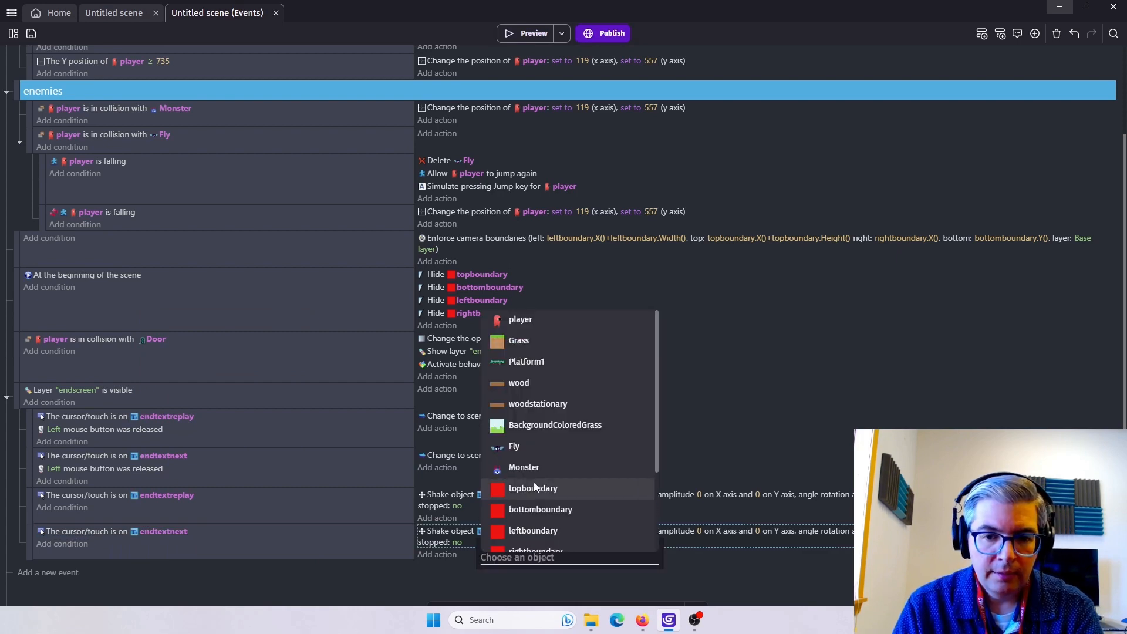
{"action": "scroll", "coordinate": [534, 481], "scroll_direction": "down", "scroll_amount": 3}
{"action": "left_click", "coordinate": [523, 539]}
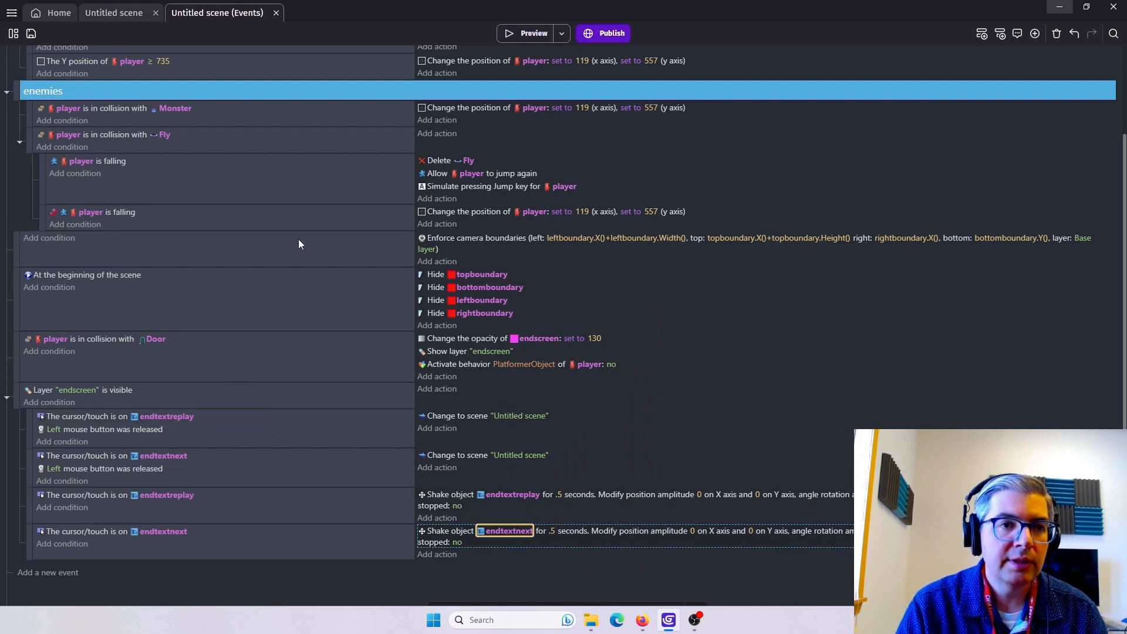
Preview the game, take the player past the enemies to the door, and test the Replay text on the end screen.
{"action": "left_click", "coordinate": [523, 33]}
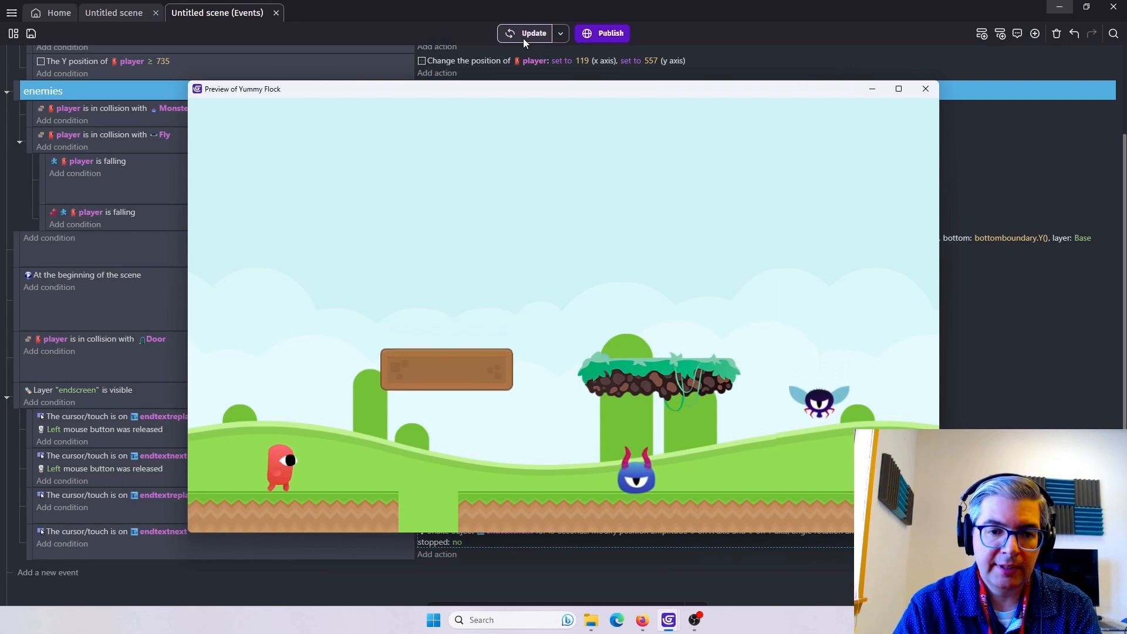
{"action": "key", "text": "Right"}
{"action": "key", "text": "space"}
{"action": "key", "text": "space"}
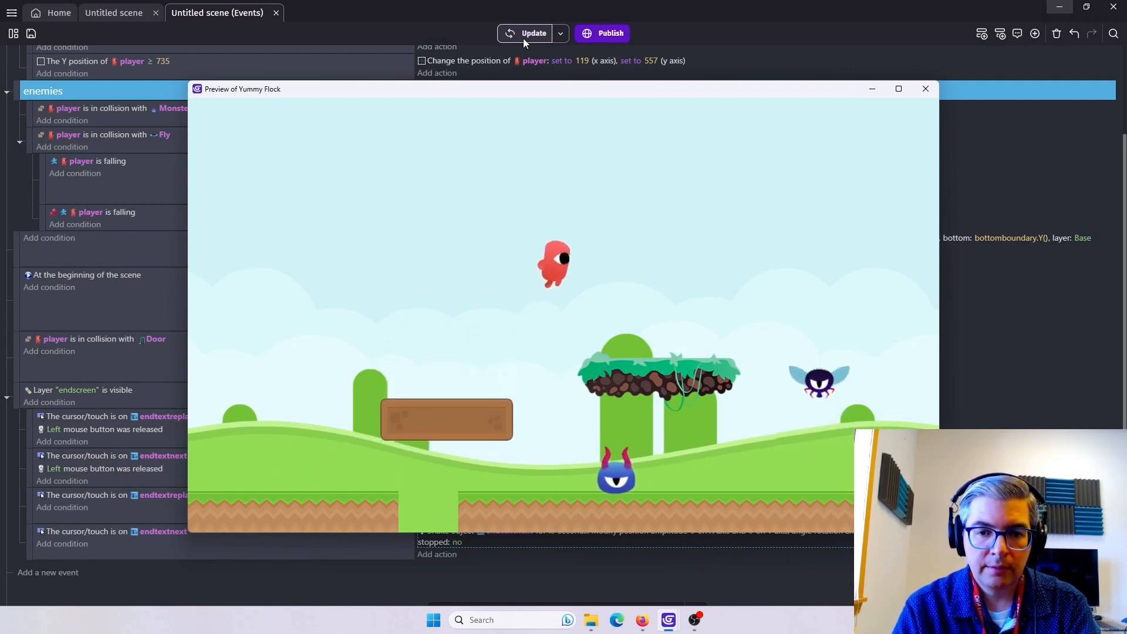
{"action": "key", "text": "Right"}
{"action": "key", "text": "space"}
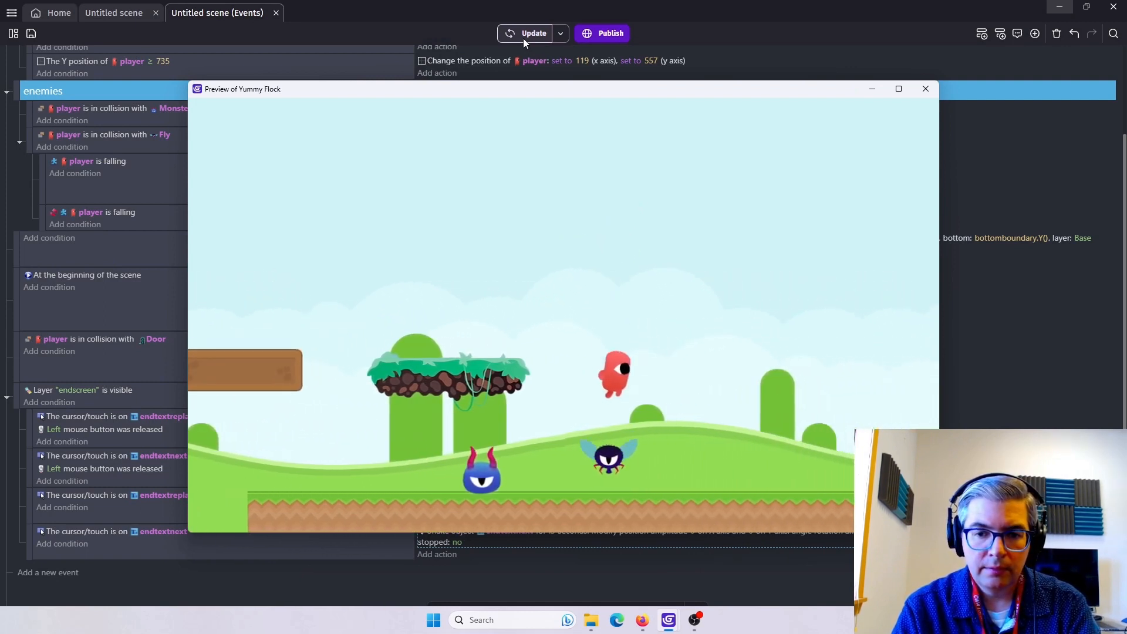
{"action": "key", "text": "Right"}
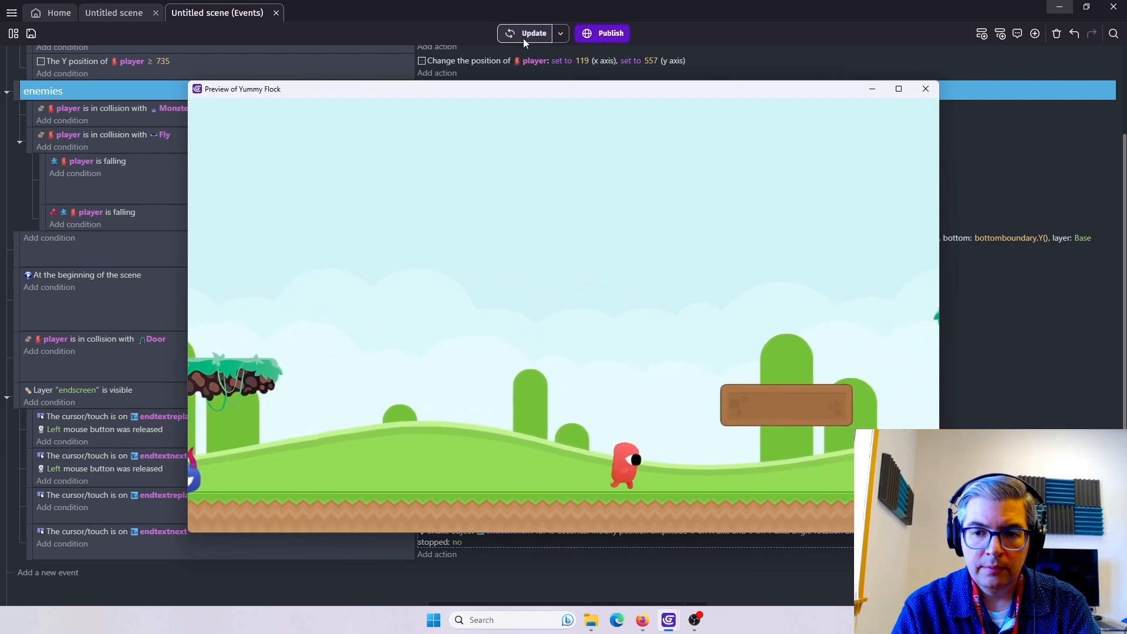
{"action": "key", "text": "Right"}
{"action": "key", "text": "space"}
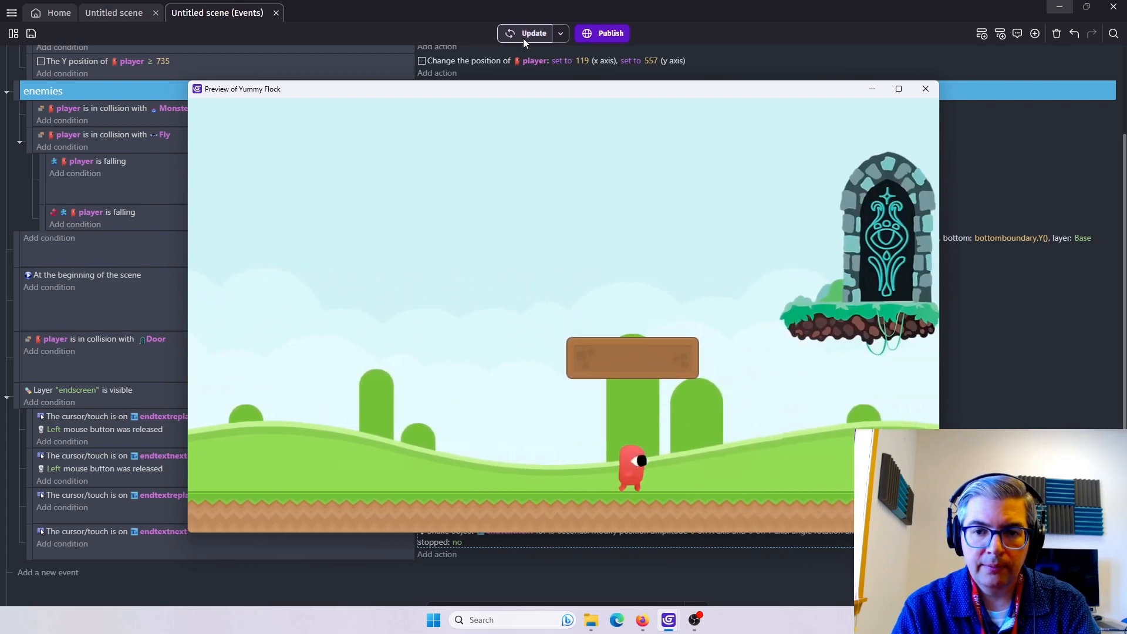
{"action": "key", "text": "space"}
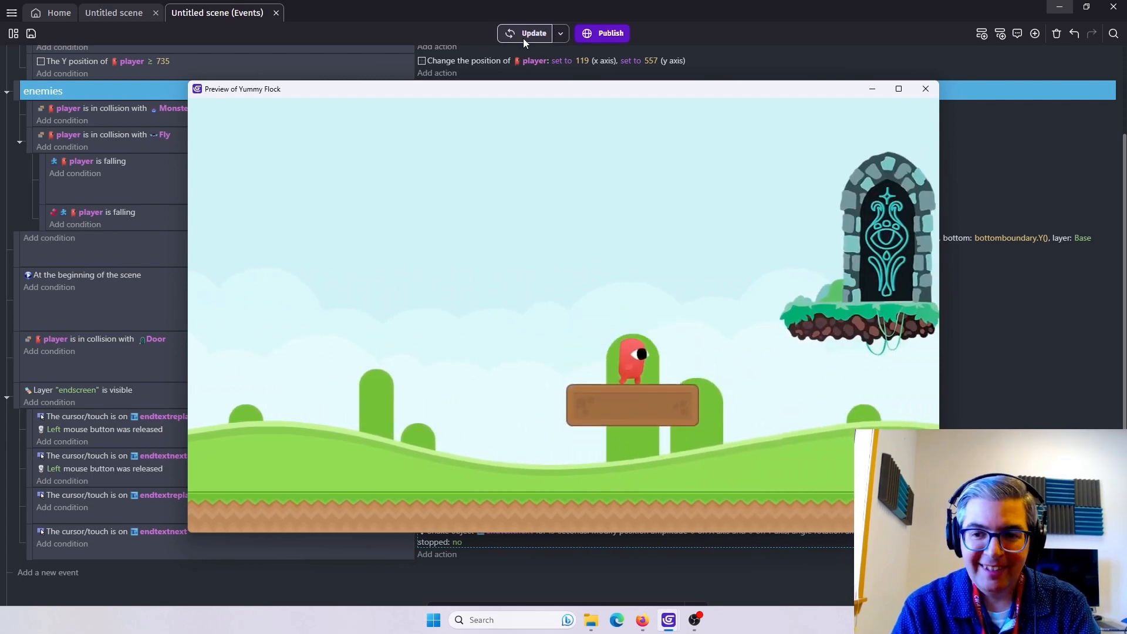
{"action": "key", "text": "Right"}
{"action": "key", "text": "space"}
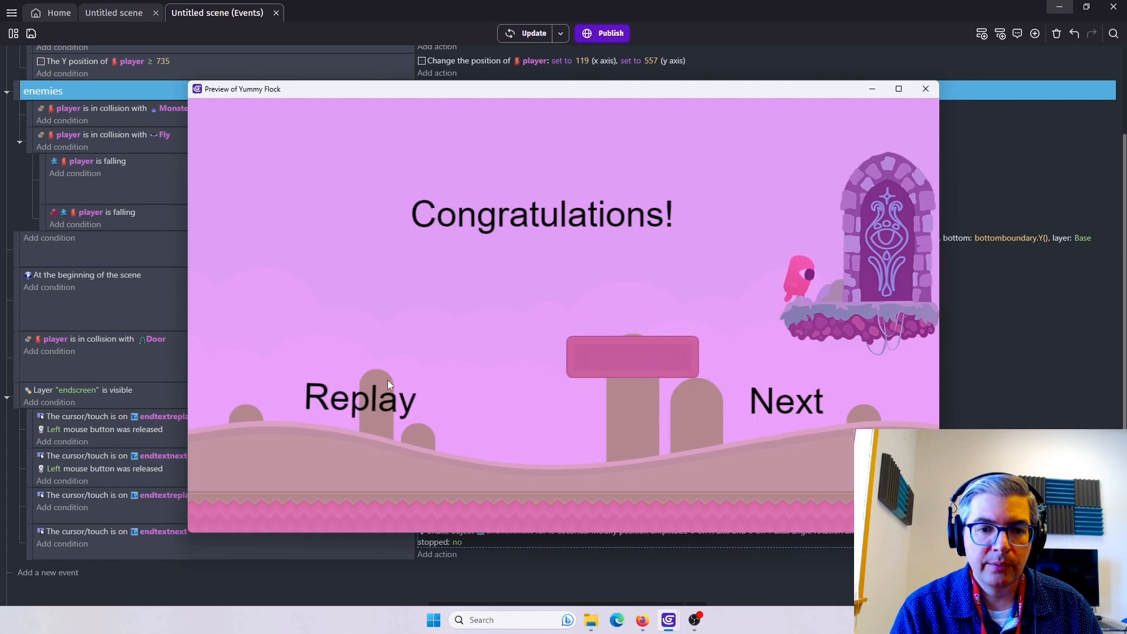
{"action": "left_click", "coordinate": [359, 404]}
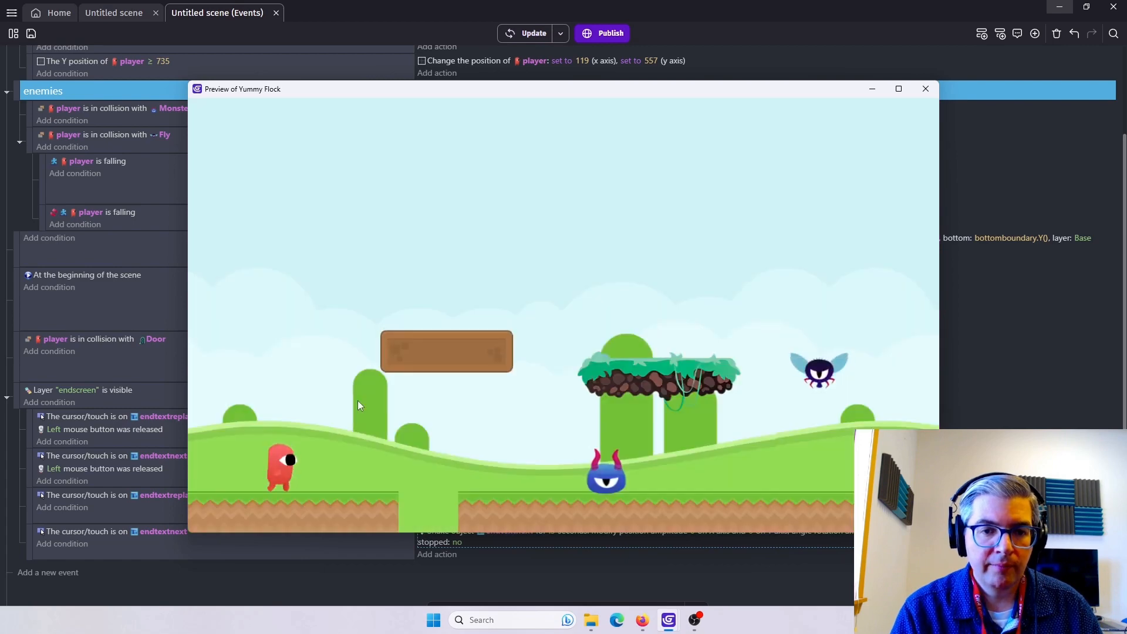
Play the restarted level as far as the floating grass platform and close the preview.
{"action": "key", "text": "Right"}
{"action": "key", "text": "space"}
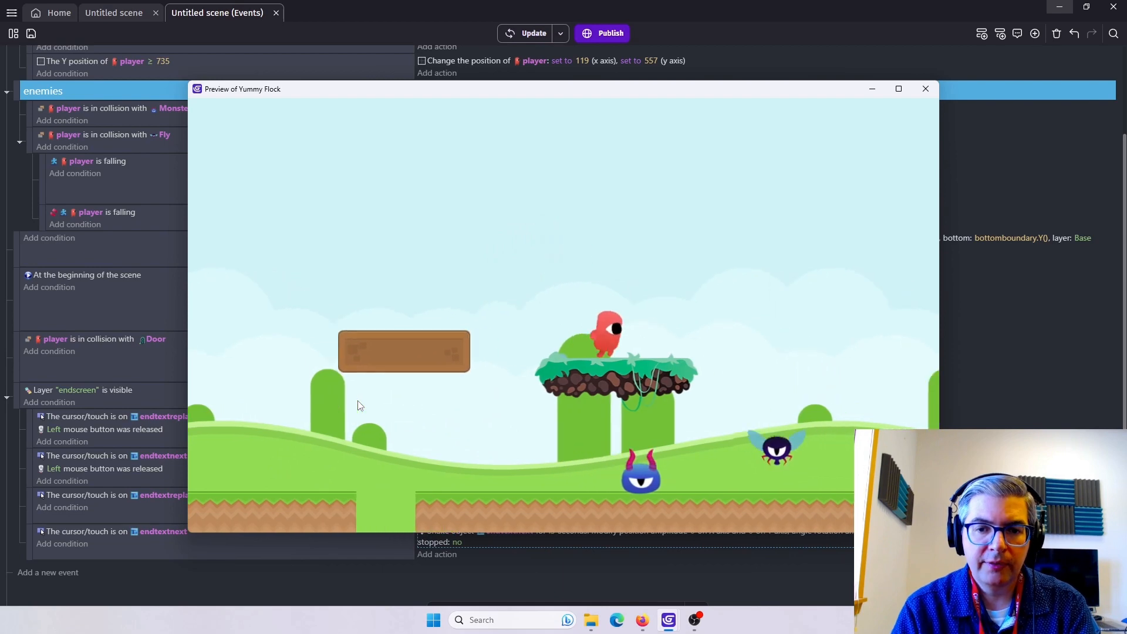
{"action": "left_click", "coordinate": [926, 89]}
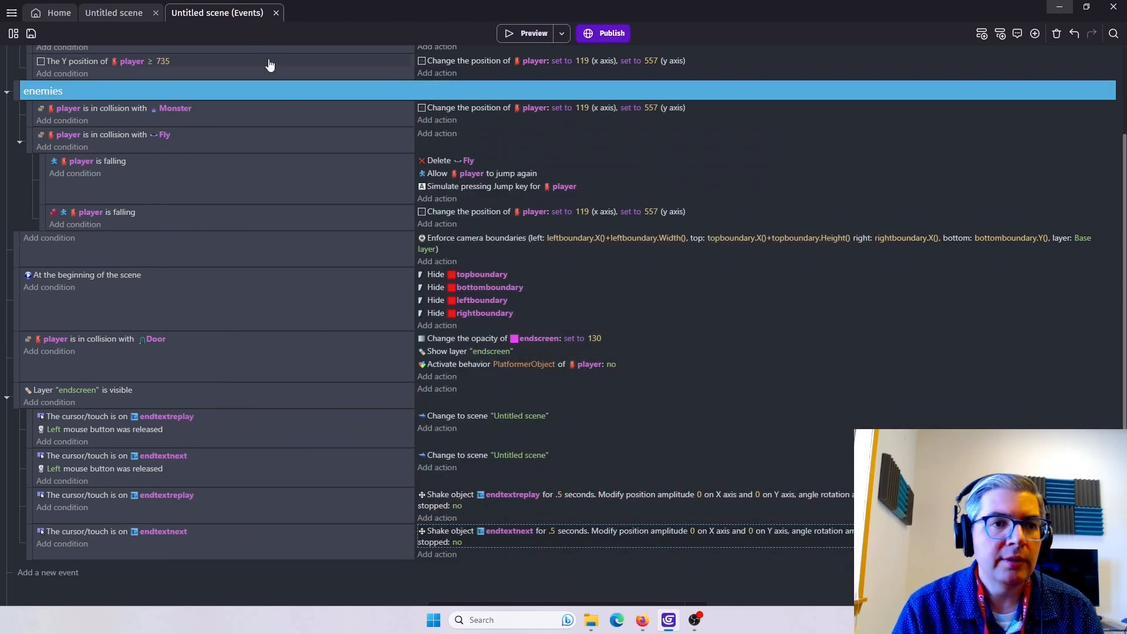
Open the Door object's collision masks from the scene and replace the automatic mask with a custom one.
{"action": "left_click", "coordinate": [117, 11]}
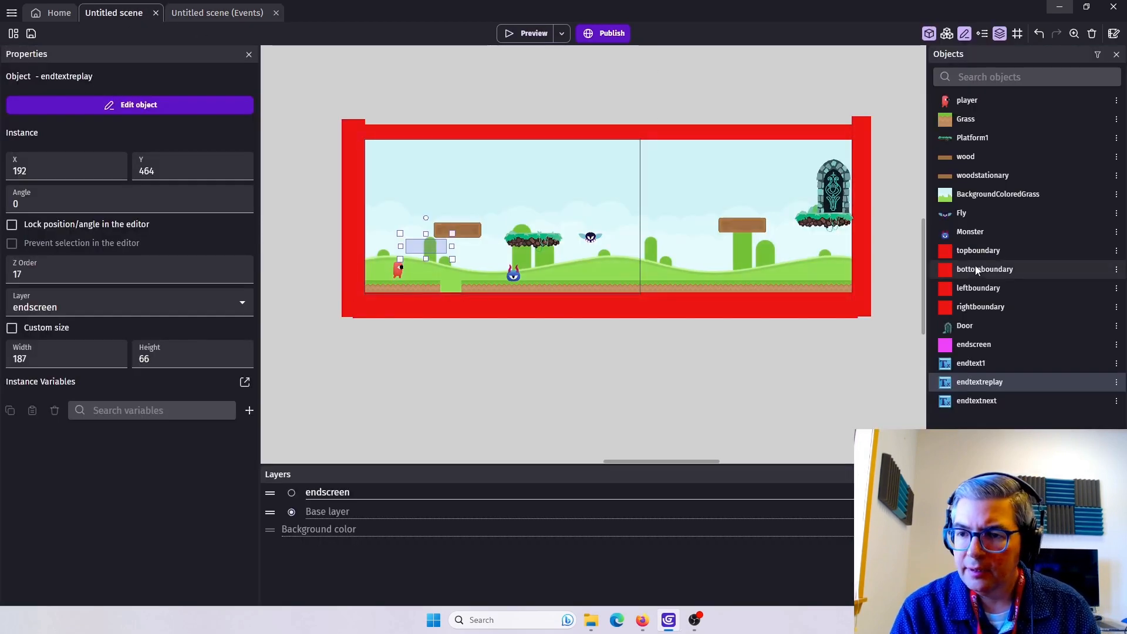
{"action": "double_click", "coordinate": [964, 327]}
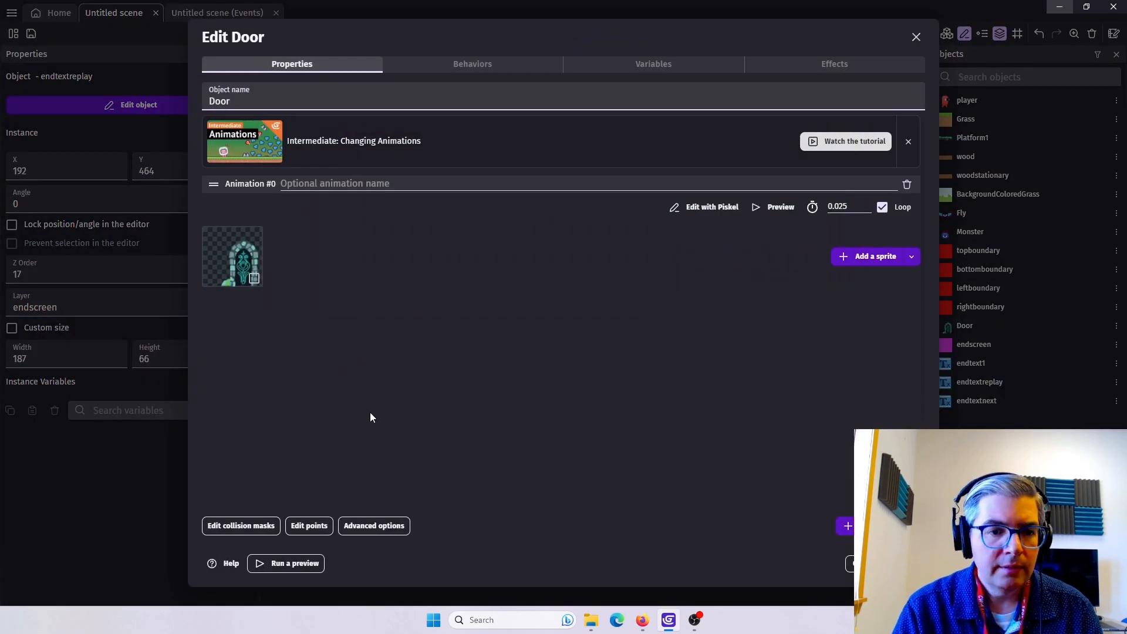
{"action": "left_click", "coordinate": [249, 524]}
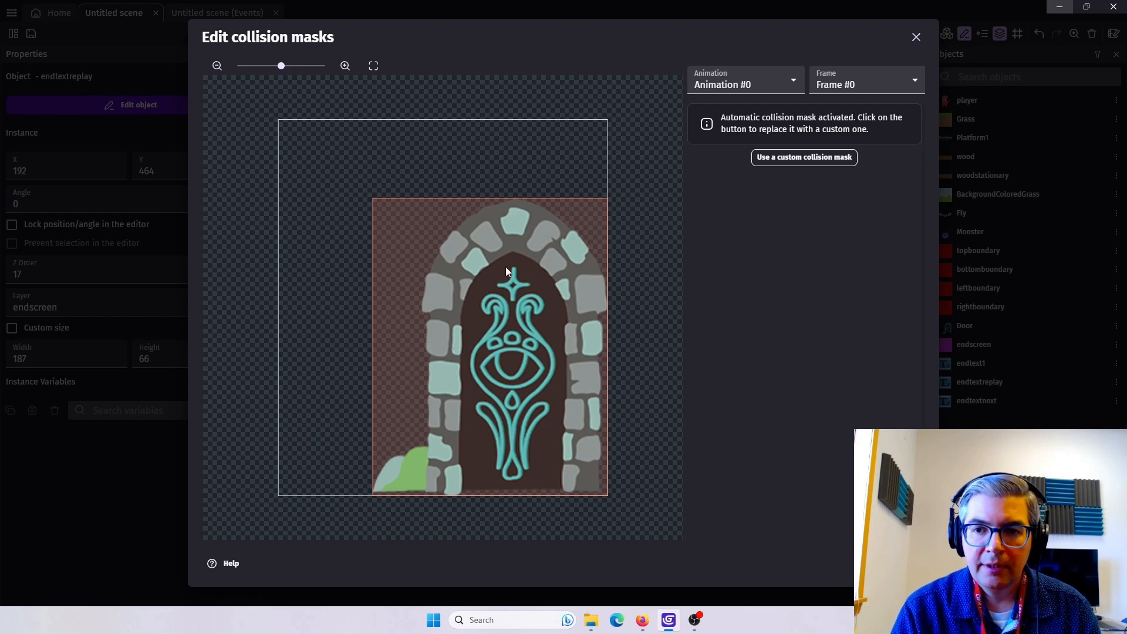
{"action": "left_click", "coordinate": [789, 158]}
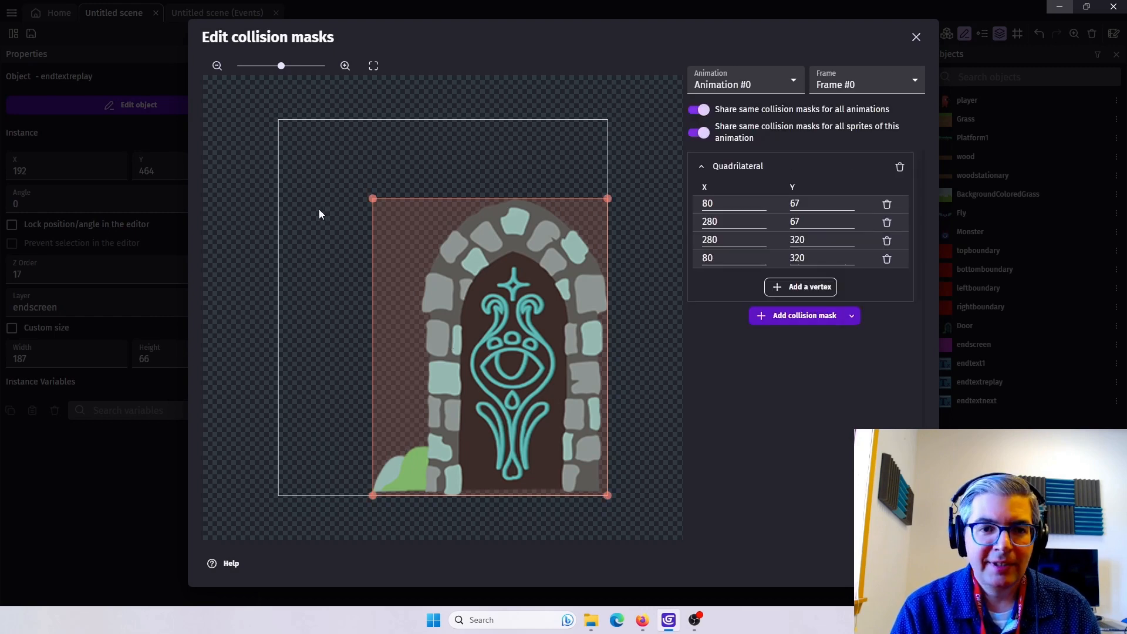
Tighten the Door's mask around the arch: upper-left vertex to about (134, 71.5), lower-left and upper-right vertices inward, and apply the changes.
{"action": "left_click_drag", "start_coordinate": [372, 198], "coordinate": [437, 210]}
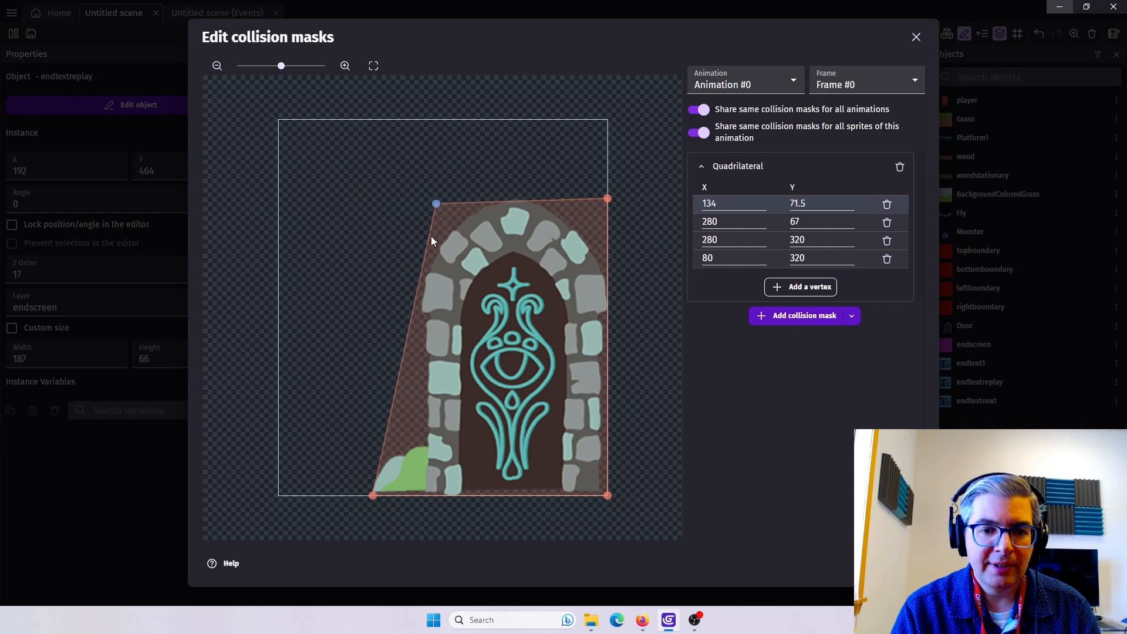
{"action": "left_click_drag", "start_coordinate": [374, 496], "coordinate": [424, 500]}
{"action": "left_click_drag", "start_coordinate": [606, 200], "coordinate": [596, 203]}
{"action": "left_click", "coordinate": [905, 563]}
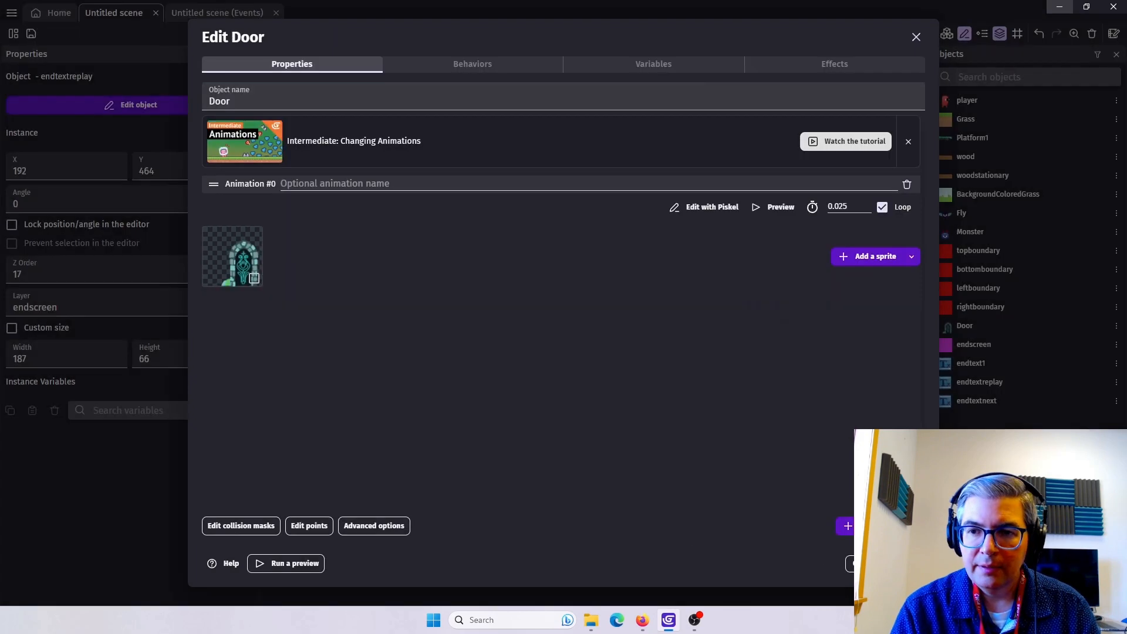
{"action": "left_click", "coordinate": [892, 564]}
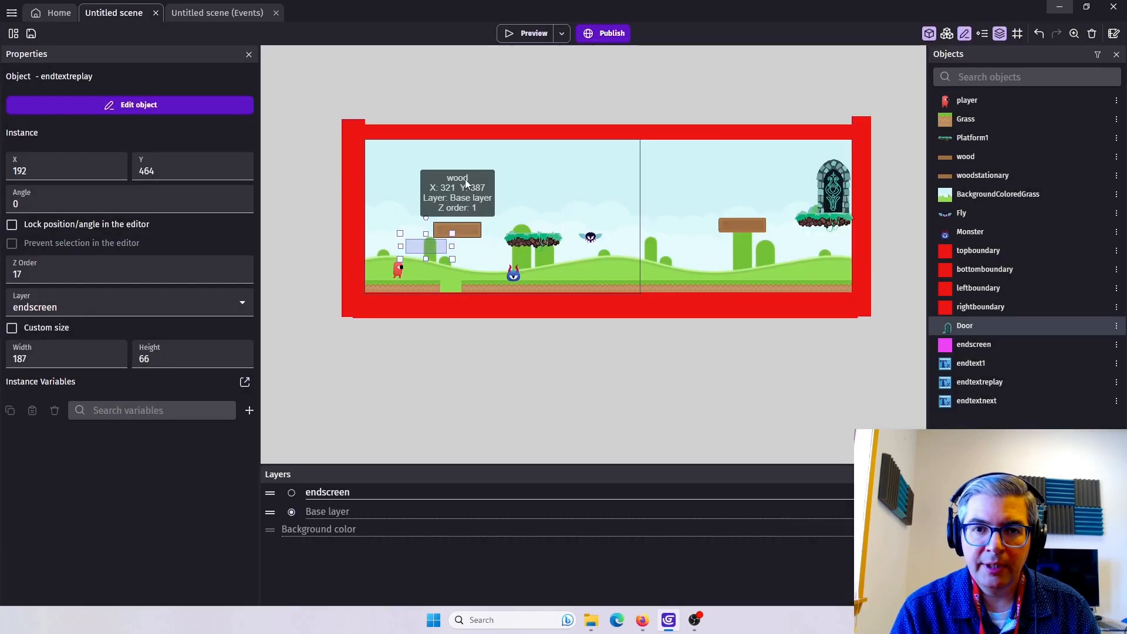
Preview the game, take the player across the platforms to the door, and test the Next text on the end screen.
{"action": "left_click", "coordinate": [528, 34]}
{"action": "key", "text": "Right"}
{"action": "key", "text": "space"}
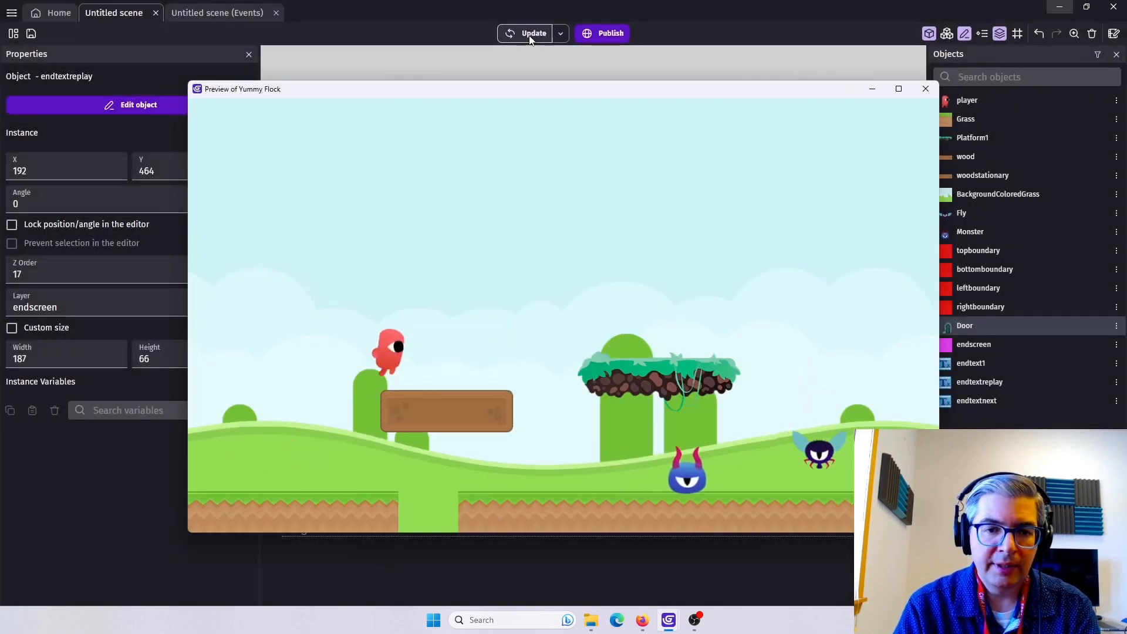
{"action": "key", "text": "space"}
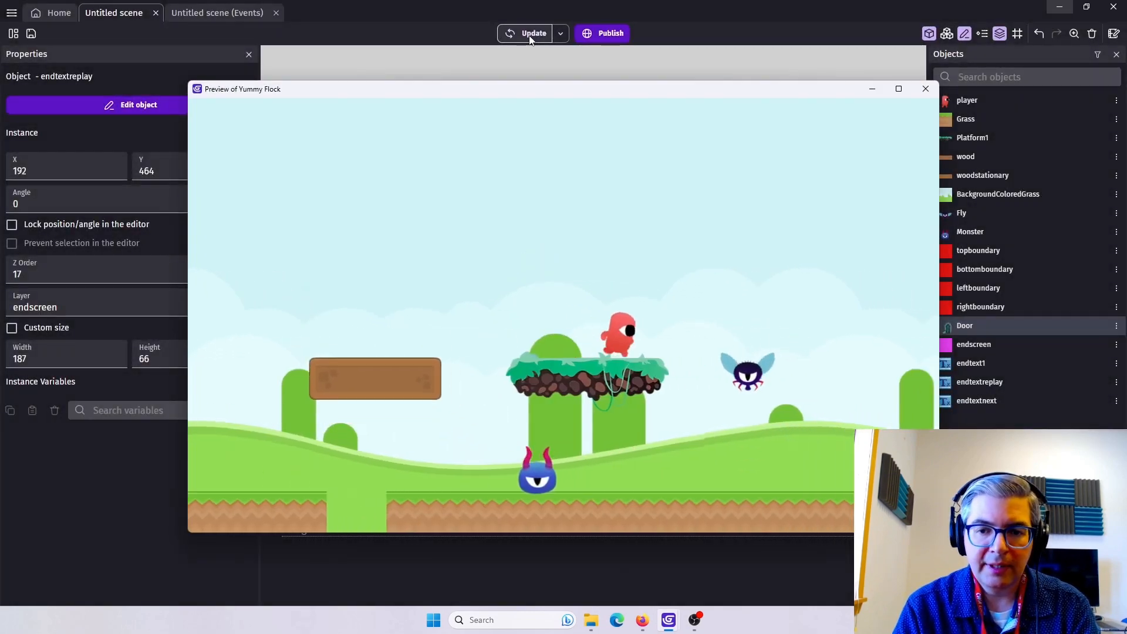
{"action": "key", "text": "space"}
{"action": "key", "text": "Right"}
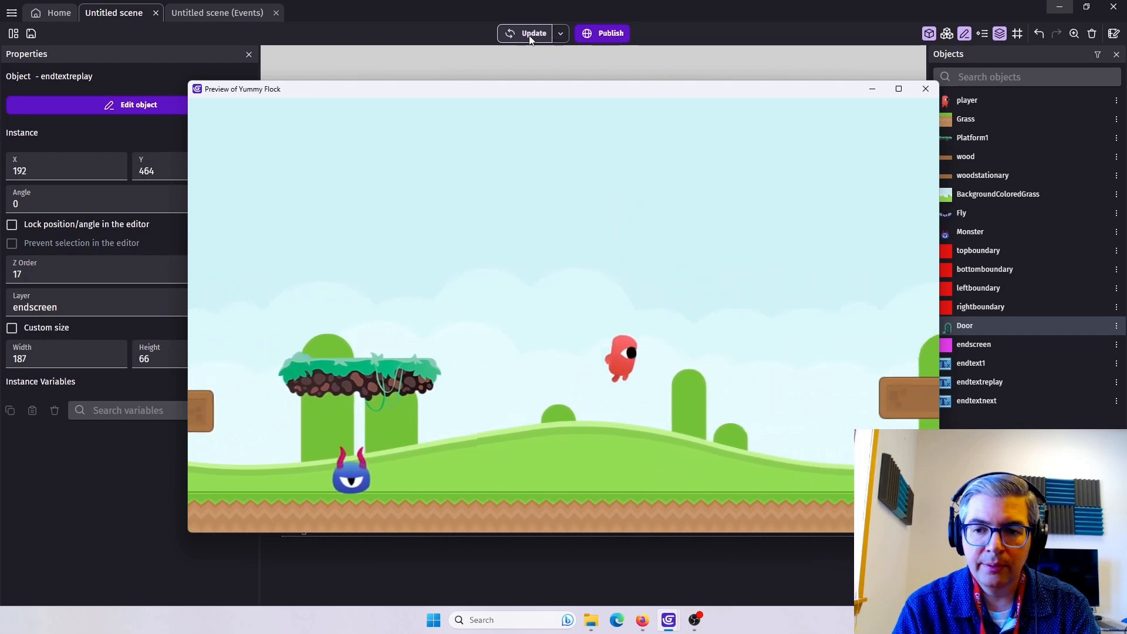
{"action": "key", "text": "space"}
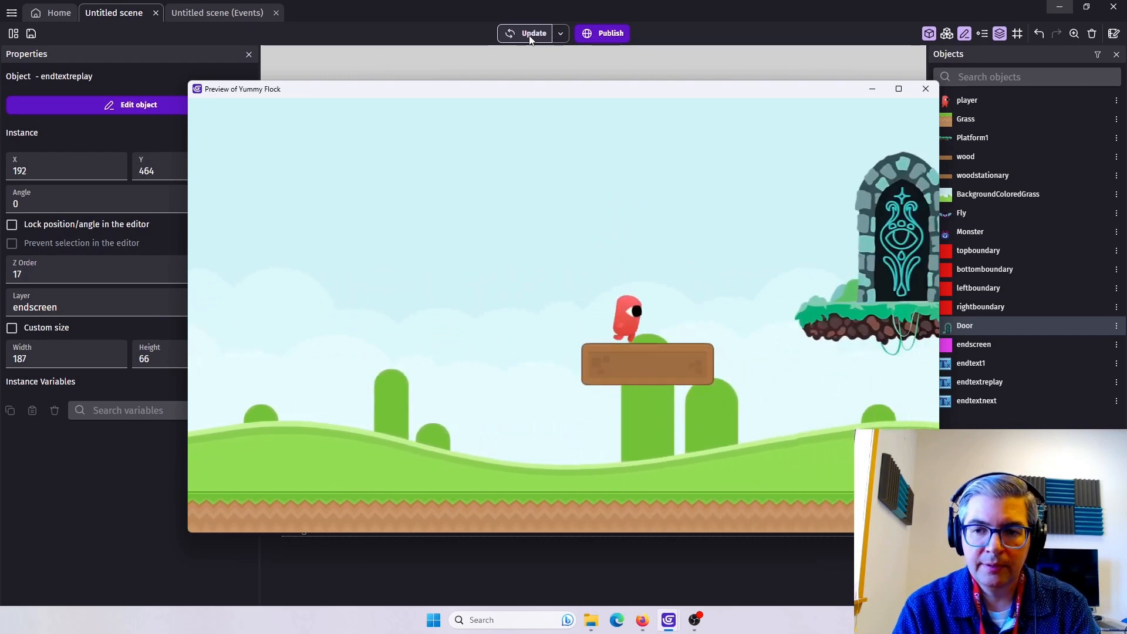
{"action": "key", "text": "space"}
{"action": "key", "text": "space"}
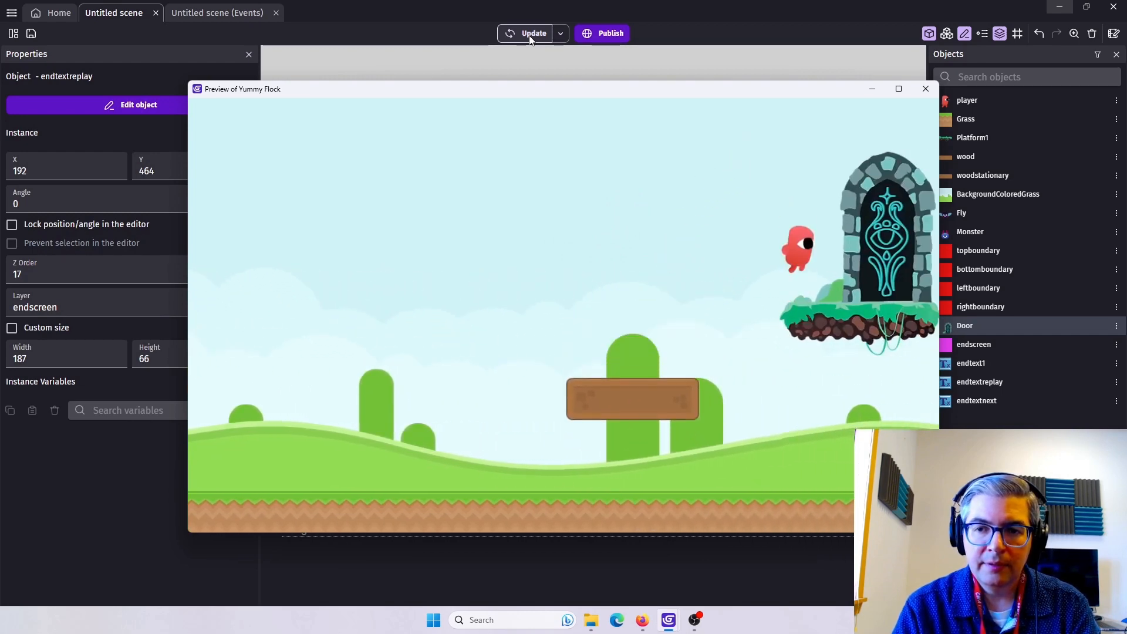
{"action": "key", "text": "Right"}
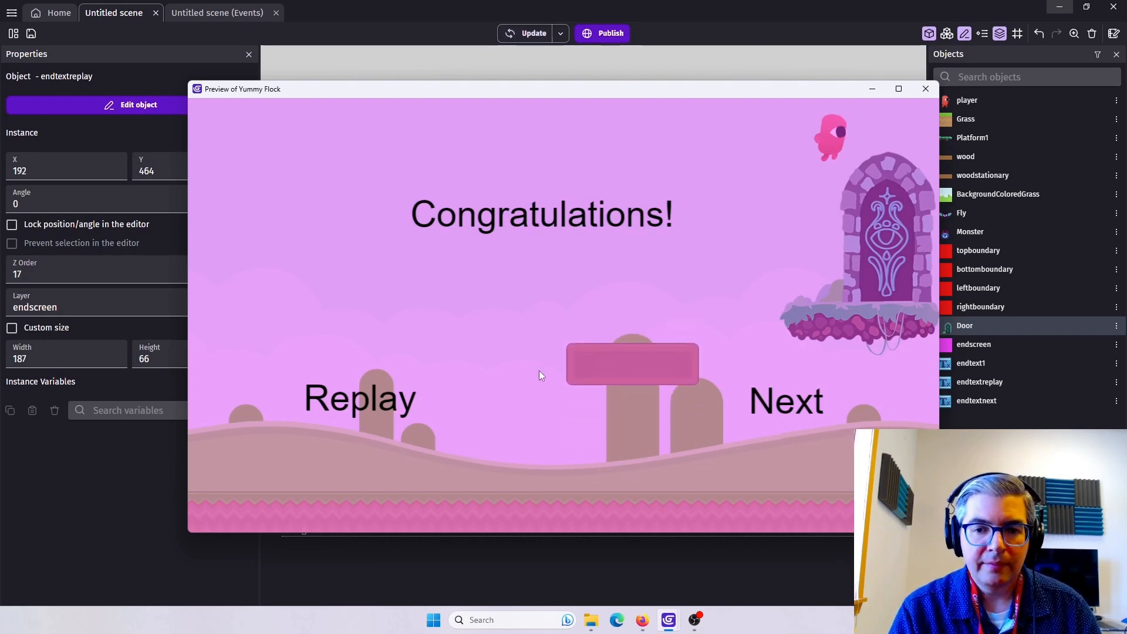
{"action": "left_click", "coordinate": [791, 409]}
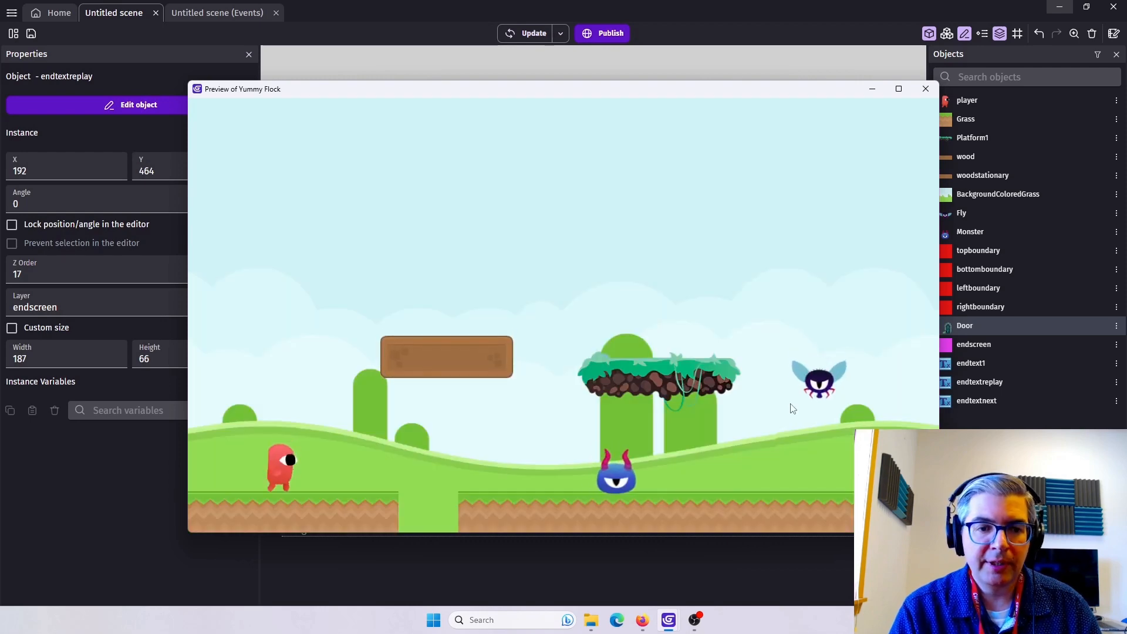